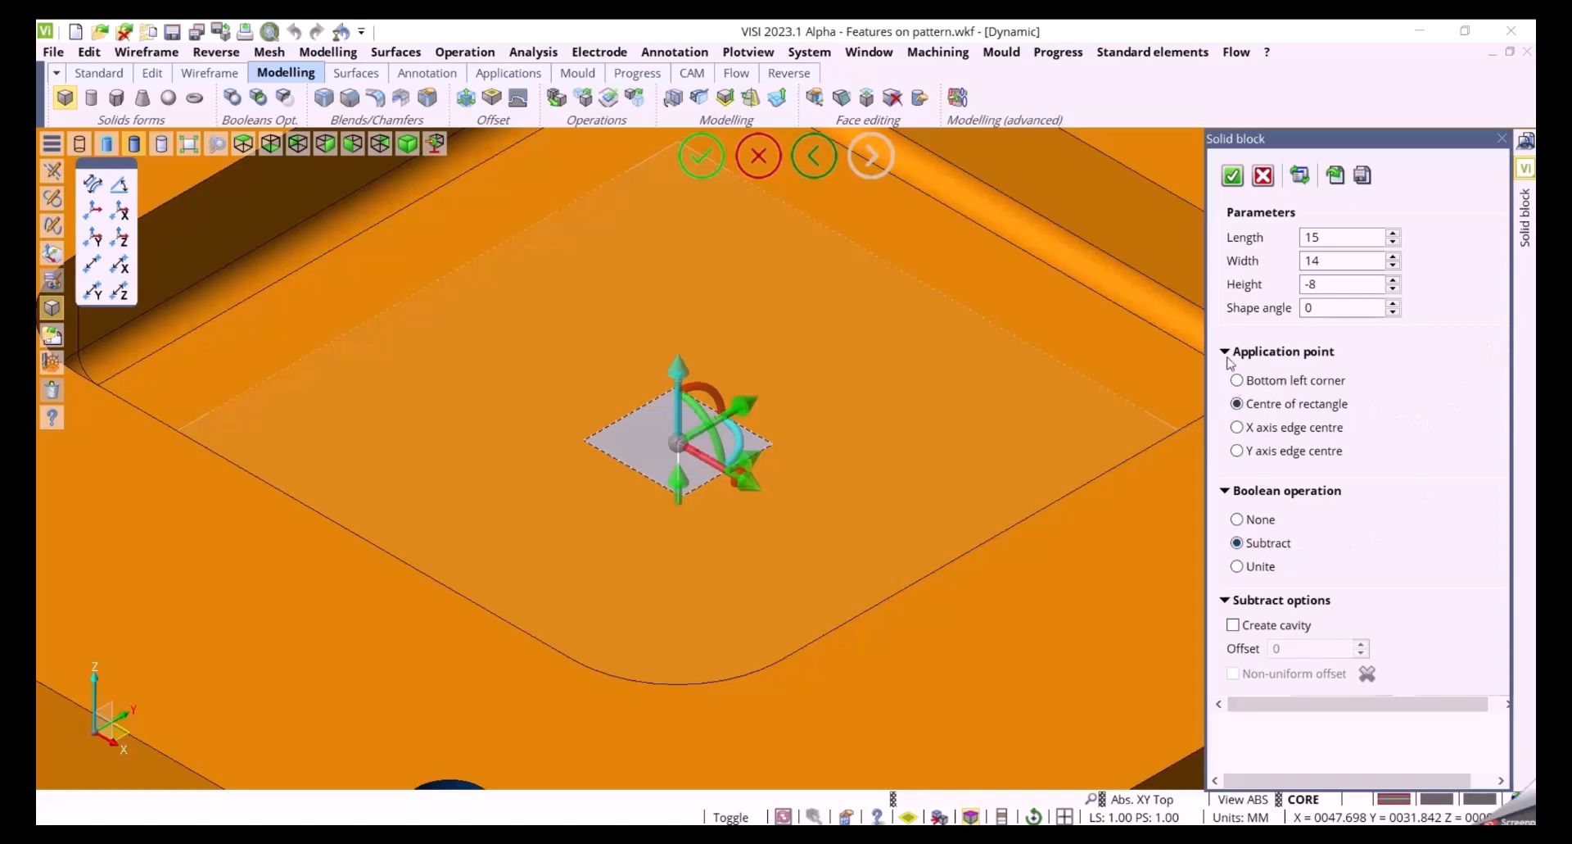
# Enable cavity creation for the subtracted solid block and set its height to -13
pyautogui.click(1232, 353)
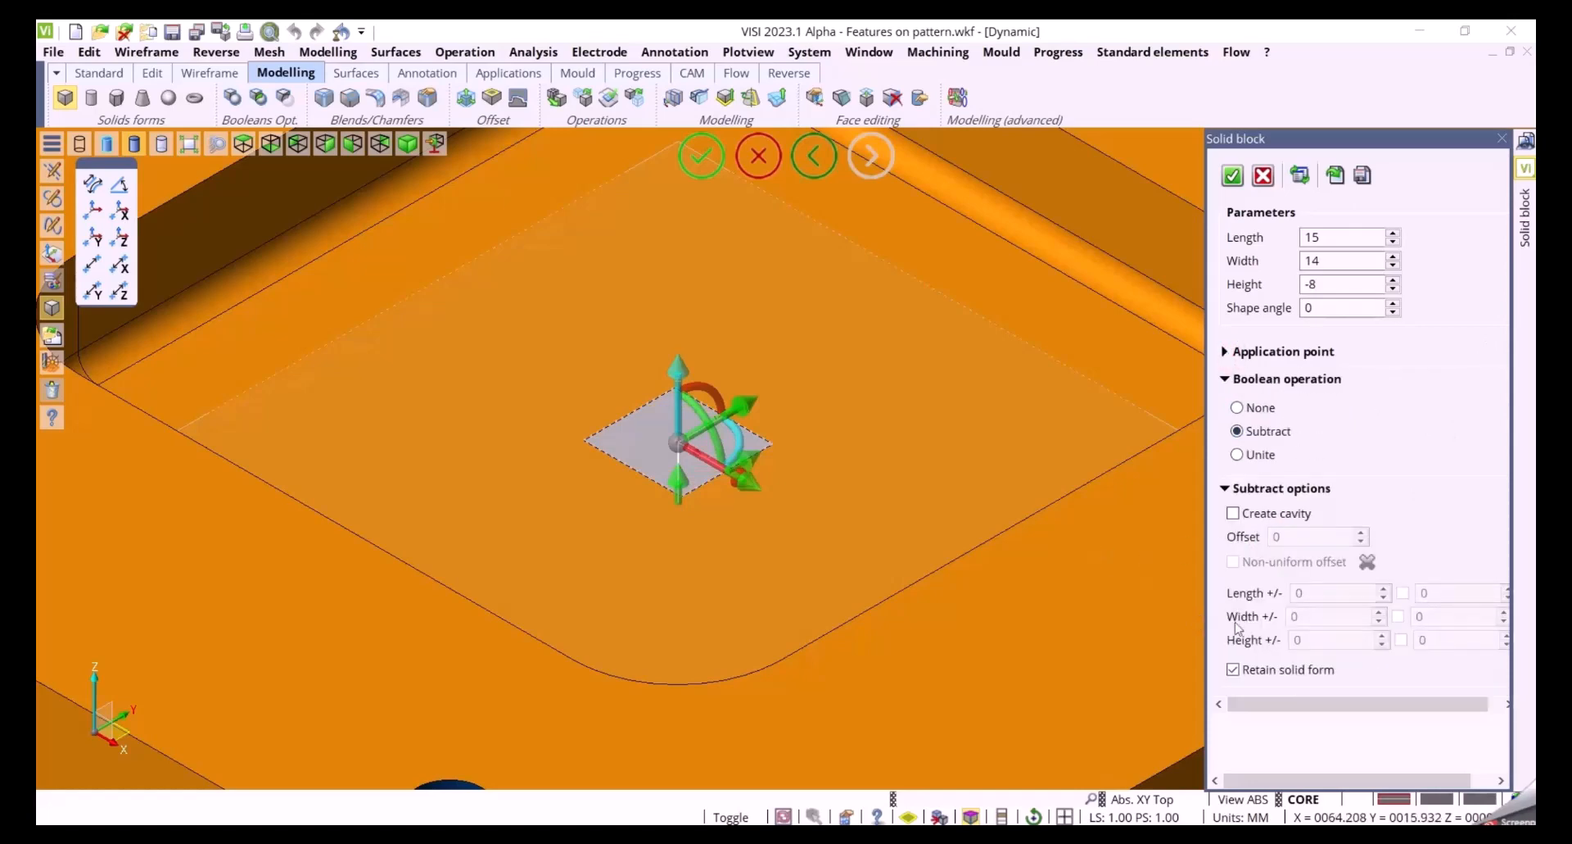
pyautogui.click(1234, 514)
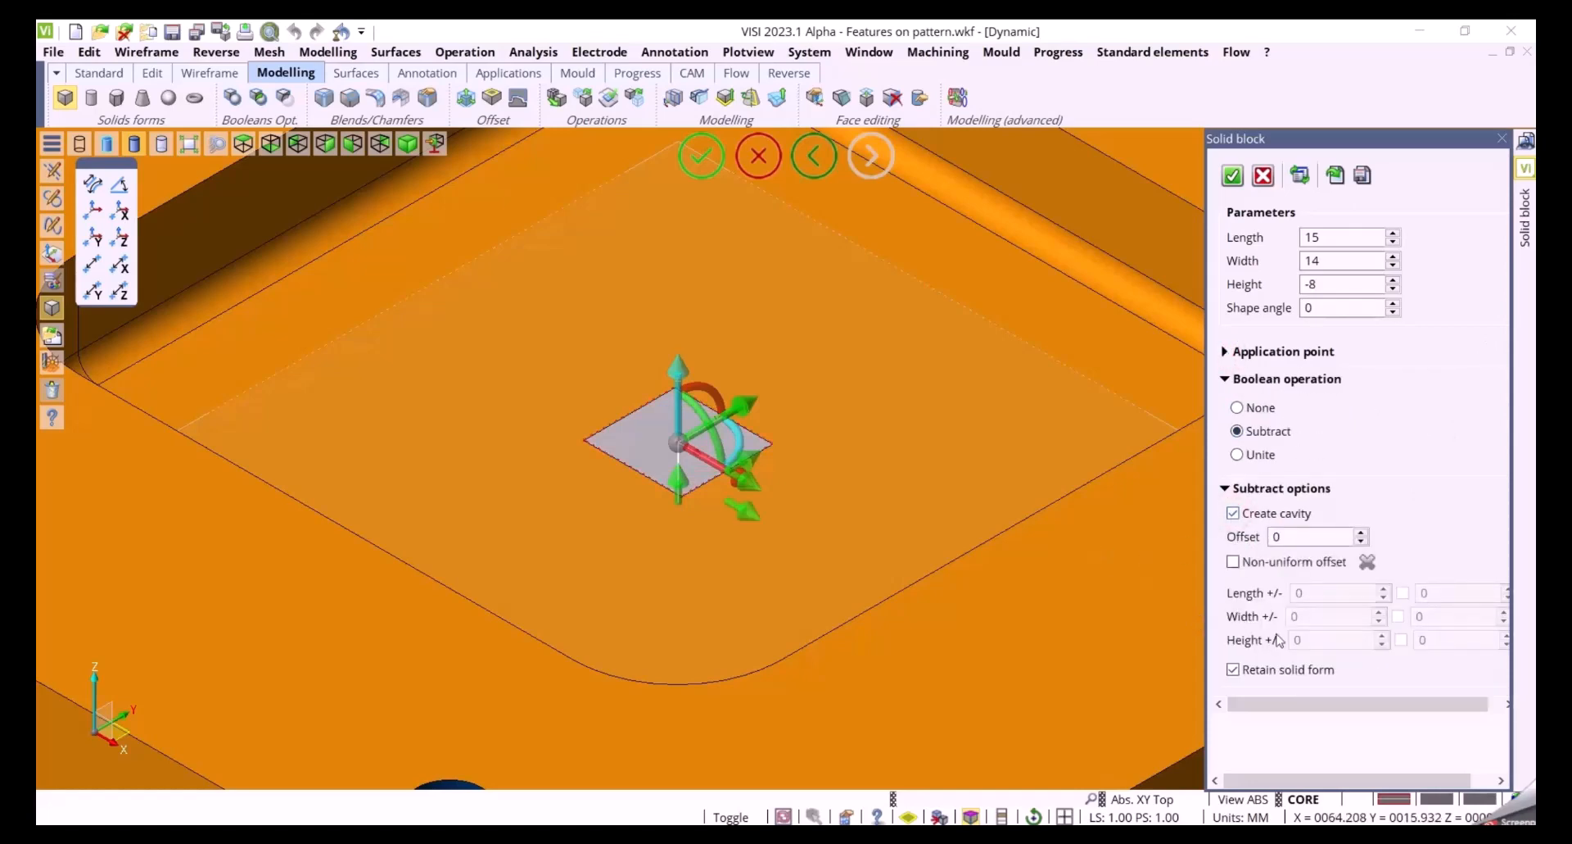
pyautogui.moveTo(686, 498)
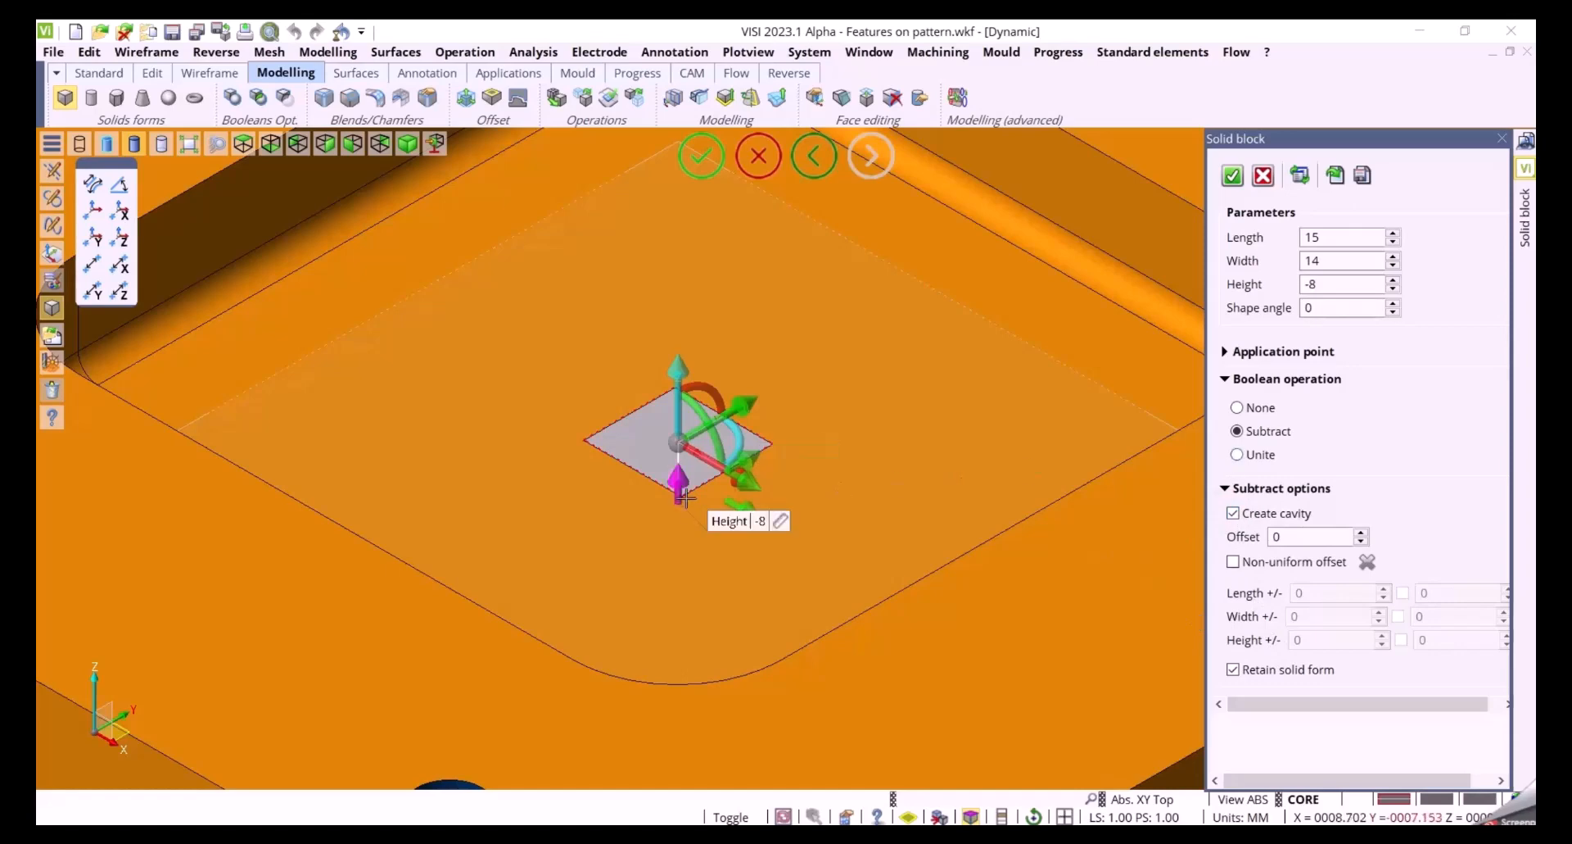
pyautogui.moveTo(679, 489); pyautogui.dragTo(679, 528)
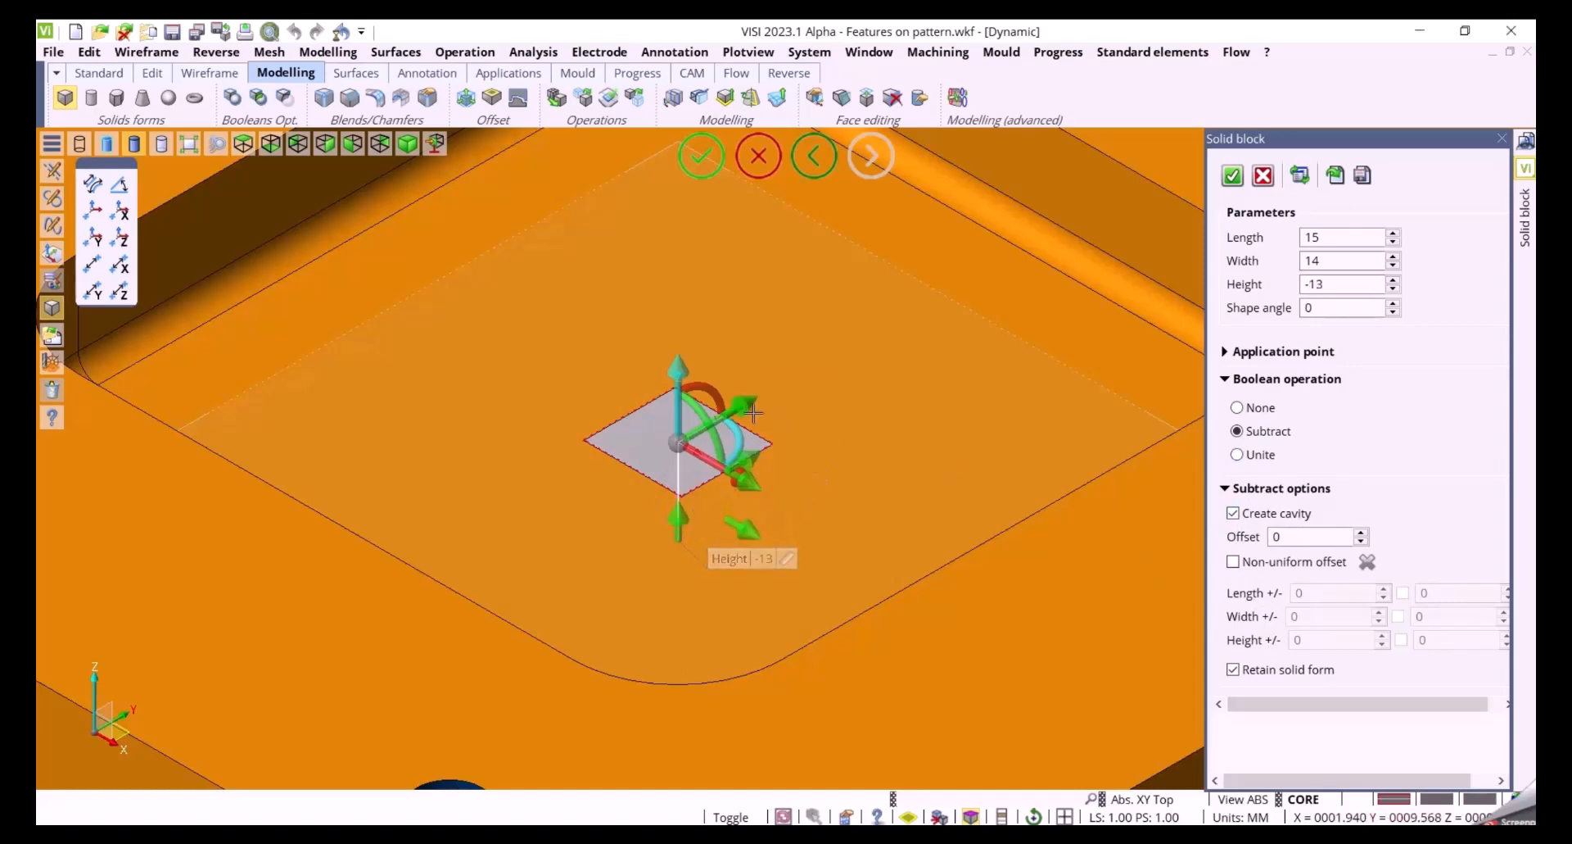
# Resize the block to a width of 22 and a length of 24 using its handles
pyautogui.moveTo(754, 409)
pyautogui.moveTo(753, 409); pyautogui.dragTo(770, 386)
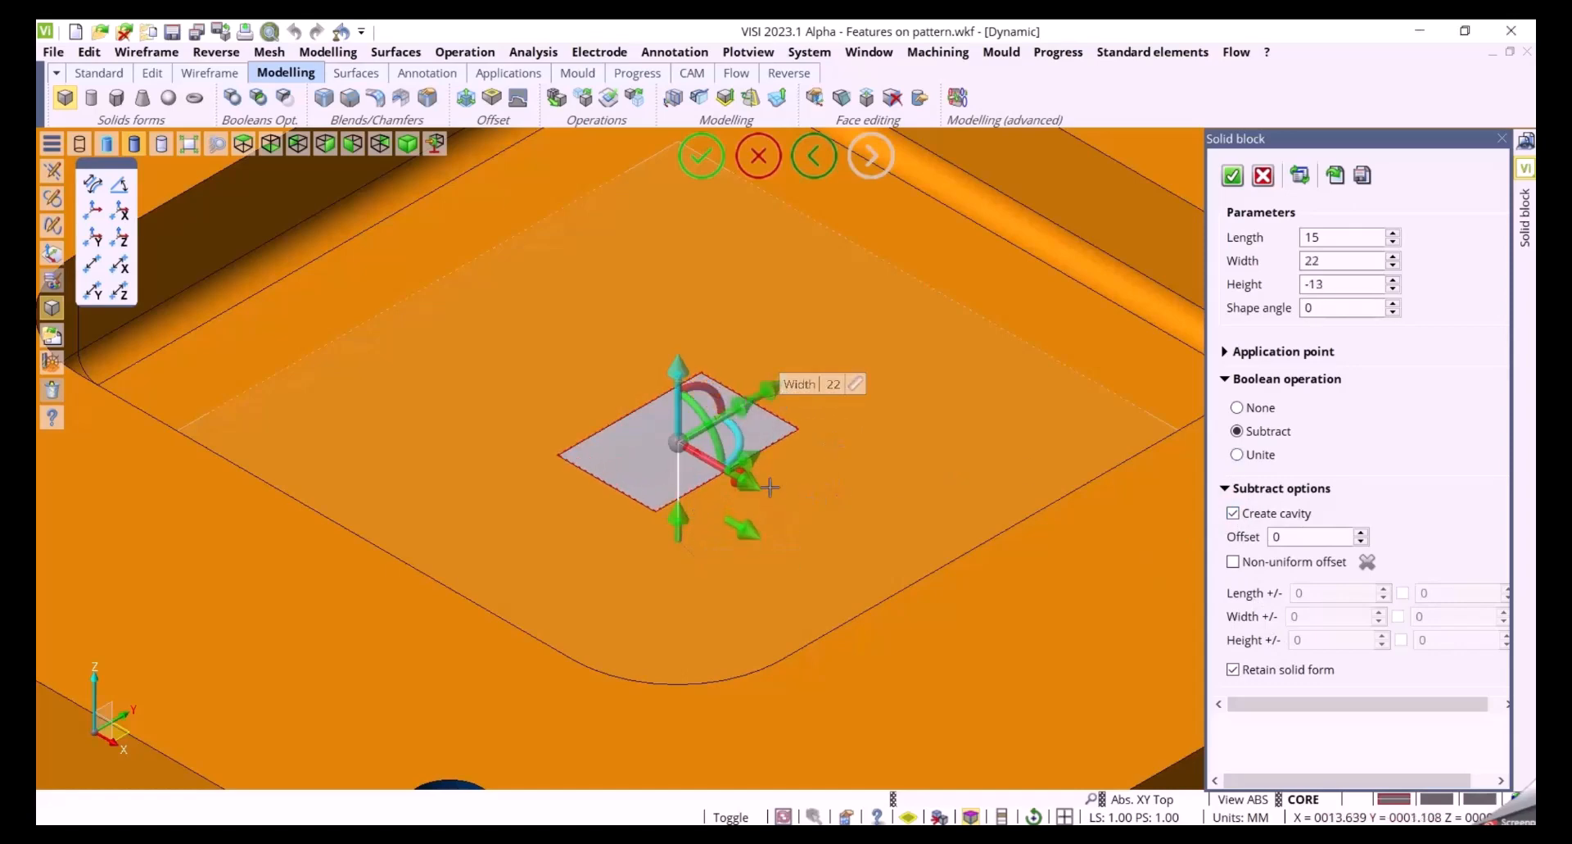
pyautogui.moveTo(752, 485)
pyautogui.moveTo(752, 486); pyautogui.dragTo(774, 495)
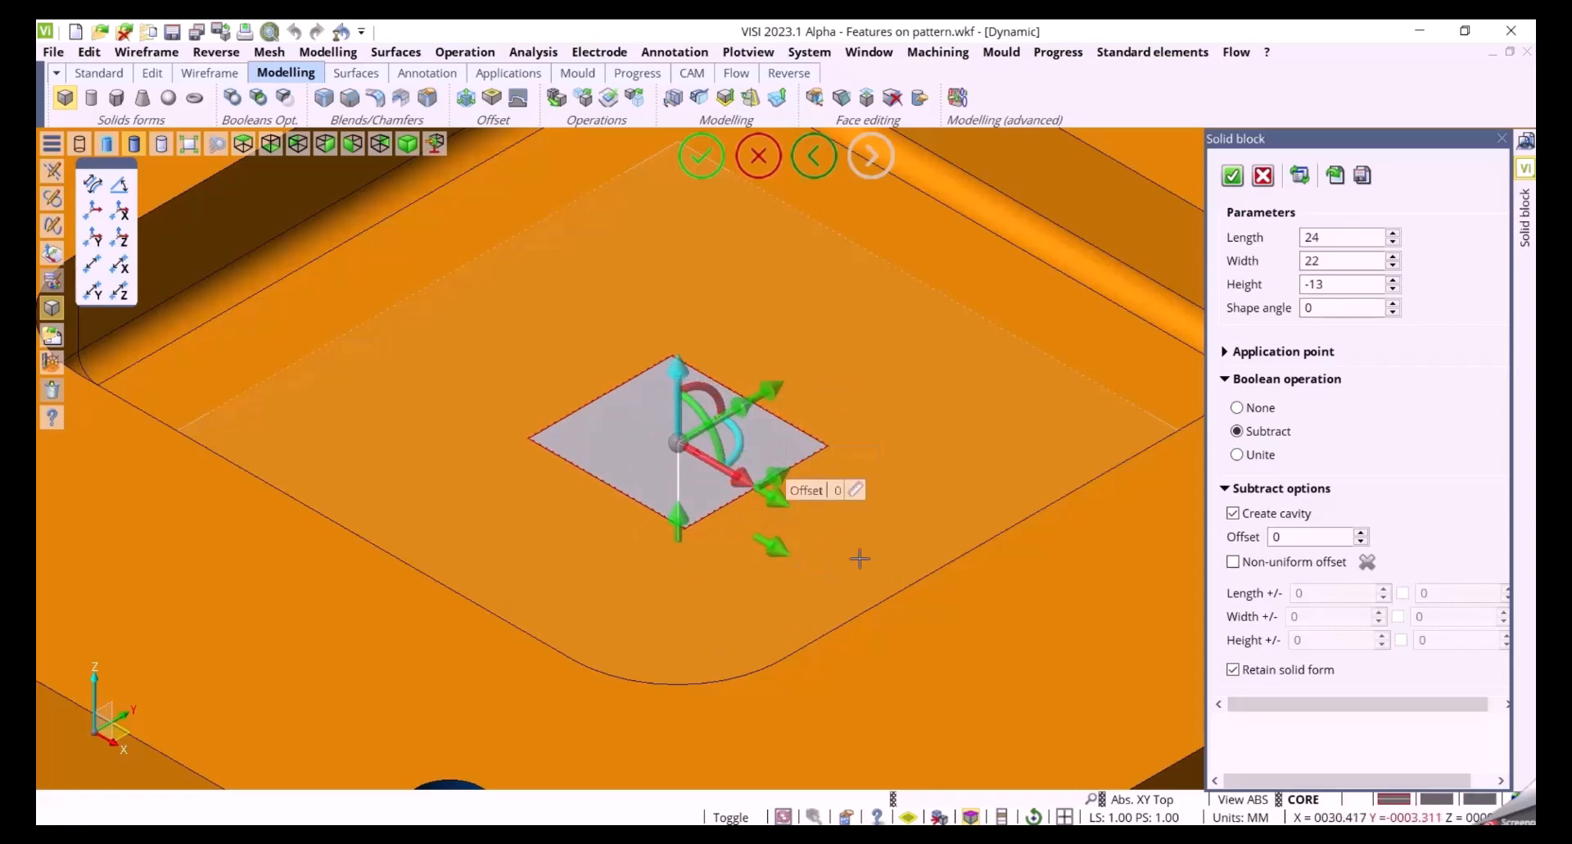
# Show the model transparently and set the block's uniform cavity offset to 3
pyautogui.moveTo(911, 543)
pyautogui.mouseDown(button='middle')
pyautogui.moveTo(912, 499)
pyautogui.moveTo(902, 569)
pyautogui.moveTo(877, 513)
pyautogui.moveTo(888, 525)
pyautogui.mouseUp(button='middle')
pyautogui.click(164, 145)
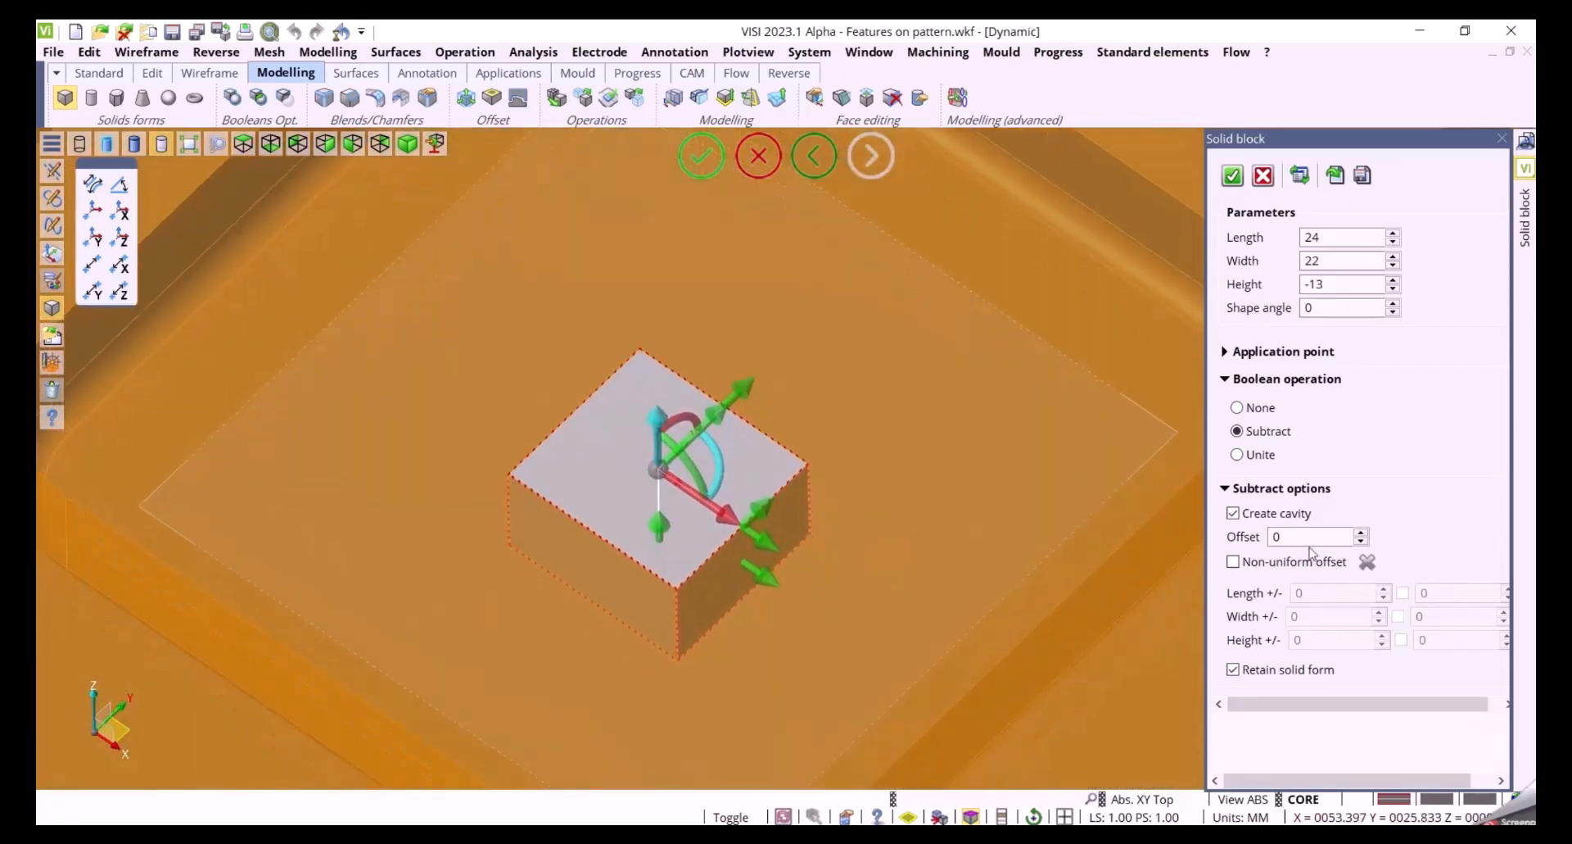
pyautogui.doubleClick(1303, 538)
pyautogui.write('2')
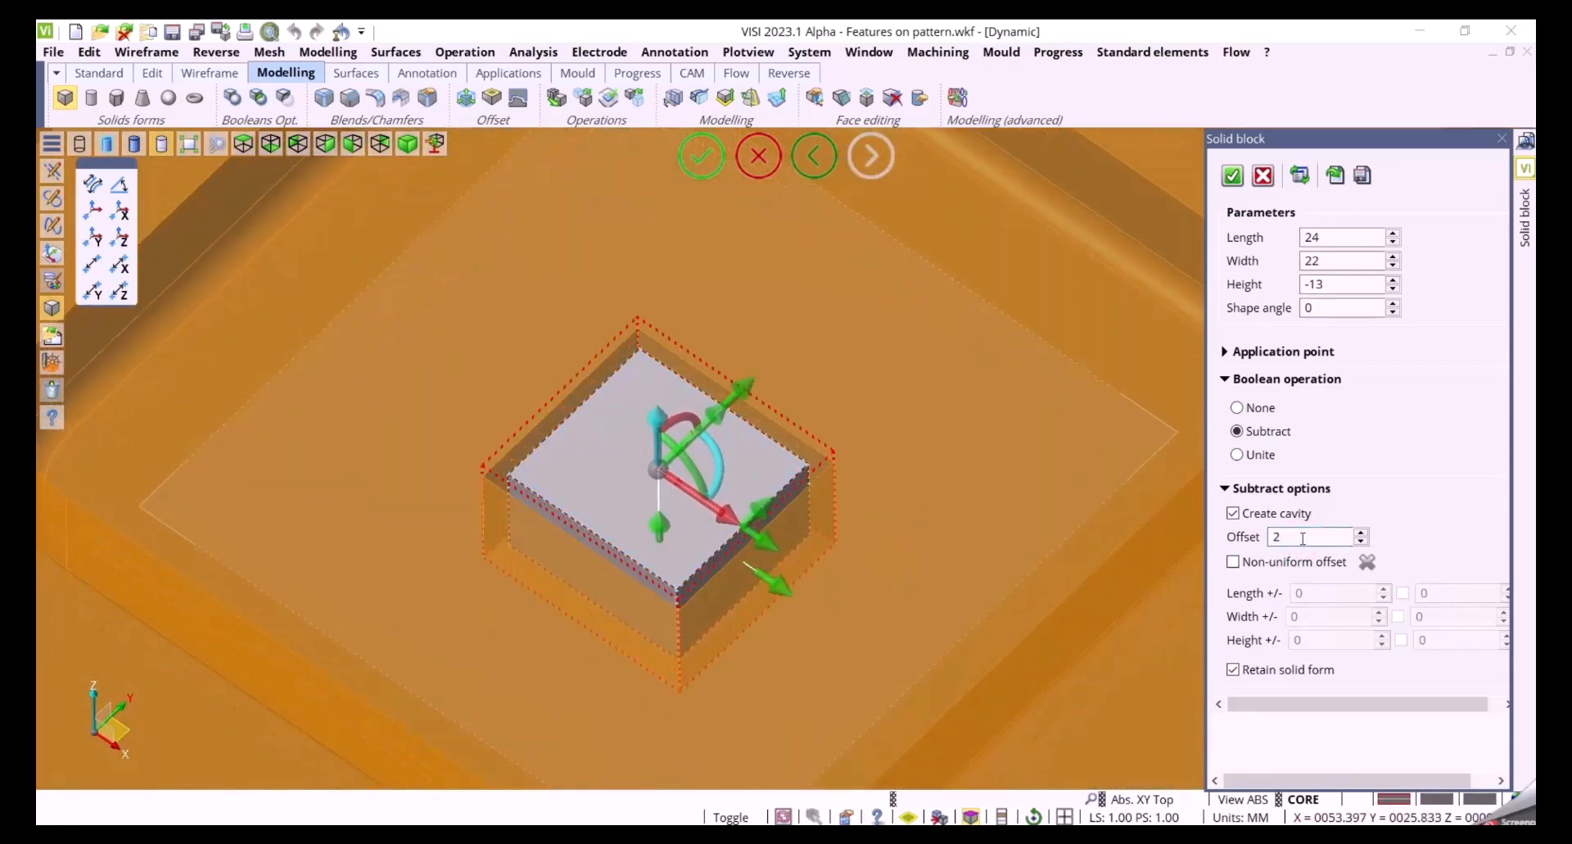
pyautogui.scroll(1, 1303, 538)
pyautogui.moveTo(1039, 533); pyautogui.dragTo(1007, 520, button='middle')
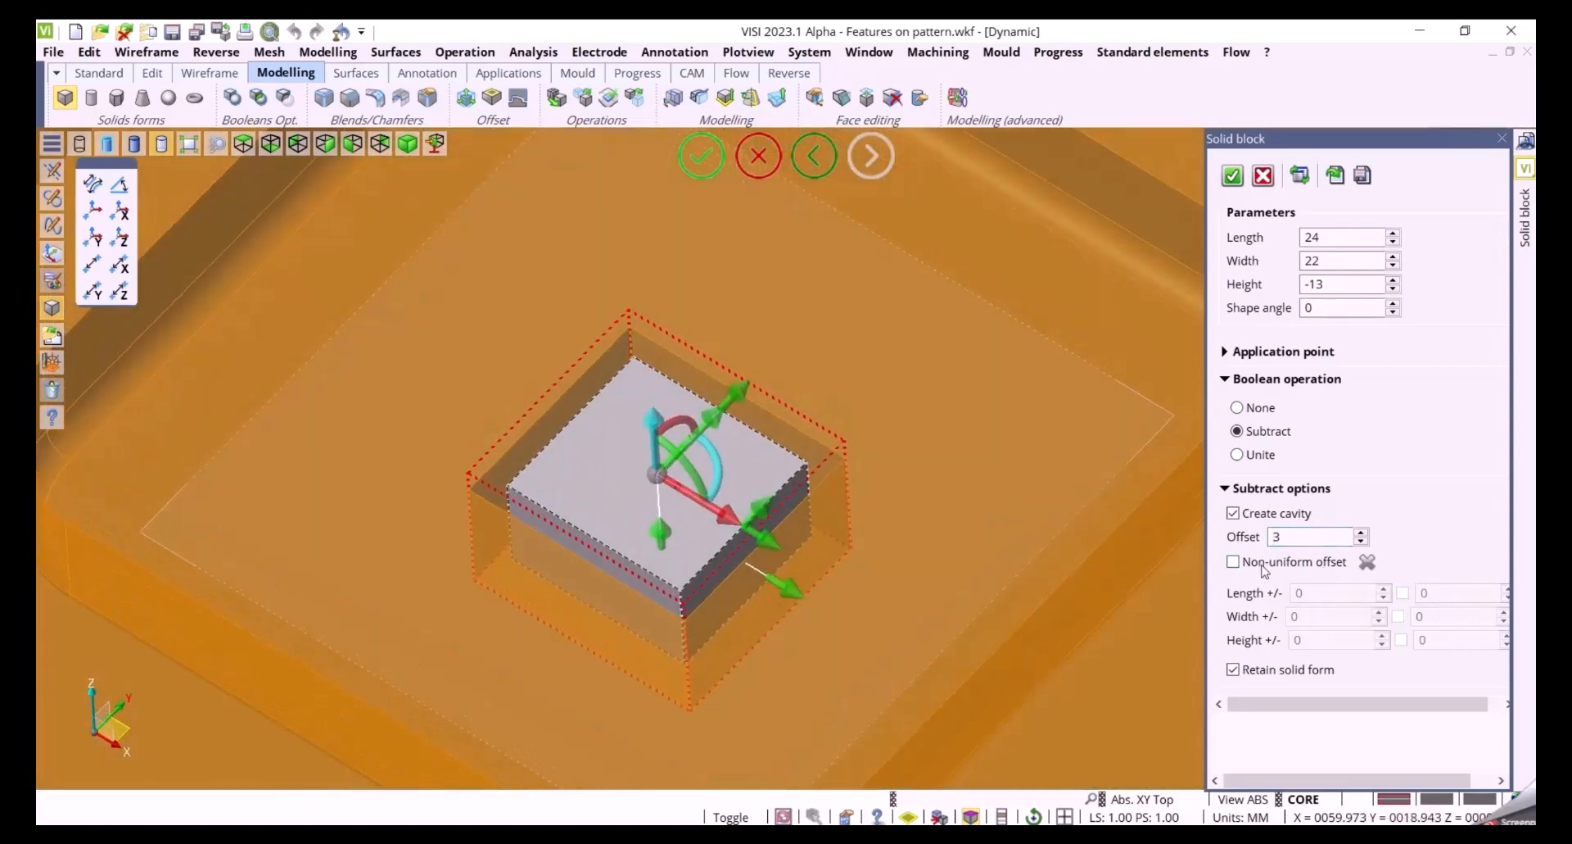
# Switch to non-uniform offset with a width offset of 6 and a length offset of 2
pyautogui.click(1234, 562)
pyautogui.moveTo(742, 423); pyautogui.dragTo(781, 391)
pyautogui.moveTo(927, 484)
pyautogui.mouseDown(button='middle')
pyautogui.moveTo(889, 478)
pyautogui.moveTo(921, 476)
pyautogui.mouseUp(button='middle')
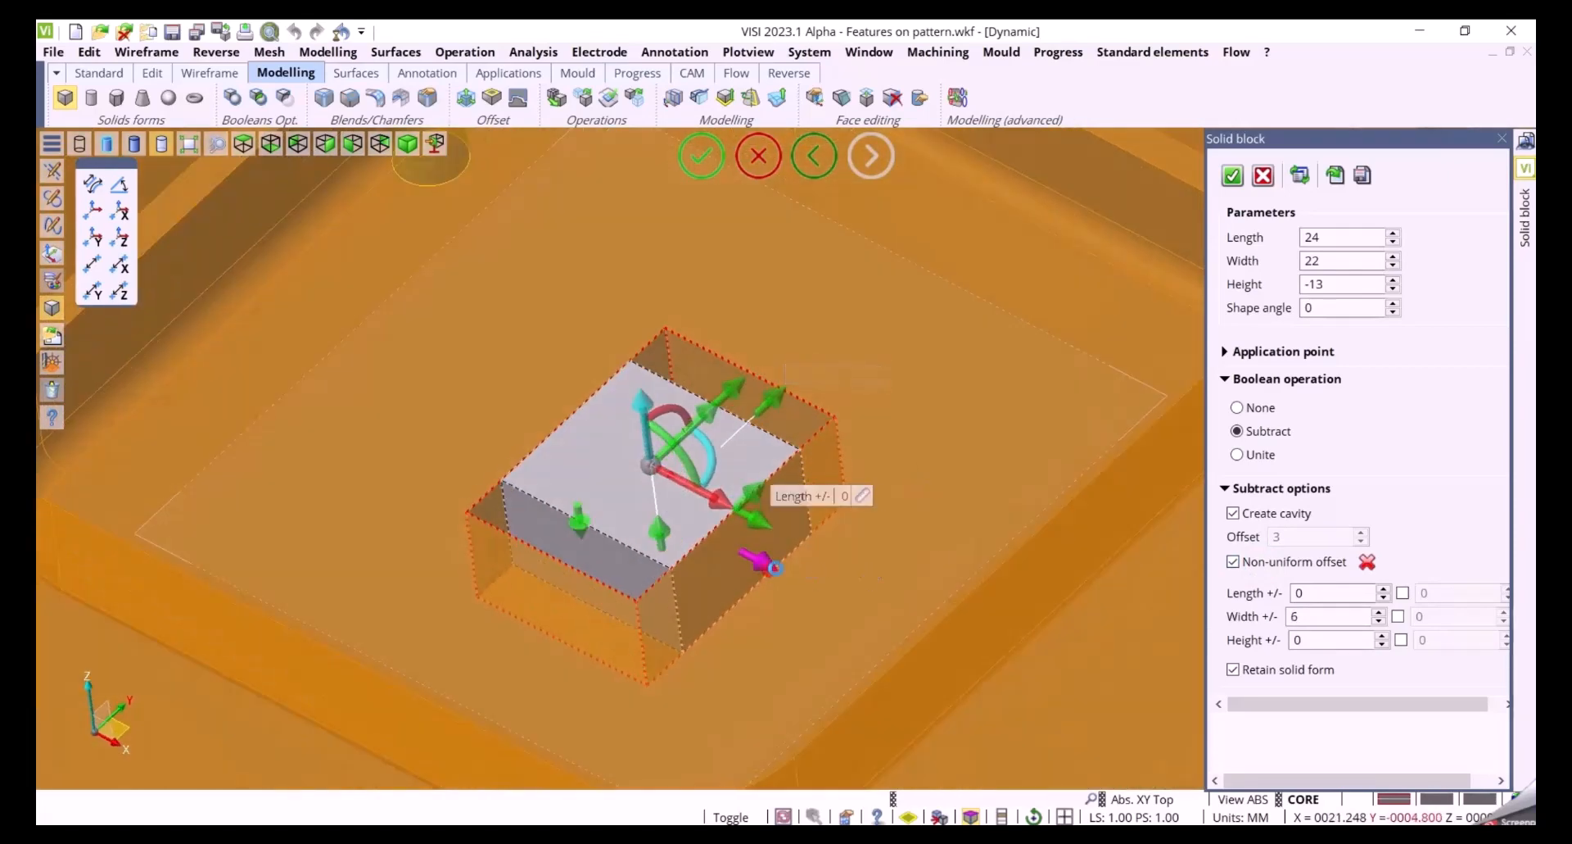
pyautogui.moveTo(775, 567); pyautogui.dragTo(786, 572)
pyautogui.moveTo(917, 527); pyautogui.dragTo(926, 548, button='middle')
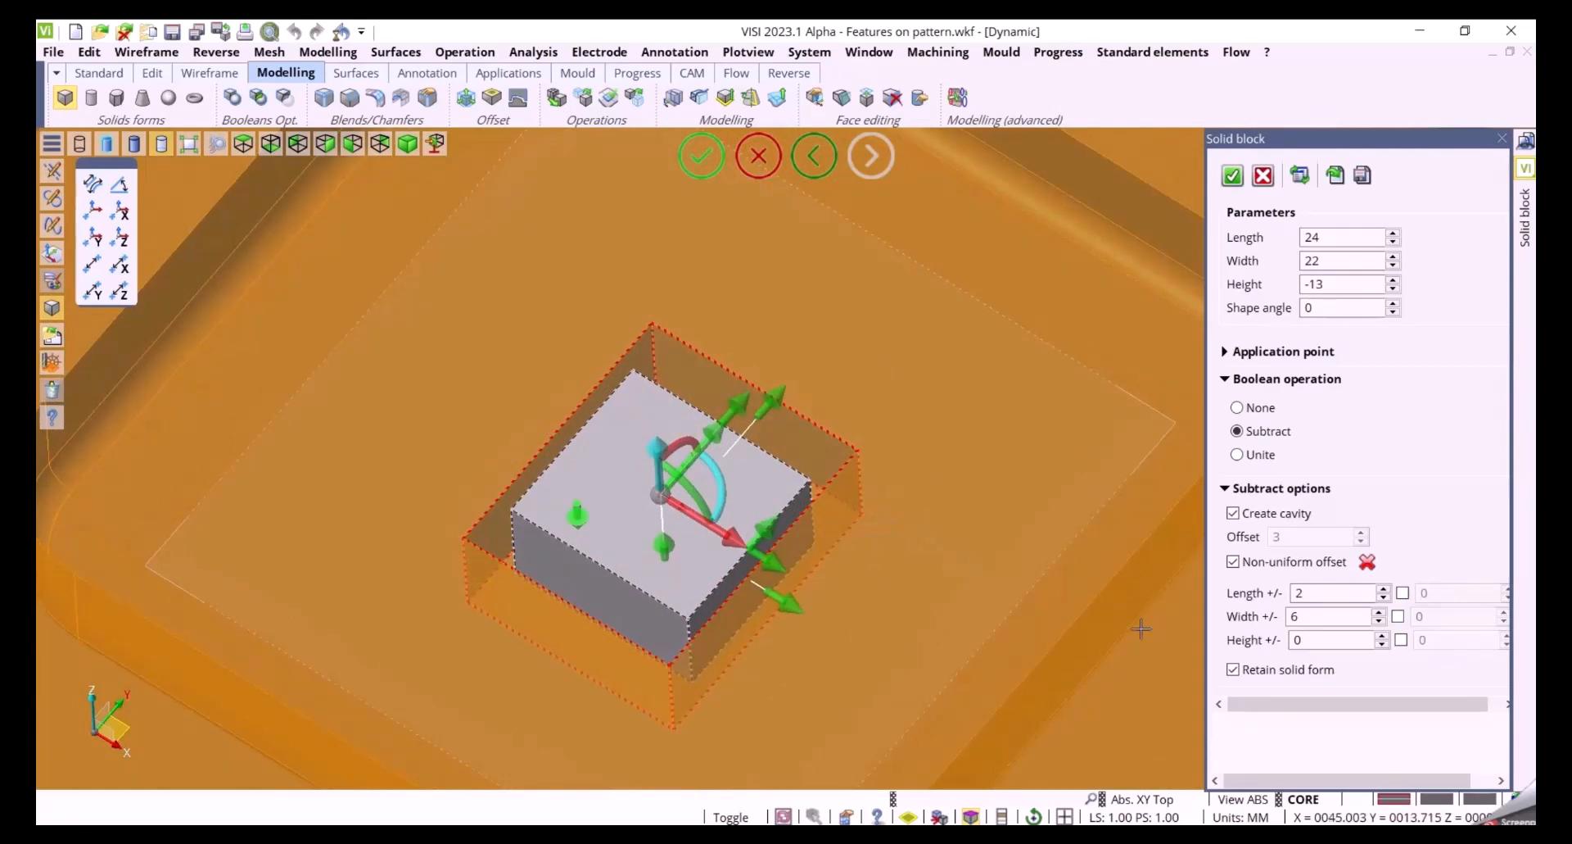
# Enable separate opposite-side offsets of 10 for length and 4 for width, then confirm the block
pyautogui.click(1403, 594)
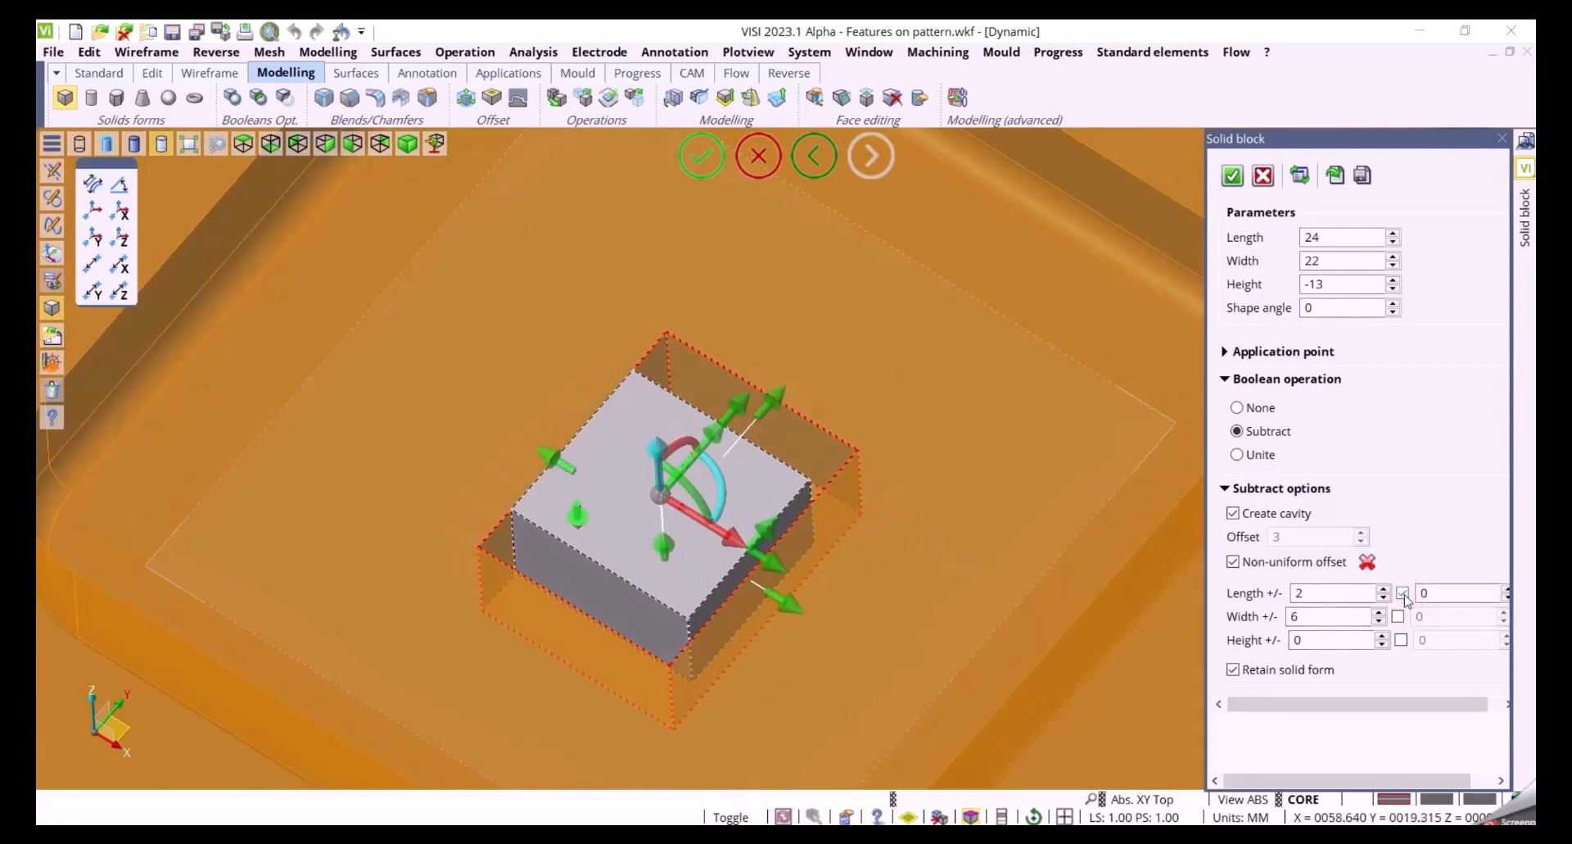
pyautogui.moveTo(549, 450); pyautogui.dragTo(475, 411)
pyautogui.click(1399, 618)
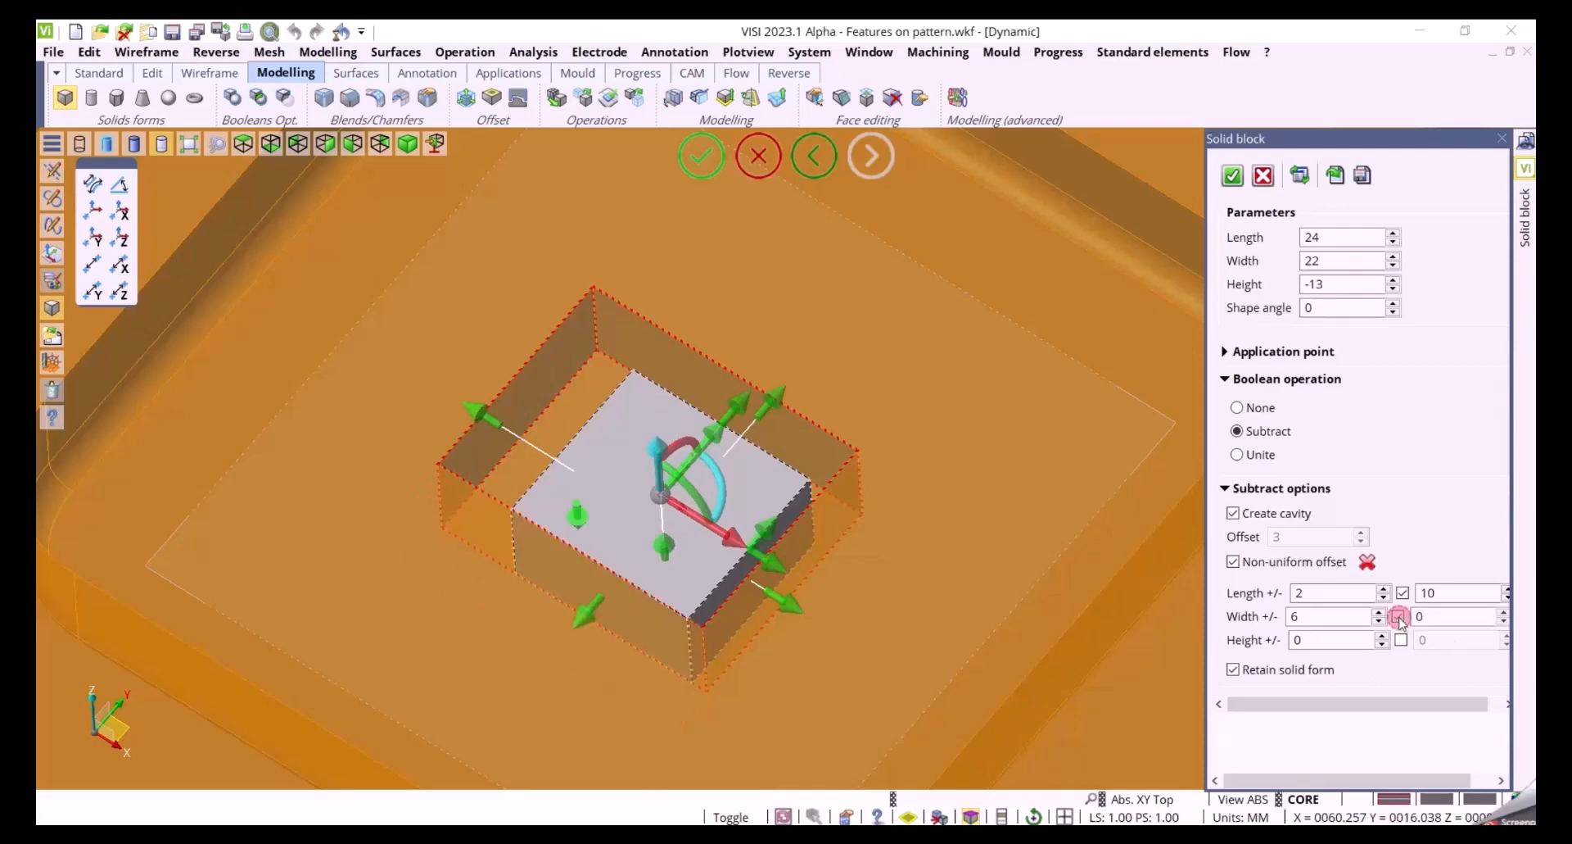
pyautogui.moveTo(575, 624); pyautogui.dragTo(562, 645)
pyautogui.moveTo(742, 710)
pyautogui.mouseDown(button='middle')
pyautogui.moveTo(749, 671)
pyautogui.moveTo(747, 694)
pyautogui.mouseUp(button='middle')
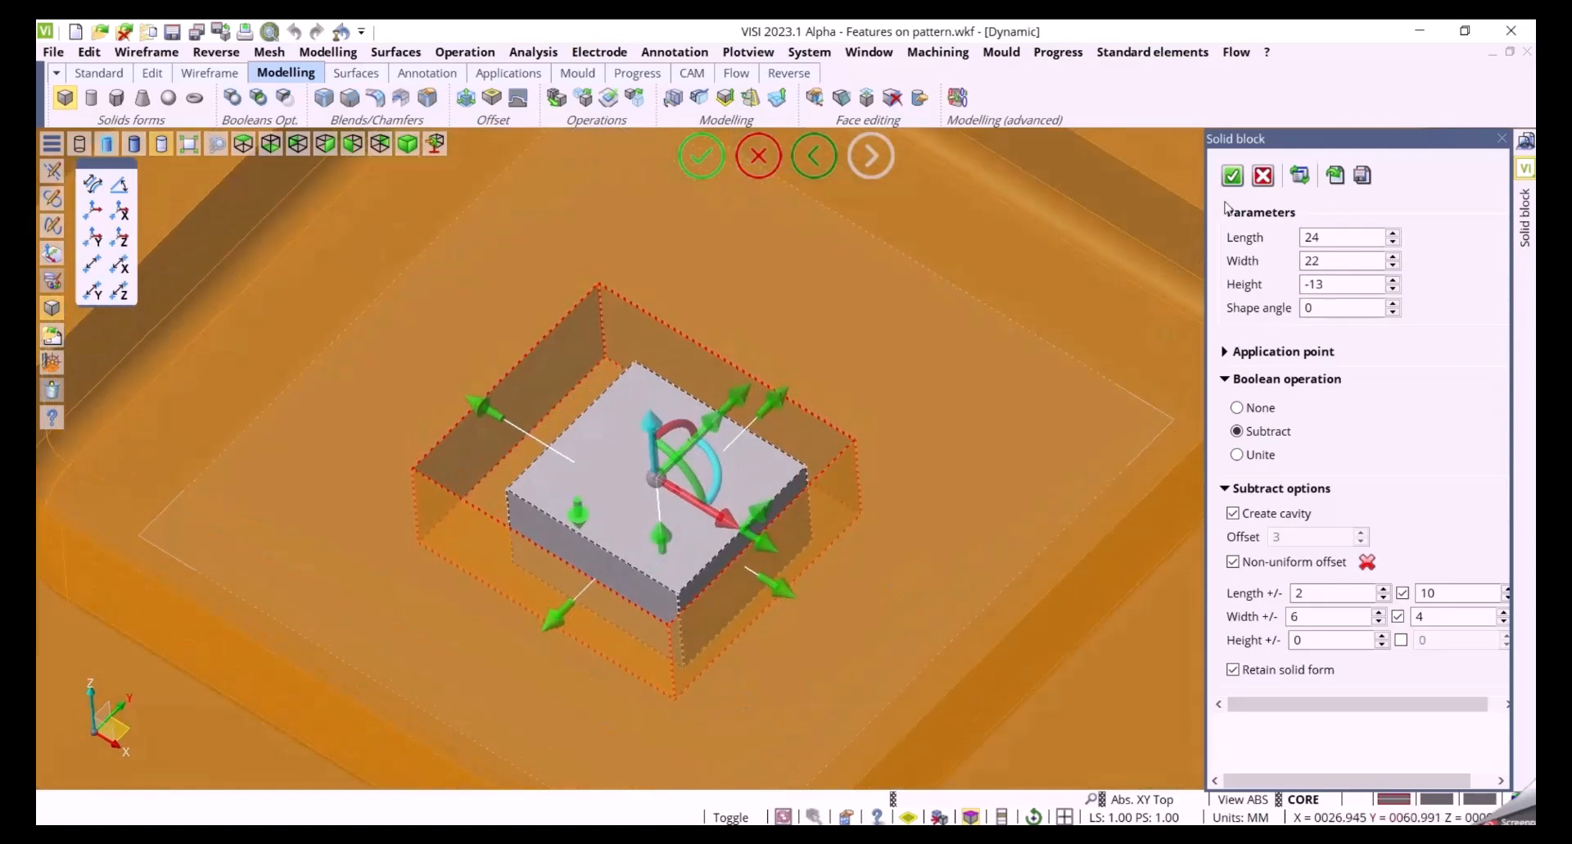
pyautogui.click(1232, 176)
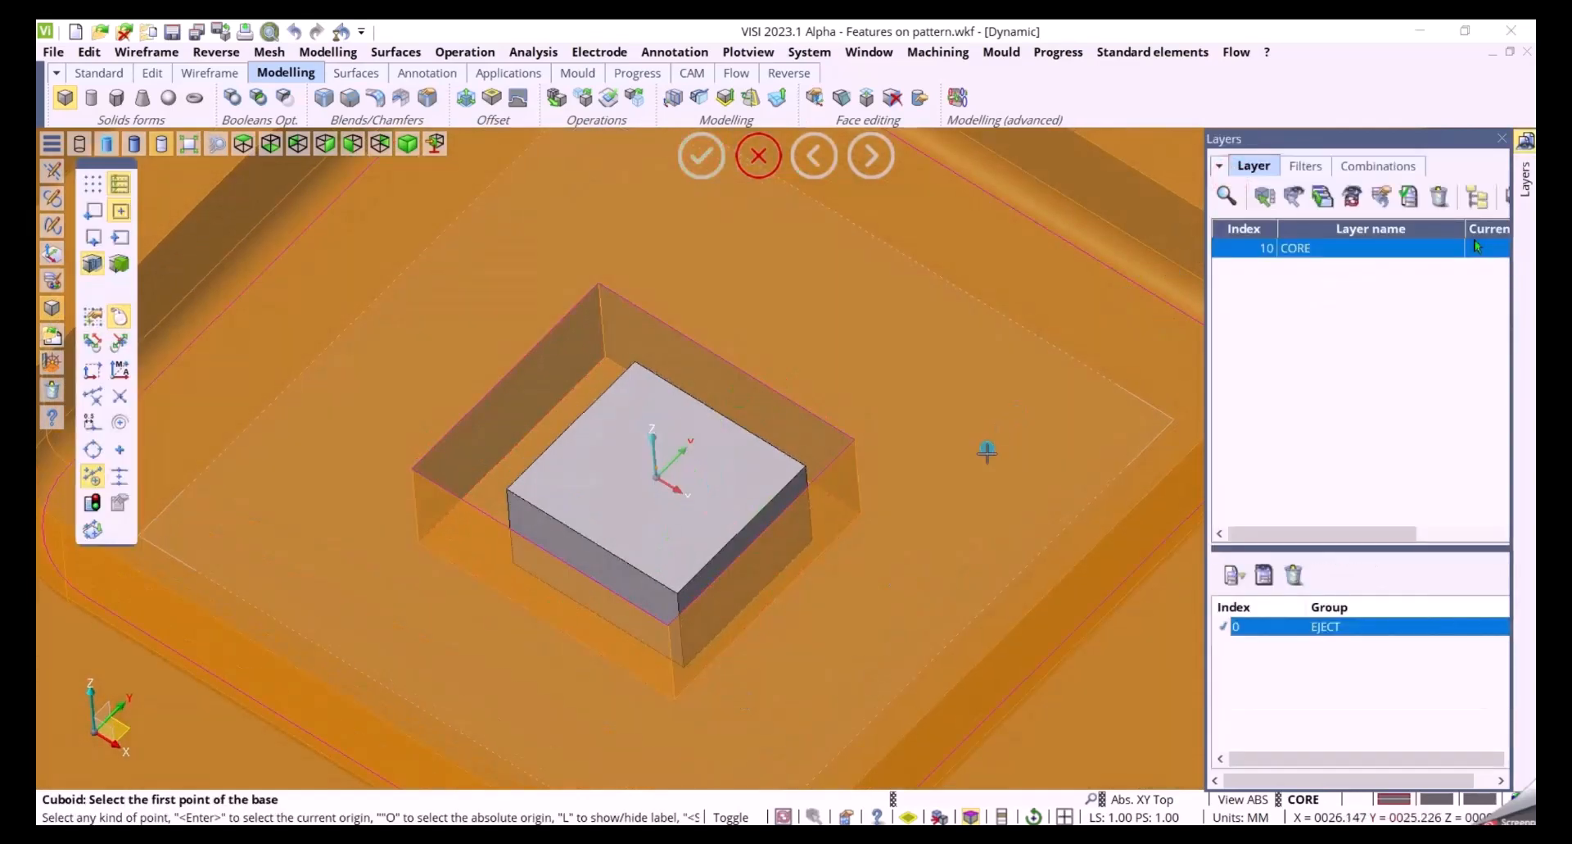
# Place a cylinder on the top face with radius 7 and height -11
pyautogui.moveTo(969, 422)
pyautogui.mouseDown(button='middle')
pyautogui.moveTo(879, 573)
pyautogui.moveTo(702, 703)
pyautogui.mouseUp(button='middle')
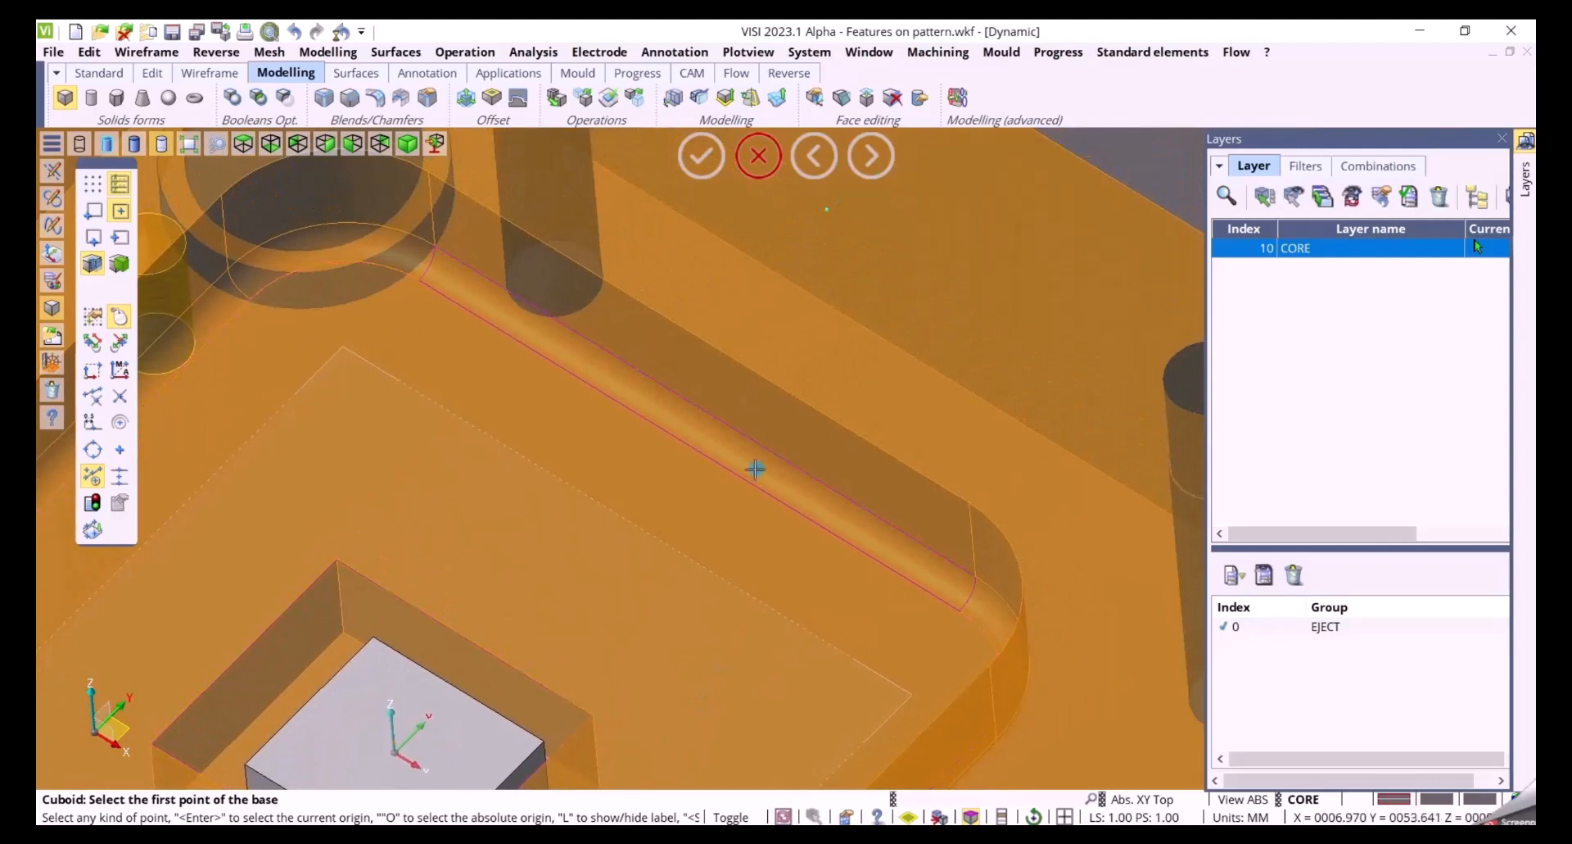
pyautogui.click(92, 100)
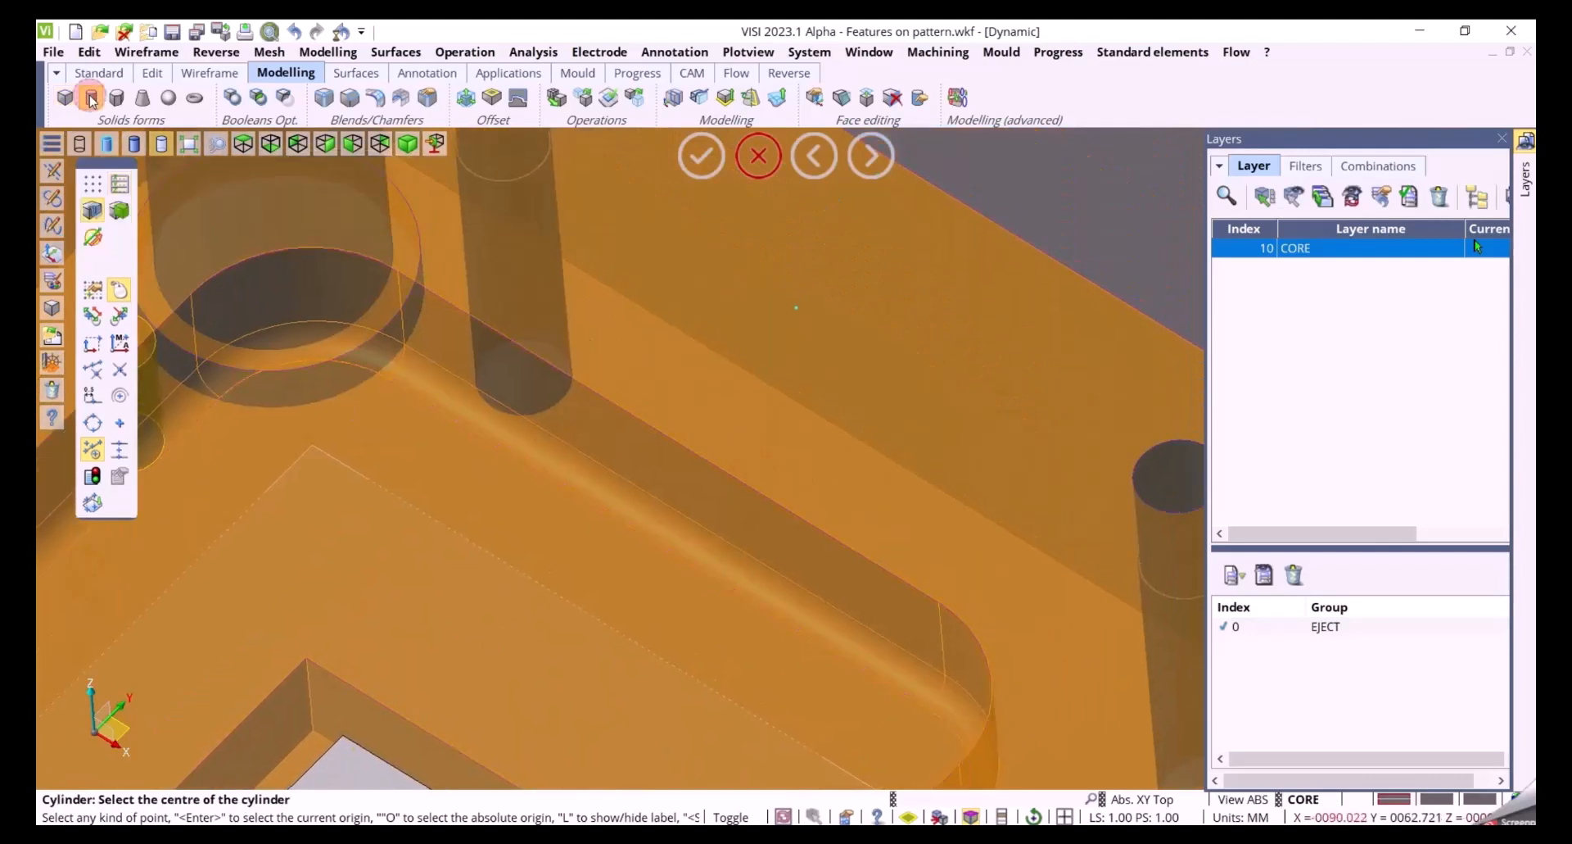
pyautogui.click(96, 210)
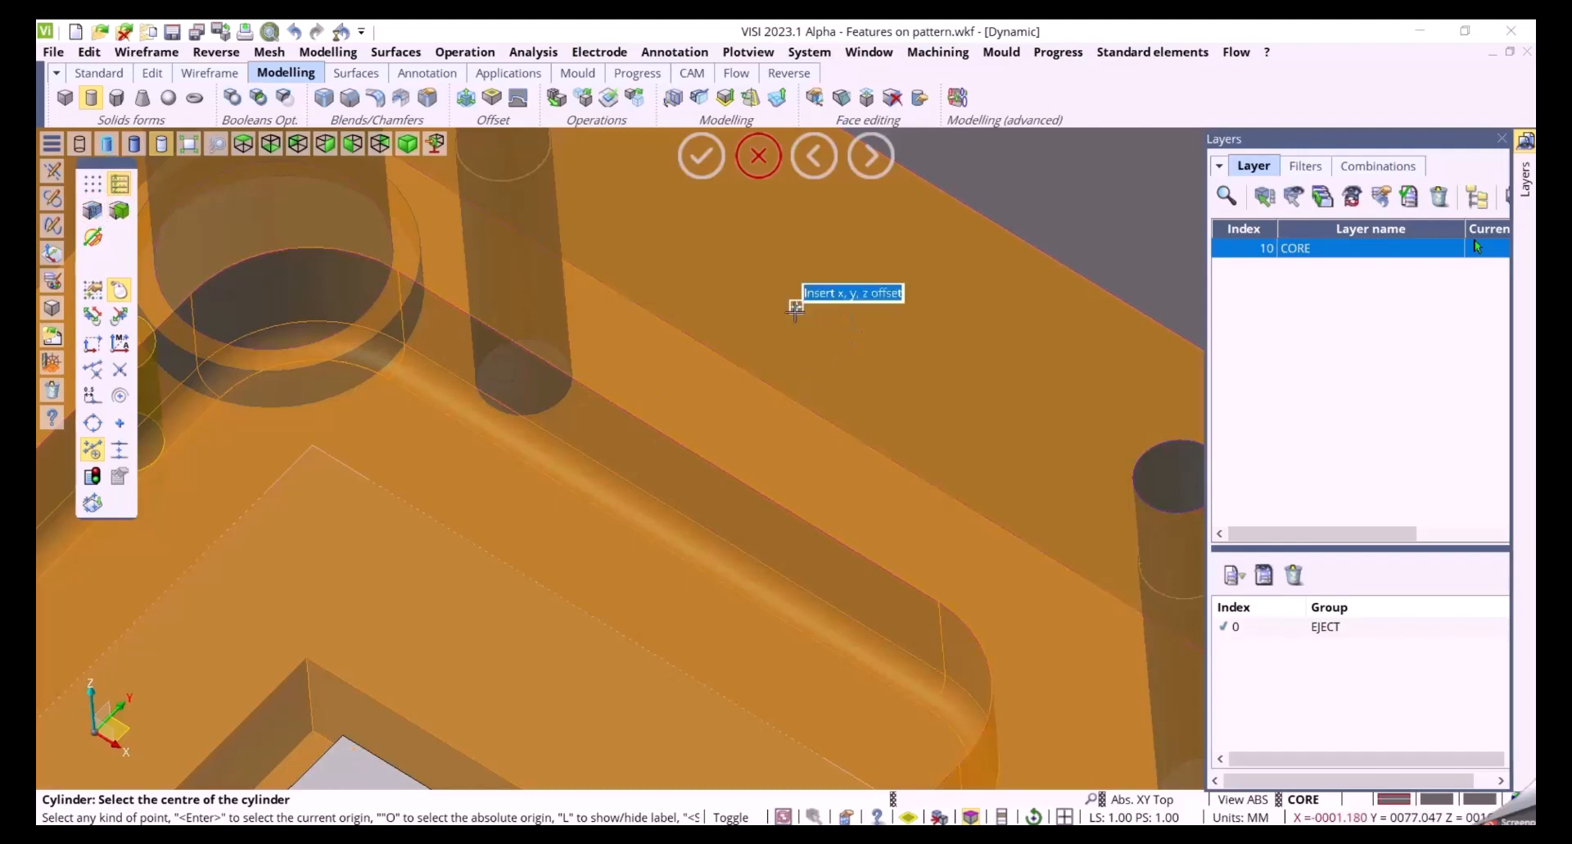
pyautogui.click(796, 312)
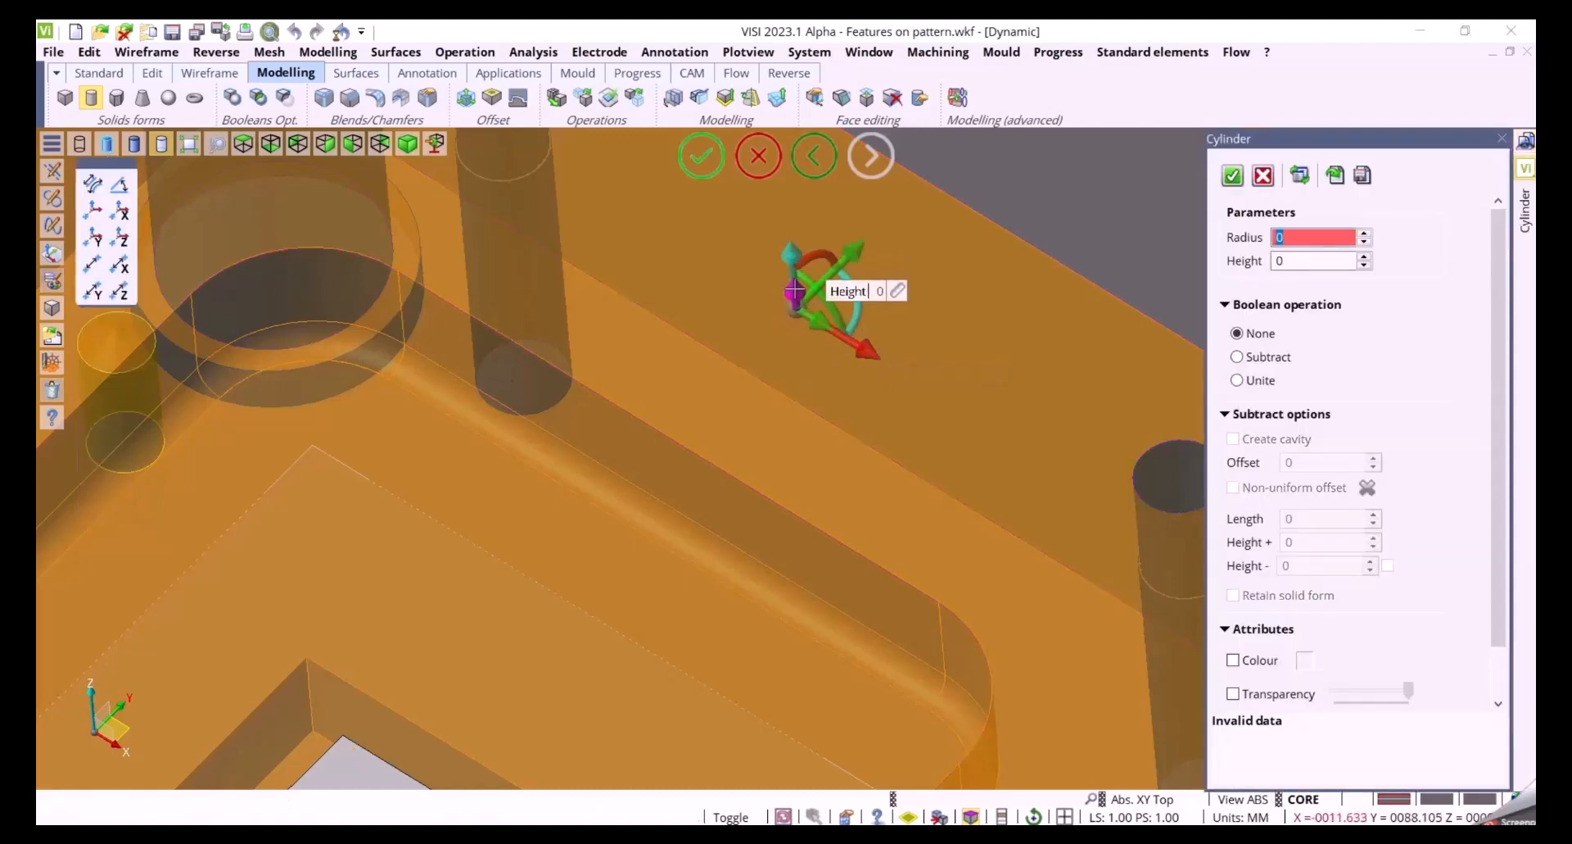
pyautogui.moveTo(794, 291); pyautogui.dragTo(869, 350)
pyautogui.moveTo(1006, 409); pyautogui.dragTo(905, 400, button='middle')
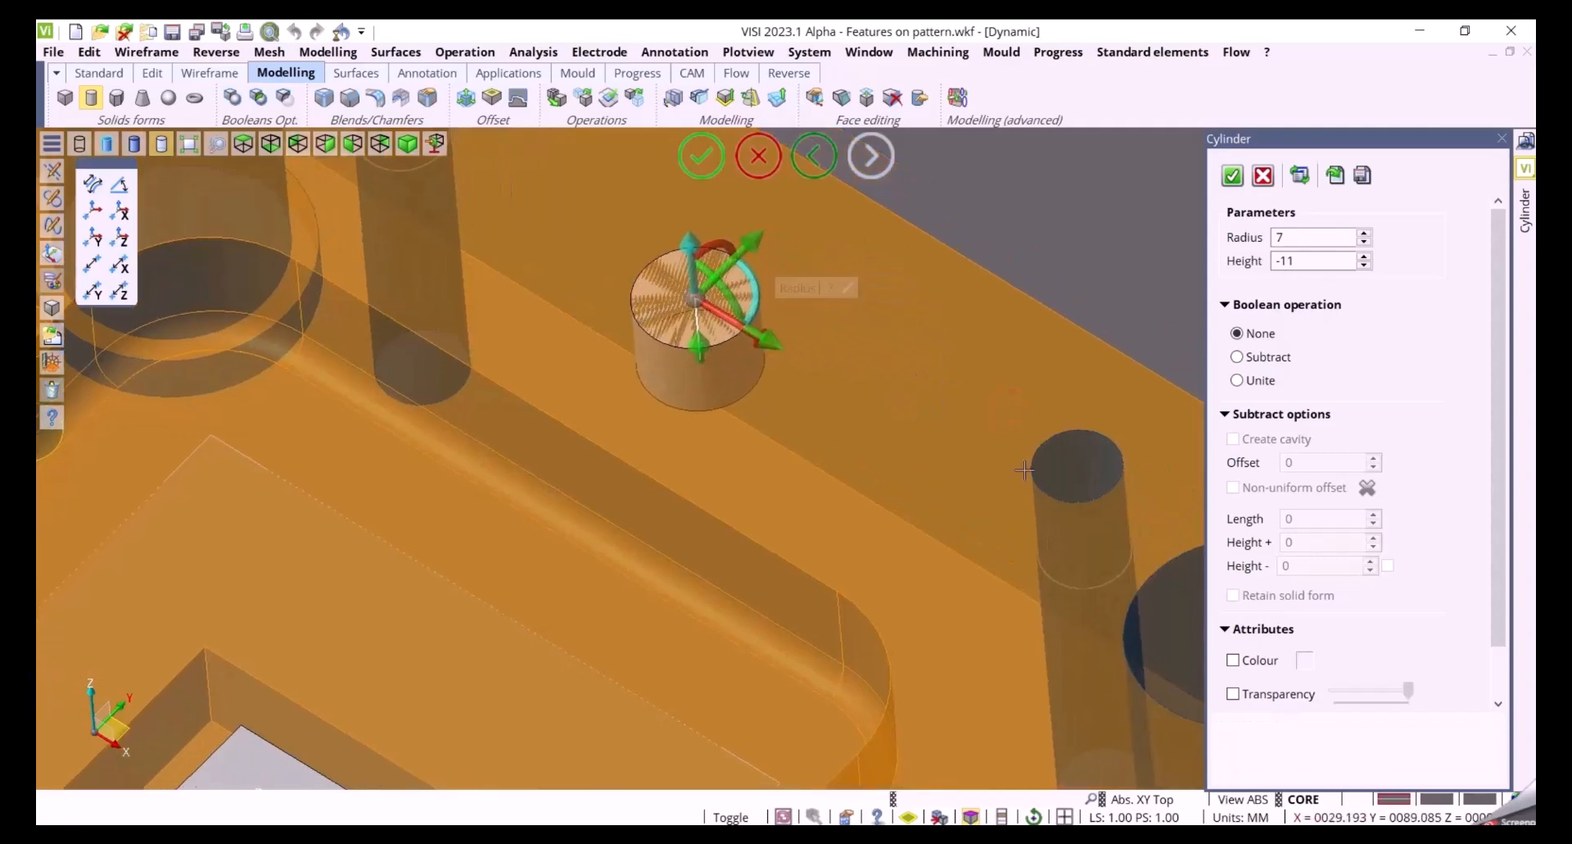
# Set the cylinder to subtract, enable cavity creation and set the cavity offset to 2
pyautogui.click(1267, 361)
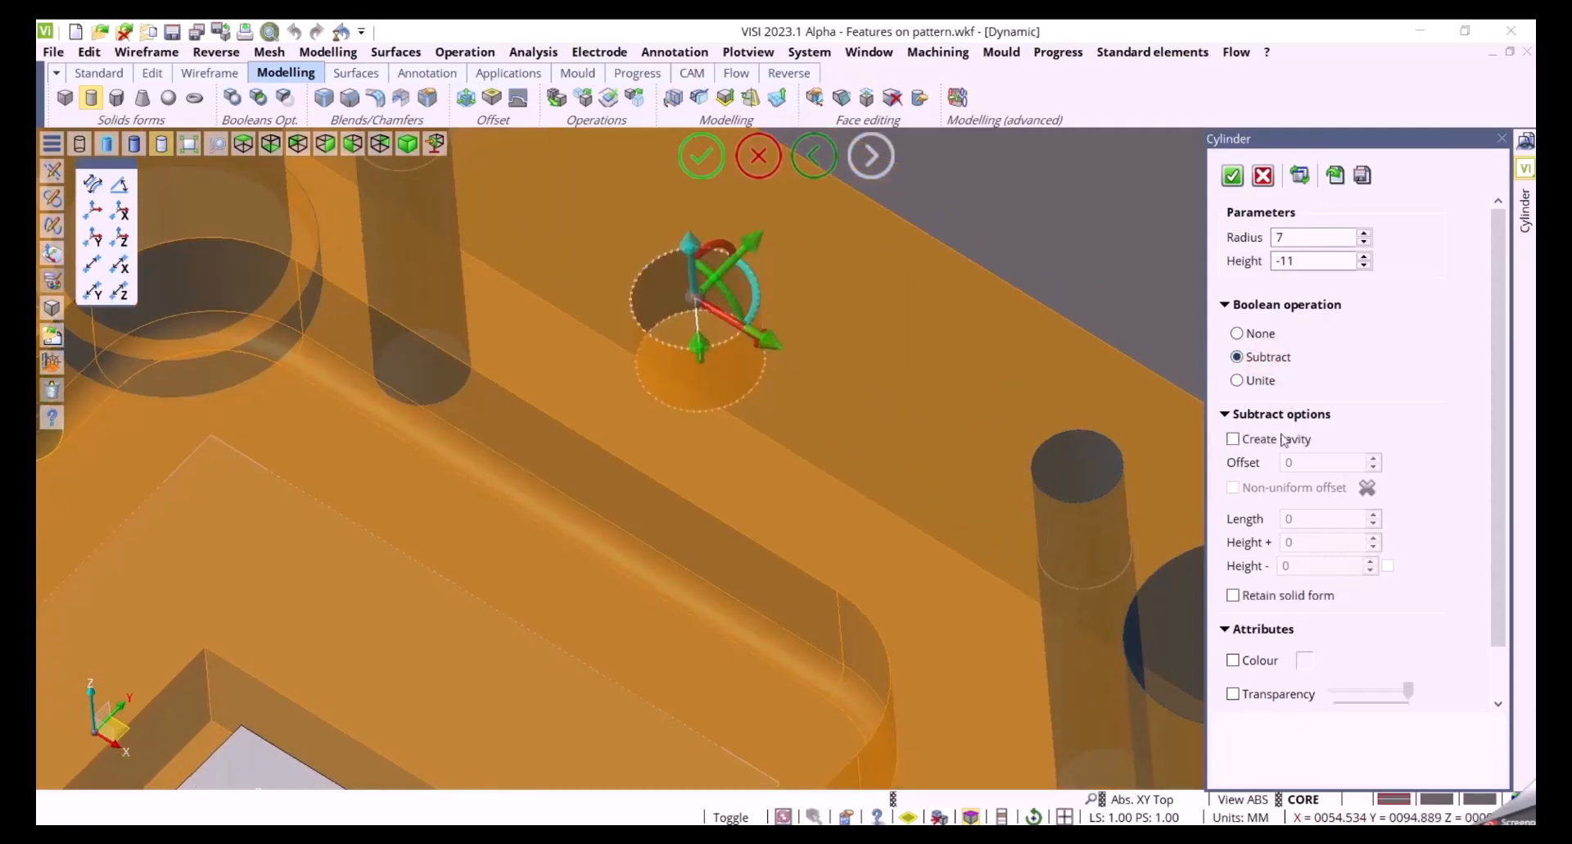
pyautogui.click(1234, 439)
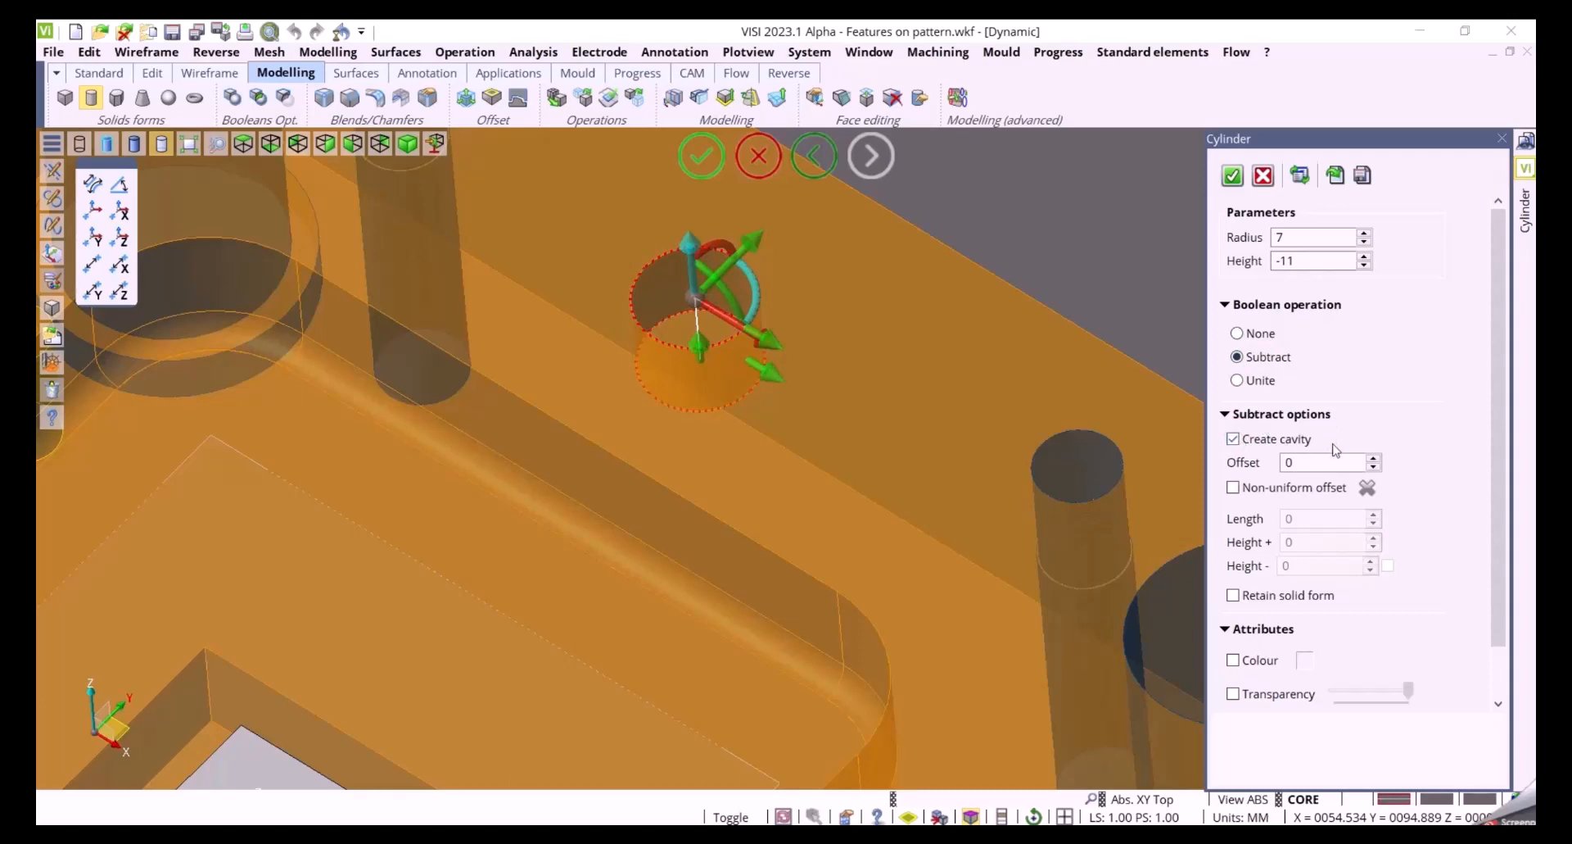
pyautogui.doubleClick(1309, 461)
pyautogui.write('2')
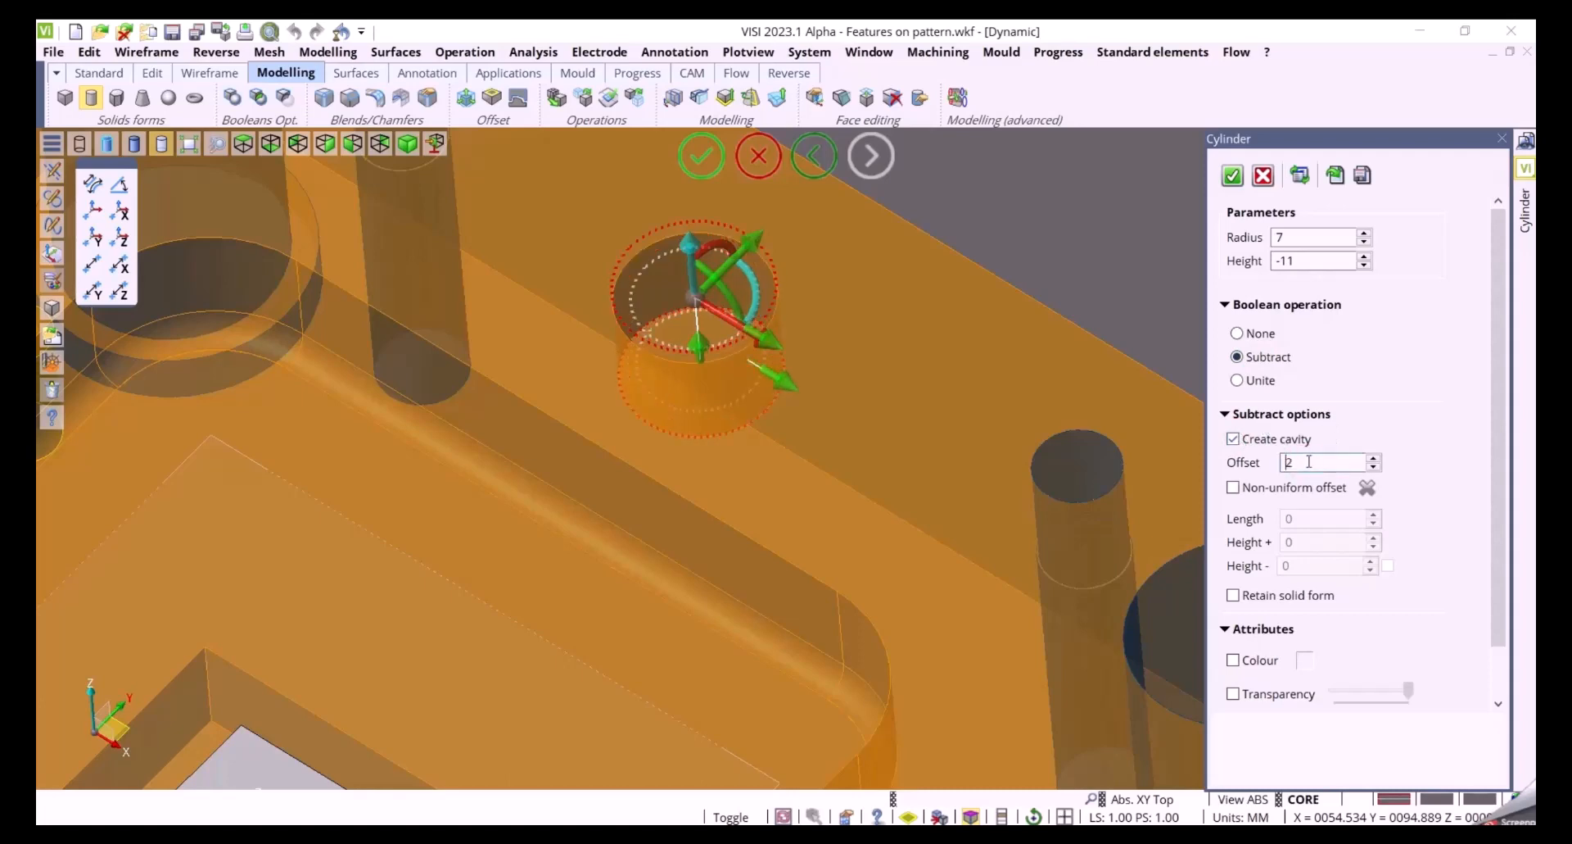
pyautogui.moveTo(939, 459)
pyautogui.mouseDown(button='middle')
pyautogui.moveTo(941, 432)
pyautogui.moveTo(945, 448)
pyautogui.mouseUp(button='middle')
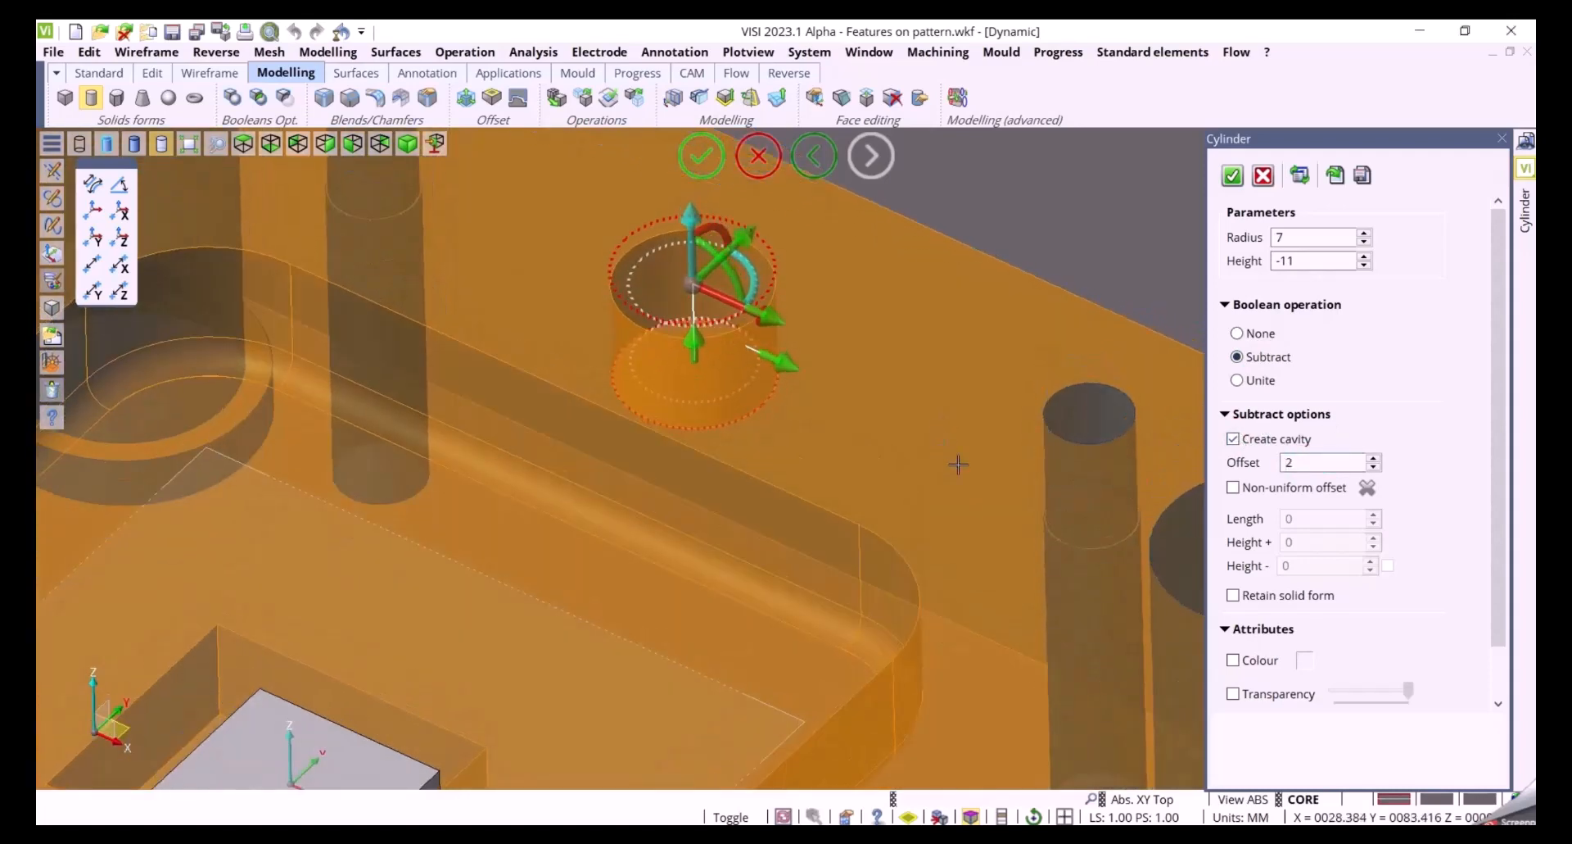
# Switch the cylinder to non-uniform offset with a radial length of 2 and Height + of 5
pyautogui.click(1234, 487)
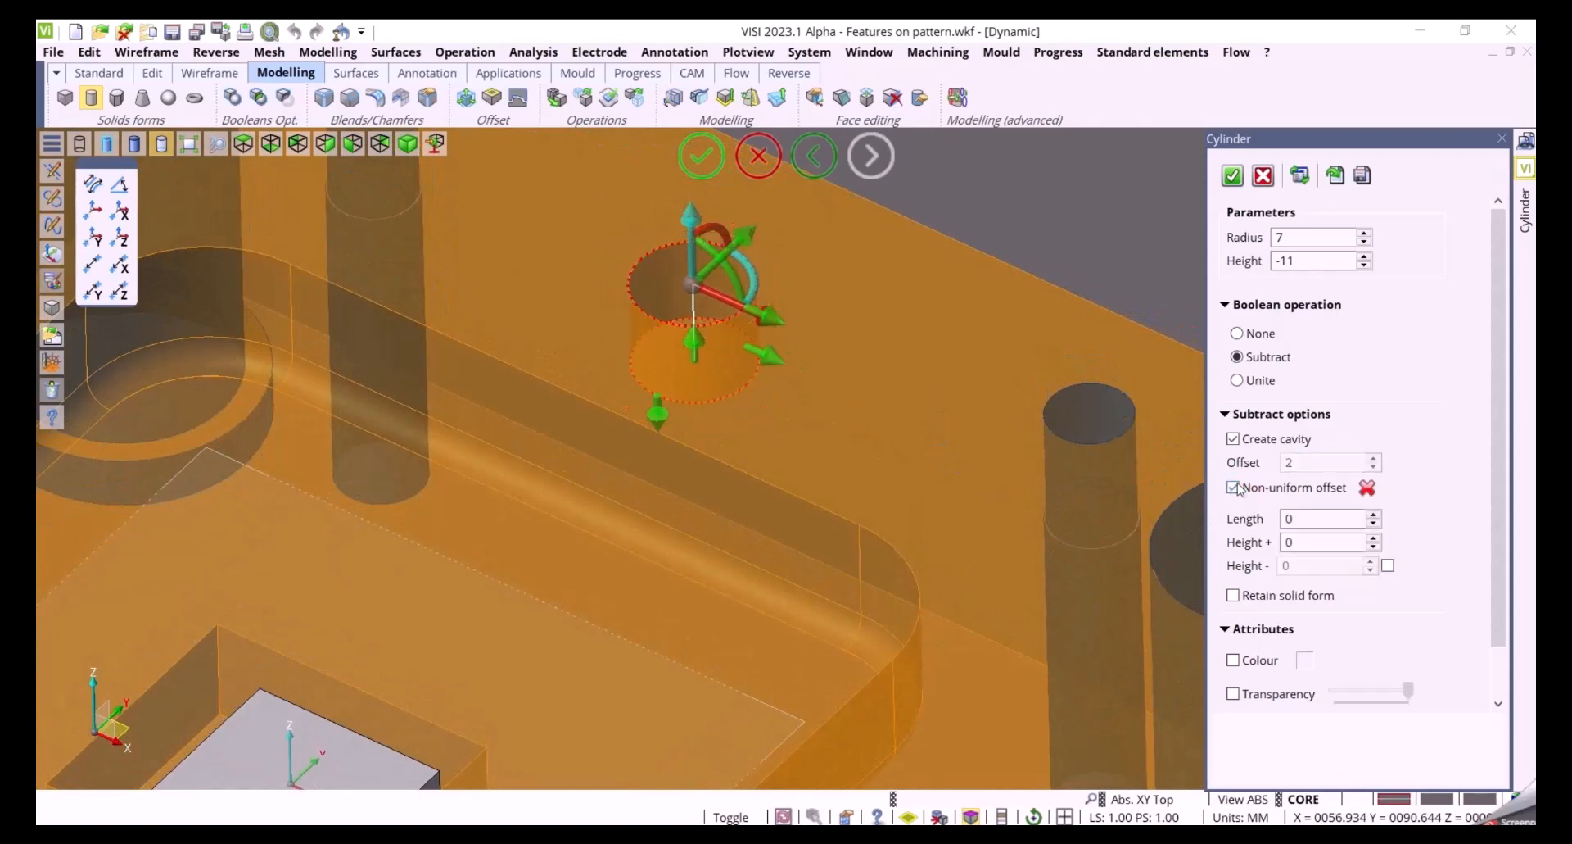
pyautogui.doubleClick(1321, 517)
pyautogui.write('1')
pyautogui.press('BackSpace')
pyautogui.write('2')
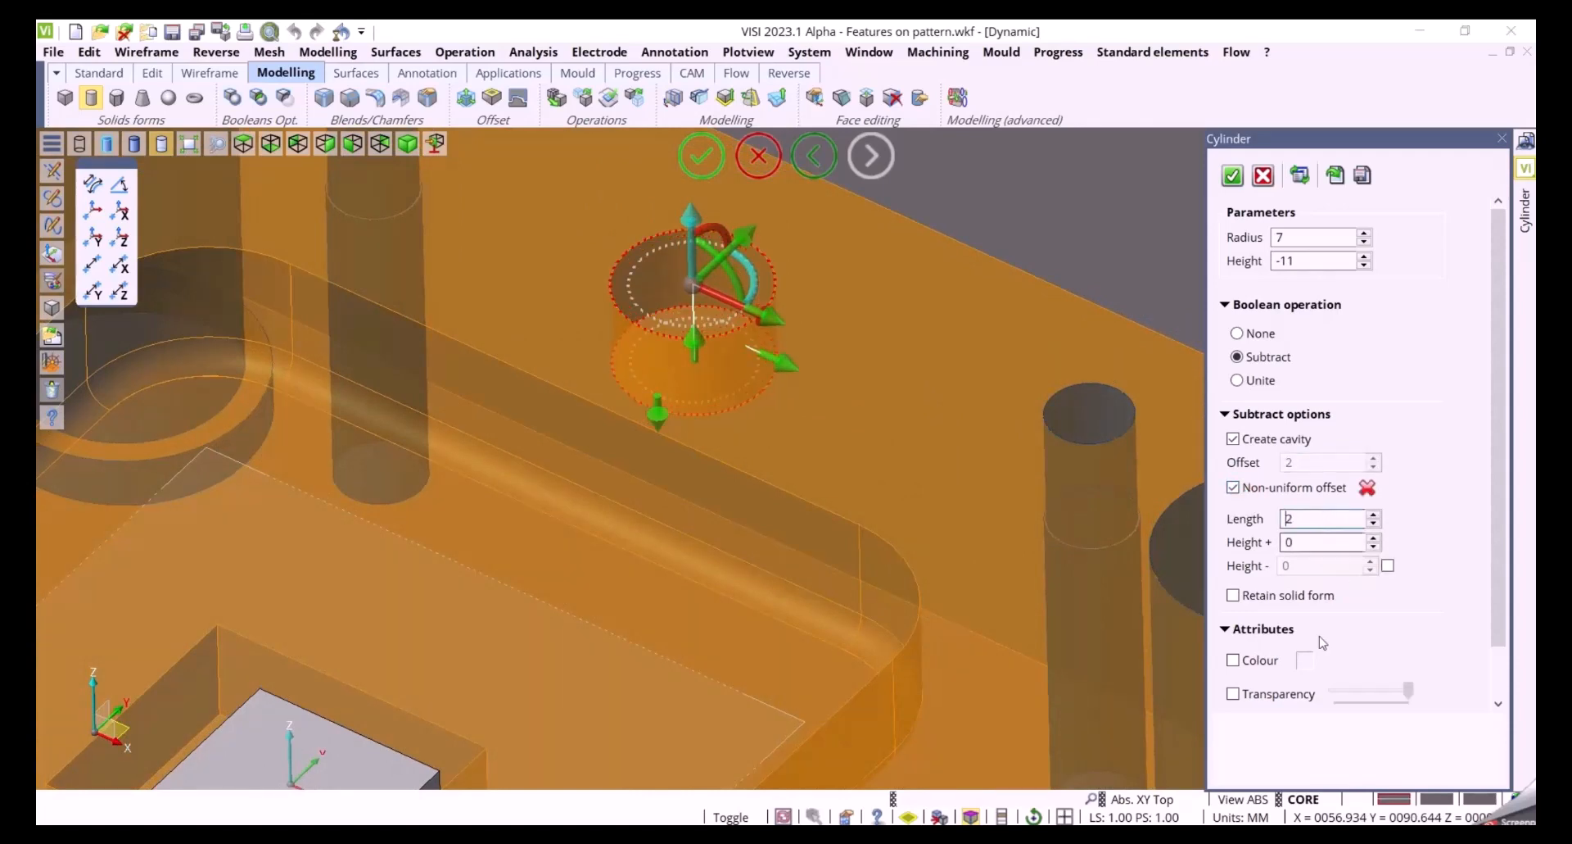
pyautogui.doubleClick(1313, 542)
pyautogui.write('1')
pyautogui.press('BackSpace')
pyautogui.write('5')
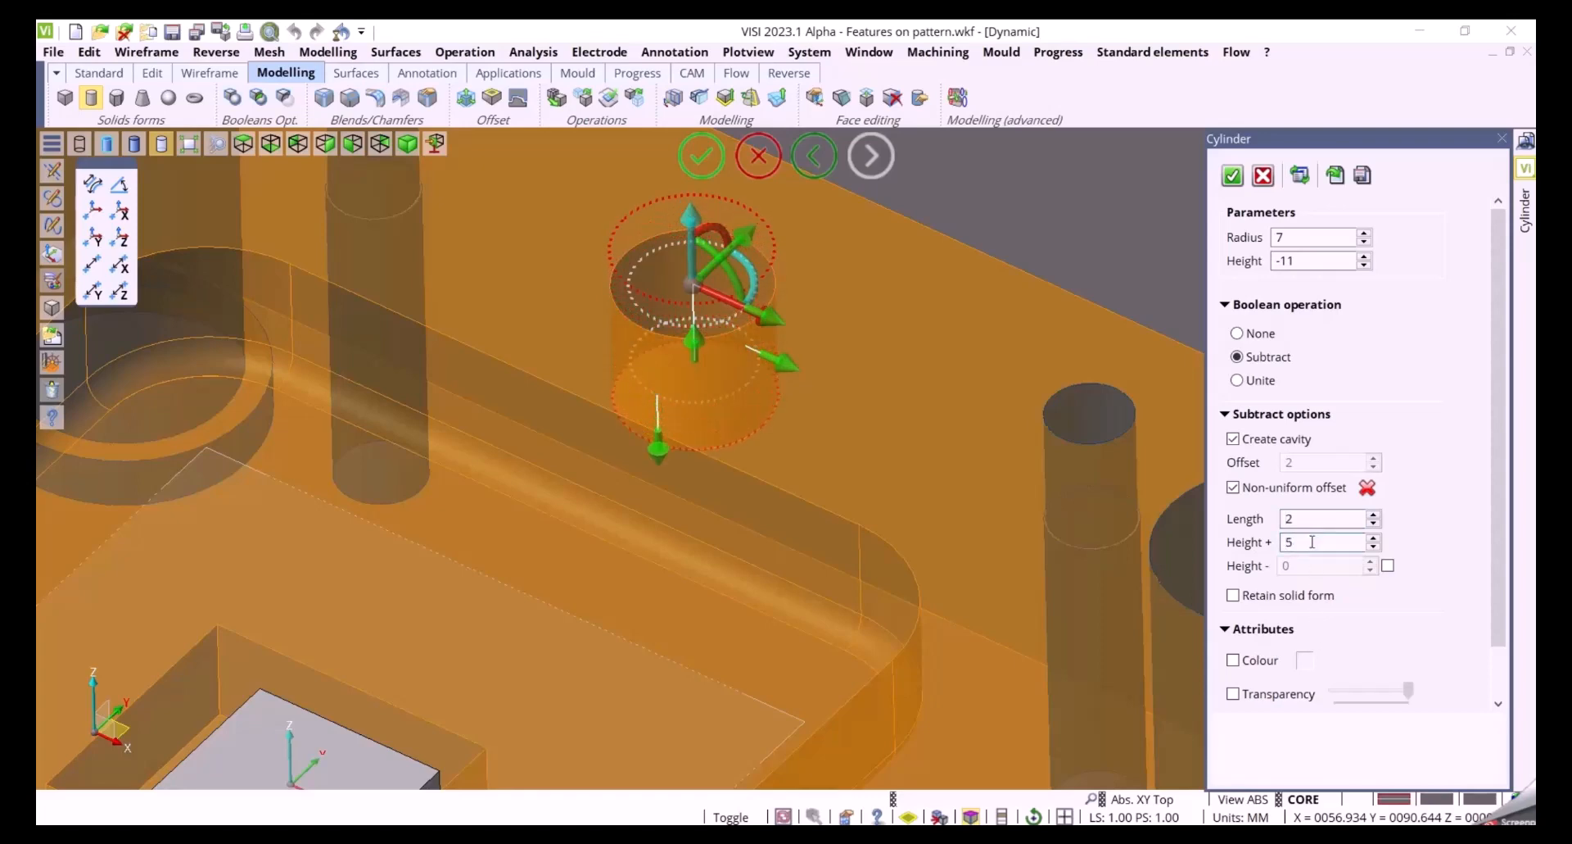
# Enable a separate Height - offset of 3 and confirm the cylinder
pyautogui.click(1387, 565)
pyautogui.doubleClick(1306, 565)
pyautogui.write('-2')
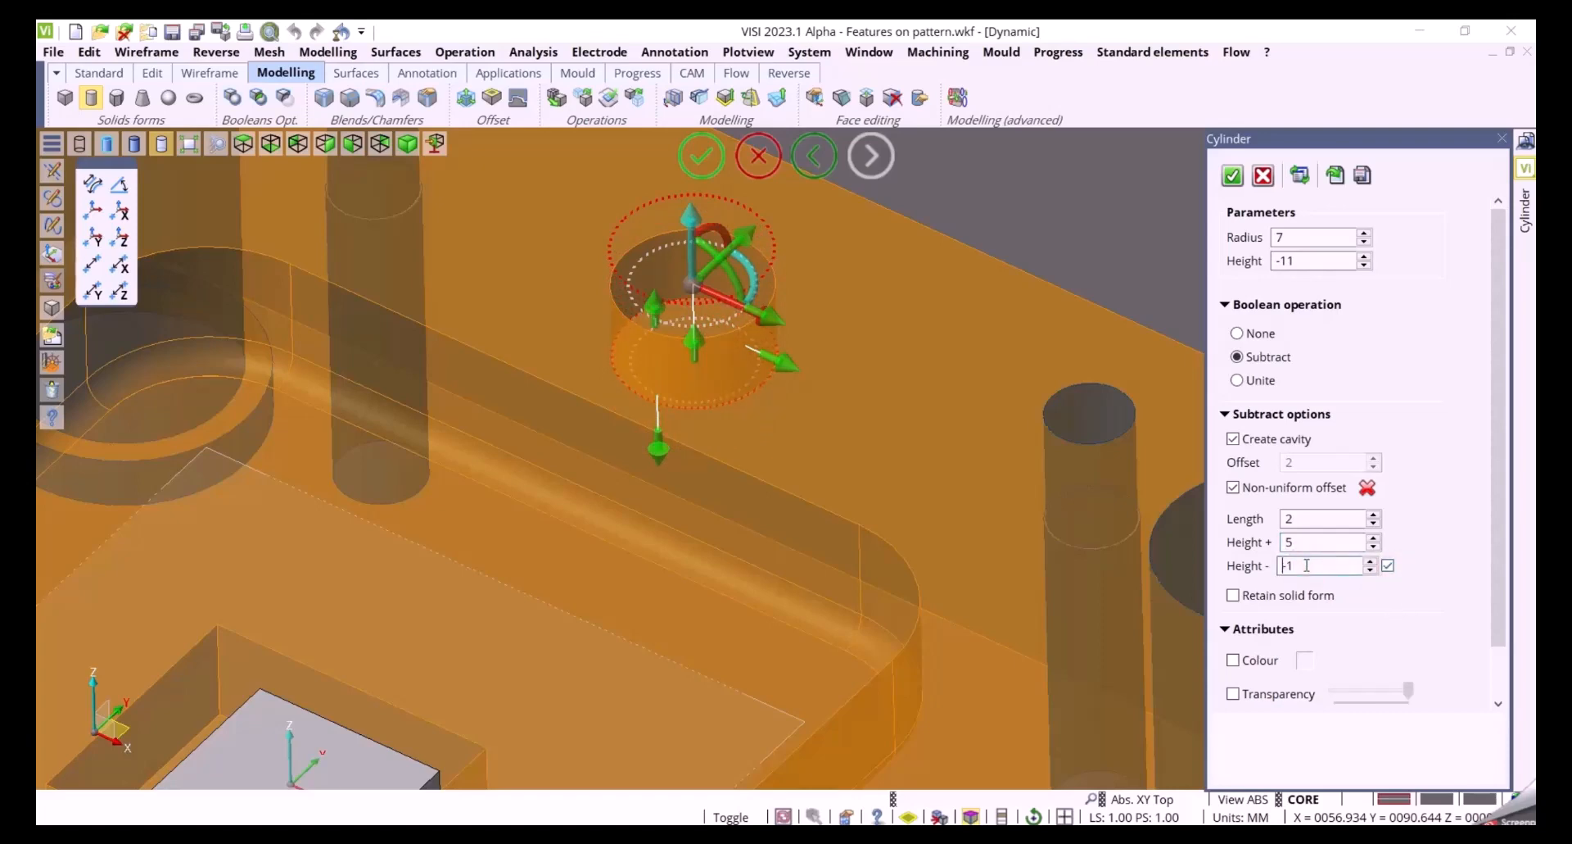
pyautogui.doubleClick(1307, 565)
pyautogui.write('1')
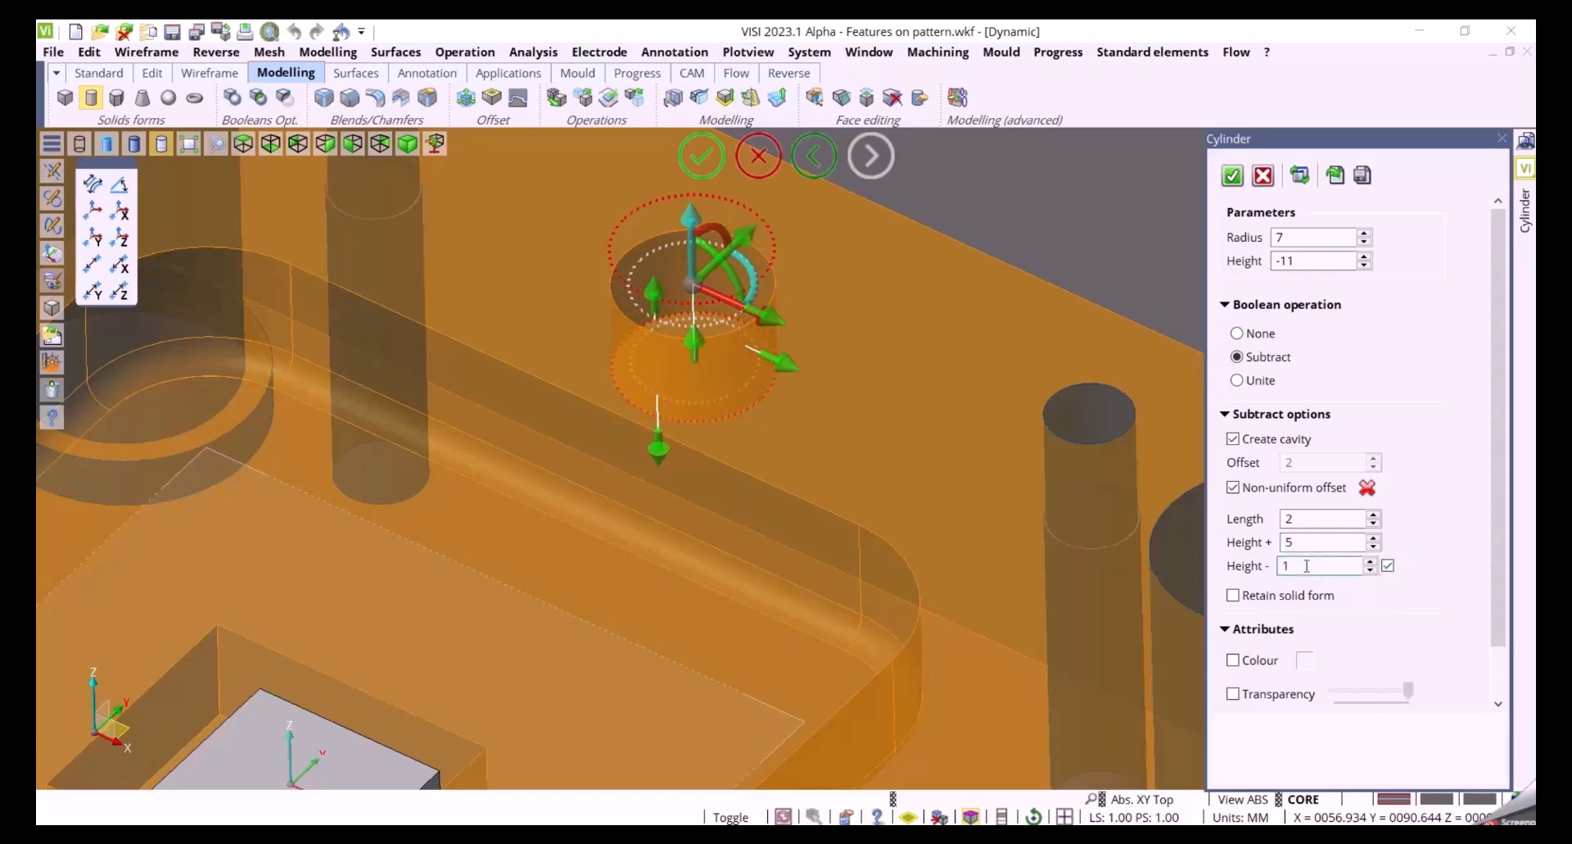
pyautogui.scroll(2, 1307, 565)
pyautogui.moveTo(934, 542); pyautogui.dragTo(963, 614, button='middle')
pyautogui.scroll(-3, 963, 614)
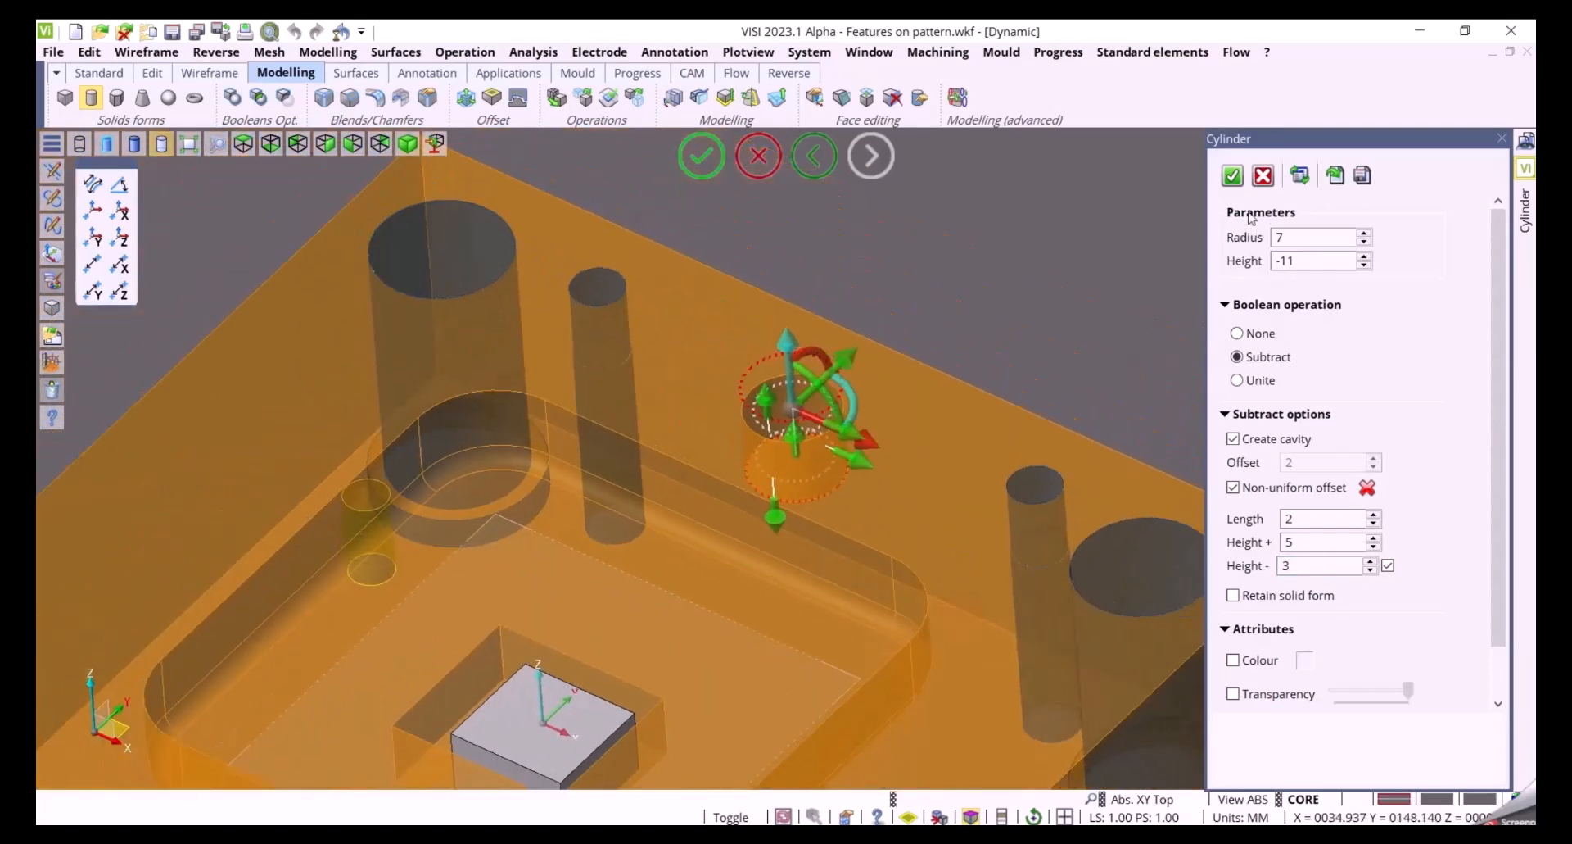
pyautogui.click(1233, 175)
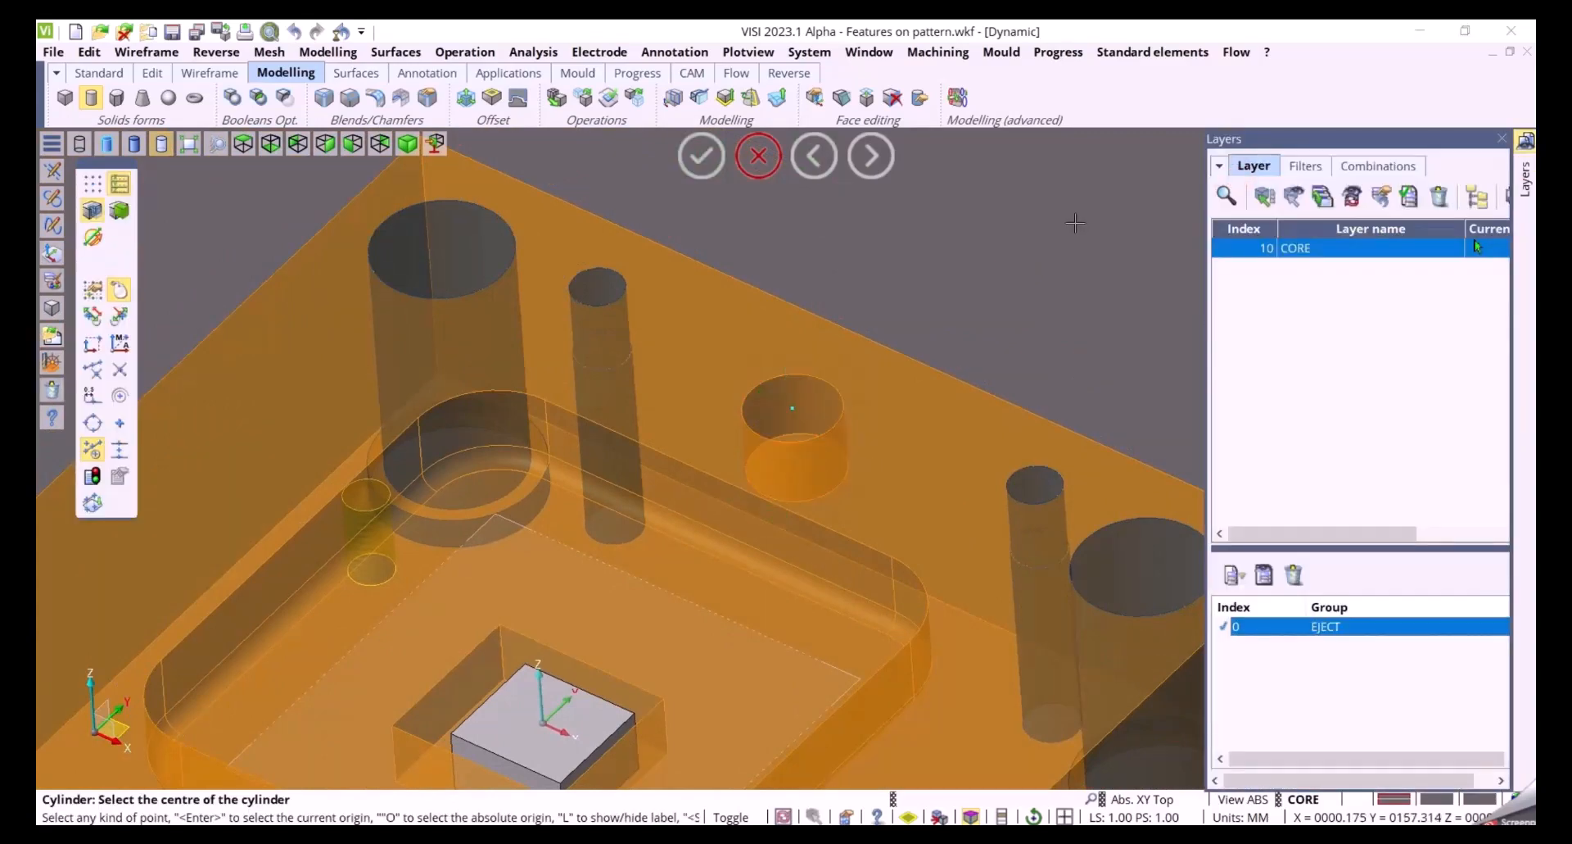
# Start editing blends and select the three constant radius blend faces meeting at the junction
pyautogui.scroll(-3, 1057, 222)
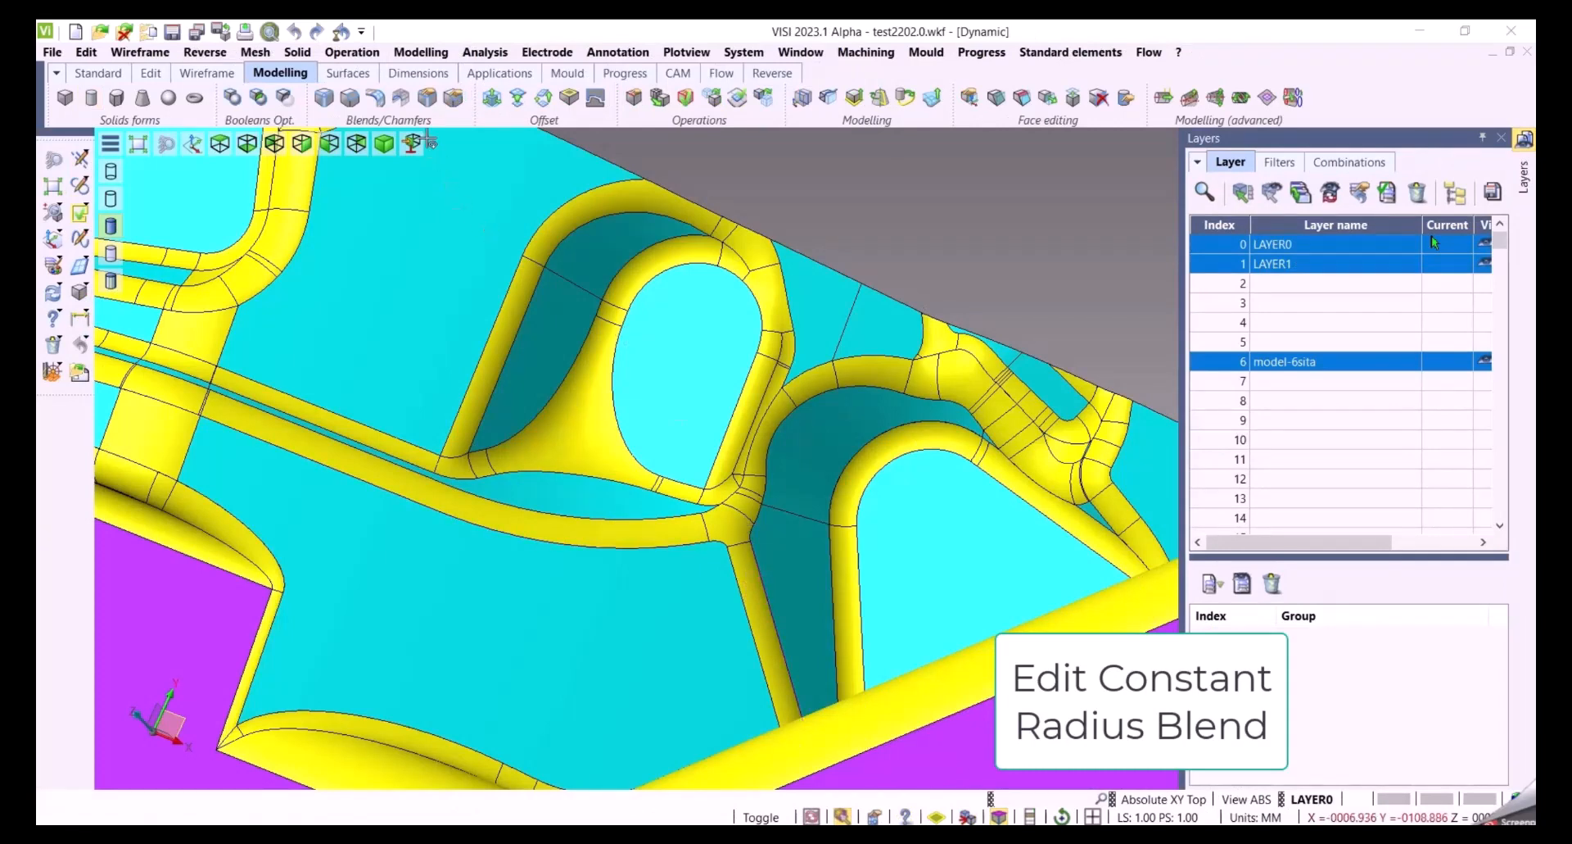
pyautogui.click(427, 97)
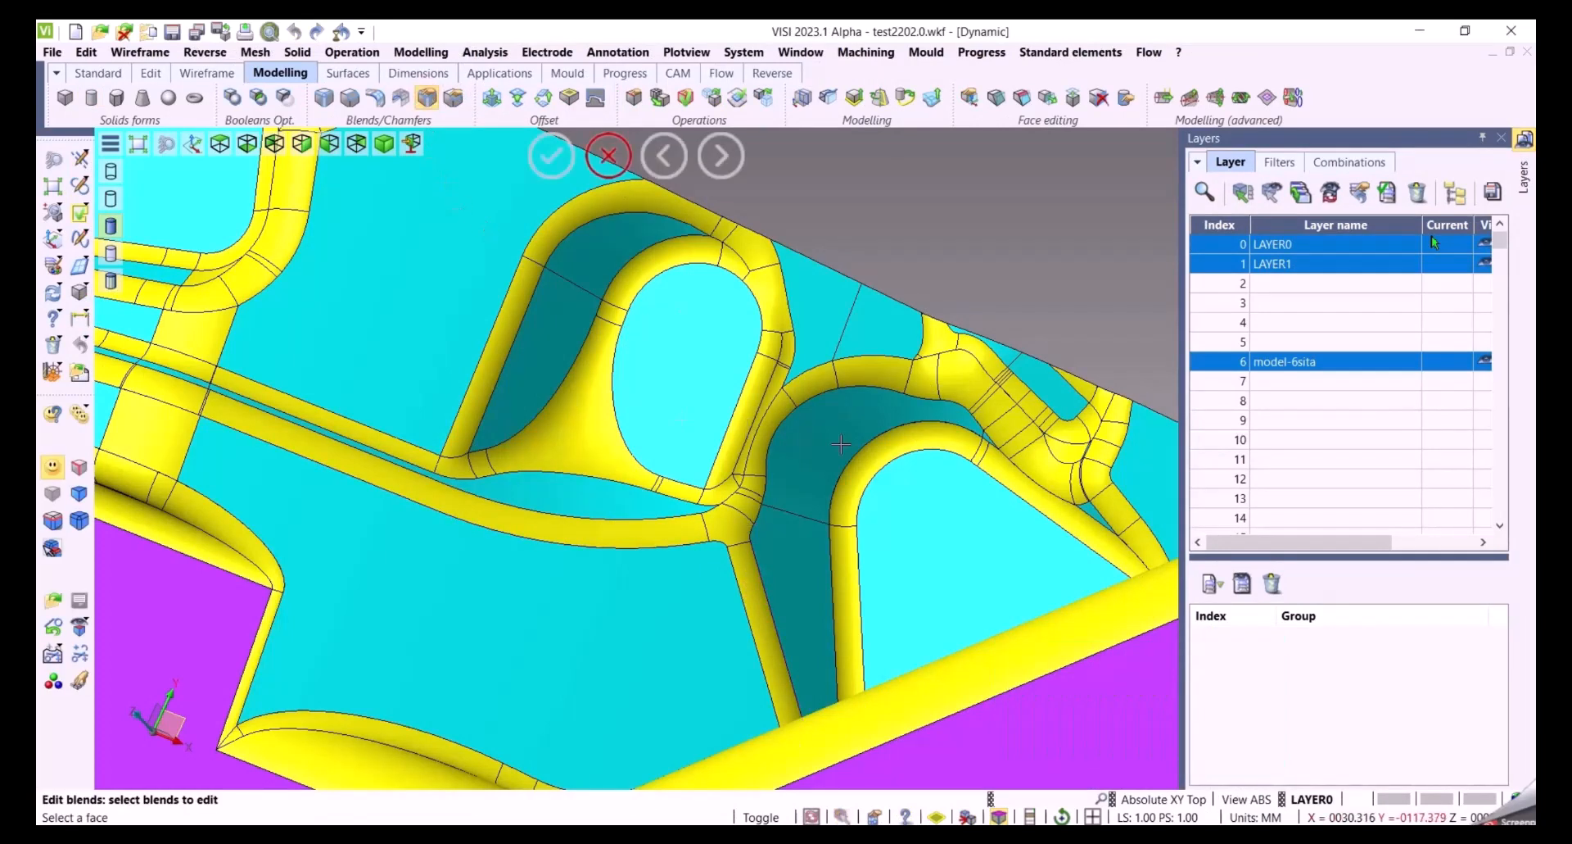
pyautogui.scroll(2, 813, 527)
pyautogui.moveTo(812, 526); pyautogui.dragTo(895, 394, button='middle')
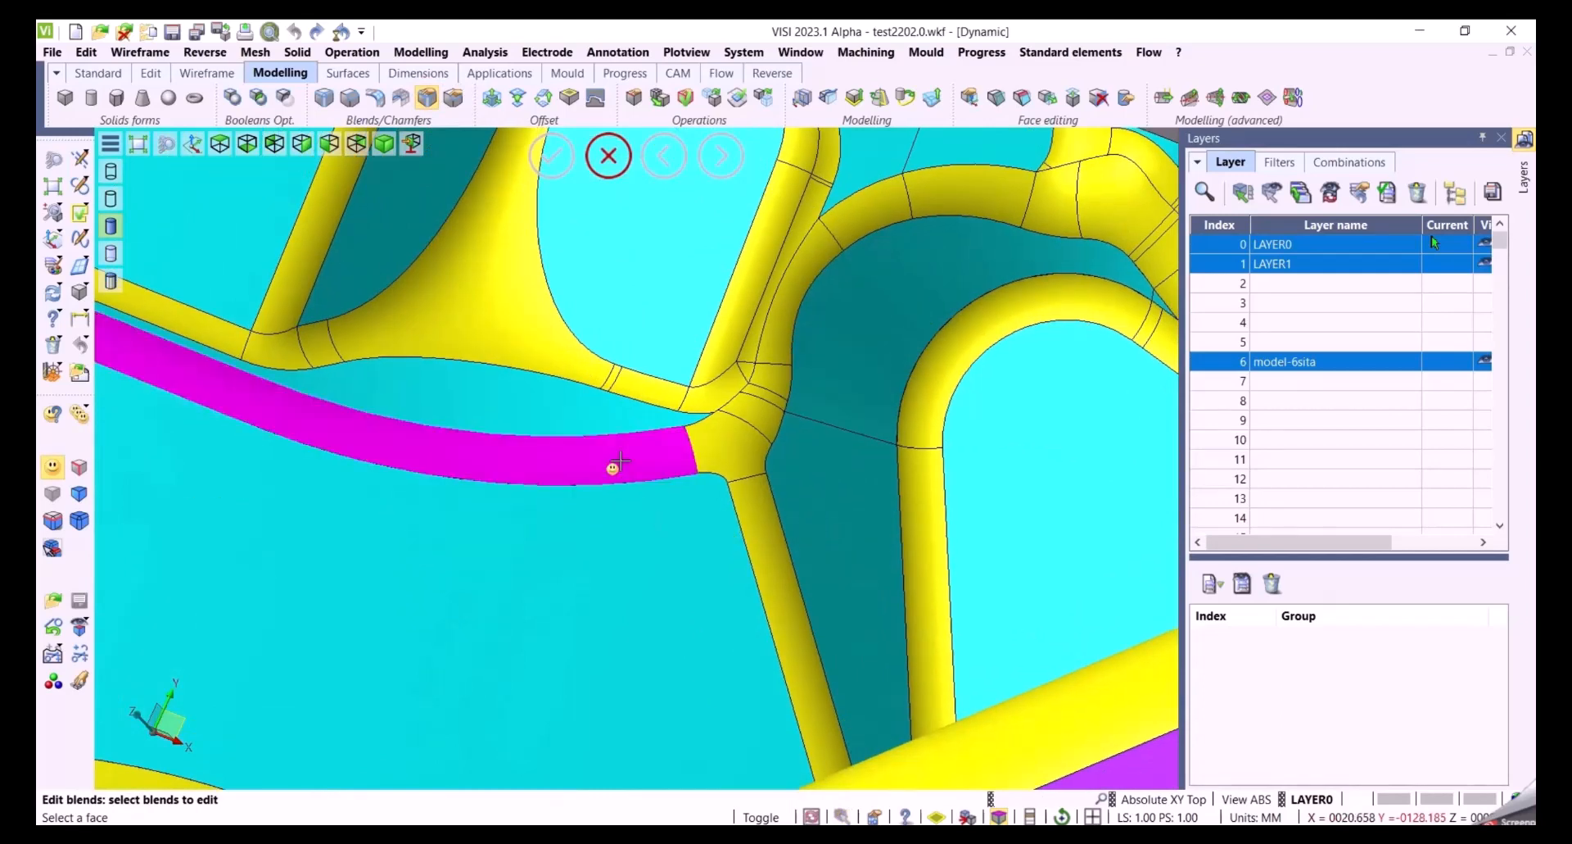
pyautogui.click(615, 465)
pyautogui.click(753, 541)
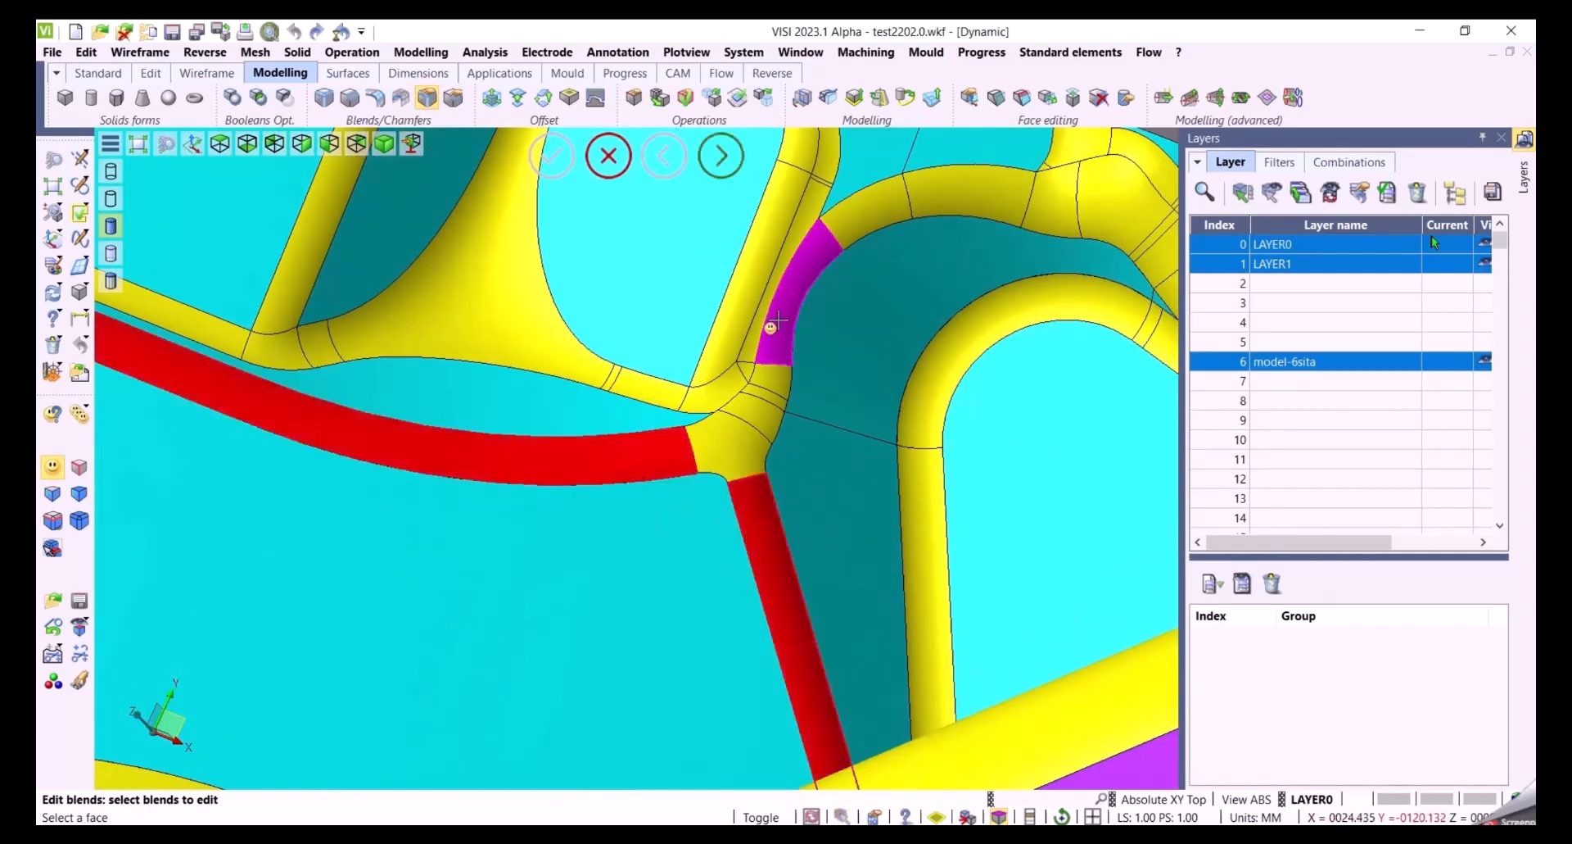
pyautogui.click(788, 299)
pyautogui.rightClick(847, 392)
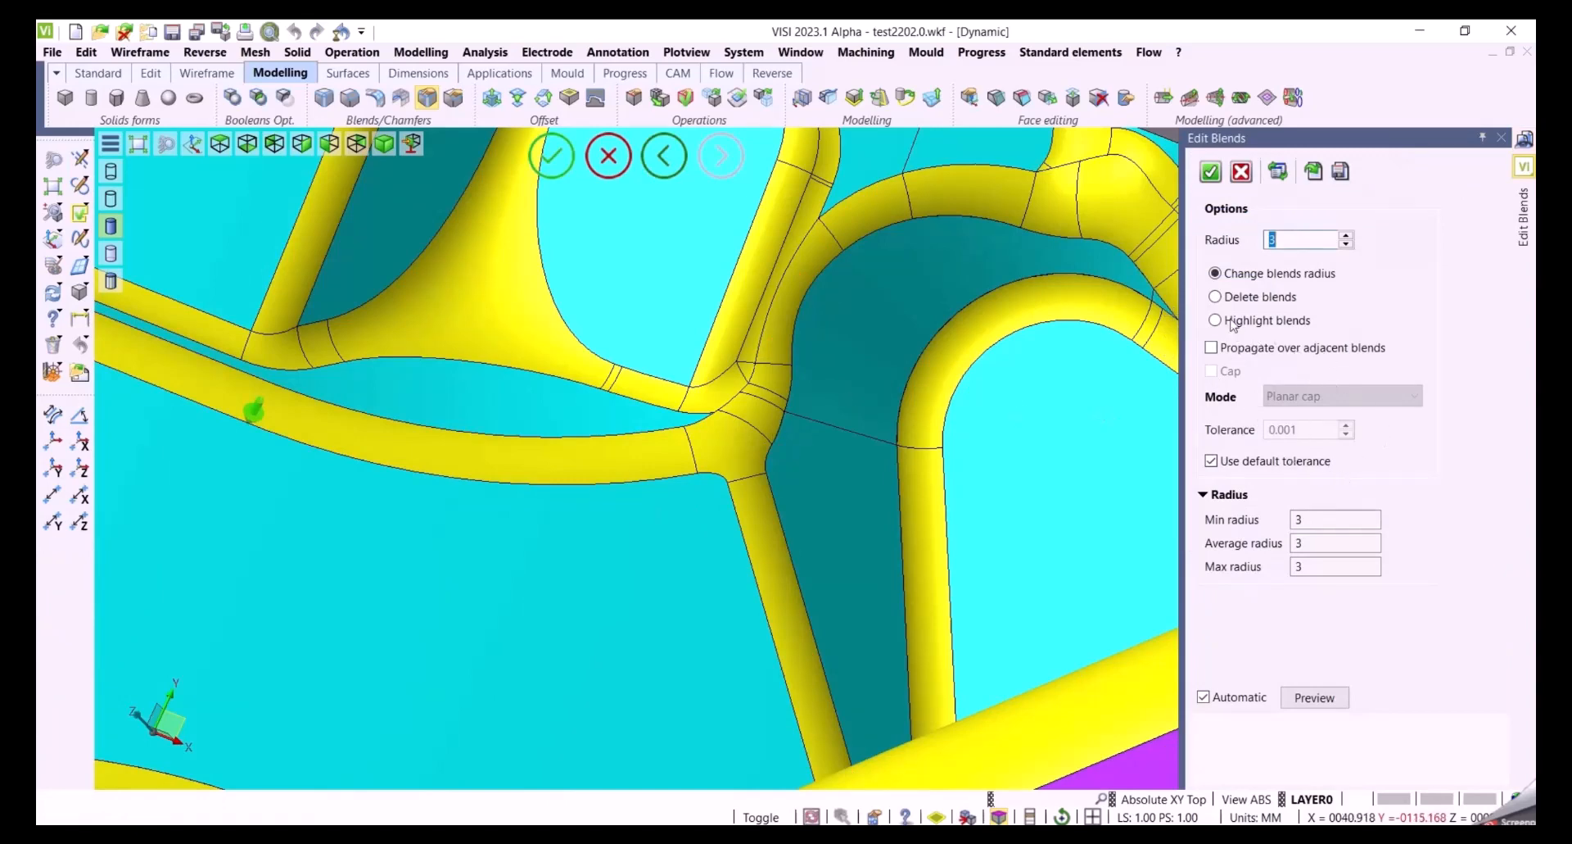
# Switch the blend edit to deleting the selected blends and enable capping
pyautogui.click(1226, 295)
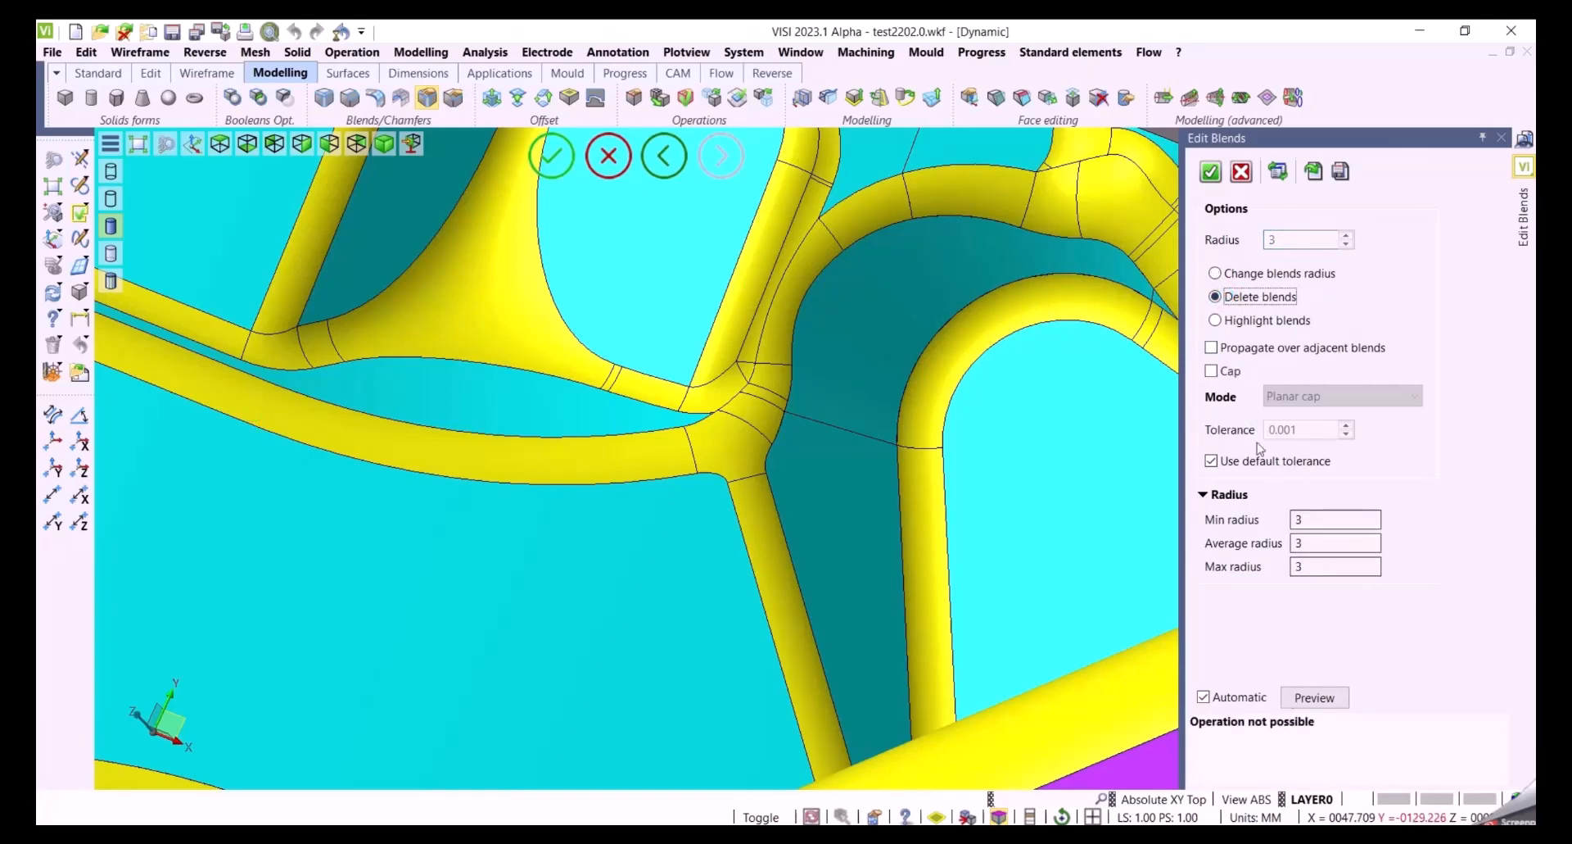
pyautogui.click(1212, 371)
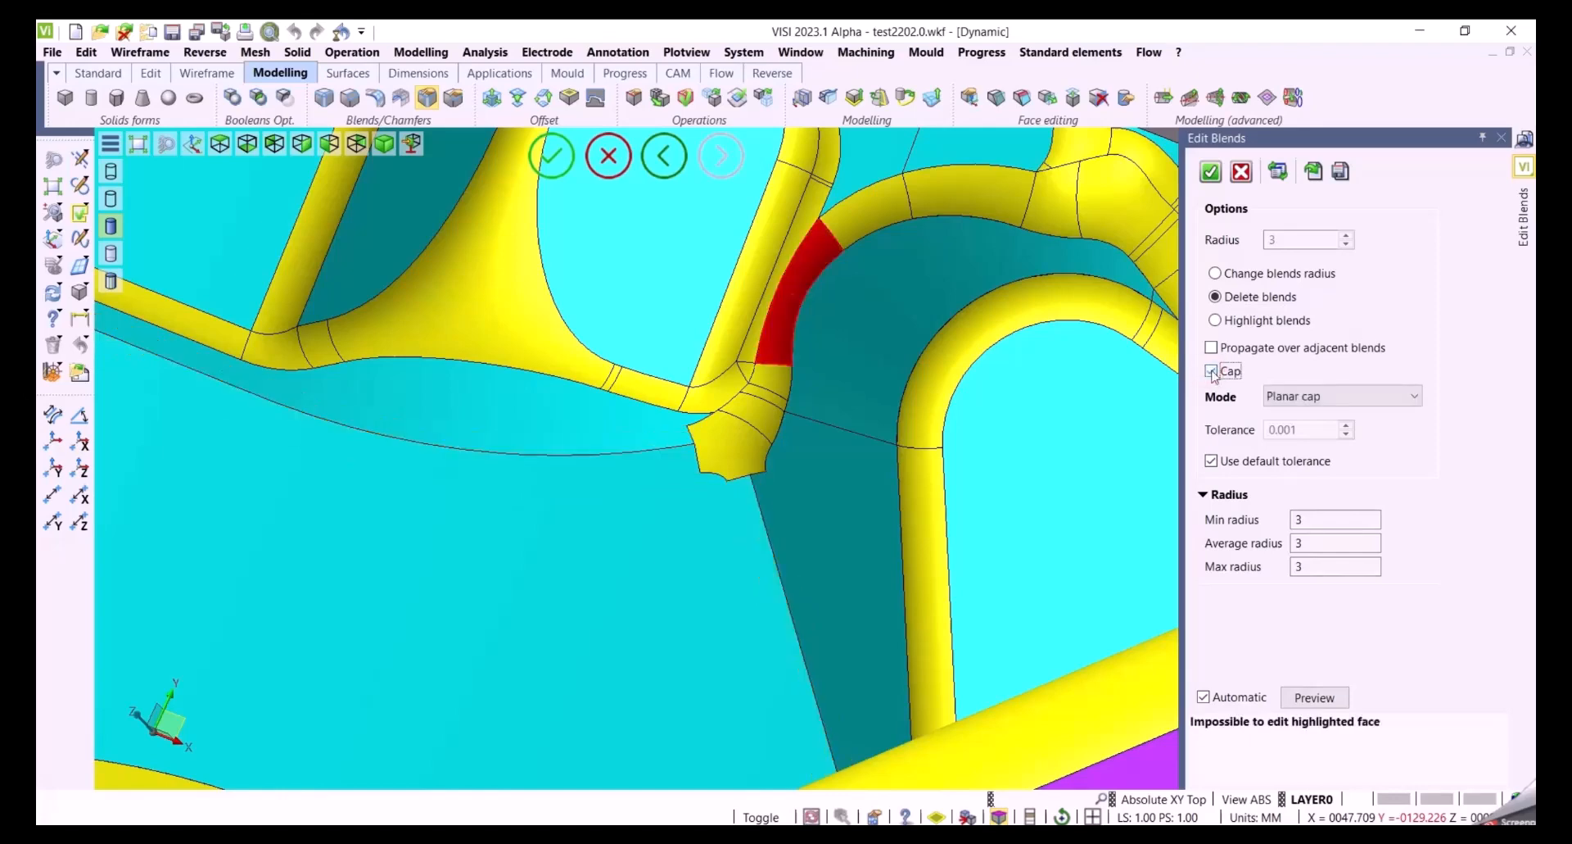
pyautogui.moveTo(959, 420); pyautogui.dragTo(832, 472, button='middle')
pyautogui.moveTo(791, 522); pyautogui.dragTo(813, 581, button='middle')
# Set the cap mode to Generic cap and inspect the preview
pyautogui.click(1415, 396)
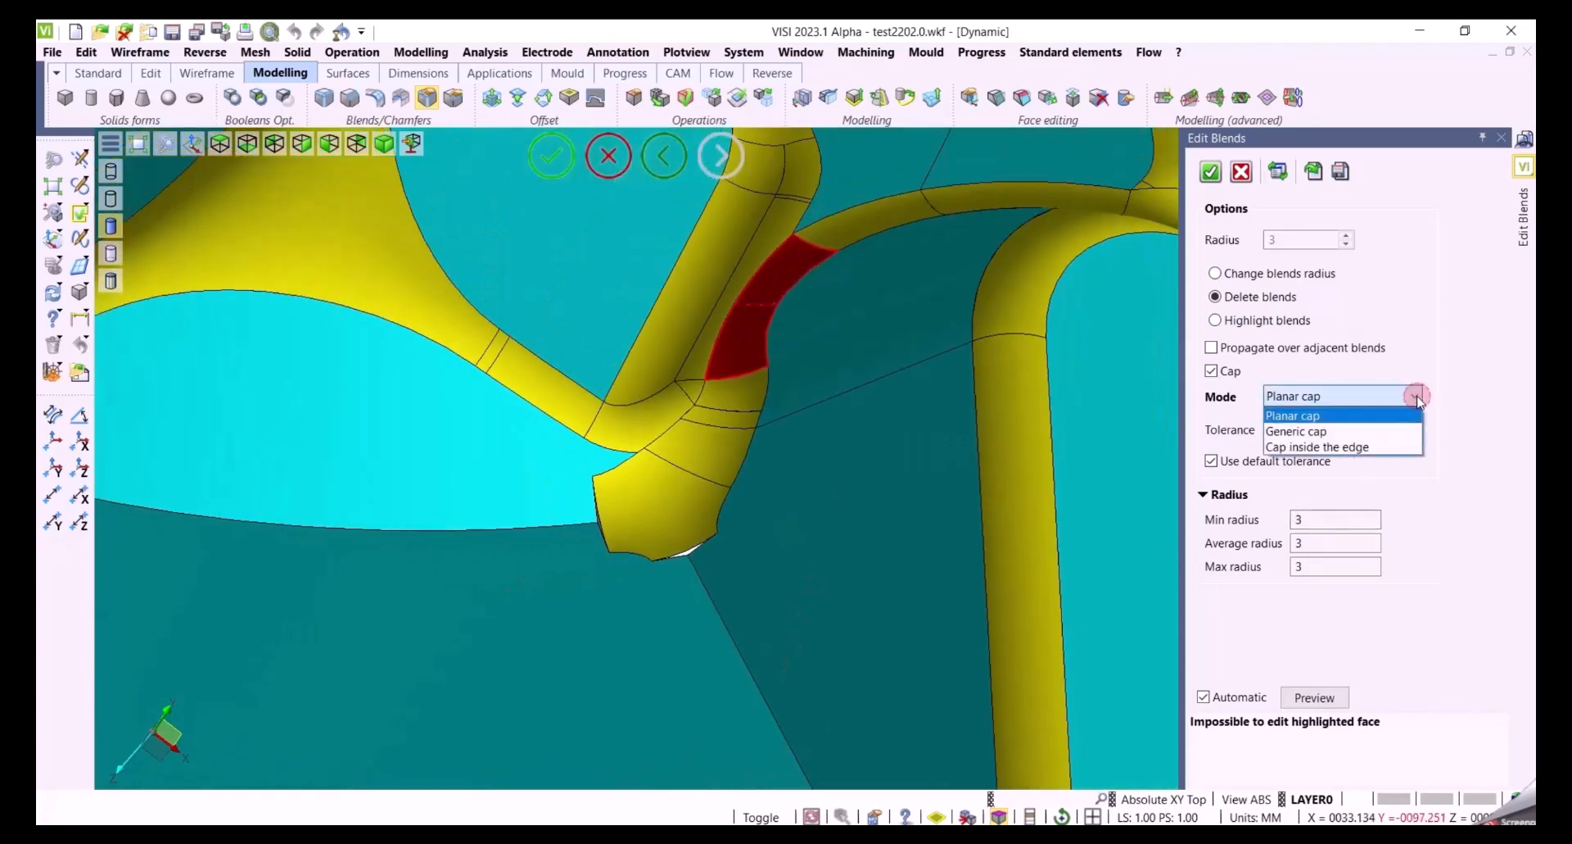
pyautogui.click(1347, 431)
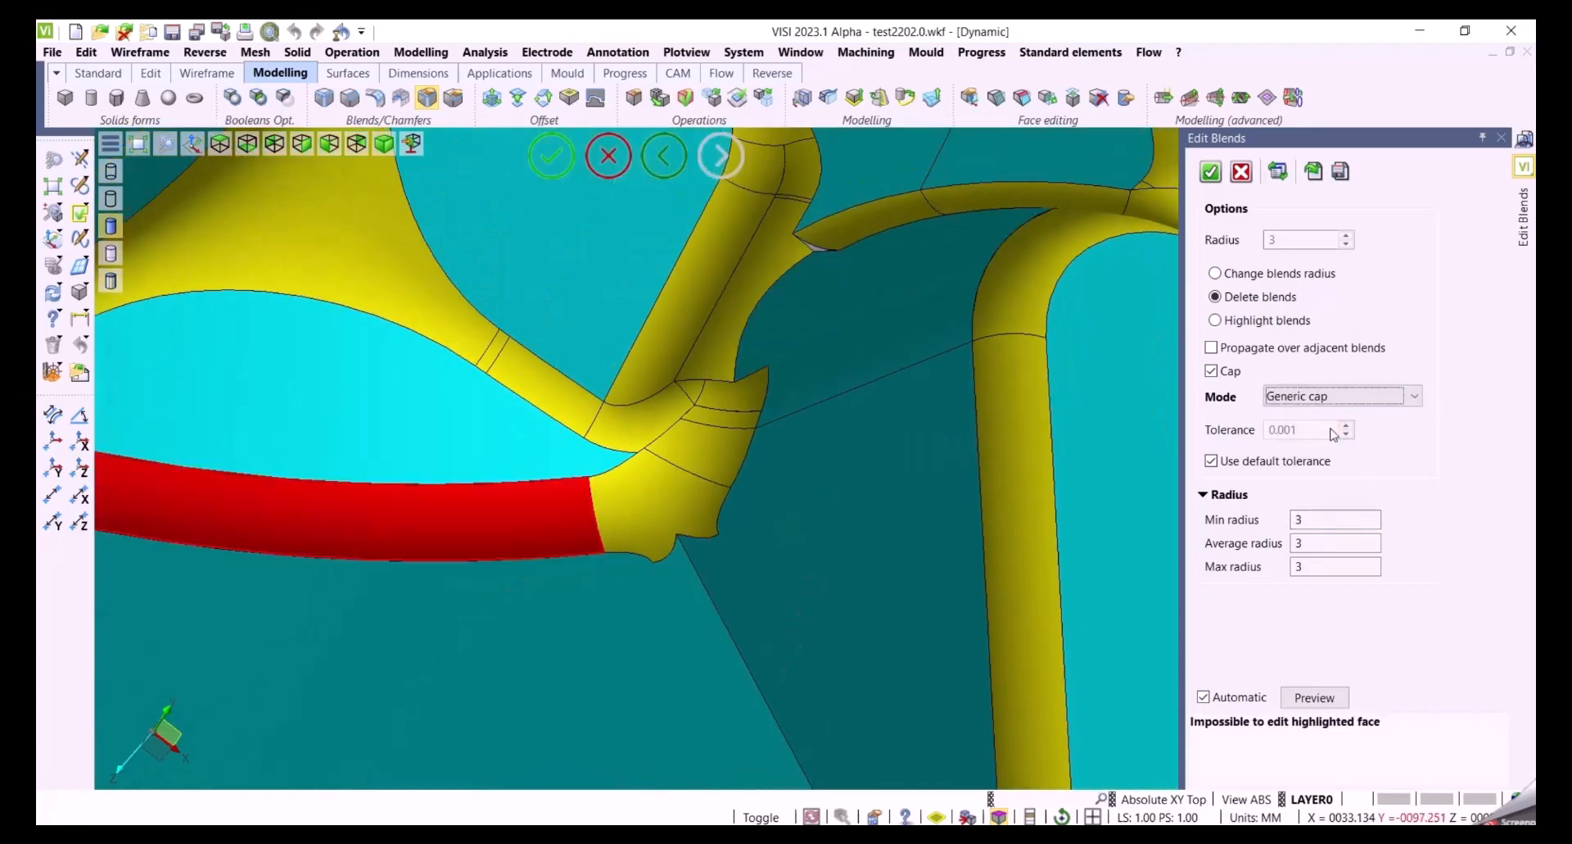
pyautogui.moveTo(1017, 508)
pyautogui.mouseDown(button='middle')
pyautogui.moveTo(843, 534)
pyautogui.moveTo(843, 478)
pyautogui.moveTo(902, 484)
pyautogui.moveTo(766, 479)
pyautogui.moveTo(988, 499)
pyautogui.mouseUp(button='middle')
pyautogui.scroll(3, 766, 480)
pyautogui.scroll(-3, 765, 568)
pyautogui.scroll(1, 825, 425)
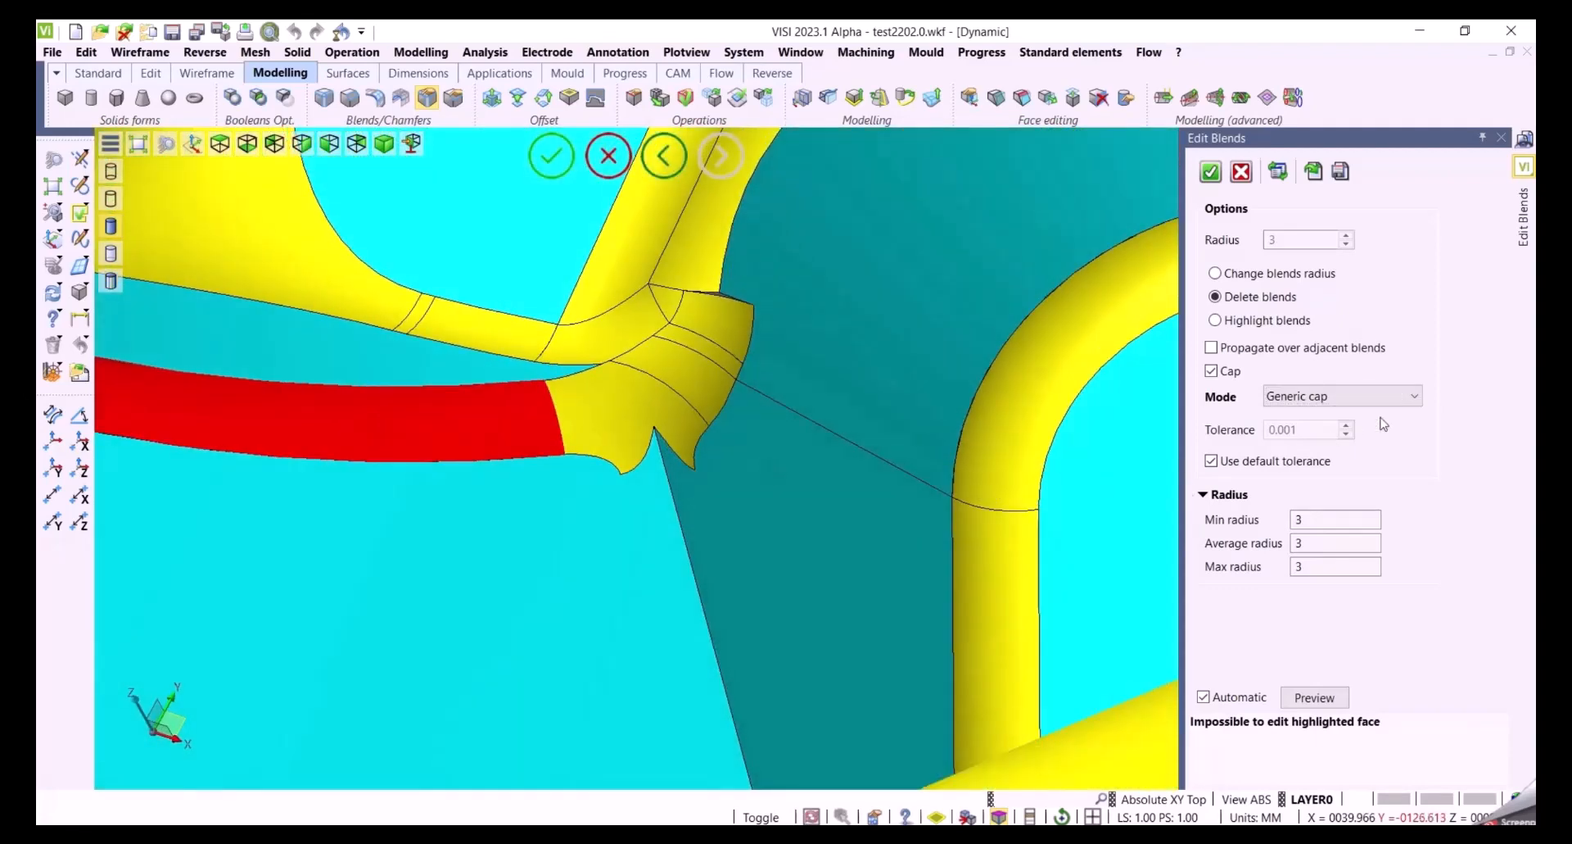
# Change the cap mode to Cap inside the edge and confirm the blend deletion
pyautogui.click(1413, 398)
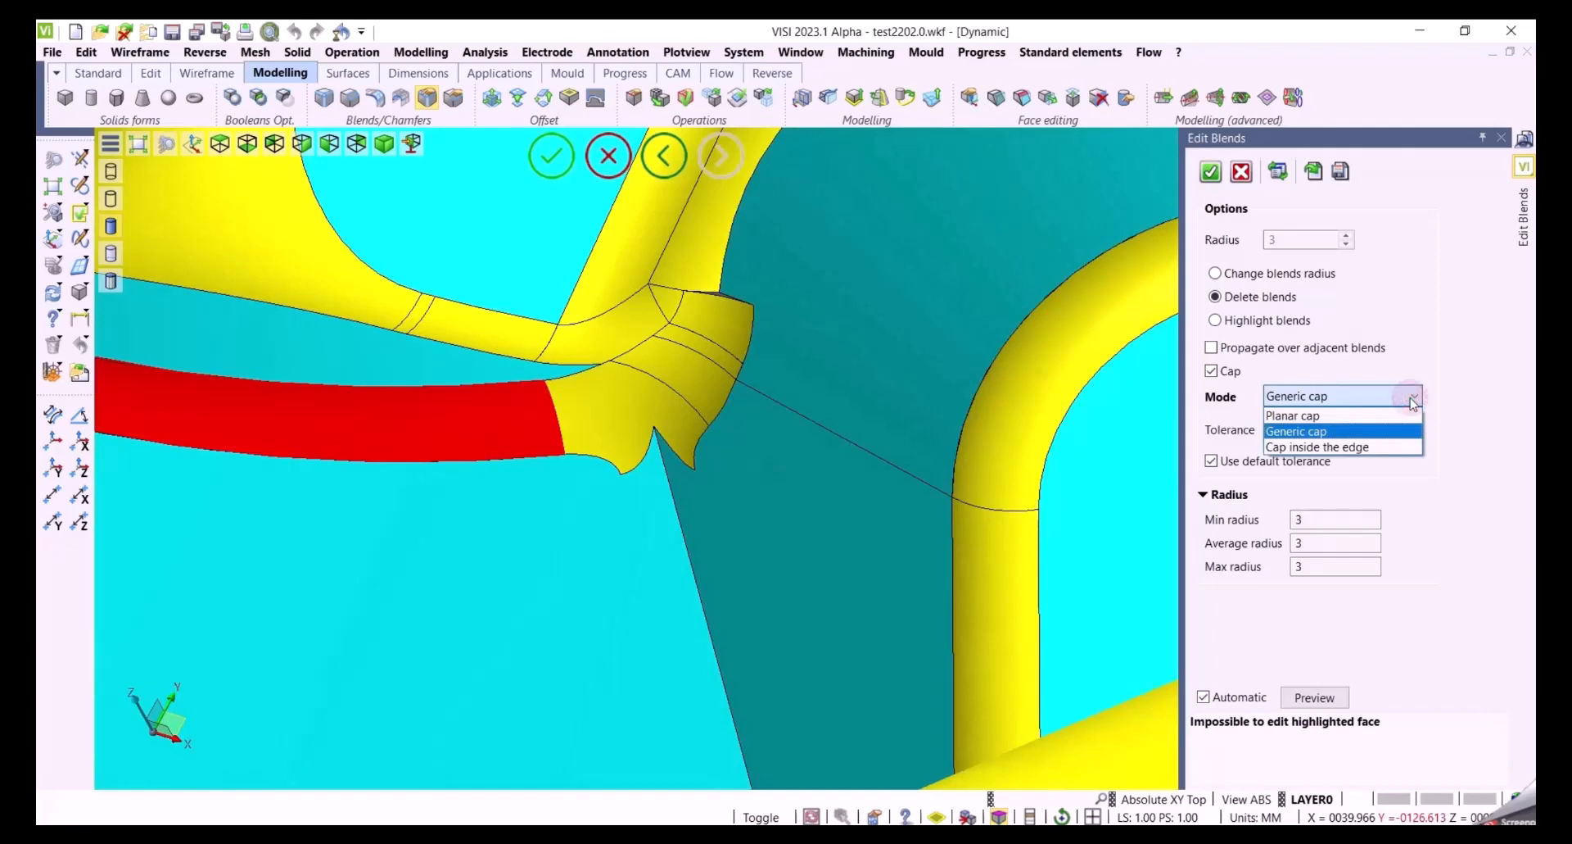
pyautogui.click(1324, 447)
pyautogui.moveTo(886, 493); pyautogui.dragTo(896, 440, button='middle')
pyautogui.scroll(3, 895, 440)
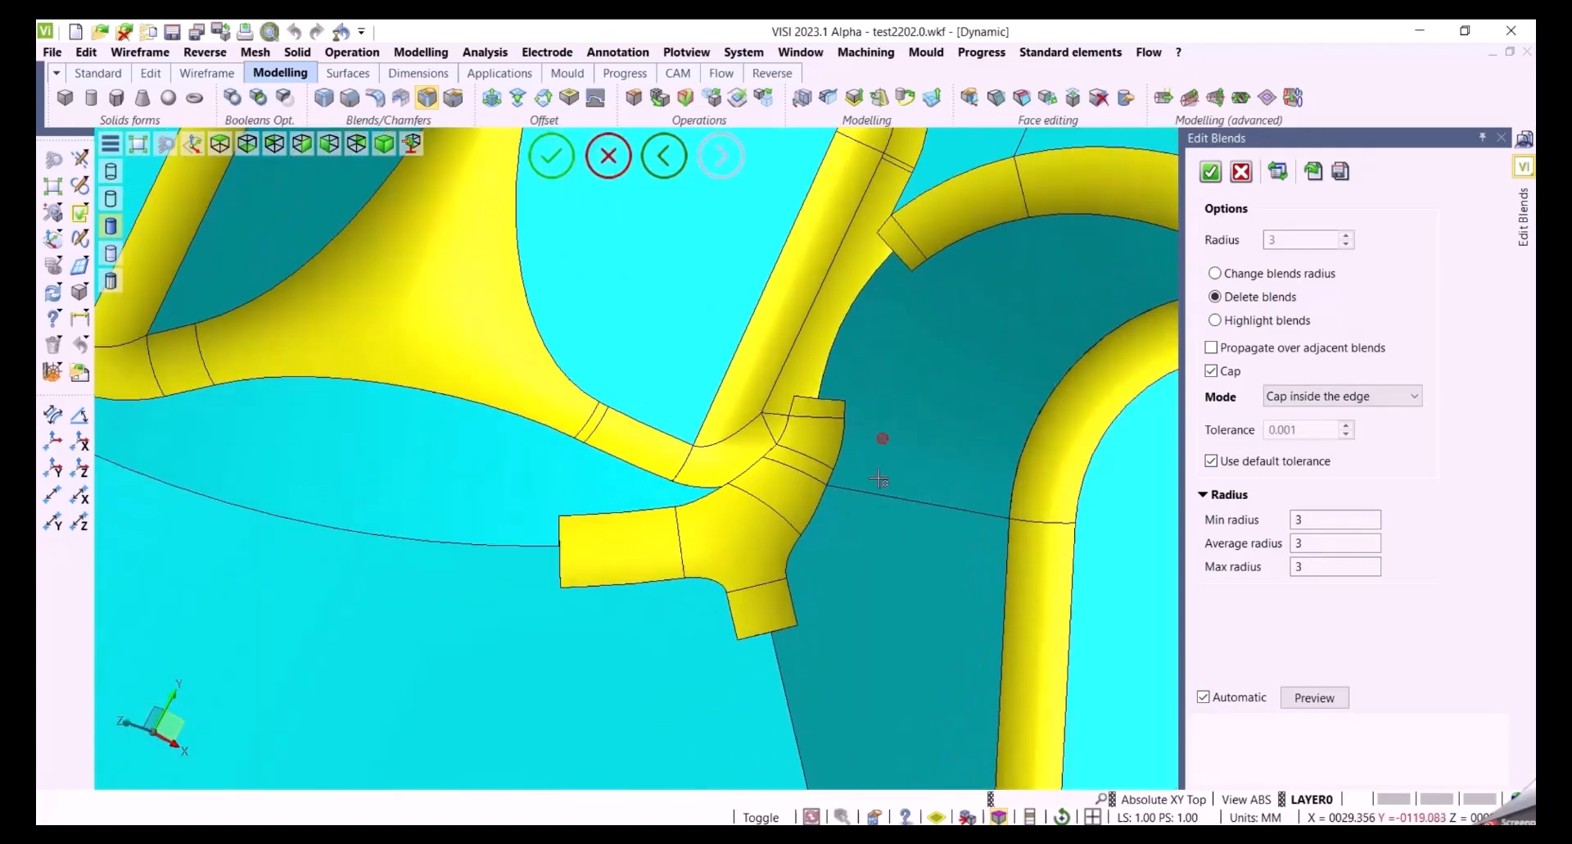
pyautogui.click(1211, 173)
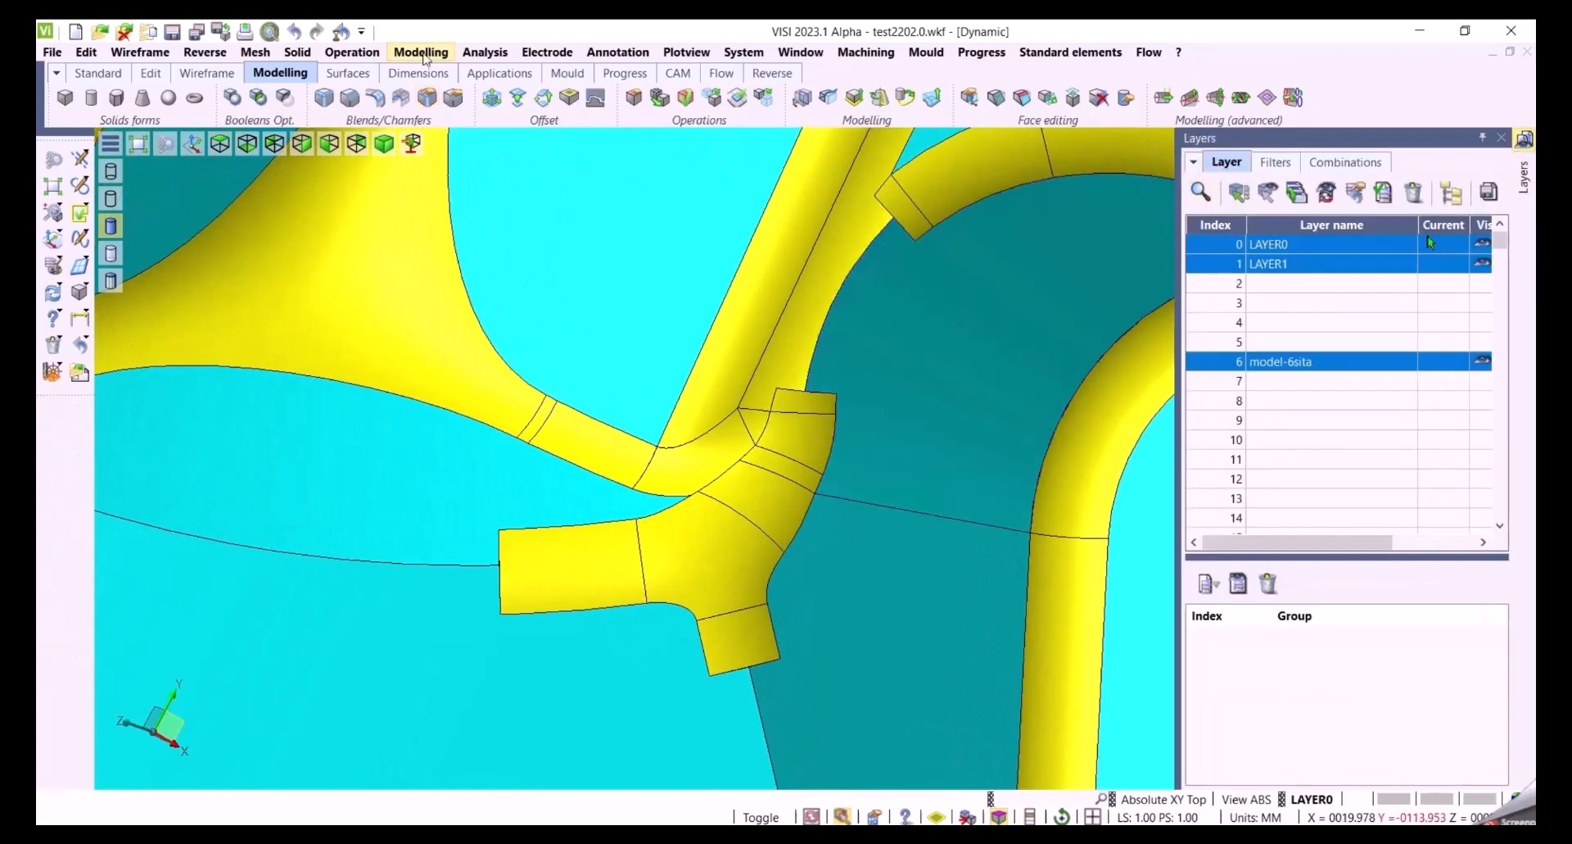
# Delete and heal the remaining blend and cap faces at the junction using Delete/Extract faces
pyautogui.click(421, 53)
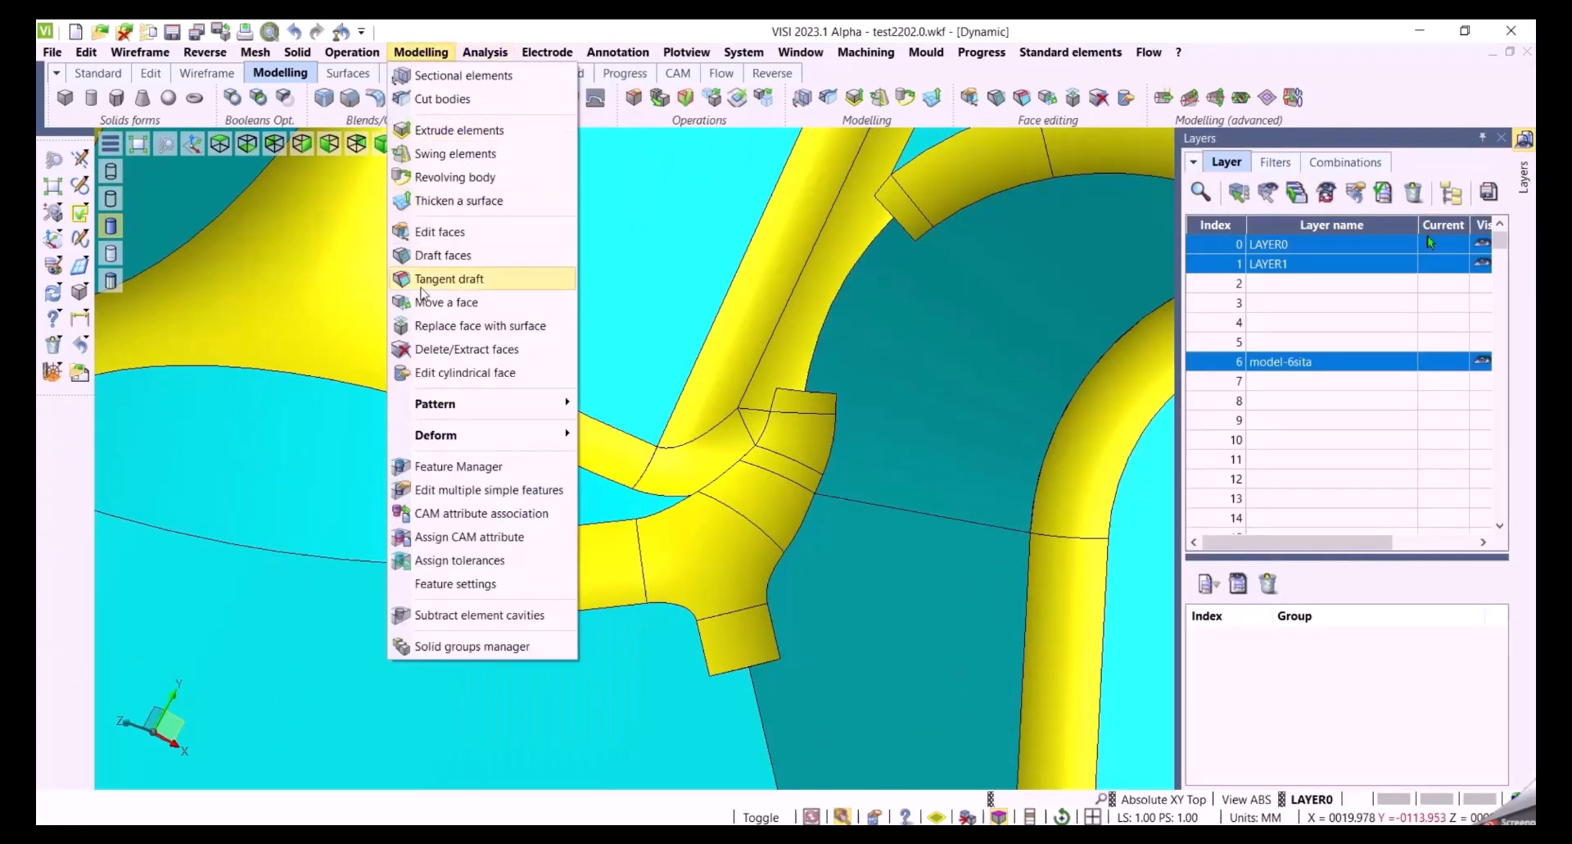
pyautogui.click(463, 349)
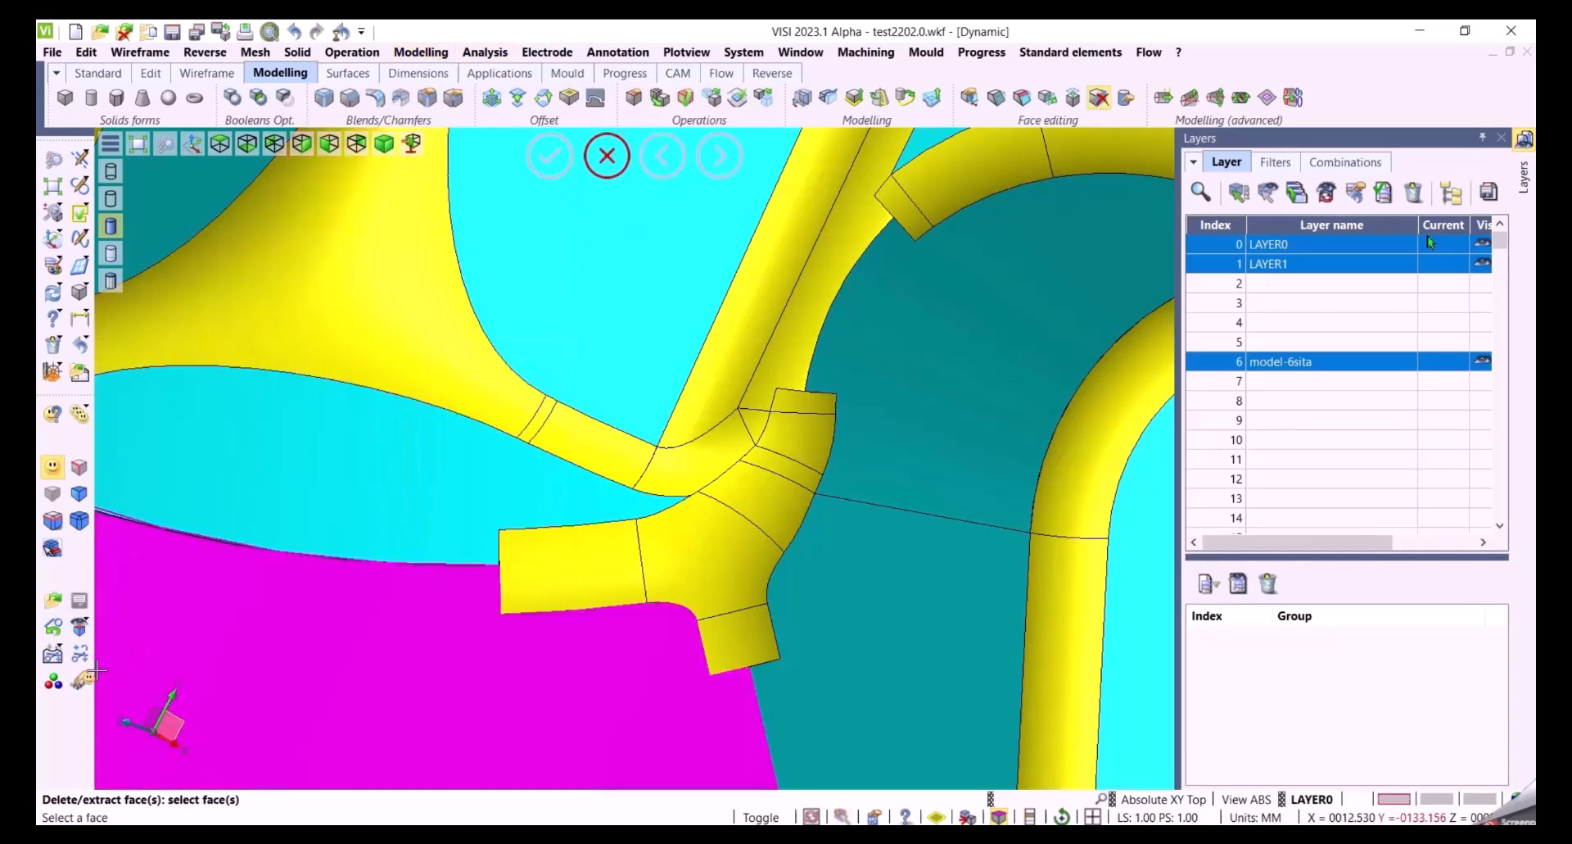
pyautogui.scroll(3, 839, 643)
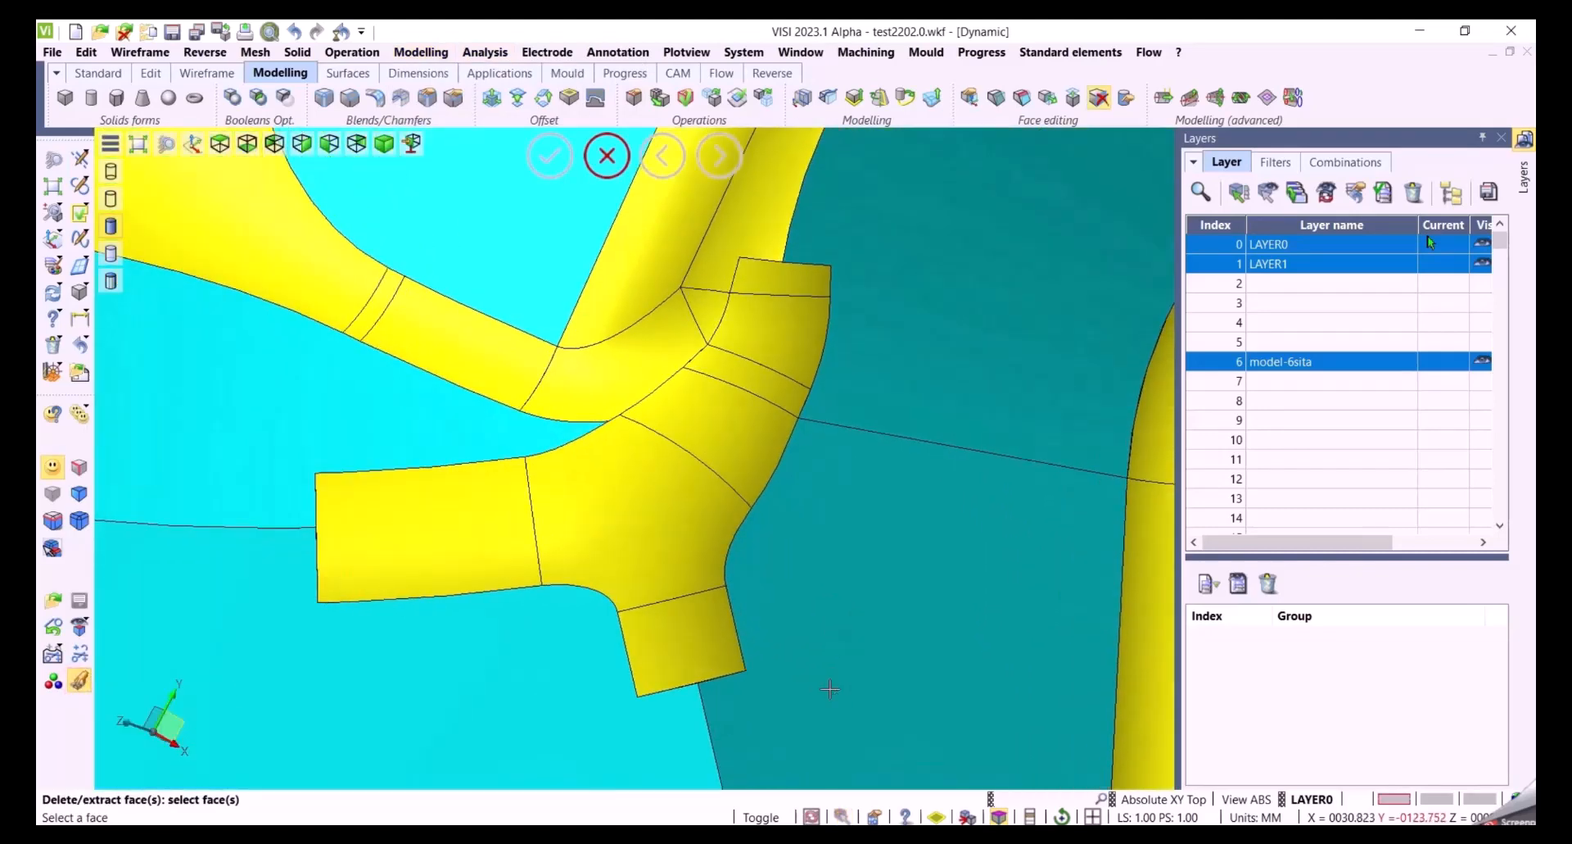
pyautogui.moveTo(840, 639); pyautogui.dragTo(857, 679, button='middle')
pyautogui.click(435, 578)
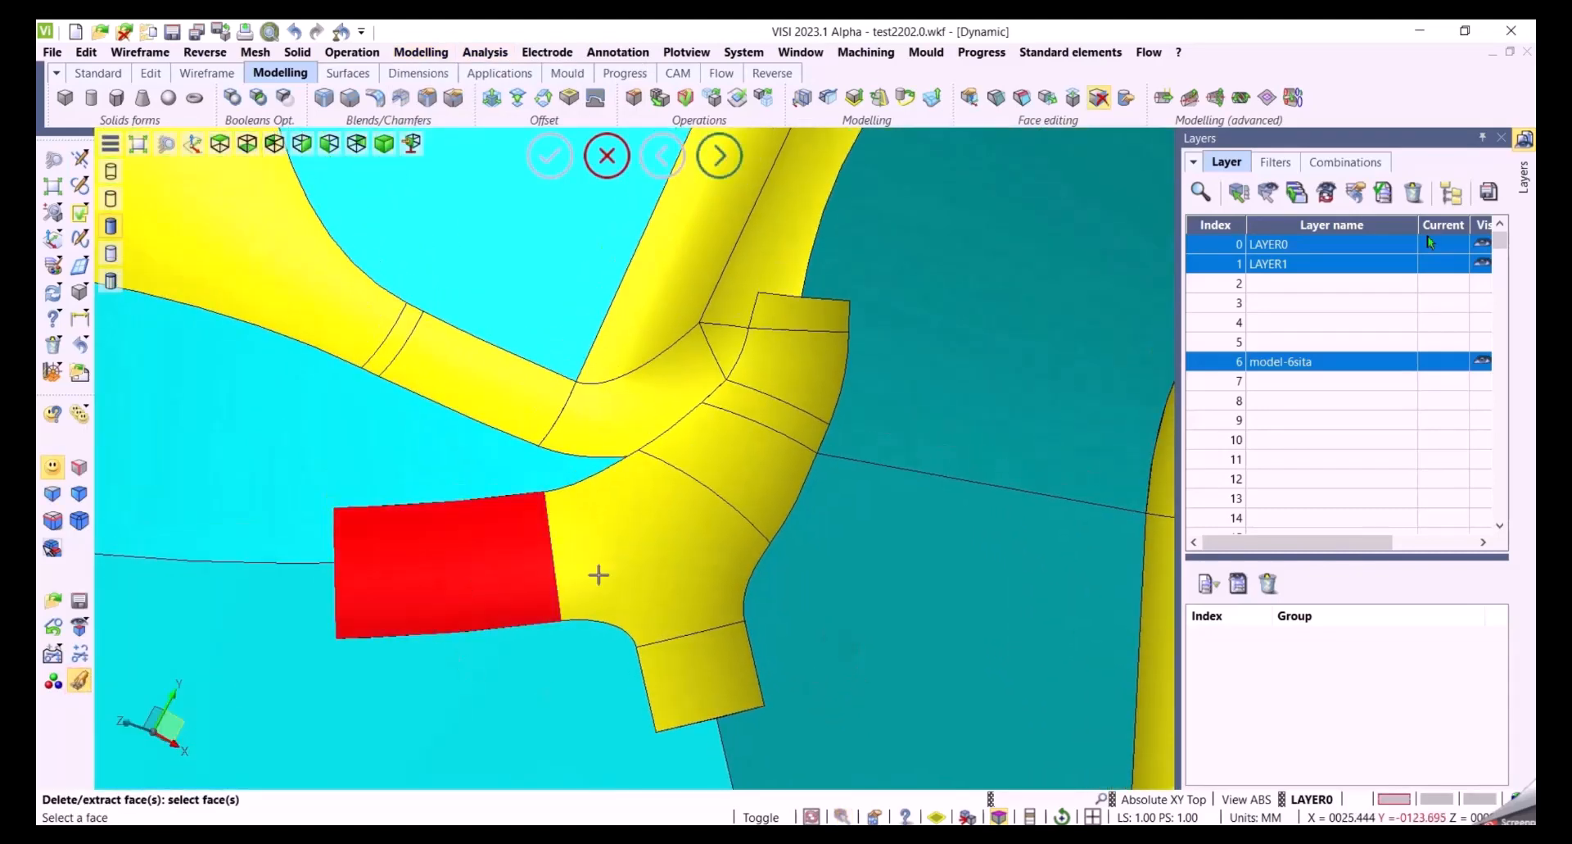
pyautogui.click(602, 572)
pyautogui.click(725, 462)
pyautogui.click(741, 401)
pyautogui.click(769, 373)
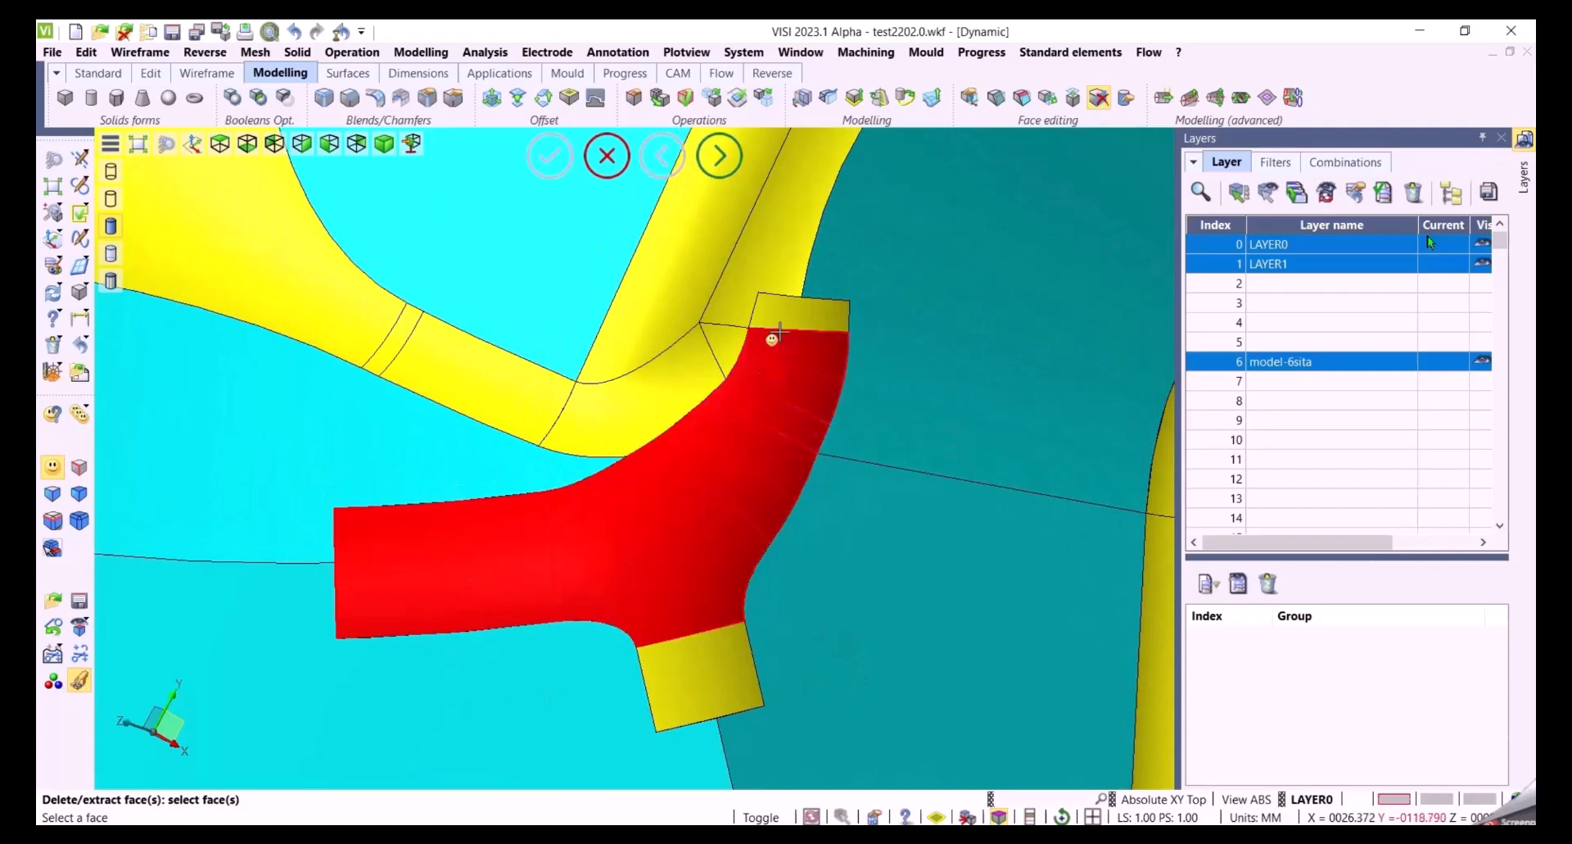
pyautogui.click(781, 316)
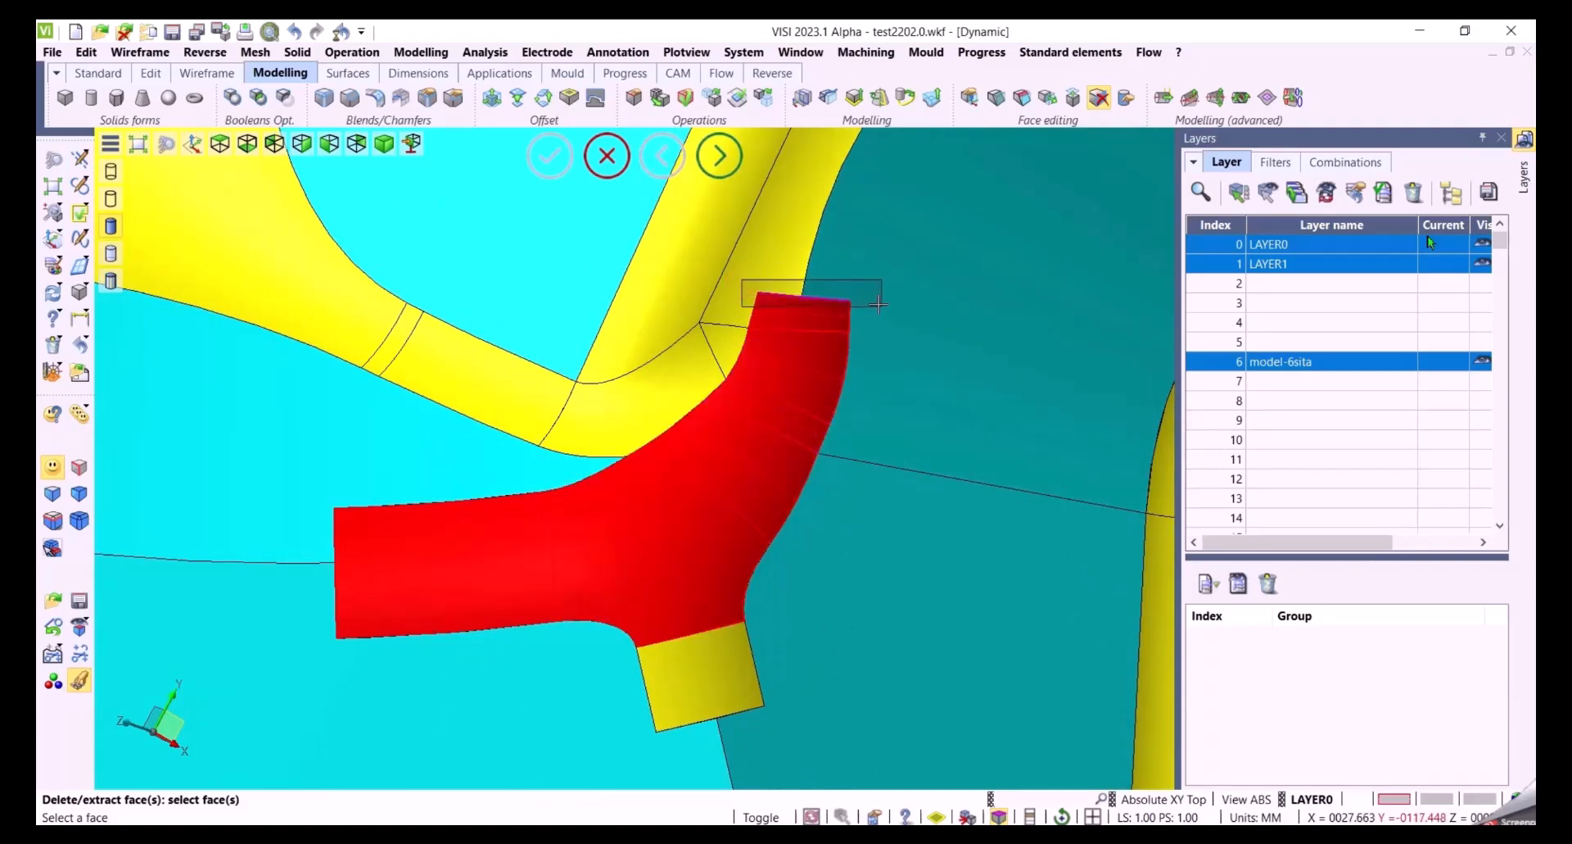
pyautogui.click(701, 669)
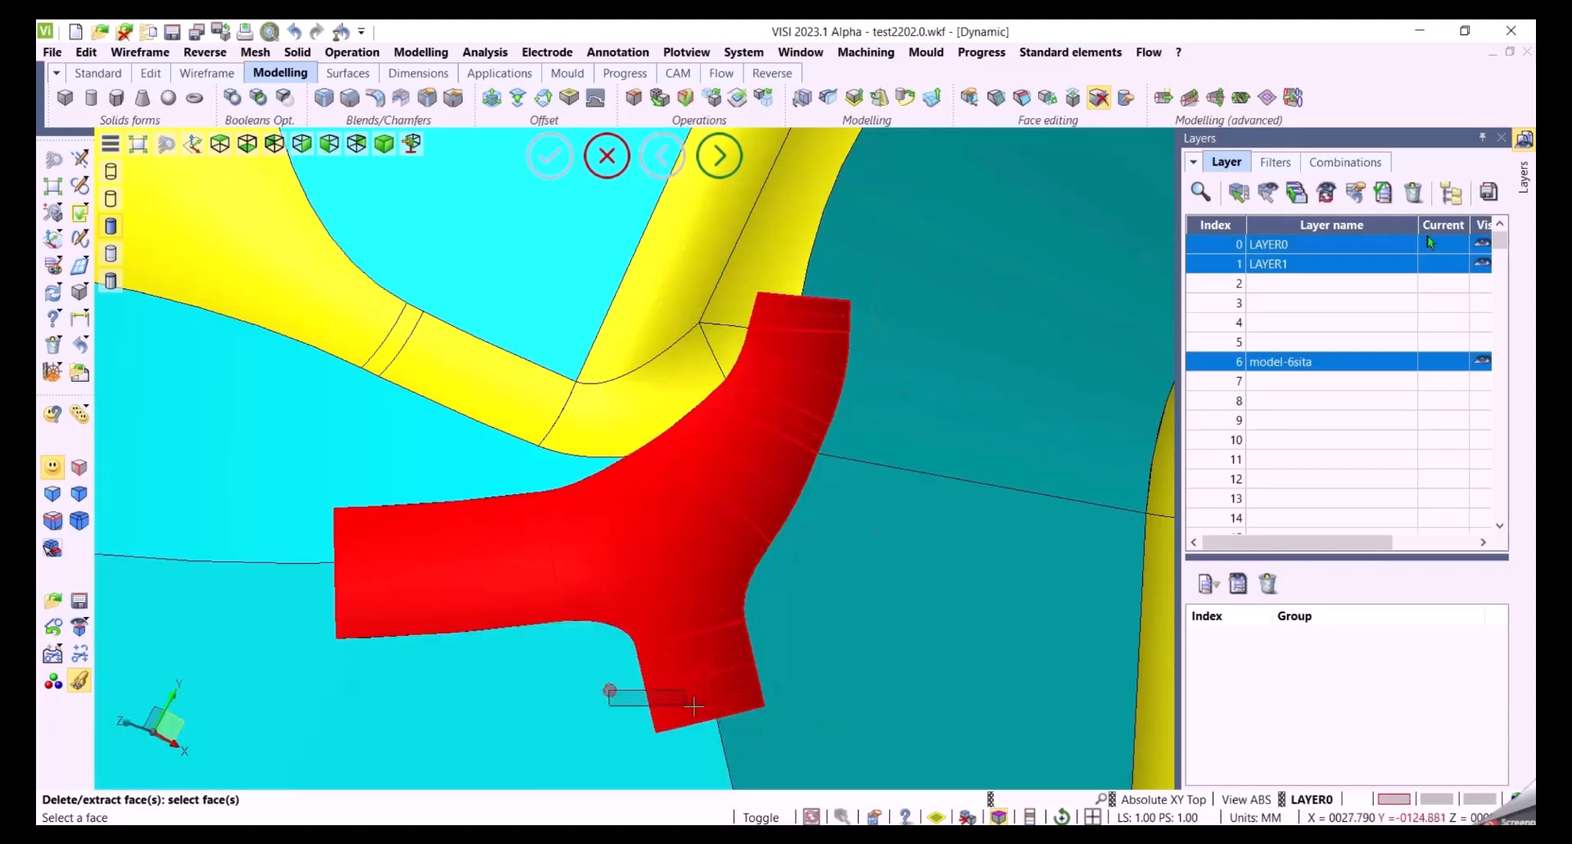
pyautogui.moveTo(301, 484); pyautogui.dragTo(383, 686)
pyautogui.moveTo(434, 695)
pyautogui.mouseDown(button='middle')
pyautogui.moveTo(372, 686)
pyautogui.moveTo(455, 696)
pyautogui.moveTo(451, 718)
pyautogui.moveTo(450, 680)
pyautogui.moveTo(421, 682)
pyautogui.mouseUp(button='middle')
pyautogui.rightClick(534, 271)
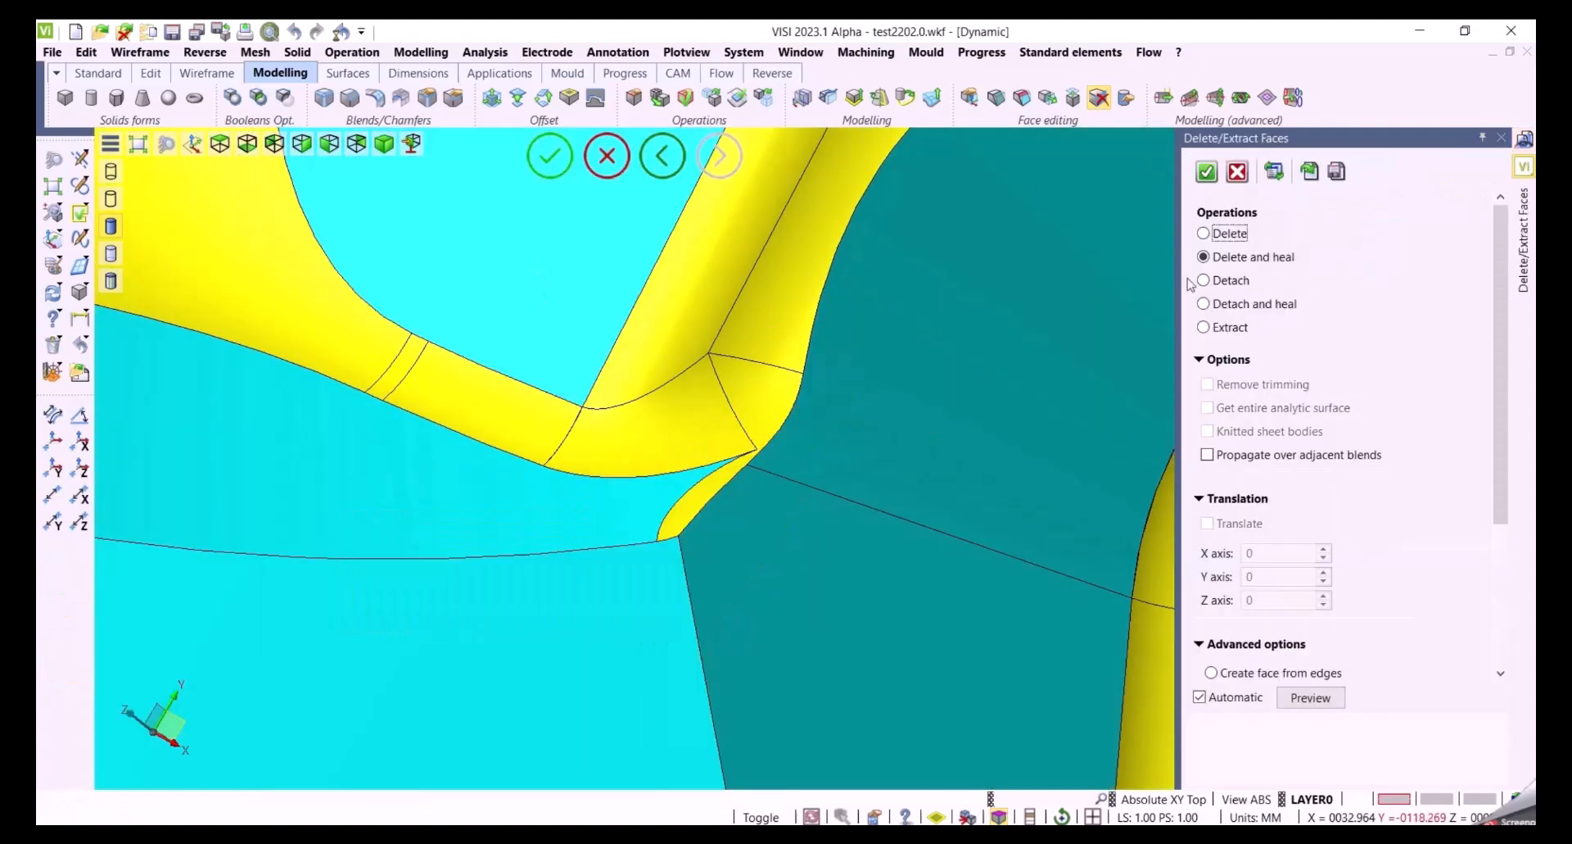
pyautogui.moveTo(989, 489)
pyautogui.mouseDown(button='middle')
pyautogui.moveTo(1046, 470)
pyautogui.moveTo(953, 489)
pyautogui.moveTo(978, 490)
pyautogui.mouseUp(button='middle')
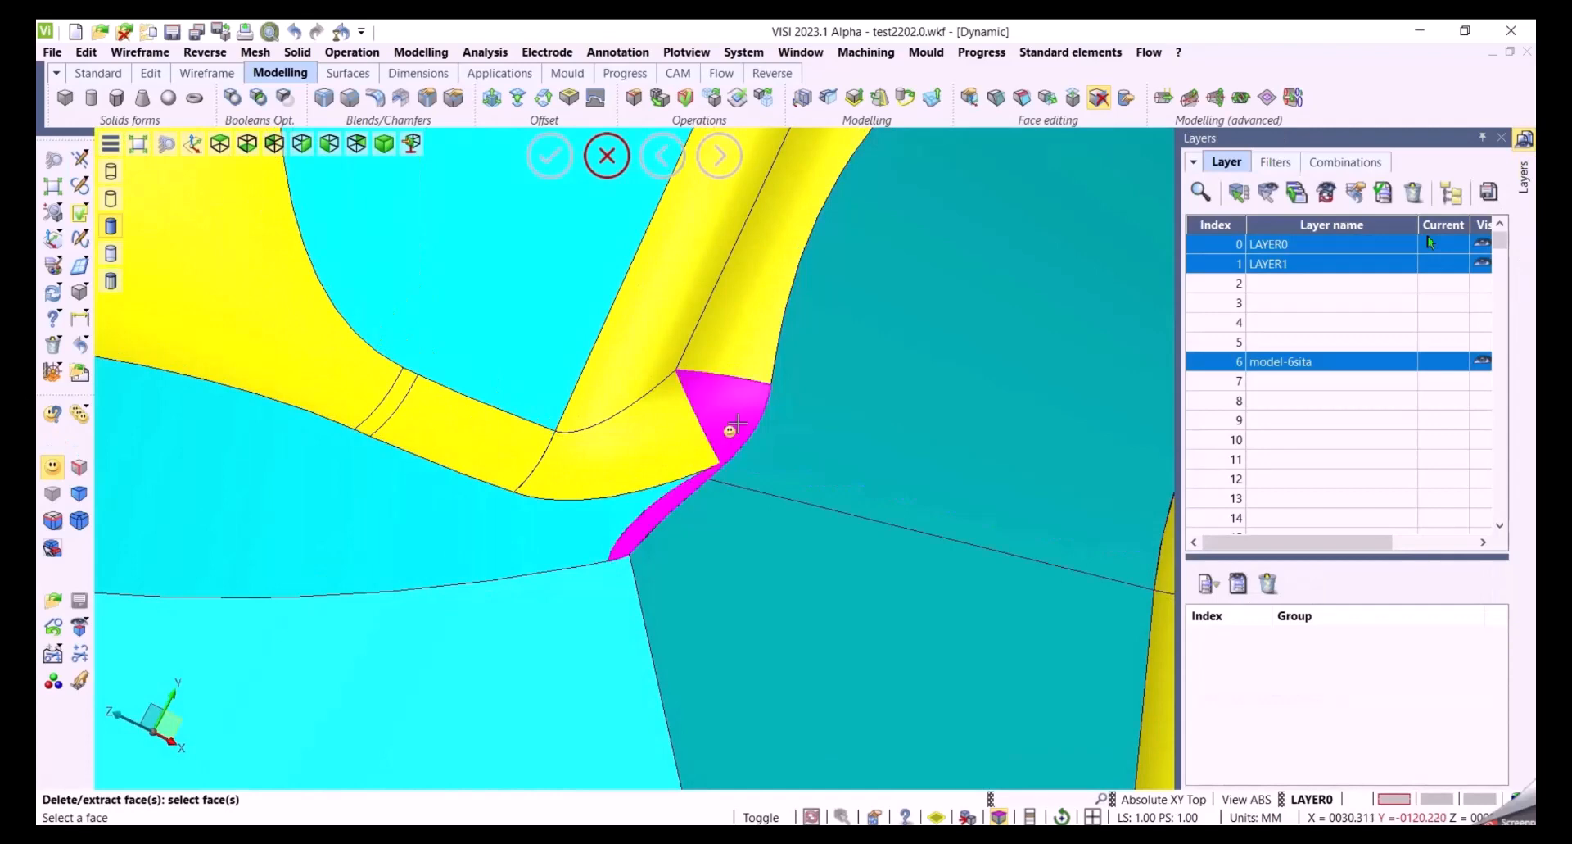
# Delete and heal the small triangular face left at the junction corner
pyautogui.click(730, 429)
pyautogui.moveTo(883, 512)
pyautogui.mouseDown(button='middle')
pyautogui.moveTo(948, 519)
pyautogui.moveTo(888, 502)
pyautogui.mouseUp(button='middle')
pyautogui.rightClick(918, 419)
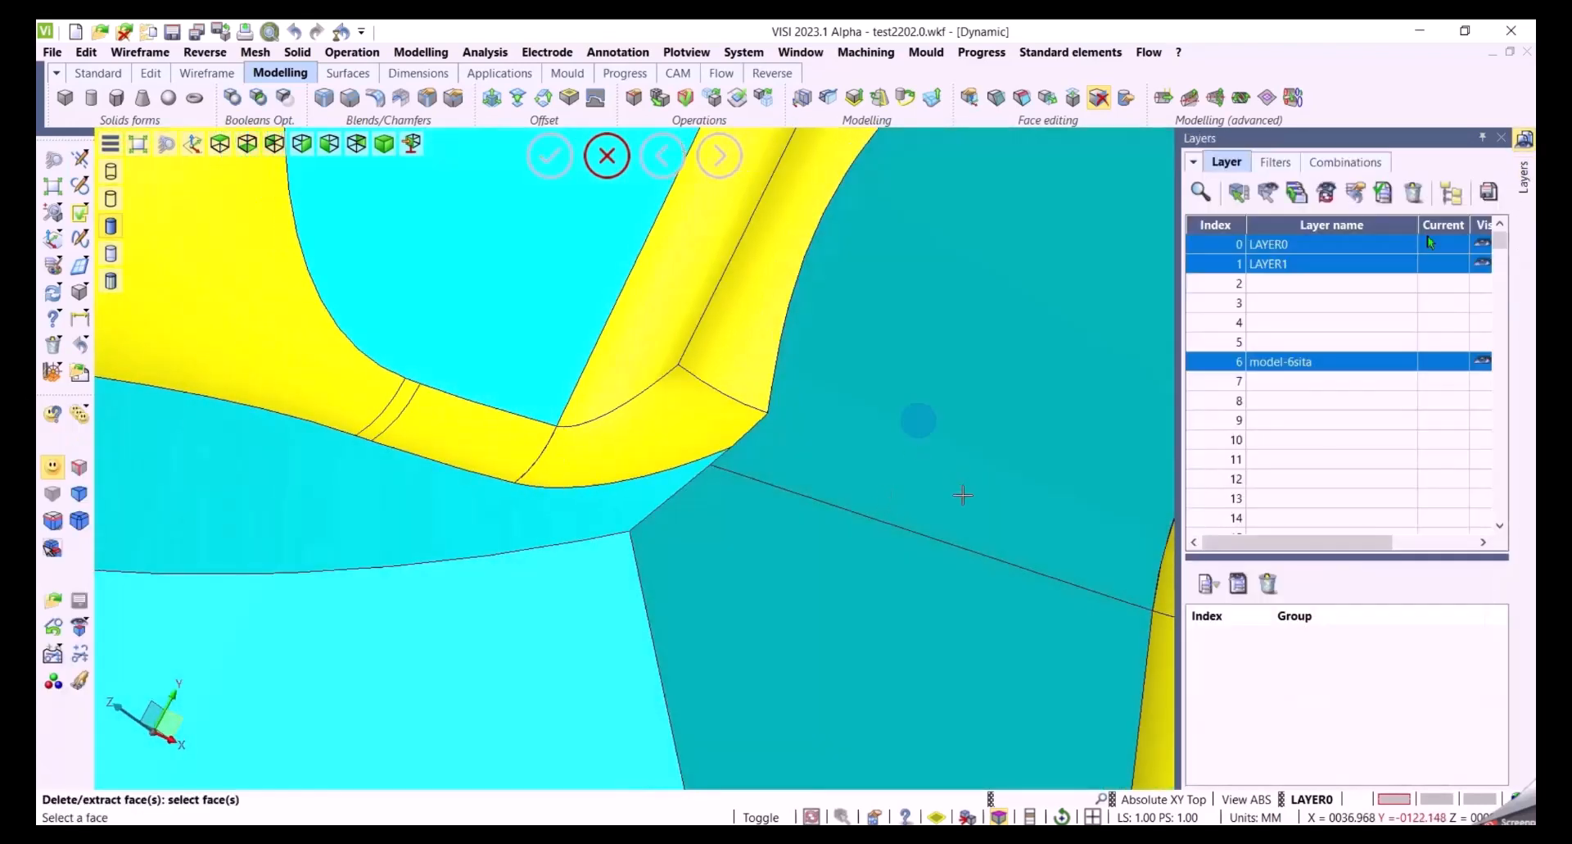
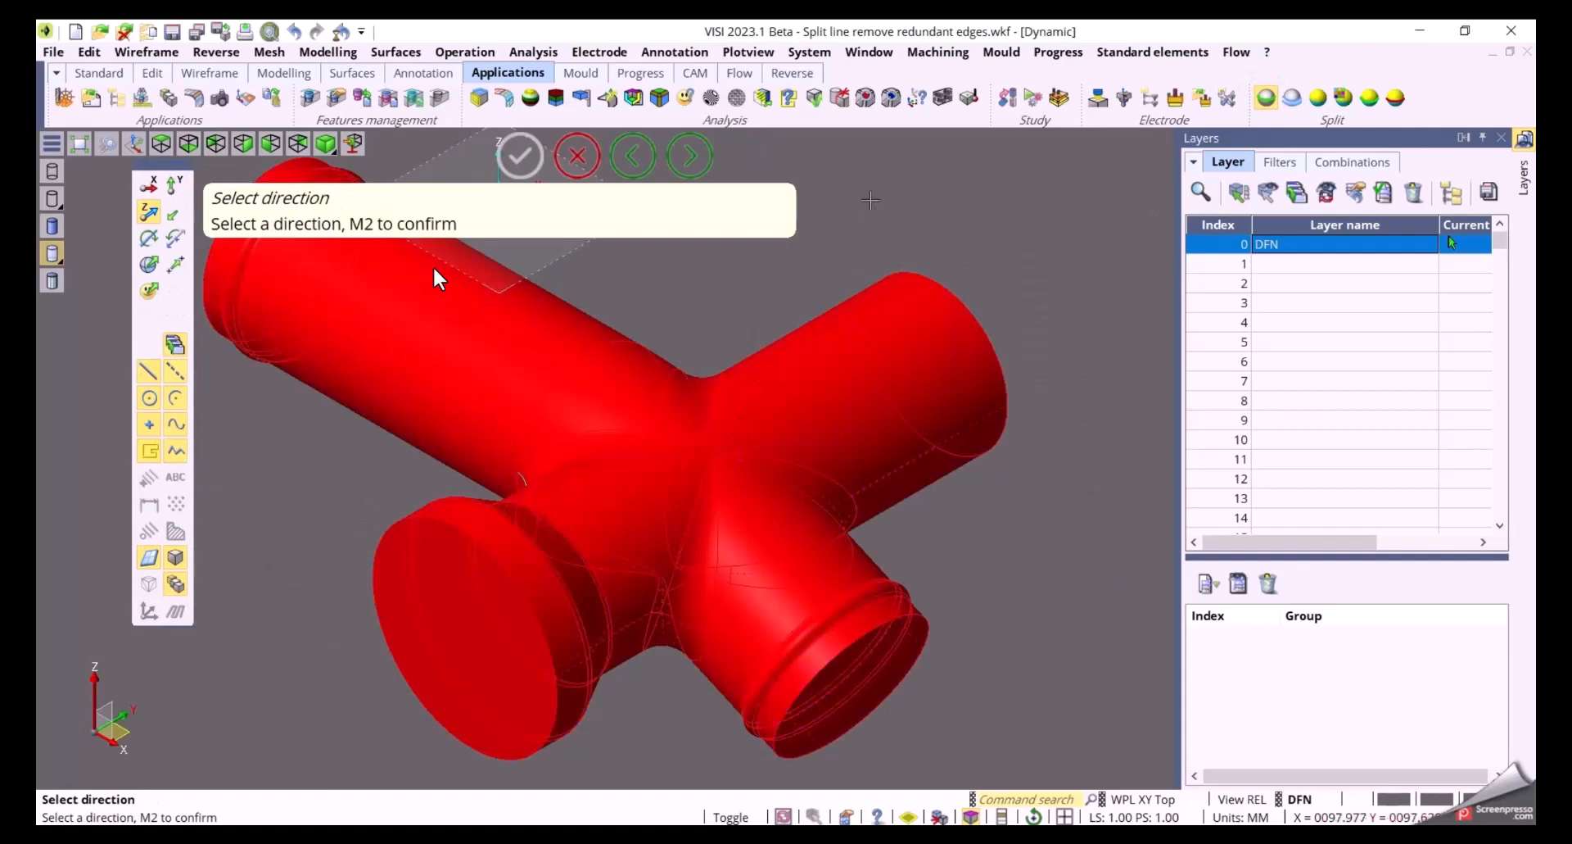
# Confirm the split direction to split the pipe body by isocline curves
pyautogui.middleClick(439, 279)
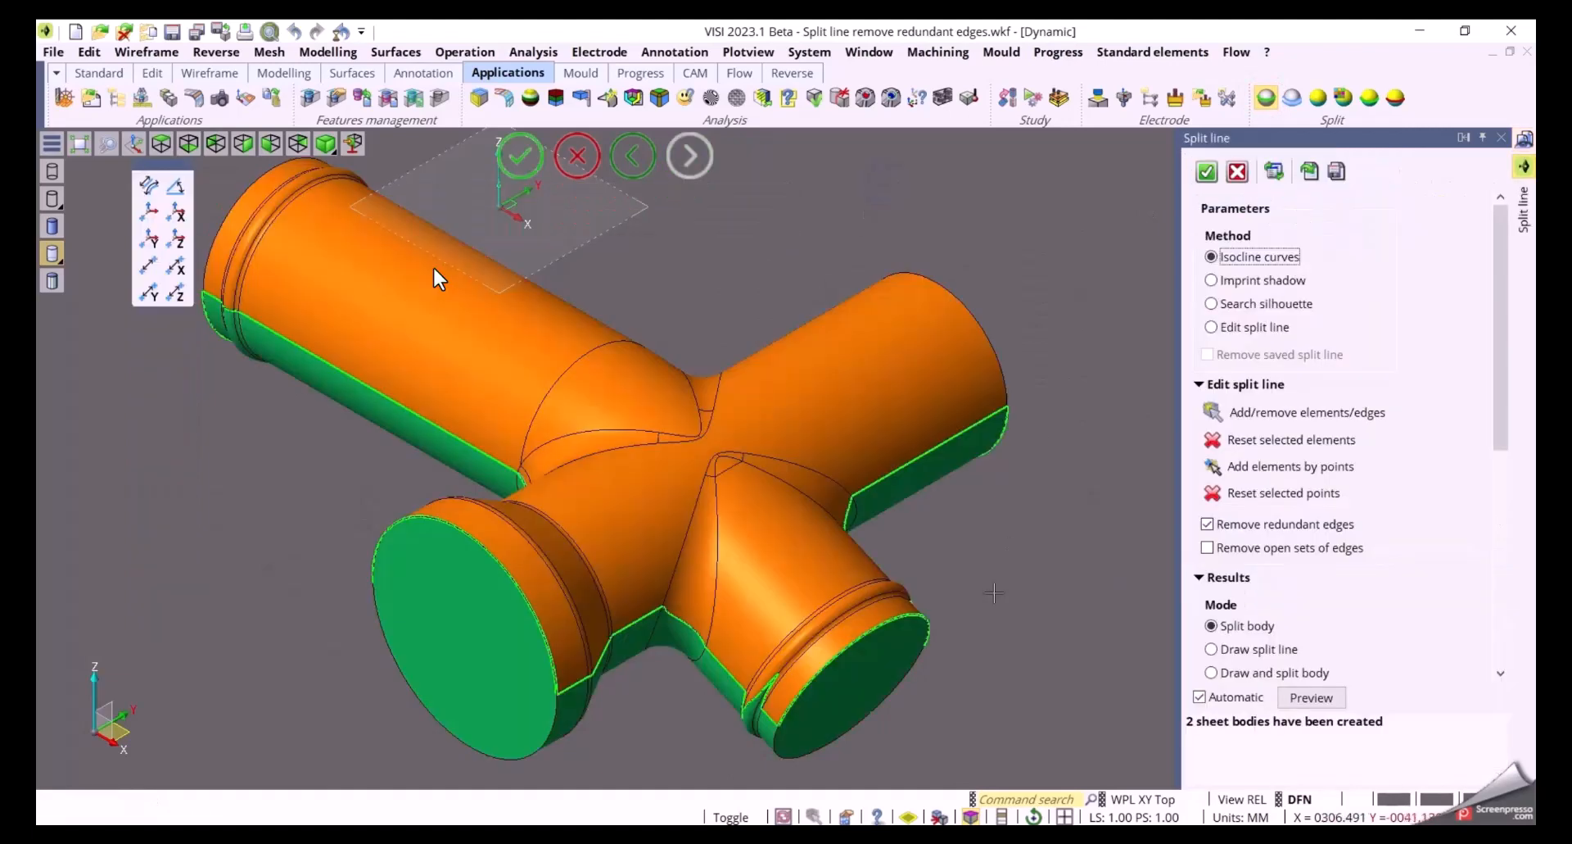
pyautogui.moveTo(993, 593); pyautogui.dragTo(1033, 575, button='middle')
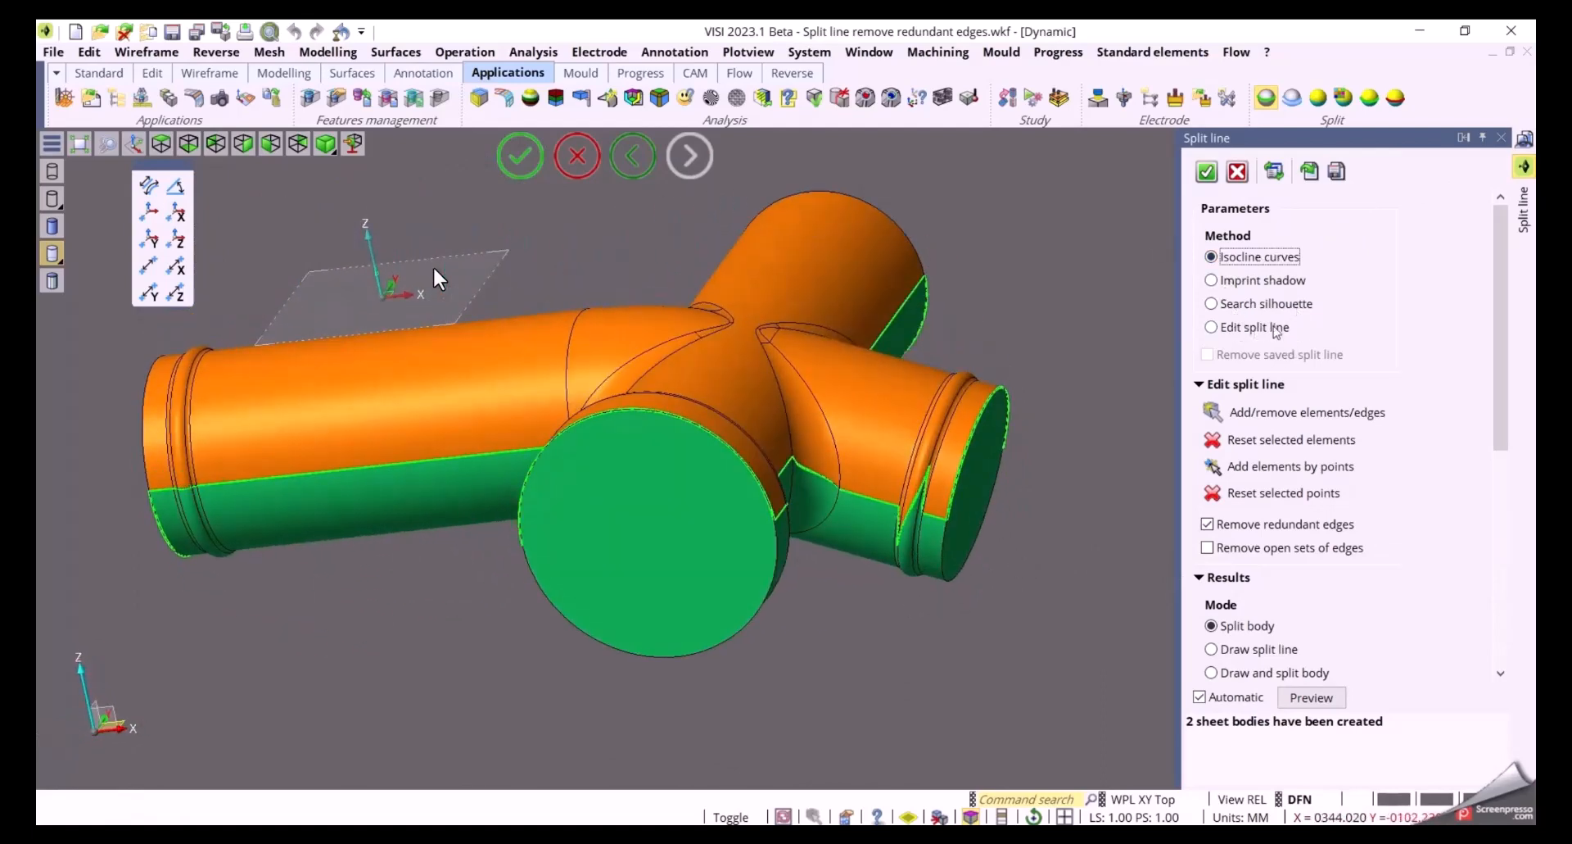
# Explode the two split bodies apart with the display slider to inspect the split line, then close them again
pyautogui.moveTo(1502, 434); pyautogui.dragTo(1507, 631)
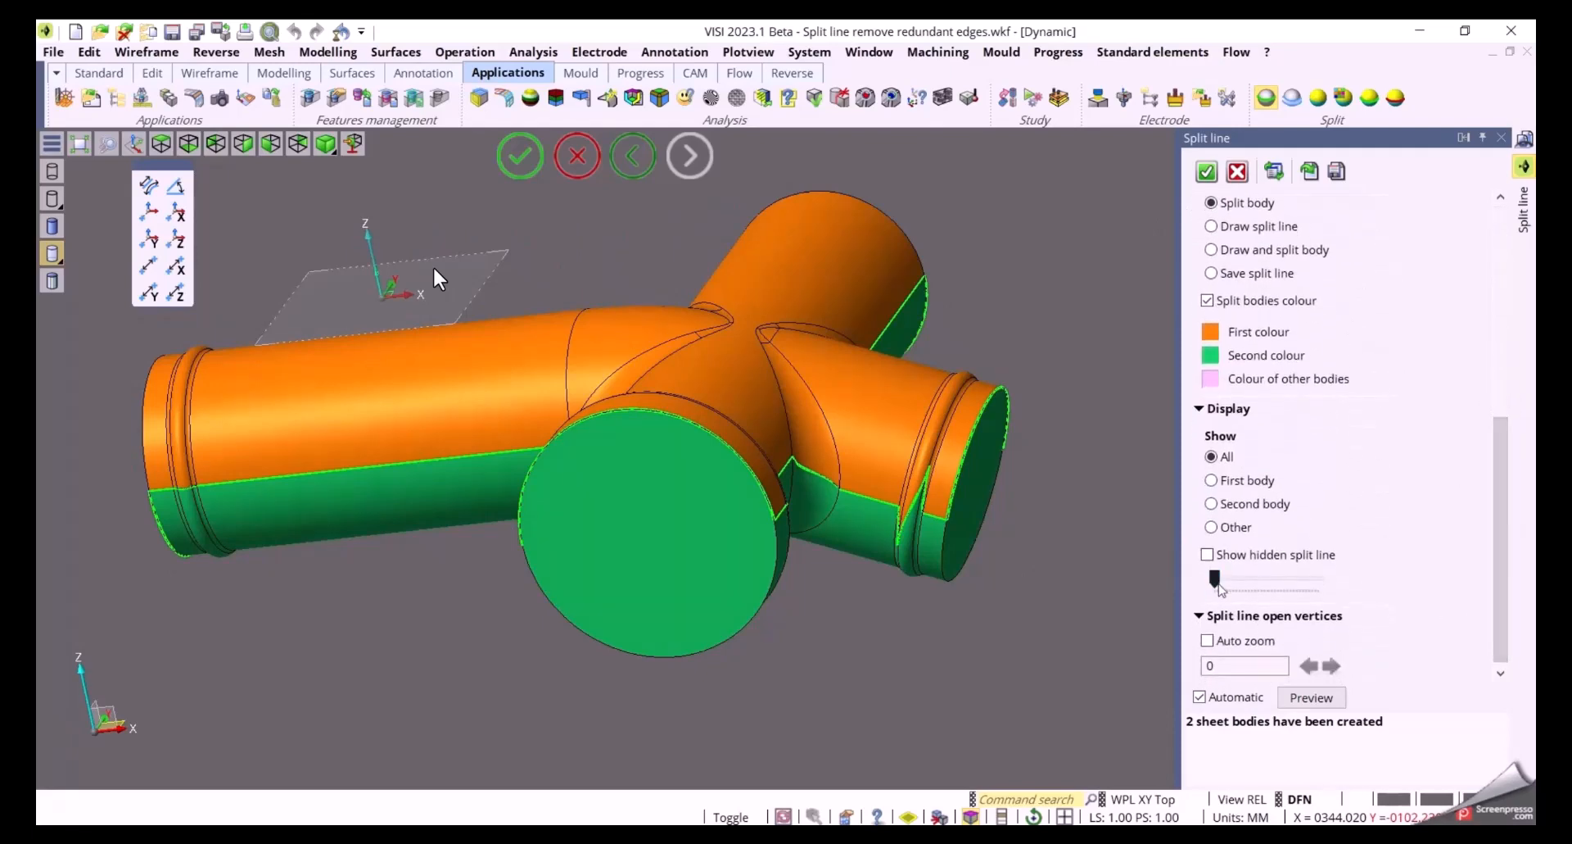
pyautogui.moveTo(1215, 583); pyautogui.dragTo(1251, 582)
pyautogui.scroll(-3, 1069, 591)
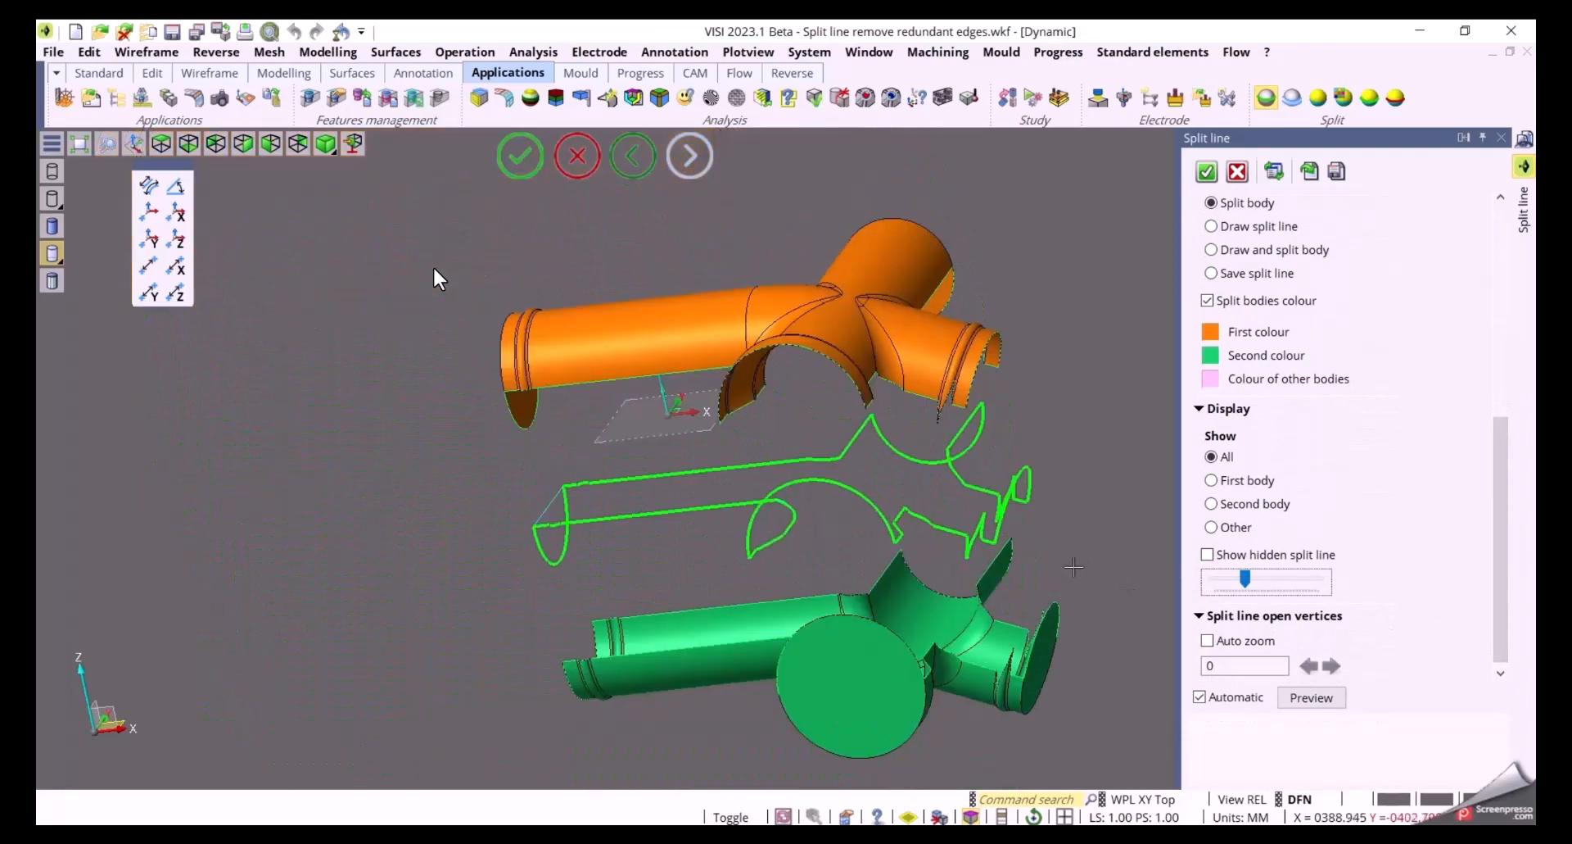
pyautogui.moveTo(1071, 566)
pyautogui.mouseDown(button='middle')
pyautogui.moveTo(1158, 545)
pyautogui.moveTo(1046, 551)
pyautogui.moveTo(1069, 561)
pyautogui.mouseUp(button='middle')
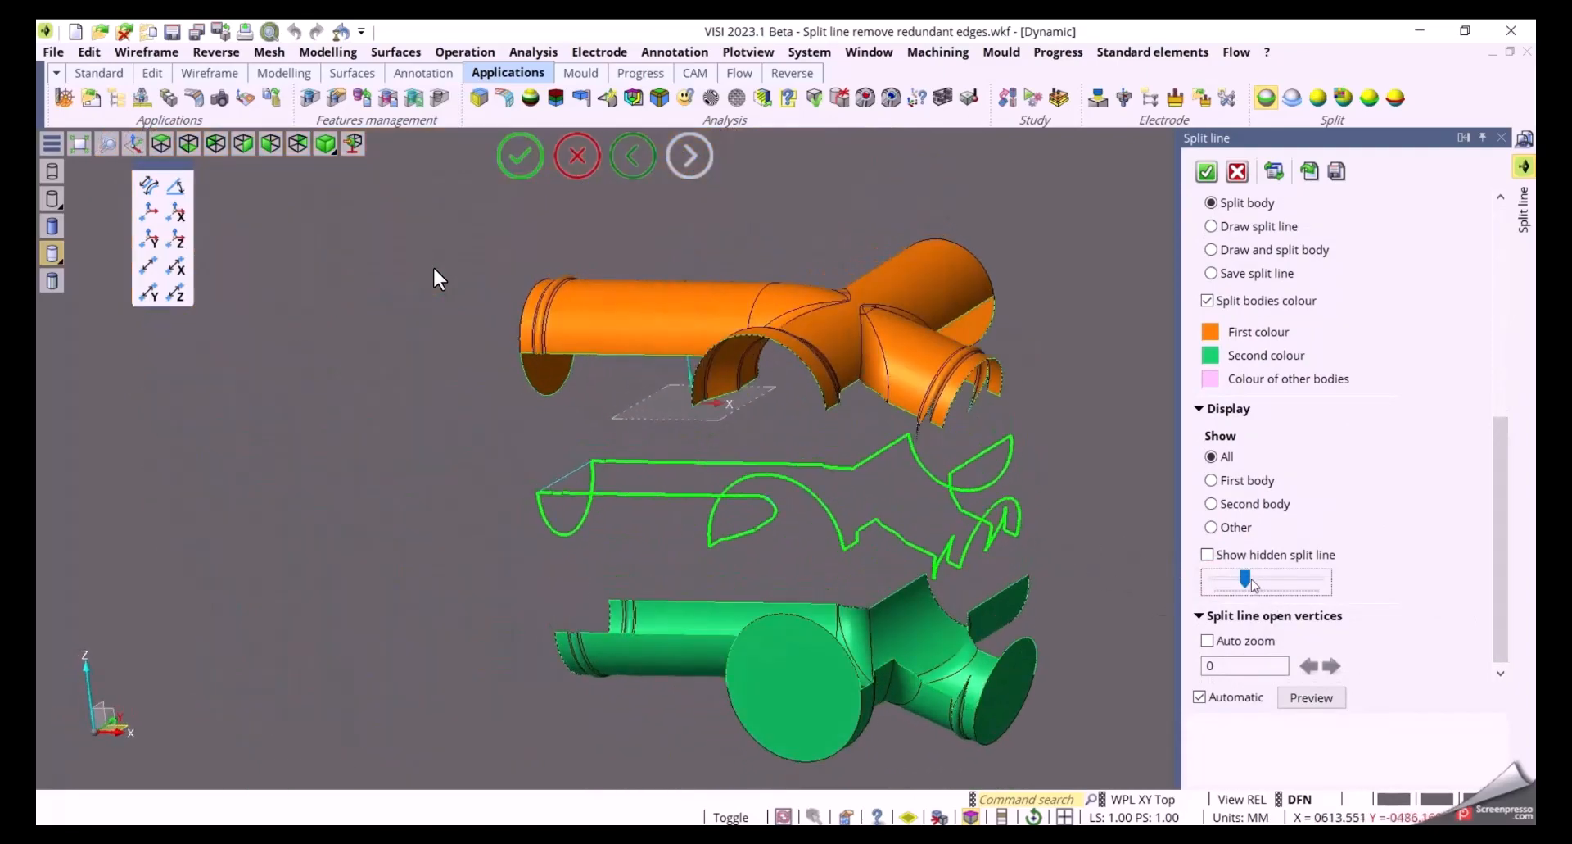
pyautogui.moveTo(1246, 579); pyautogui.dragTo(1204, 579)
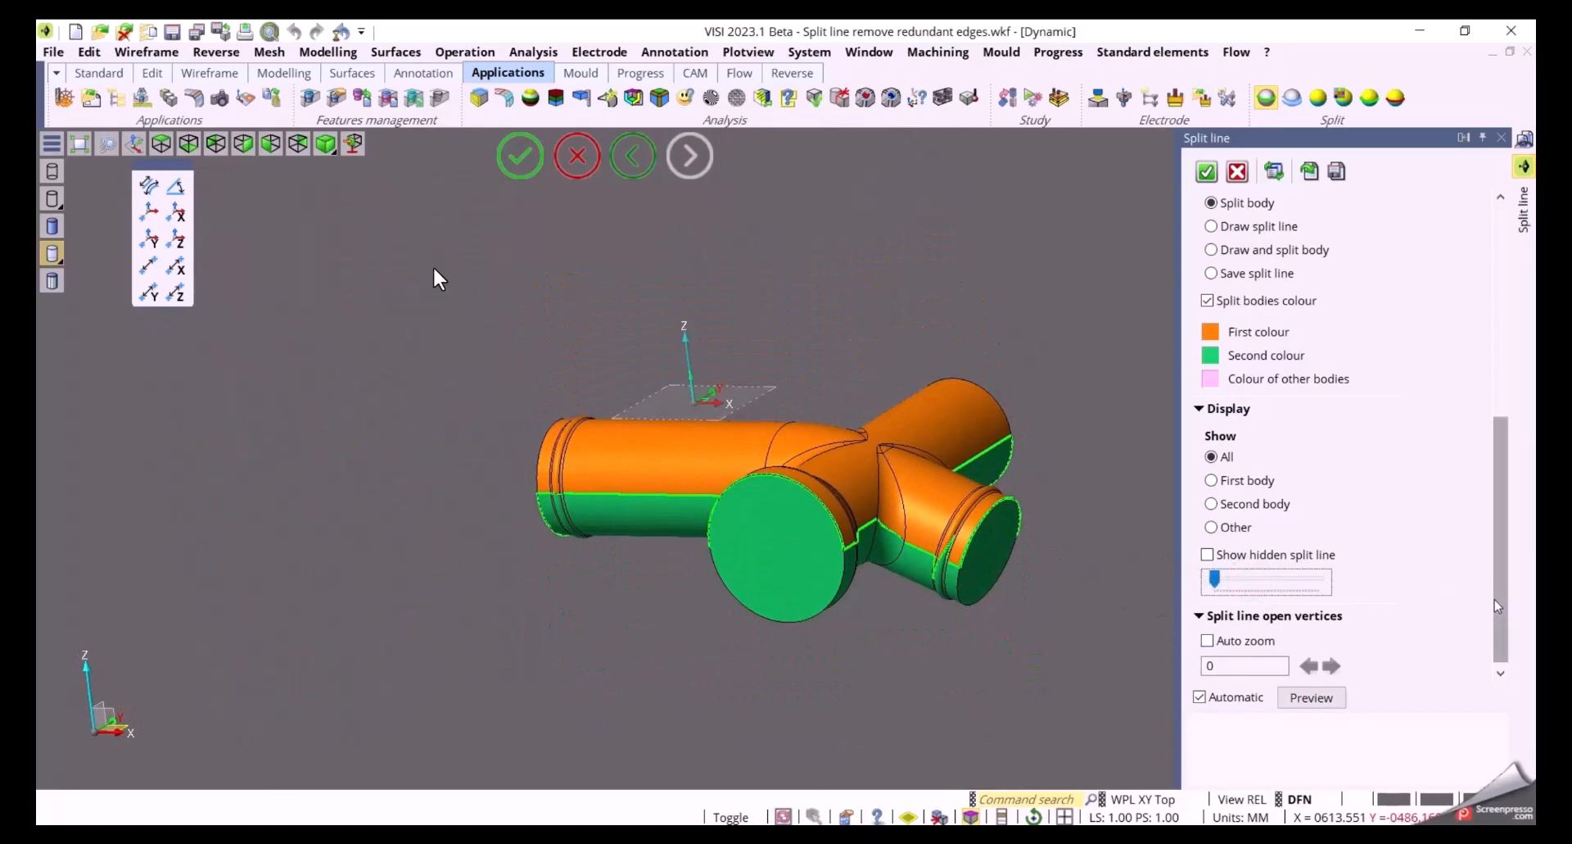
# Display the first body, second body and other bodies in turn, then show all bodies again
pyautogui.click(1221, 482)
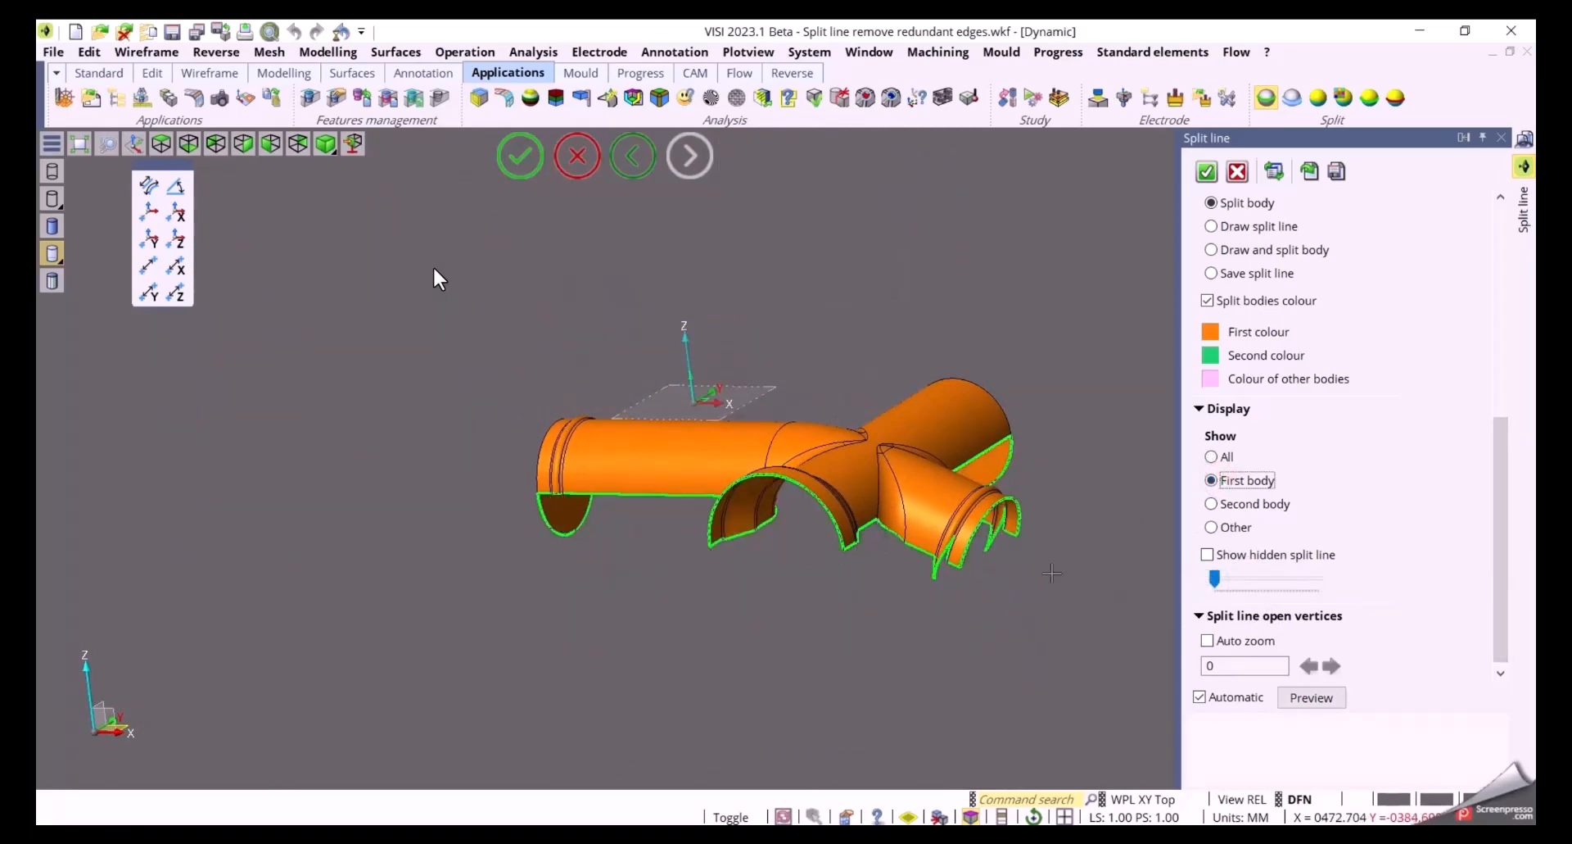
pyautogui.moveTo(1052, 573); pyautogui.dragTo(1097, 573, button='middle')
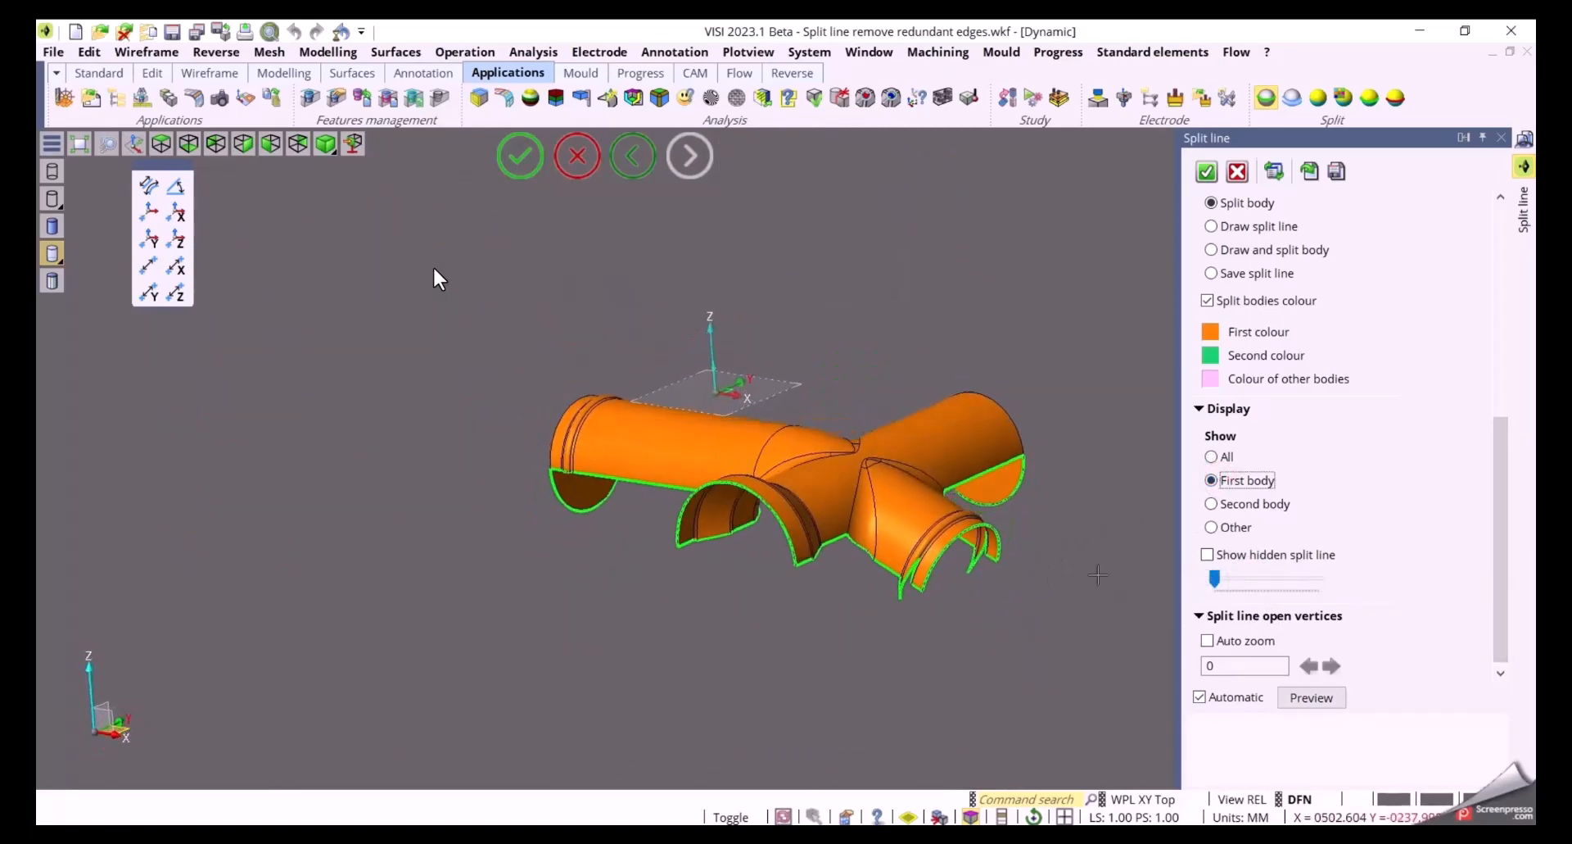
pyautogui.click(1227, 501)
pyautogui.click(1219, 527)
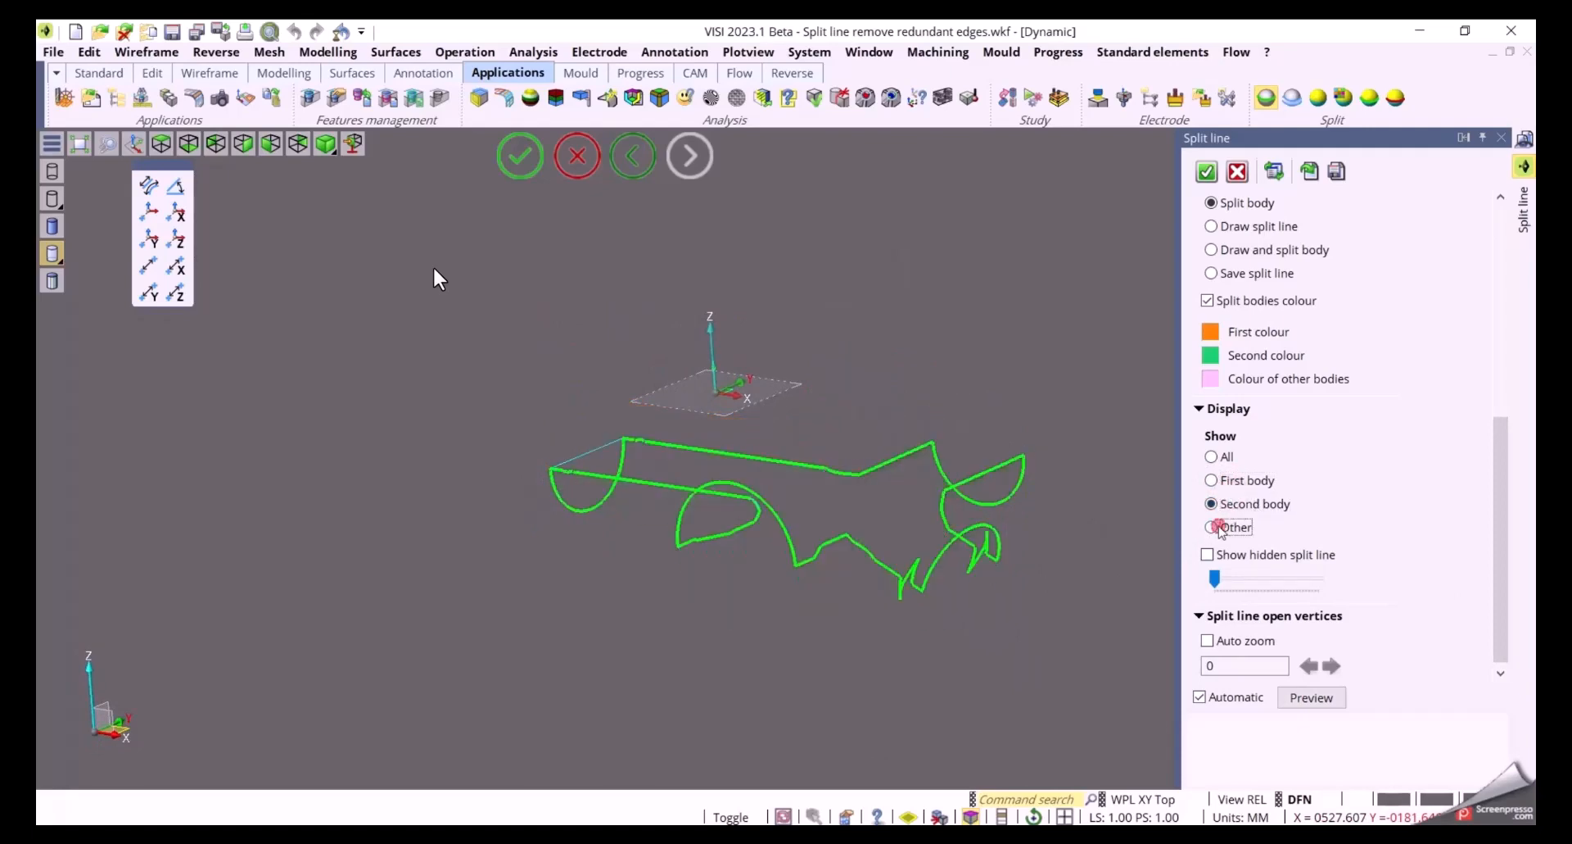
pyautogui.click(1226, 457)
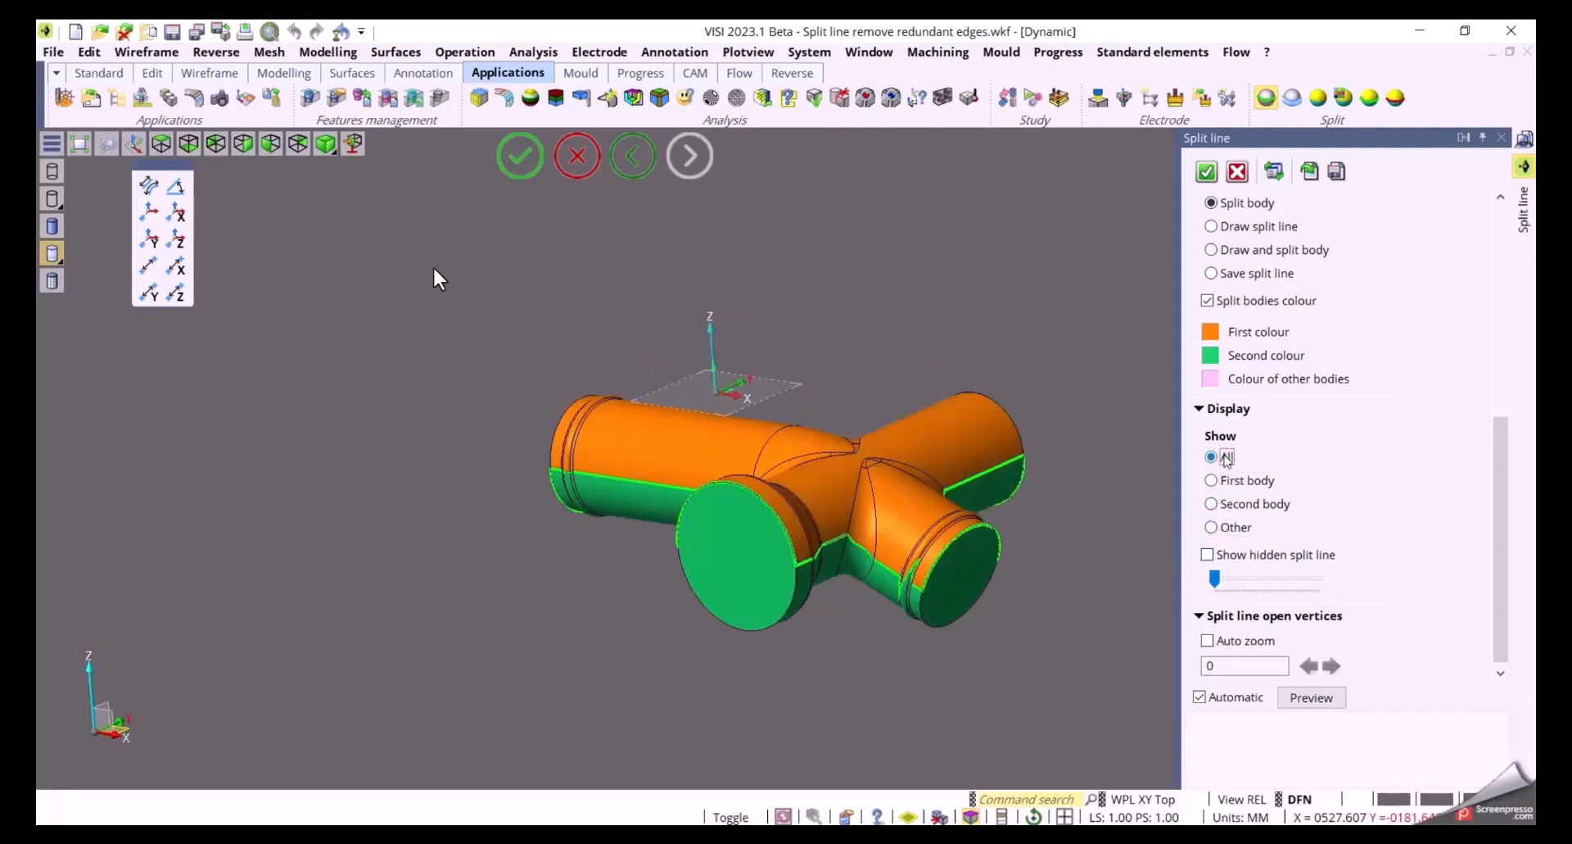
pyautogui.moveTo(1502, 632); pyautogui.dragTo(1488, 390)
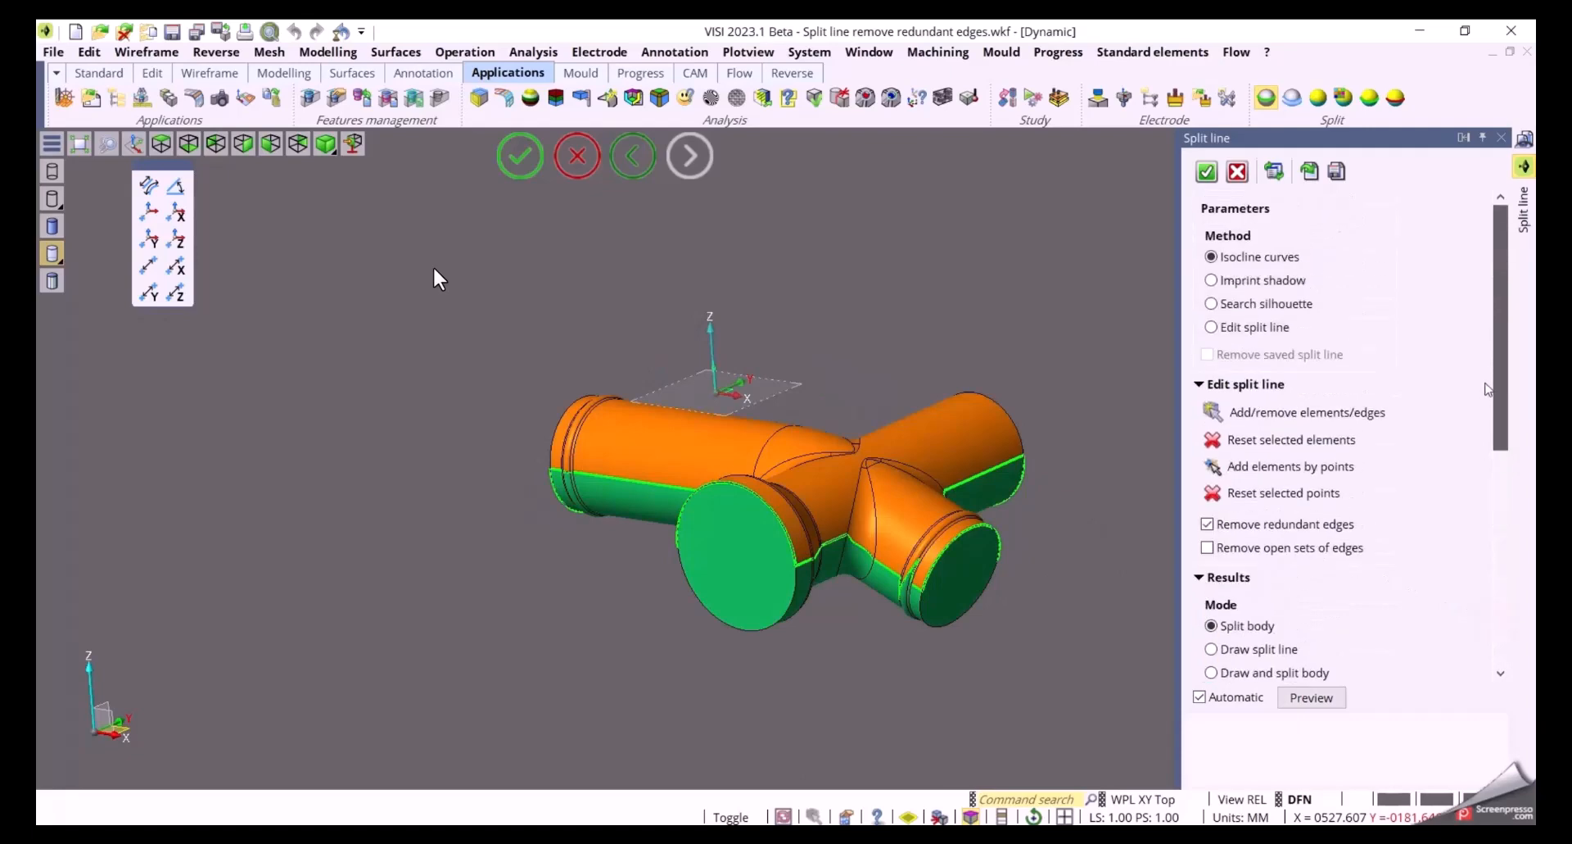
# Add a split line segment by points across the blend gap at the branch junction
pyautogui.moveTo(853, 623); pyautogui.dragTo(861, 747, button='middle')
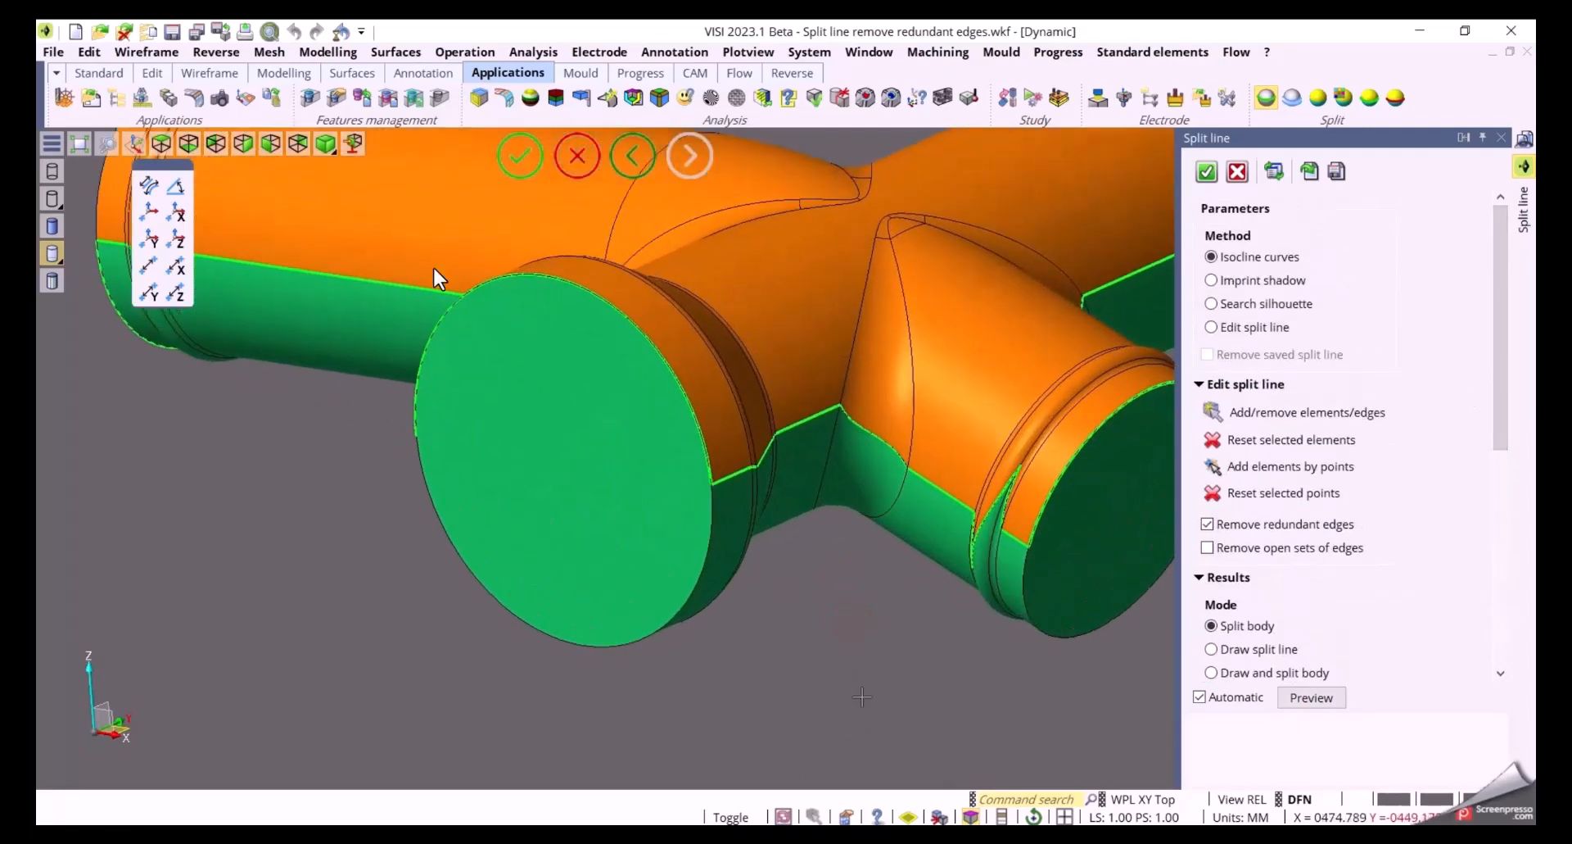
pyautogui.moveTo(872, 670)
pyautogui.mouseDown(button='middle')
pyautogui.moveTo(614, 689)
pyautogui.moveTo(1040, 638)
pyautogui.moveTo(948, 609)
pyautogui.mouseUp(button='middle')
pyautogui.scroll(5, 816, 522)
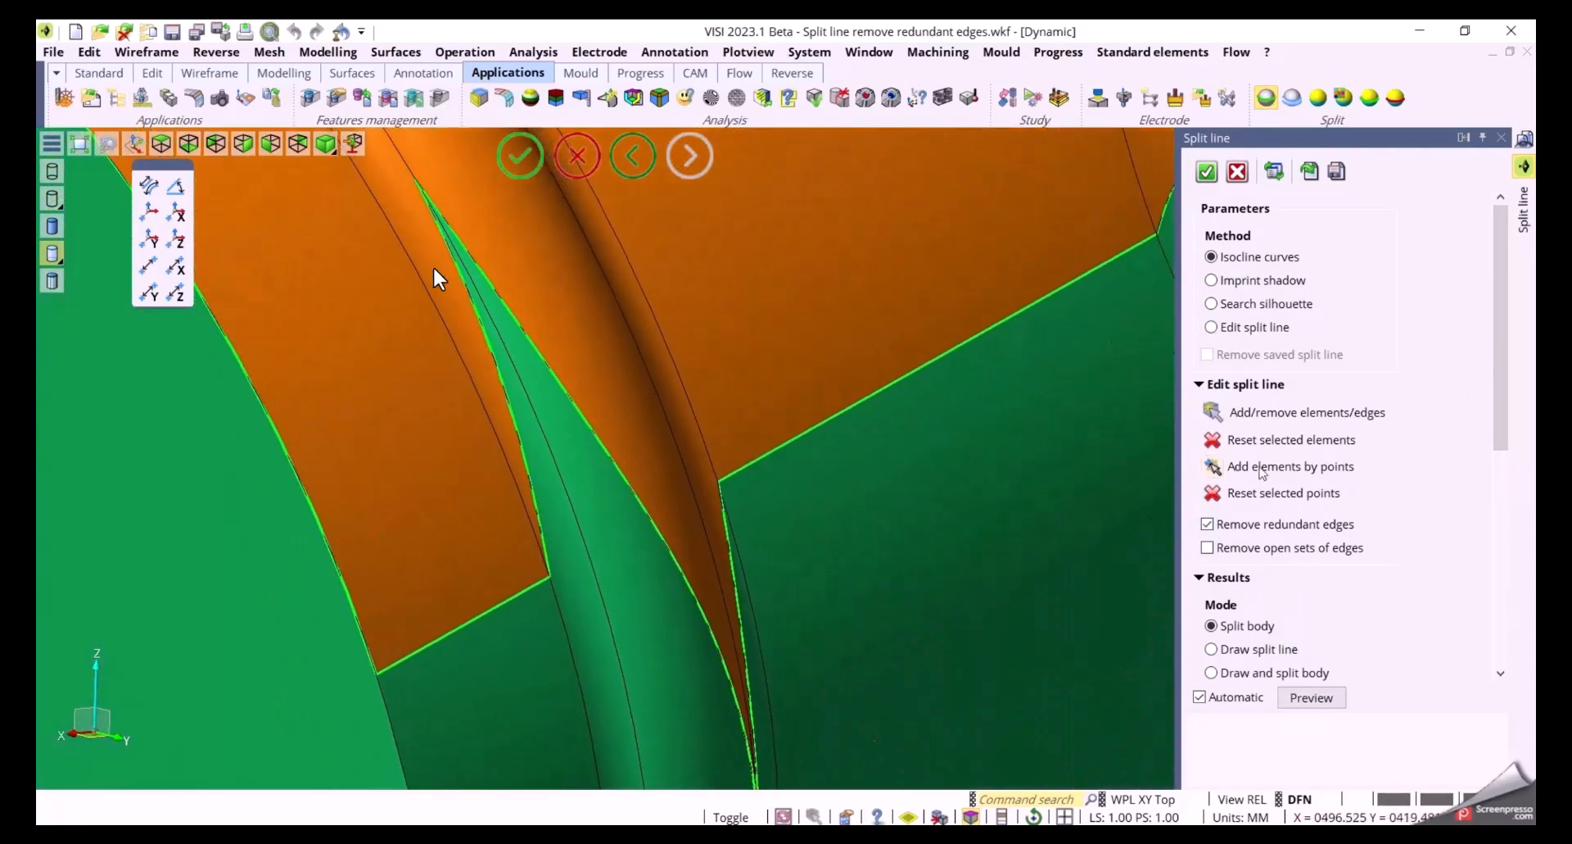
pyautogui.click(1216, 466)
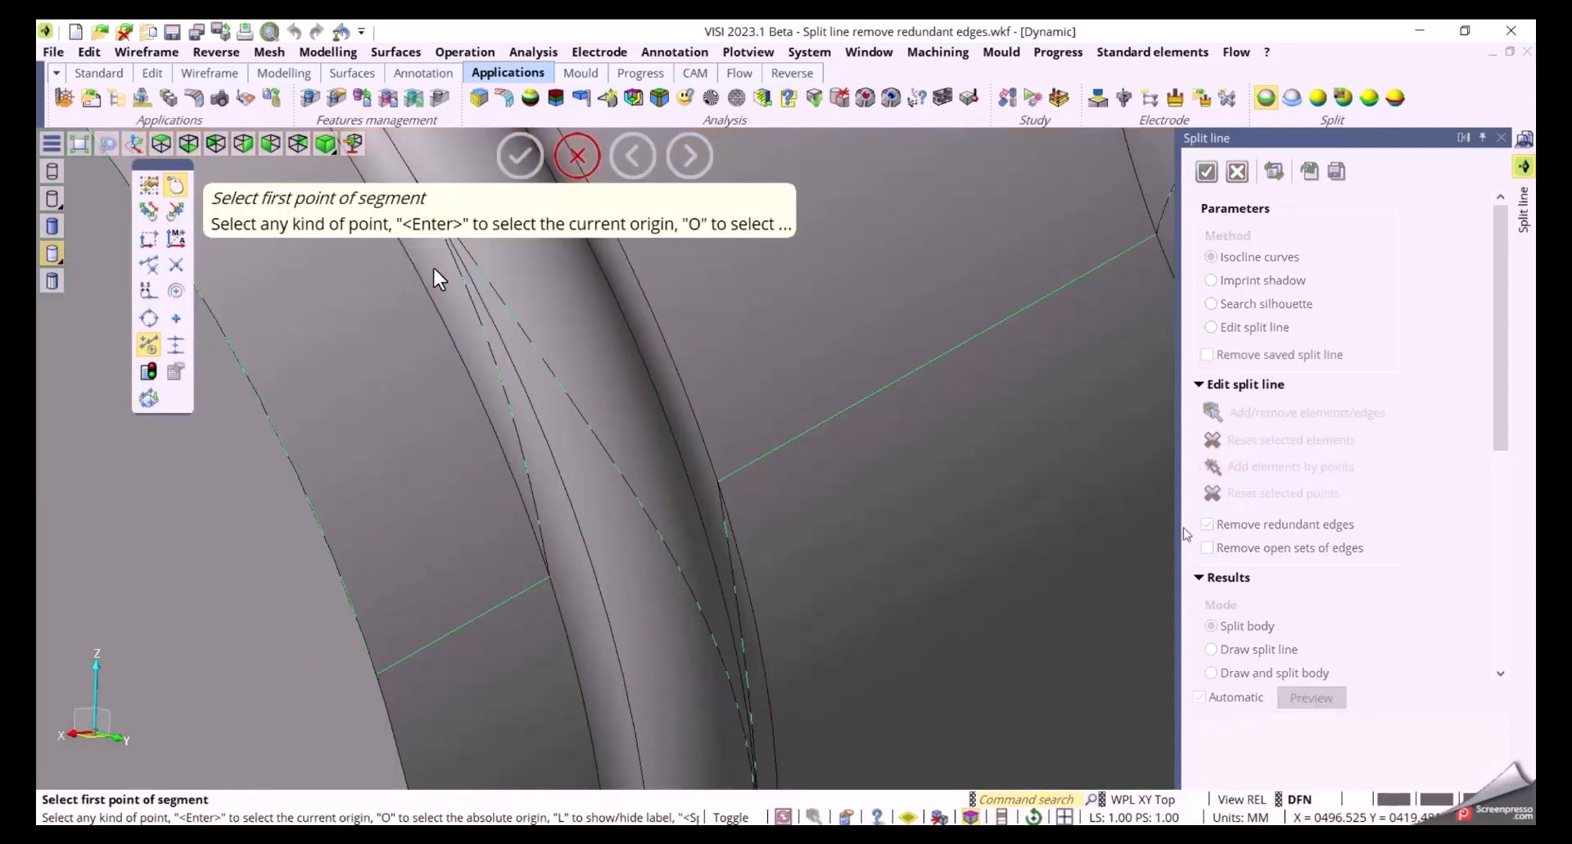
pyautogui.click(551, 579)
pyautogui.click(718, 481)
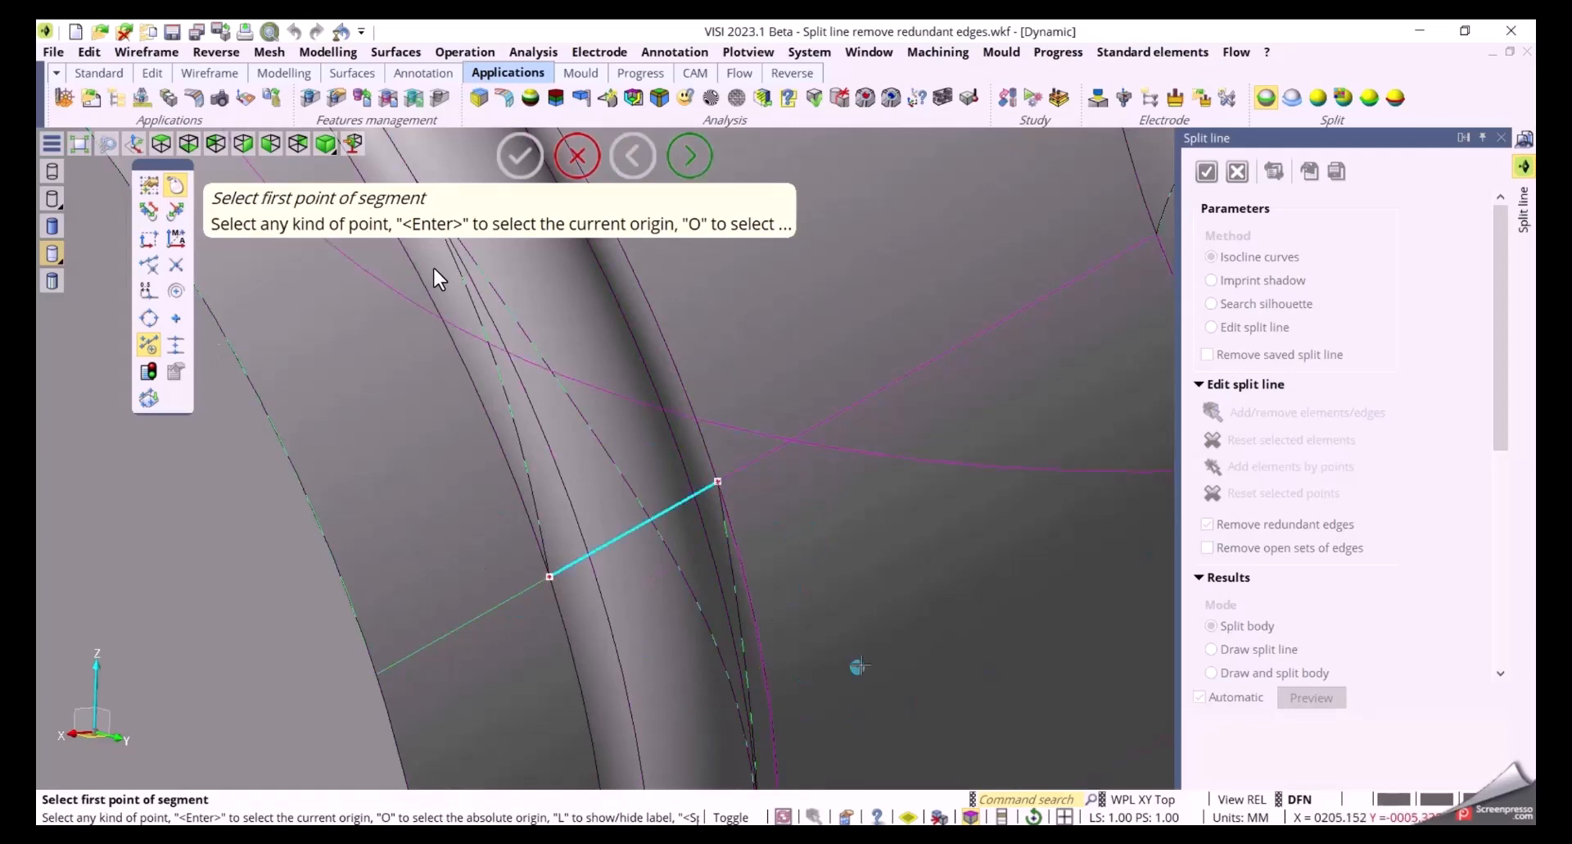
# Add a second segment by points across the blend on the opposite side of the junction and confirm
pyautogui.scroll(-5, 852, 663)
pyautogui.scroll(6, 1004, 637)
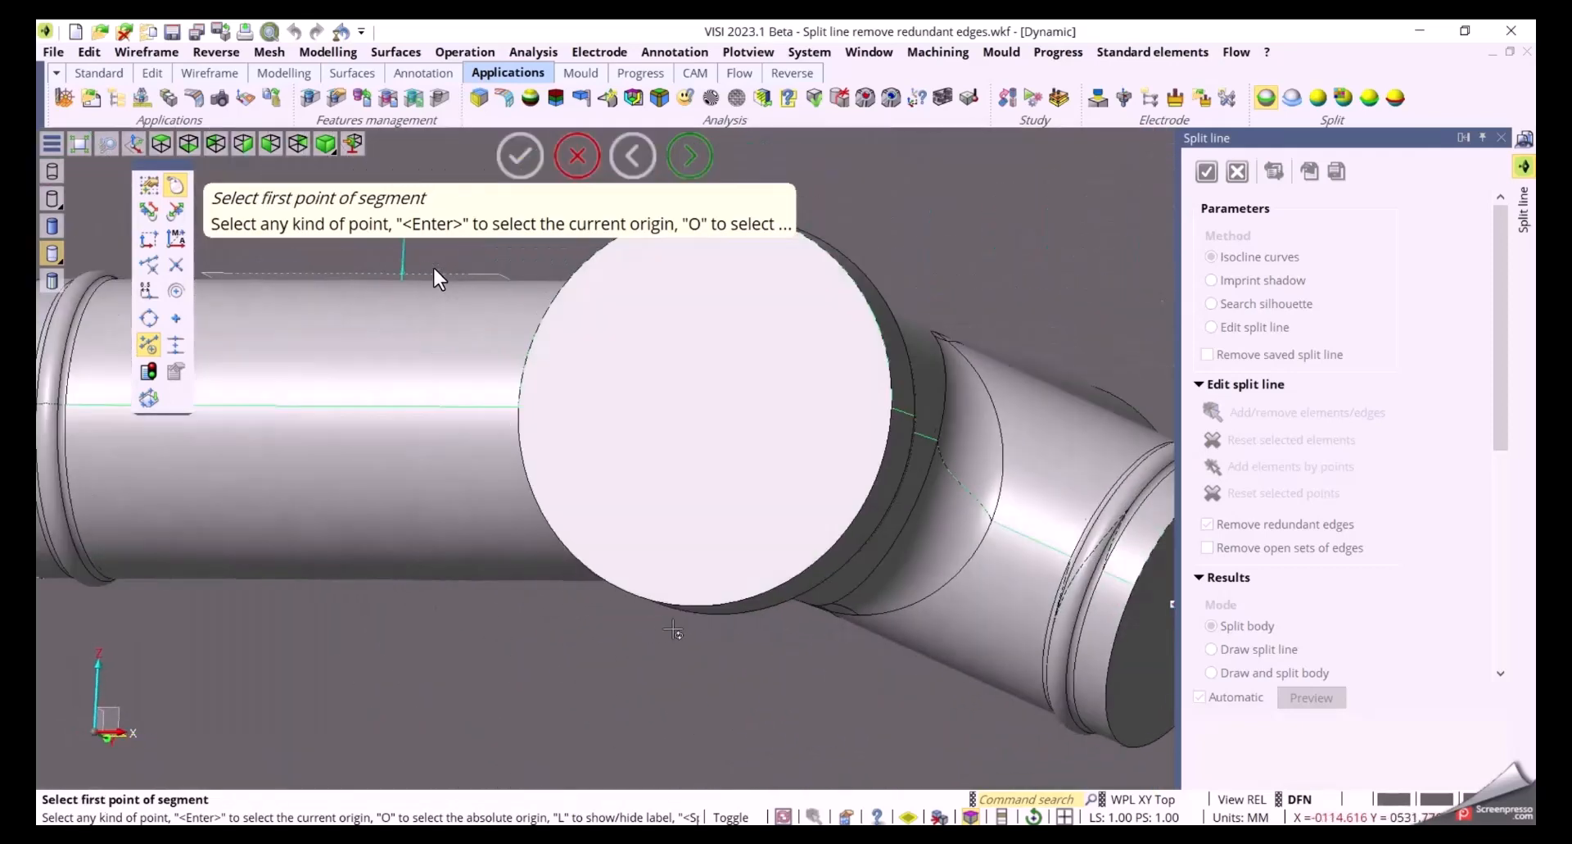
pyautogui.scroll(2, 977, 560)
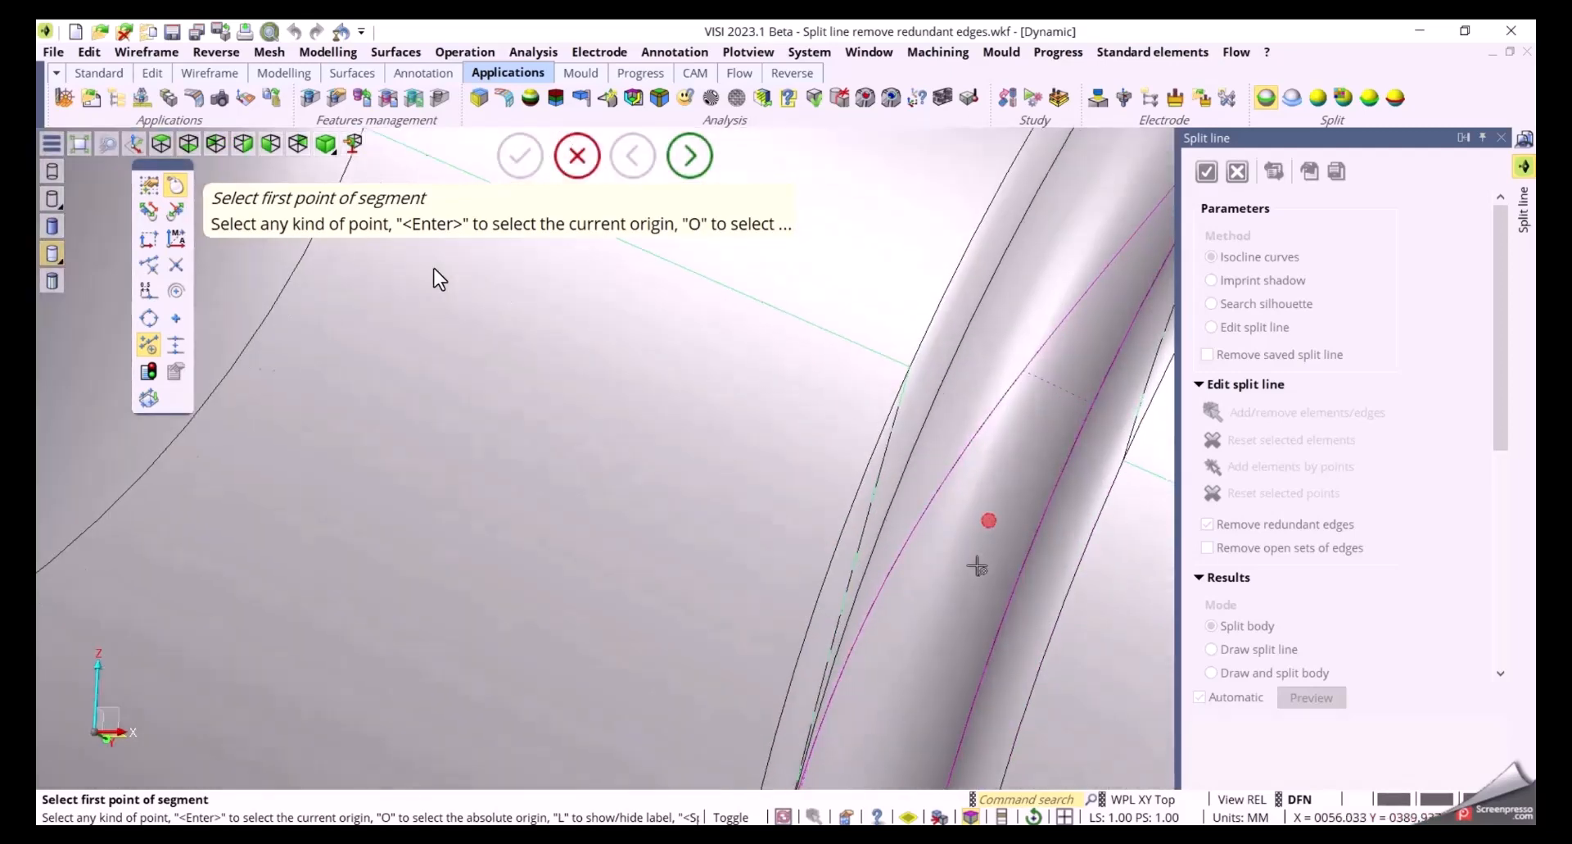
pyautogui.moveTo(973, 555); pyautogui.dragTo(715, 674, button='middle')
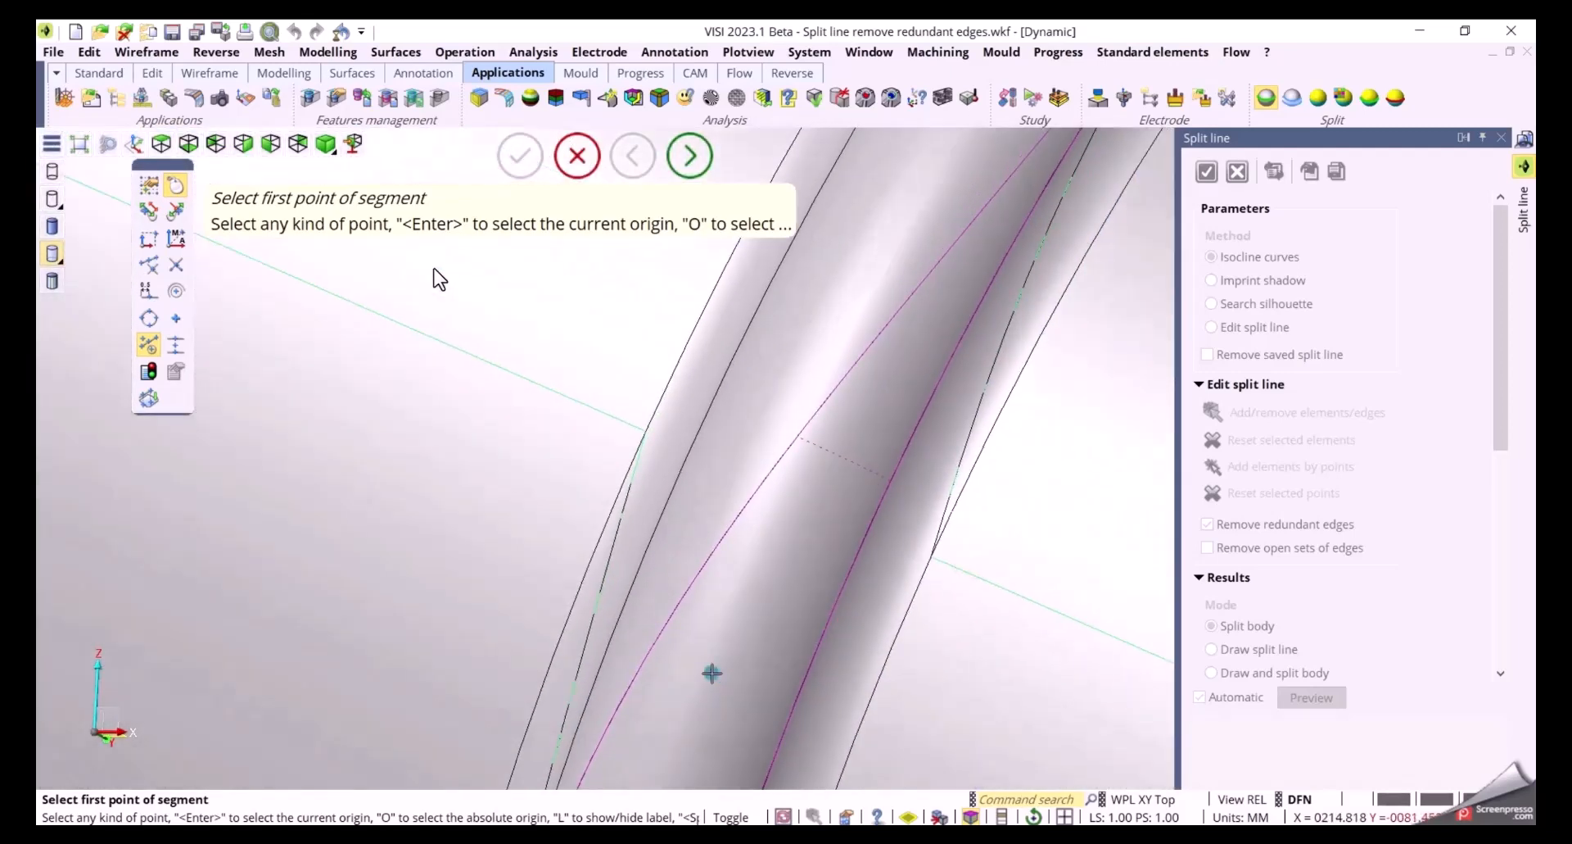
pyautogui.click(645, 432)
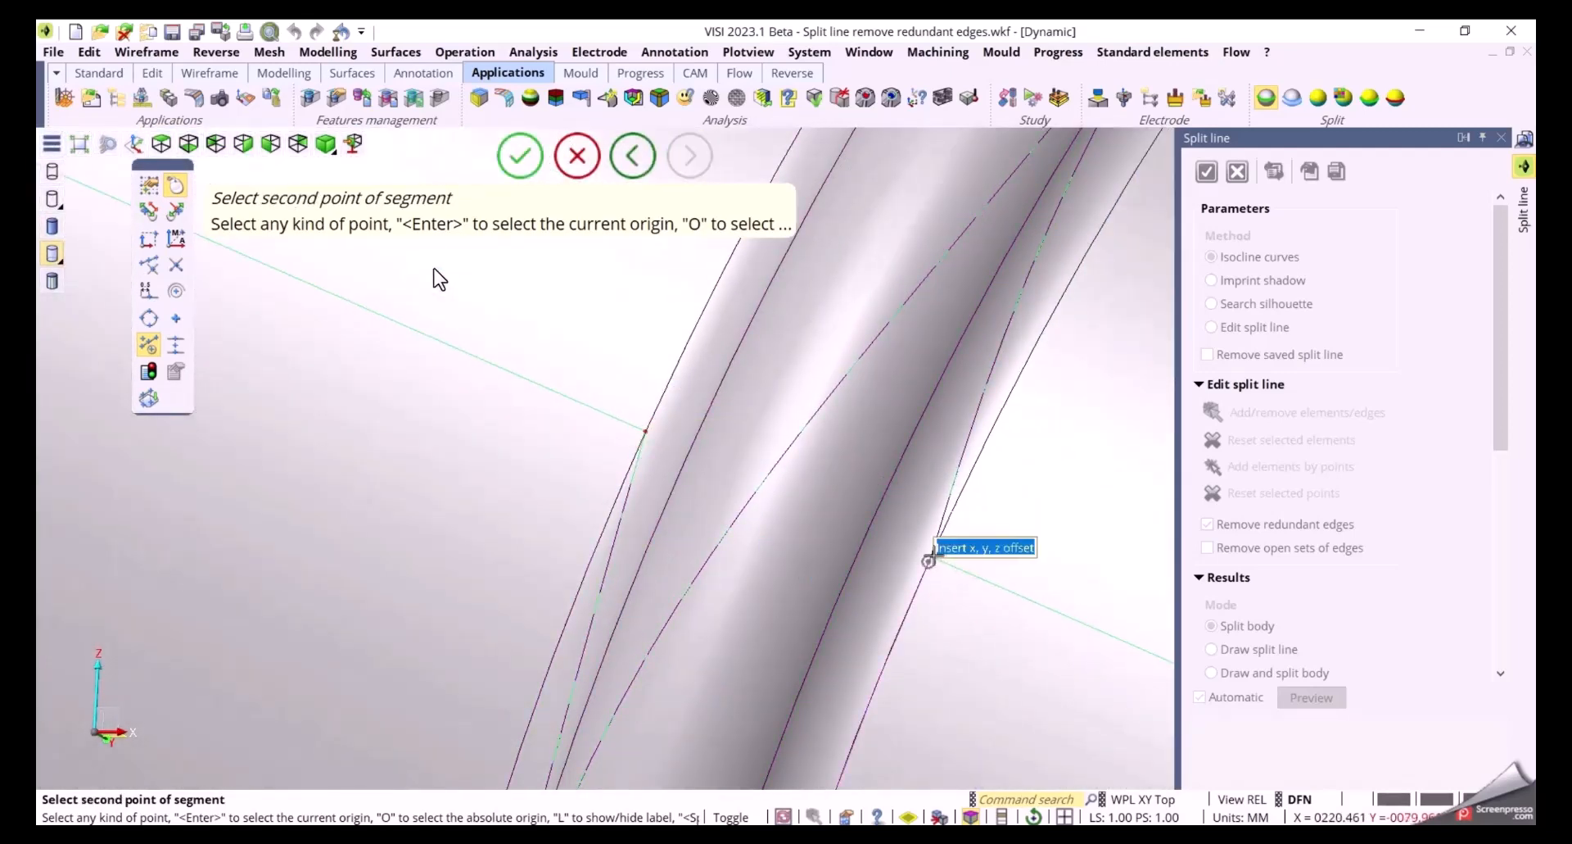
pyautogui.scroll(2, 929, 560)
pyautogui.click(928, 558)
pyautogui.scroll(-2, 793, 587)
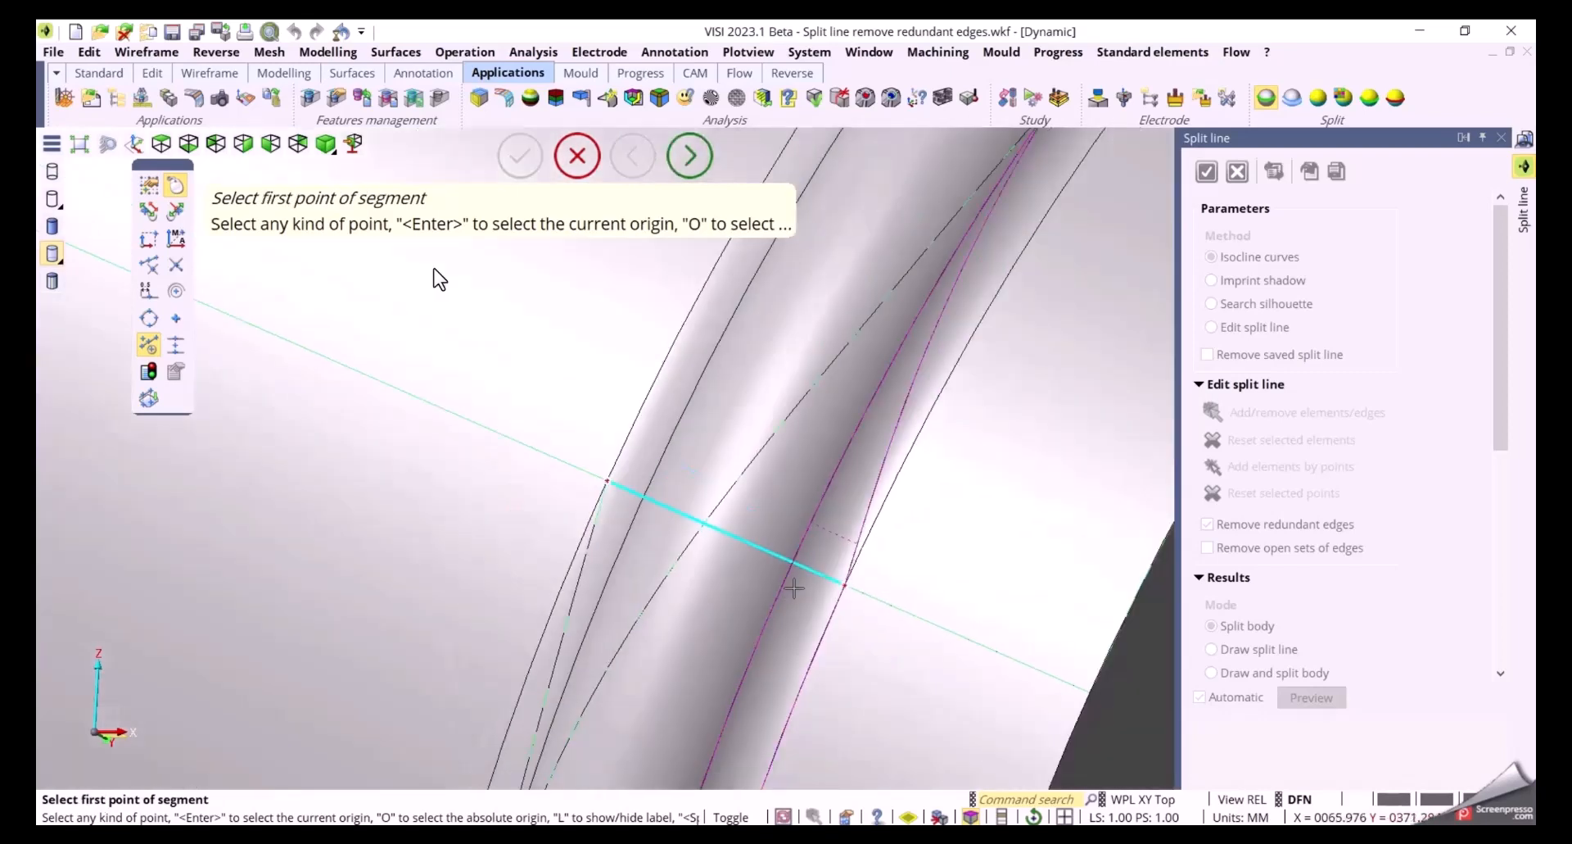
pyautogui.scroll(-6, 794, 588)
pyautogui.moveTo(1056, 696); pyautogui.dragTo(1084, 614, button='middle')
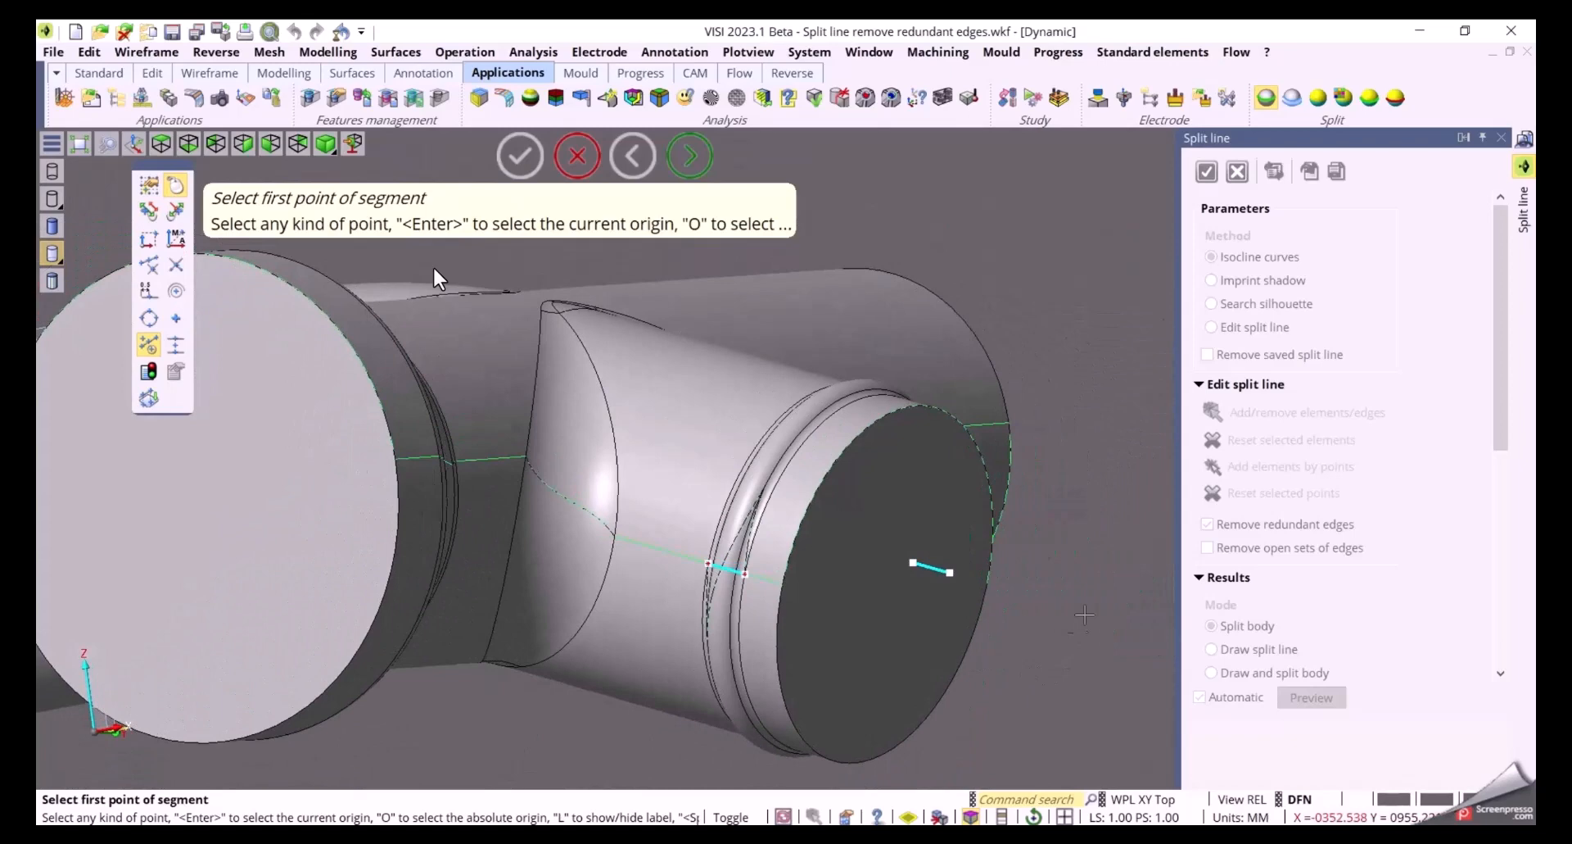
pyautogui.rightClick(1089, 561)
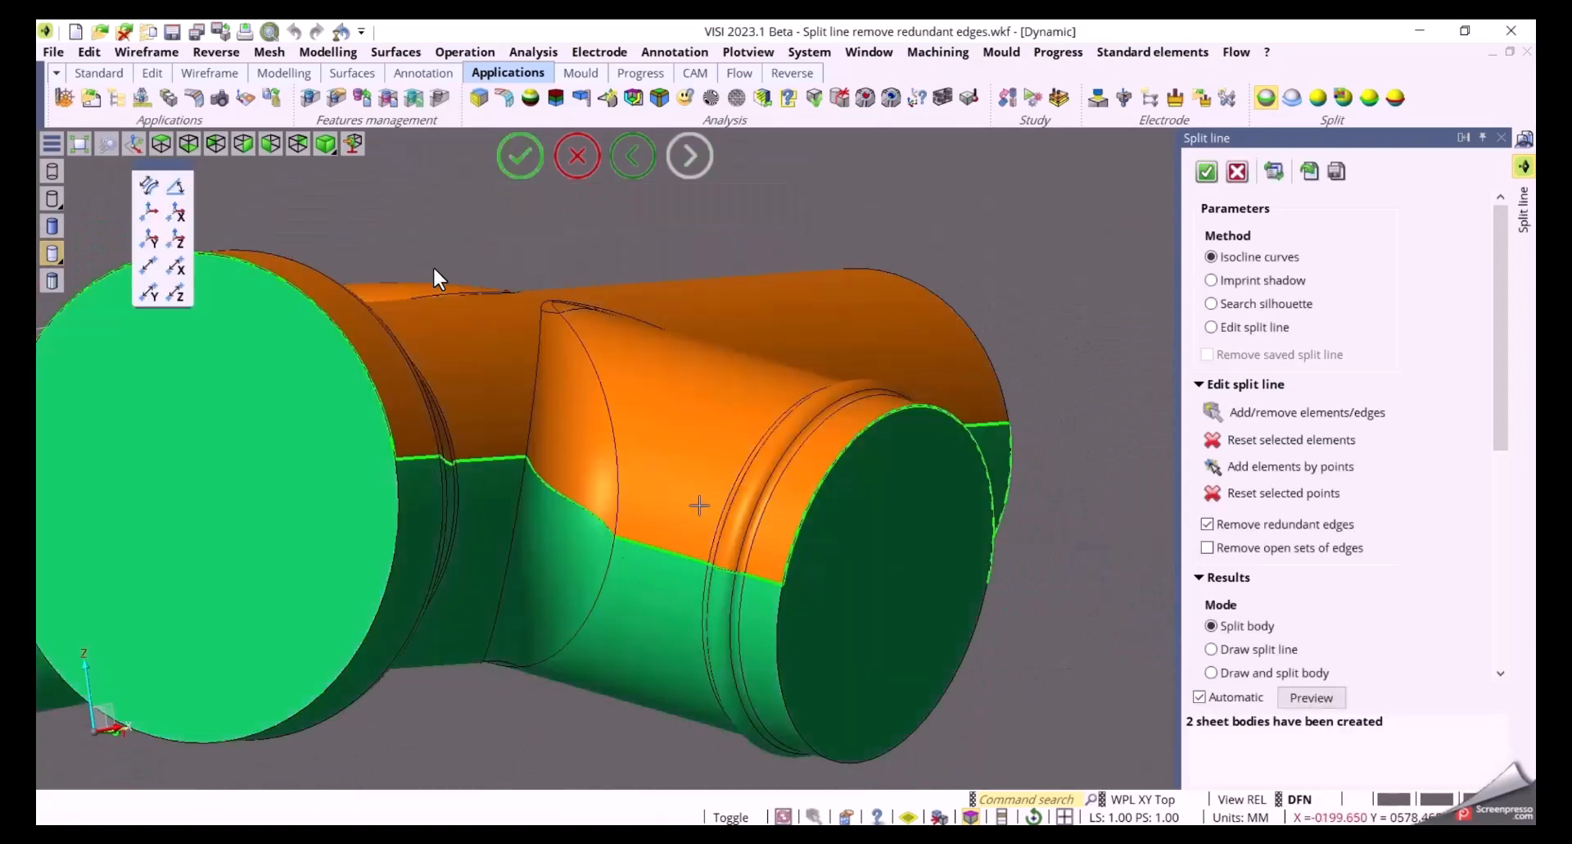
# Disable Remove redundant edges to inspect the extra bodies, then re-enable it
pyautogui.scroll(5, 699, 505)
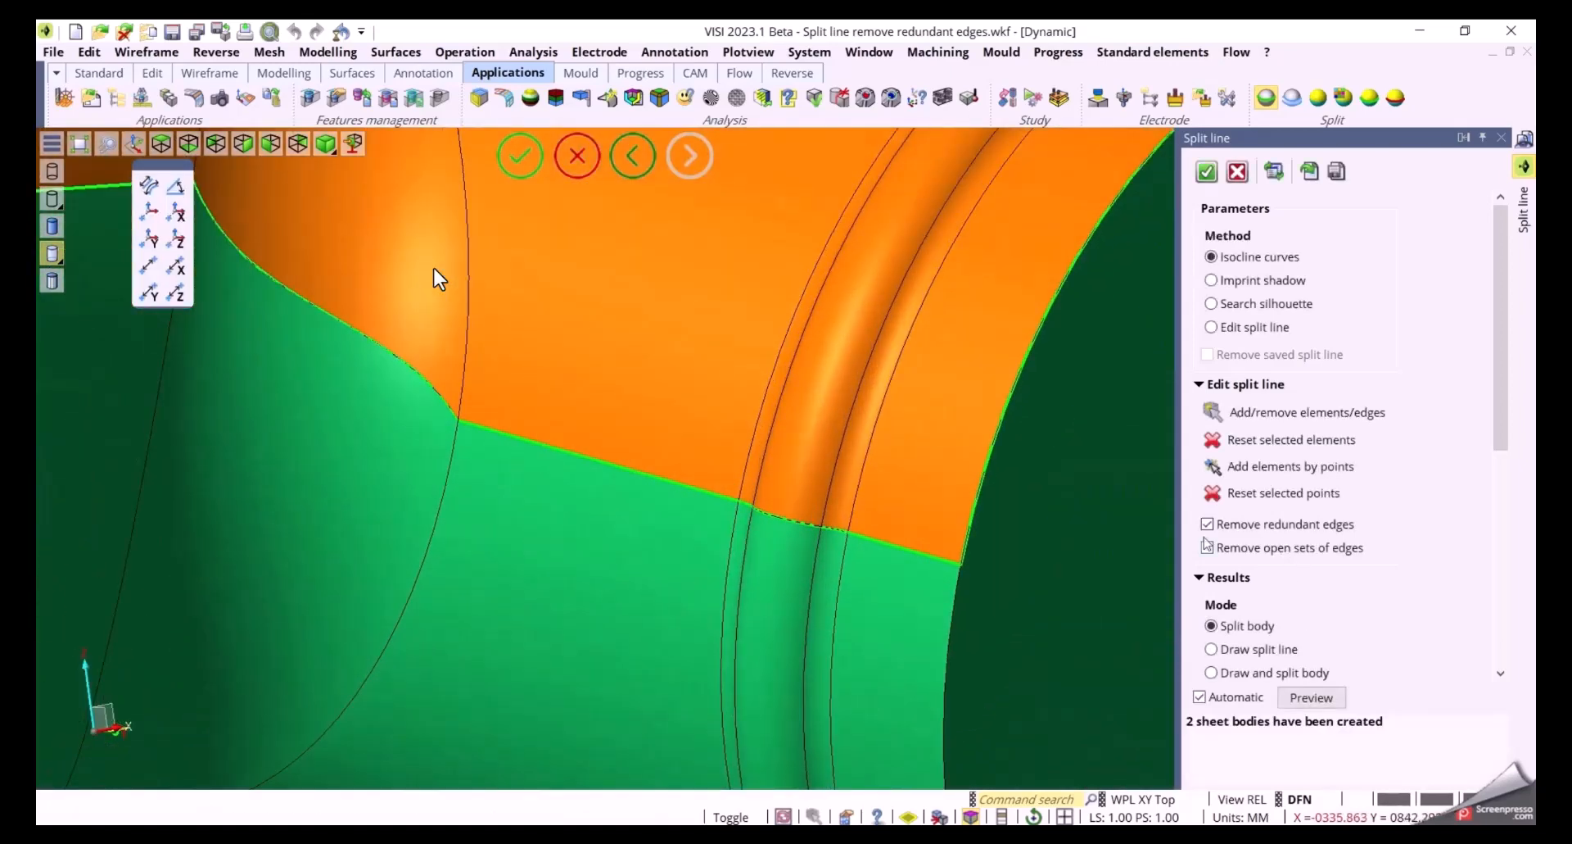
pyautogui.click(1226, 526)
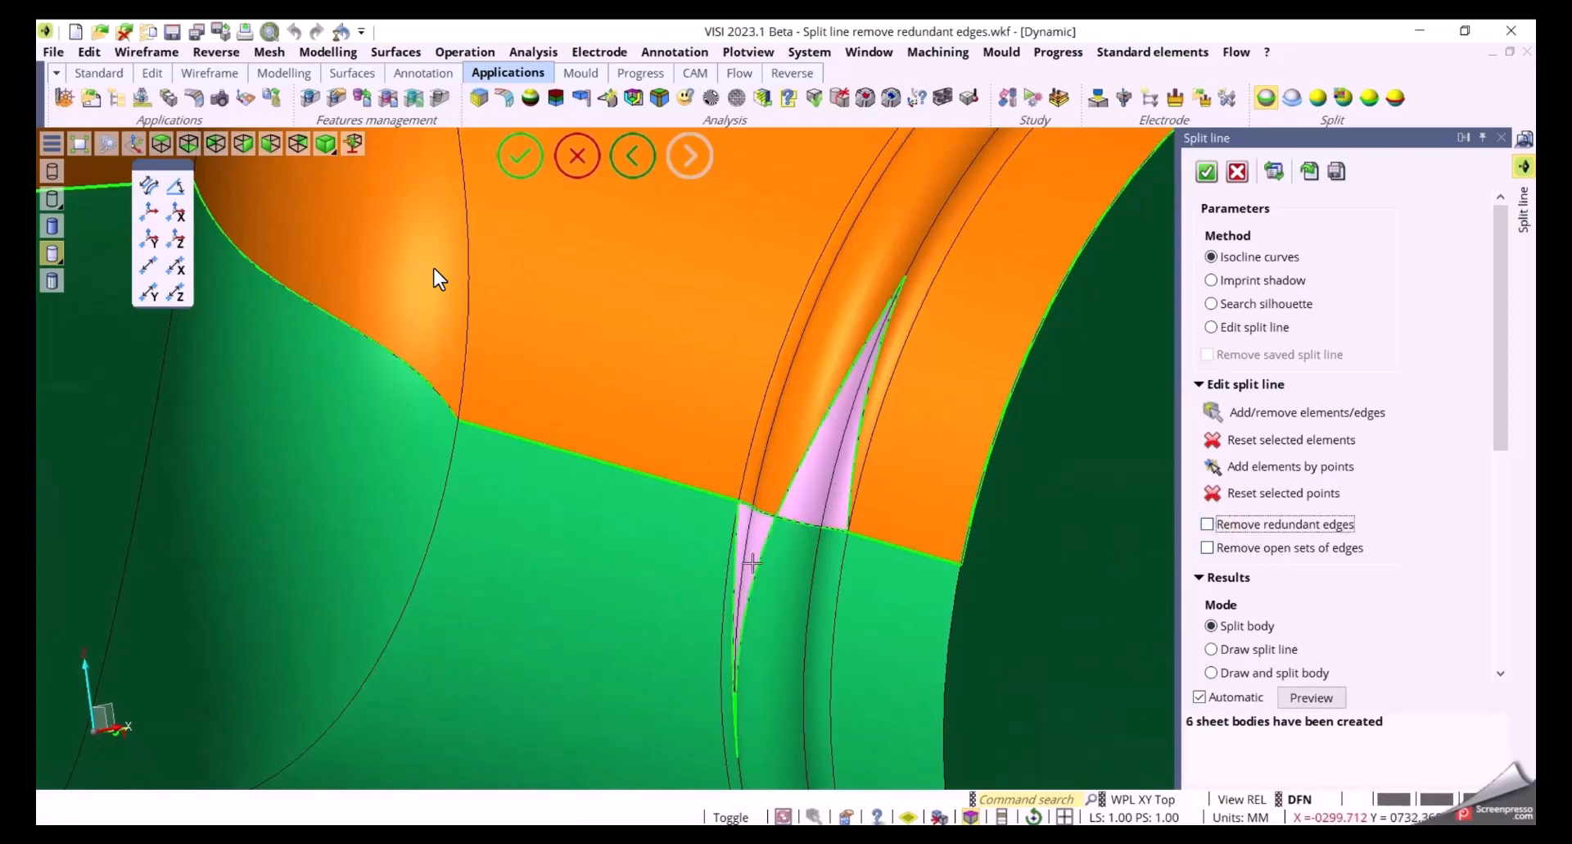
pyautogui.moveTo(1493, 428); pyautogui.dragTo(1511, 649)
pyautogui.click(1218, 521)
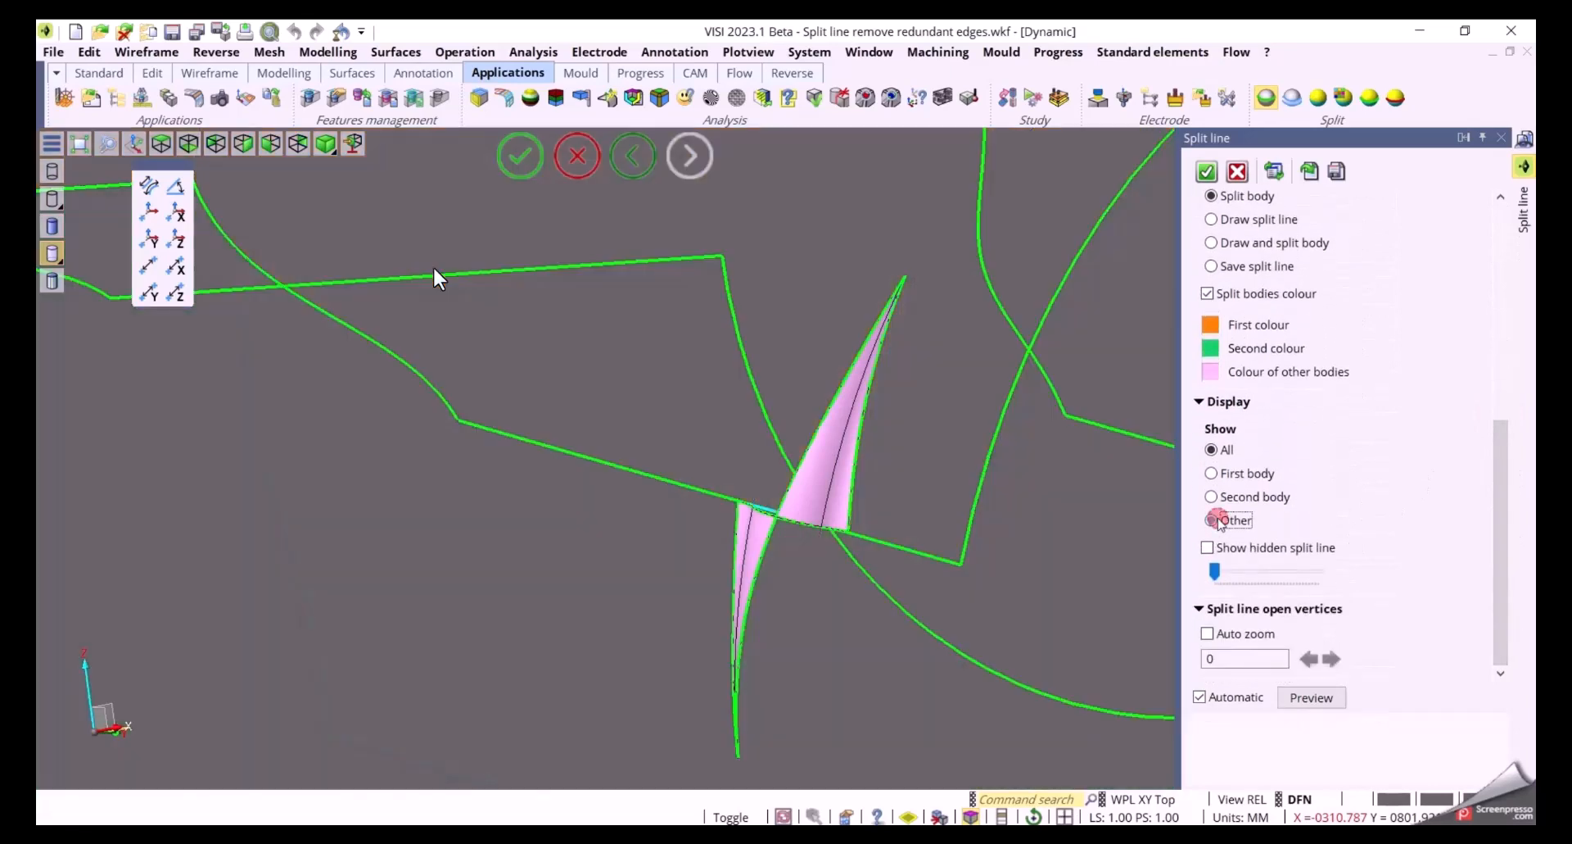
pyautogui.click(1228, 451)
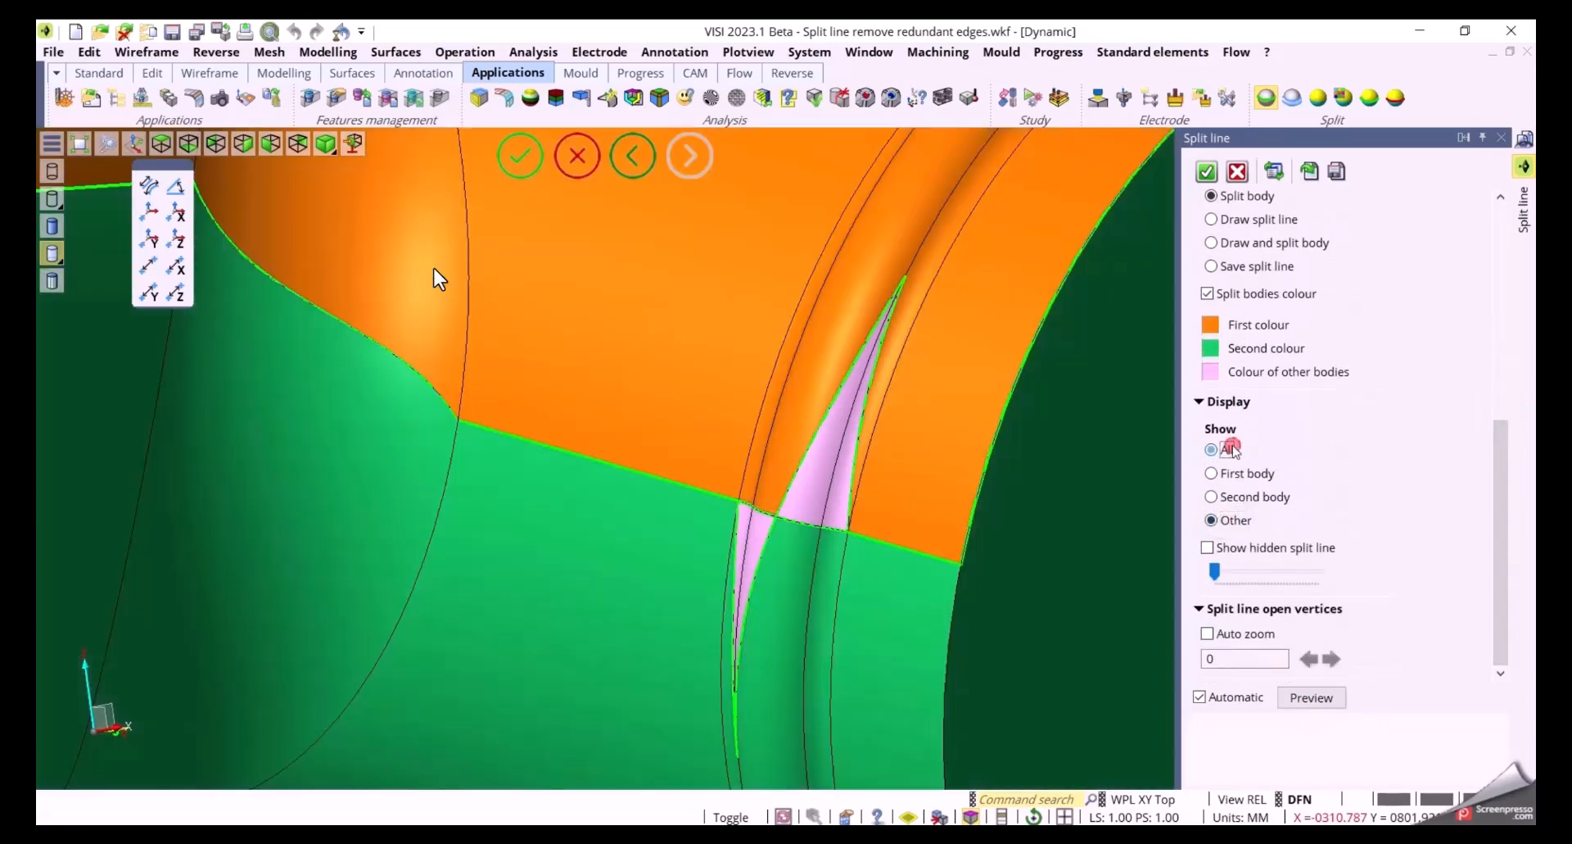
pyautogui.moveTo(1503, 580); pyautogui.dragTo(1484, 383)
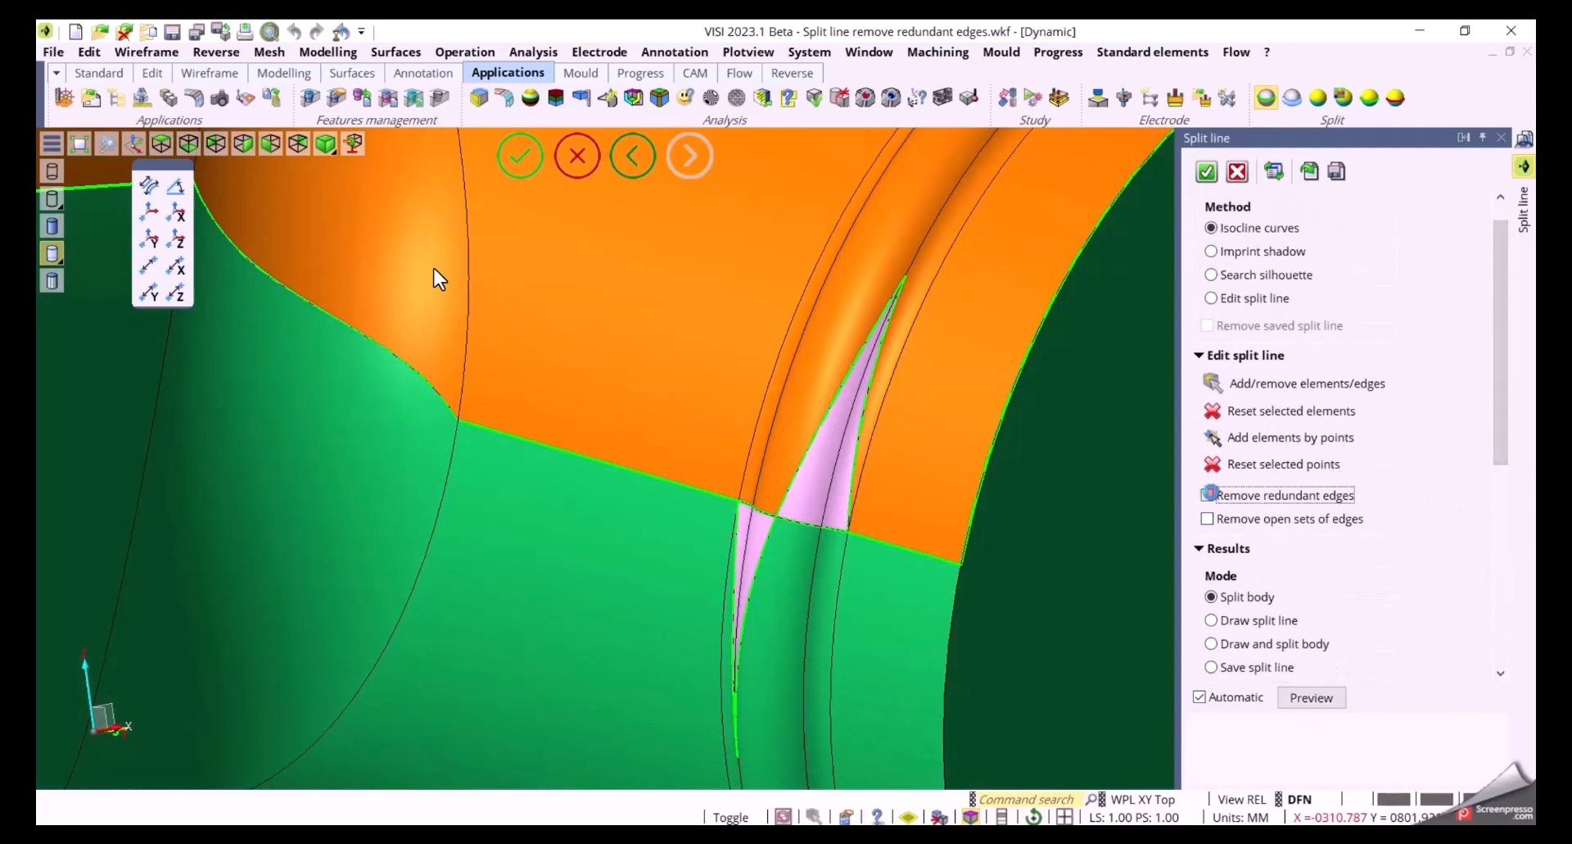
pyautogui.click(1207, 495)
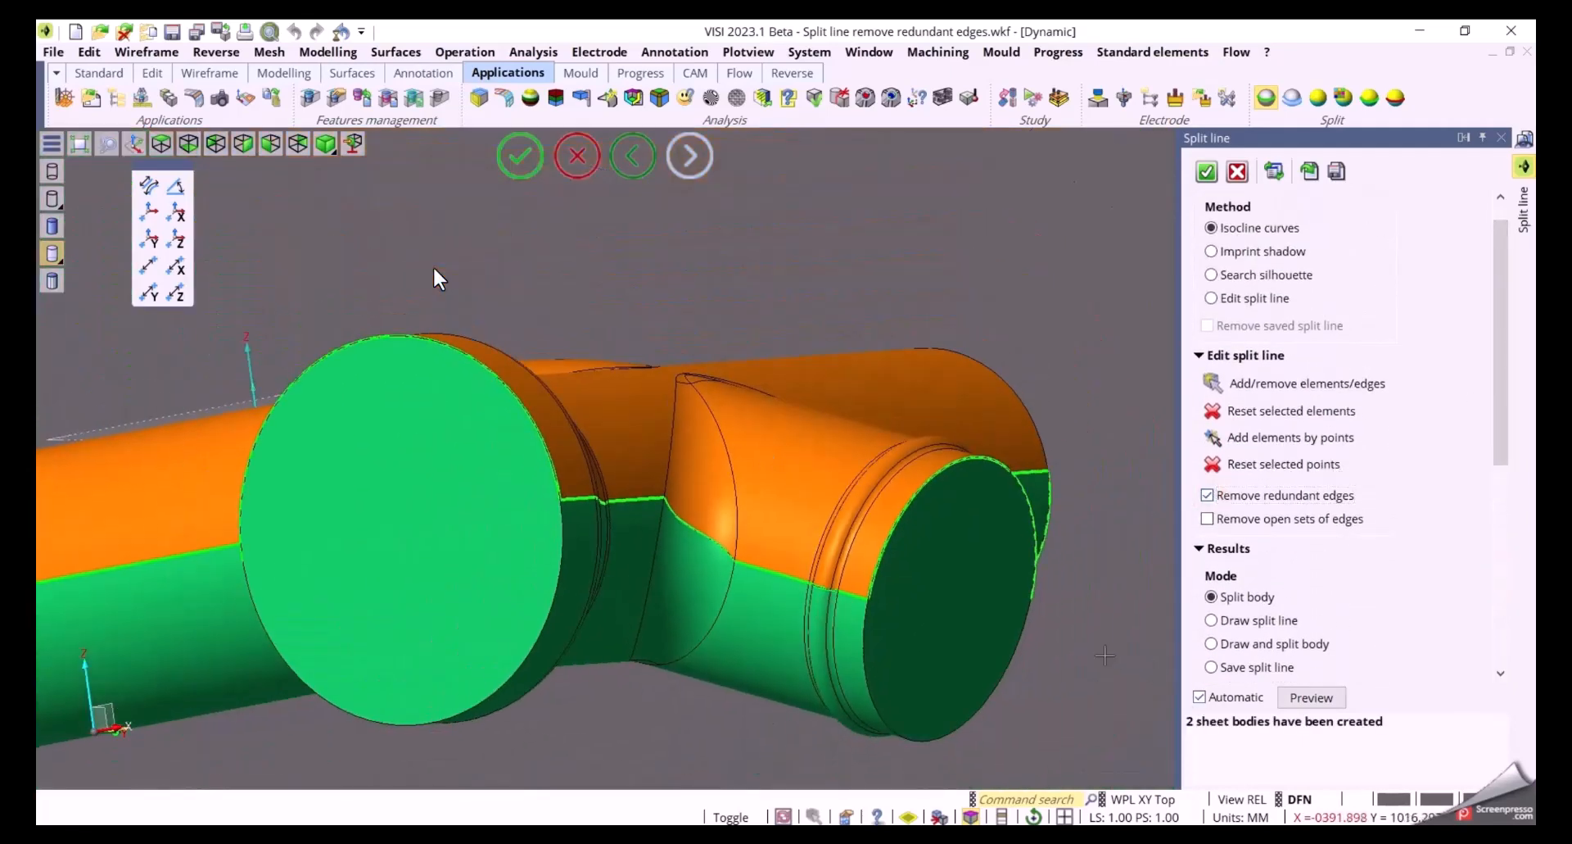
# Add the edge crossing the end cap face to the split line
pyautogui.moveTo(1105, 655); pyautogui.dragTo(1137, 672, button='middle')
pyautogui.scroll(-3, 1136, 672)
pyautogui.moveTo(1064, 632); pyautogui.dragTo(982, 488, button='middle')
pyautogui.moveTo(655, 603); pyautogui.dragTo(814, 571, button='middle')
pyautogui.scroll(5, 904, 452)
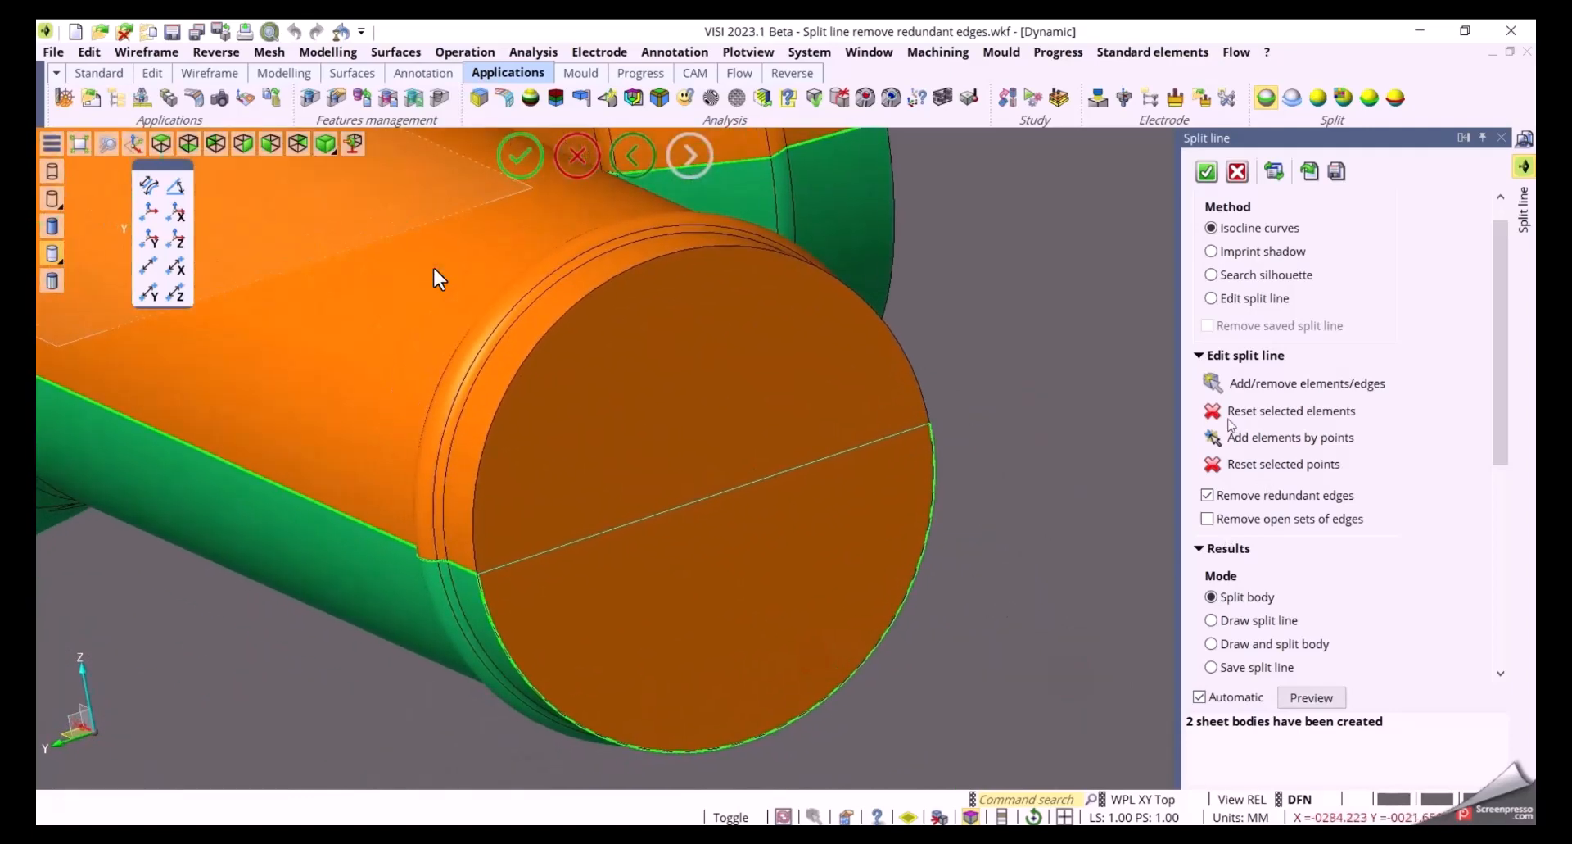
pyautogui.click(1213, 384)
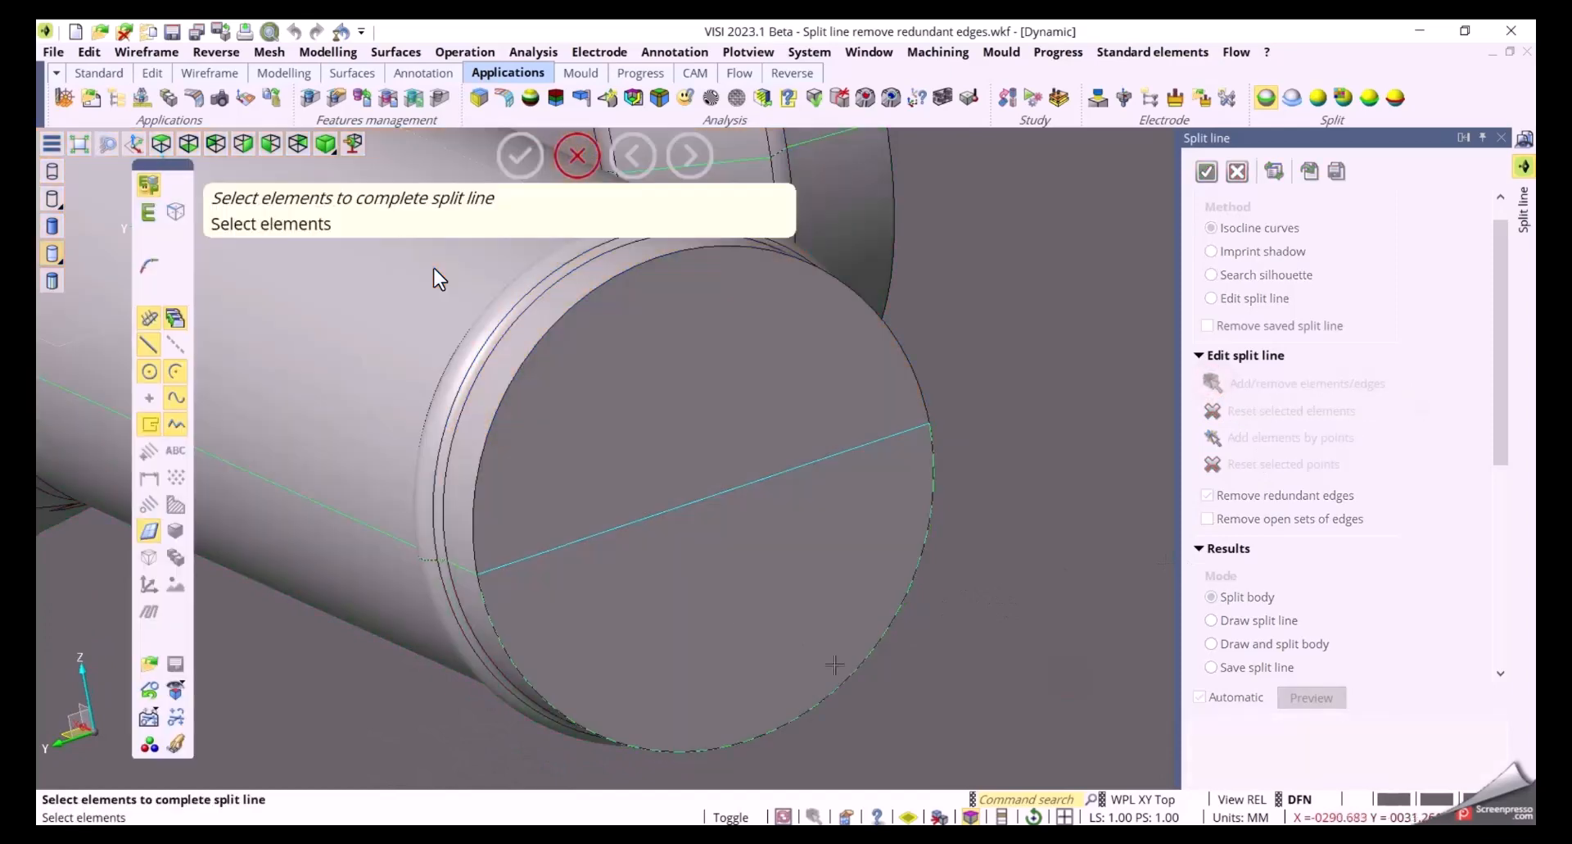
pyautogui.click(588, 537)
pyautogui.rightClick(691, 579)
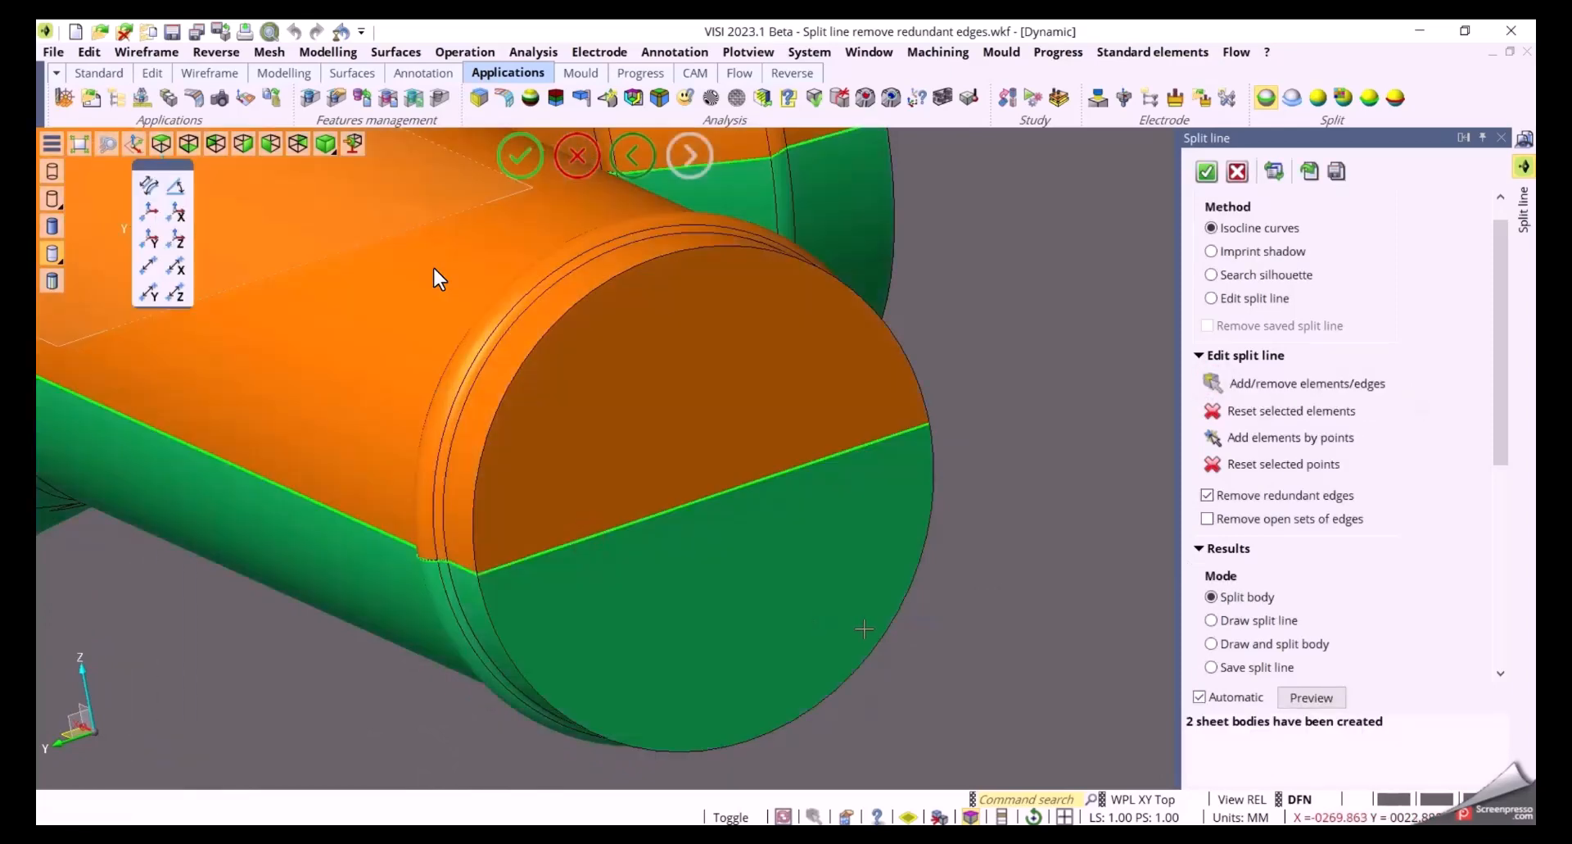
# Toggle Remove redundant edges off and back on, then review the split body
pyautogui.click(1267, 496)
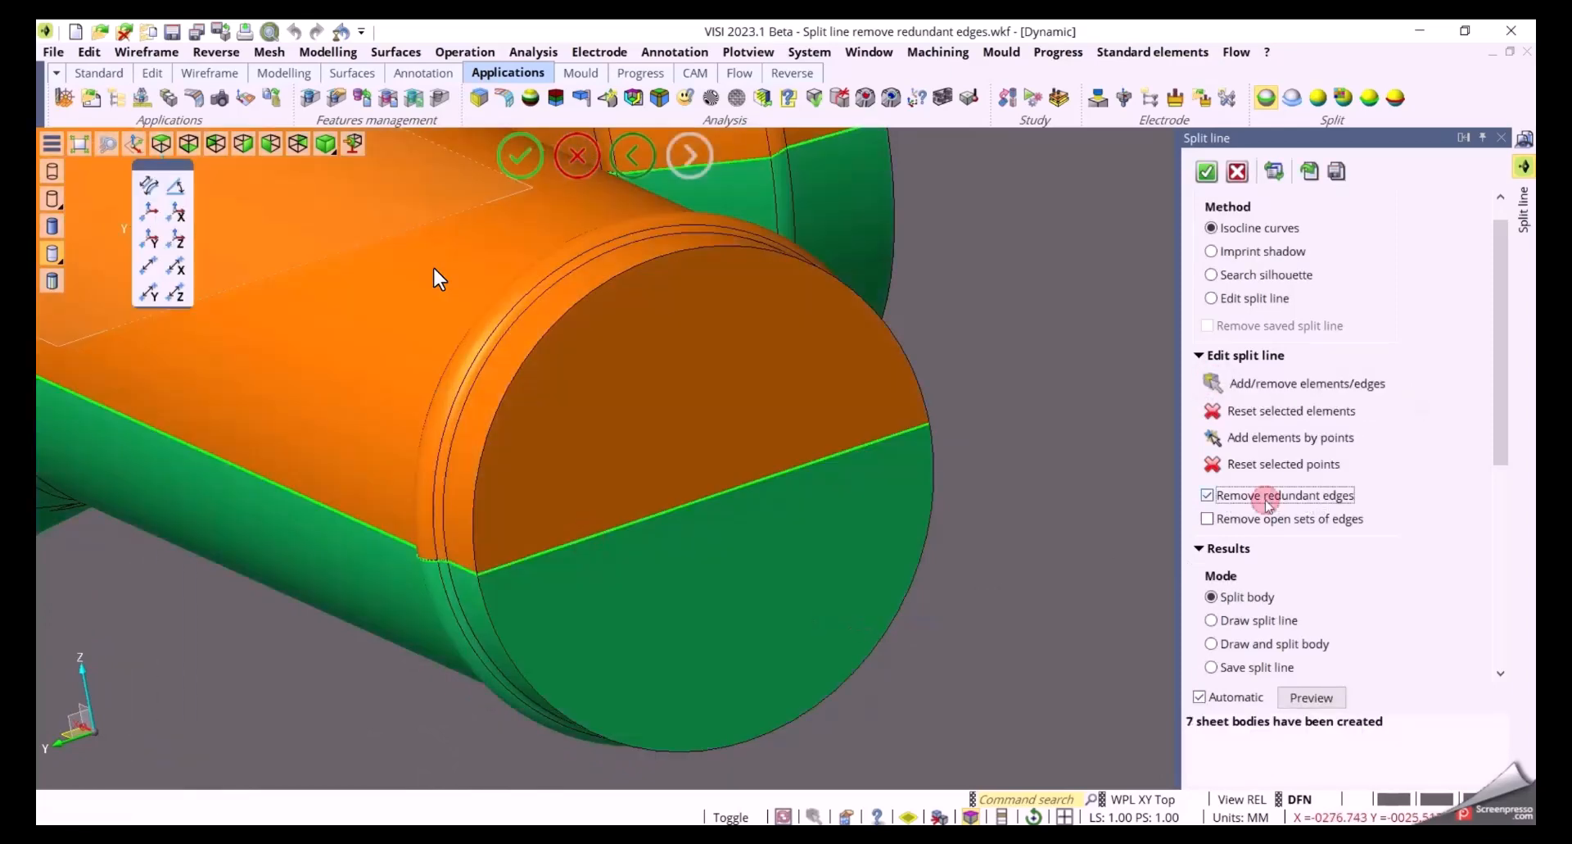
pyautogui.click(1267, 496)
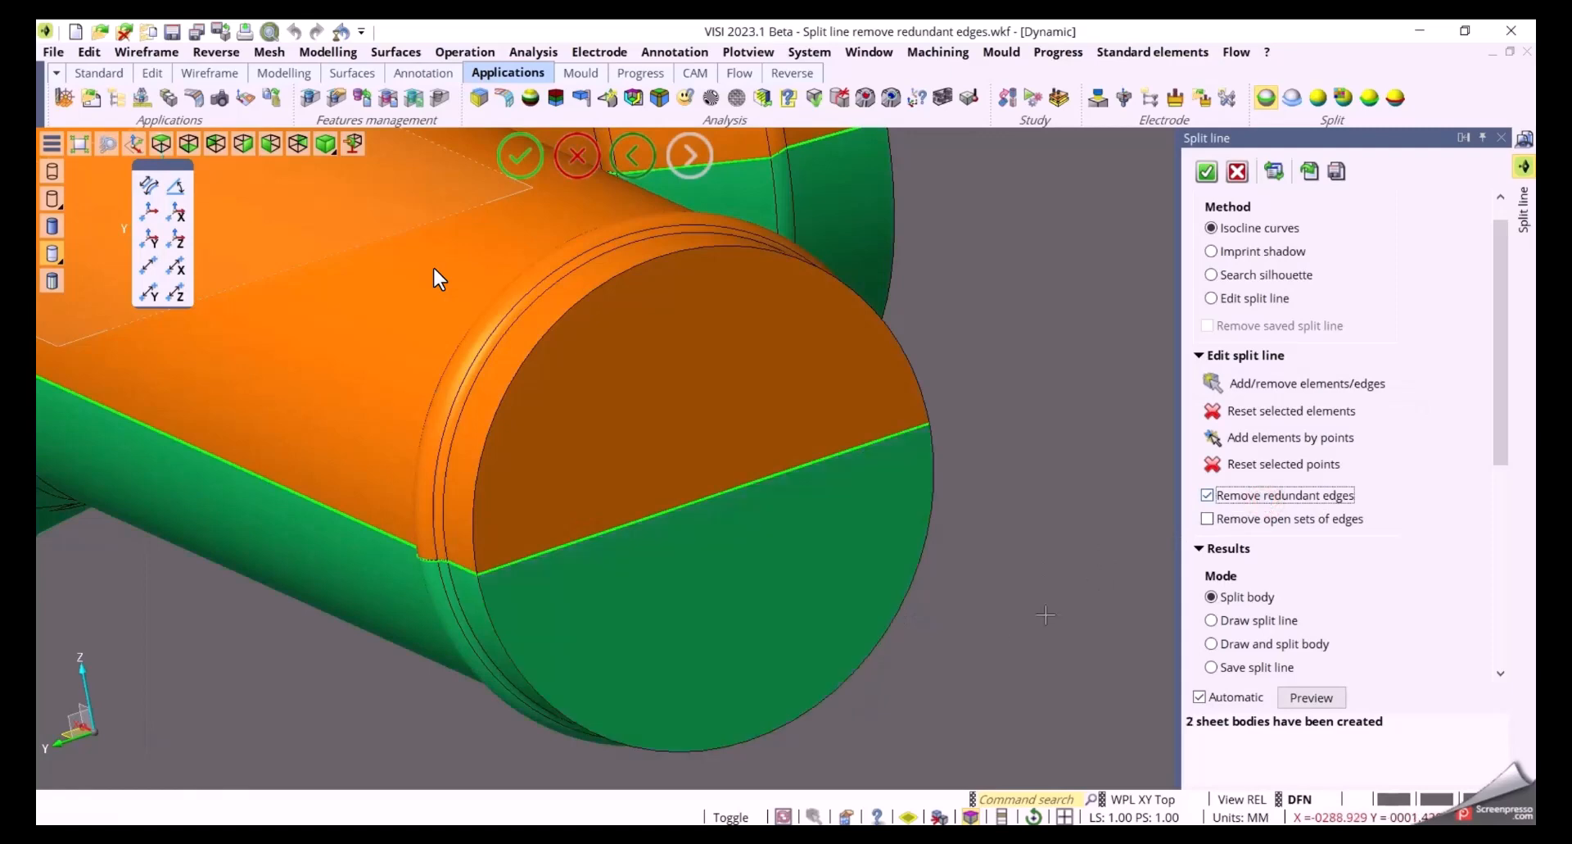
pyautogui.scroll(-3, 992, 642)
pyautogui.moveTo(1022, 548); pyautogui.dragTo(1068, 554, button='middle')
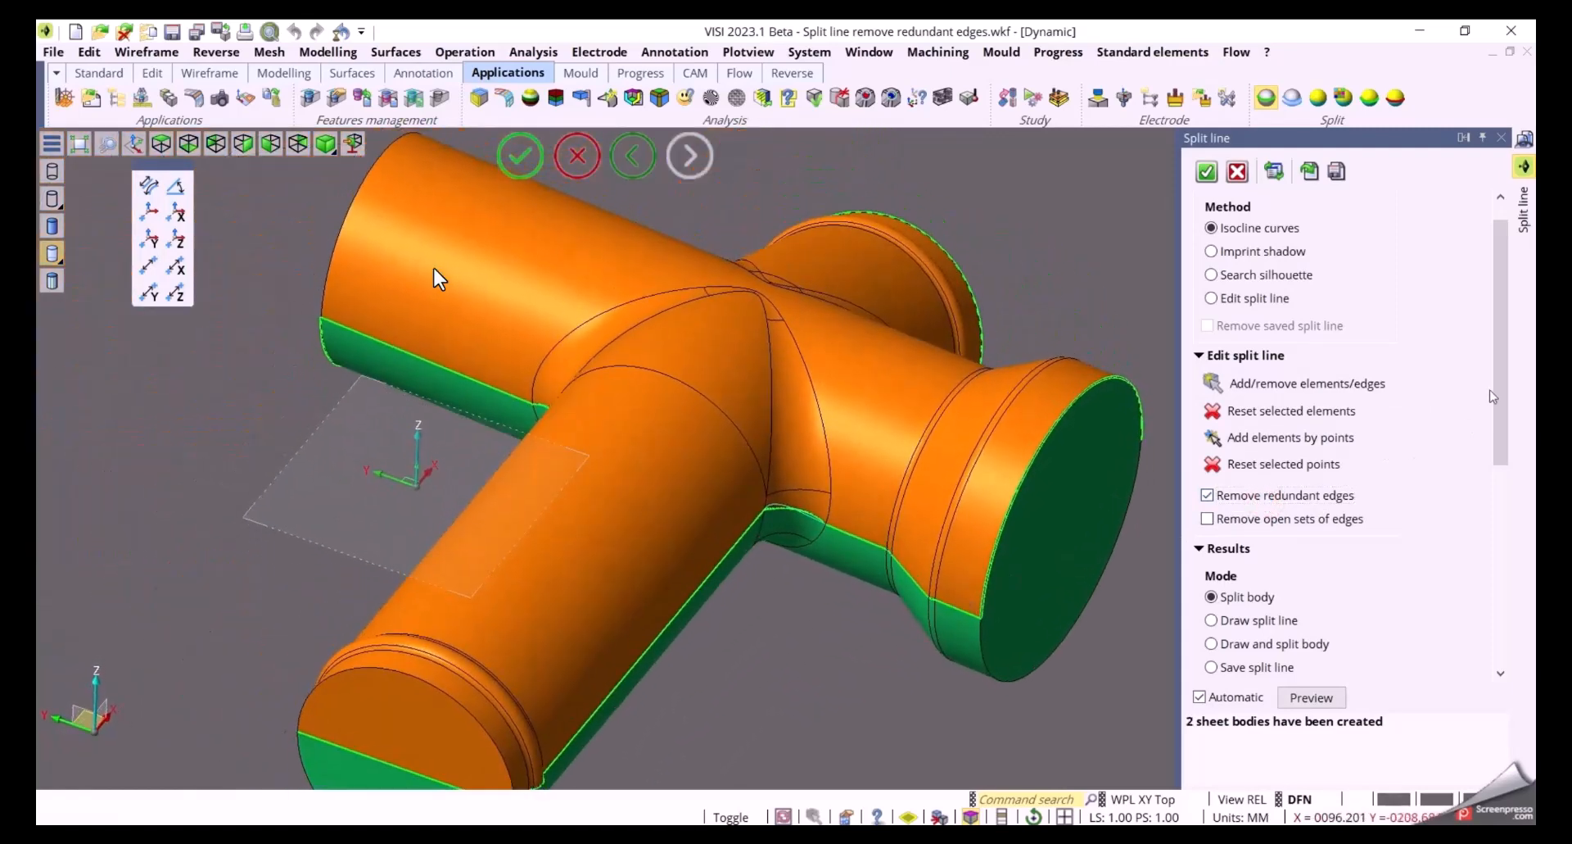
pyautogui.moveTo(1492, 396); pyautogui.dragTo(1494, 597)
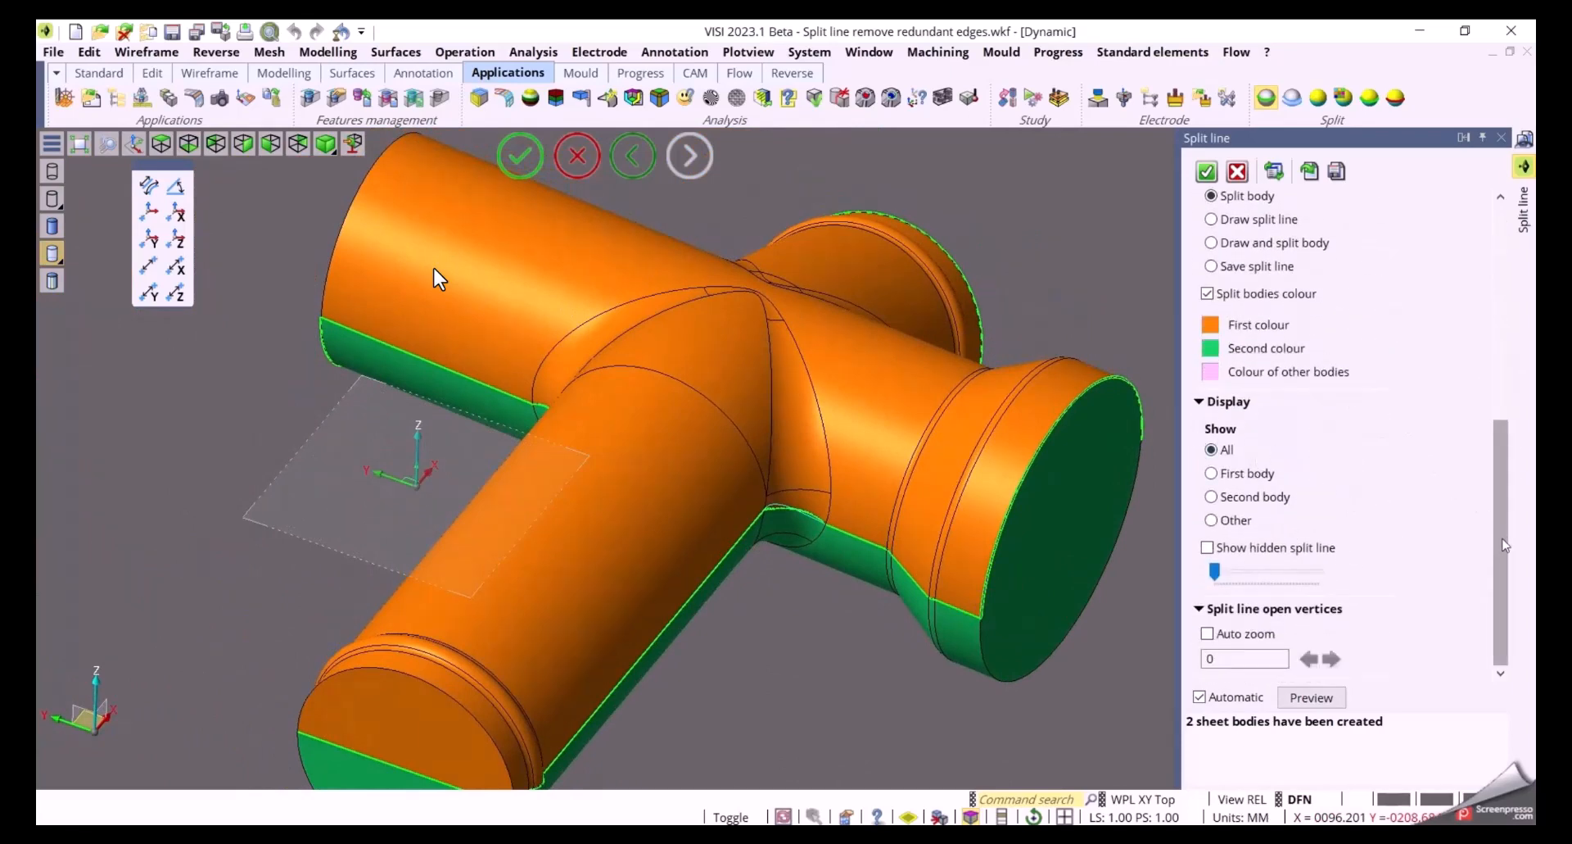
# Switch the result mode to Save split line and confirm the command to save the split line
pyautogui.moveTo(1504, 543); pyautogui.dragTo(1503, 431)
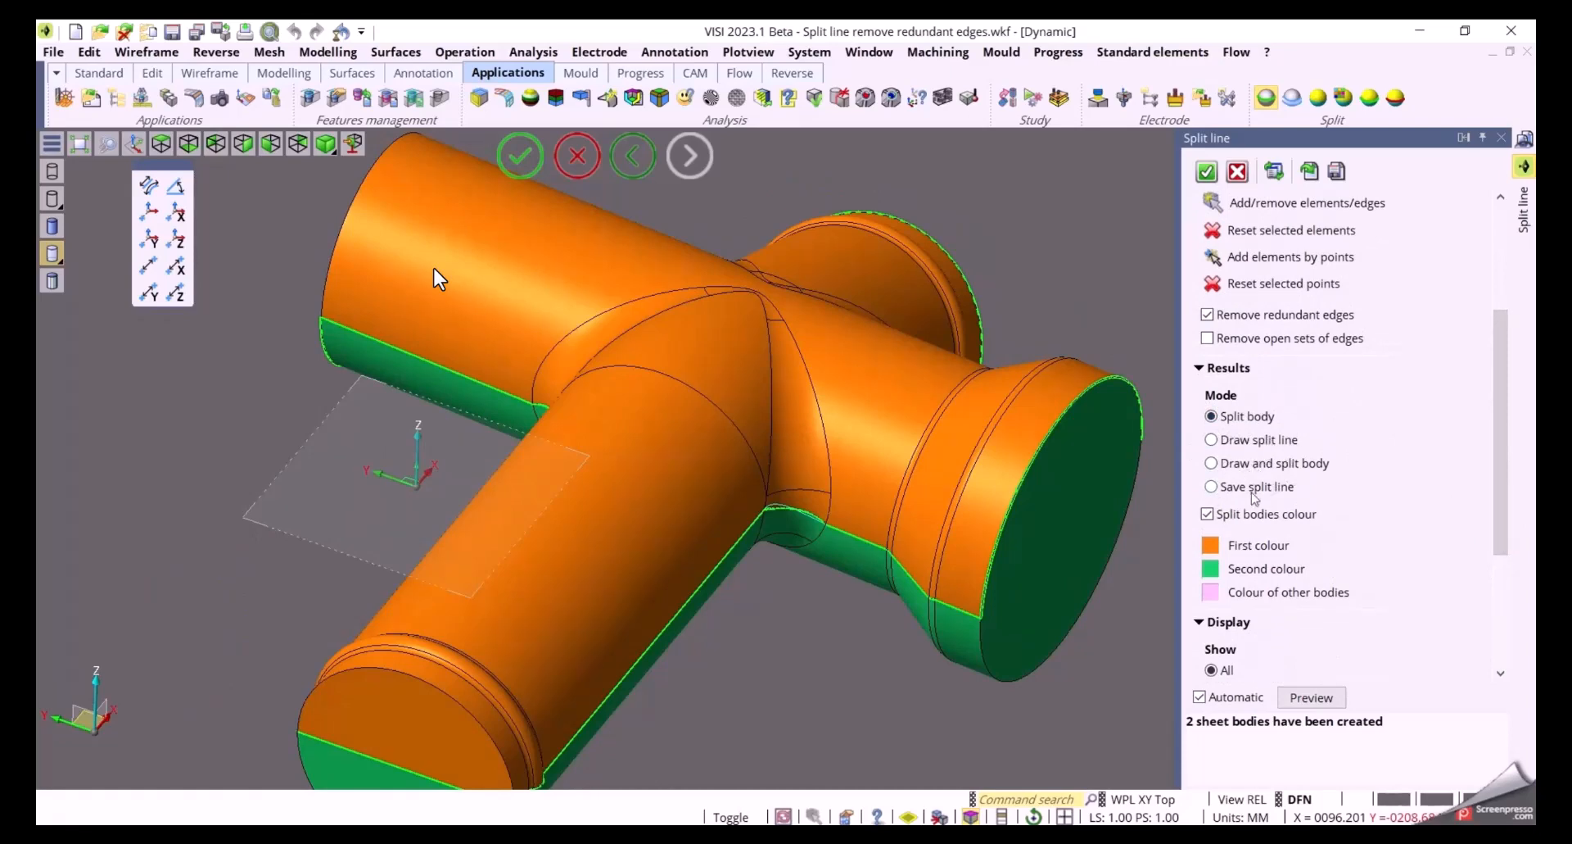
pyautogui.click(1213, 487)
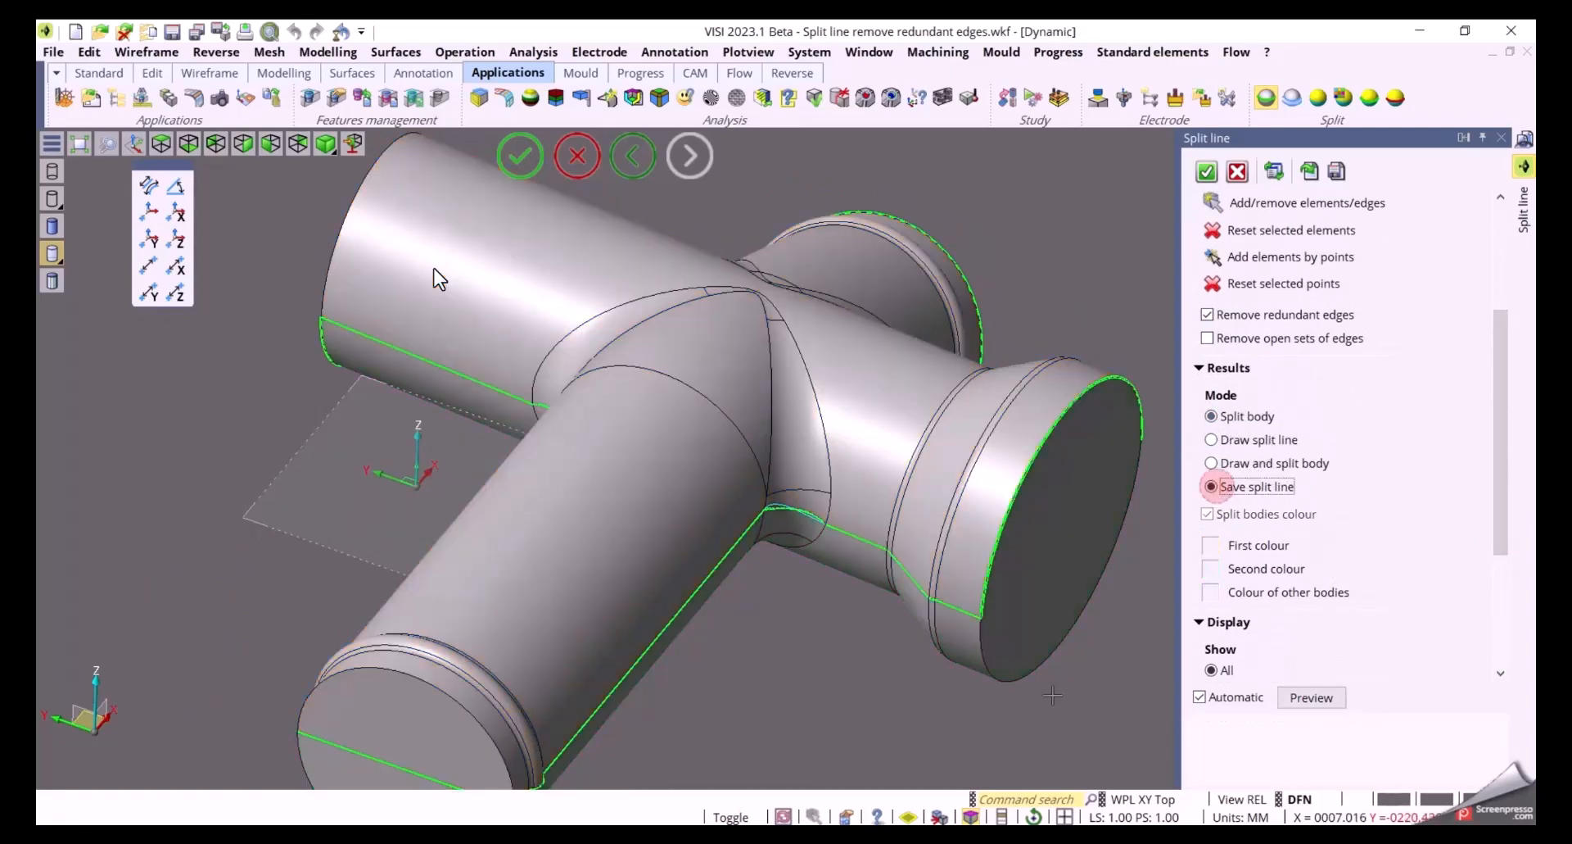
pyautogui.click(1208, 171)
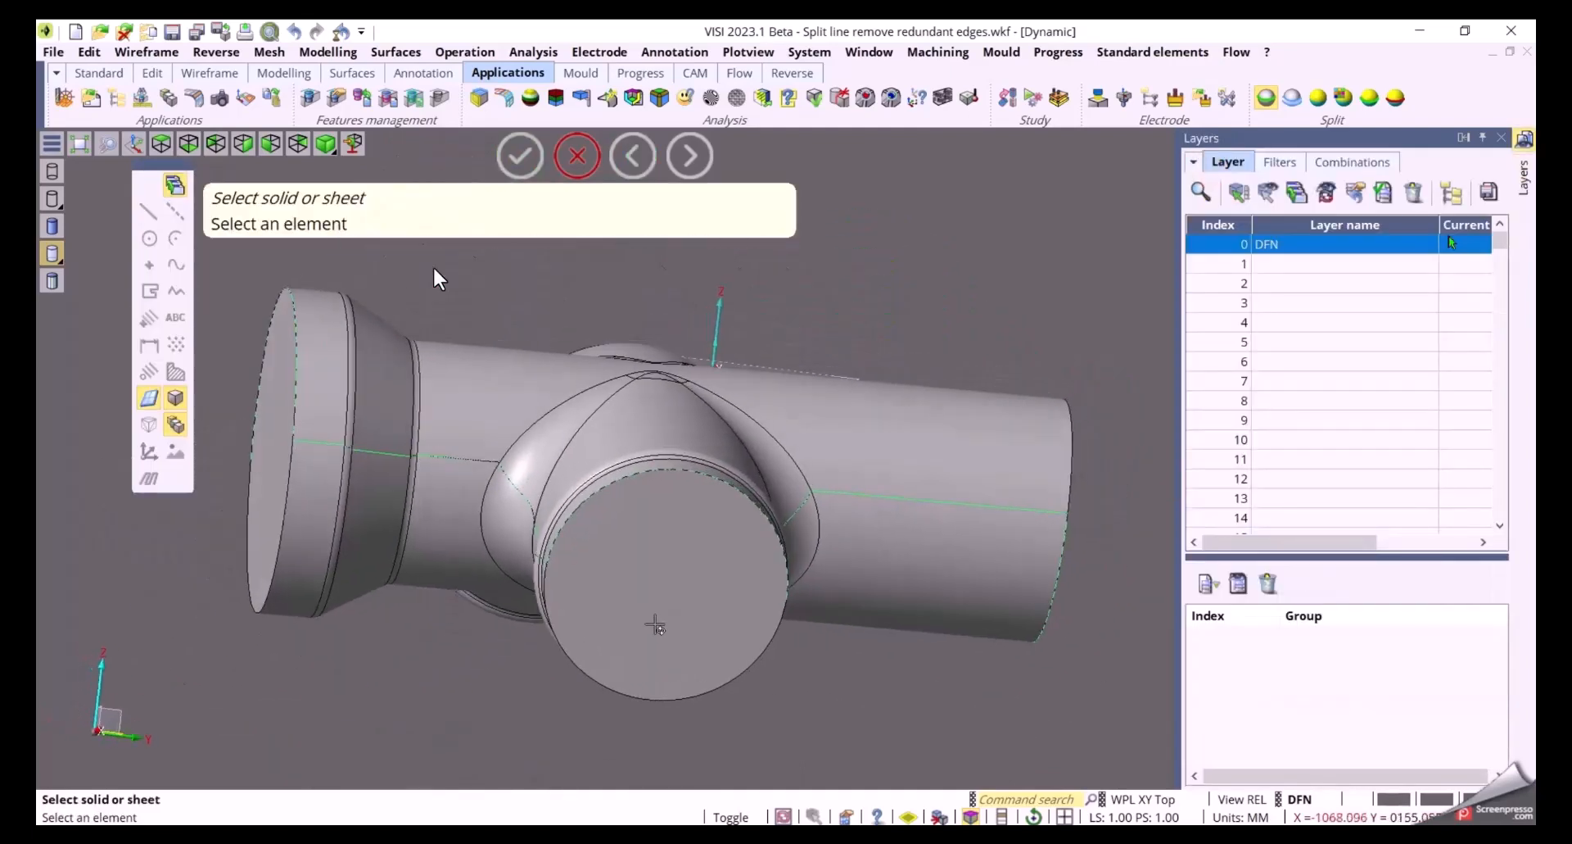
# Restart Split line on the pipe body and confirm the direction to edit the saved split line
pyautogui.moveTo(655, 624); pyautogui.dragTo(1000, 619, button='middle')
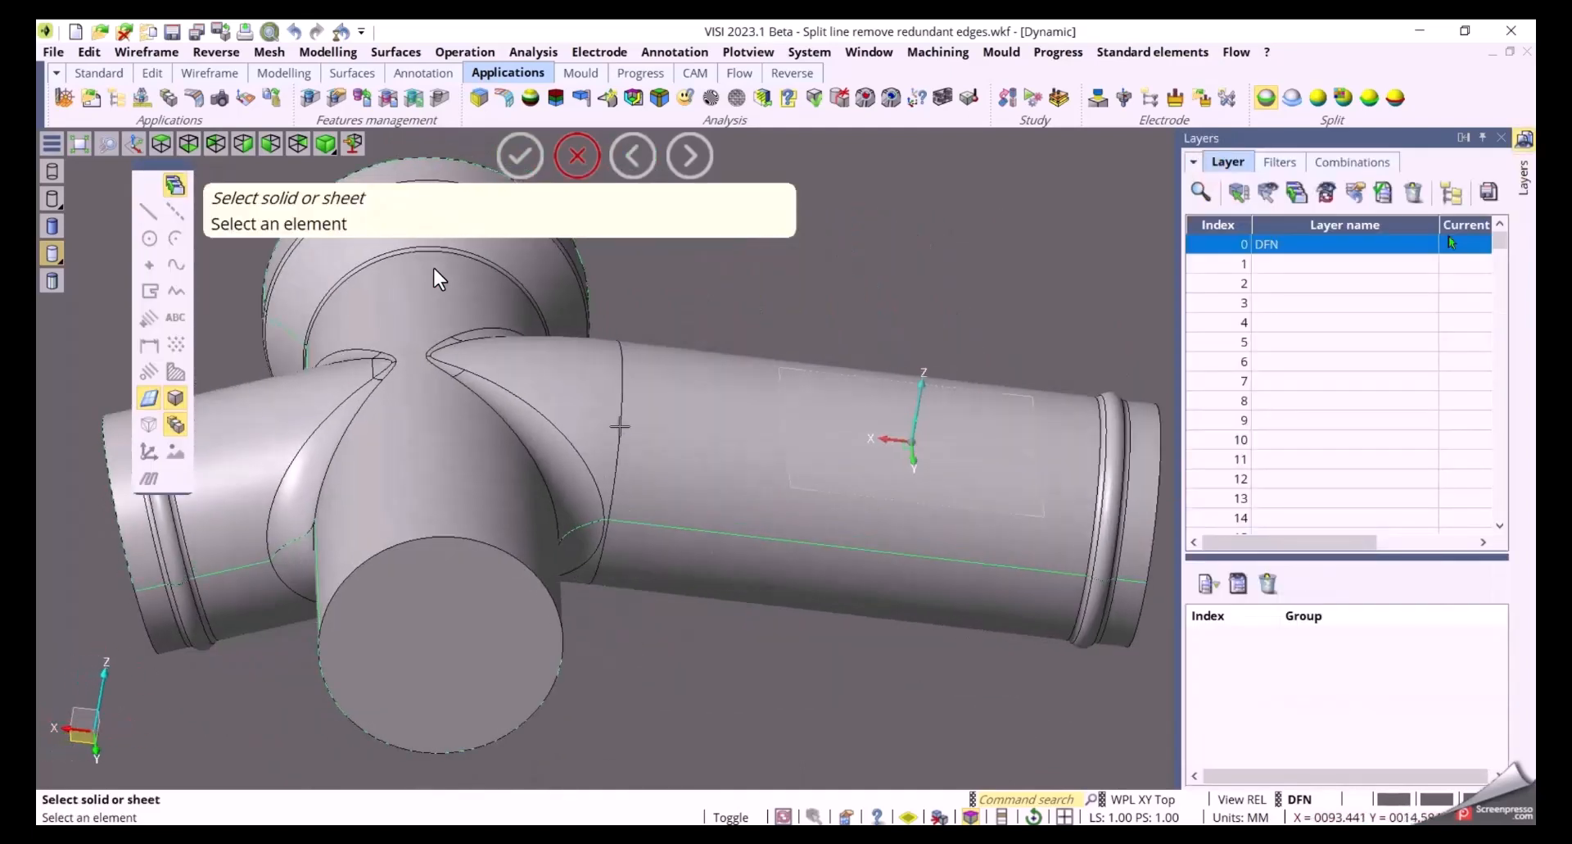
pyautogui.click(619, 425)
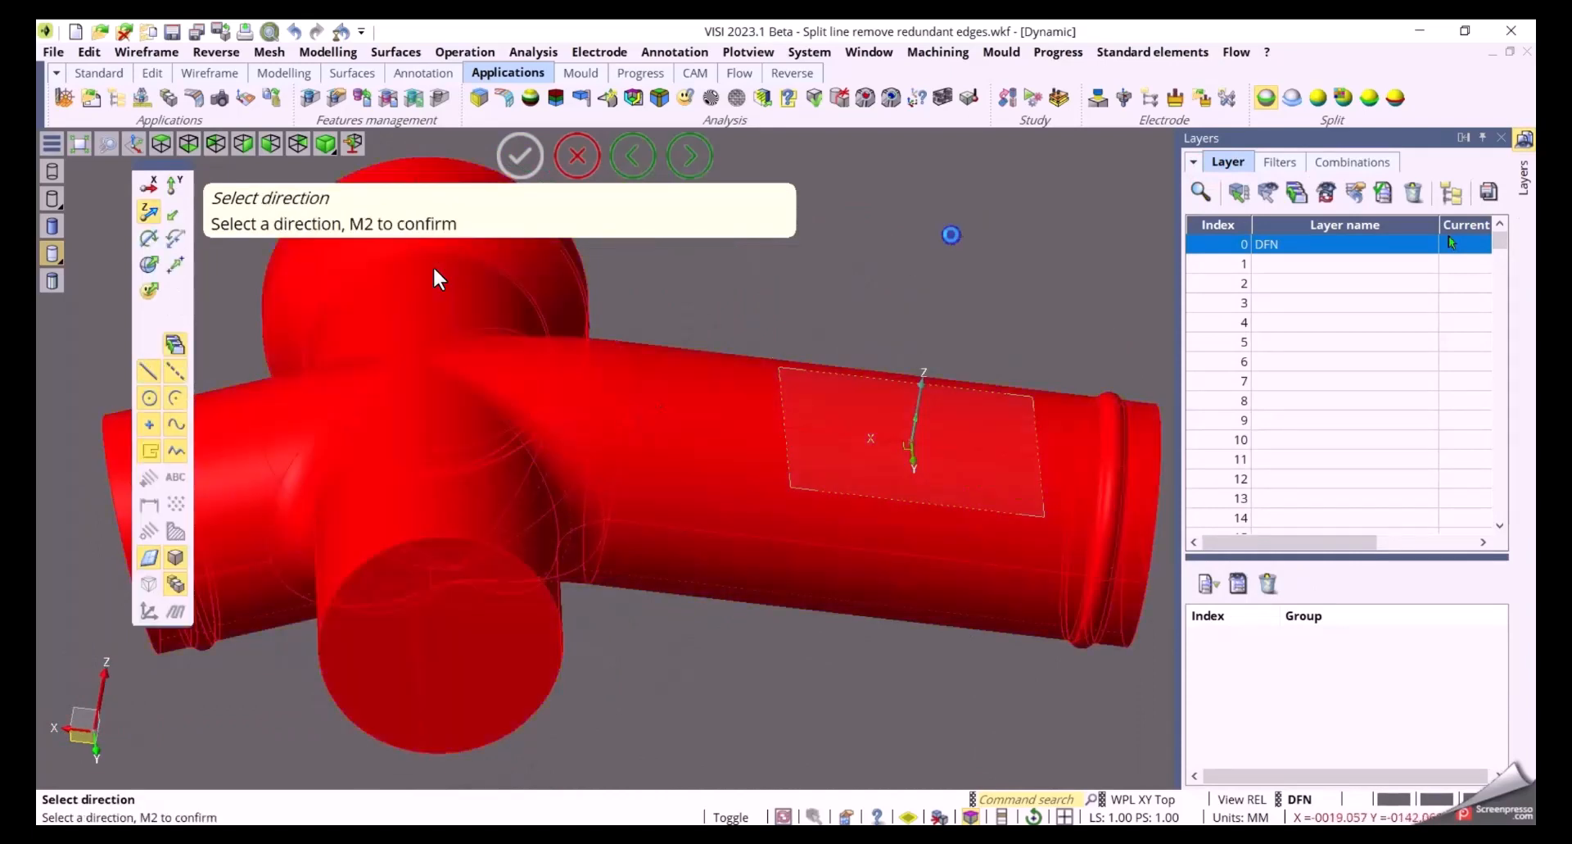
pyautogui.middleClick(950, 235)
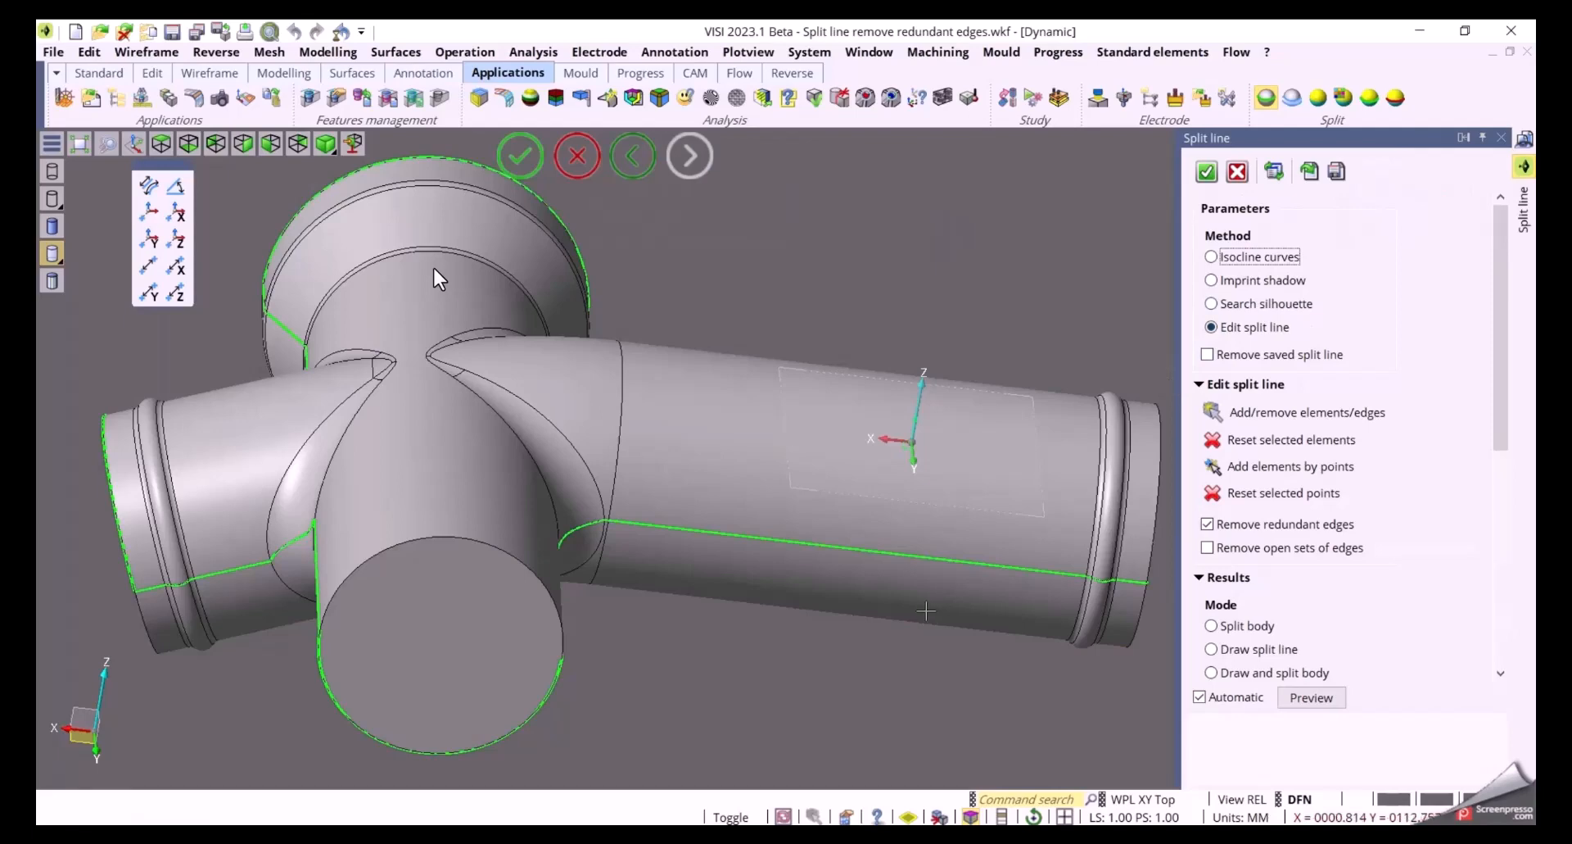
# Toggle an edge at the junction blend with Add/remove elements/edges to adjust the split line
pyautogui.moveTo(925, 610); pyautogui.dragTo(1047, 620, button='middle')
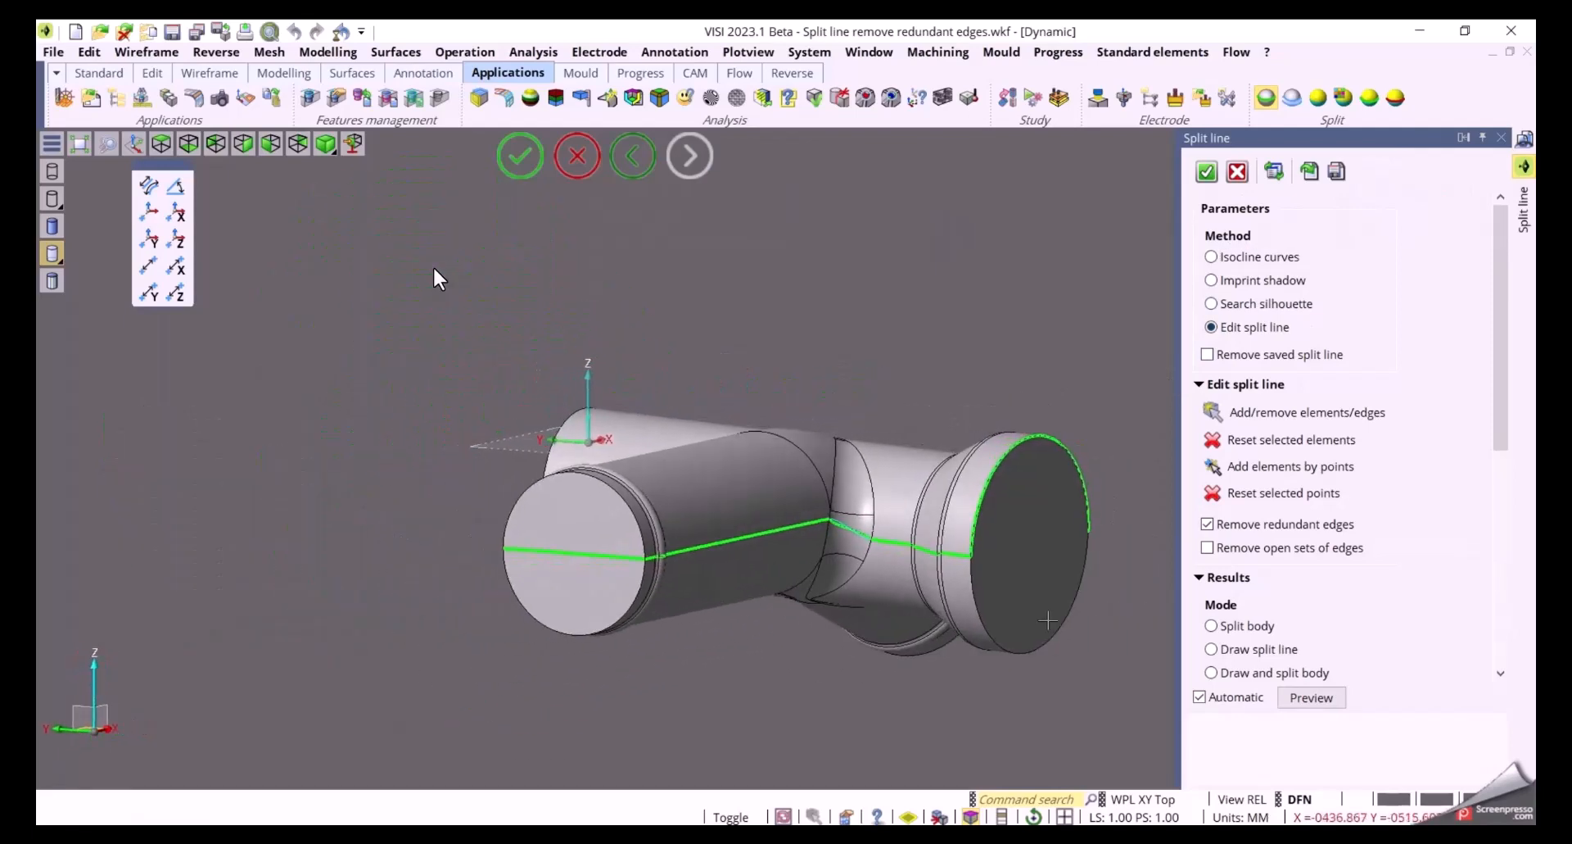
pyautogui.scroll(5, 855, 521)
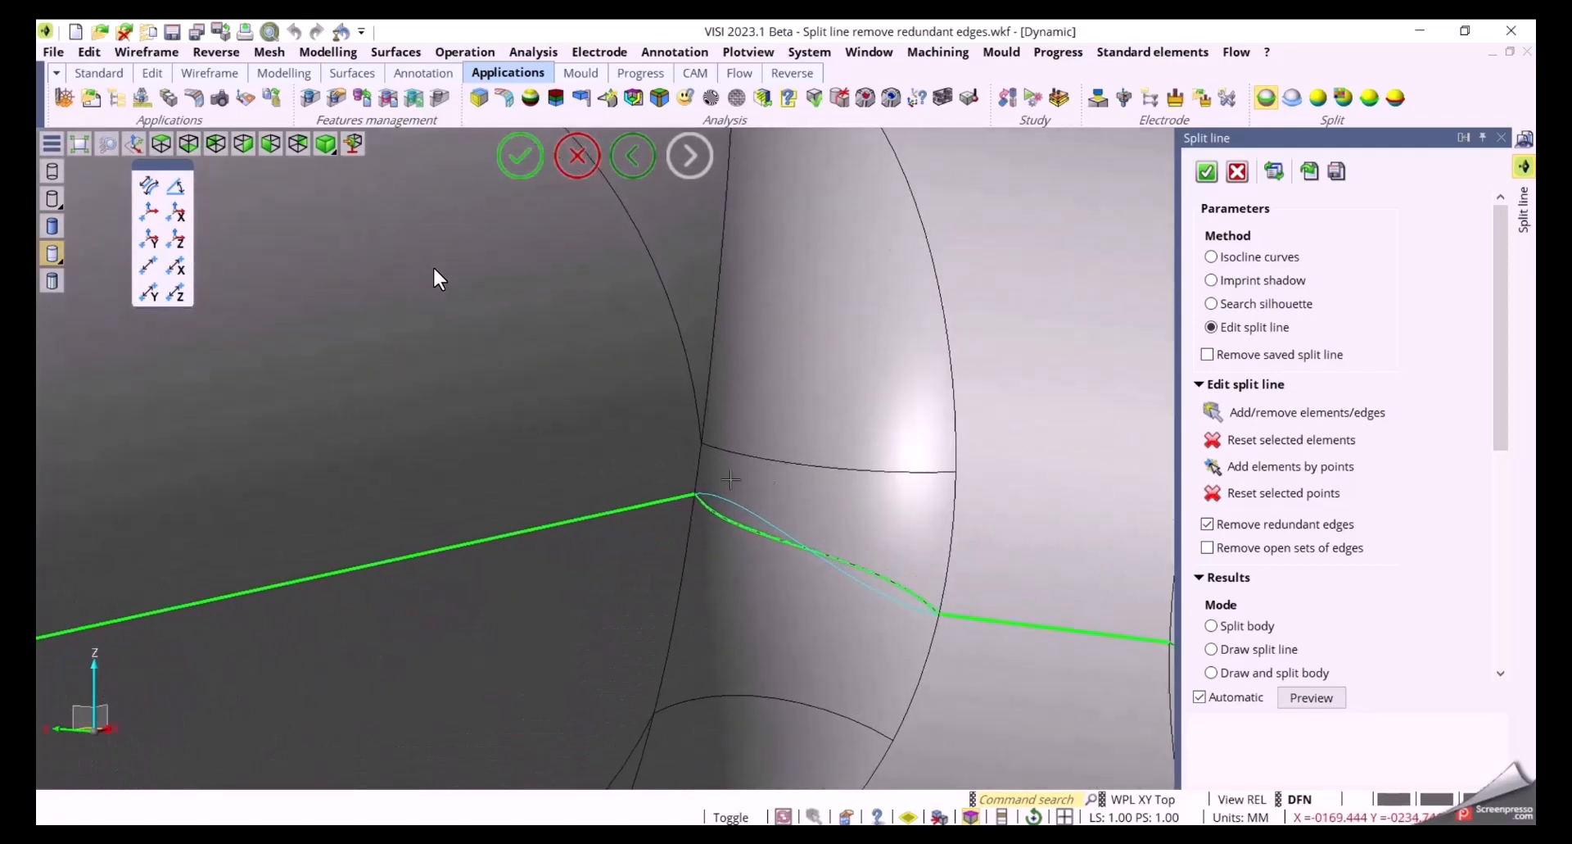
pyautogui.click(1214, 412)
pyautogui.click(752, 507)
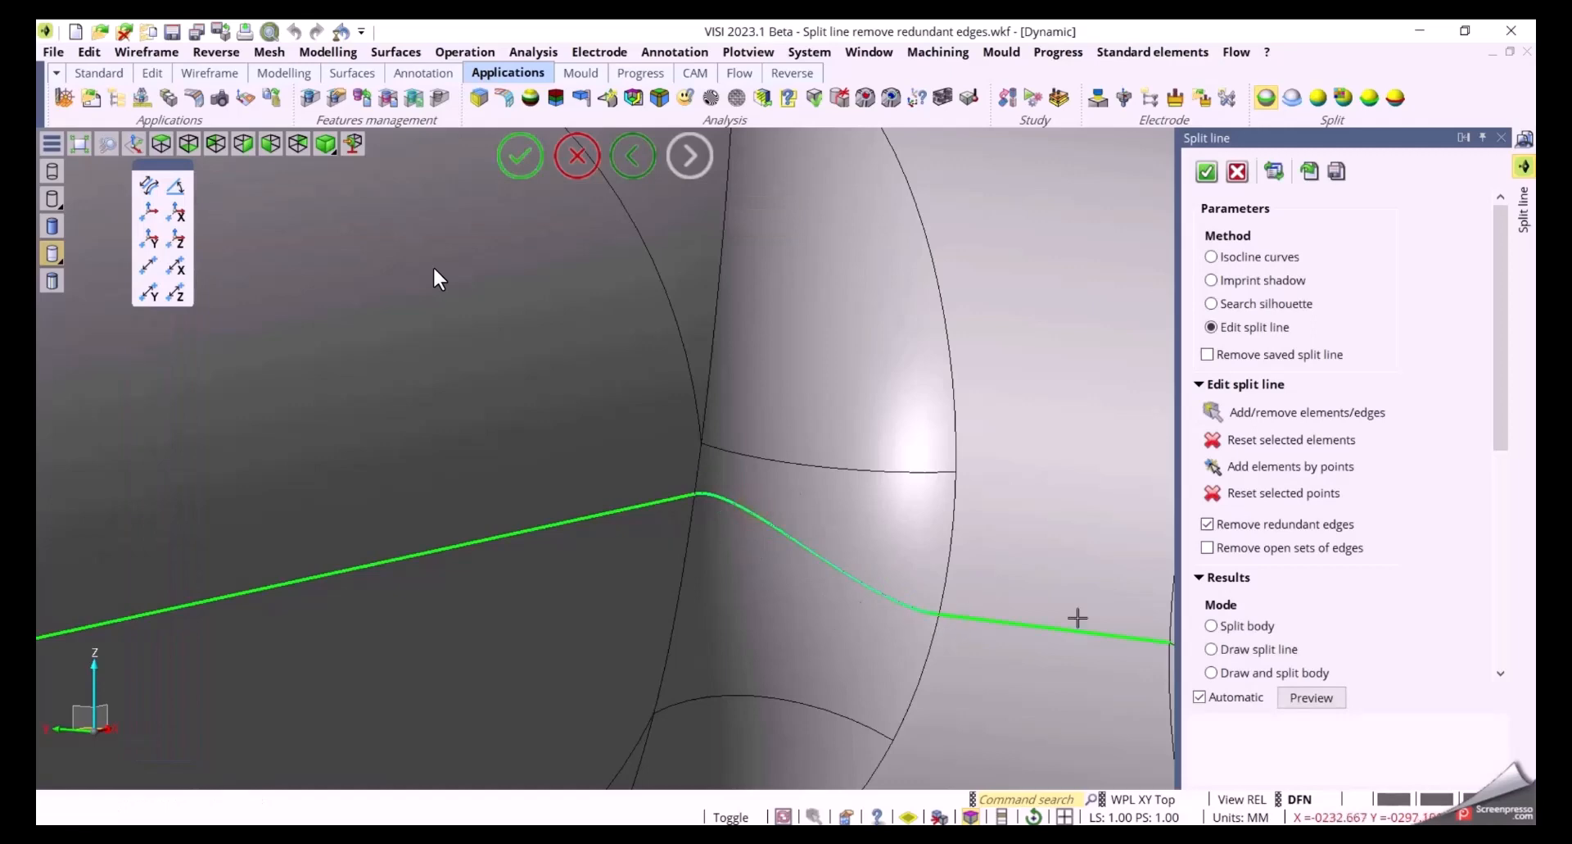
# Switch Remove redundant edges off and on again, then set the result mode to Split body
pyautogui.click(1228, 528)
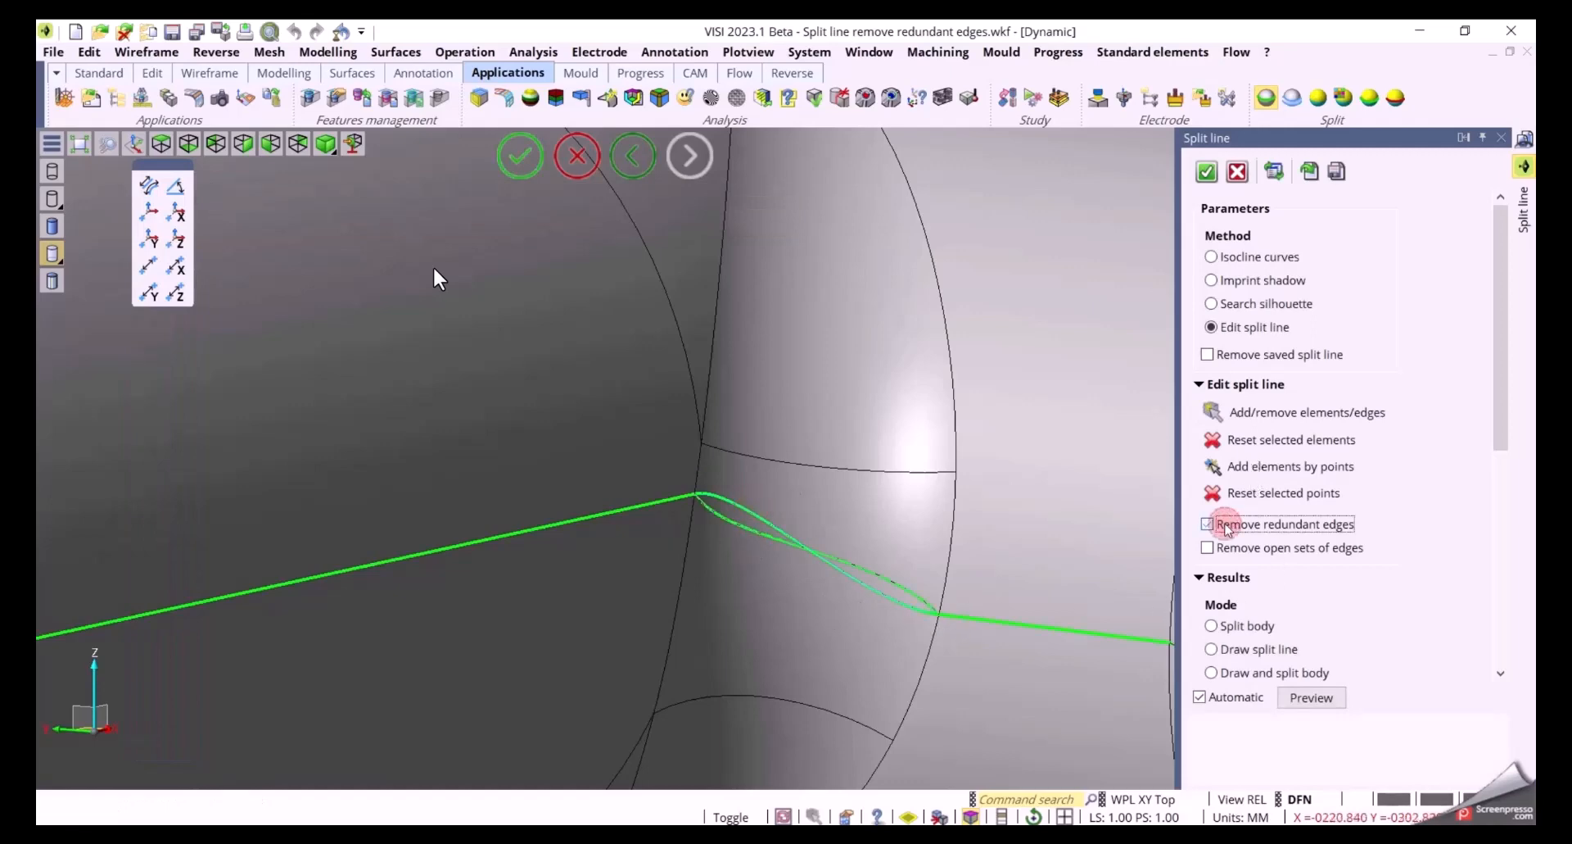
pyautogui.click(1207, 524)
pyautogui.scroll(-5, 699, 519)
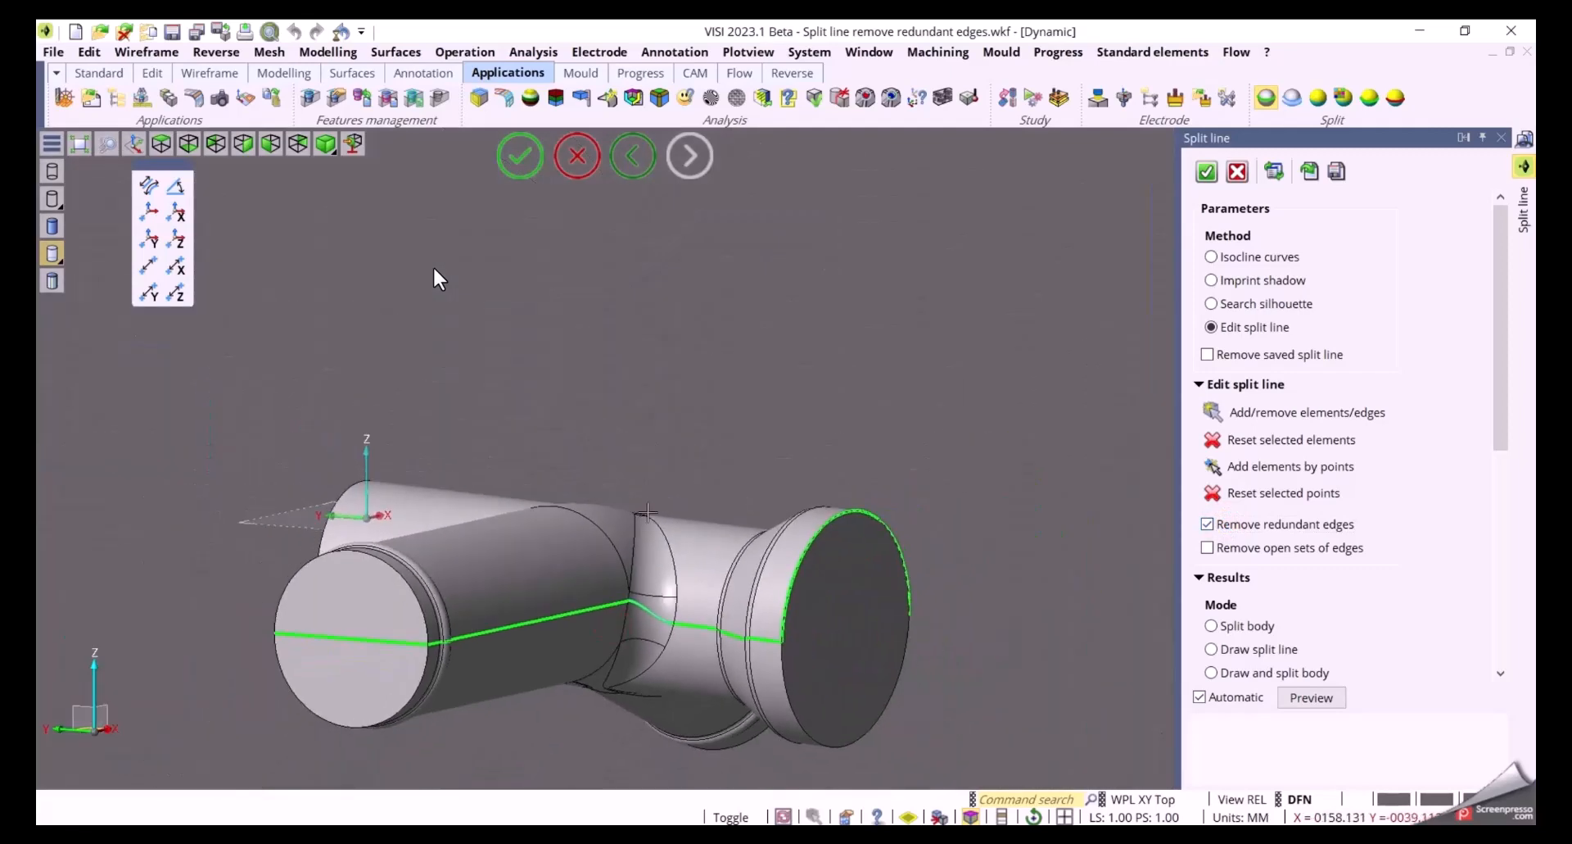
pyautogui.moveTo(699, 519); pyautogui.dragTo(897, 534, button='middle')
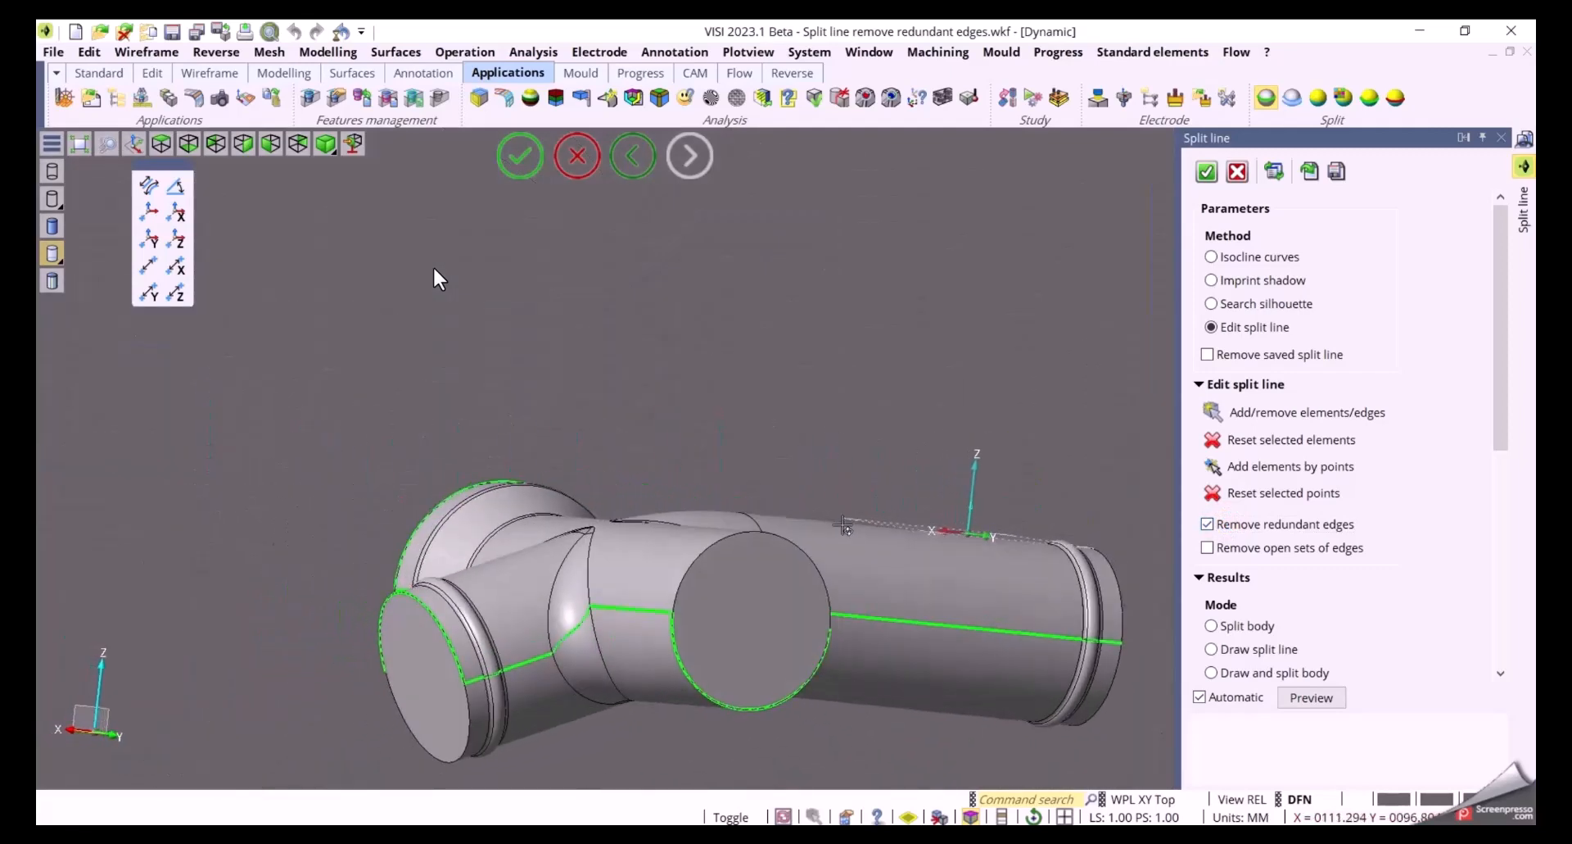
pyautogui.scroll(-3, 1502, 344)
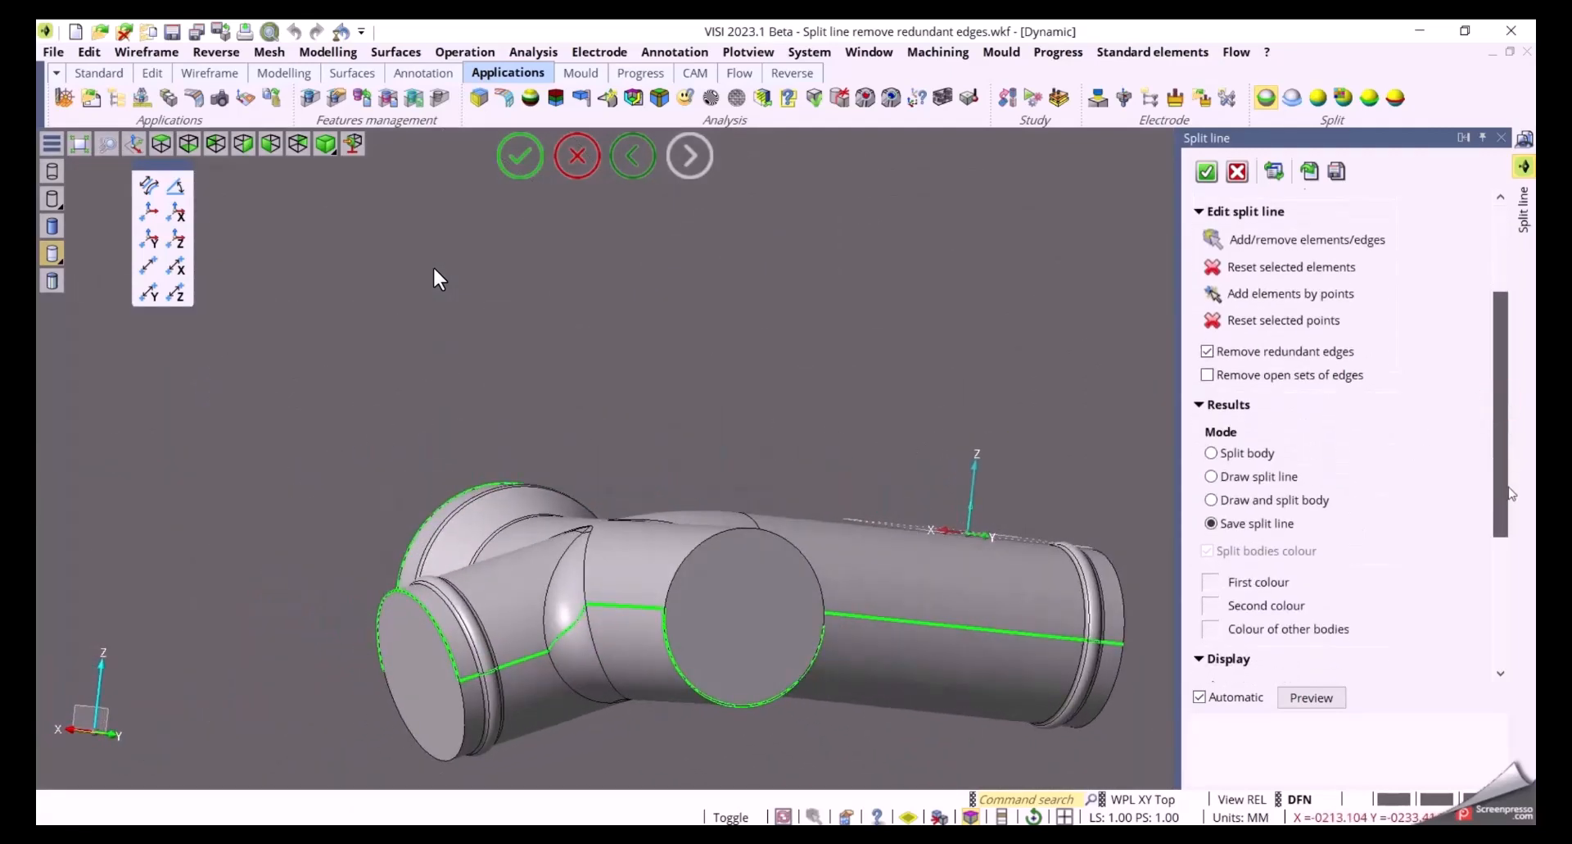
pyautogui.click(1221, 446)
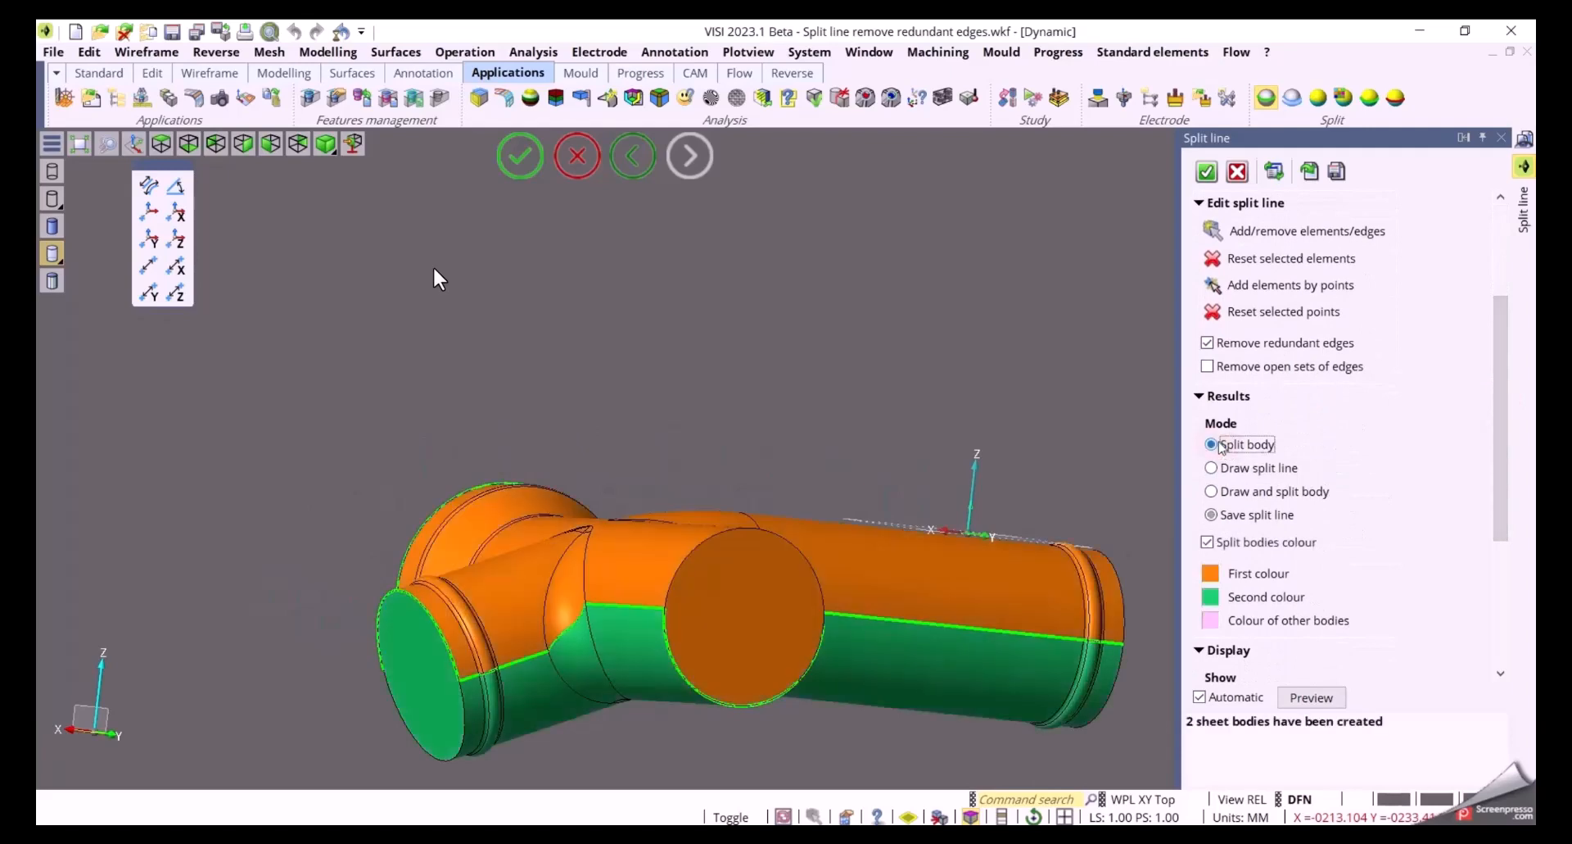
pyautogui.moveTo(1079, 465); pyautogui.dragTo(969, 454, button='middle')
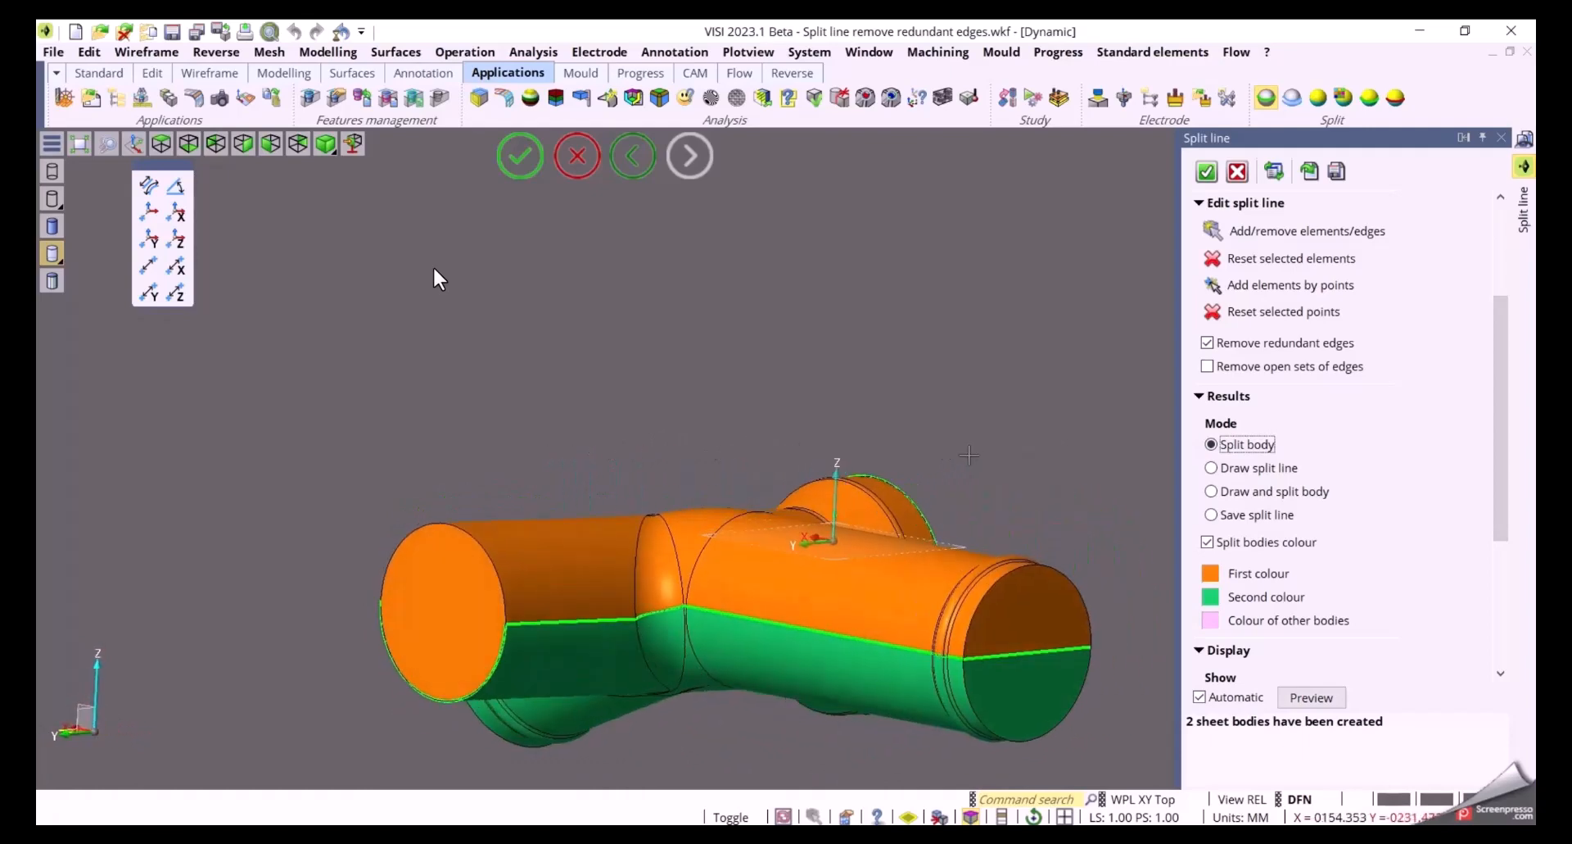
pyautogui.rightClick(932, 375)
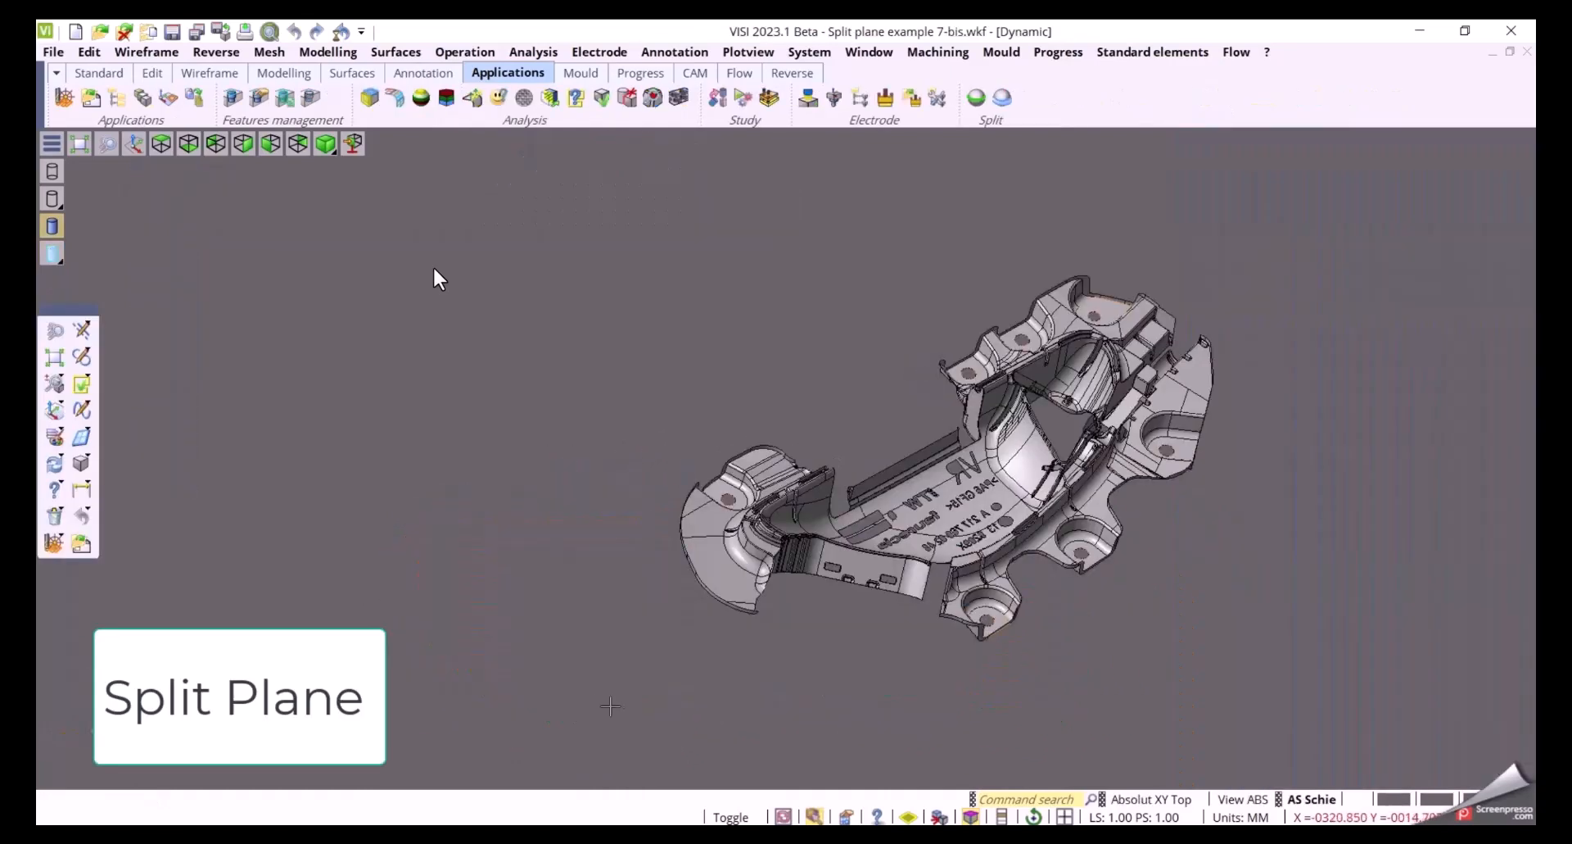
# In the split plane example part, start Split plane and pick the part's peripheral edge
pyautogui.moveTo(1174, 259); pyautogui.dragTo(1089, 250, button='middle')
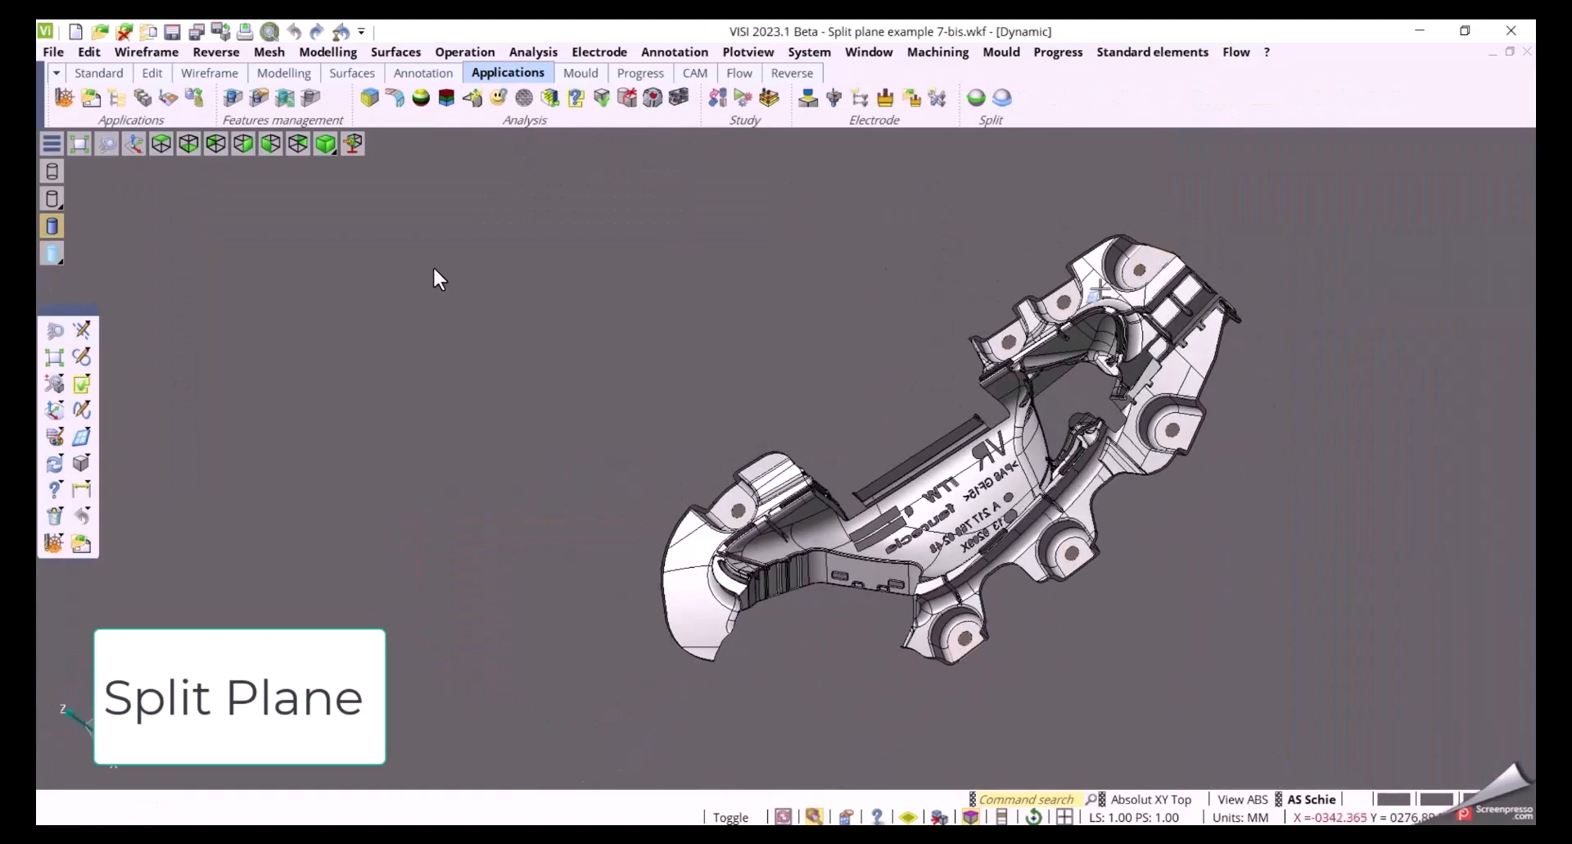
pyautogui.click(1003, 97)
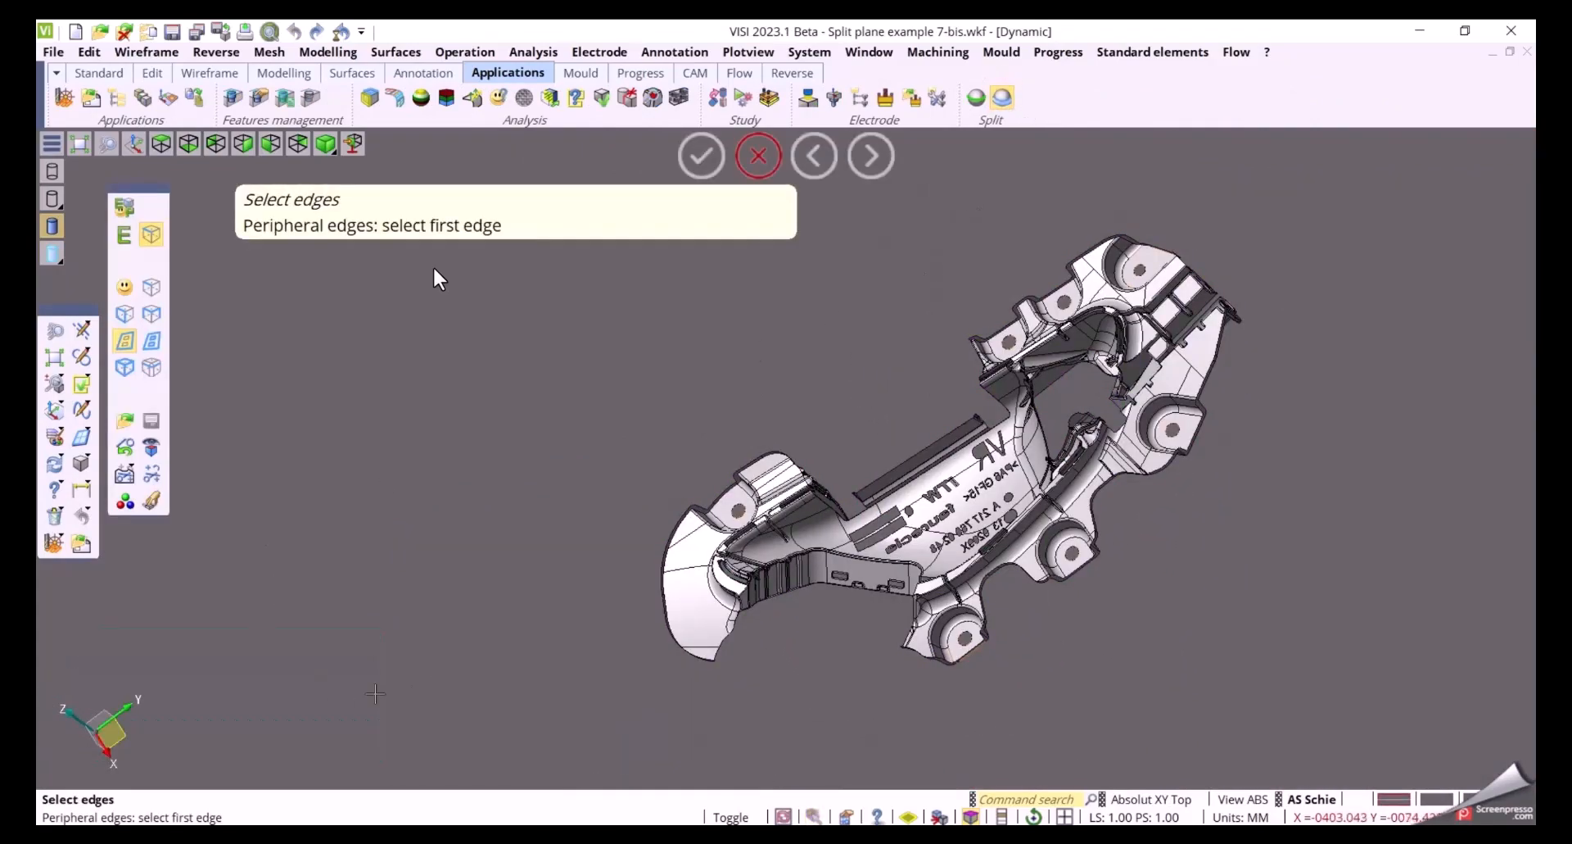
pyautogui.click(664, 594)
pyautogui.rightClick(492, 516)
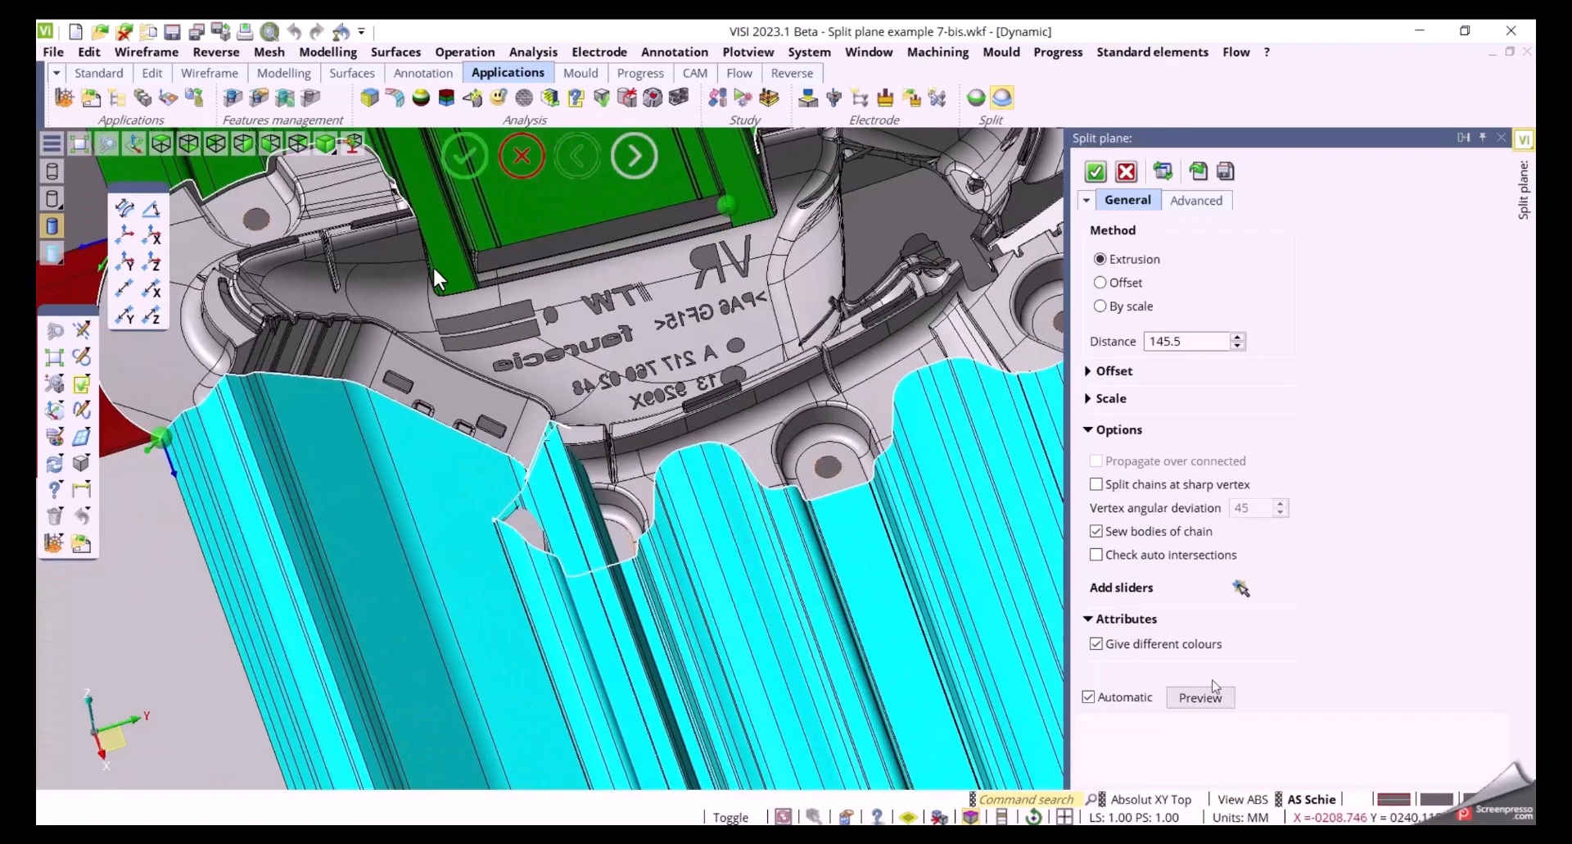
# Add sliders at points along the part's peripheral edge
pyautogui.click(1241, 589)
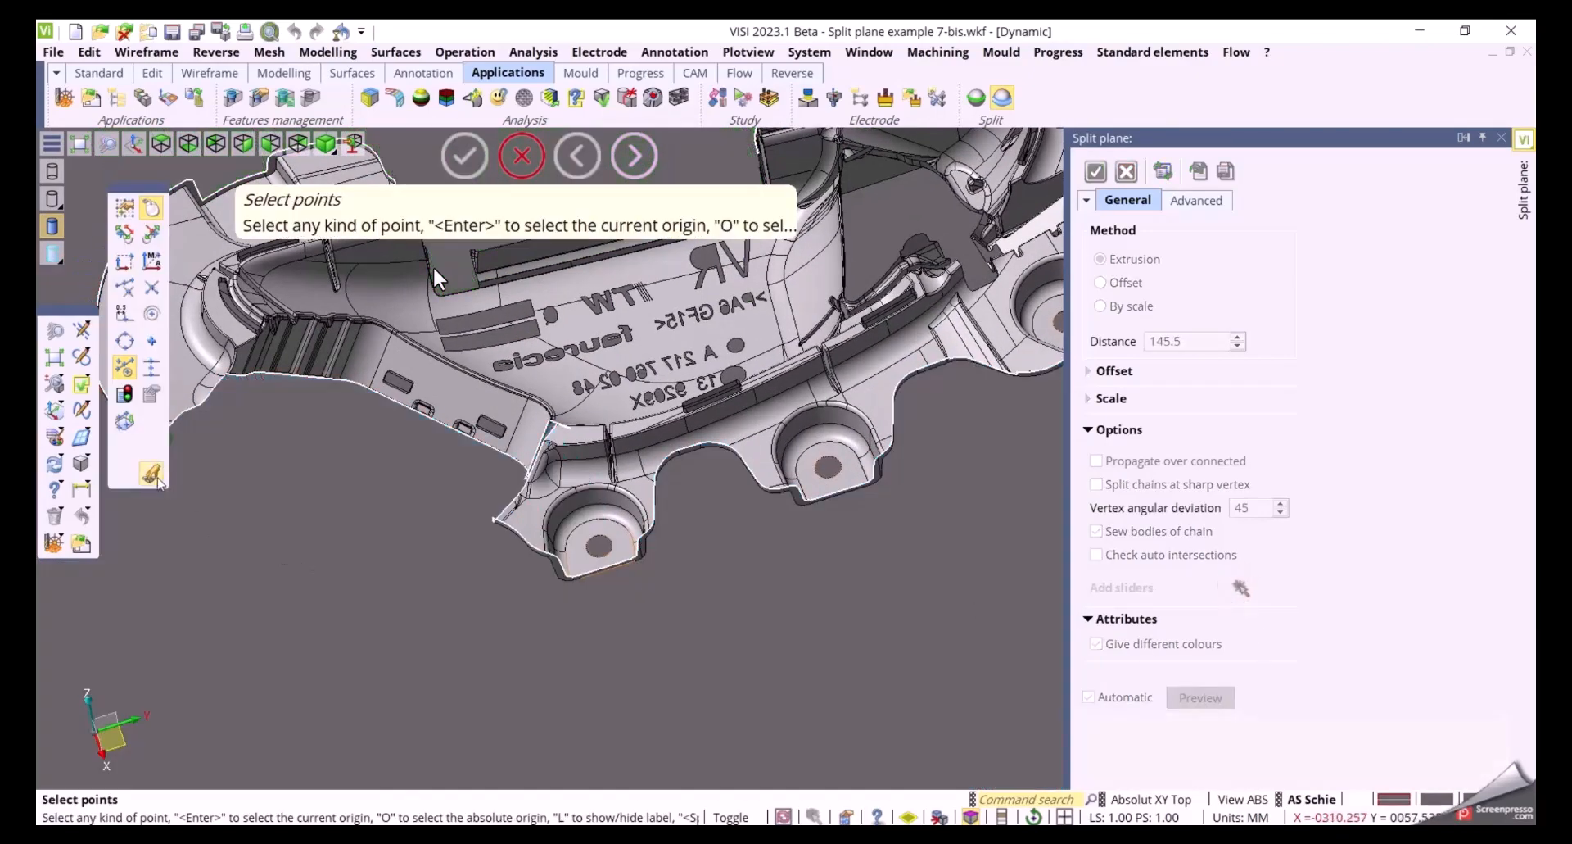
pyautogui.moveTo(505, 639); pyautogui.dragTo(479, 702, button='middle')
pyautogui.scroll(5, 473, 621)
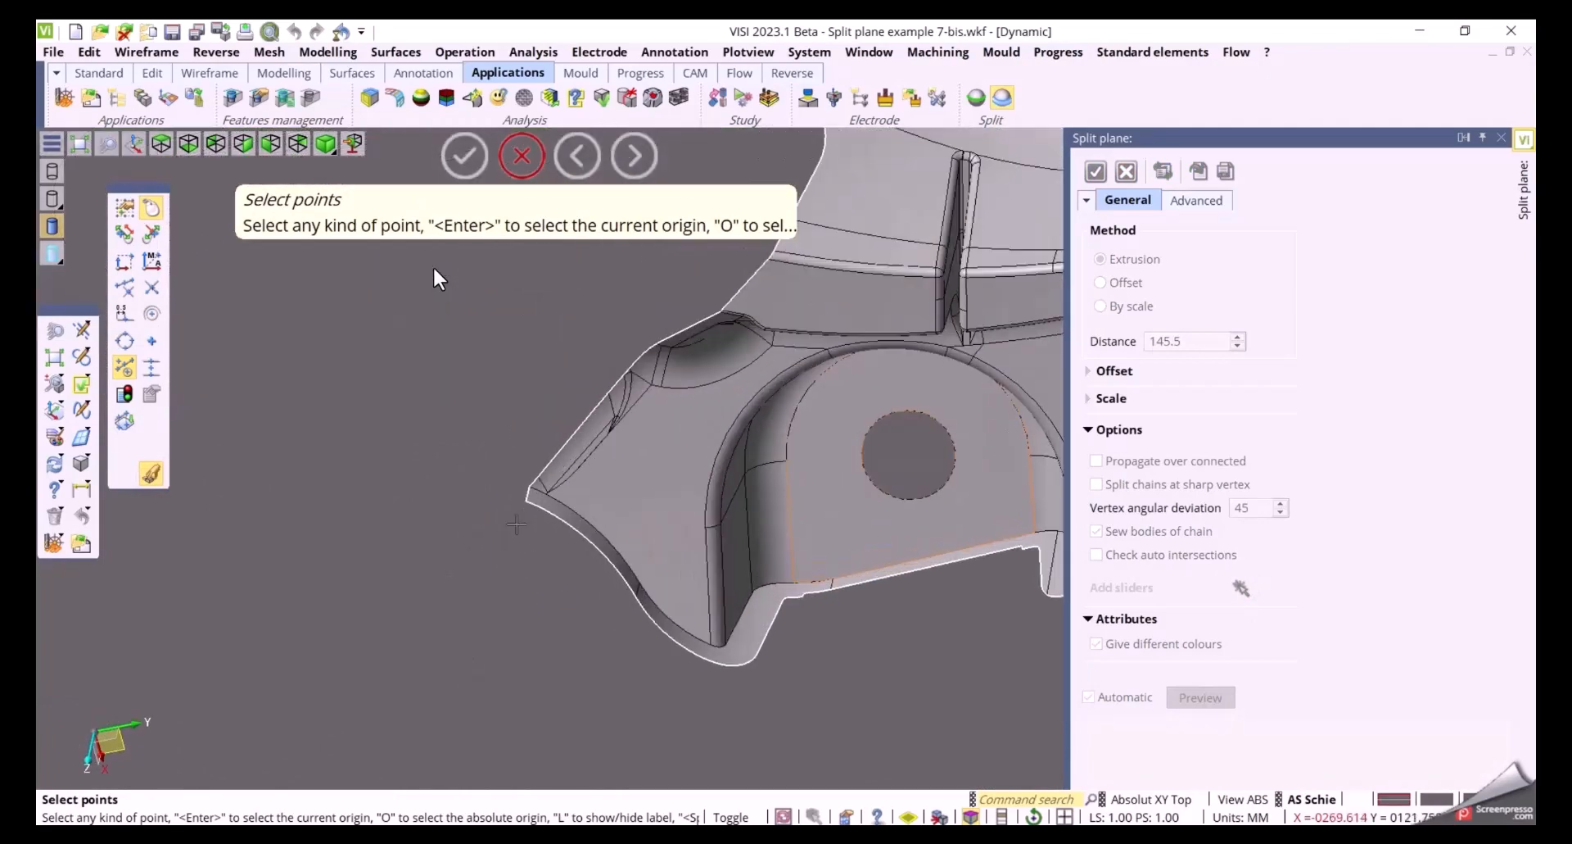
pyautogui.scroll(-5, 428, 577)
pyautogui.moveTo(747, 694); pyautogui.dragTo(870, 649, button='middle')
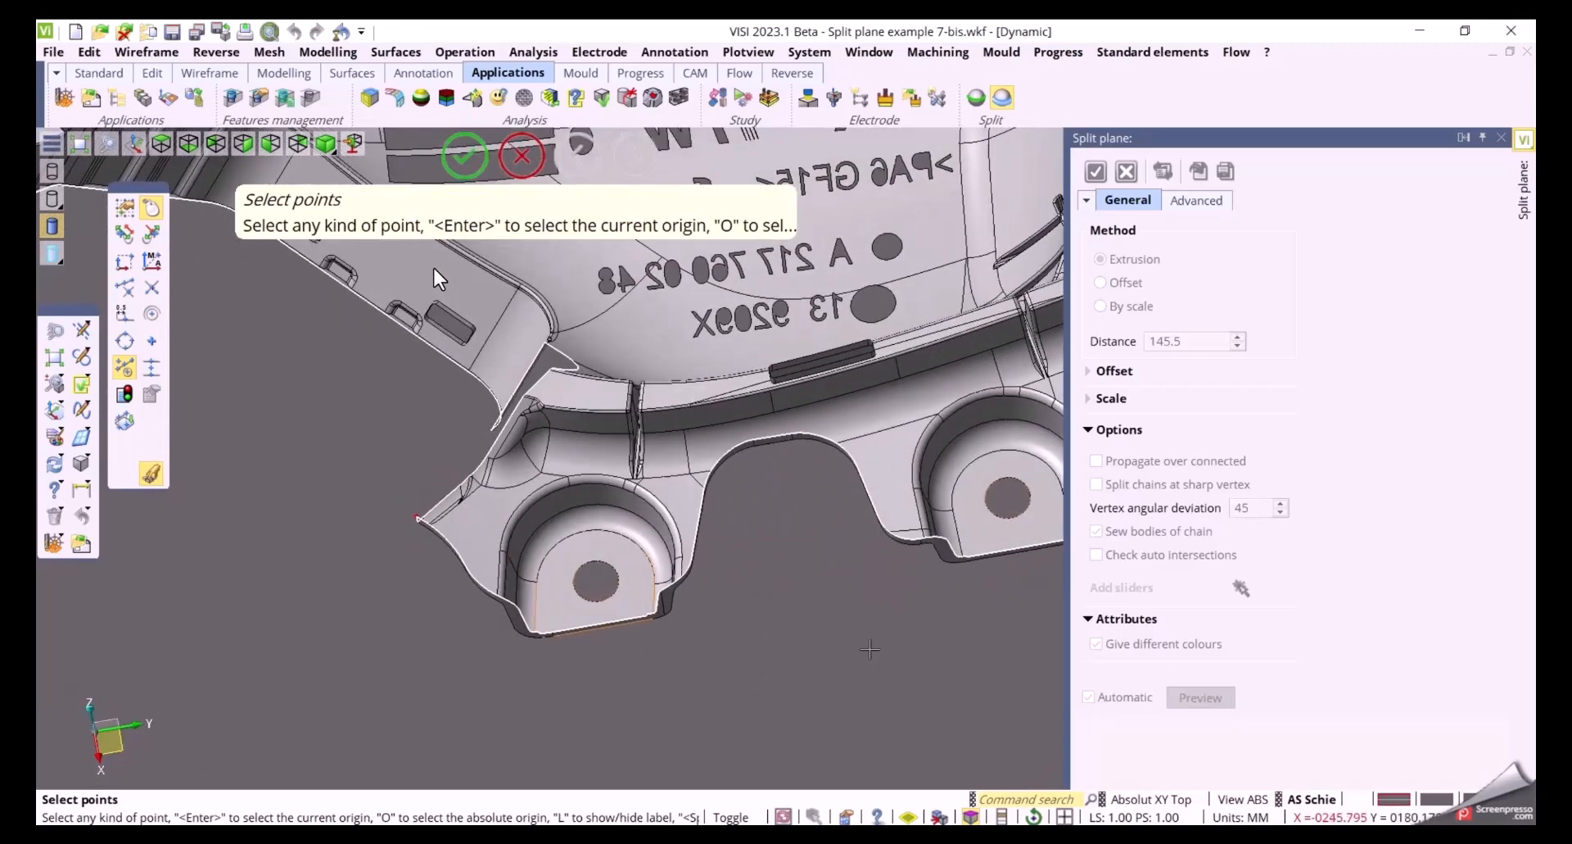
pyautogui.click(921, 538)
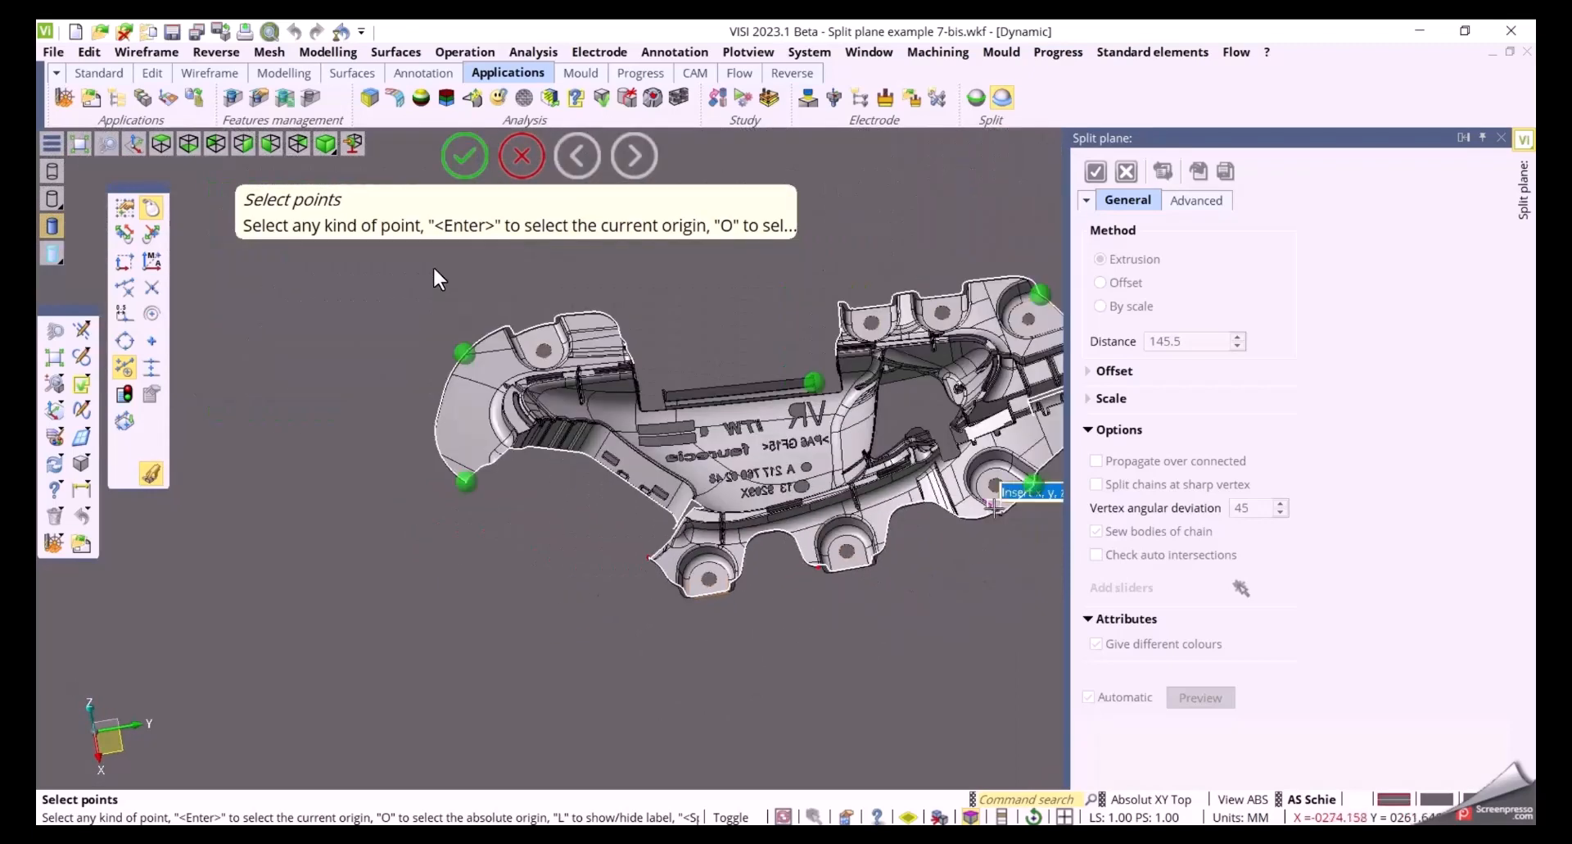
pyautogui.click(993, 506)
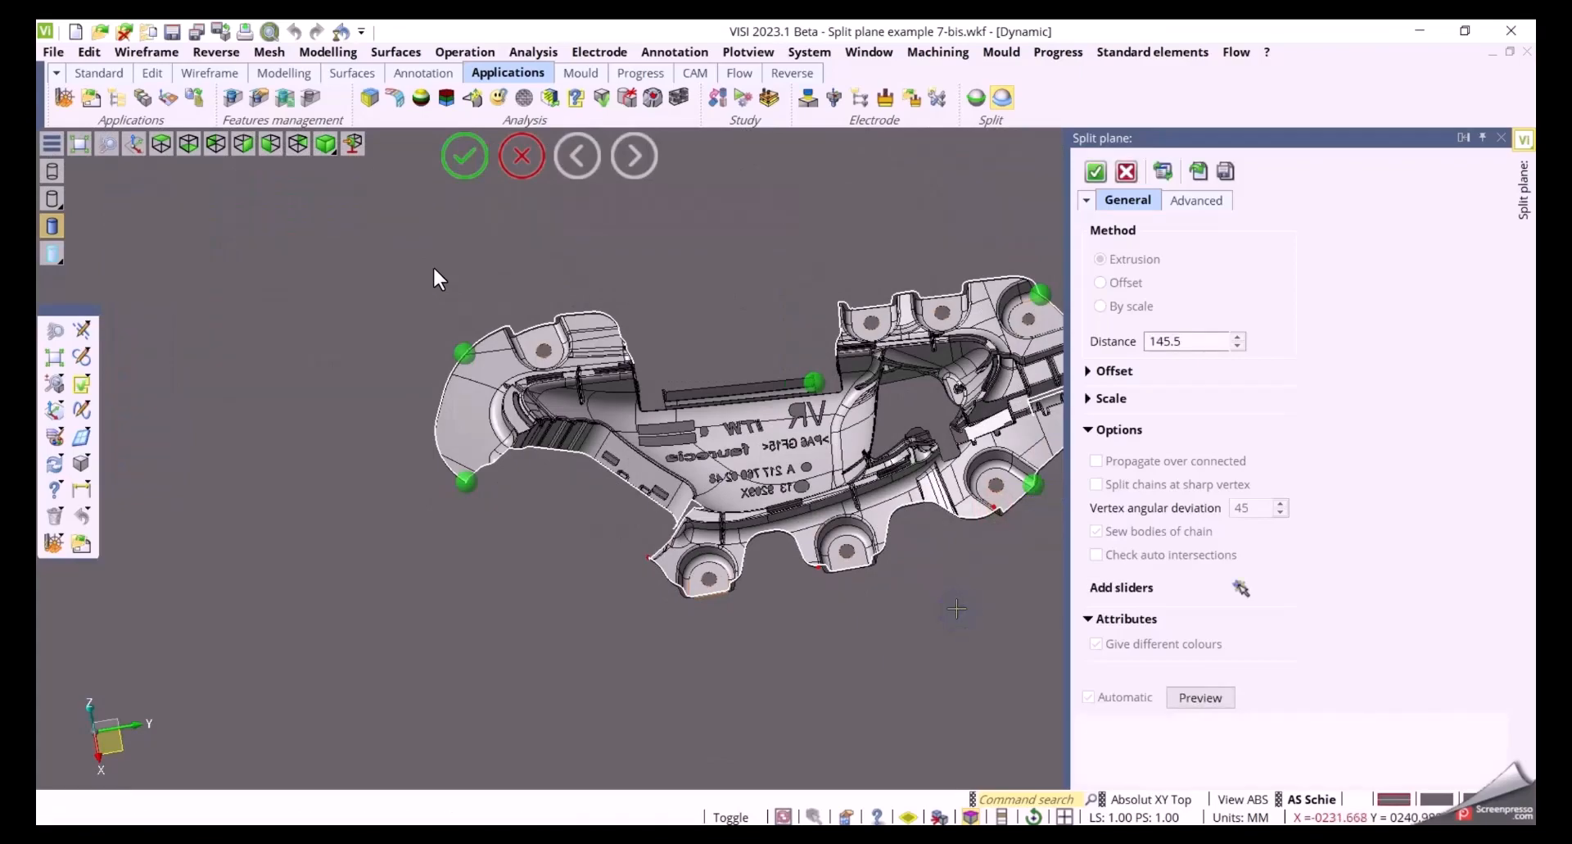
# Set the direction of the slider at the cyan surface's end by picking an edge on the part
pyautogui.moveTo(682, 626); pyautogui.dragTo(666, 669, button='middle')
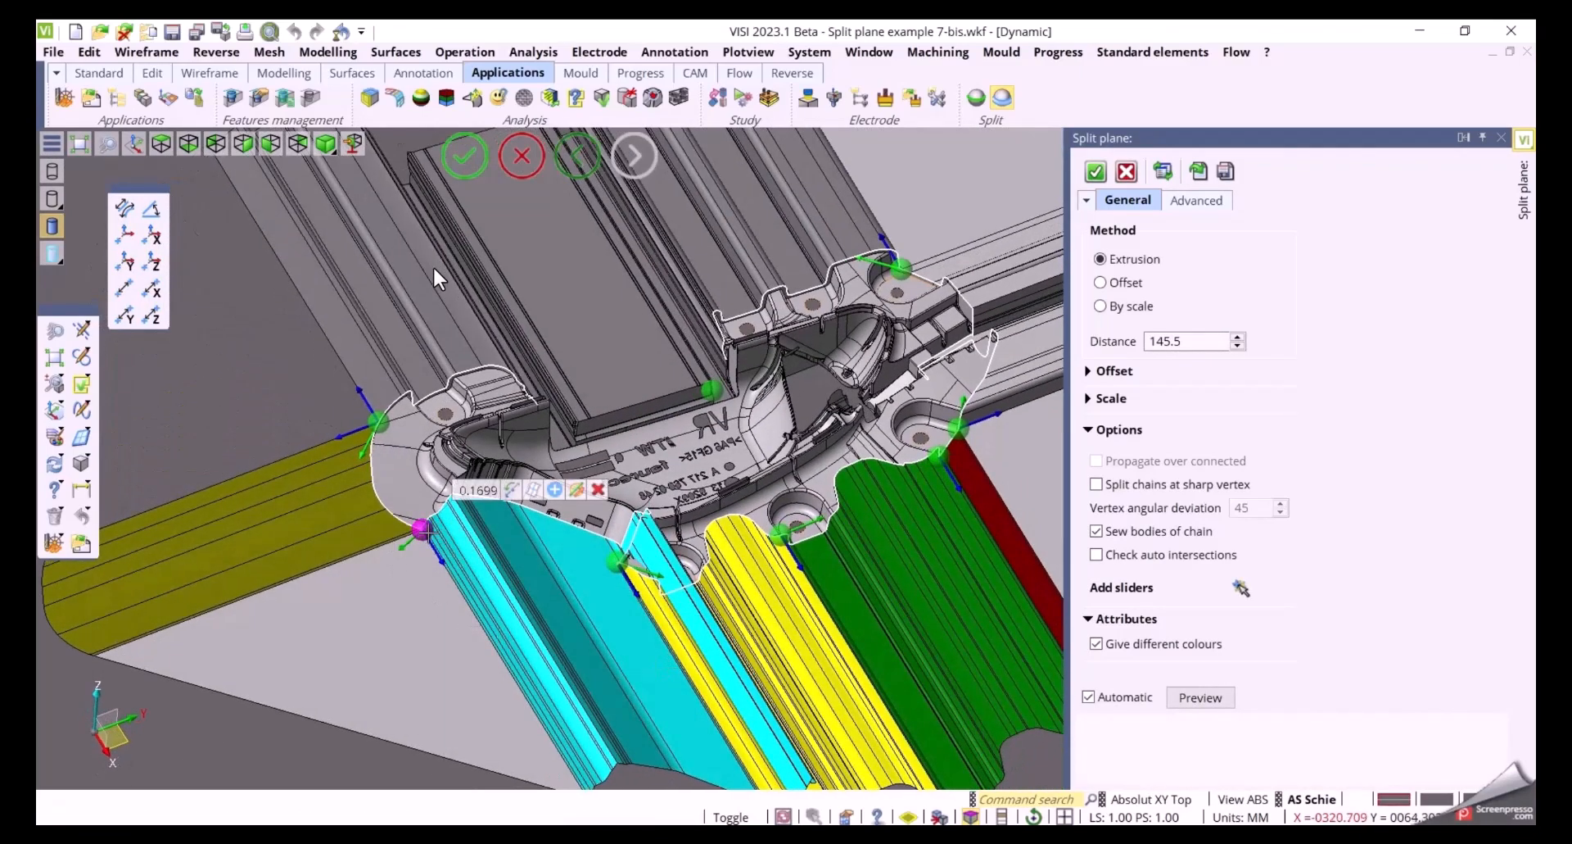
pyautogui.moveTo(534, 494); pyautogui.dragTo(265, 625, button='middle')
pyautogui.scroll(5, 524, 516)
pyautogui.moveTo(355, 512)
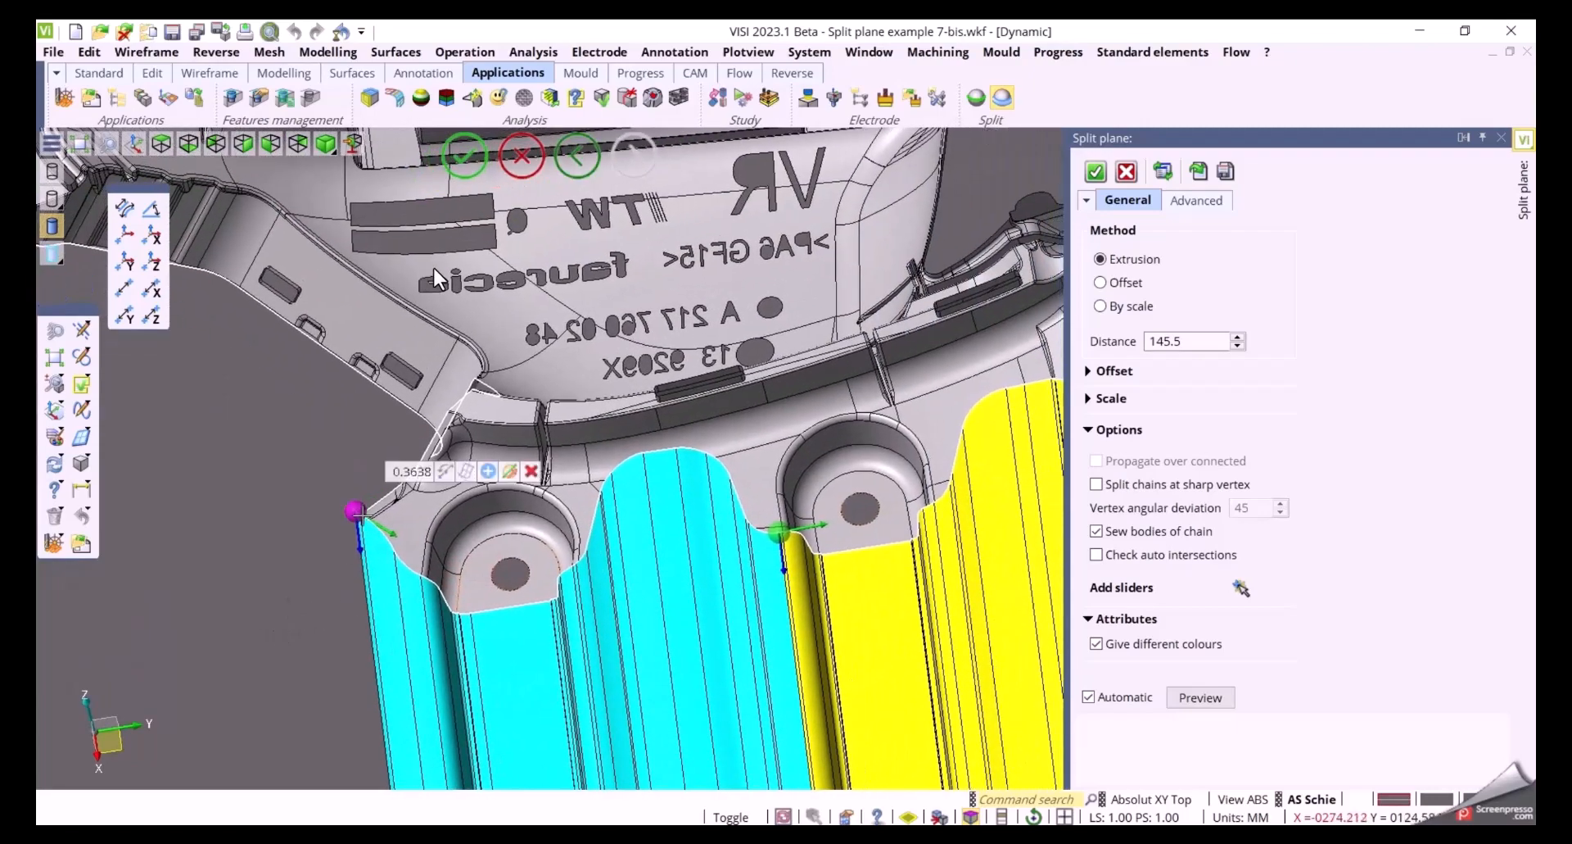
pyautogui.click(508, 471)
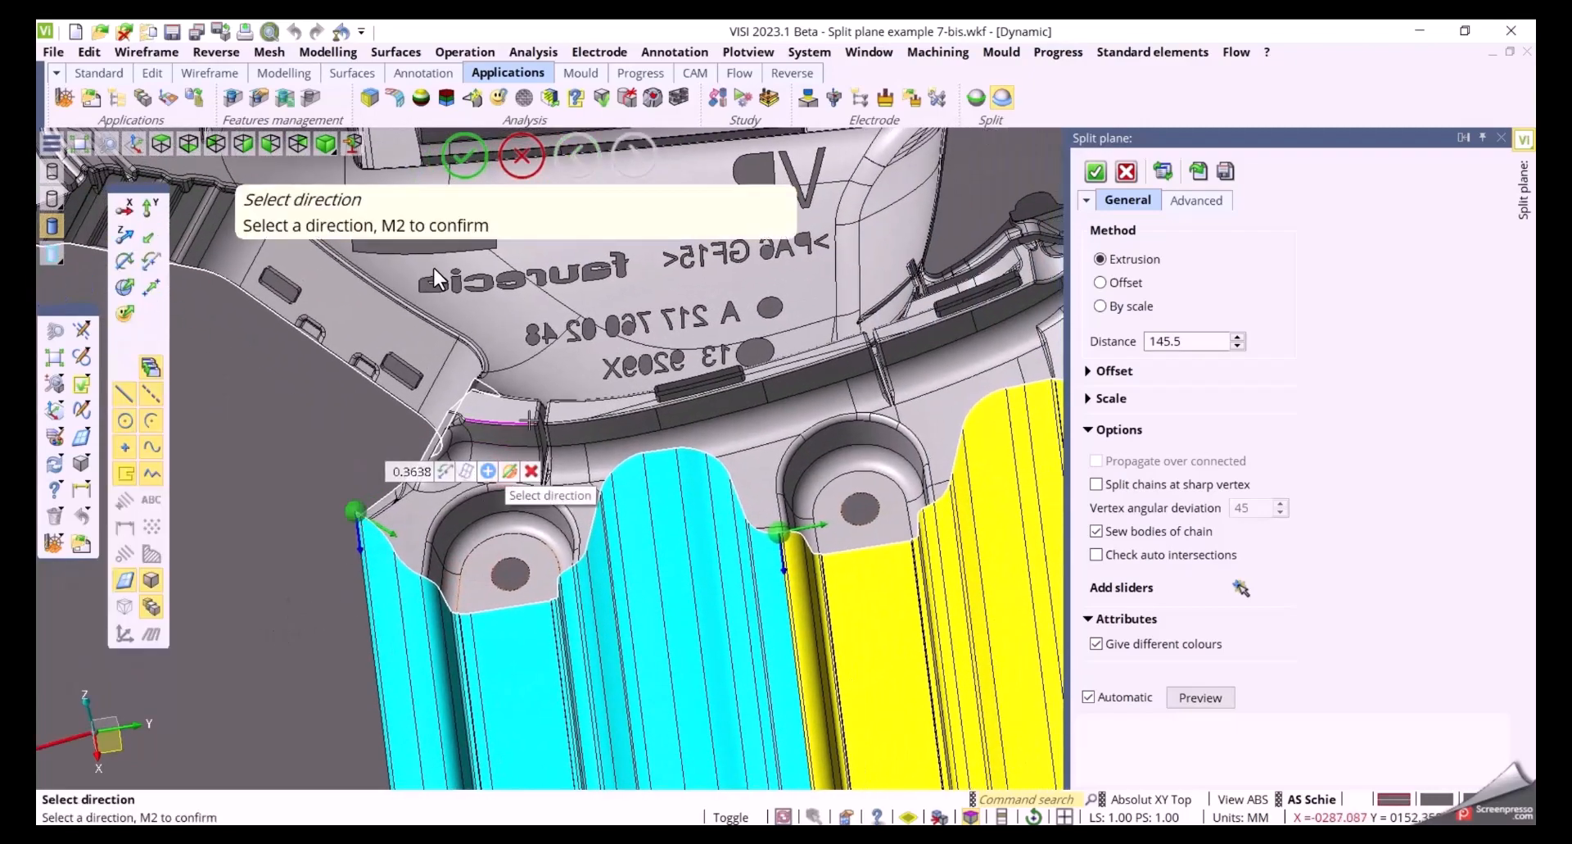
pyautogui.scroll(4, 512, 471)
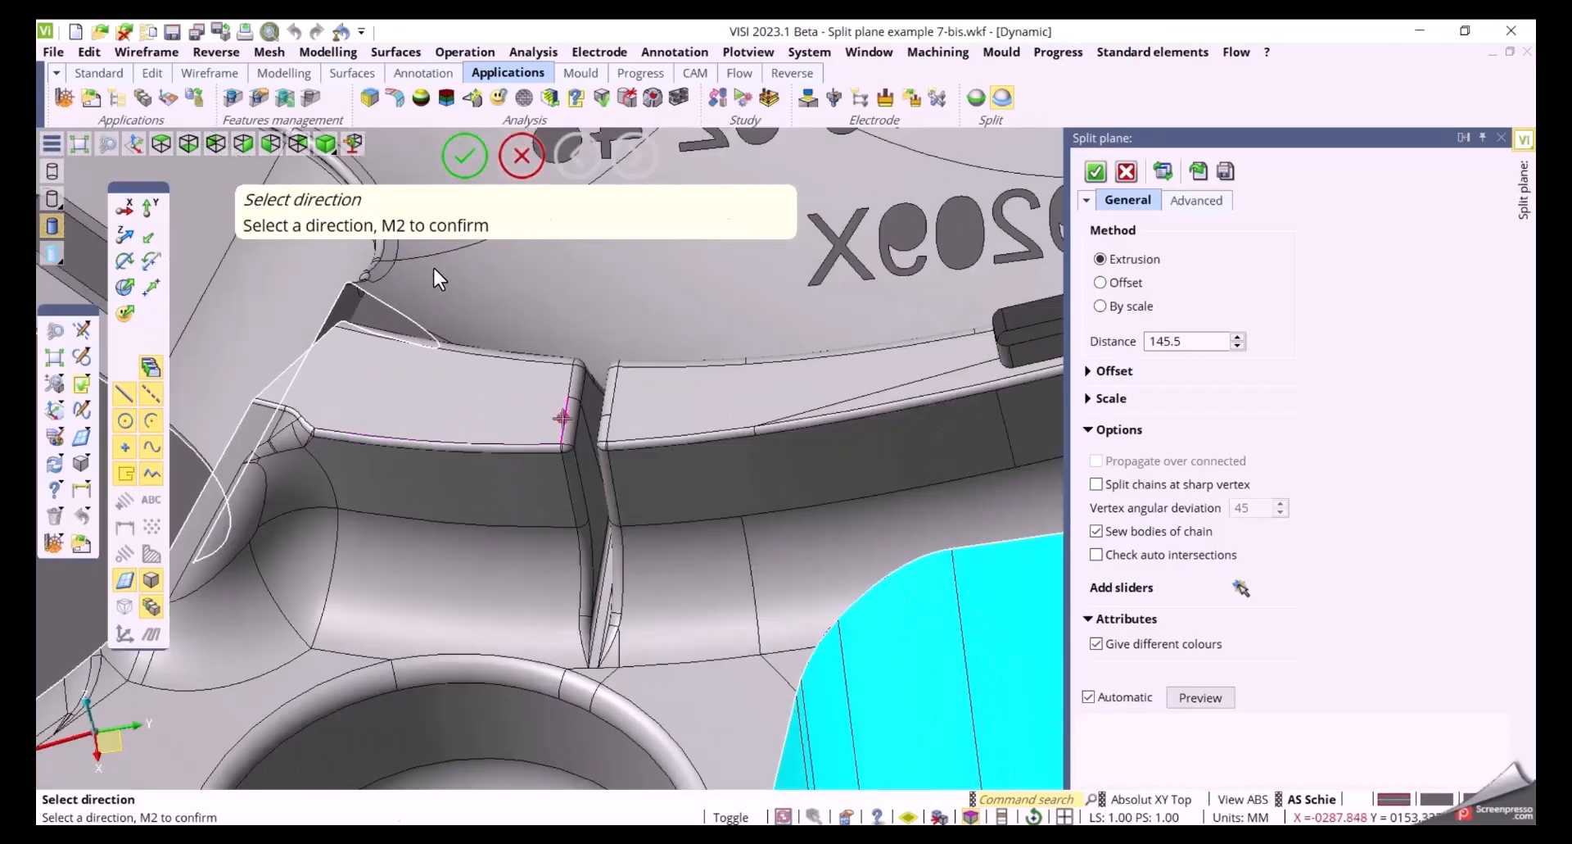
pyautogui.click(562, 418)
pyautogui.press('space')
pyautogui.rightClick(471, 493)
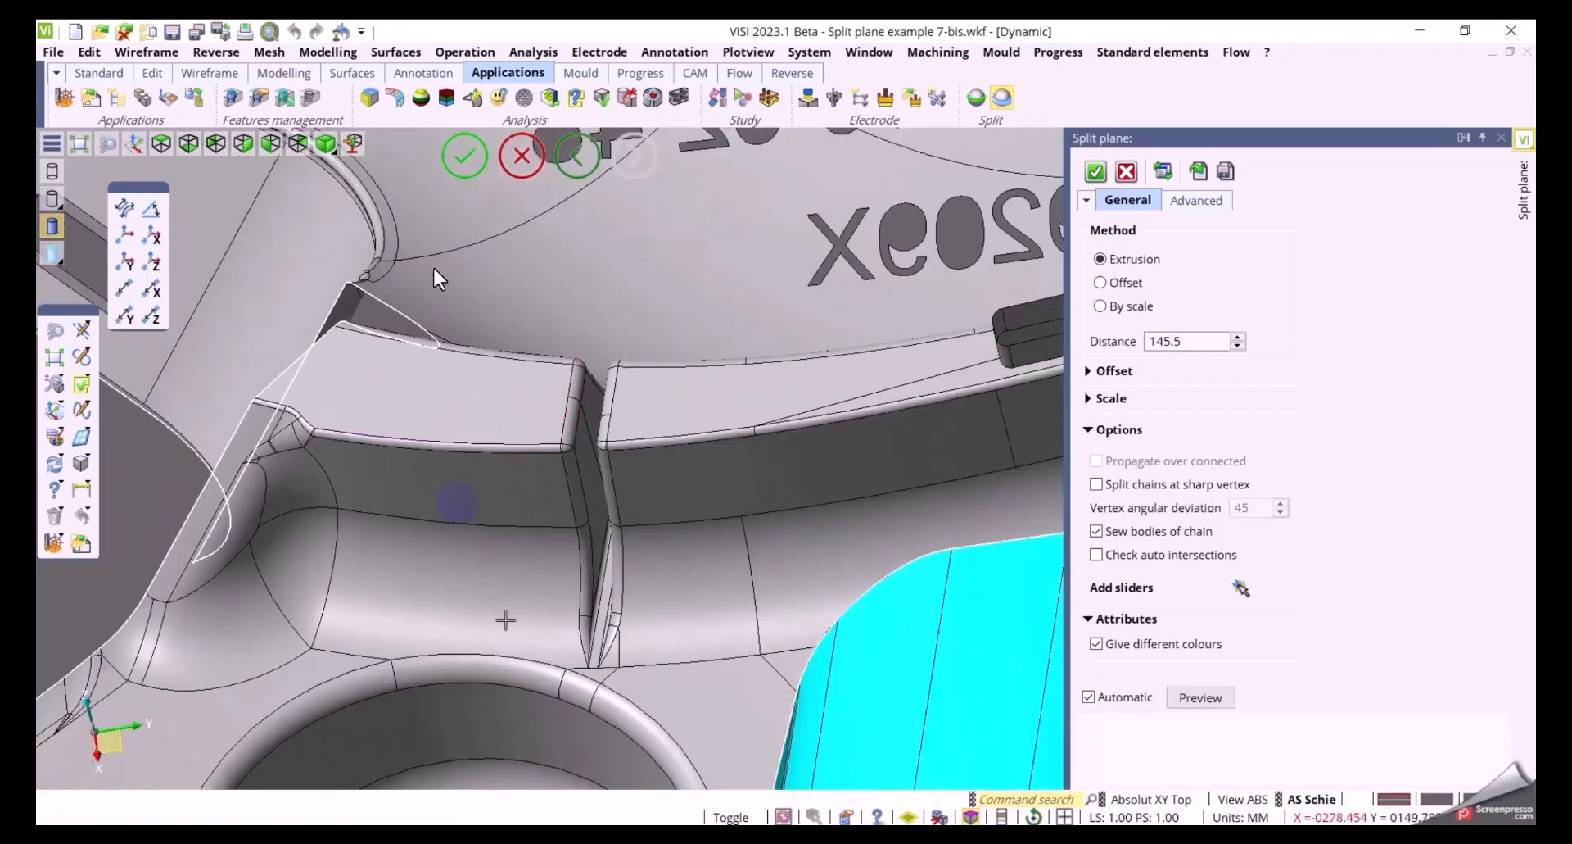
# Examine the split plane surfaces and sliders around the part
pyautogui.scroll(-8, 505, 618)
pyautogui.scroll(-1, 573, 615)
pyautogui.moveTo(572, 615); pyautogui.dragTo(577, 581, button='middle')
pyautogui.moveTo(526, 642); pyautogui.dragTo(473, 531, button='middle')
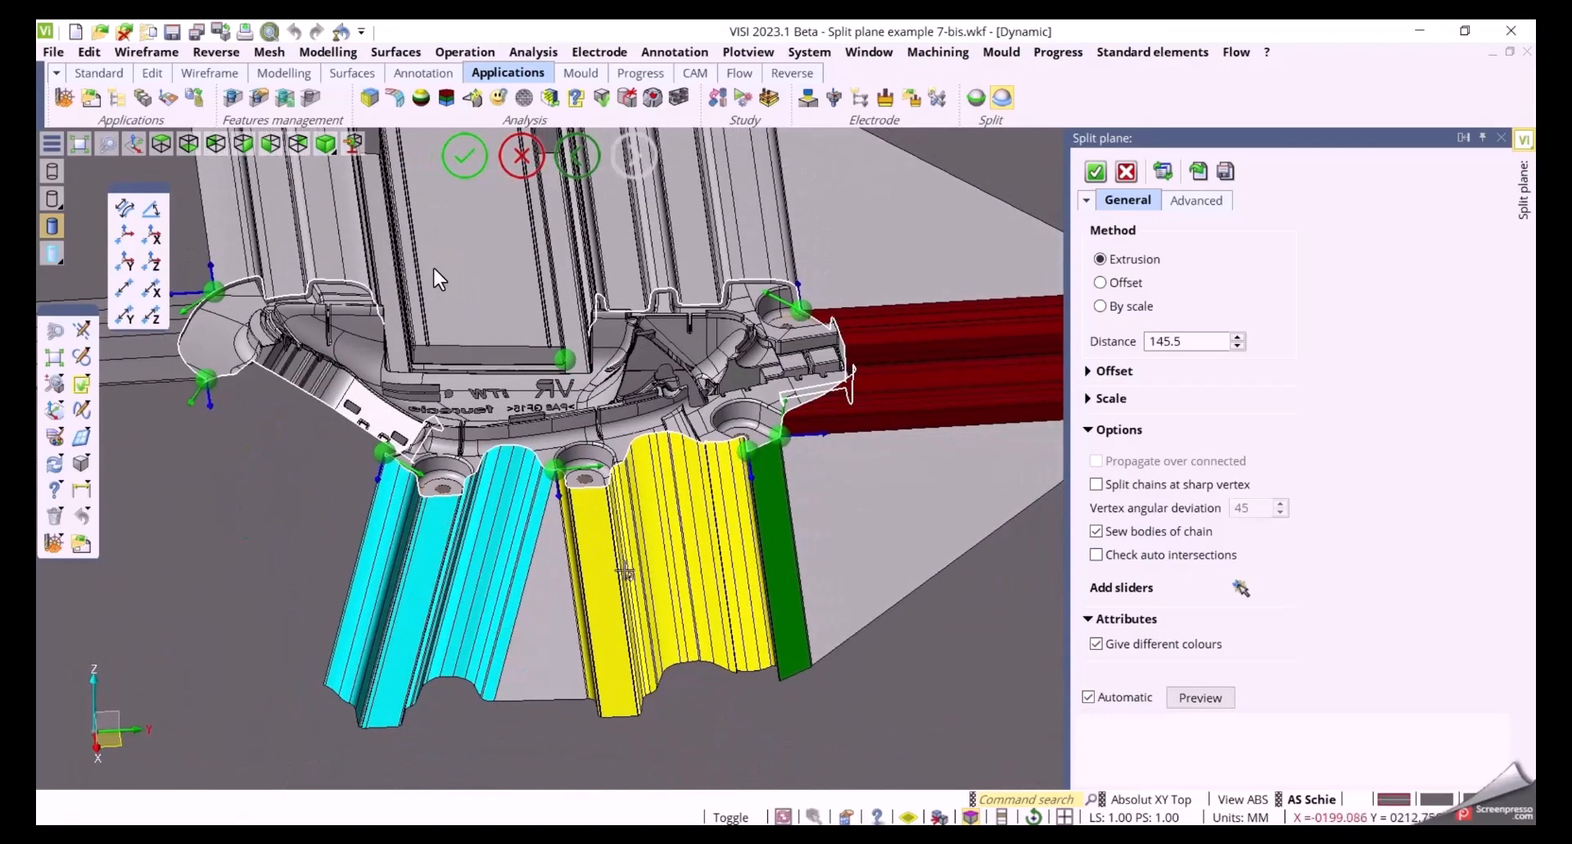
pyautogui.moveTo(625, 571); pyautogui.dragTo(667, 610, button='middle')
pyautogui.moveTo(739, 572); pyautogui.dragTo(495, 575, button='middle')
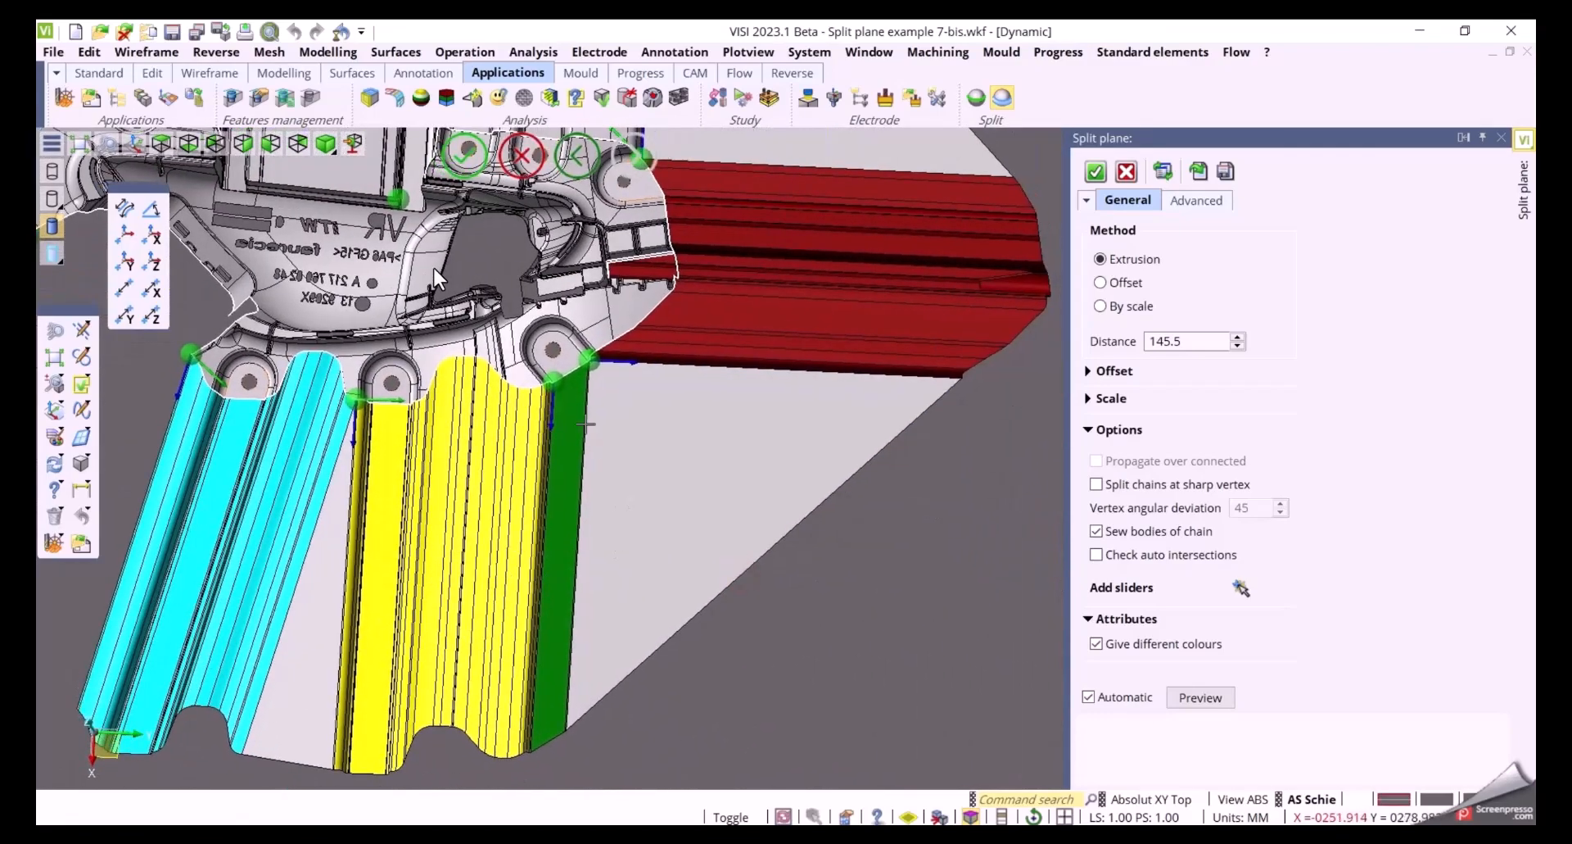
pyautogui.scroll(5, 576, 400)
pyautogui.moveTo(576, 400); pyautogui.dragTo(703, 568, button='middle')
pyautogui.moveTo(651, 453); pyautogui.dragTo(565, 437)
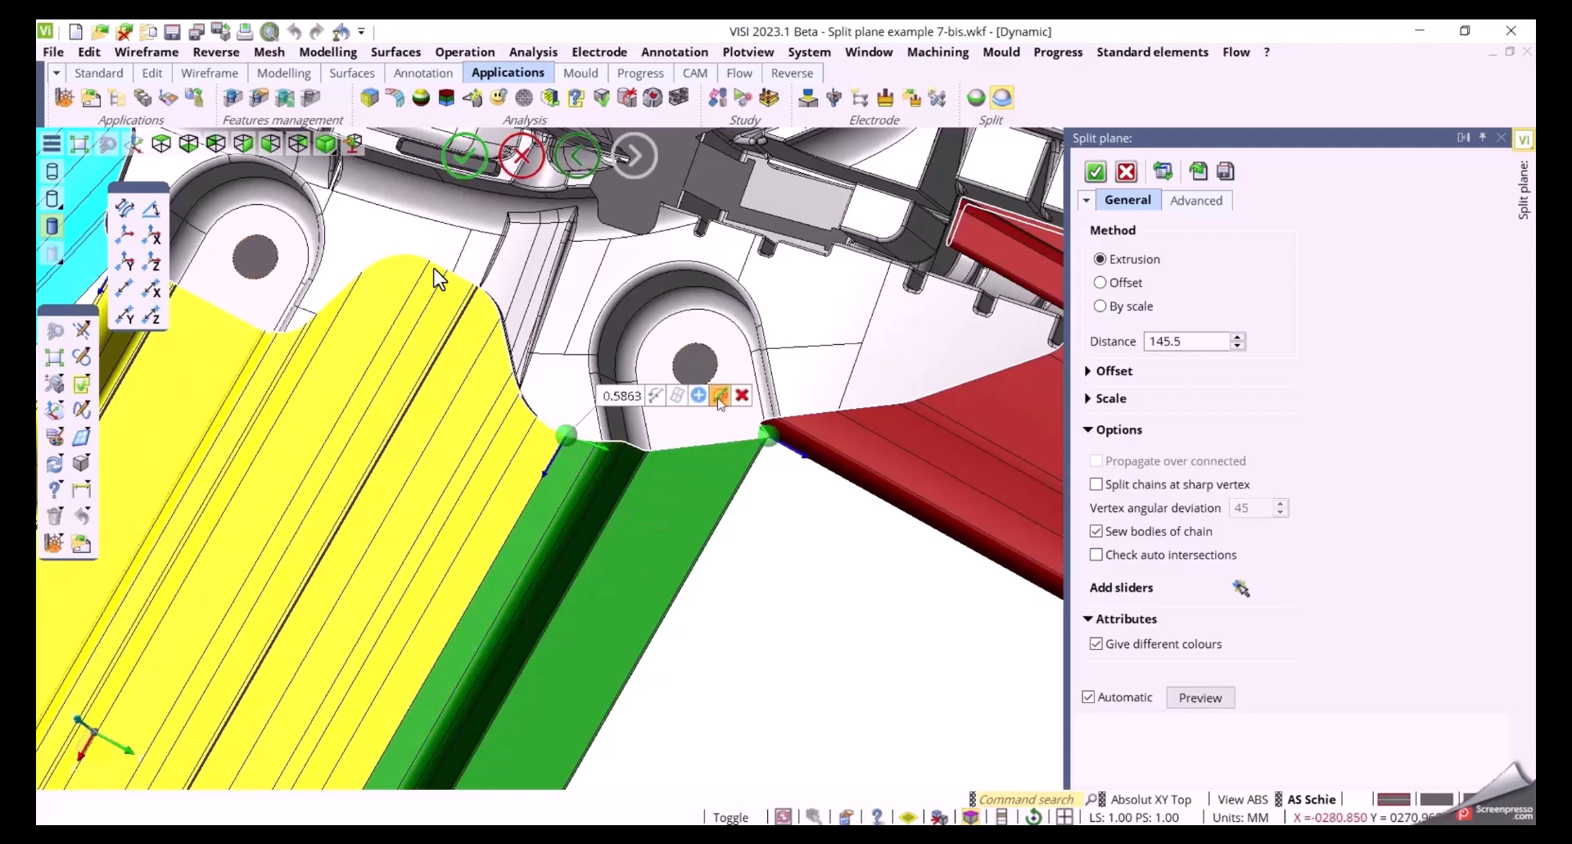
# Change the direction of the slider where the green and red surfaces meet
pyautogui.click(720, 396)
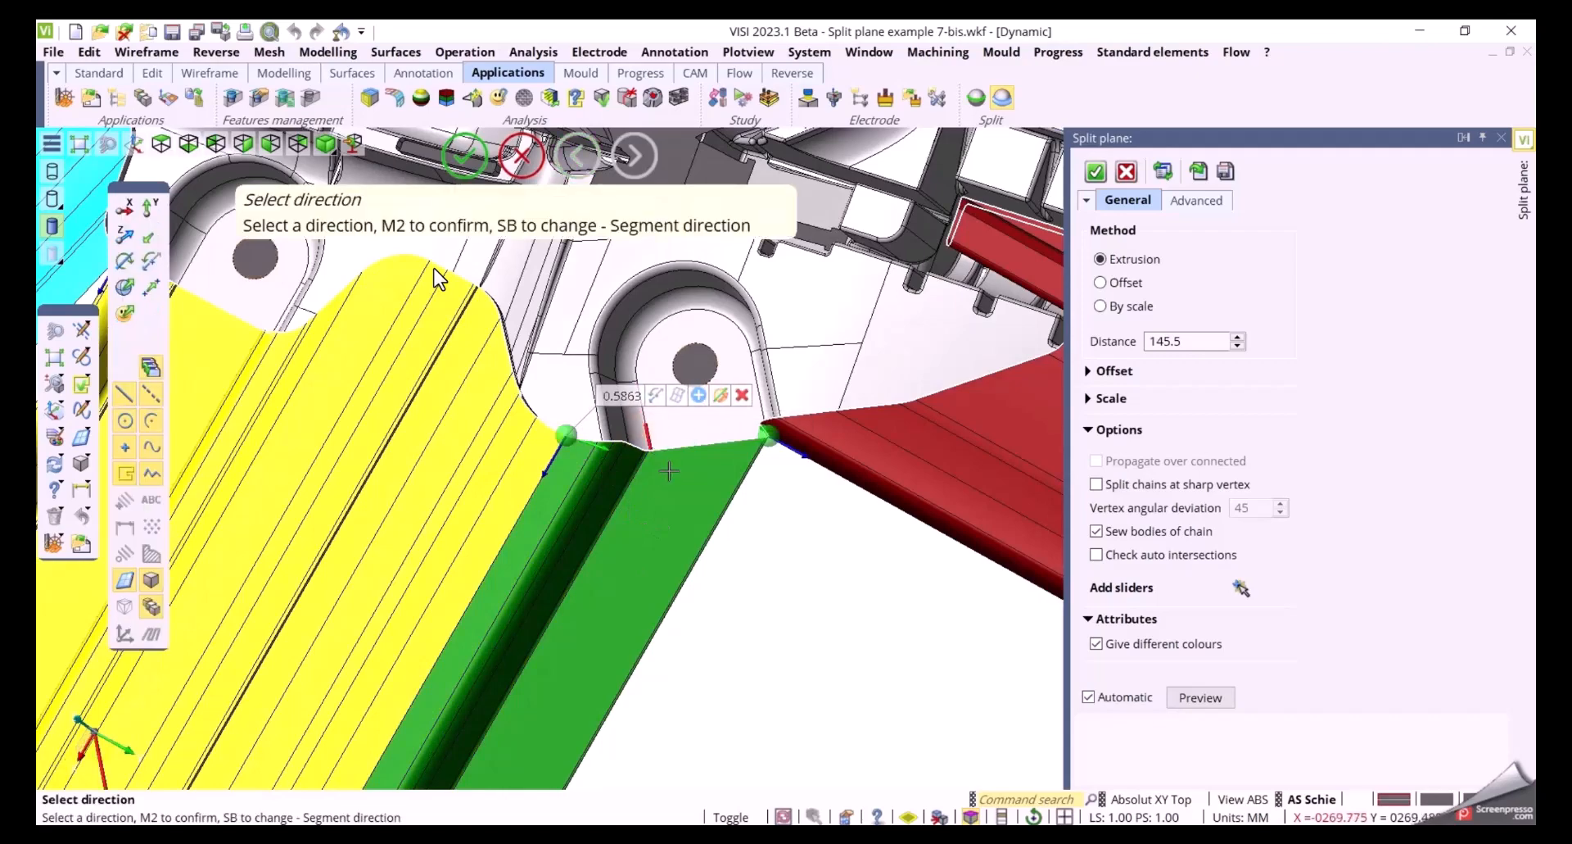
pyautogui.rightClick(637, 538)
pyautogui.scroll(-7, 655, 578)
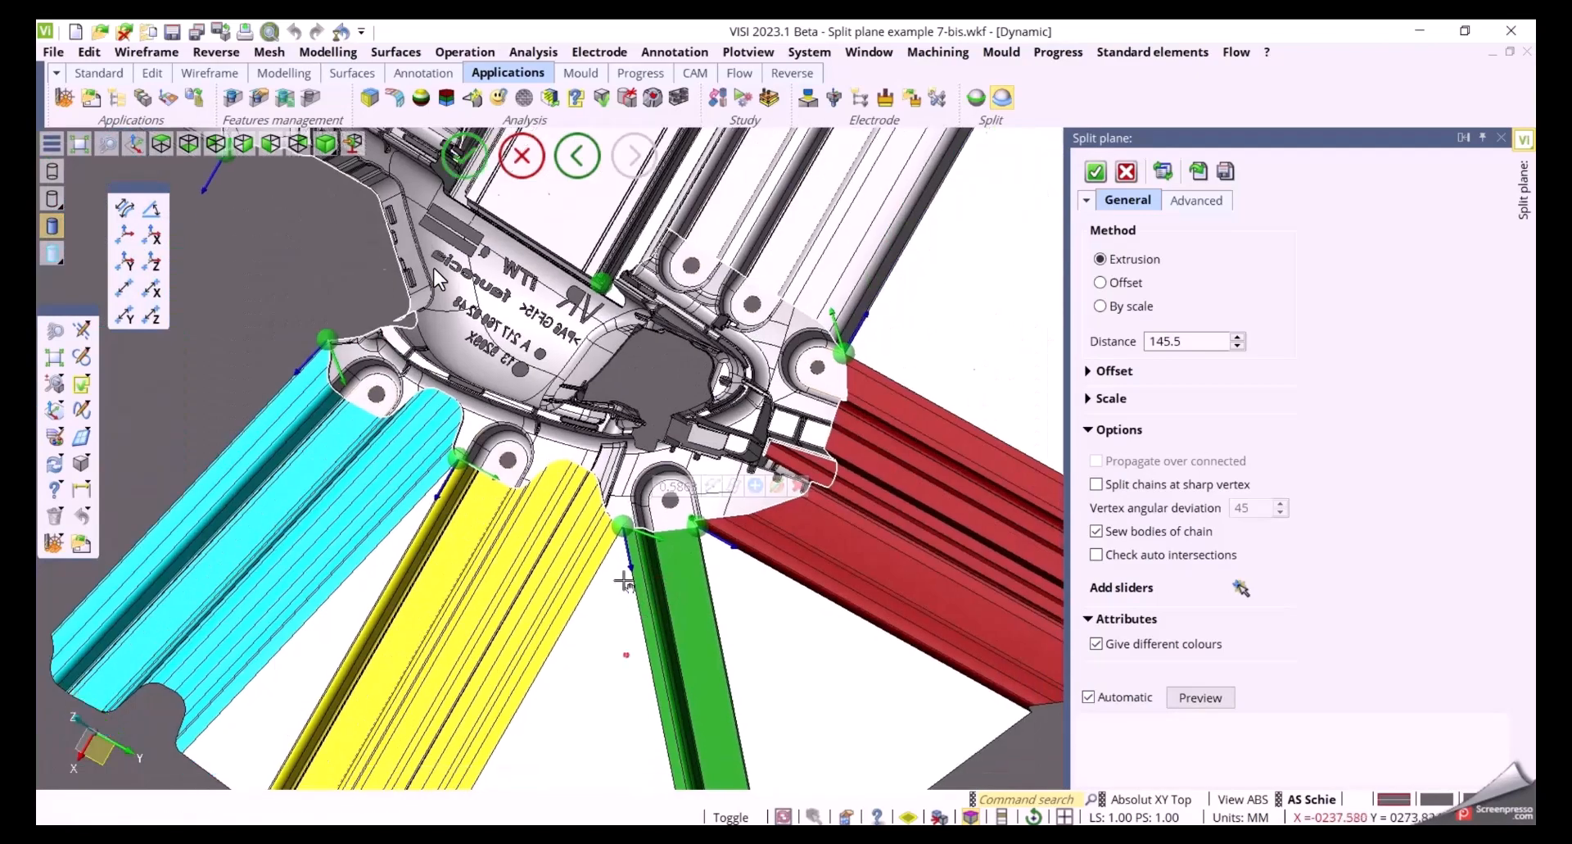
pyautogui.moveTo(624, 580)
pyautogui.mouseDown(button='middle')
pyautogui.moveTo(655, 430)
pyautogui.moveTo(643, 507)
pyautogui.moveTo(595, 533)
pyautogui.moveTo(642, 589)
pyautogui.mouseUp(button='middle')
pyautogui.scroll(3, 819, 593)
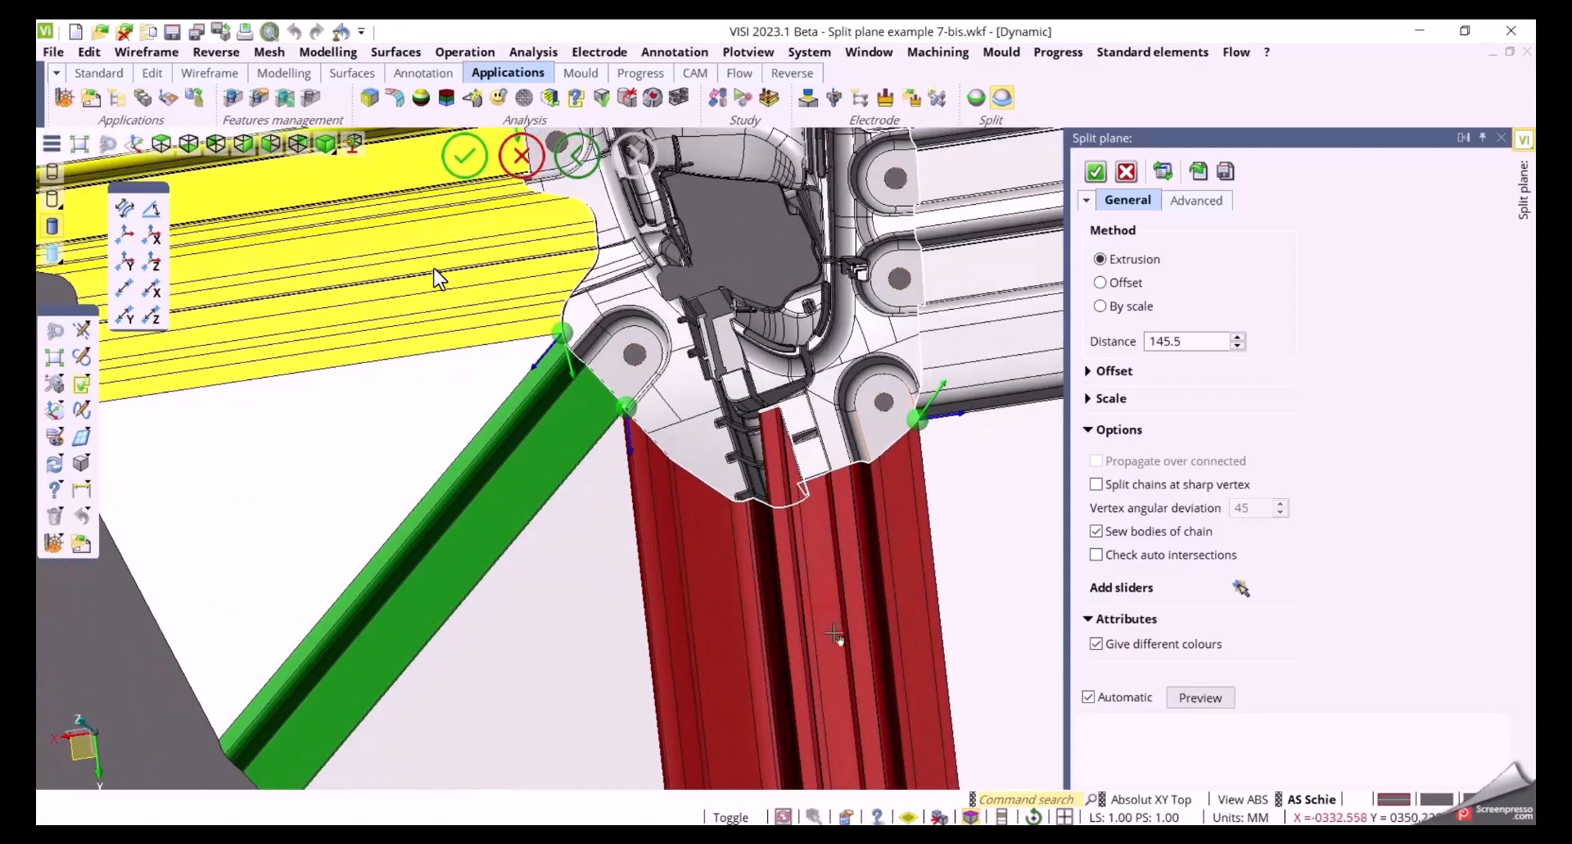
# Redefine the direction of the slider at the green surface's lower corner by picking an edge on the part
pyautogui.moveTo(834, 633); pyautogui.dragTo(606, 561, button='middle')
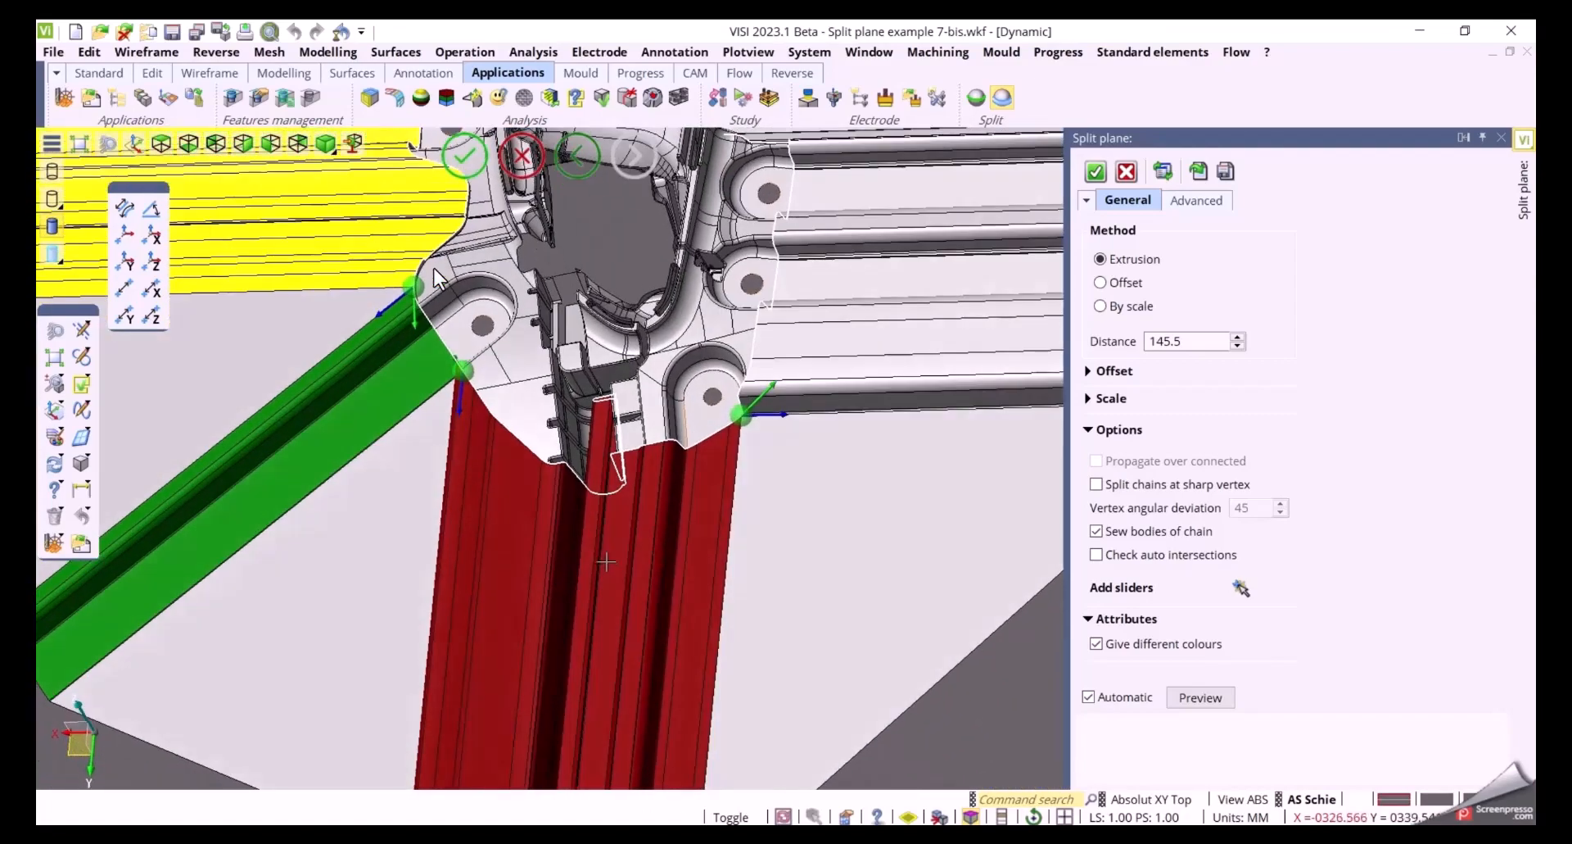
pyautogui.click(465, 369)
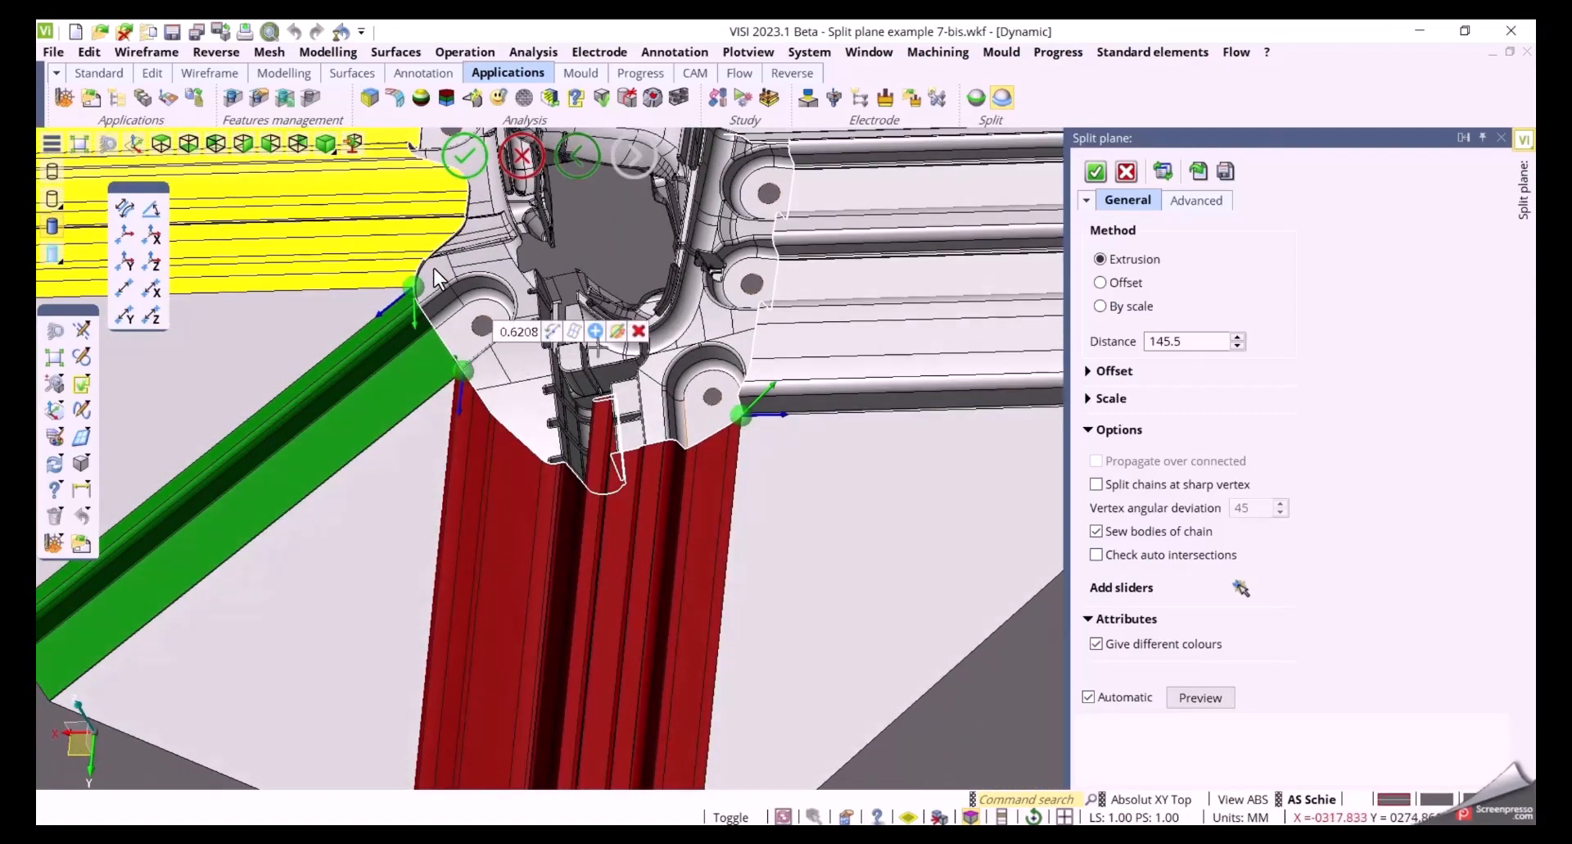
pyautogui.click(617, 331)
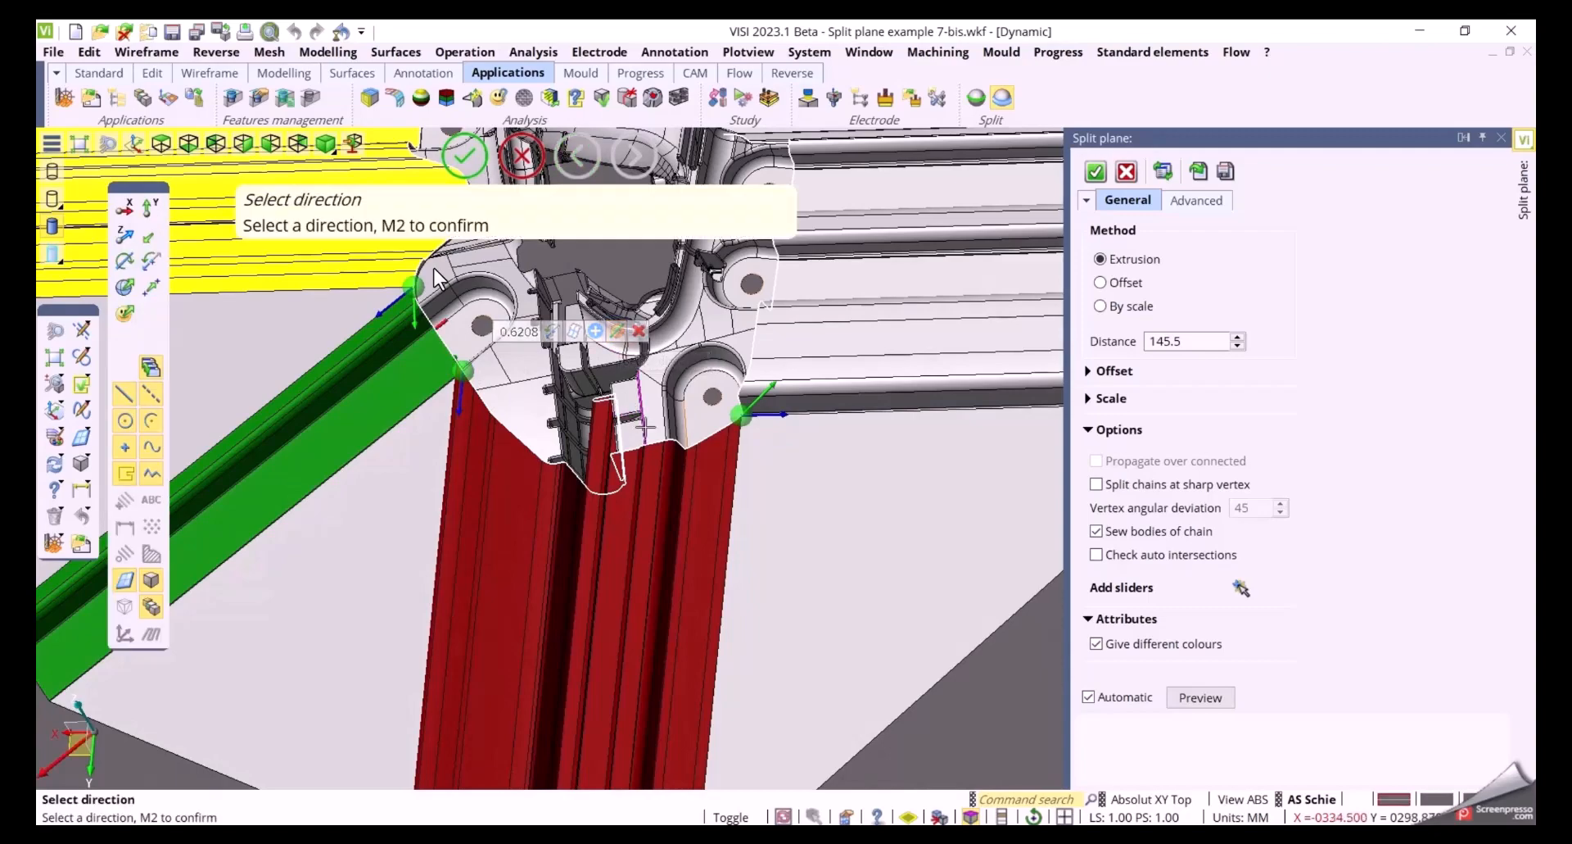
pyautogui.click(645, 427)
pyautogui.click(799, 533)
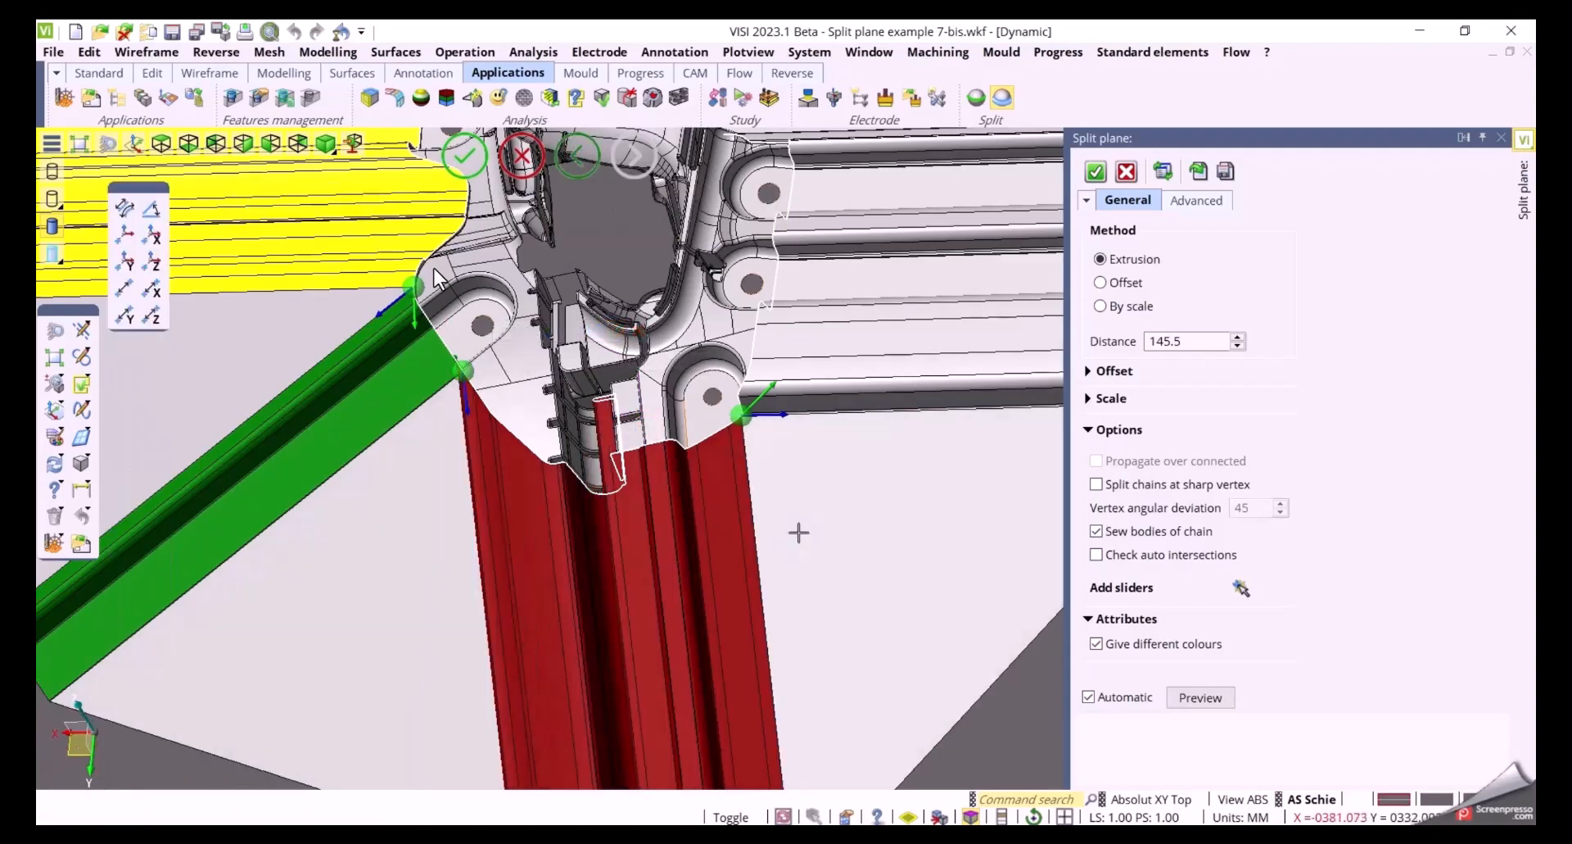
# Add two sliders at points on the edge of the rounded slot beside the red surface
pyautogui.moveTo(683, 541); pyautogui.dragTo(692, 494, button='middle')
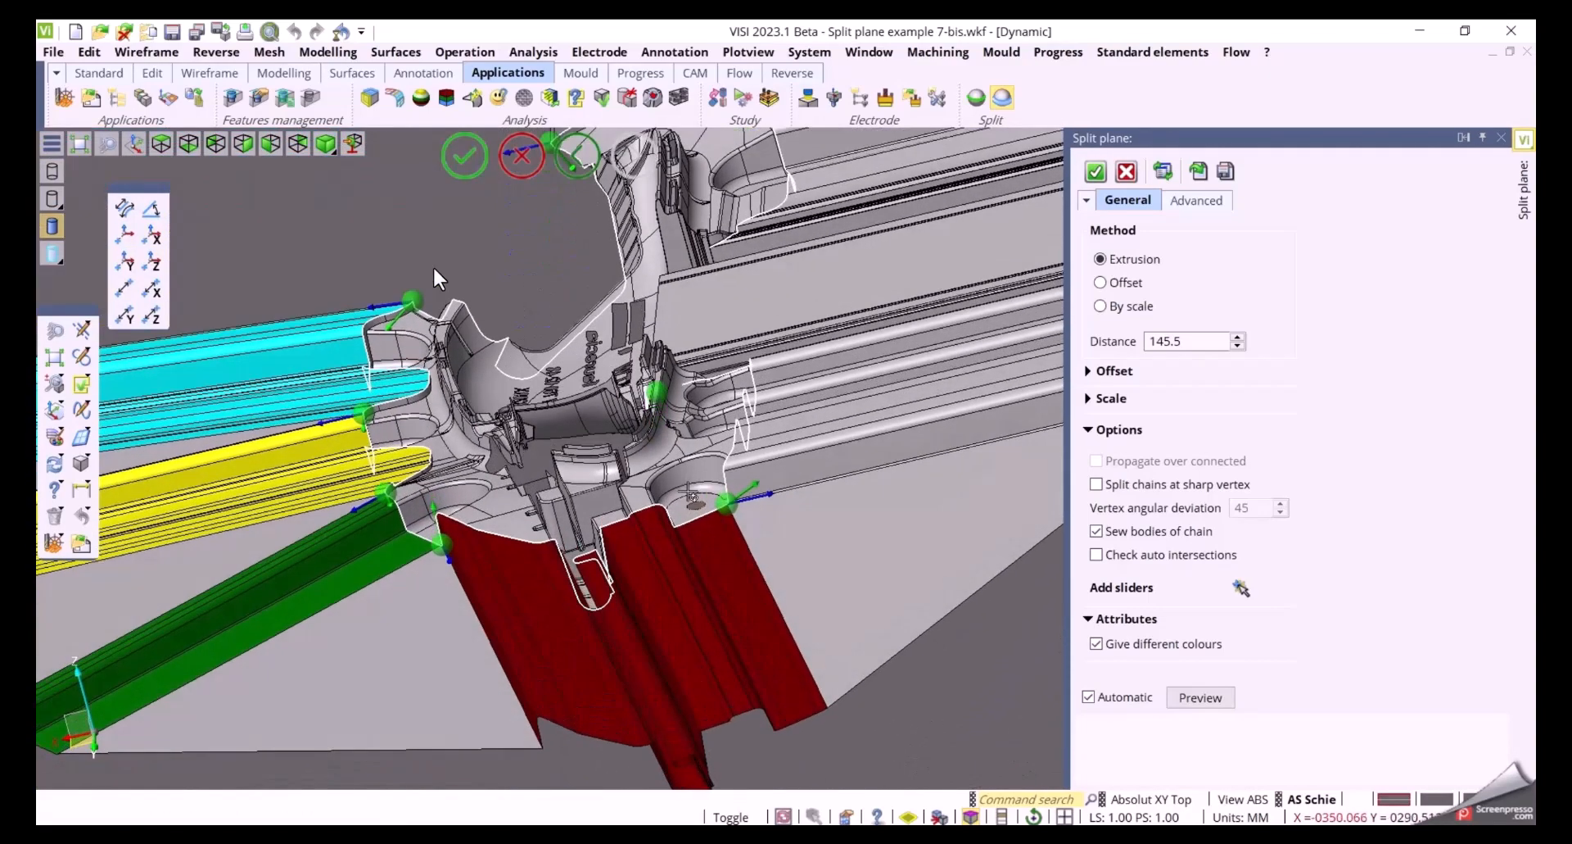
pyautogui.scroll(6, 643, 610)
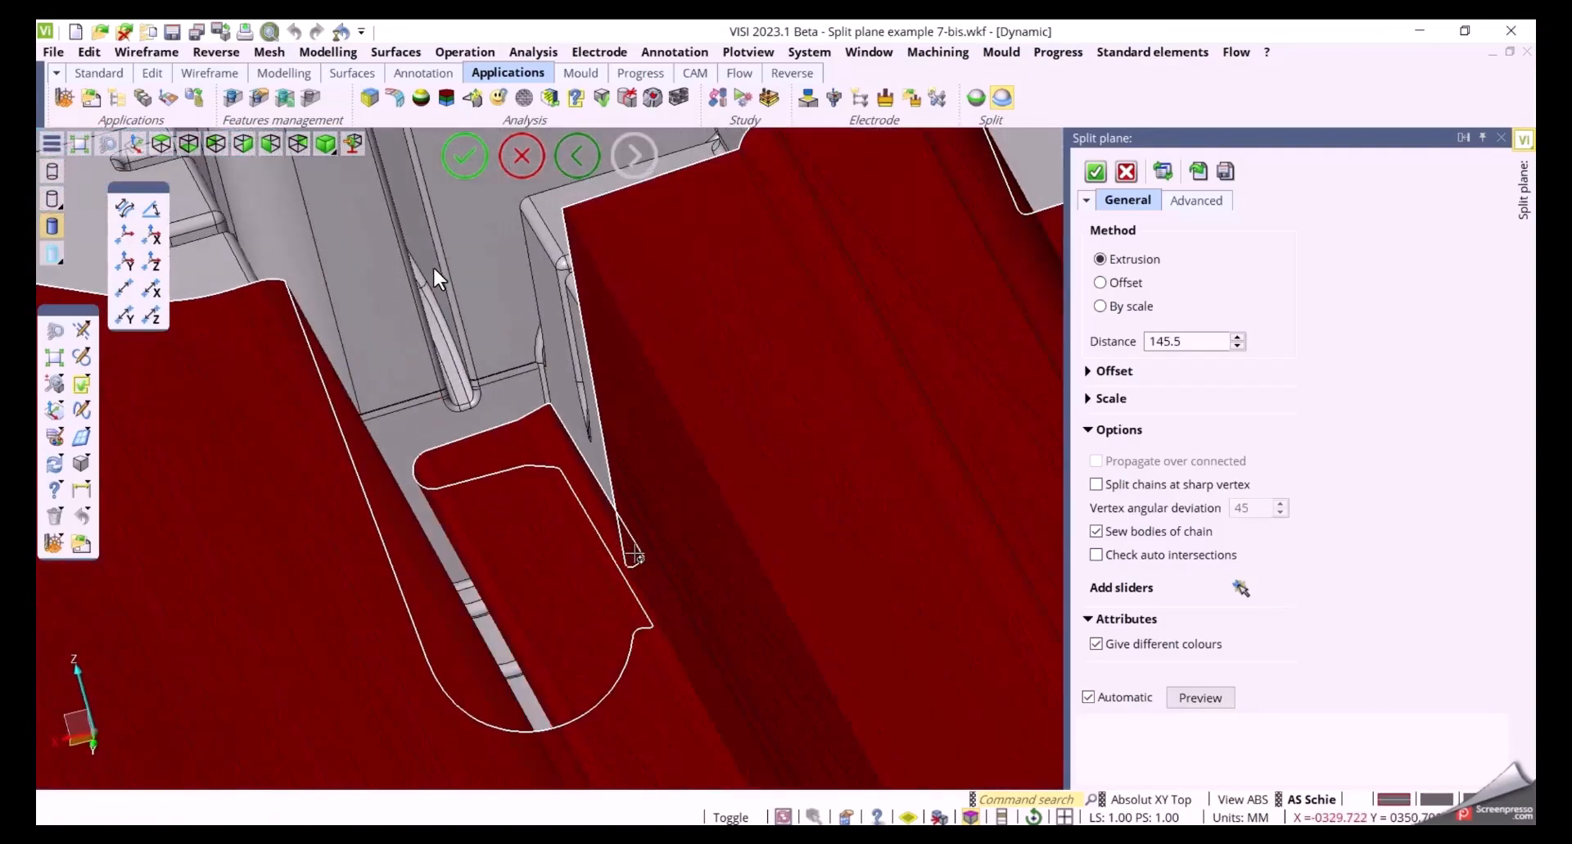
pyautogui.scroll(-8, 509, 543)
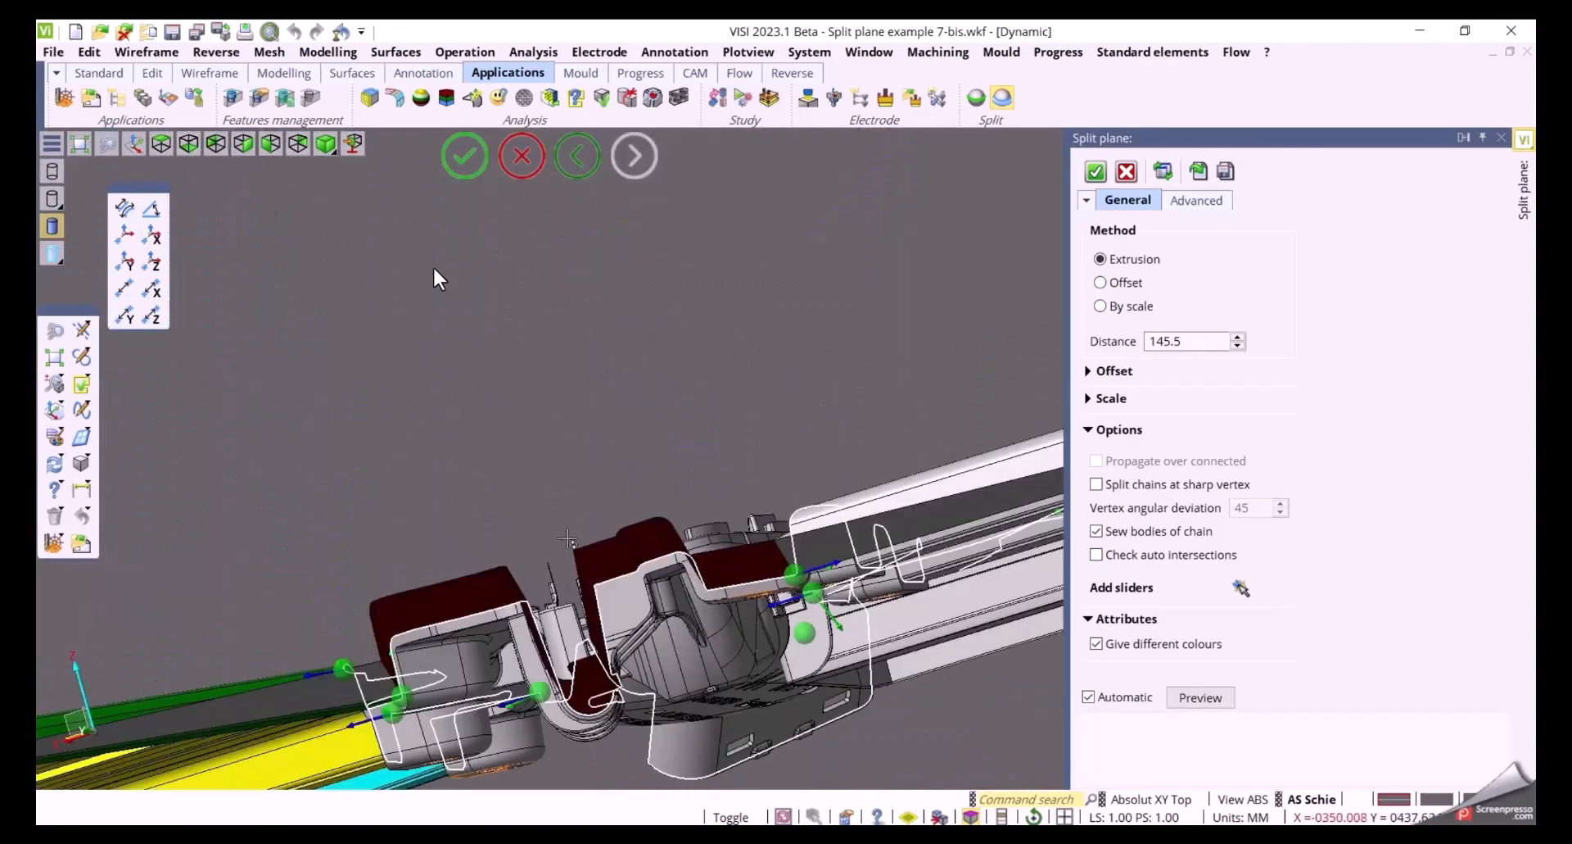
pyautogui.moveTo(568, 538); pyautogui.dragTo(591, 576, button='middle')
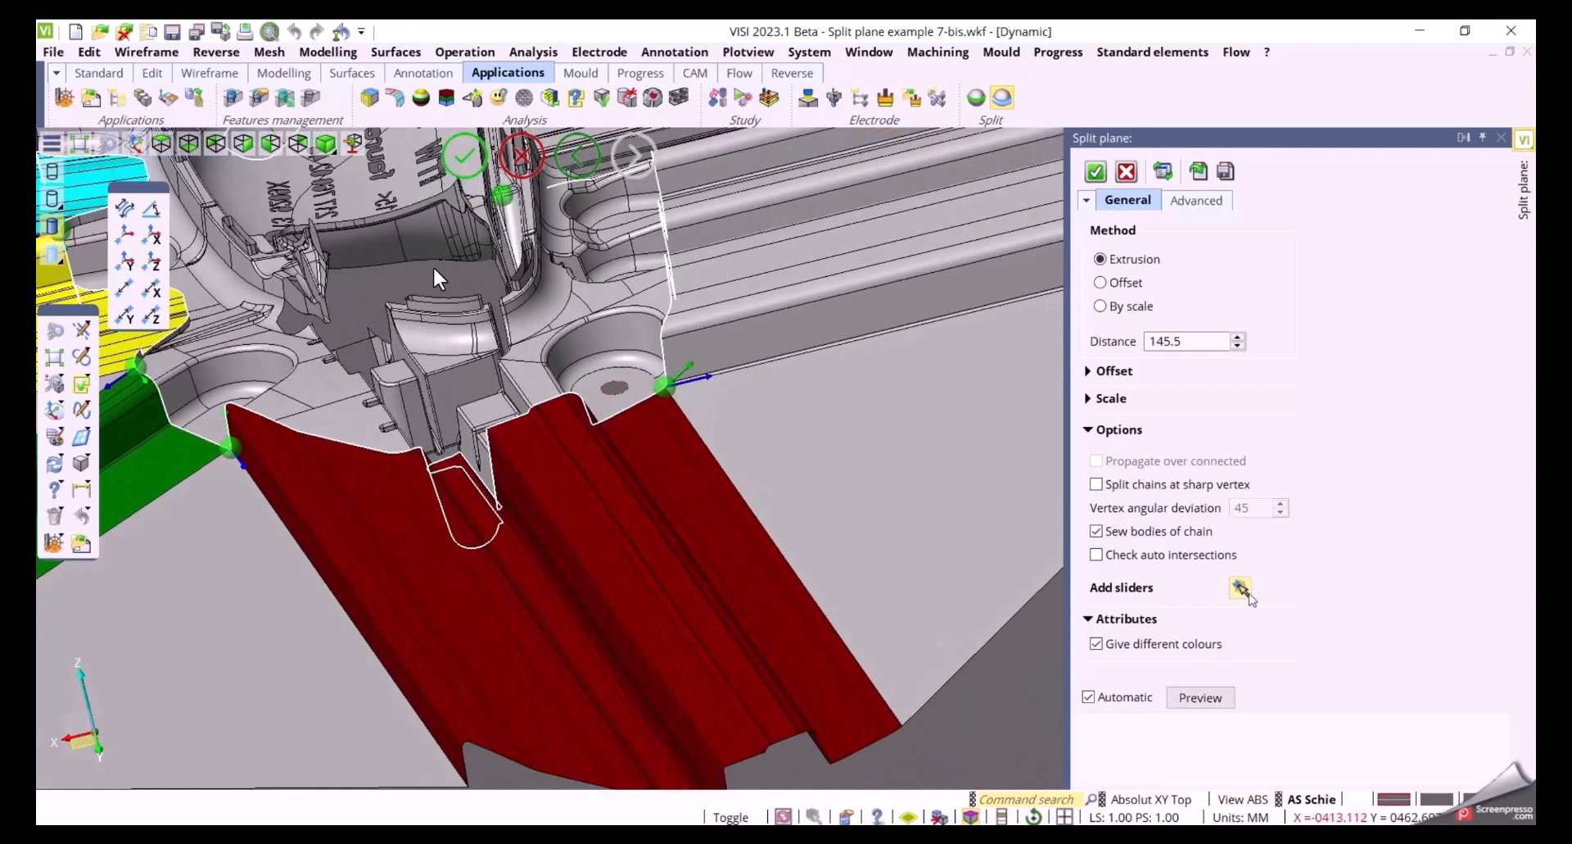
pyautogui.click(1241, 588)
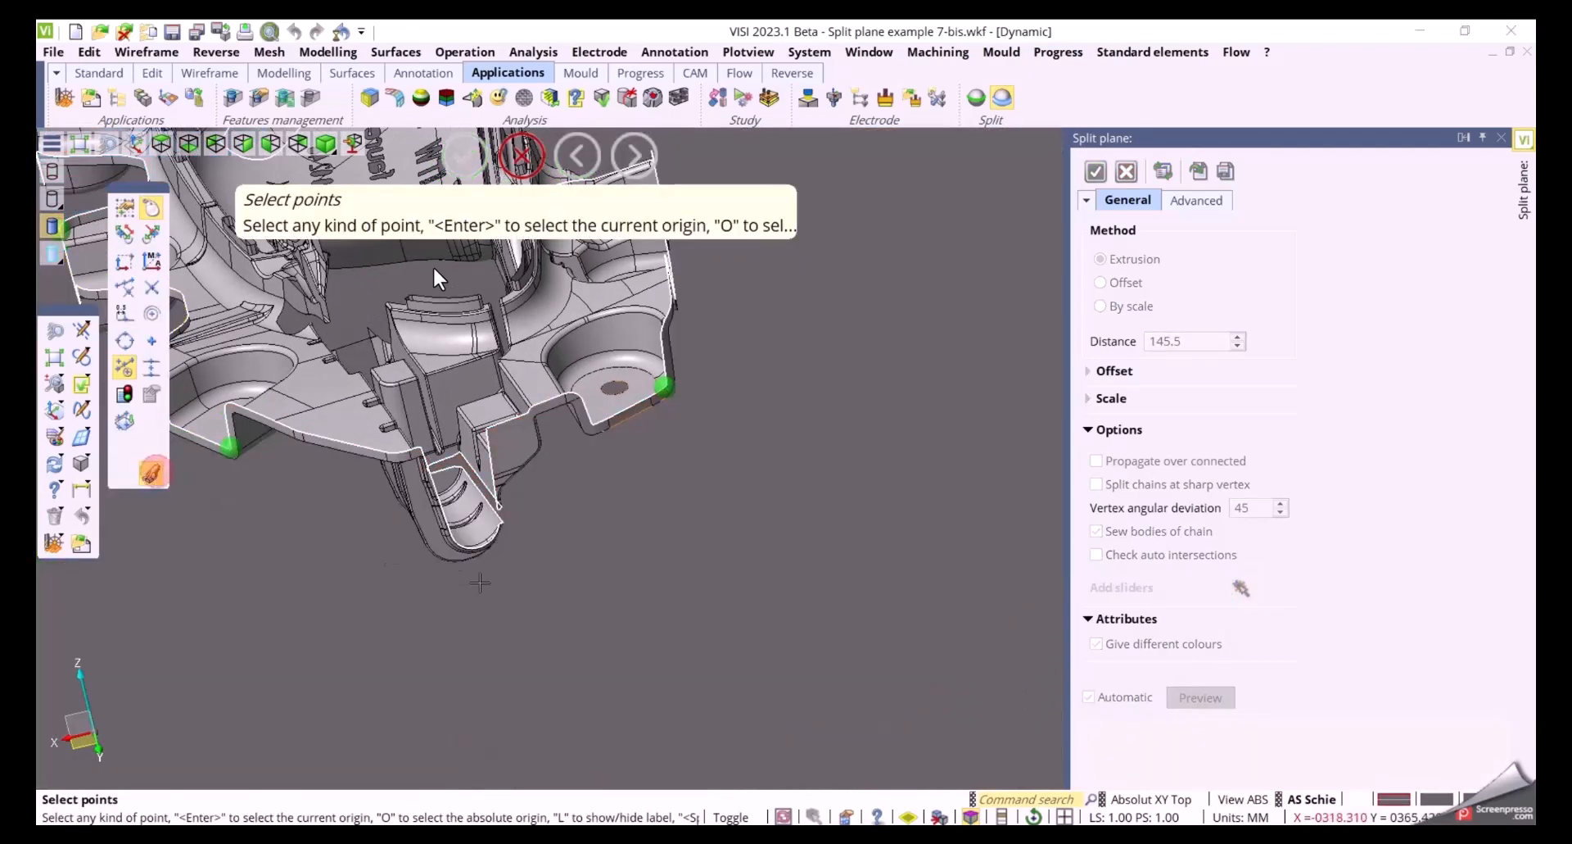
pyautogui.scroll(8, 512, 531)
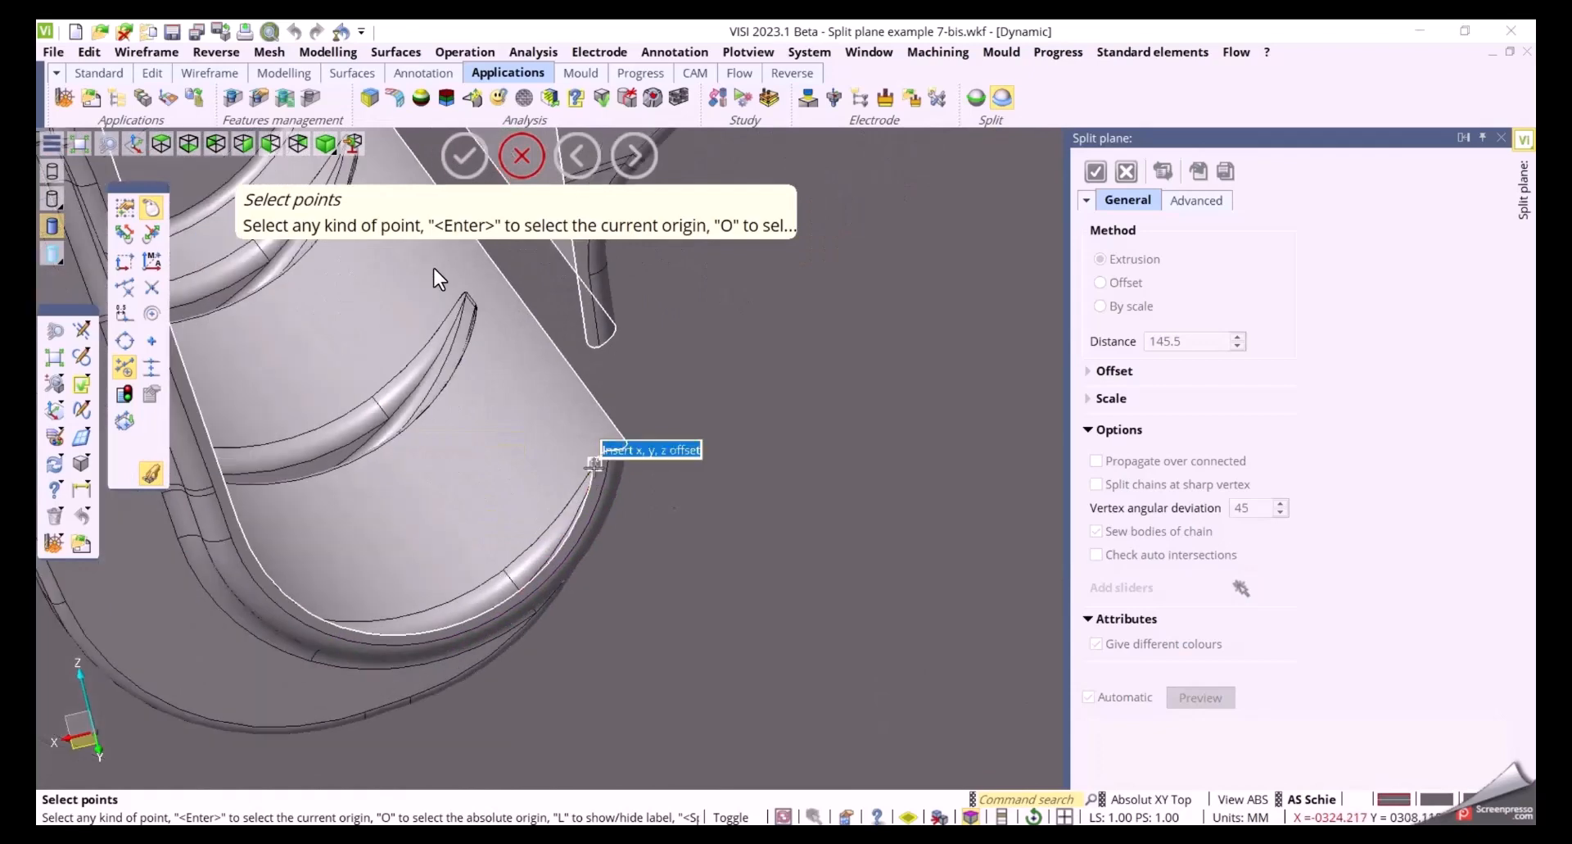
pyautogui.click(596, 474)
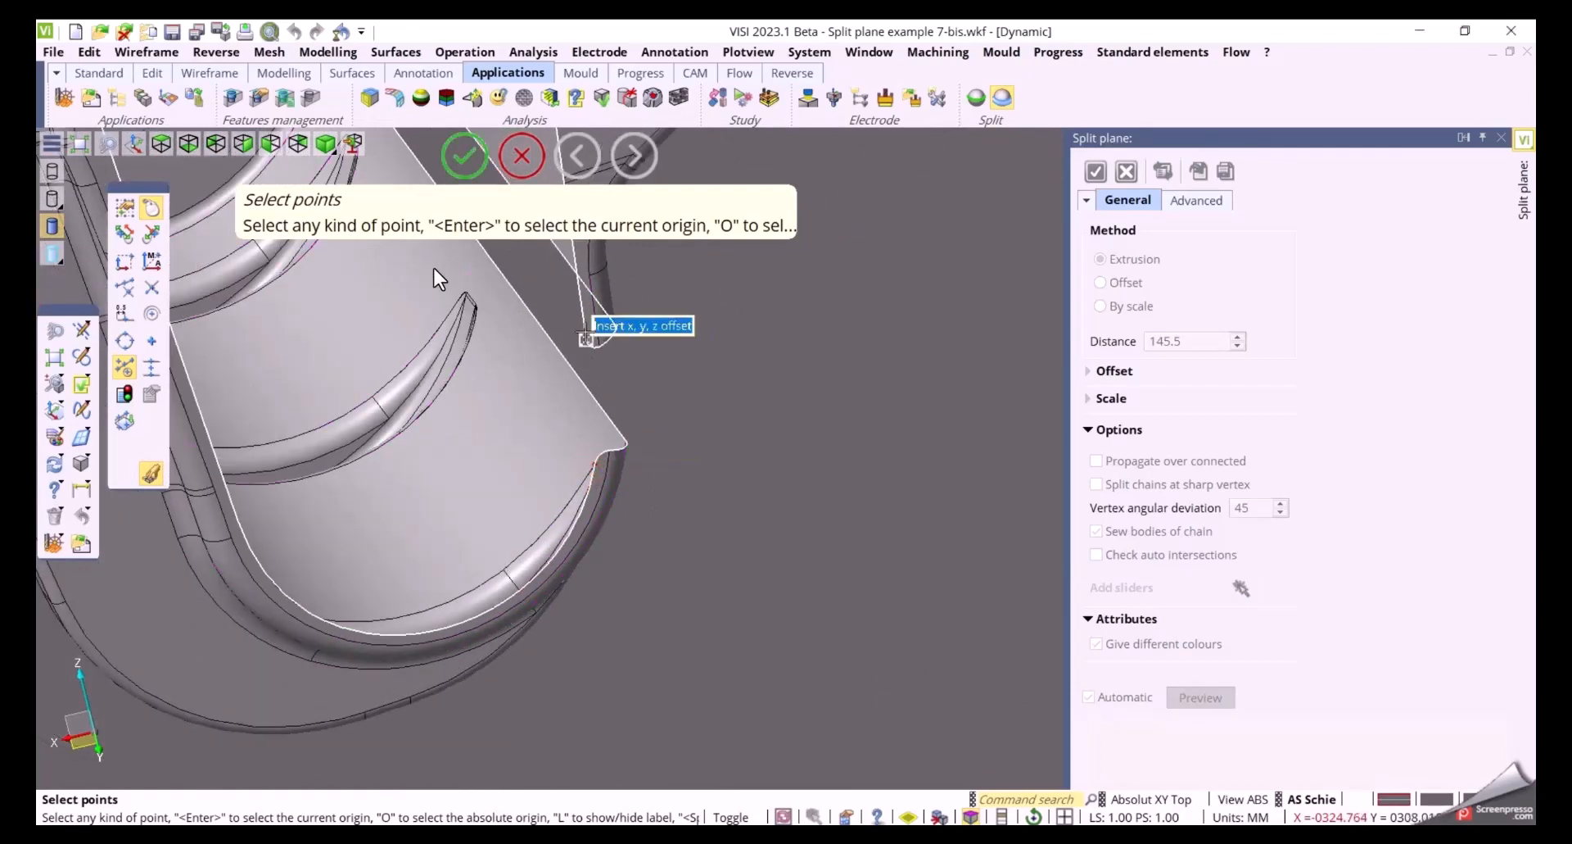
pyautogui.click(586, 327)
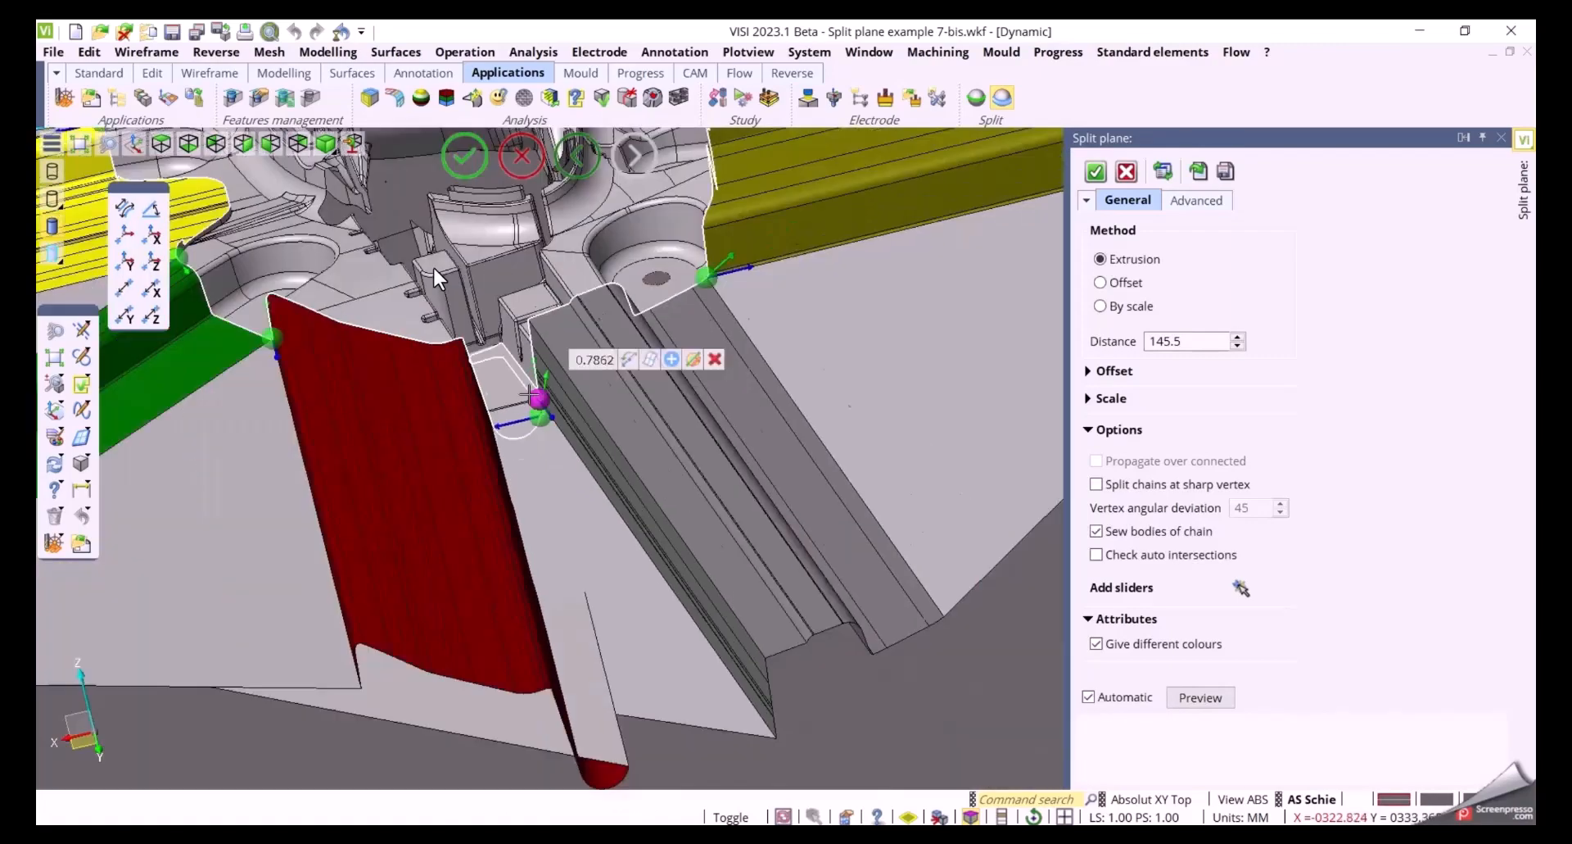
# Turn off Connect automatically in the advanced options
pyautogui.moveTo(629, 538); pyautogui.dragTo(829, 527, button='middle')
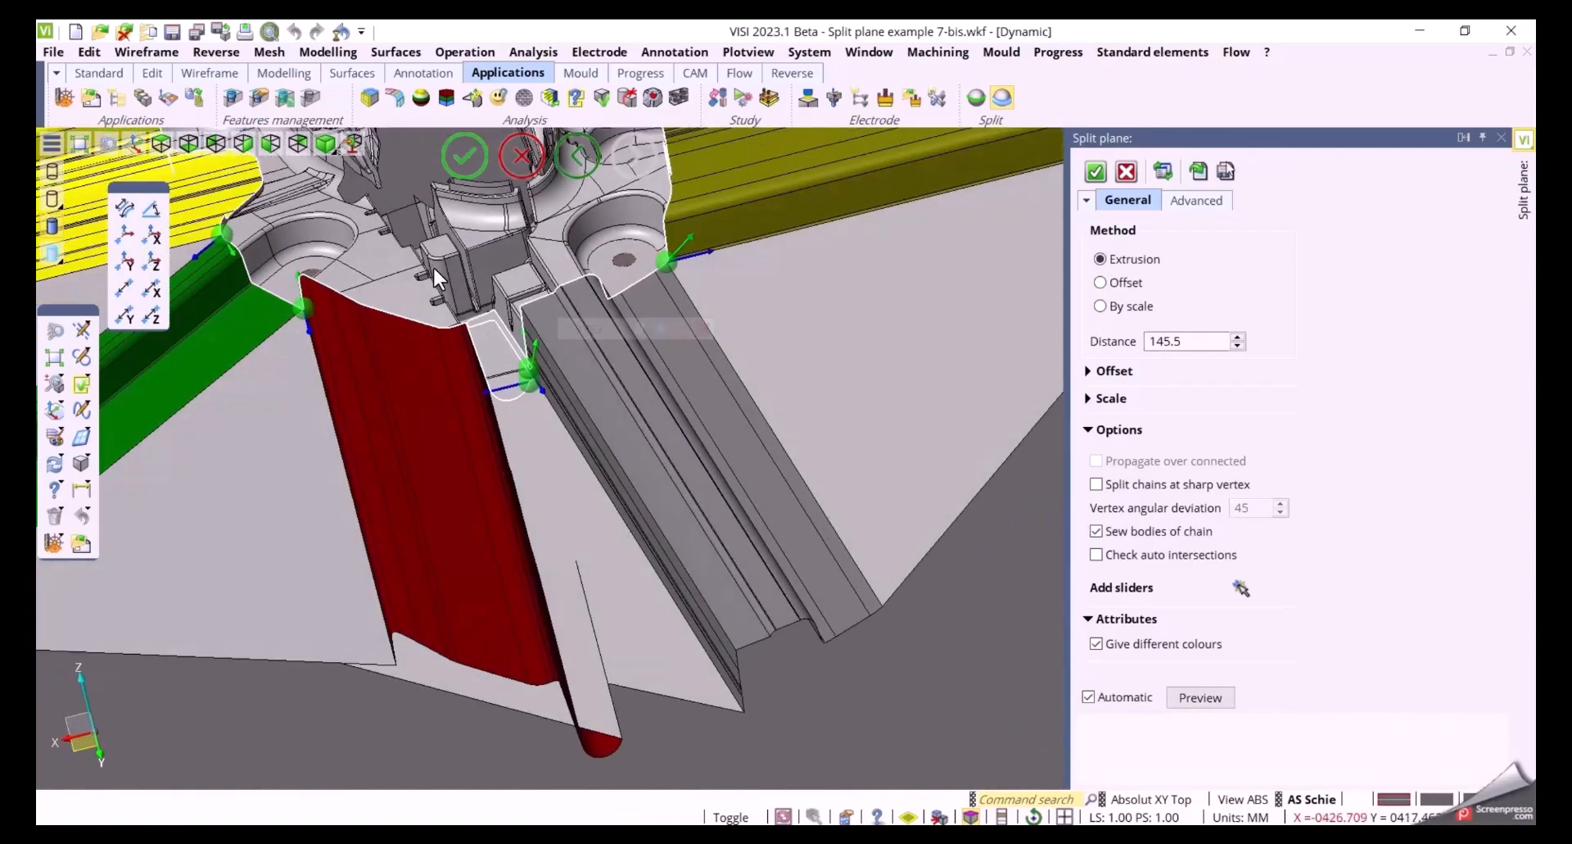
pyautogui.click(1195, 200)
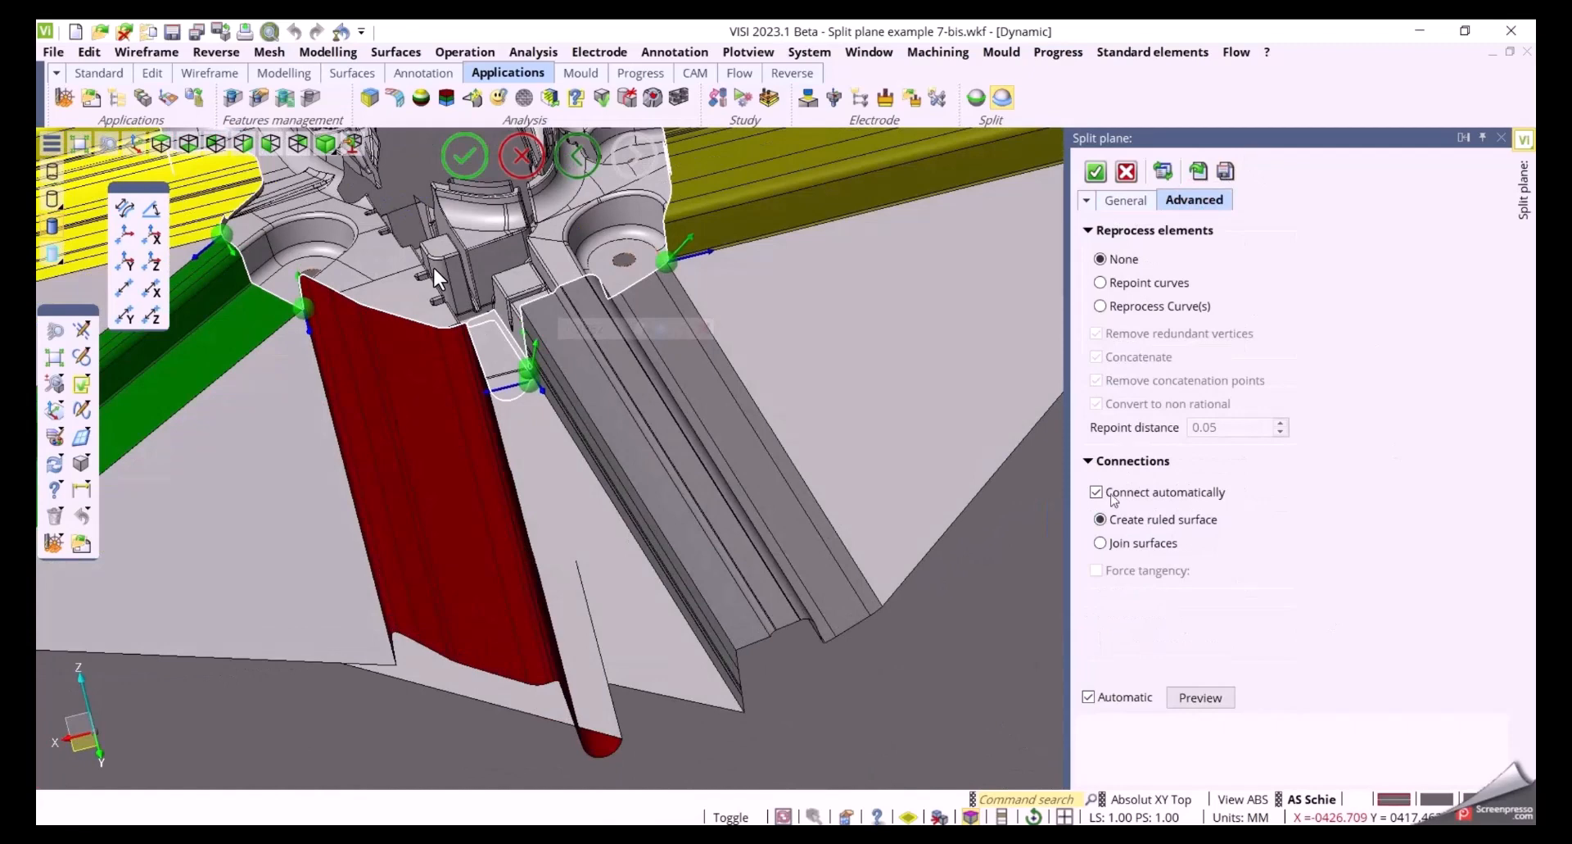
pyautogui.click(1112, 495)
# Disable extrusion for the slider at the rounded slot's lower corner
pyautogui.scroll(5, 536, 400)
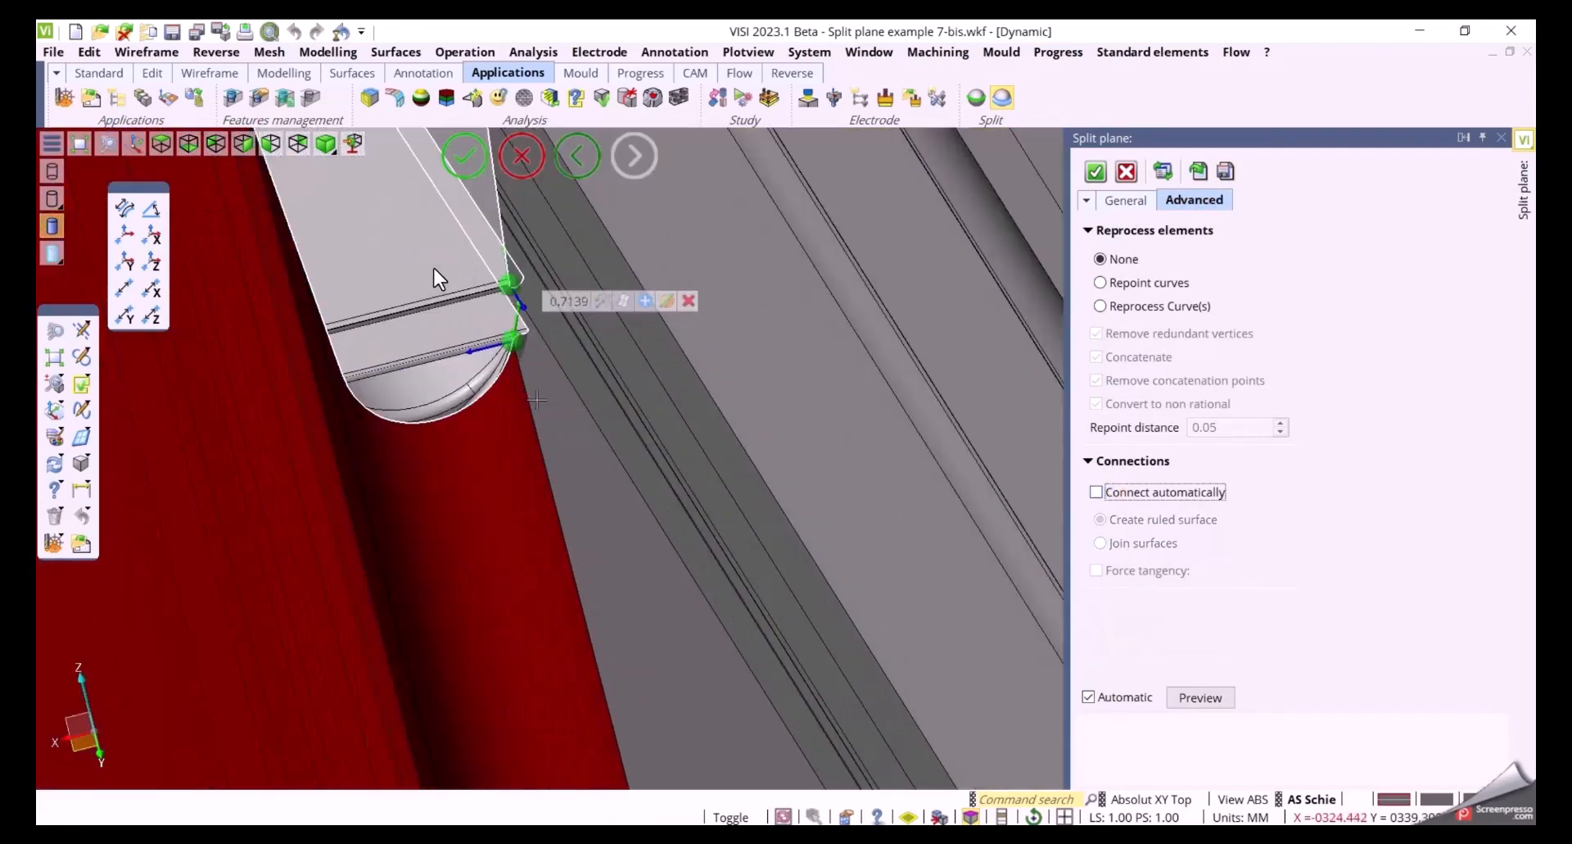
pyautogui.scroll(2, 536, 400)
pyautogui.moveTo(544, 379); pyautogui.dragTo(628, 611, button='middle')
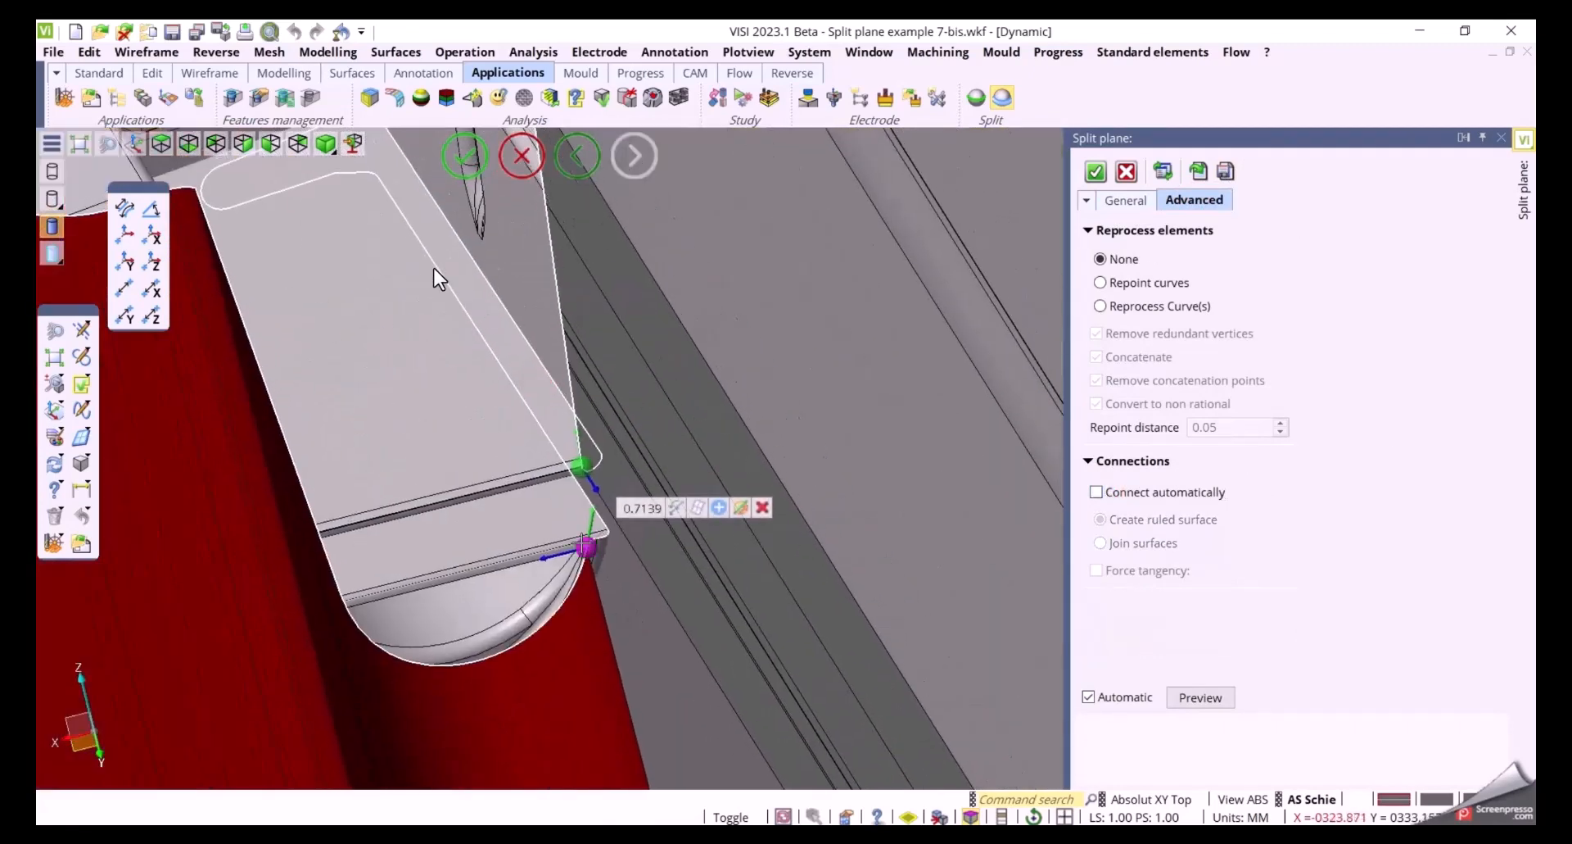
pyautogui.click(695, 506)
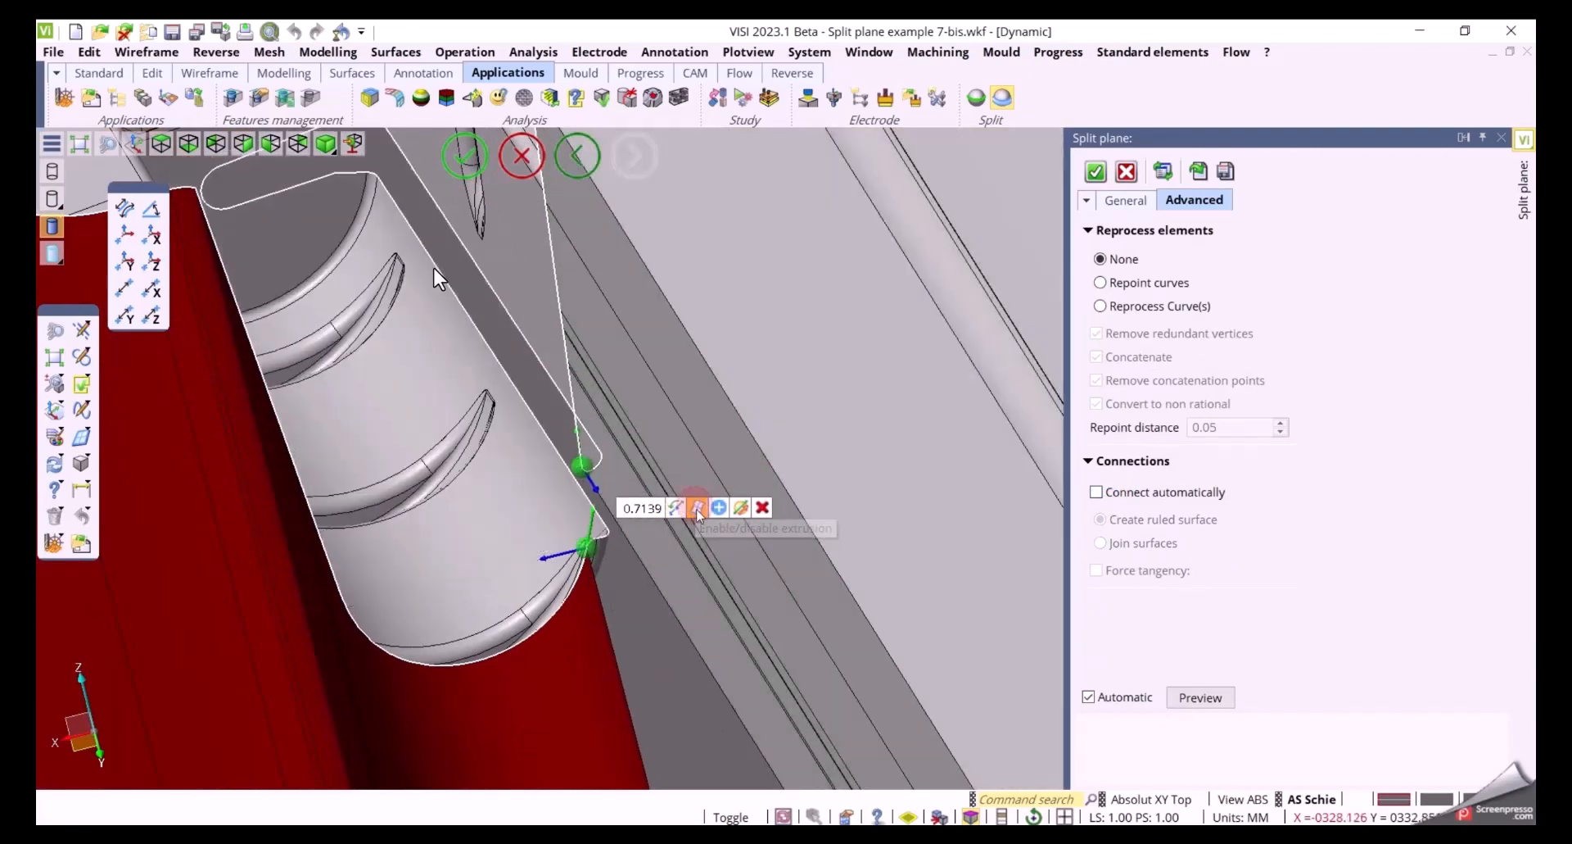
# Turn Connect automatically back on
pyautogui.scroll(-4, 543, 564)
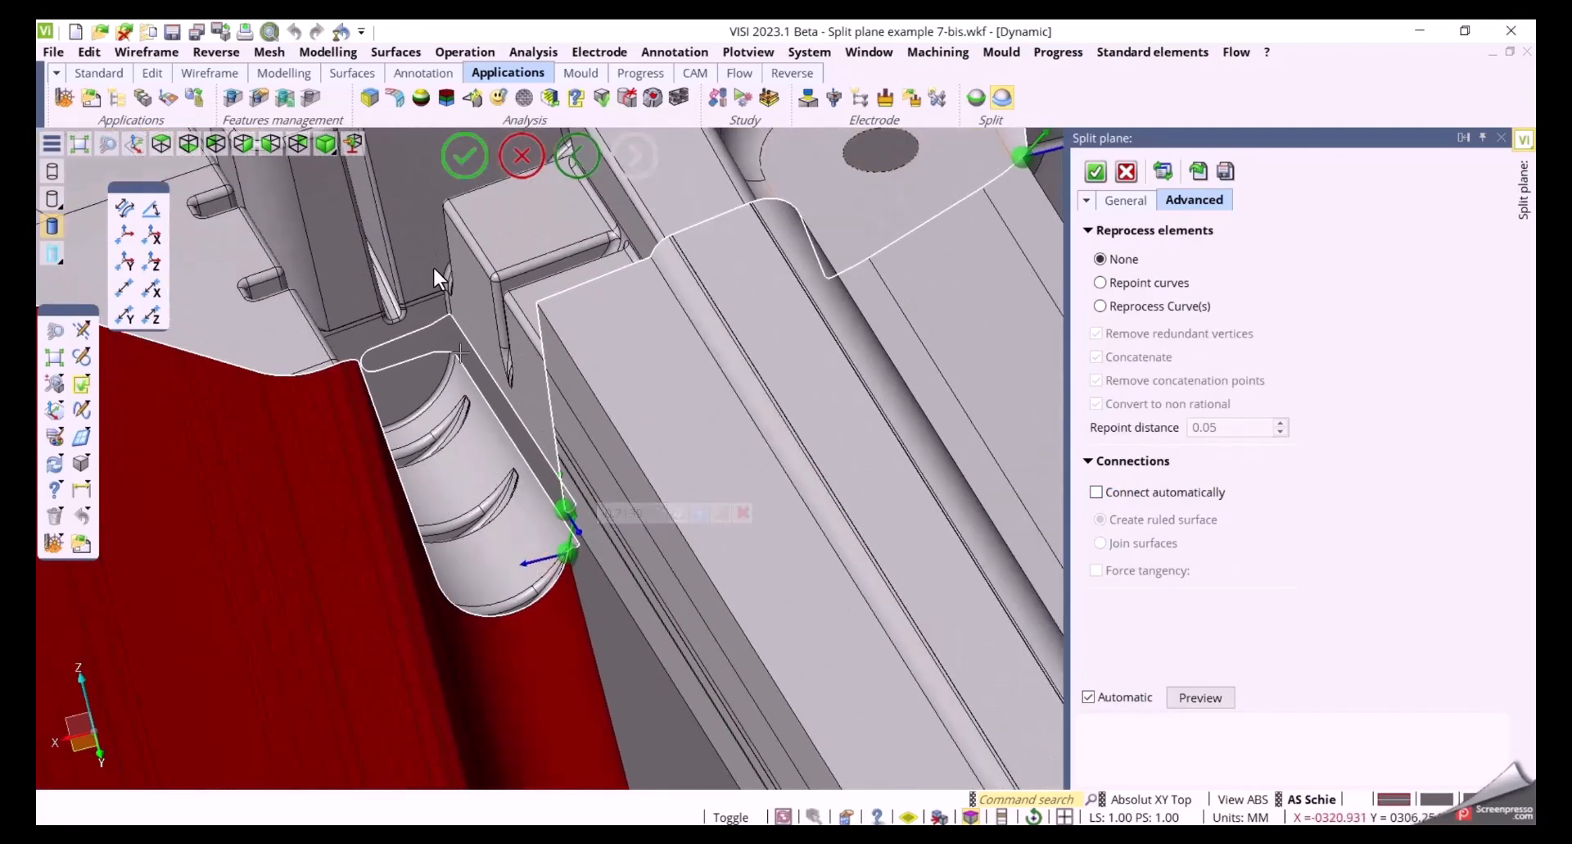
pyautogui.scroll(-3, 475, 245)
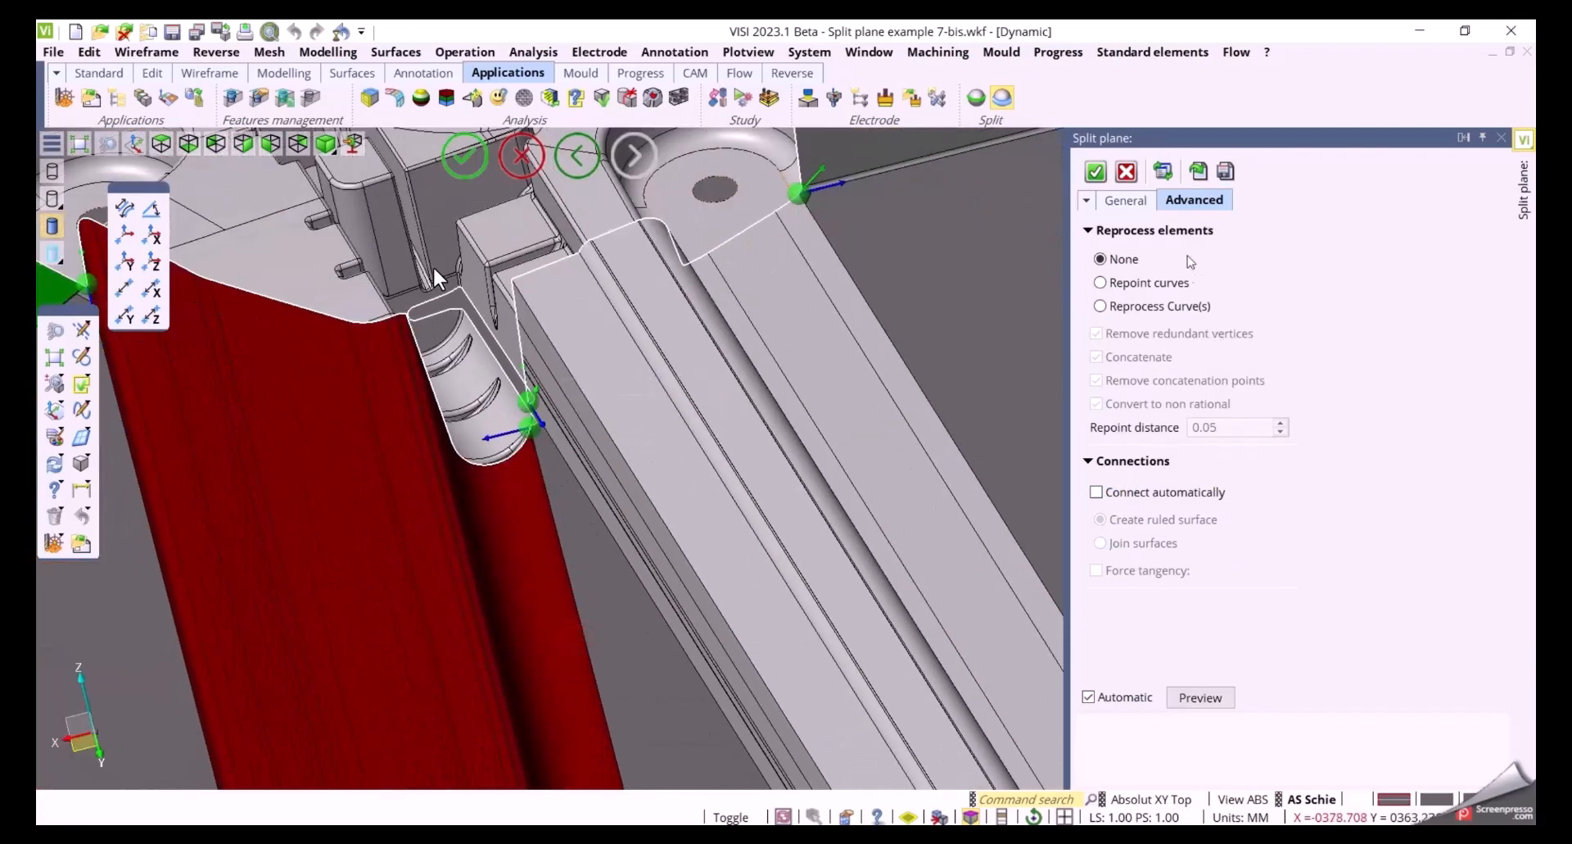
pyautogui.click(1096, 491)
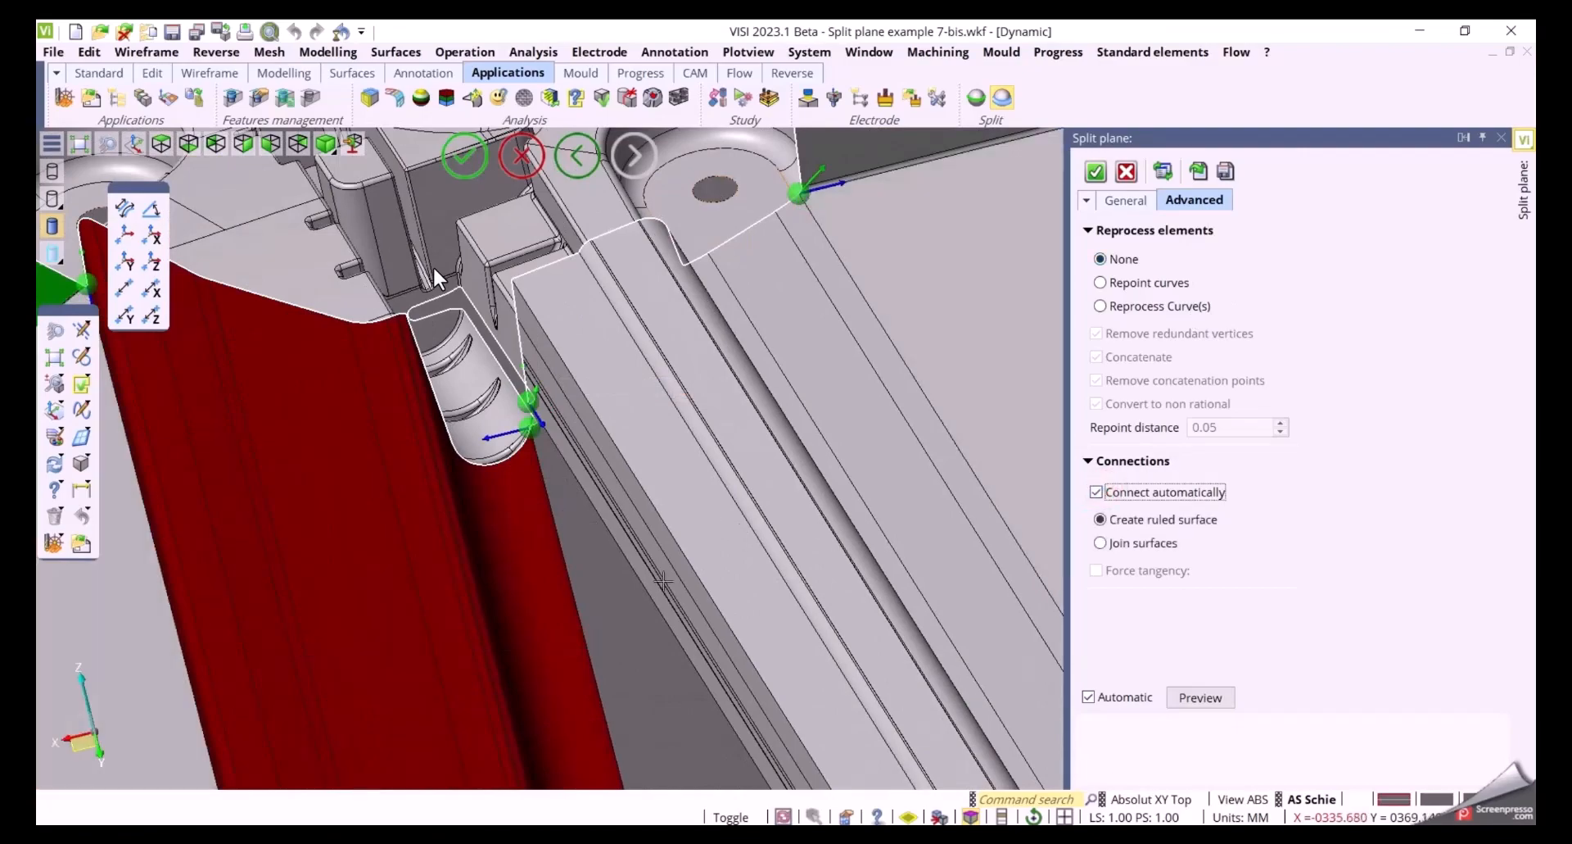
# Reposition the sliders along the rounded slot's edge
pyautogui.scroll(-5, 688, 534)
pyautogui.moveTo(688, 533); pyautogui.dragTo(653, 605, button='middle')
pyautogui.scroll(5, 652, 539)
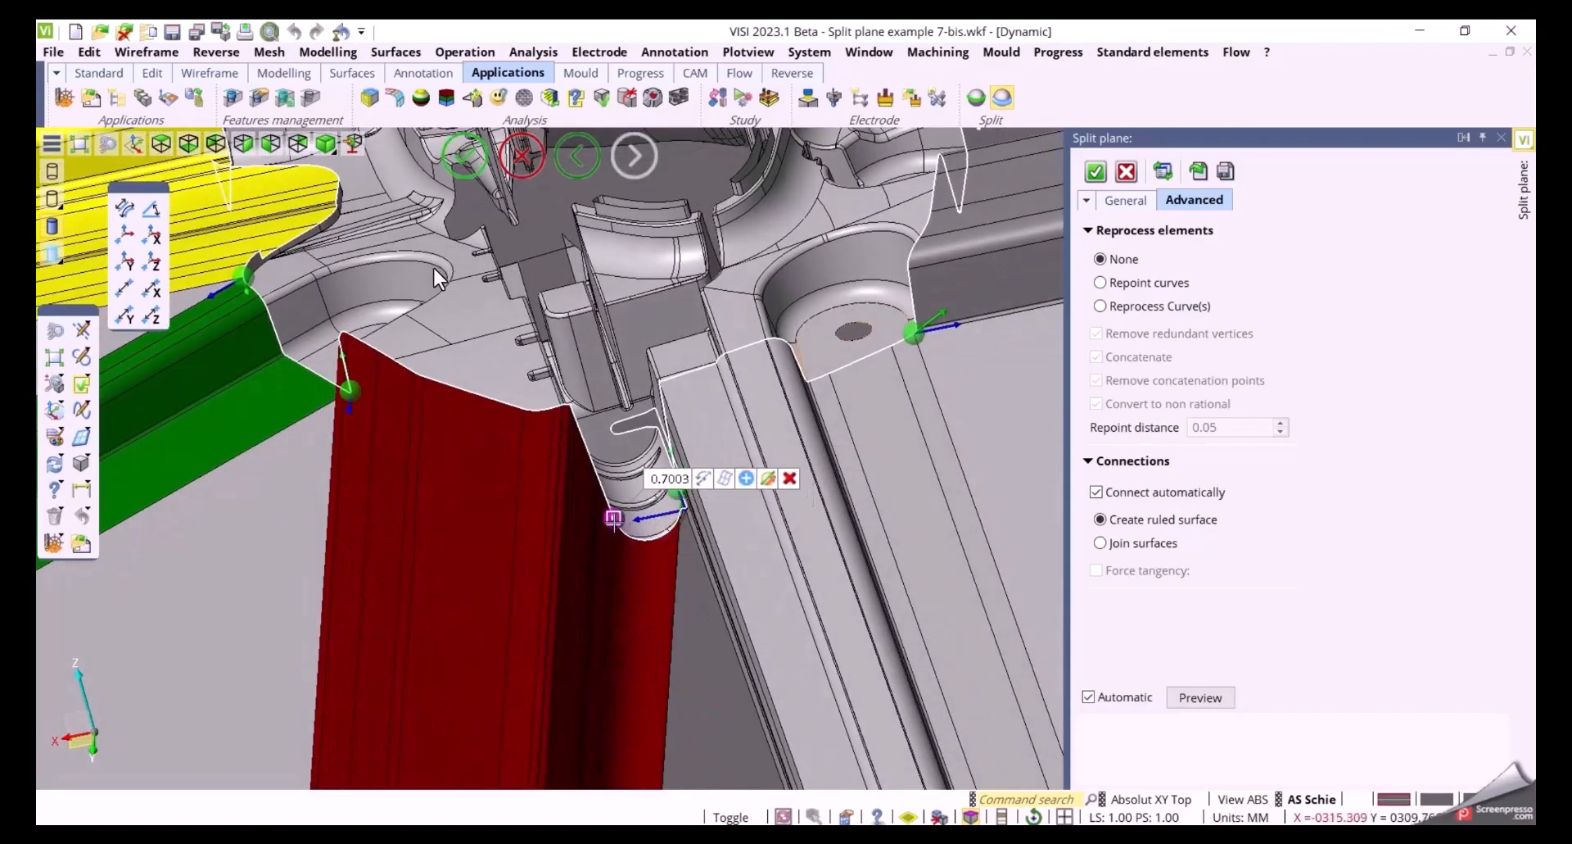
pyautogui.moveTo(655, 602); pyautogui.dragTo(655, 646, button='middle')
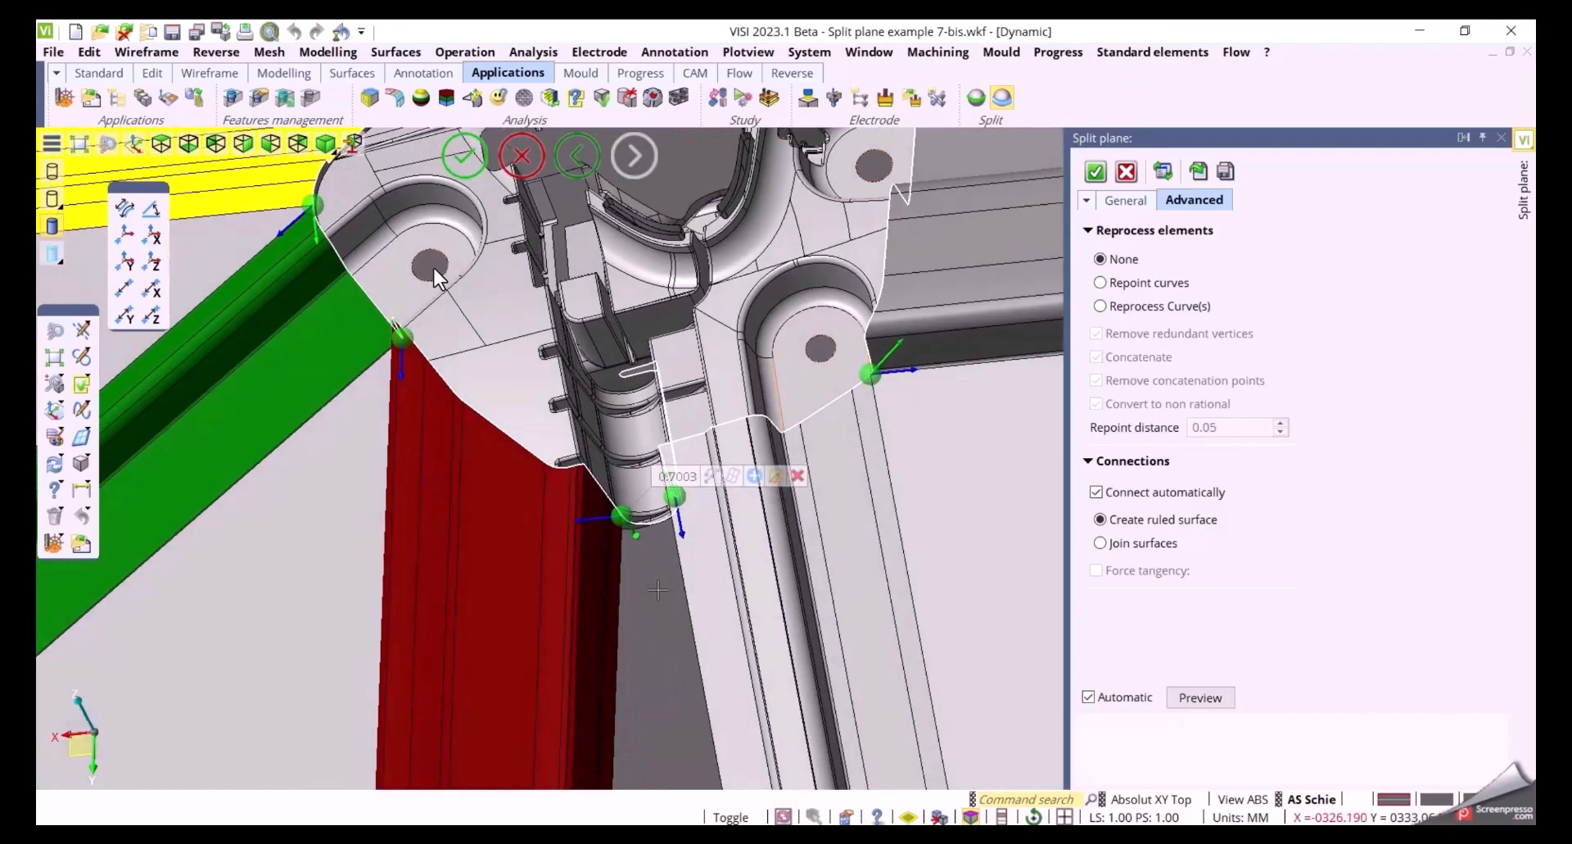
pyautogui.moveTo(674, 584); pyautogui.dragTo(673, 514, button='middle')
pyautogui.scroll(5, 674, 515)
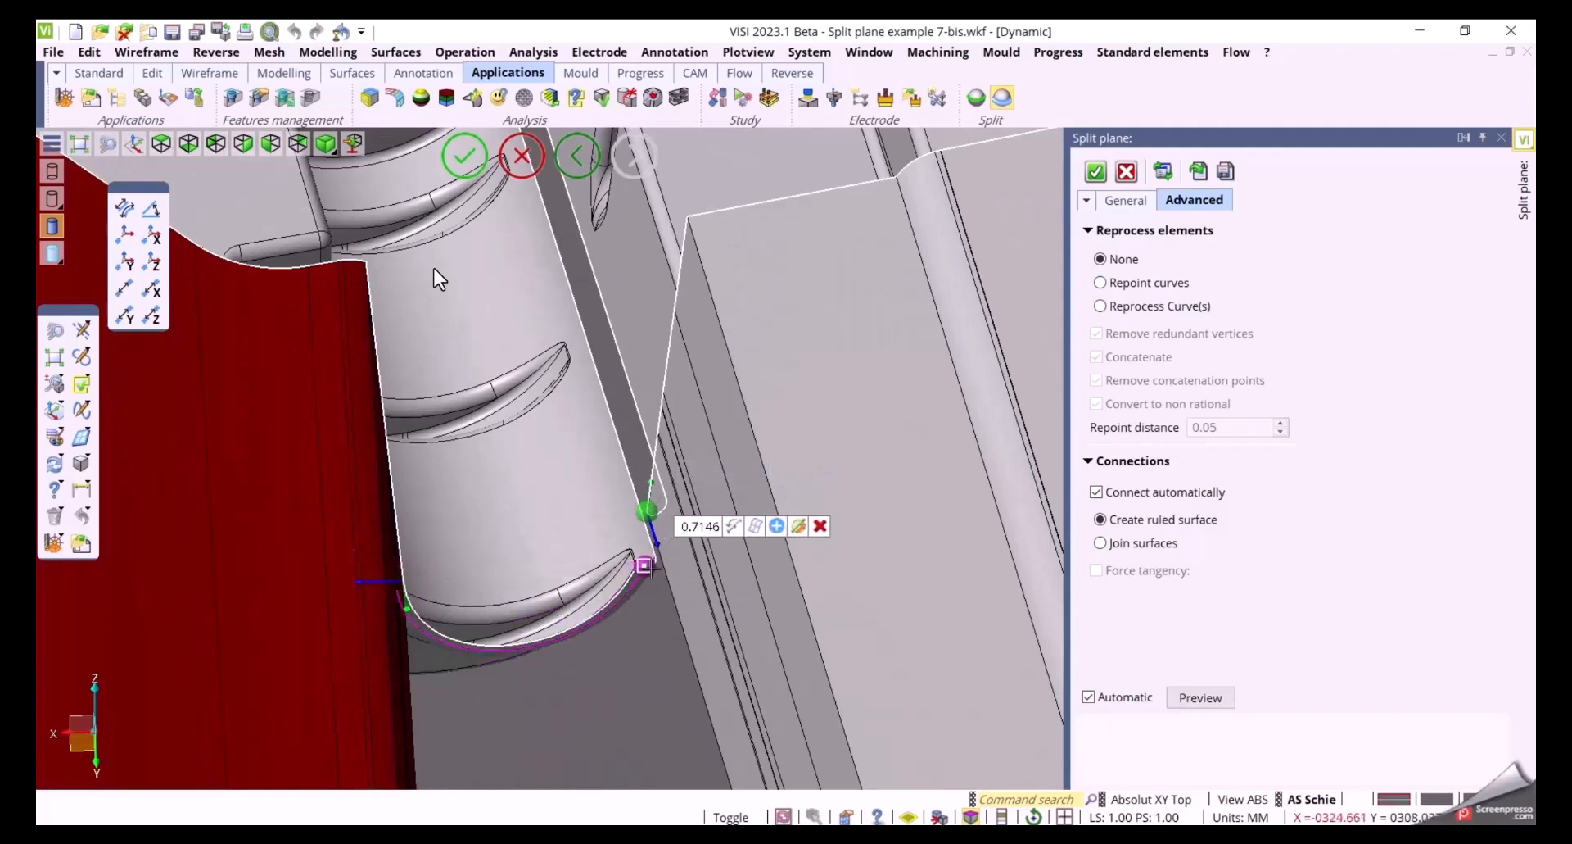
pyautogui.click(645, 565)
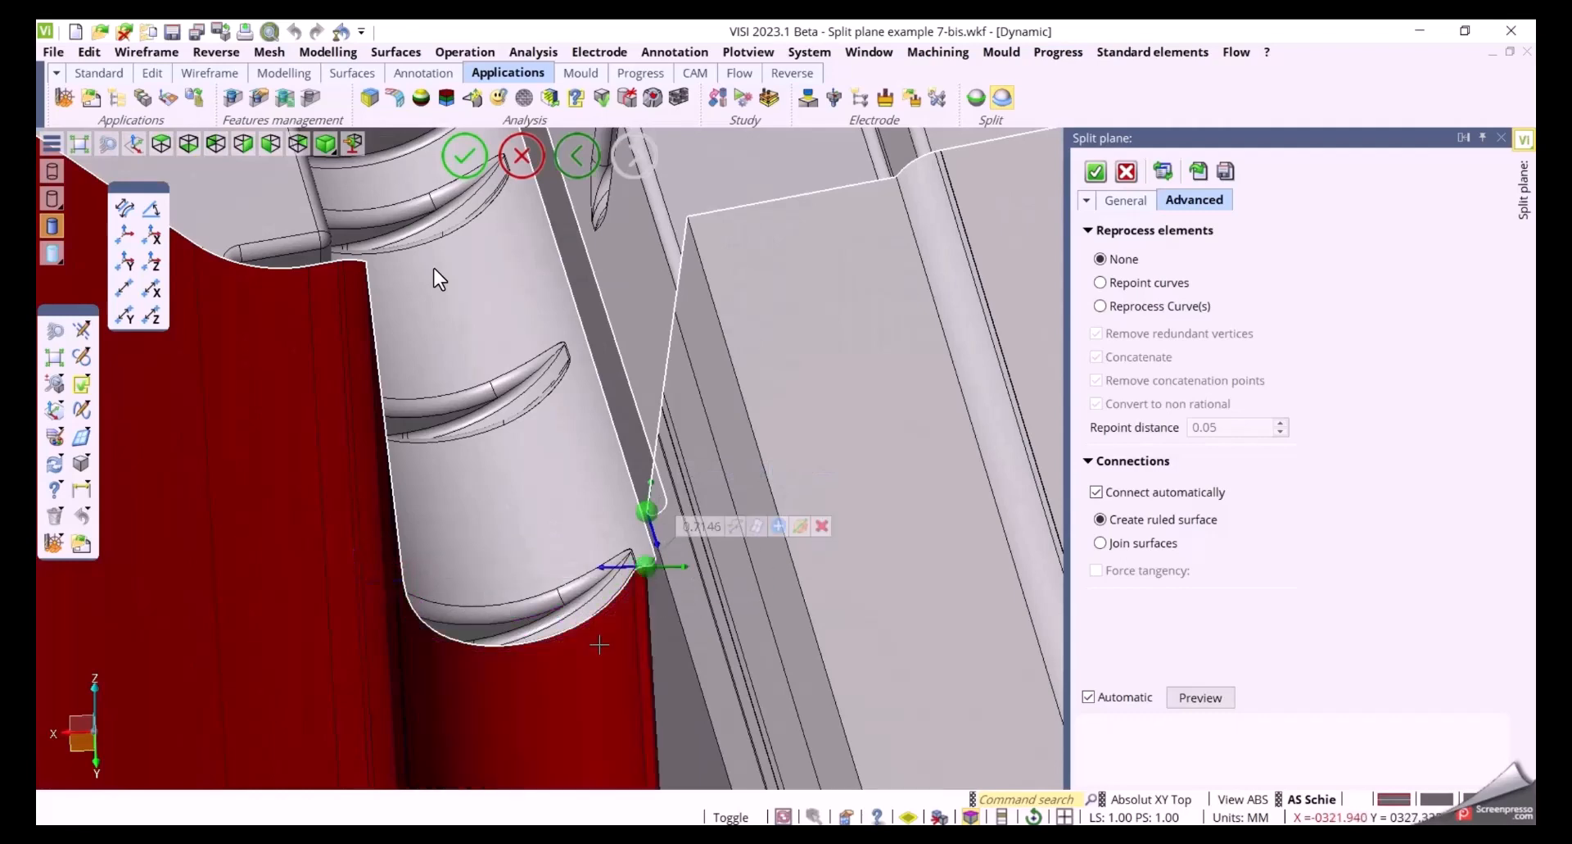
# Set a slot slider's end direction by picking an edge on the part
pyautogui.scroll(-5, 434, 268)
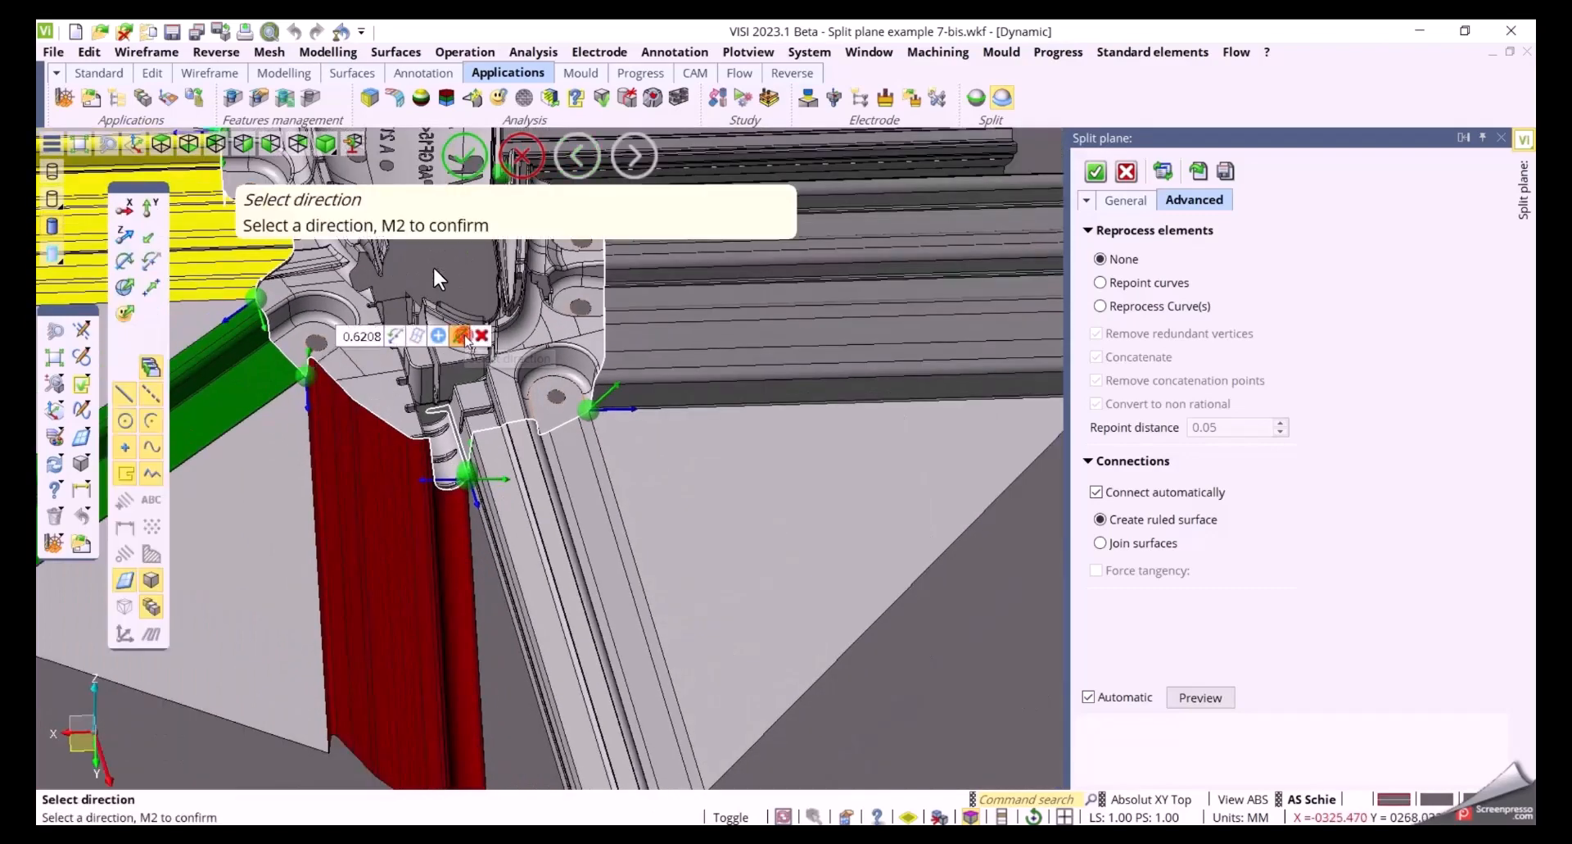
pyautogui.scroll(5, 434, 269)
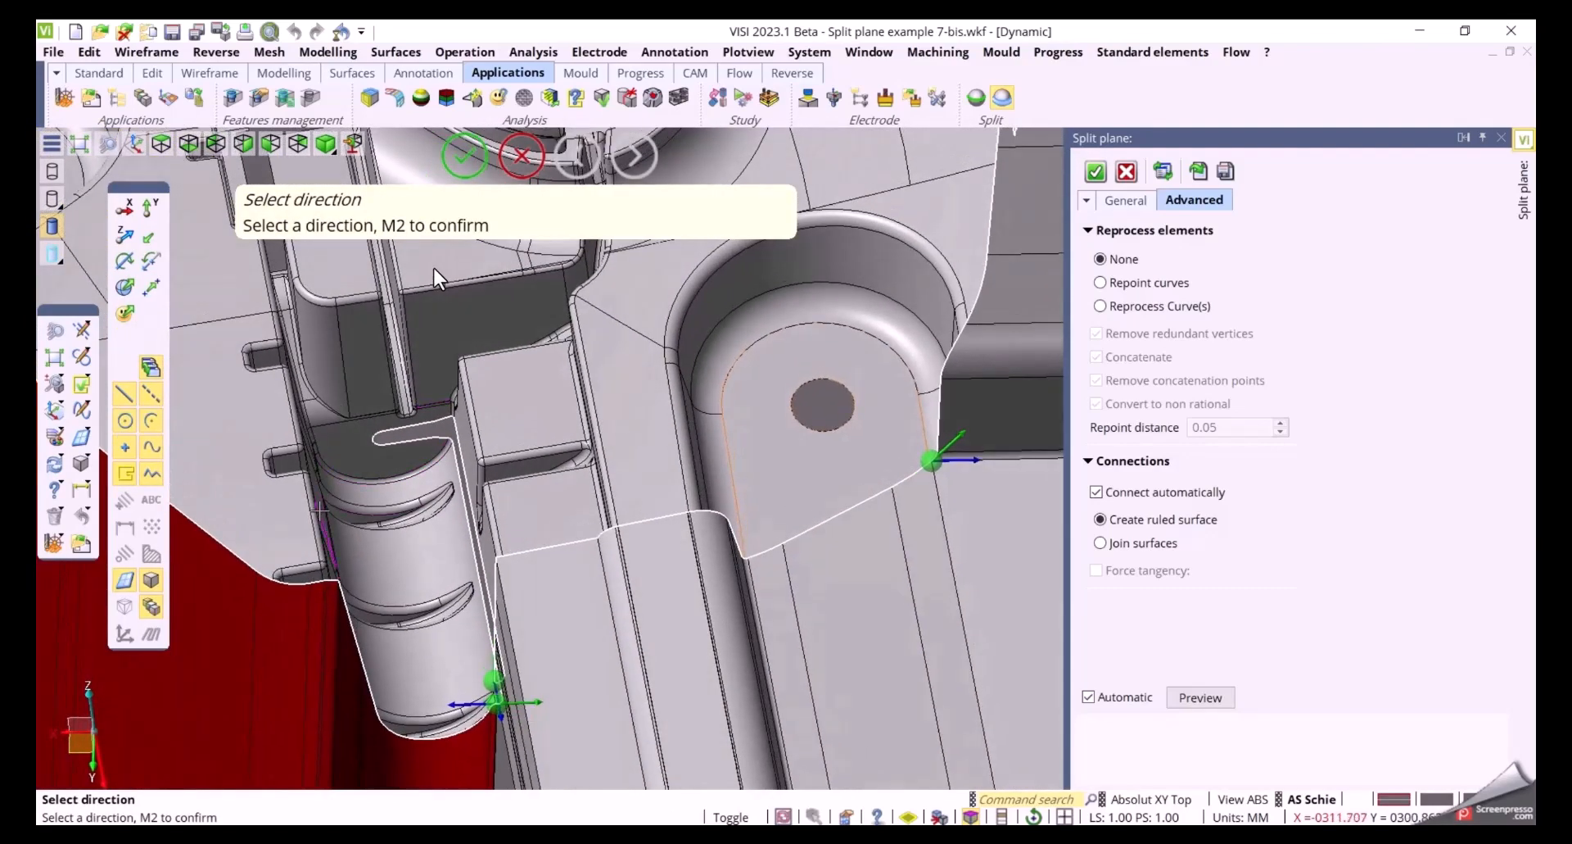
pyautogui.press('space')
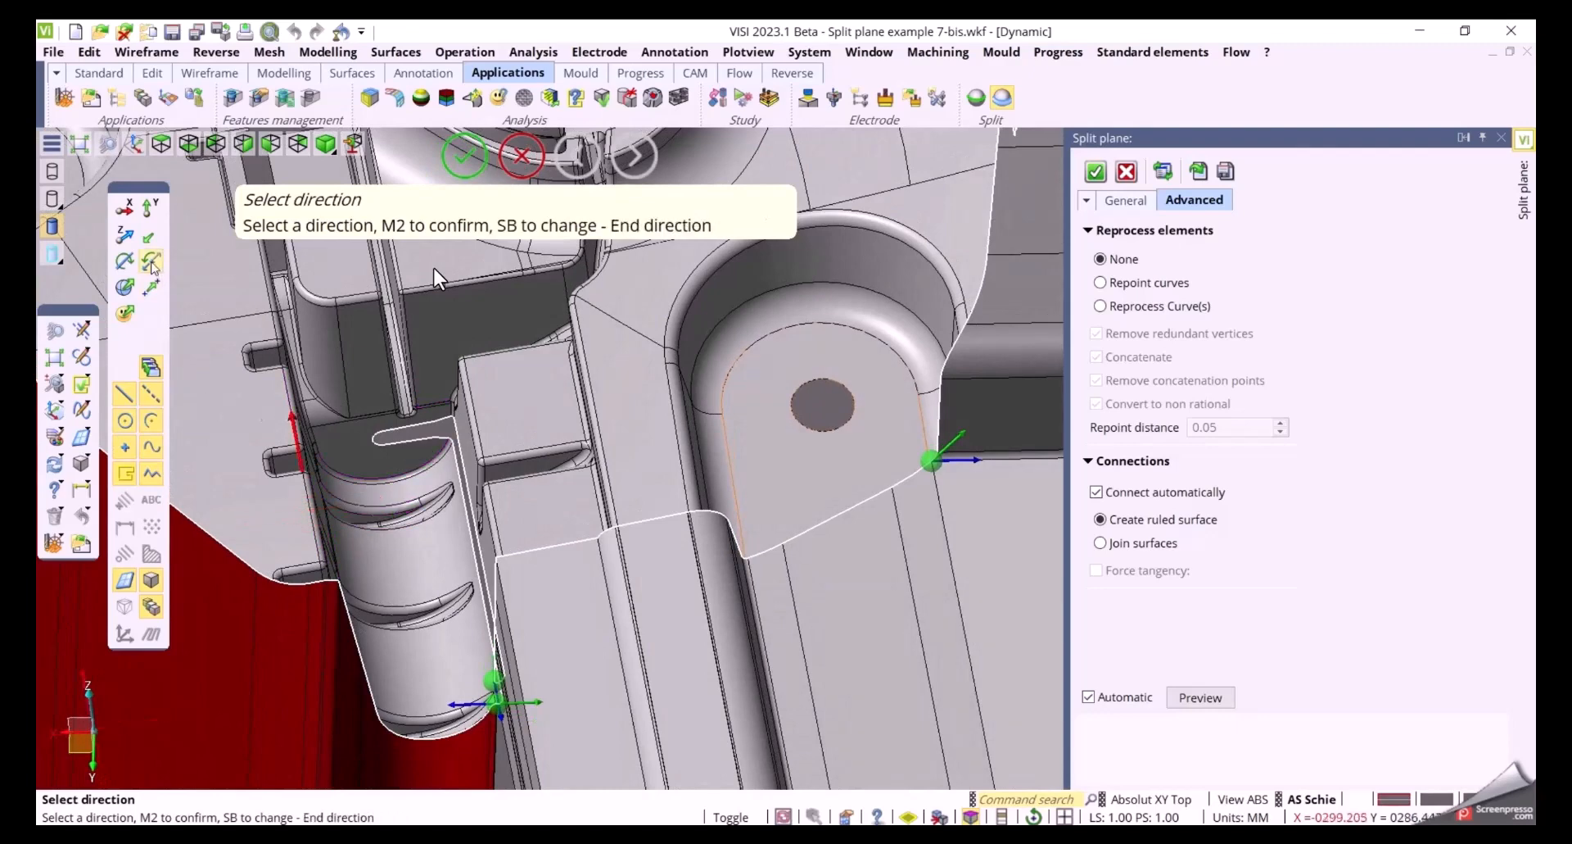
pyautogui.press('space')
pyautogui.click(404, 418)
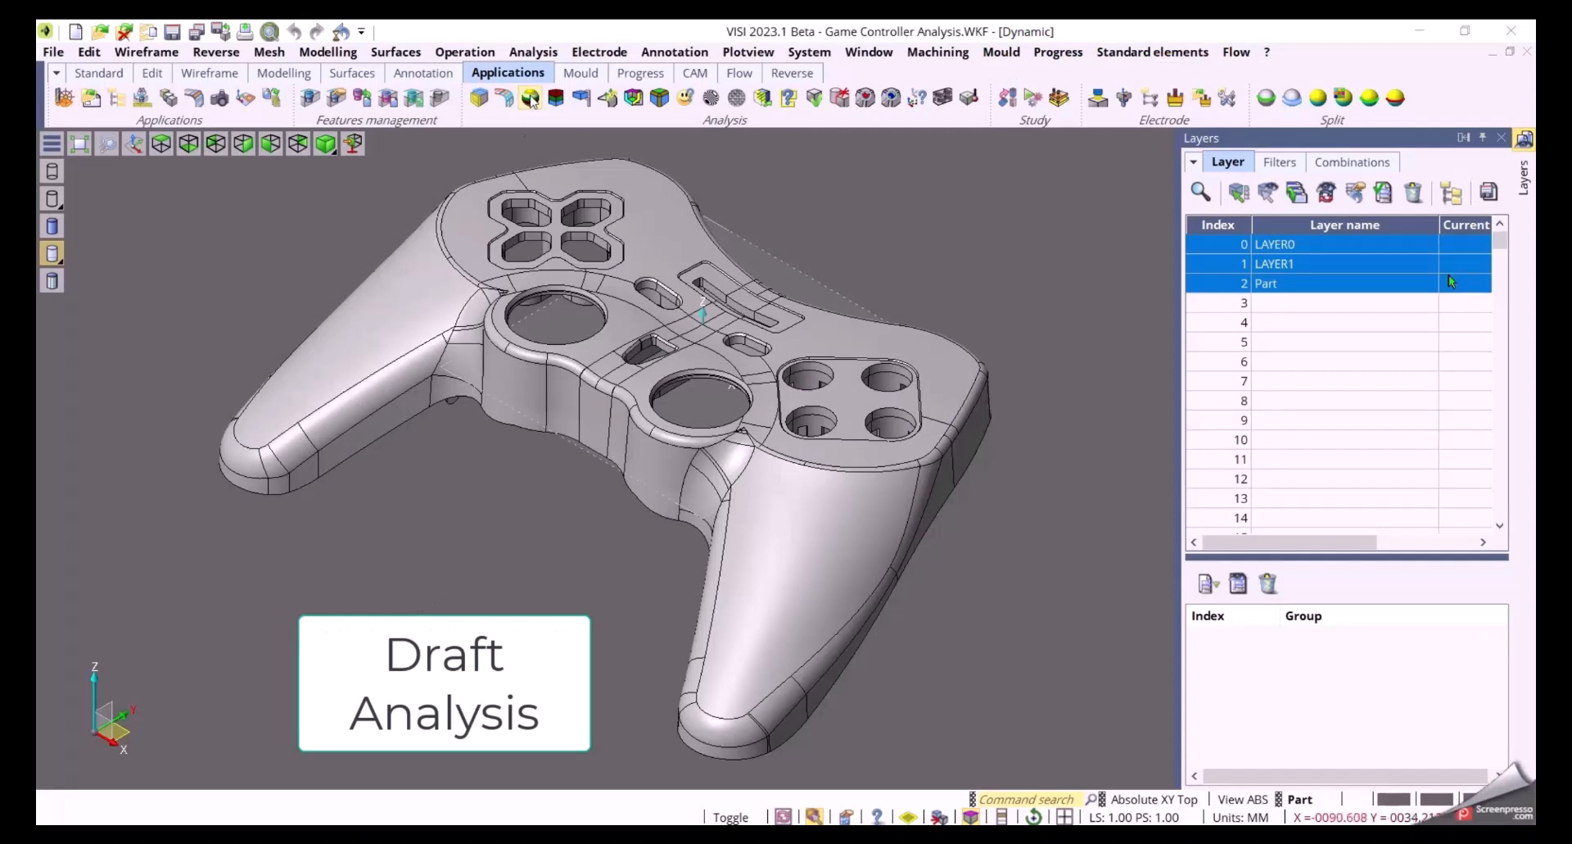
# Run Draft analysis on the game controller body, accepting the default draft direction
pyautogui.click(531, 97)
pyautogui.click(693, 345)
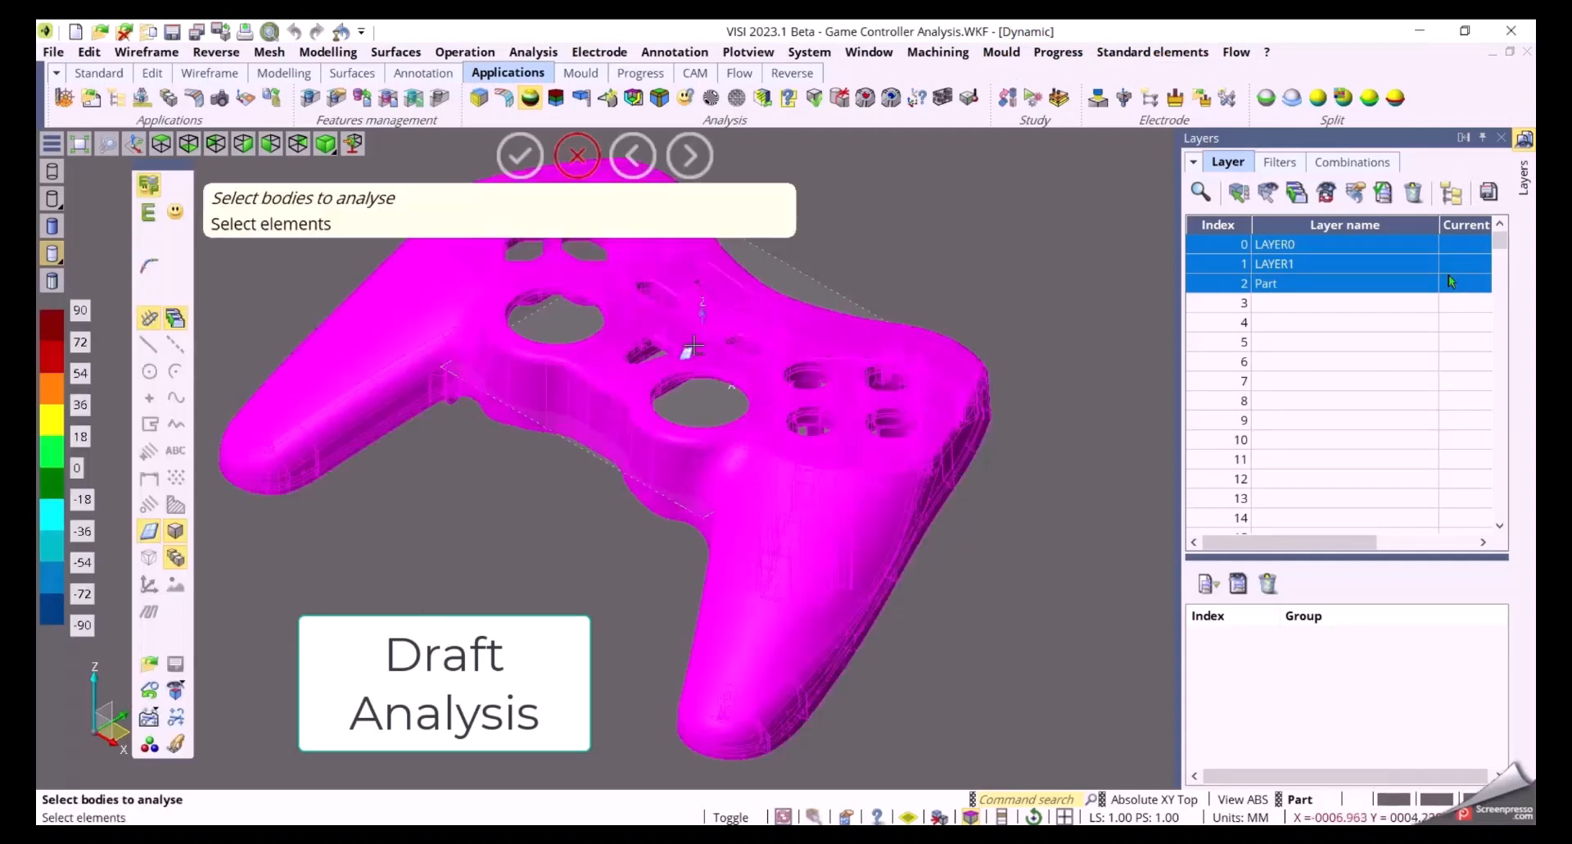
pyautogui.middleClick(693, 345)
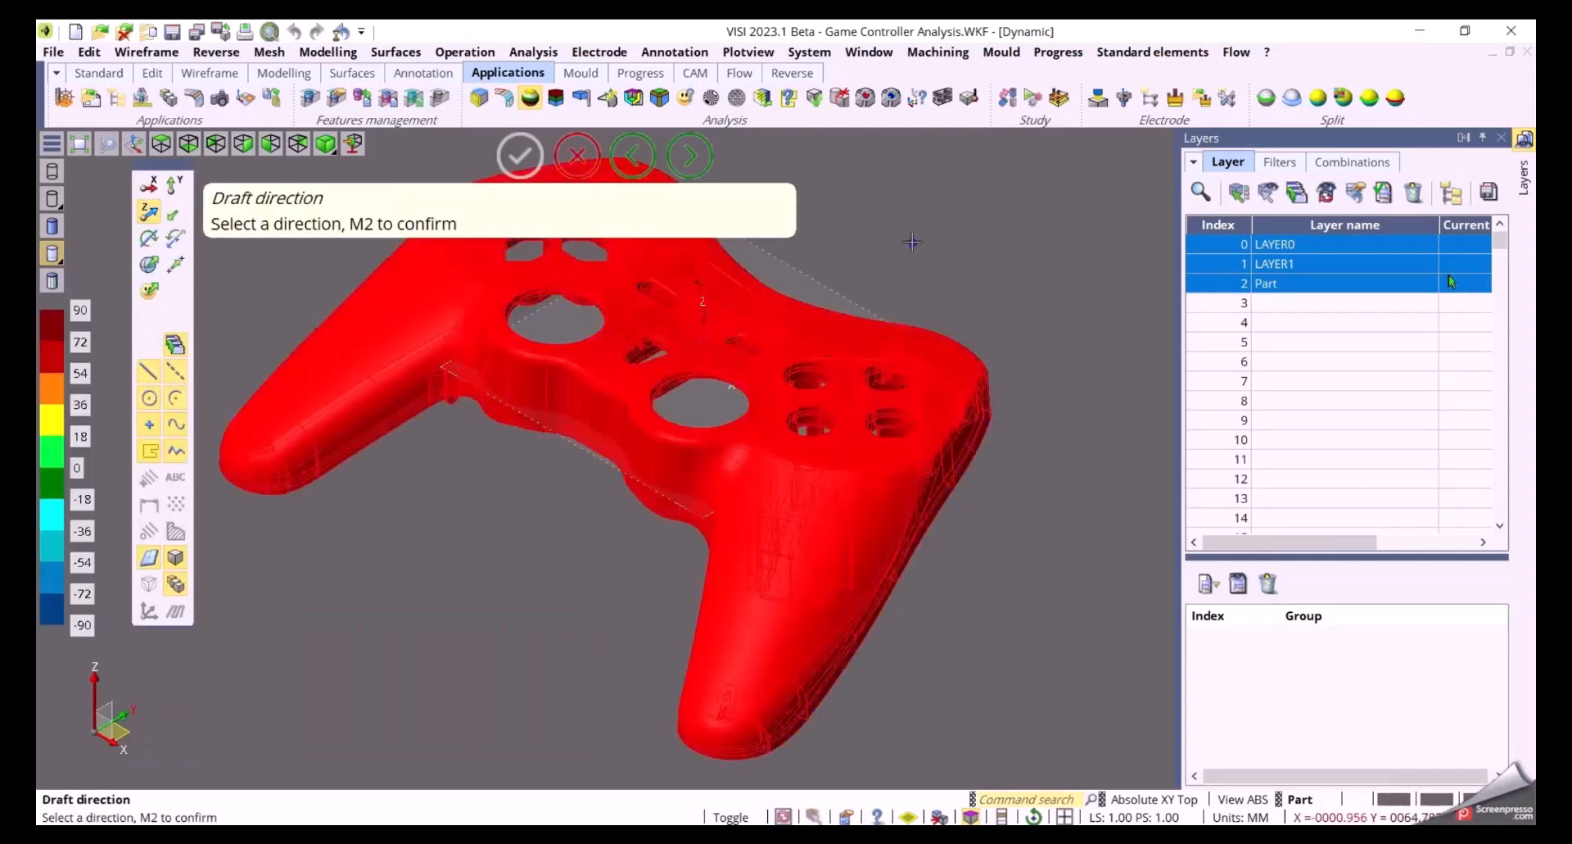
pyautogui.middleClick(912, 241)
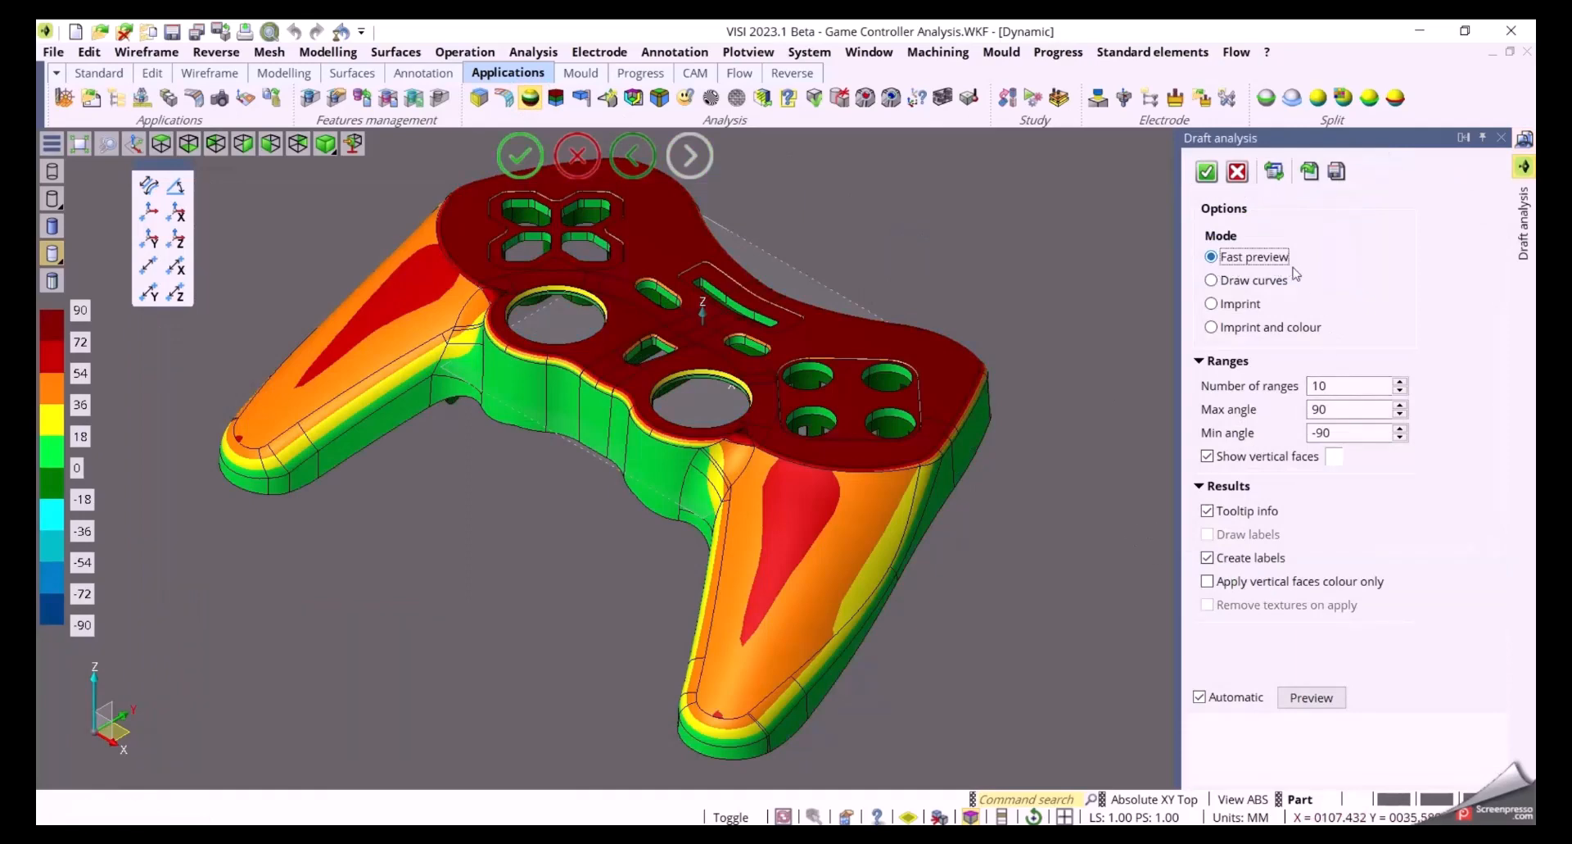
# Set the number of draft ranges to 5
pyautogui.doubleClick(1352, 384)
pyautogui.write('8')
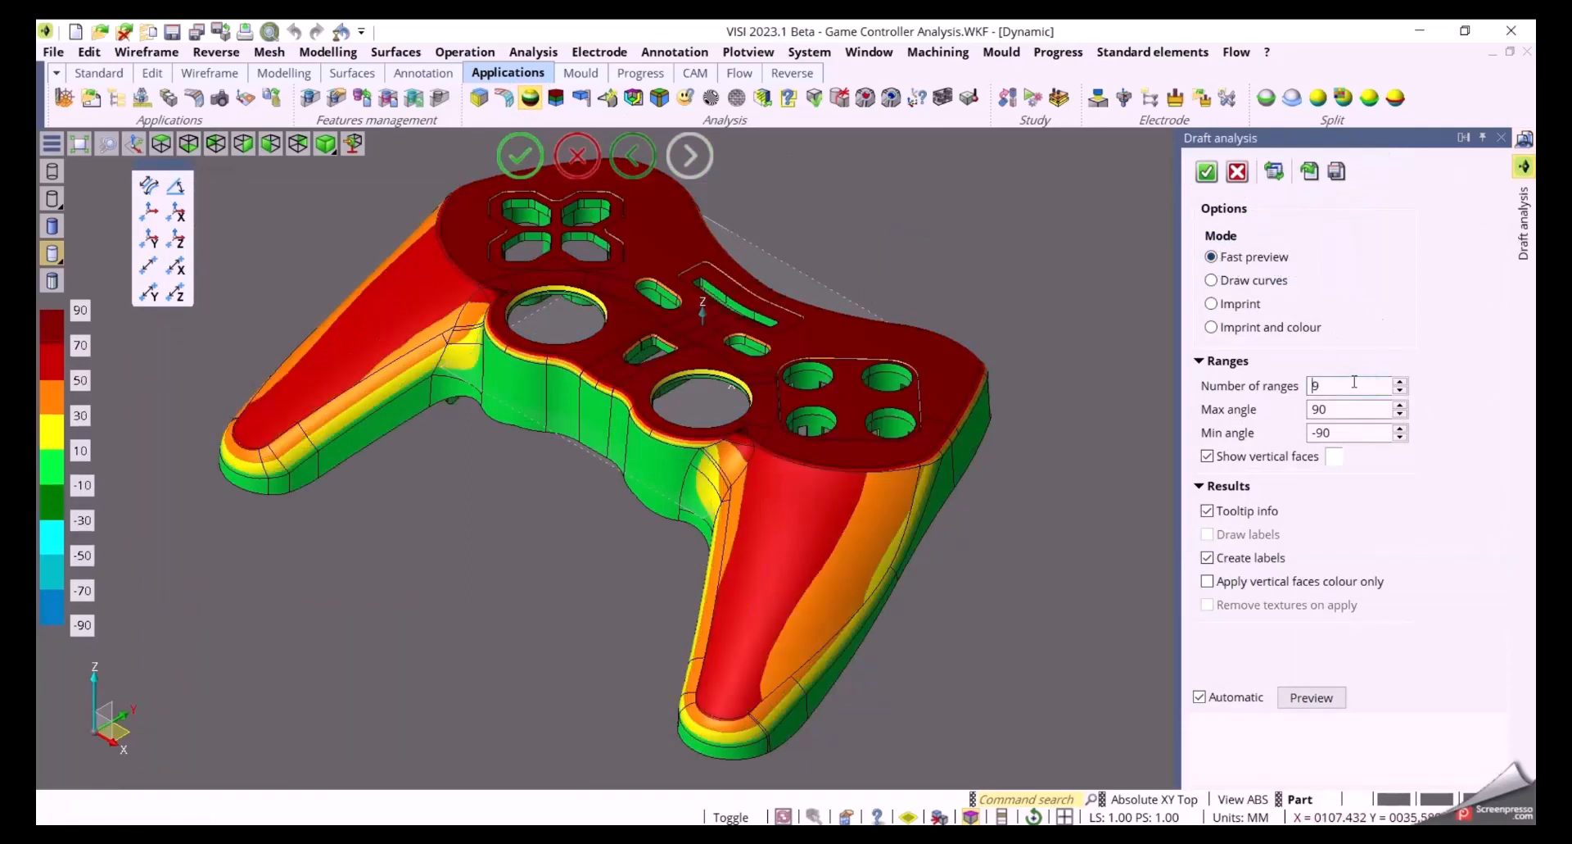
pyautogui.scroll(-3, 1352, 380)
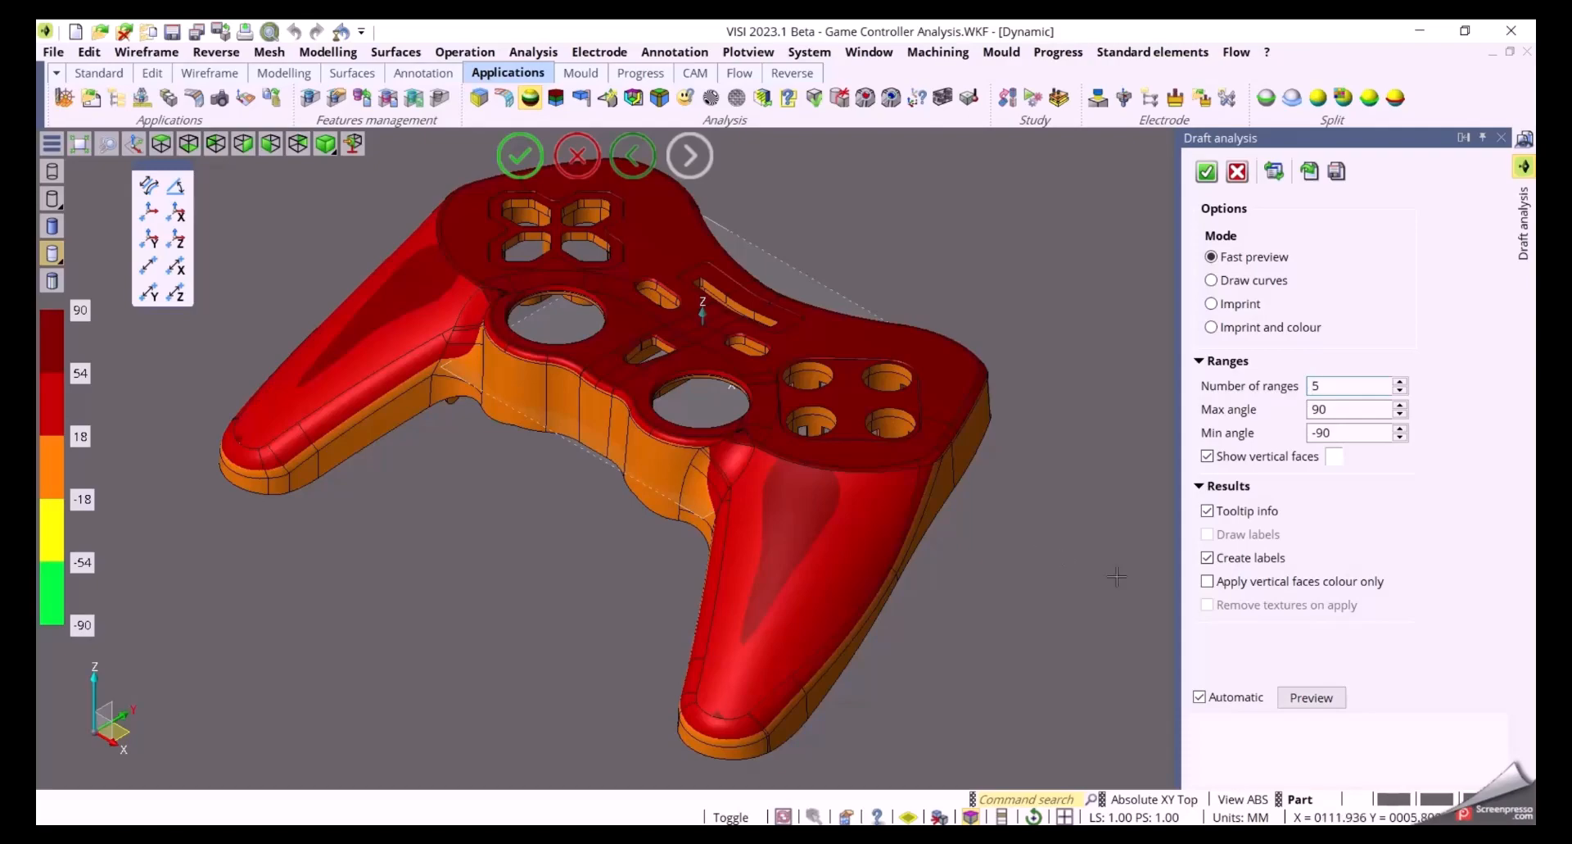
pyautogui.scroll(2, 971, 580)
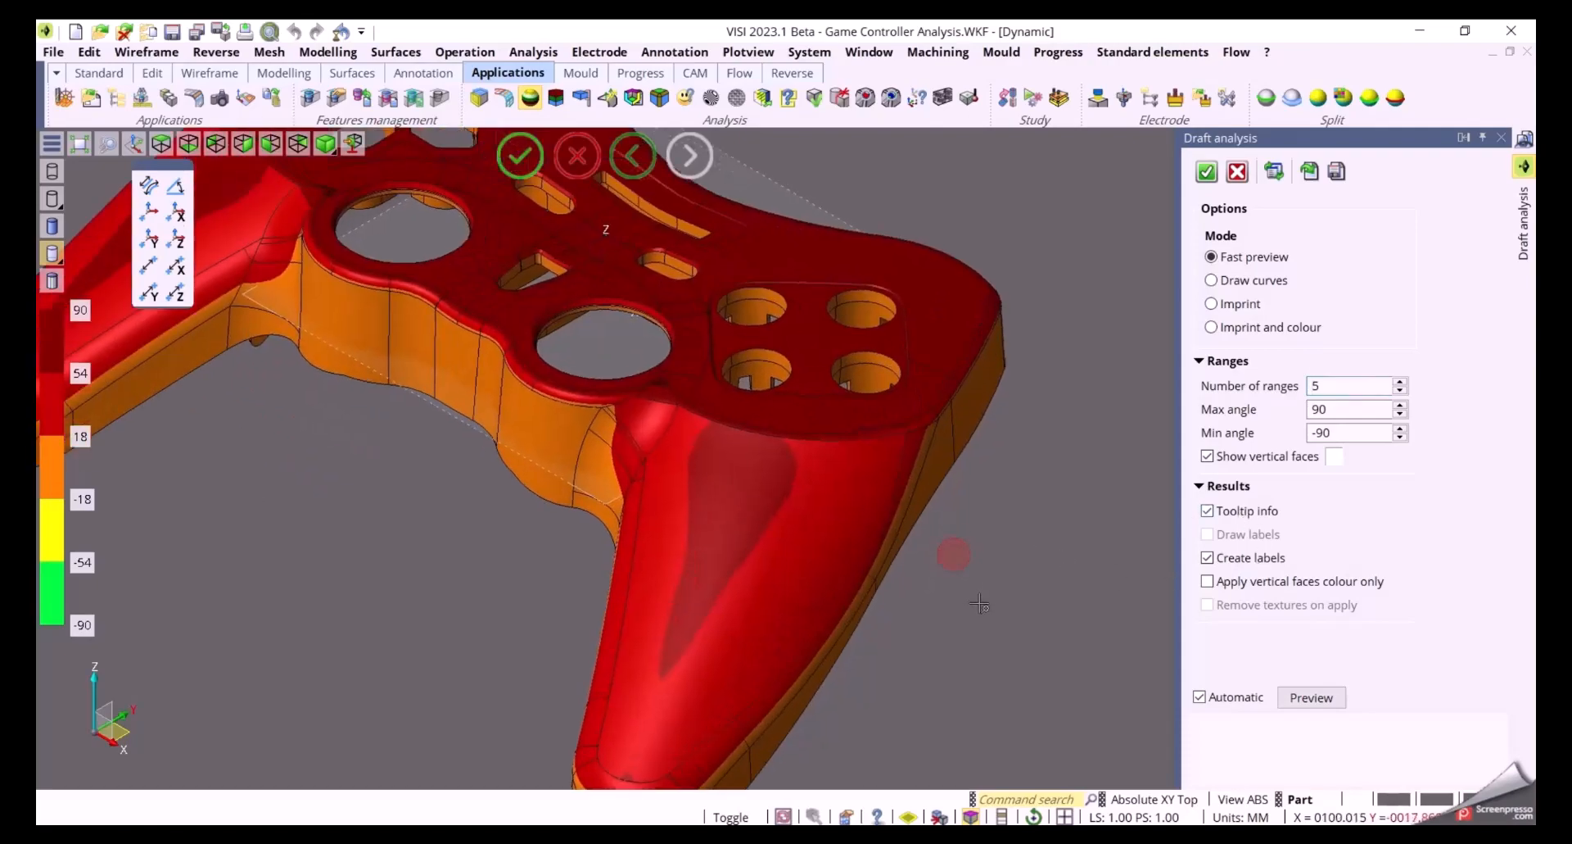
pyautogui.moveTo(947, 552); pyautogui.dragTo(1073, 536, button='middle')
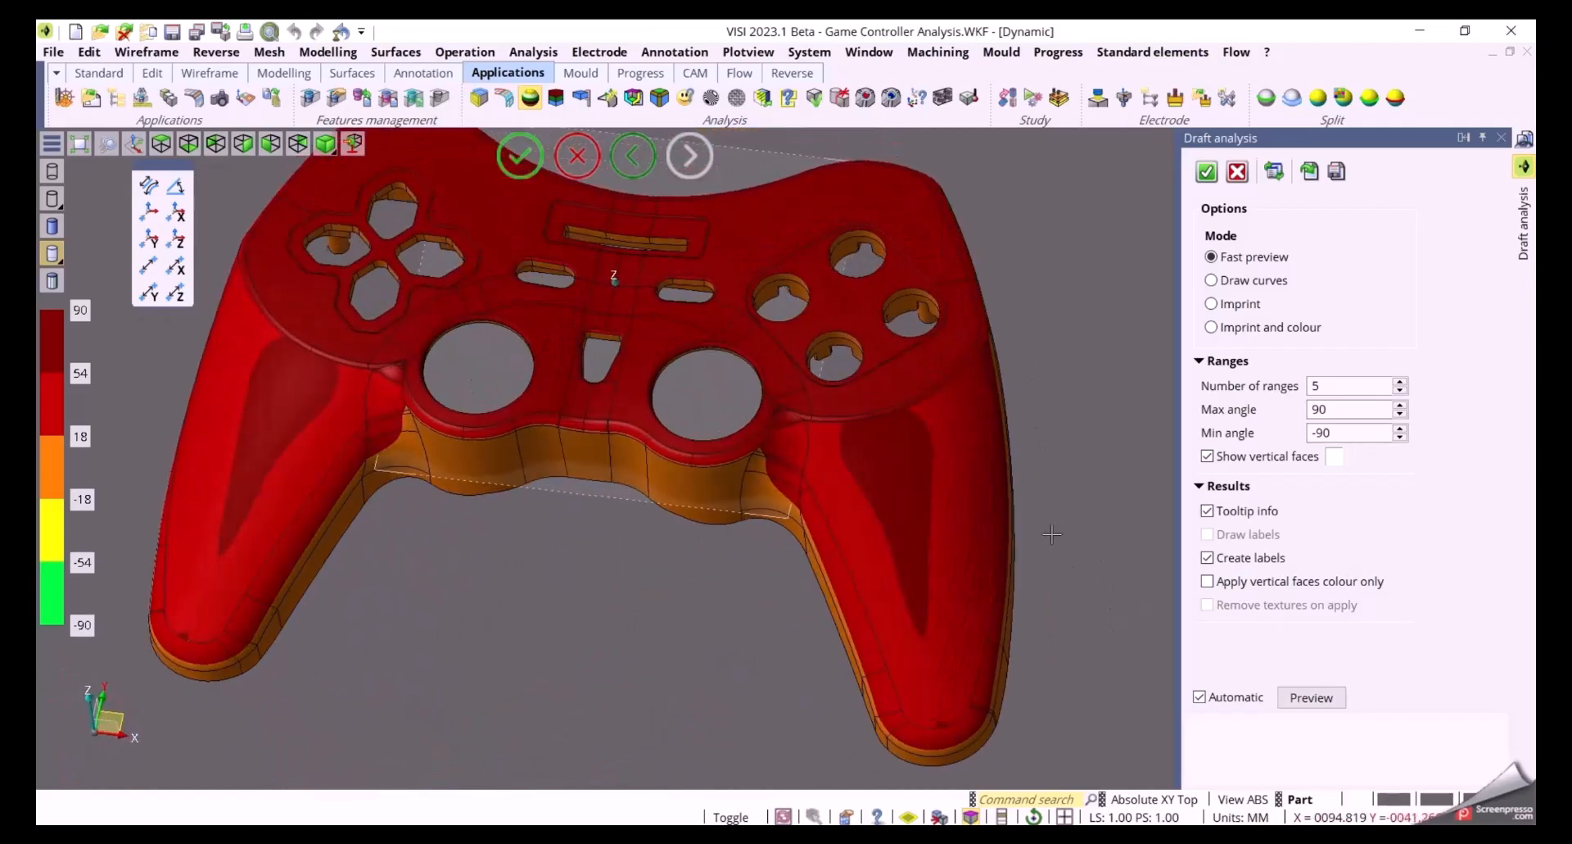
# Add draft angle labels on the right and left grip faces of the controller
pyautogui.click(894, 465)
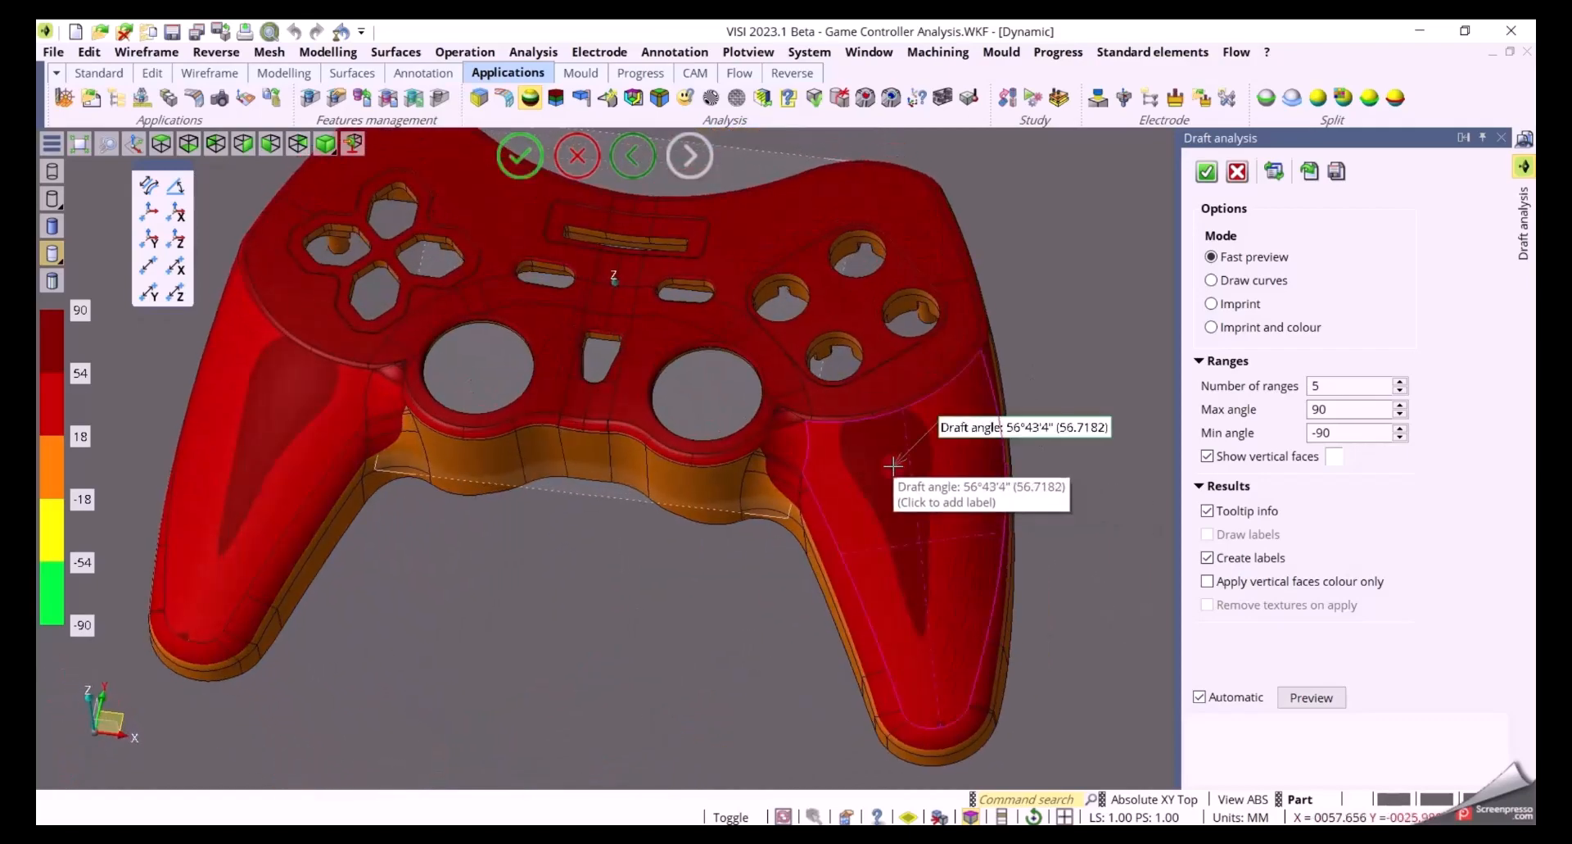
pyautogui.click(288, 387)
pyautogui.moveTo(575, 746)
pyautogui.mouseDown(button='middle')
pyautogui.moveTo(579, 689)
pyautogui.moveTo(578, 762)
pyautogui.mouseUp(button='middle')
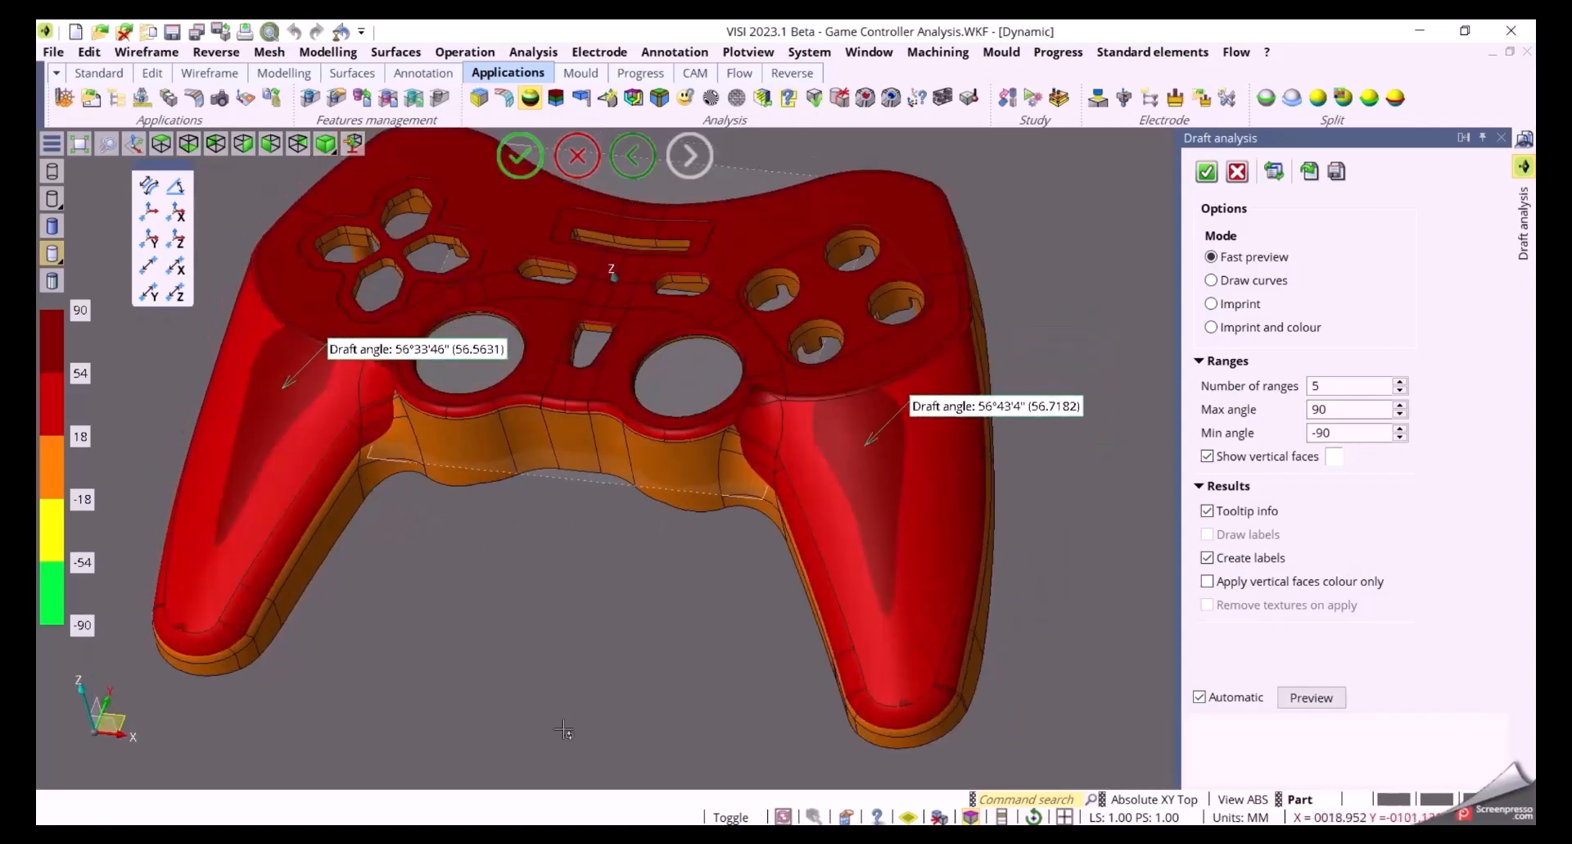
# Add draft angle labels on the controller's side wall and on its underside
pyautogui.click(457, 449)
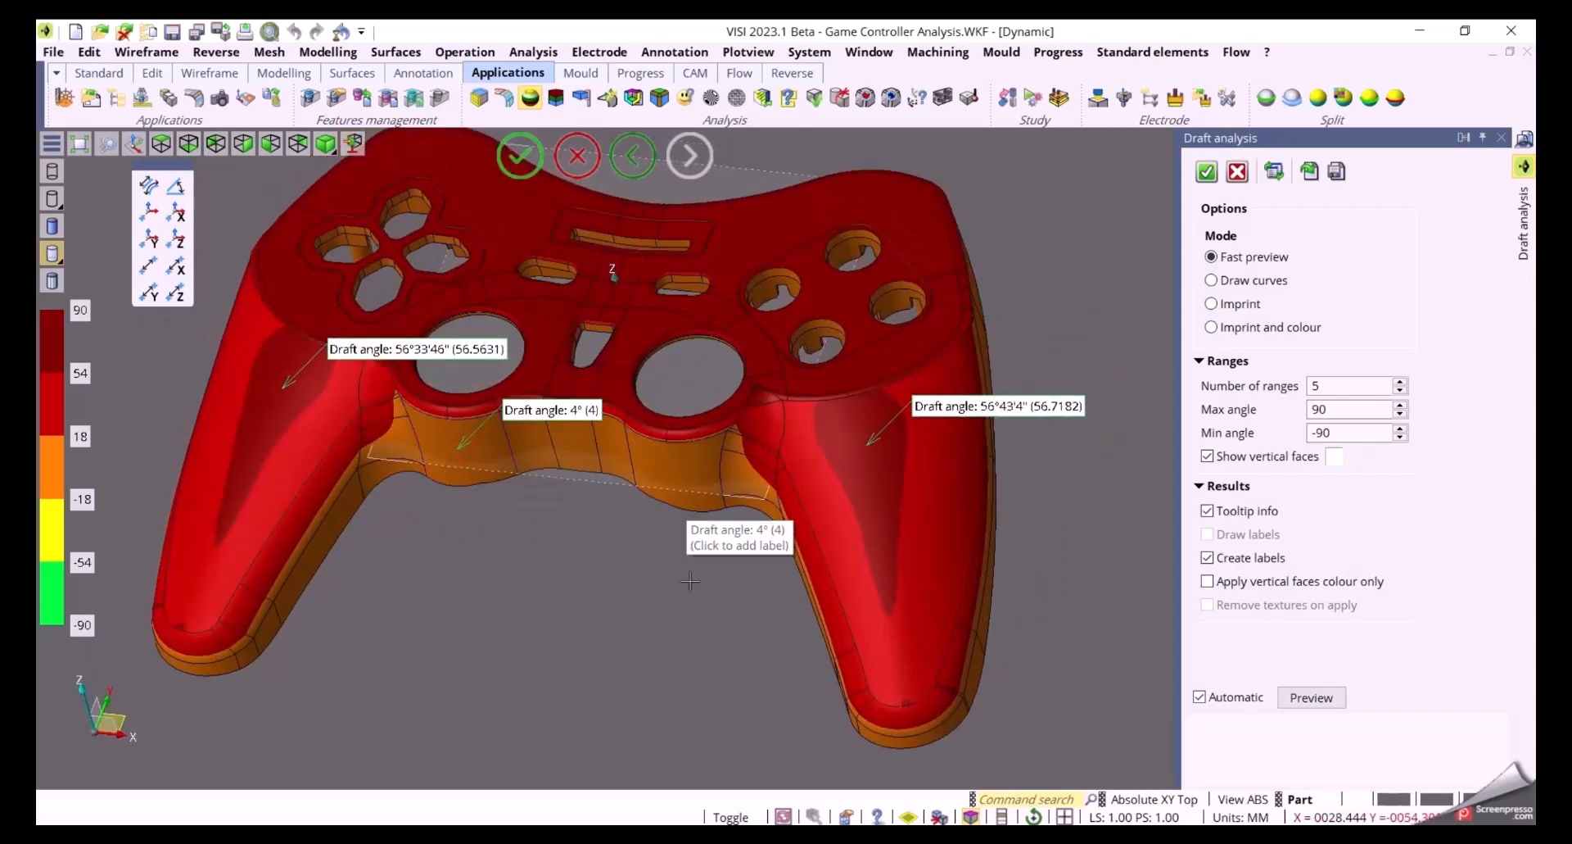
pyautogui.moveTo(702, 681); pyautogui.dragTo(562, 711, button='middle')
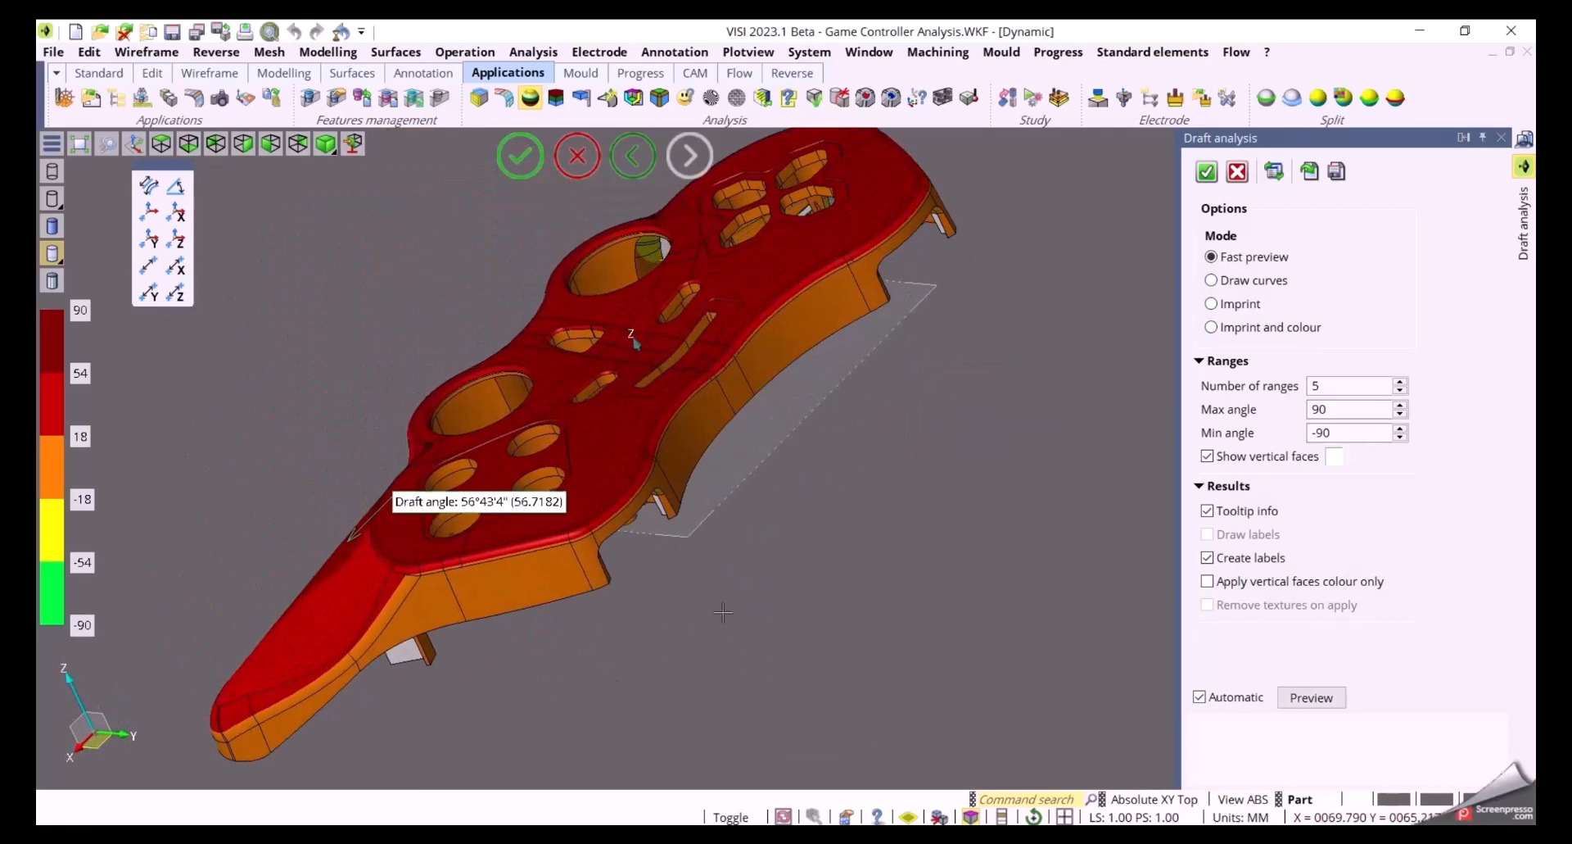
pyautogui.click(815, 332)
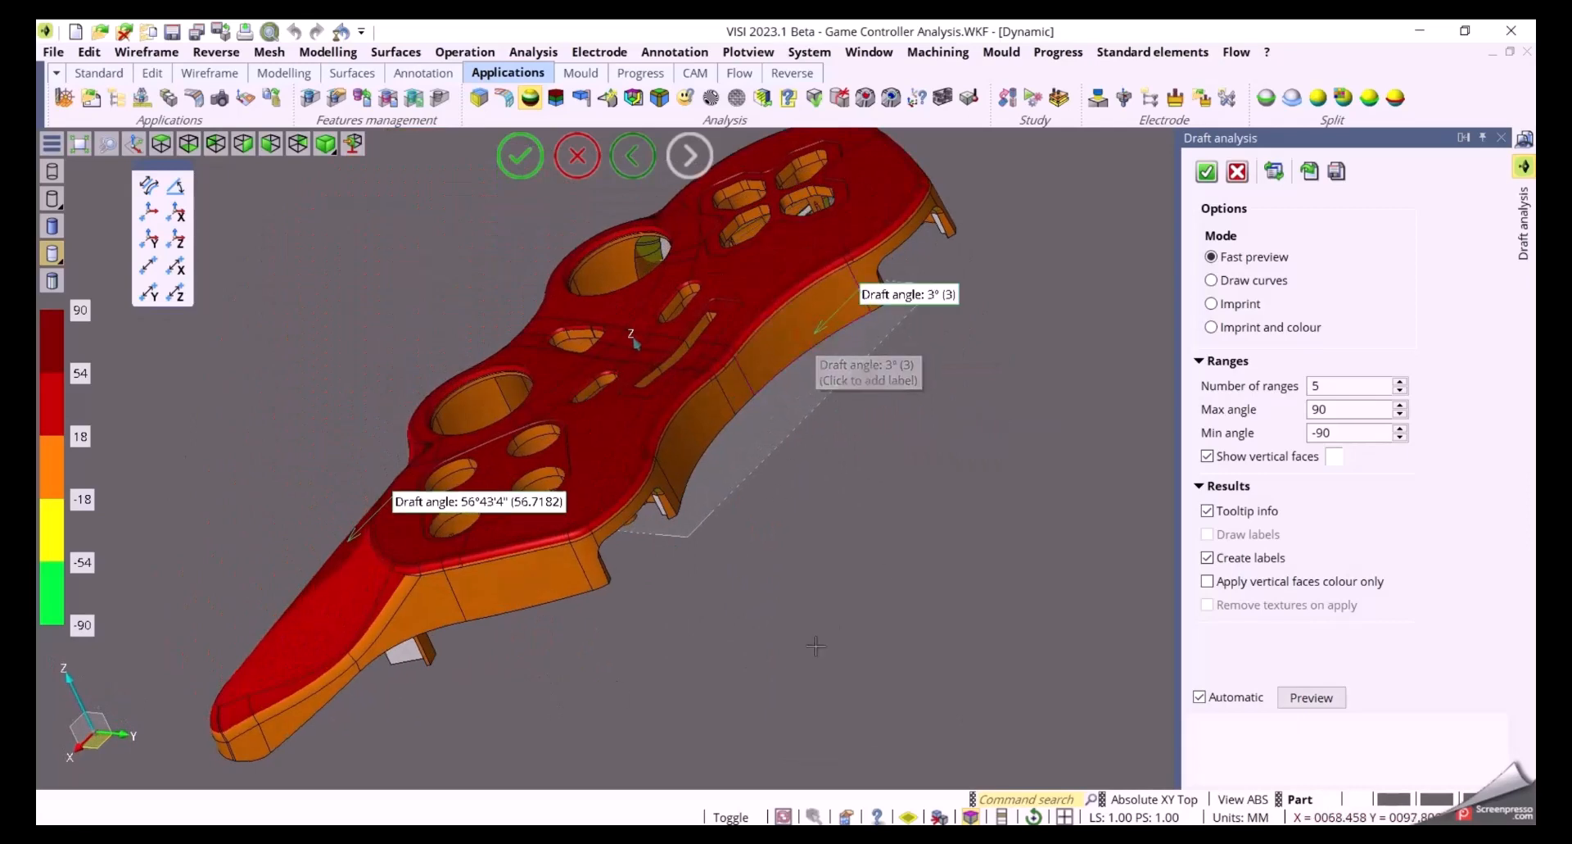
pyautogui.moveTo(895, 607); pyautogui.dragTo(966, 642, button='middle')
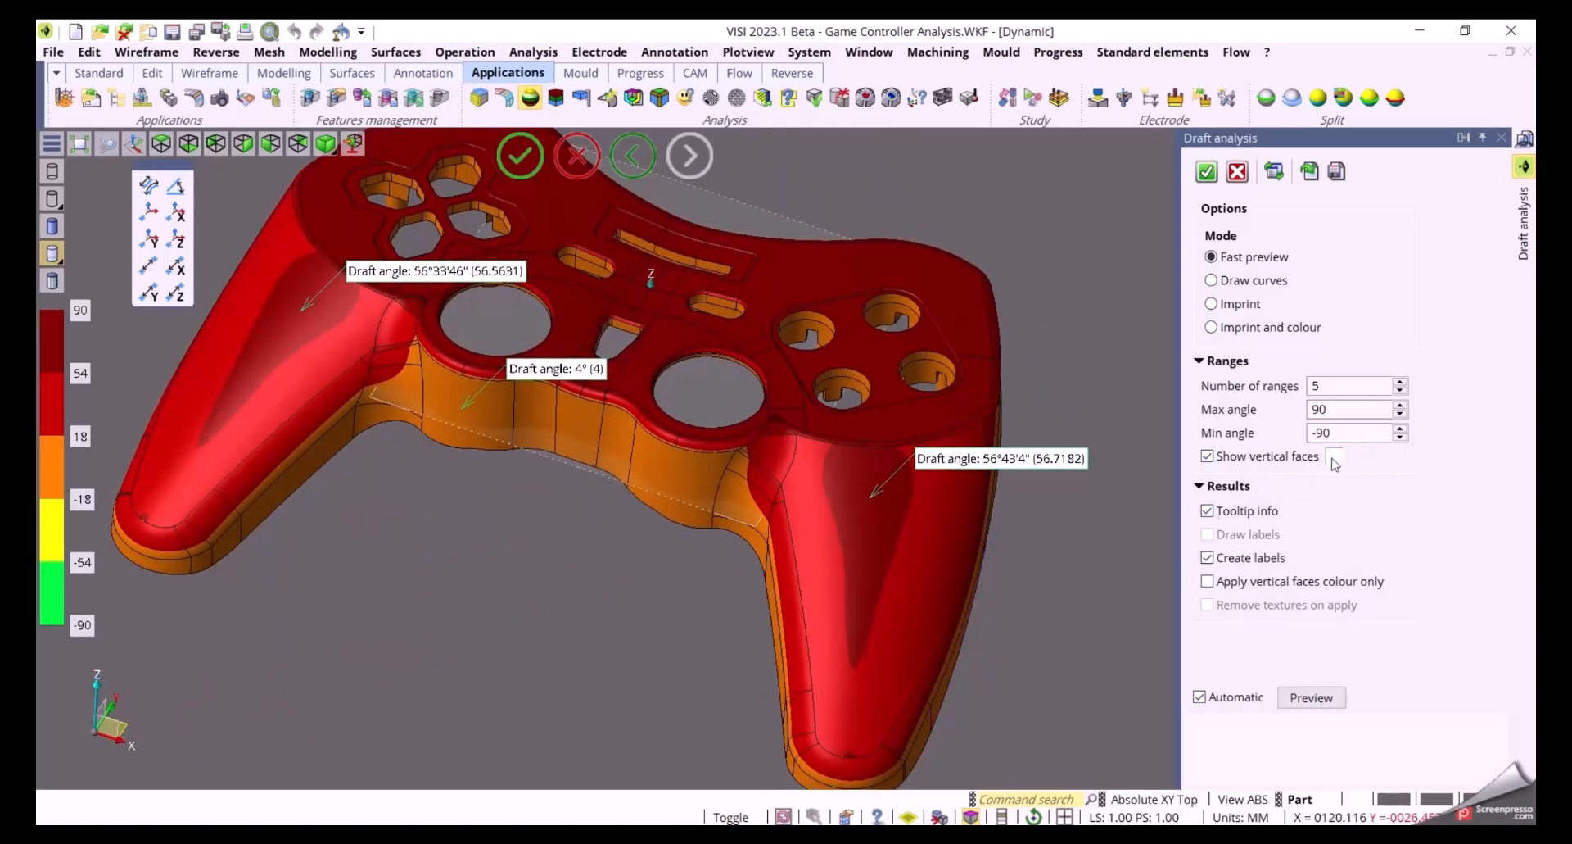
# Toggle the vertical faces display off and back on while turning the part over
pyautogui.click(1252, 457)
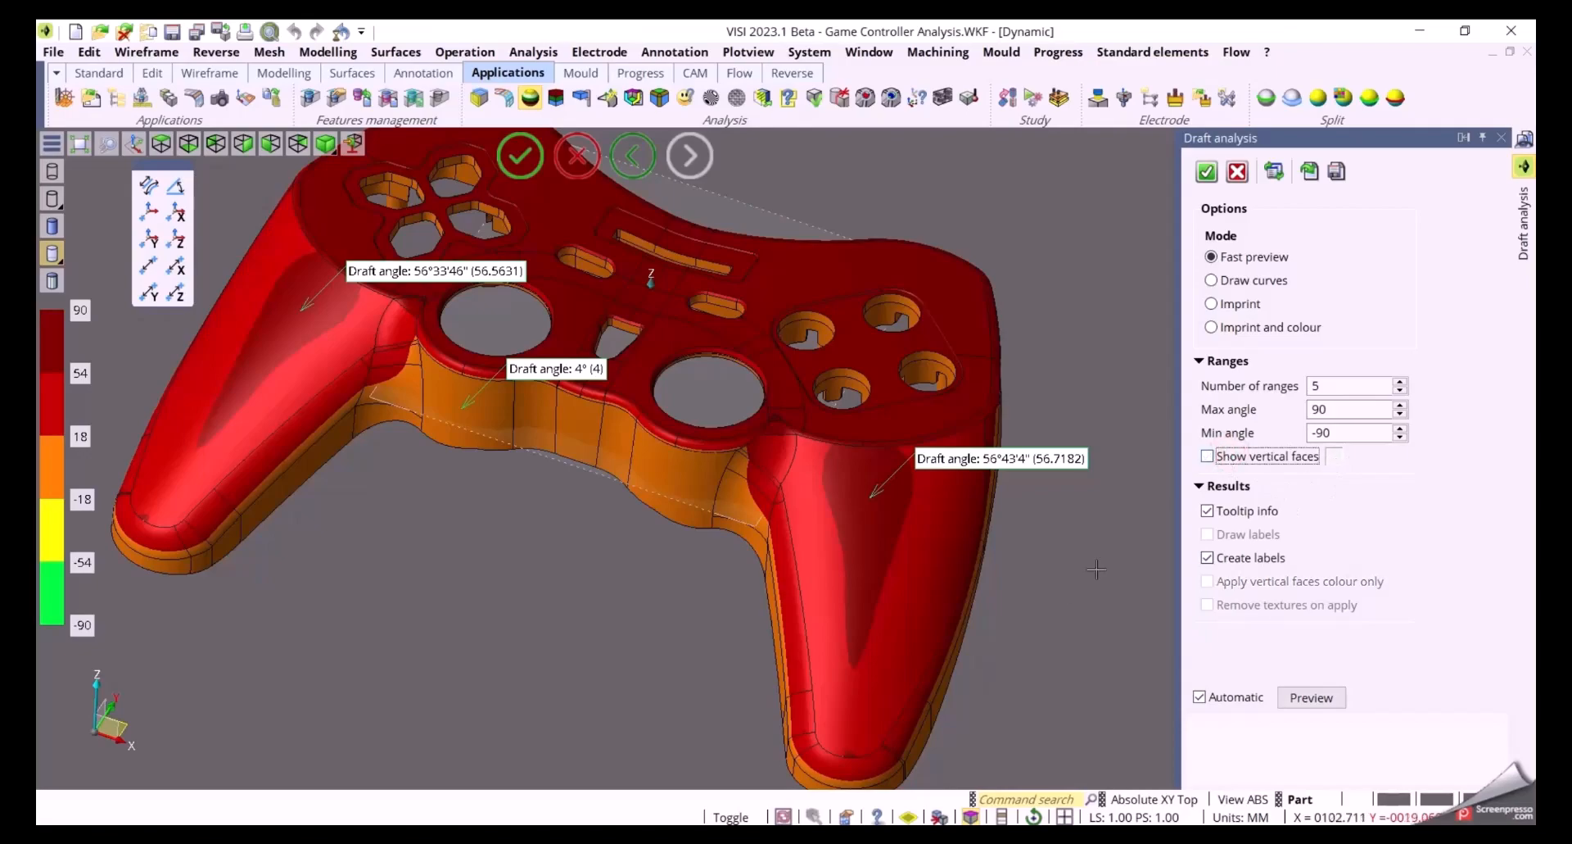
pyautogui.moveTo(1068, 610); pyautogui.dragTo(1006, 450, button='middle')
pyautogui.moveTo(1039, 446); pyautogui.dragTo(1058, 449, button='middle')
pyautogui.click(1220, 457)
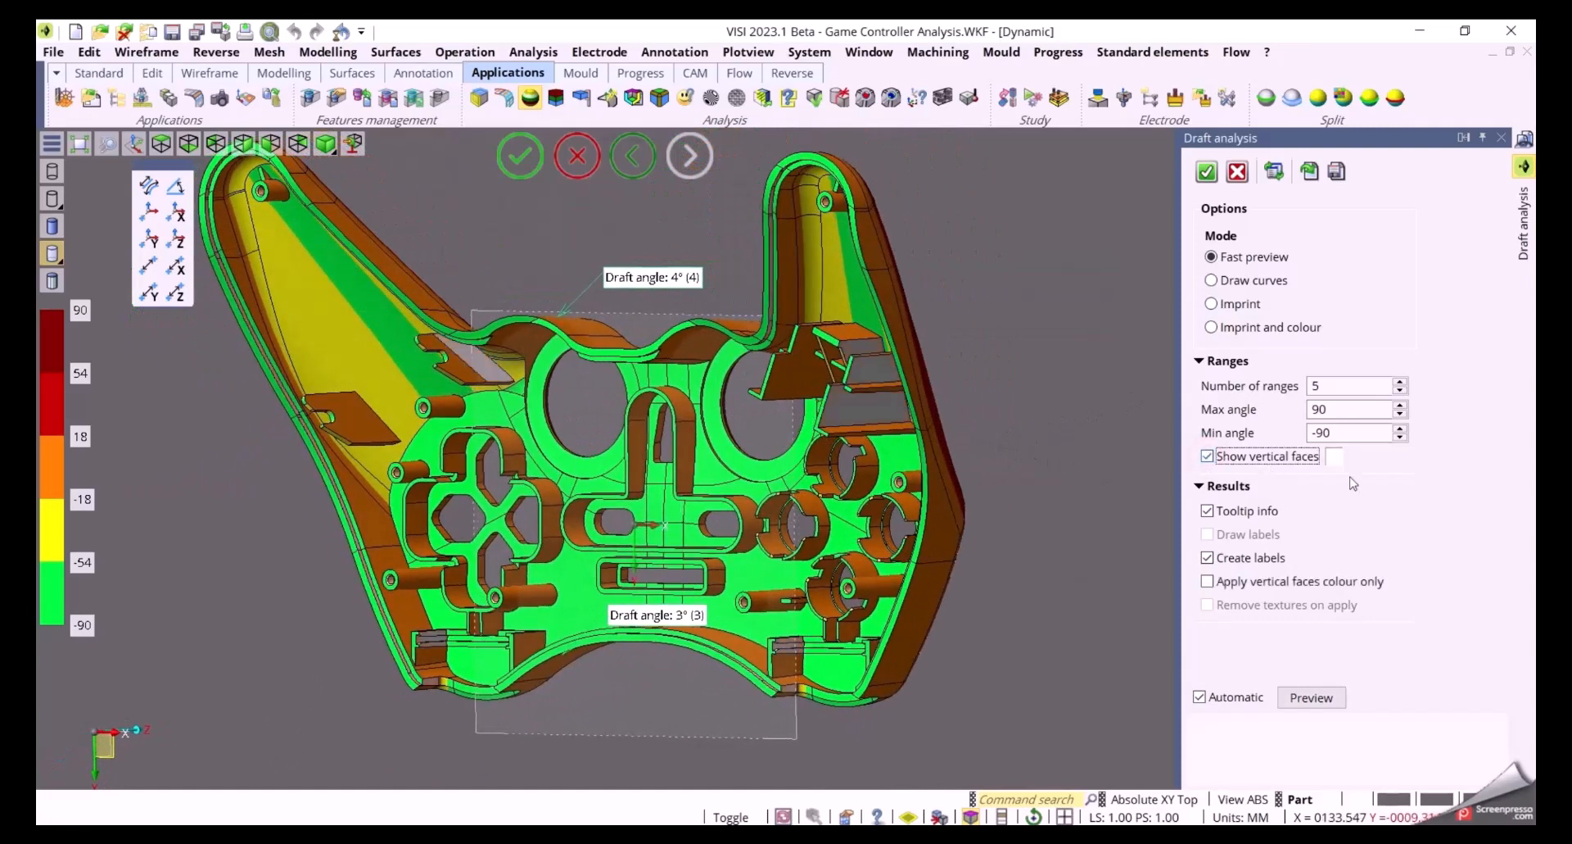
# Set the vertical faces colour to magenta
pyautogui.click(1335, 456)
pyautogui.doubleClick(1042, 461)
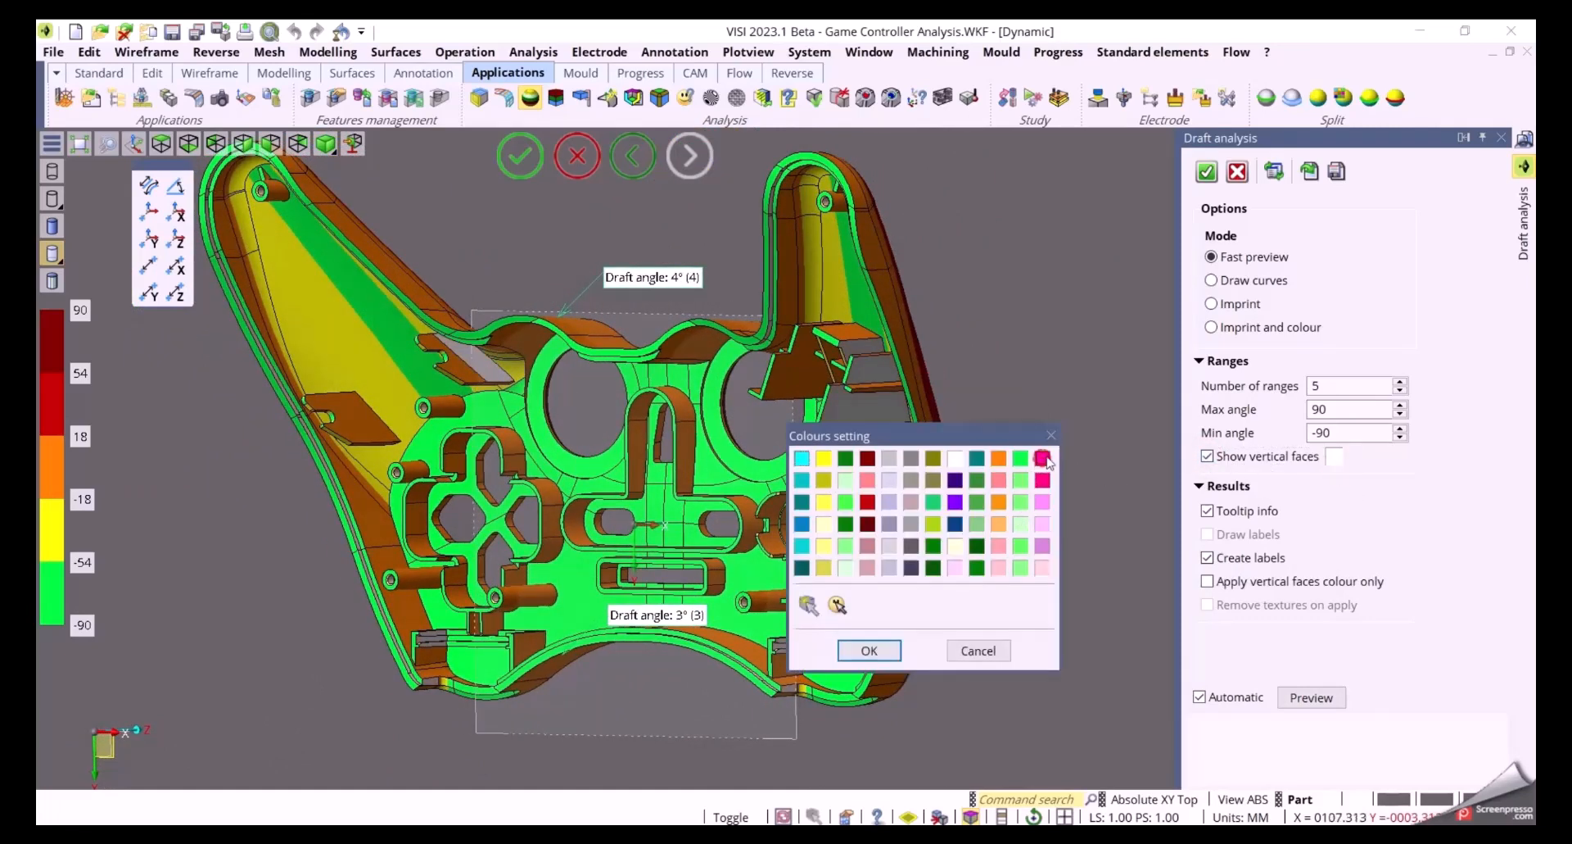
pyautogui.moveTo(1051, 358); pyautogui.dragTo(946, 491, button='middle')
pyautogui.scroll(-3, 1038, 584)
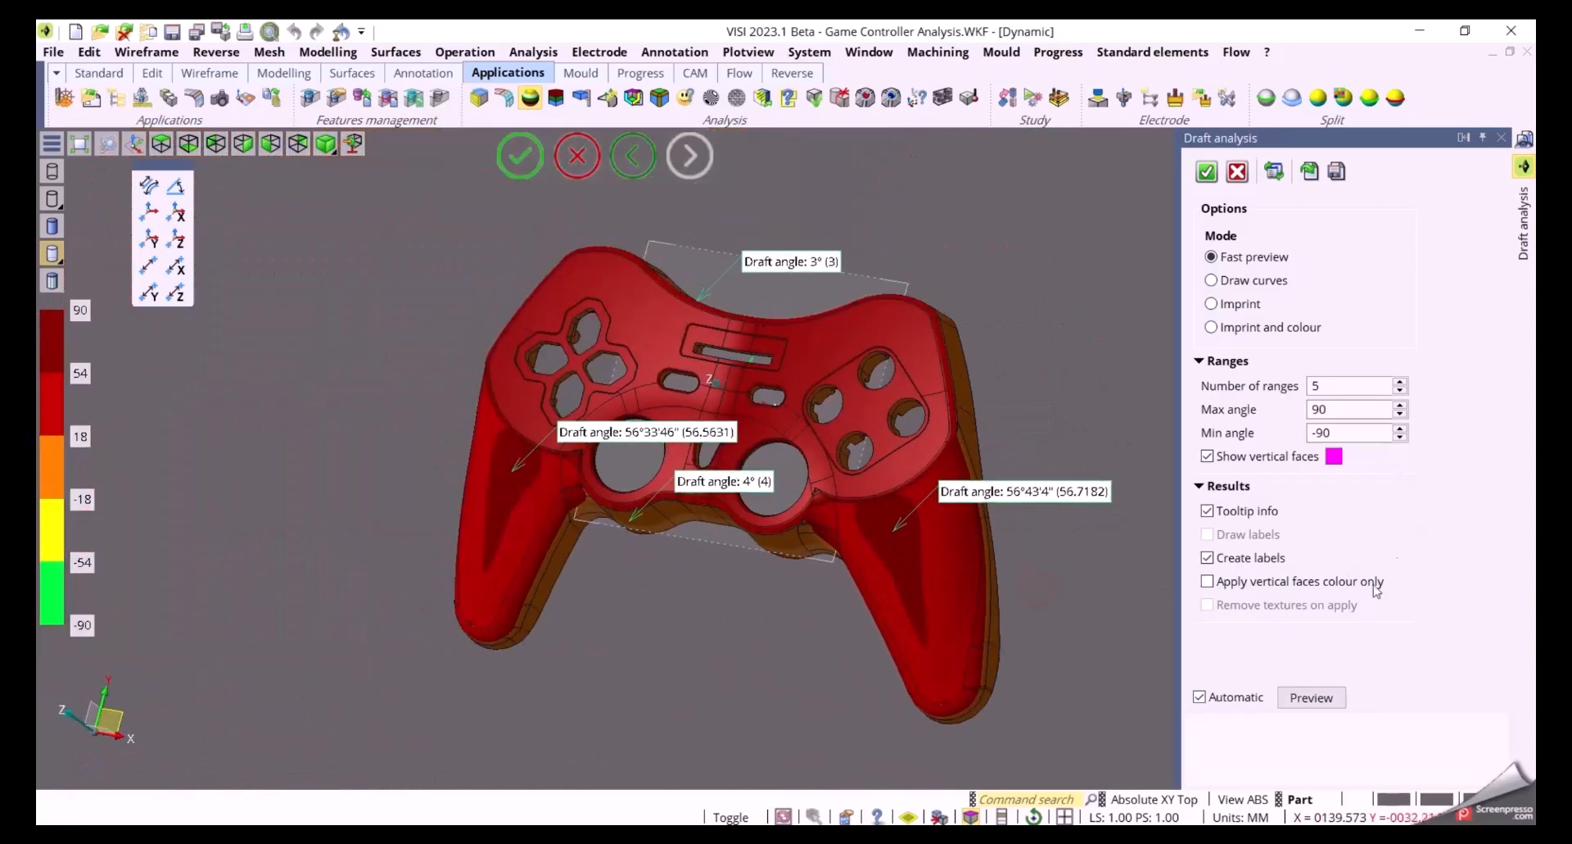
# Switch the draft analysis mode to Draw curves, then to Imprint and colour
pyautogui.click(1232, 283)
pyautogui.moveTo(1068, 393)
pyautogui.mouseDown(button='middle')
pyautogui.moveTo(1079, 283)
pyautogui.moveTo(1079, 368)
pyautogui.mouseUp(button='middle')
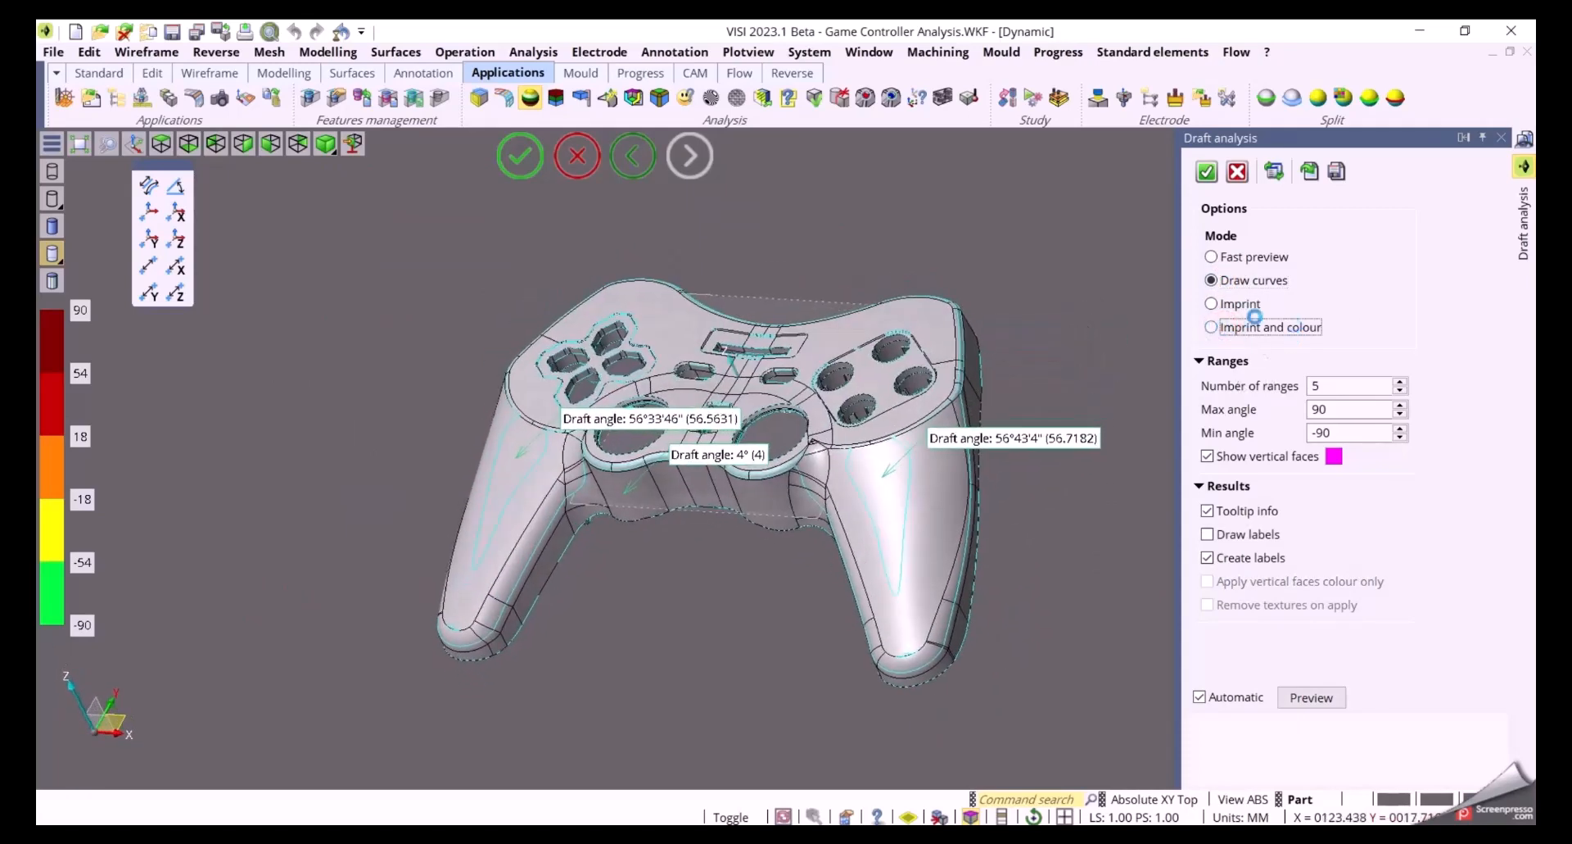
pyautogui.click(1253, 326)
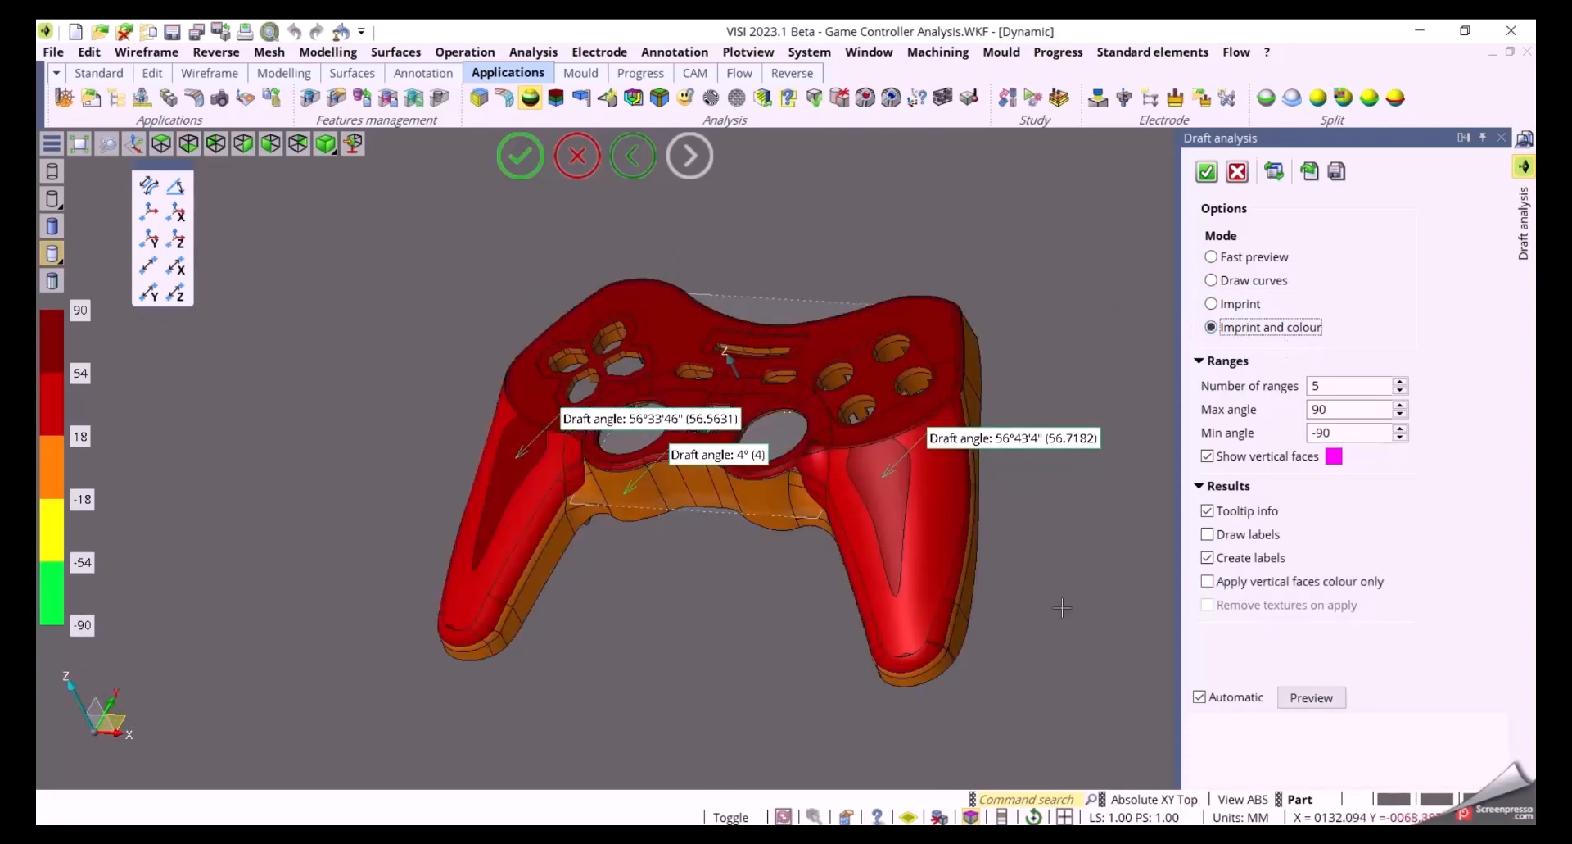
pyautogui.moveTo(1070, 602)
pyautogui.mouseDown(button='middle')
pyautogui.moveTo(1116, 580)
pyautogui.moveTo(1093, 591)
pyautogui.mouseUp(button='middle')
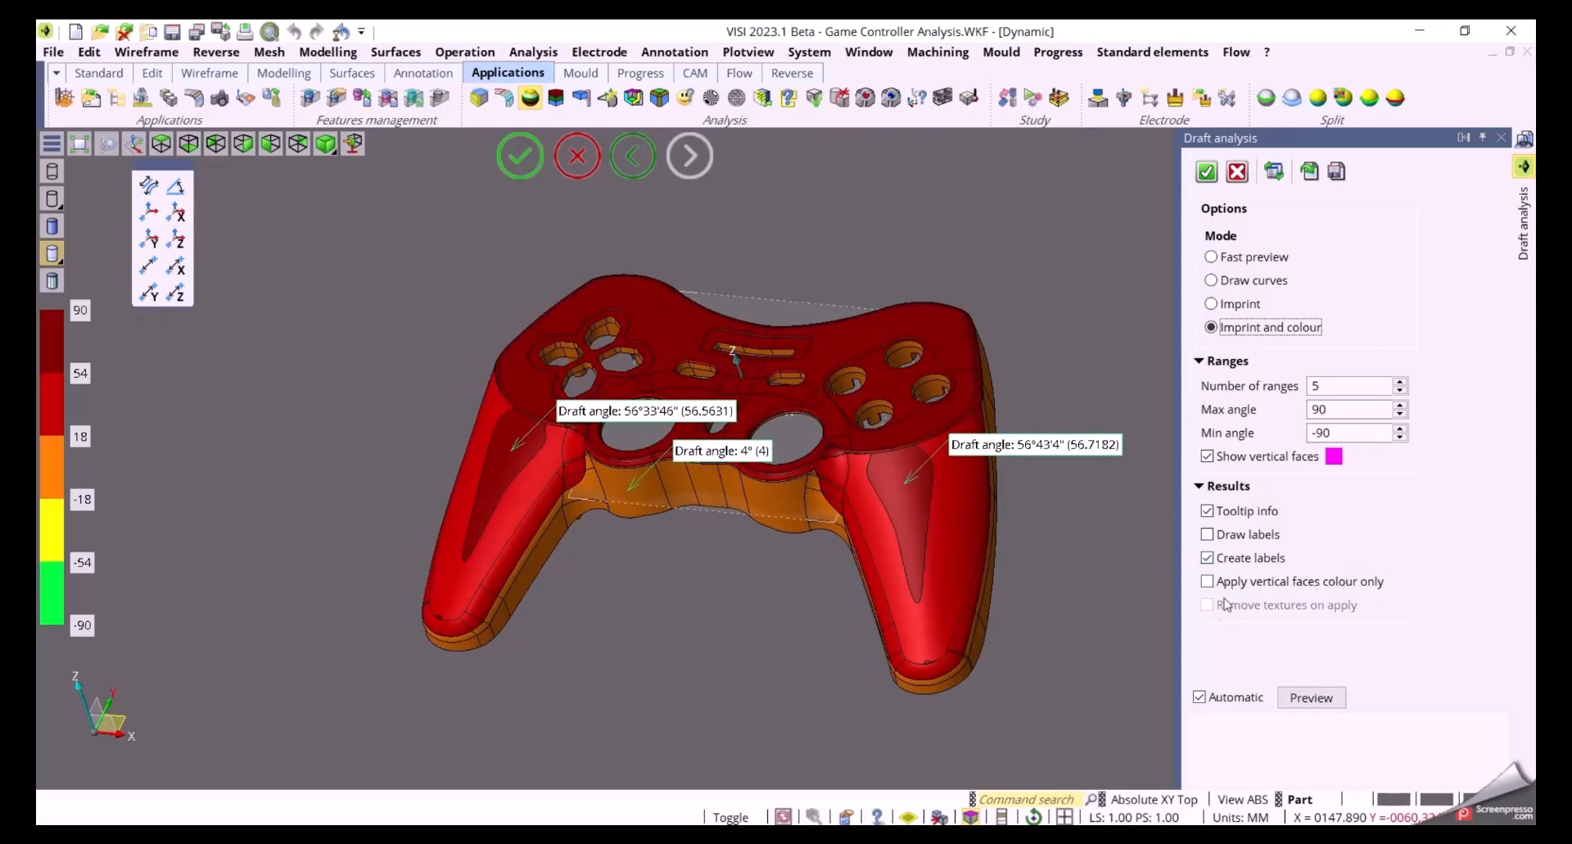
# Enable applying the vertical faces colour only and inspect the underside of the controller
pyautogui.click(1207, 582)
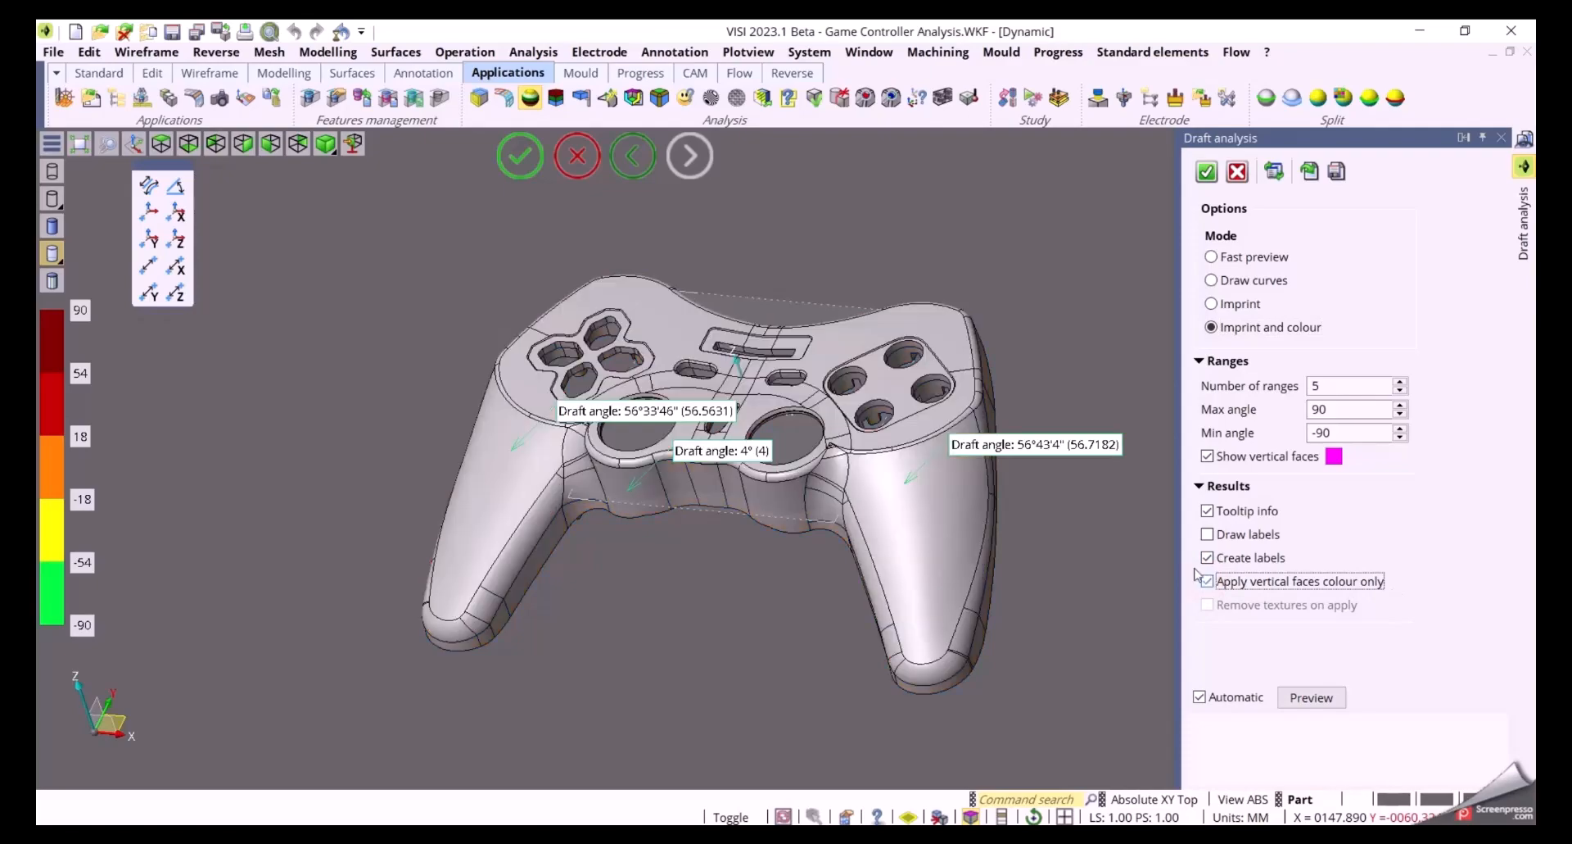
pyautogui.moveTo(1064, 611); pyautogui.dragTo(1065, 438, button='middle')
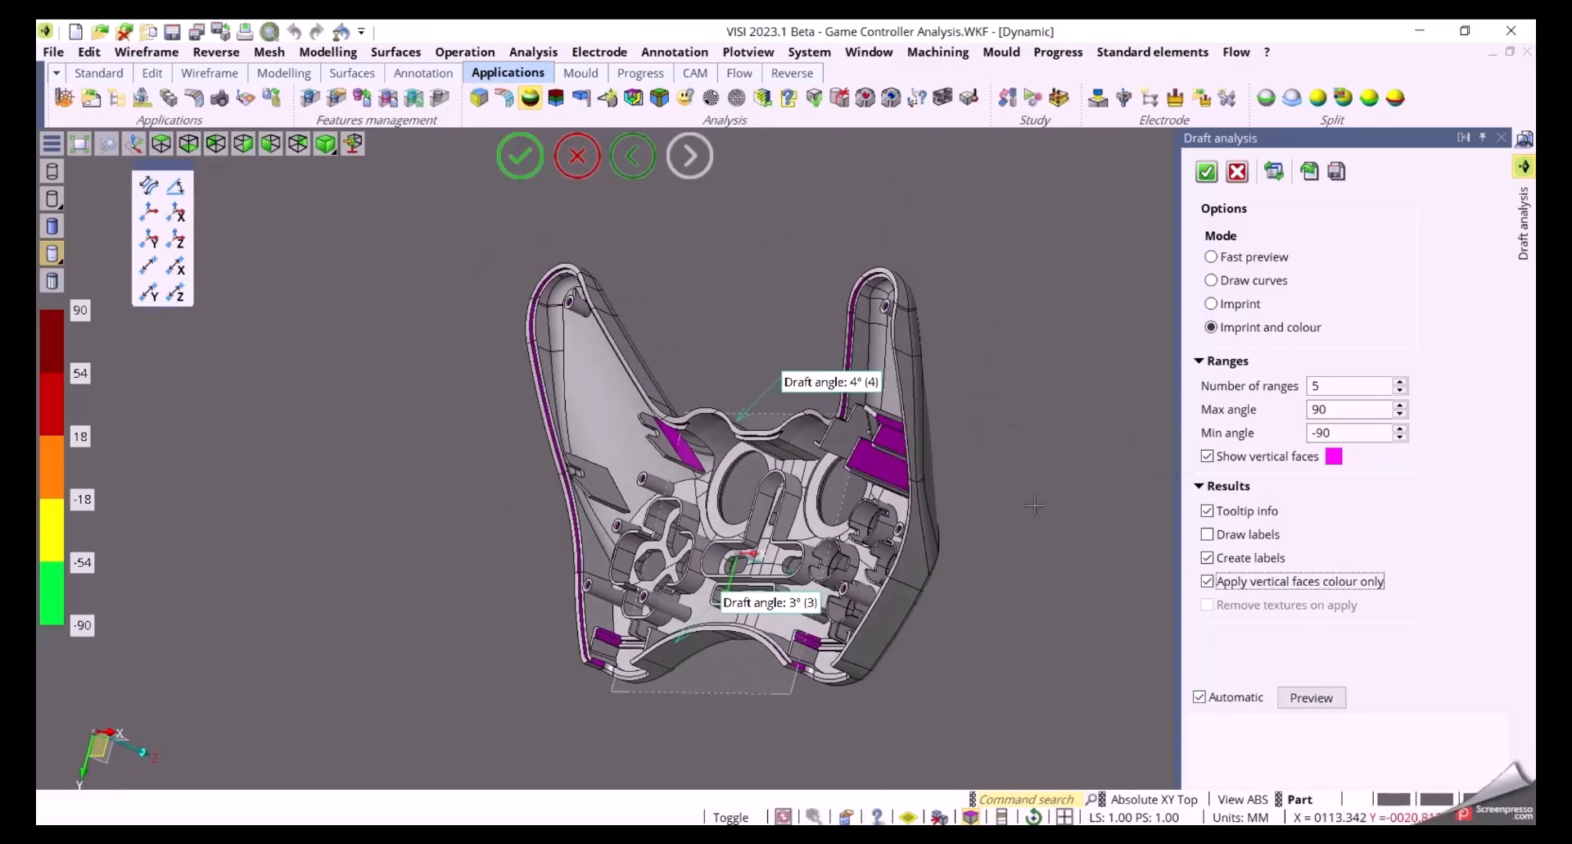
pyautogui.rightClick(1064, 438)
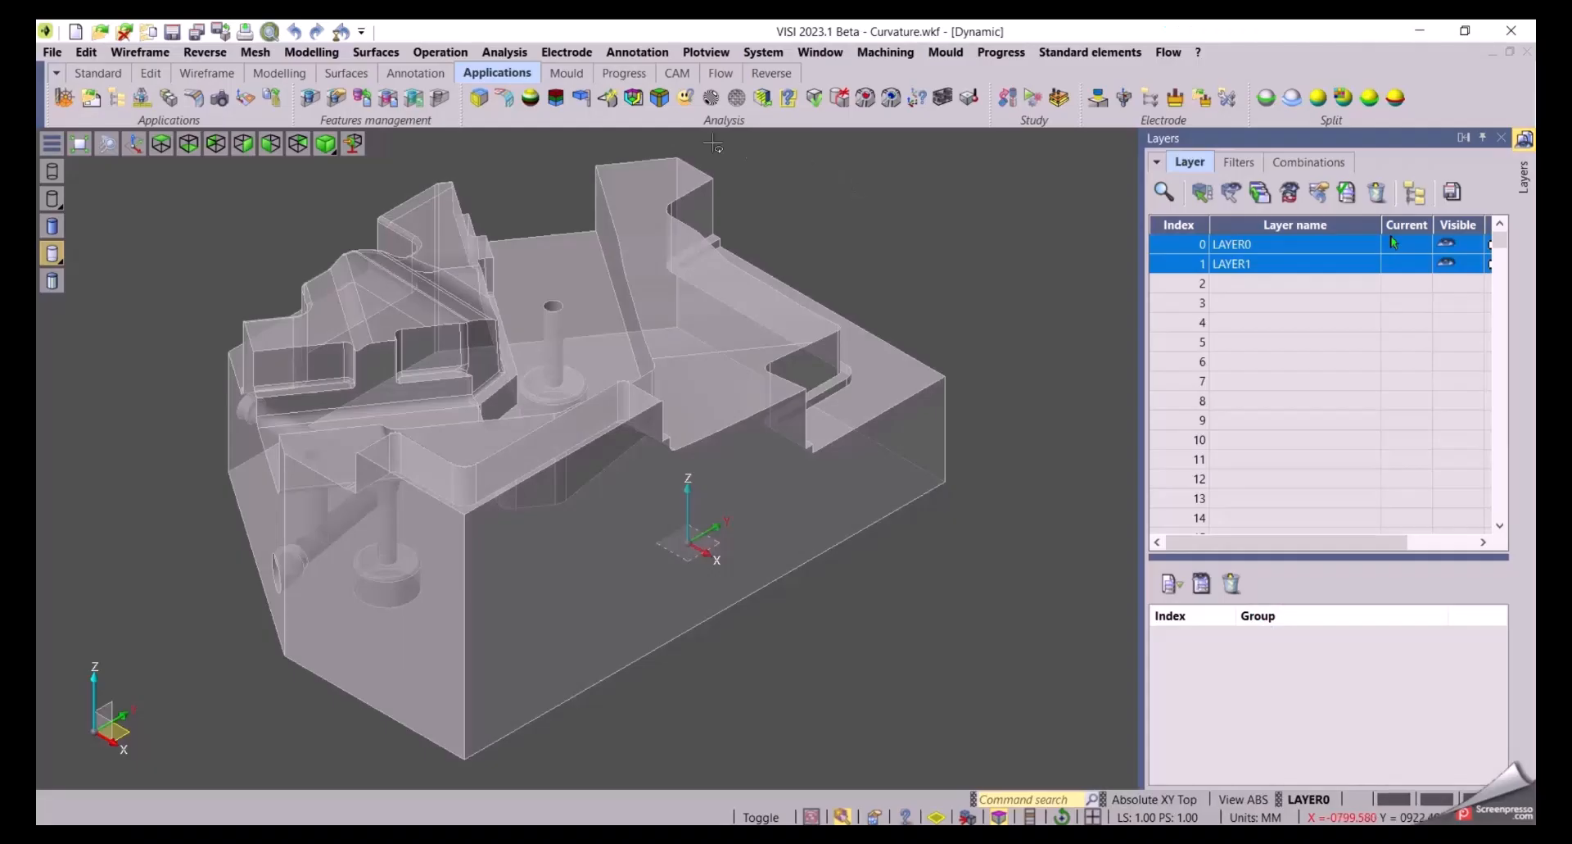
# Run a Curvature analysis on the mould block and switch to opaque shaded display
pyautogui.click(504, 97)
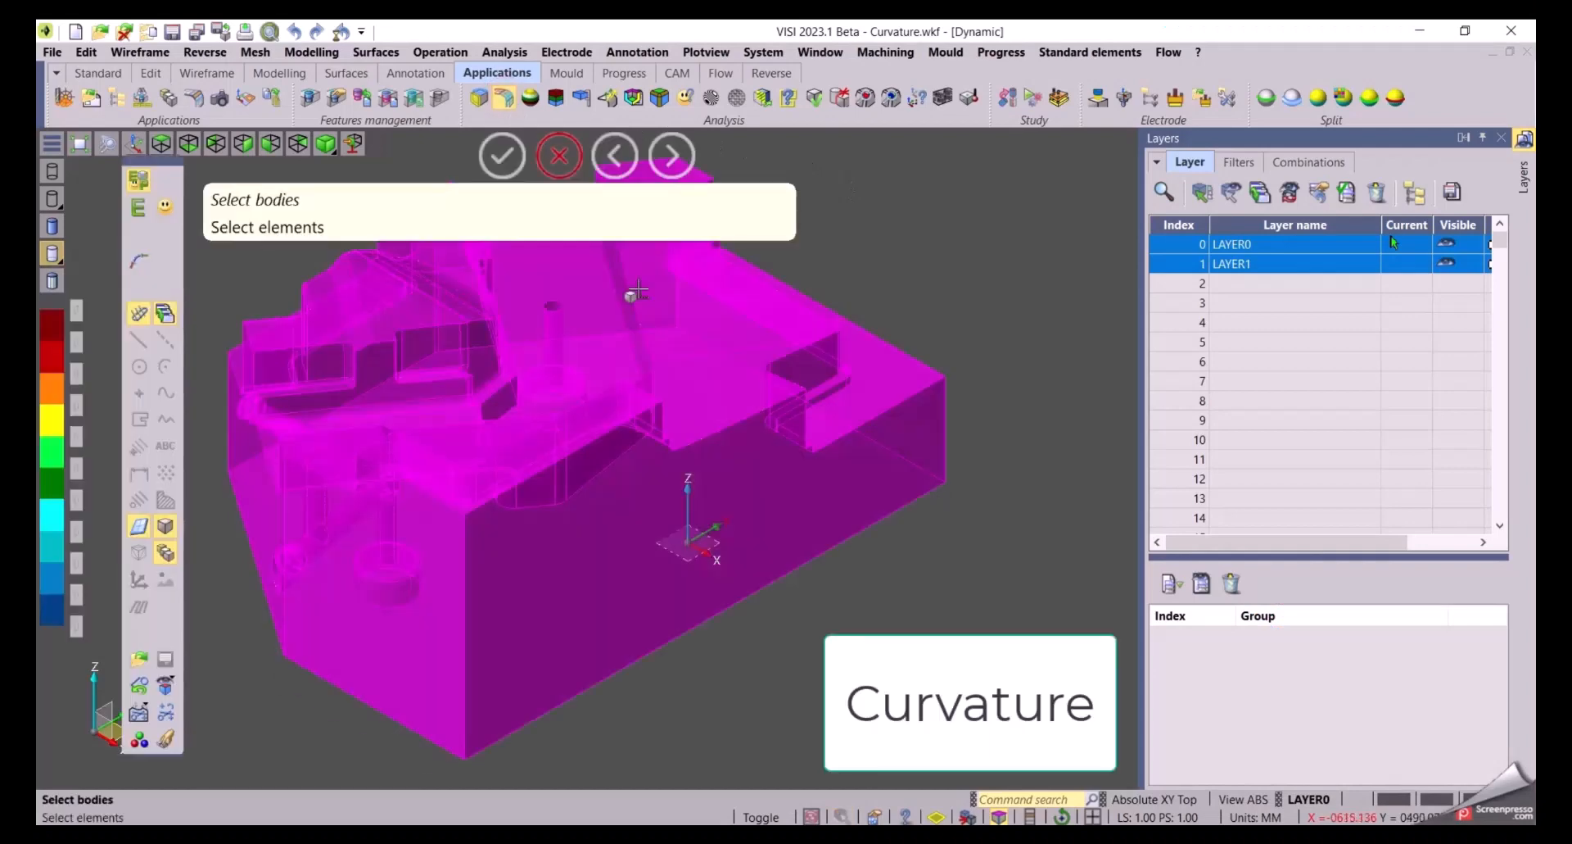
pyautogui.click(631, 292)
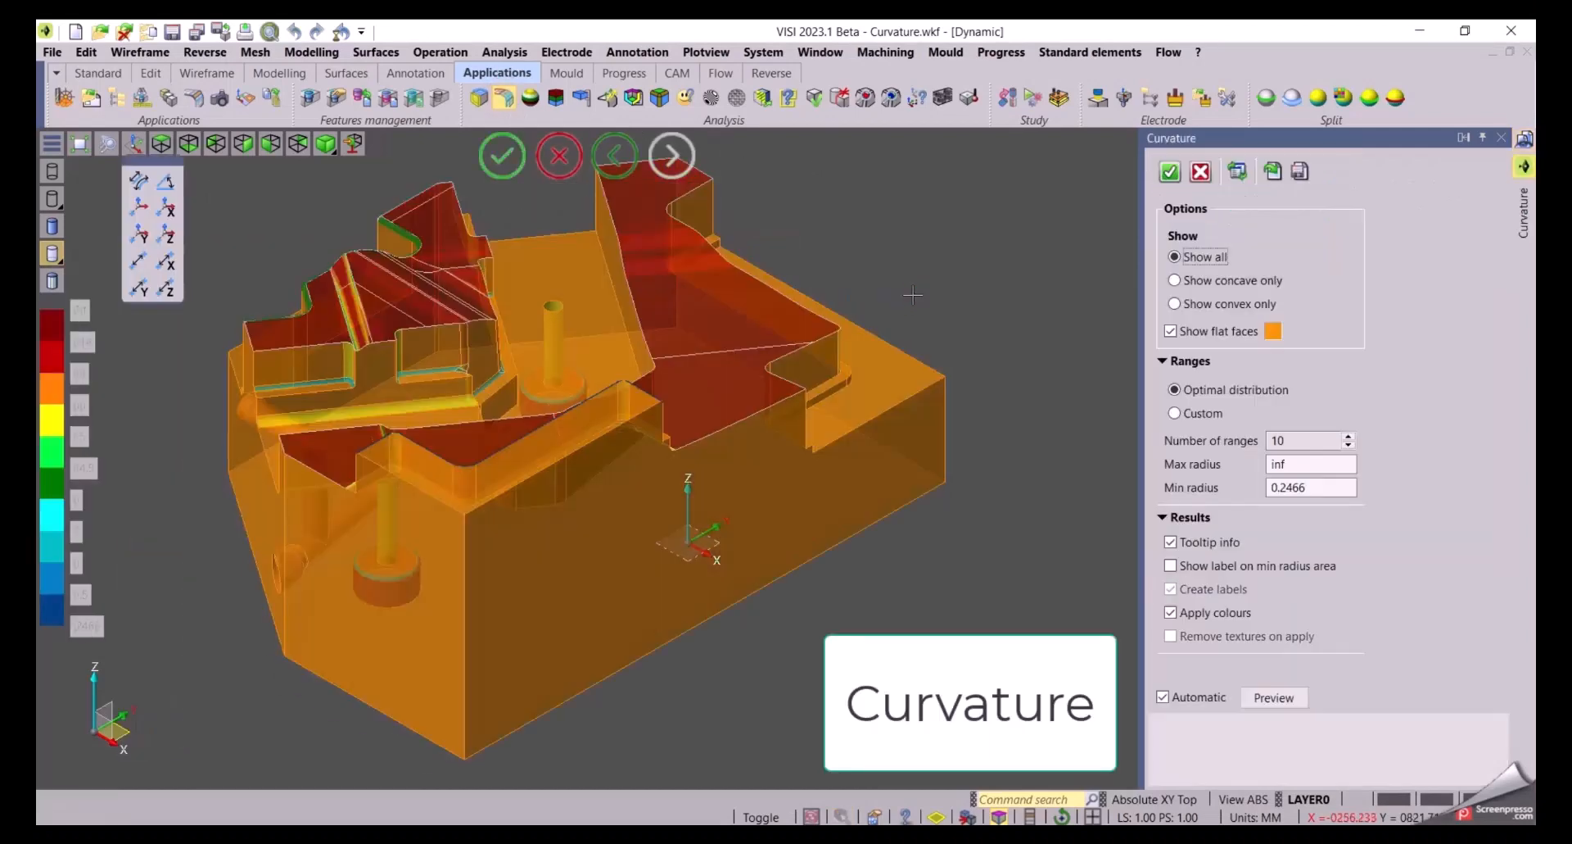
pyautogui.moveTo(827, 293); pyautogui.dragTo(1008, 286, button='middle')
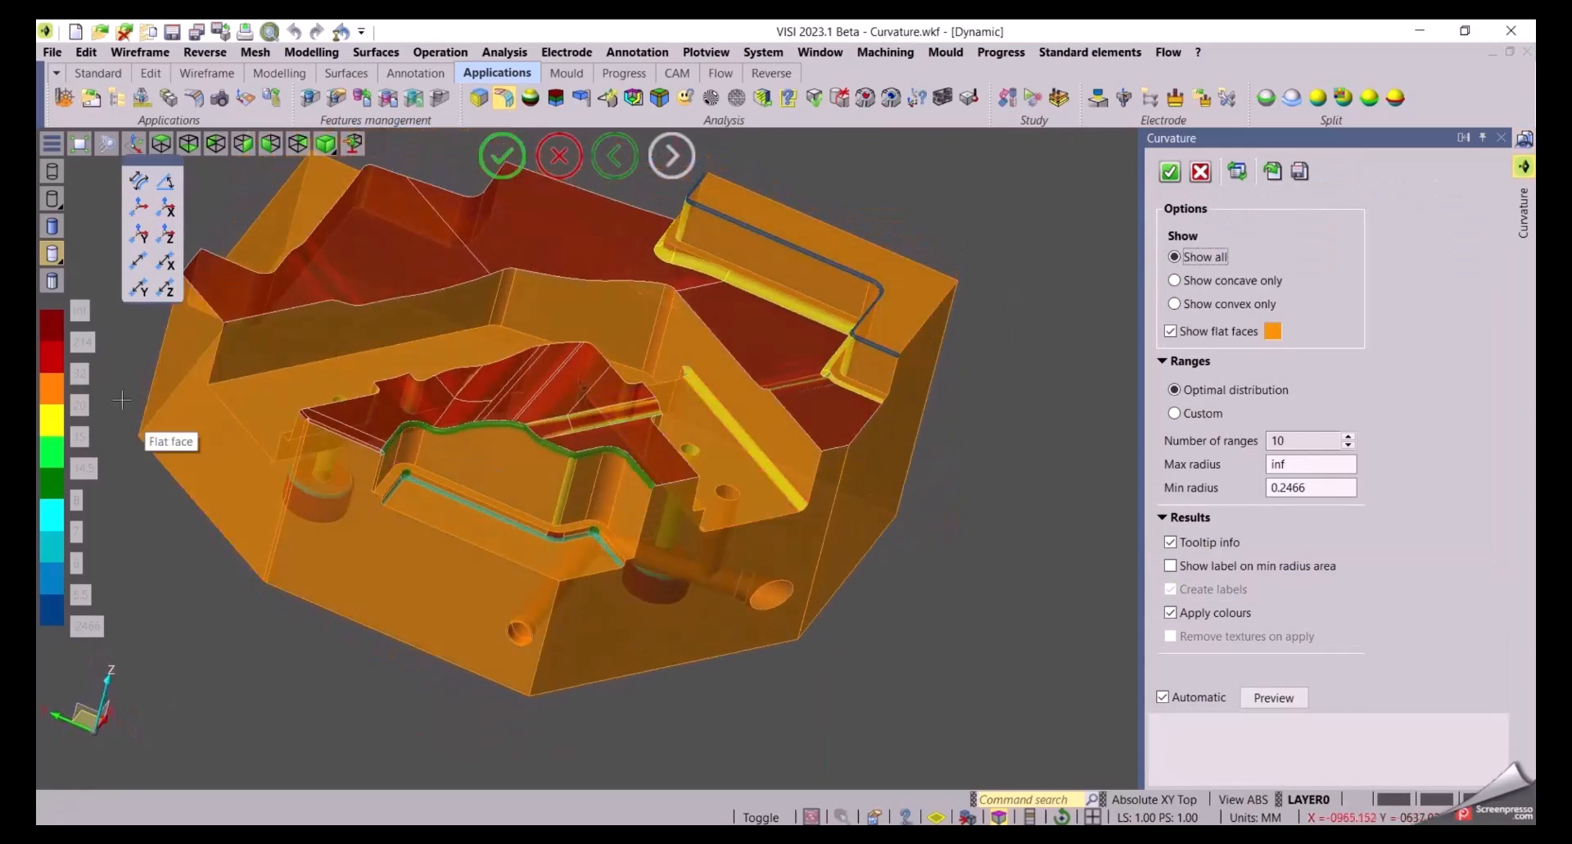
pyautogui.click(51, 225)
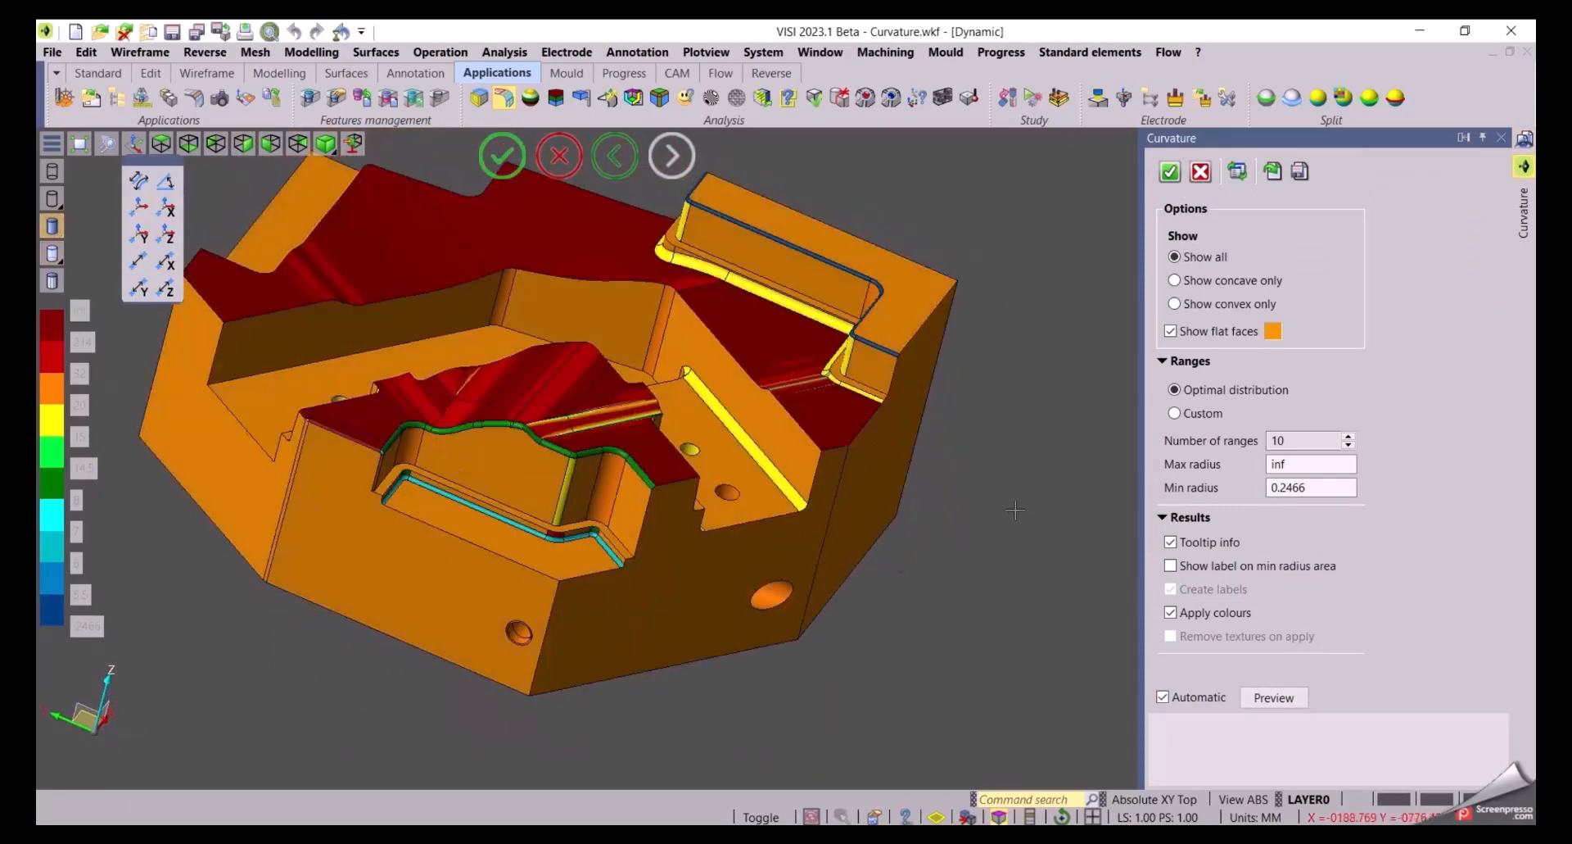
pyautogui.moveTo(1016, 509); pyautogui.dragTo(1027, 555, button='middle')
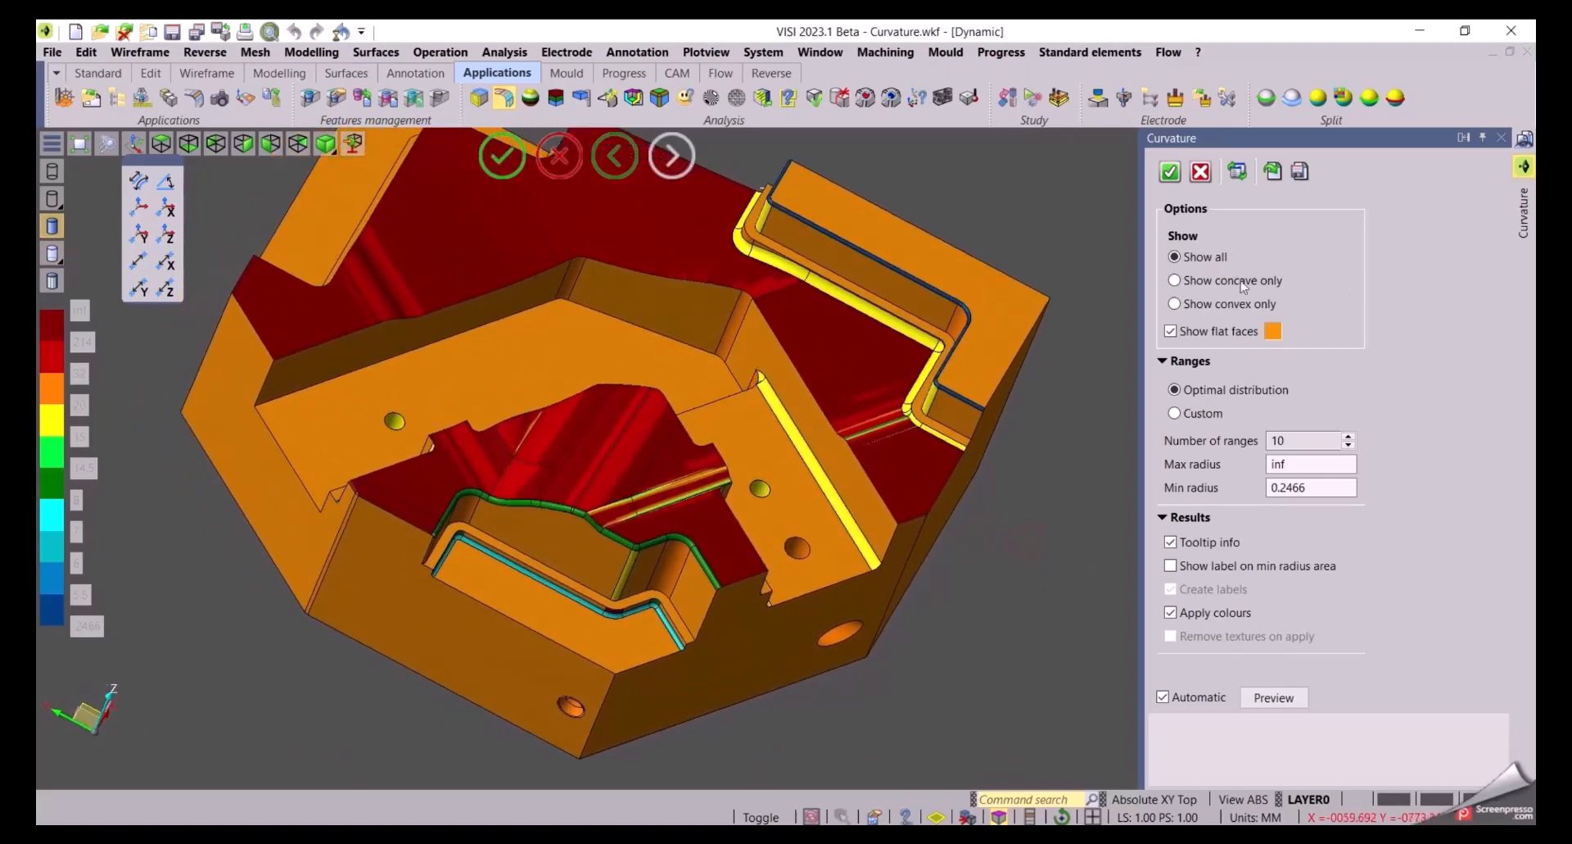
# Preview concave only and convex only curvature, returning to show all
pyautogui.click(1189, 281)
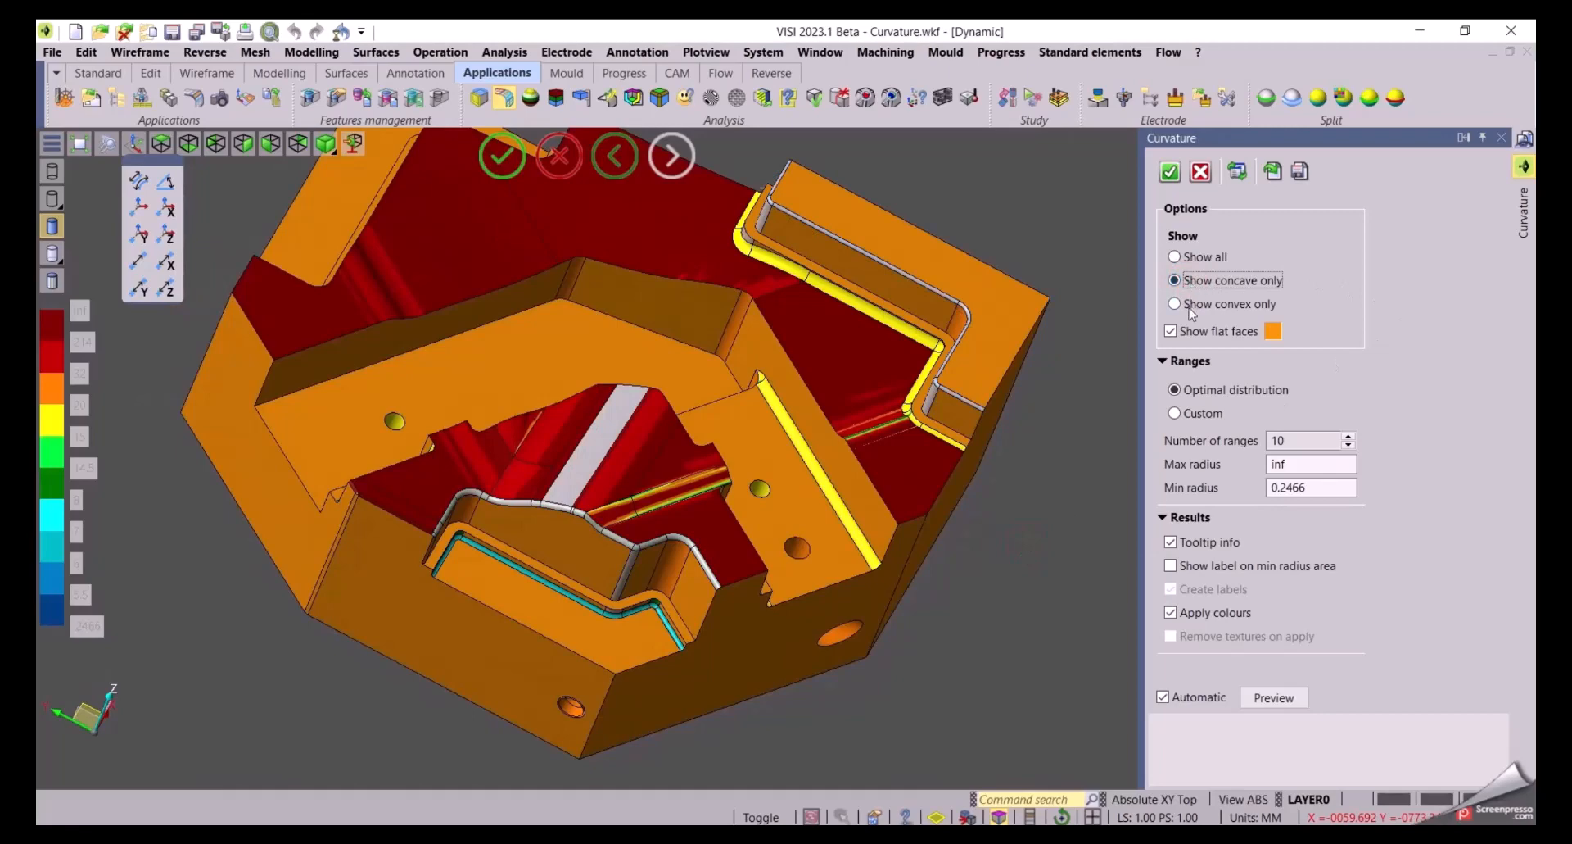
pyautogui.click(1192, 307)
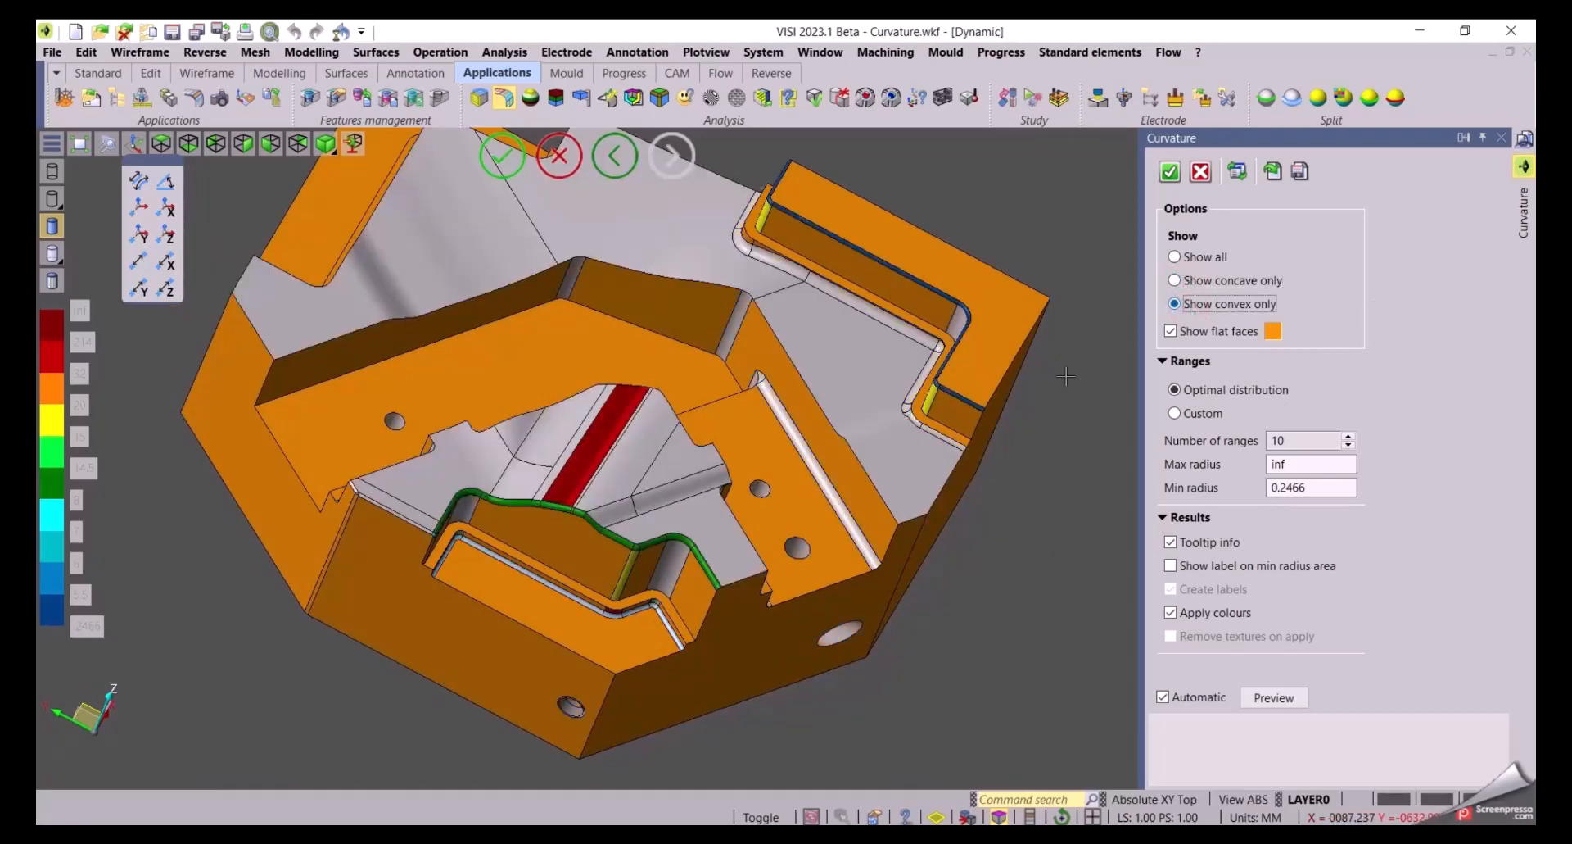
pyautogui.click(1176, 258)
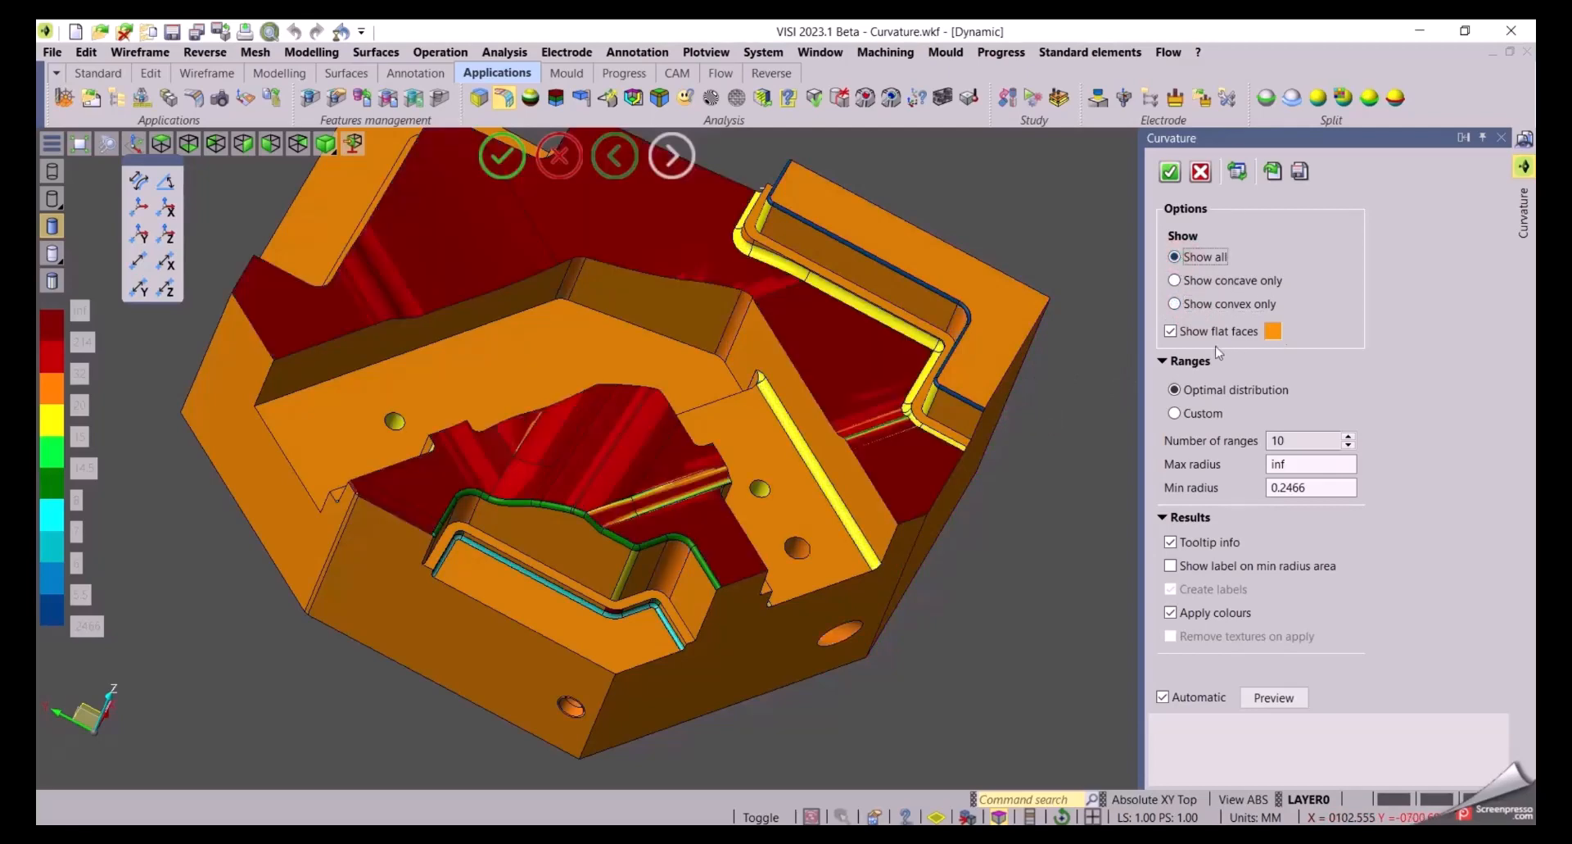
# Turn off the display of flat faces in the curvature analysis
pyautogui.click(1184, 337)
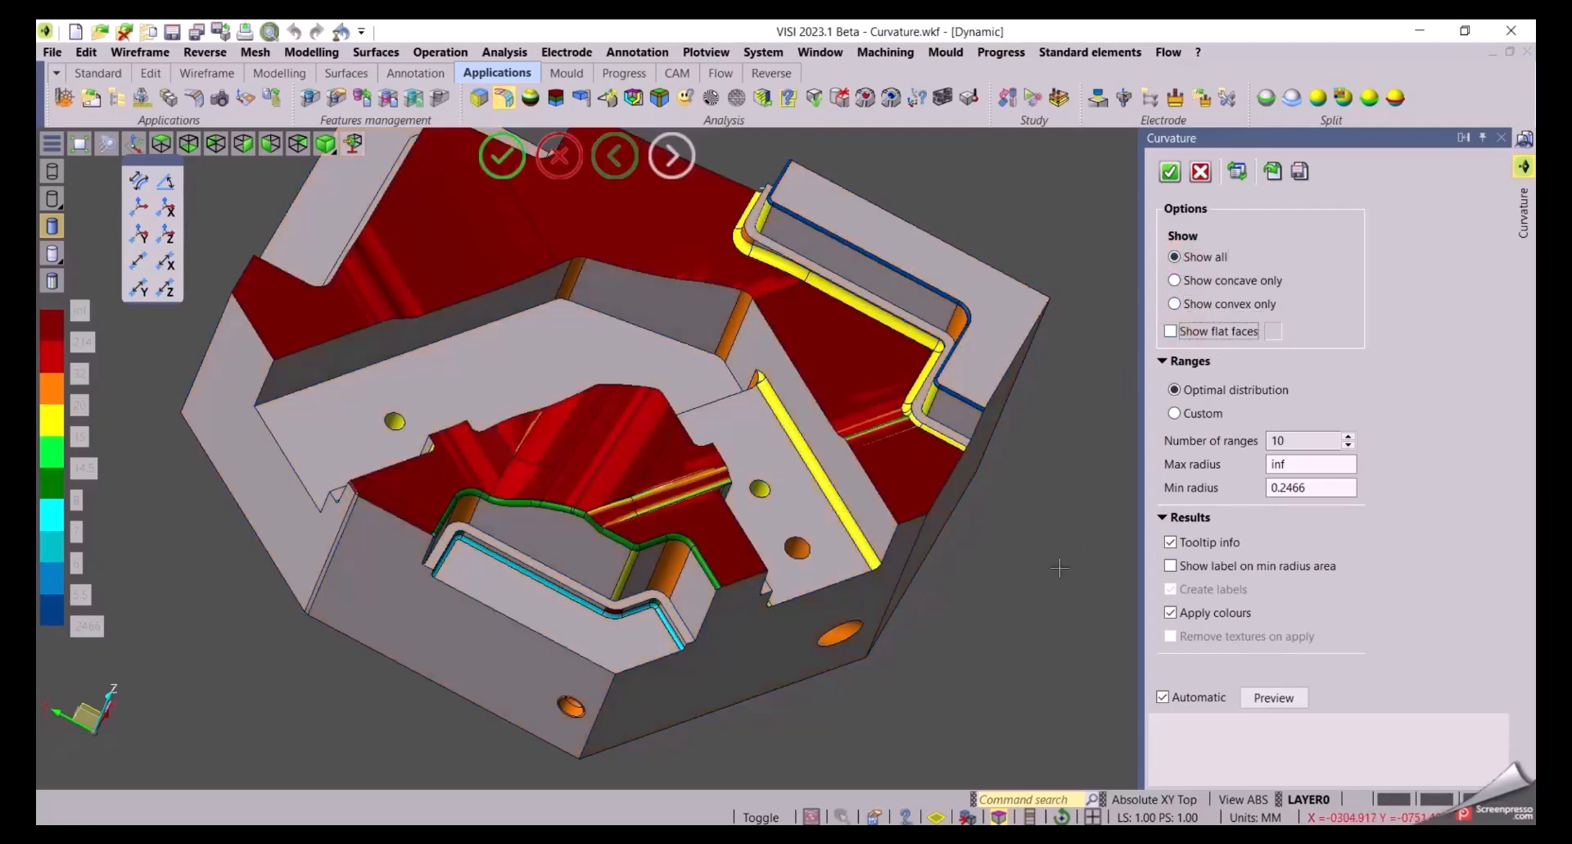
pyautogui.moveTo(1113, 512)
pyautogui.mouseDown(button='middle')
pyautogui.moveTo(946, 518)
pyautogui.moveTo(1074, 504)
pyautogui.moveTo(1077, 520)
pyautogui.moveTo(1037, 531)
pyautogui.moveTo(1113, 494)
pyautogui.mouseUp(button='middle')
pyautogui.scroll(3, 1010, 499)
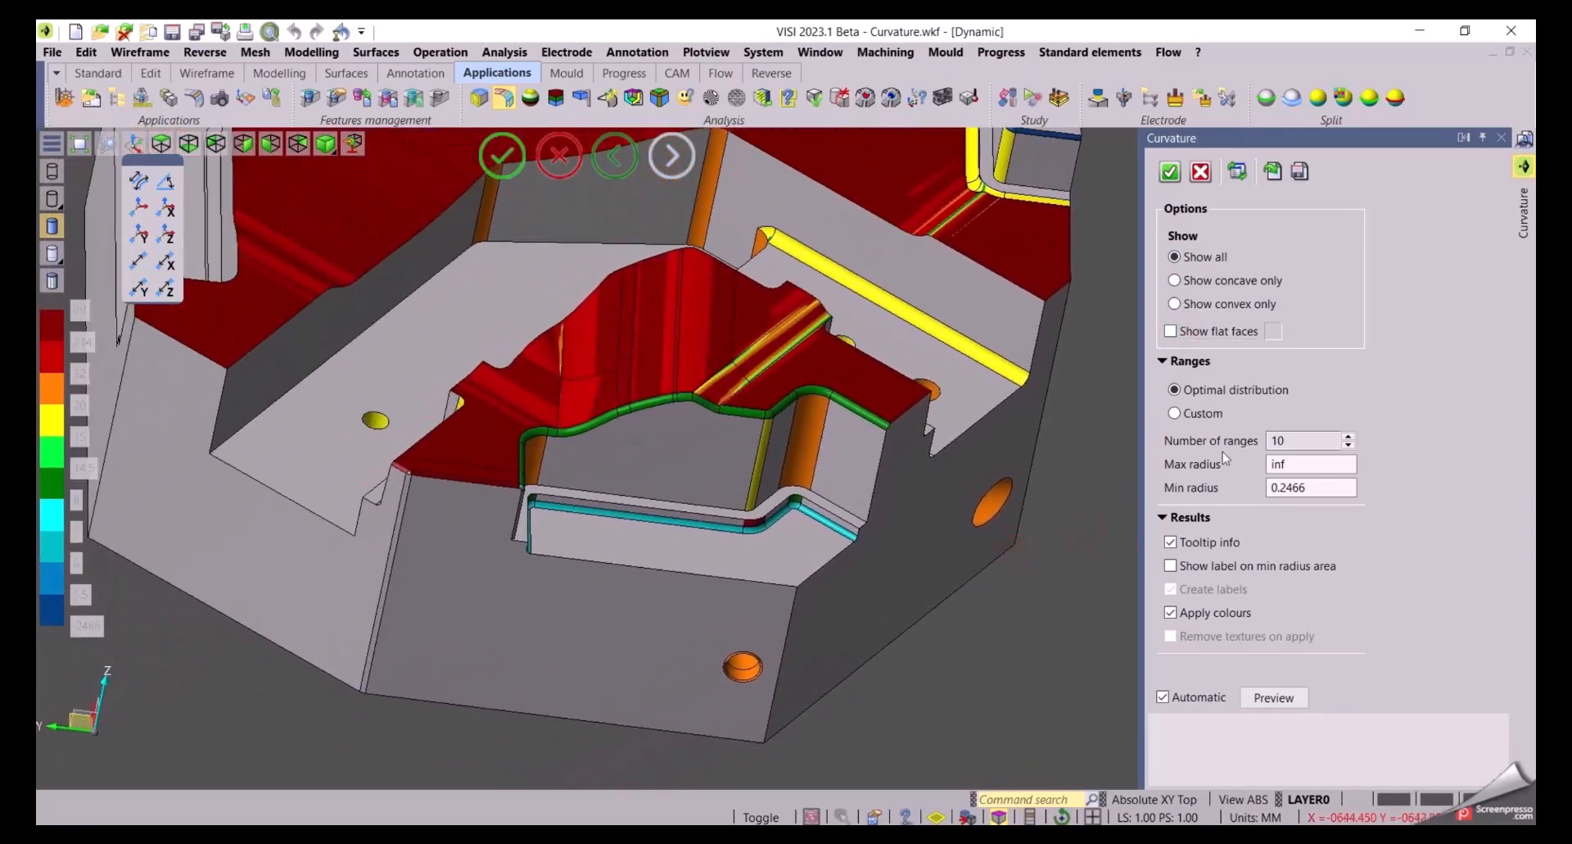
# Set the number of curvature ranges to 5
pyautogui.moveTo(1312, 441); pyautogui.dragTo(1268, 441)
pyautogui.write('5')
pyautogui.press('Tab')
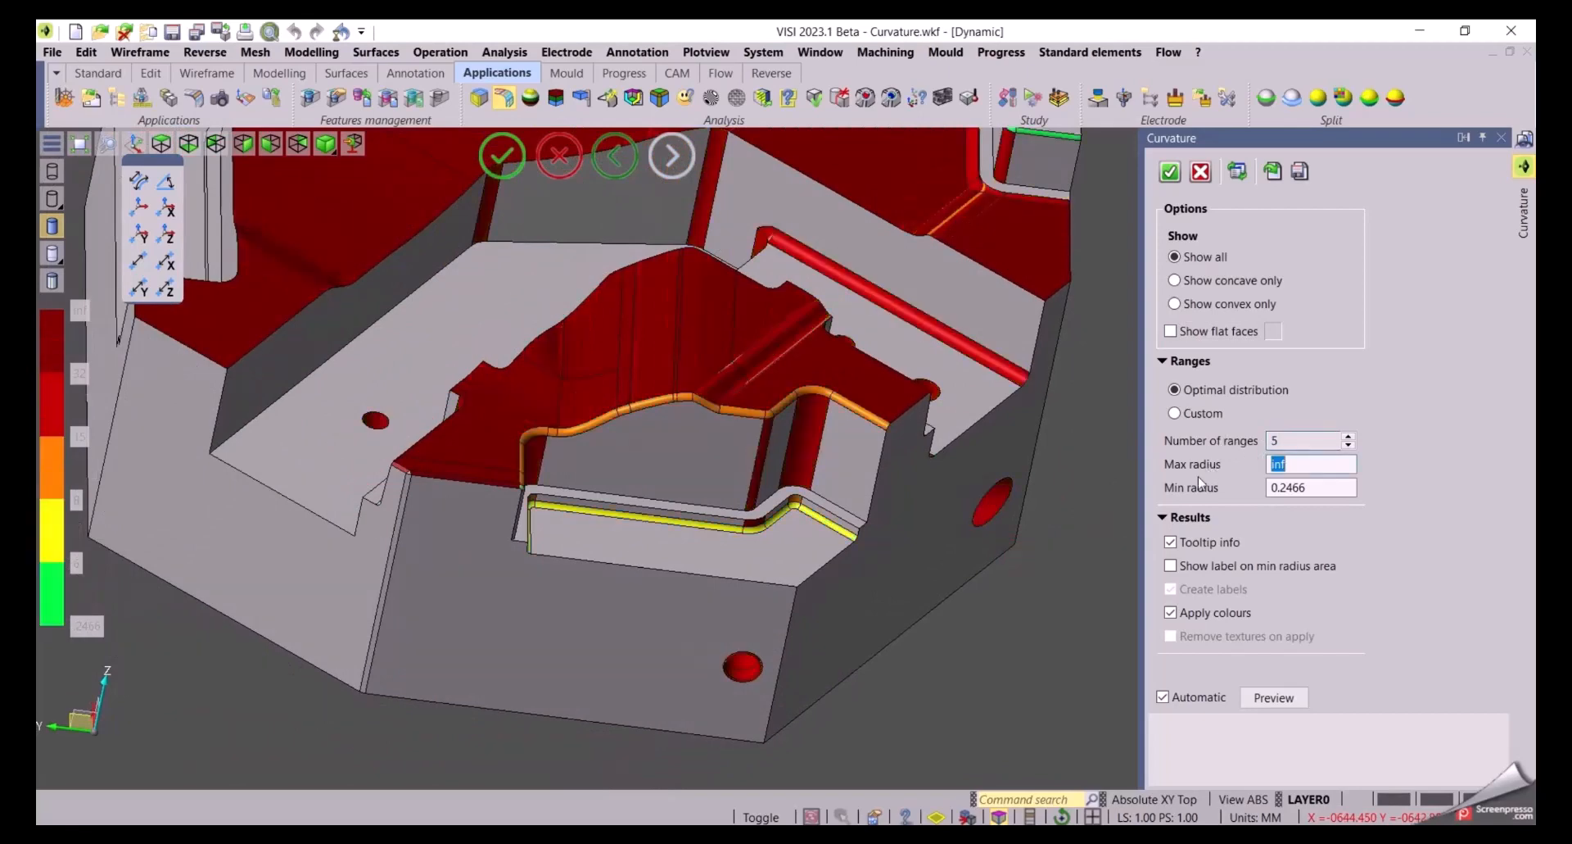
pyautogui.moveTo(1058, 579); pyautogui.dragTo(1059, 557)
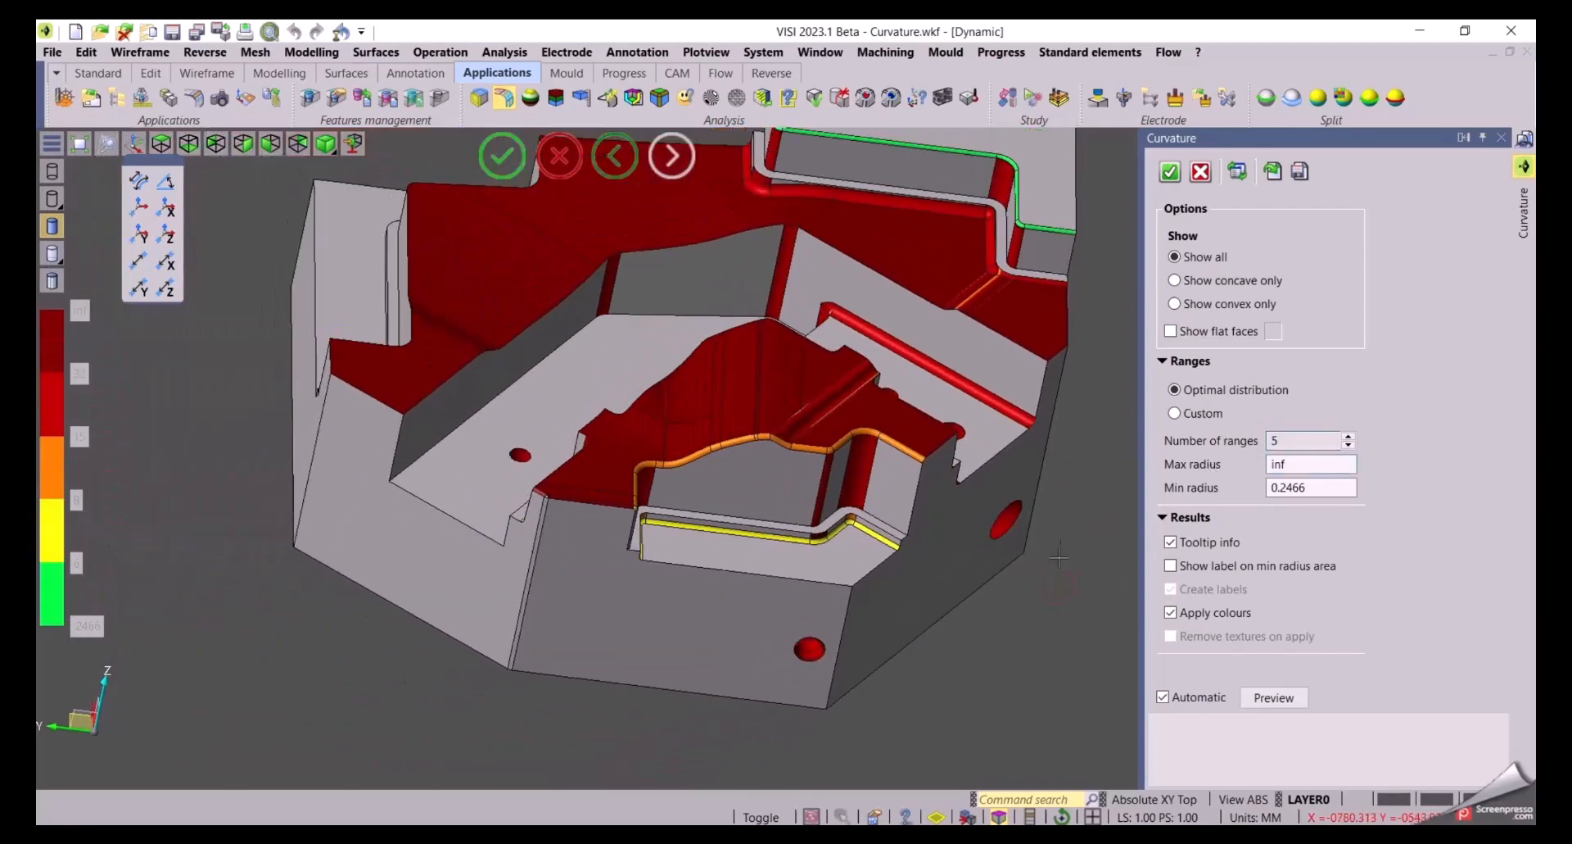
# Switch the ranges to Custom and set the legend boundary between 2 and 15 to 6
pyautogui.click(1178, 415)
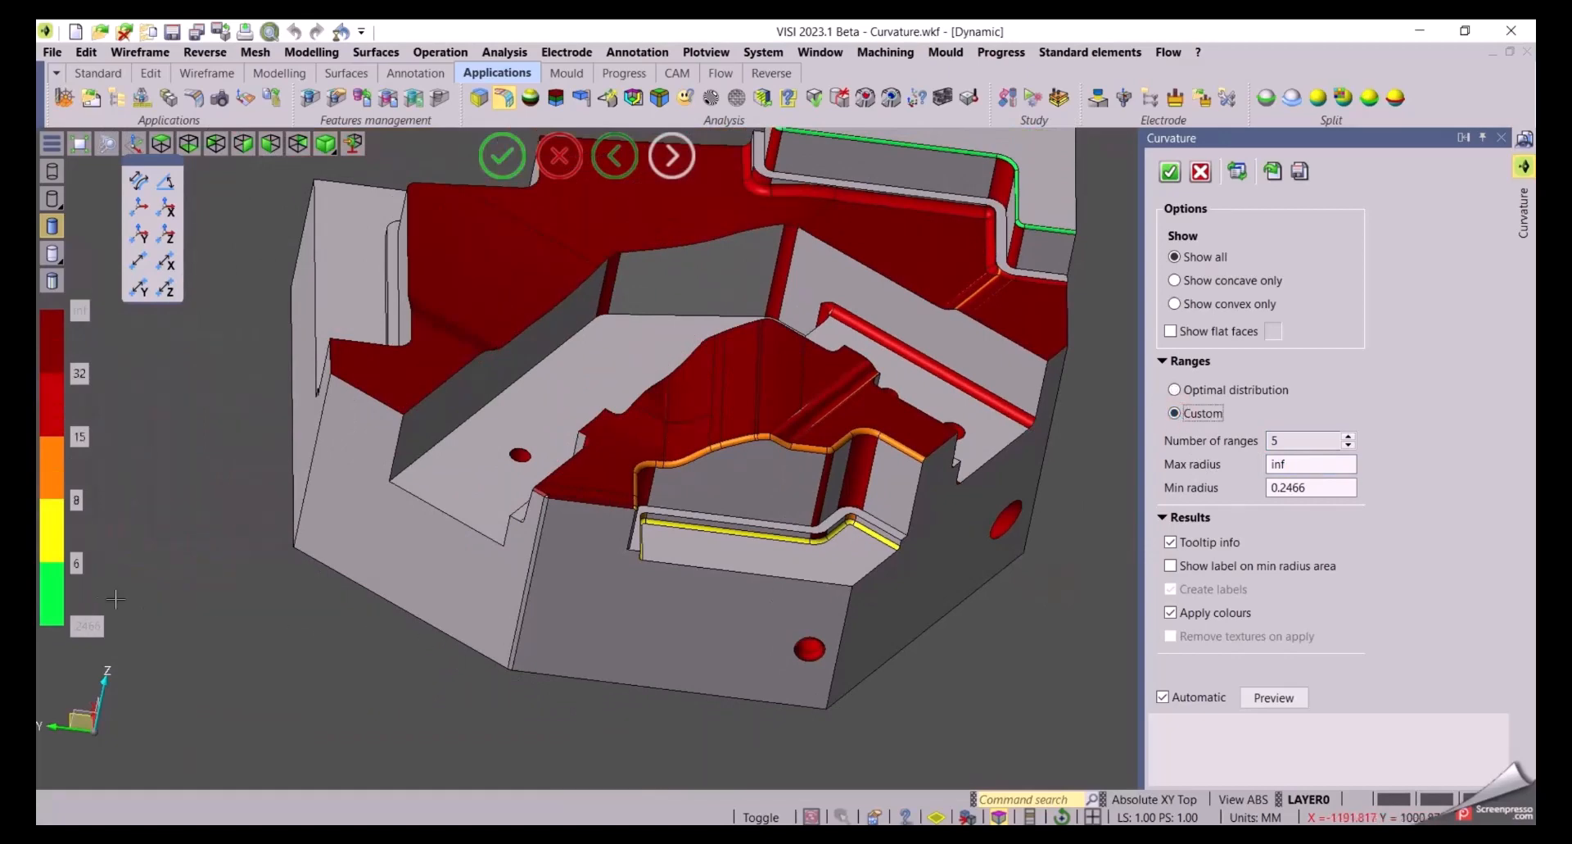
pyautogui.doubleClick(79, 563)
pyautogui.press('Return')
pyautogui.doubleClick(79, 501)
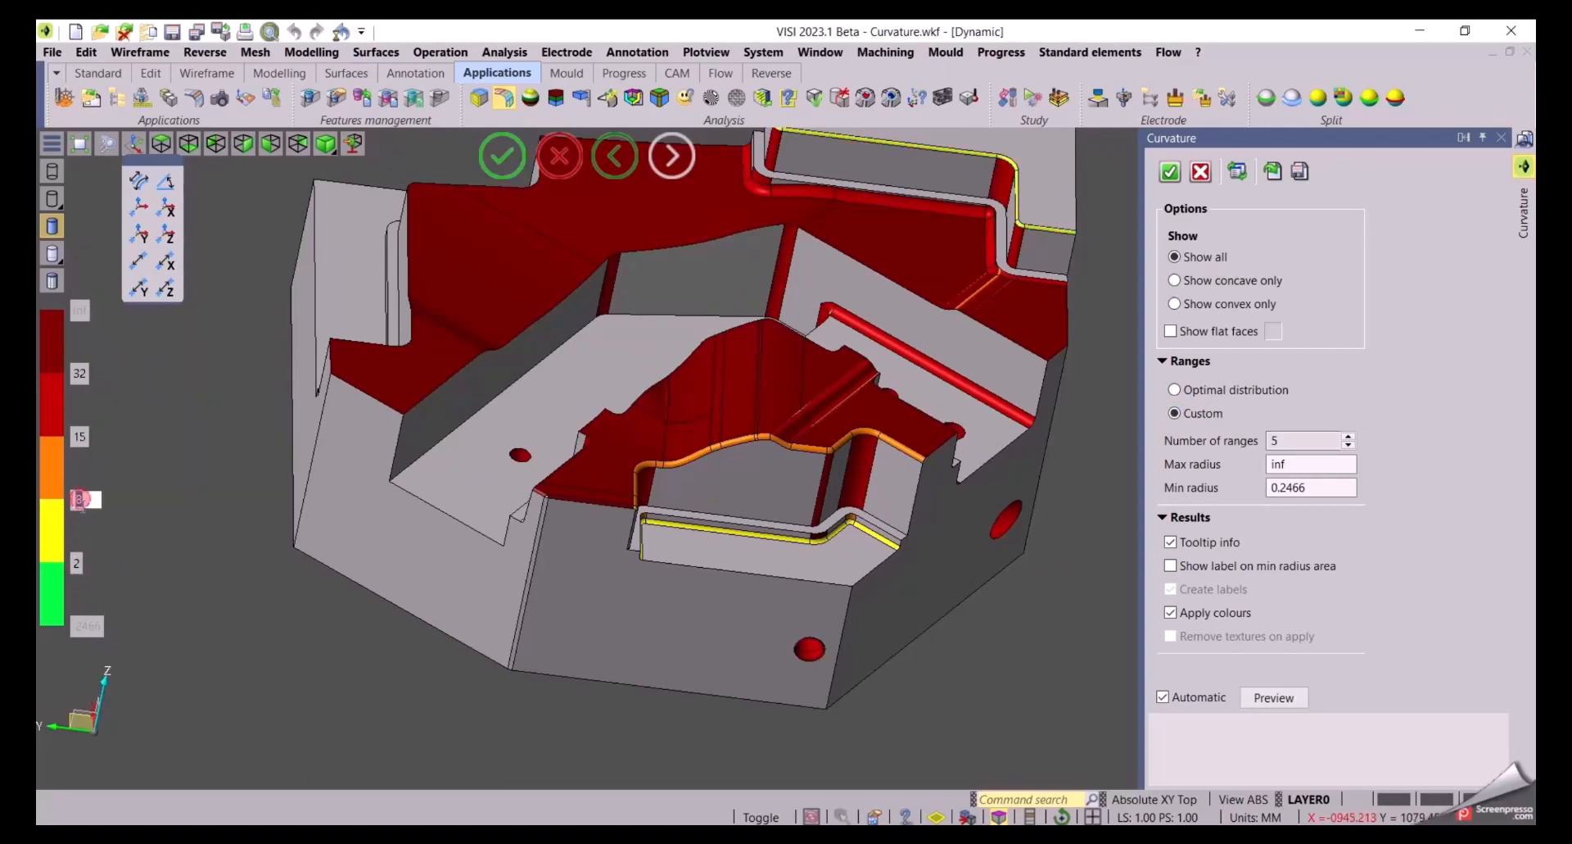
pyautogui.write('6')
pyautogui.press('Return')
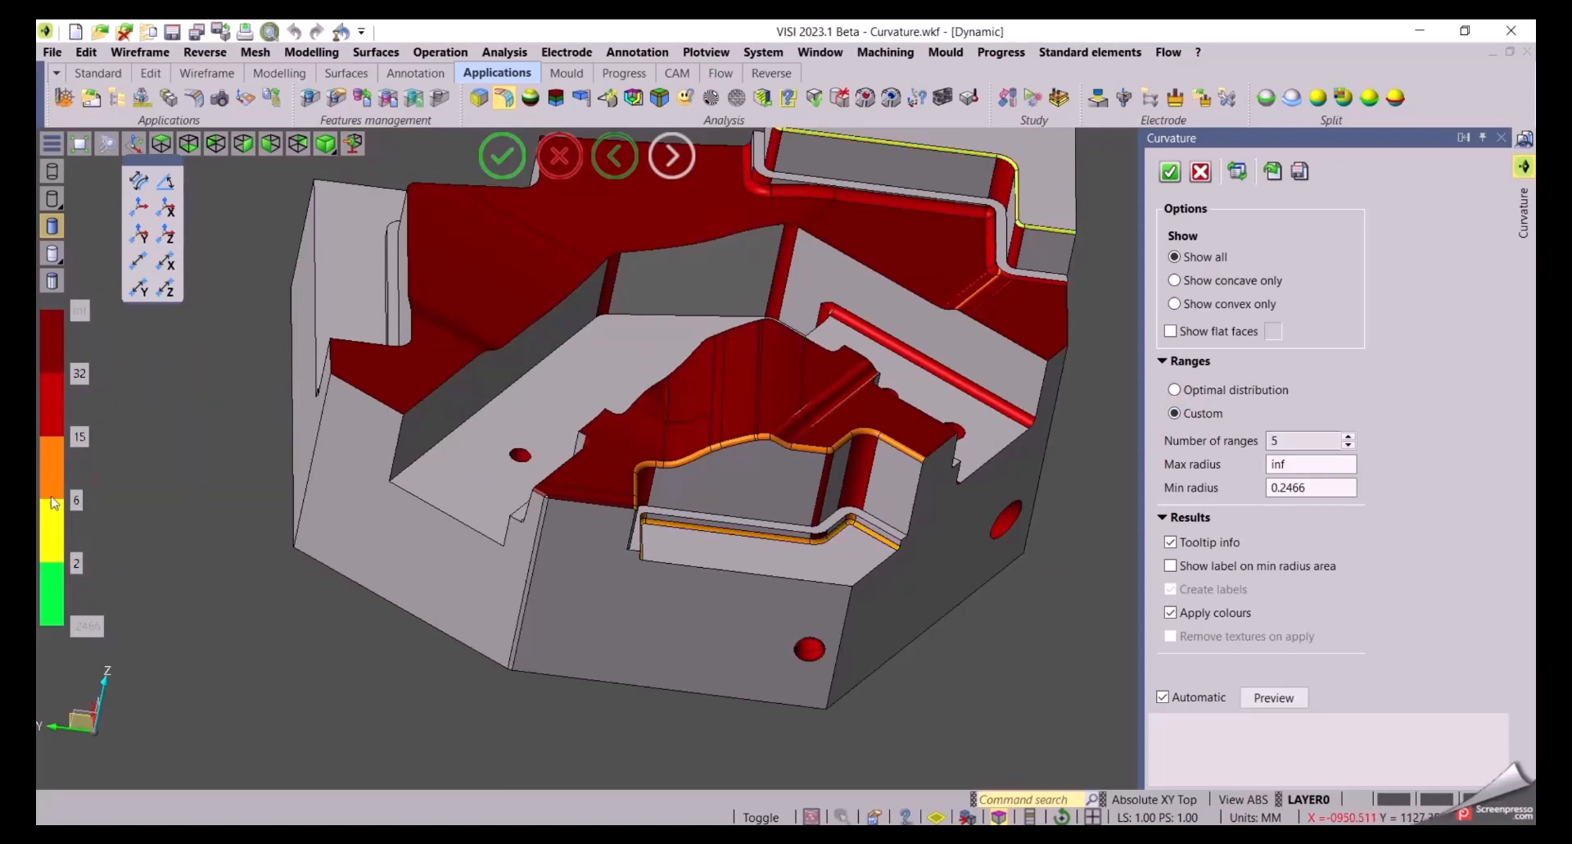
# Set the legend boundary between 32 and 6 to 10
pyautogui.doubleClick(78, 438)
pyautogui.press('Return')
pyautogui.moveTo(804, 651); pyautogui.dragTo(1028, 615, button='middle')
pyautogui.scroll(2, 1024, 617)
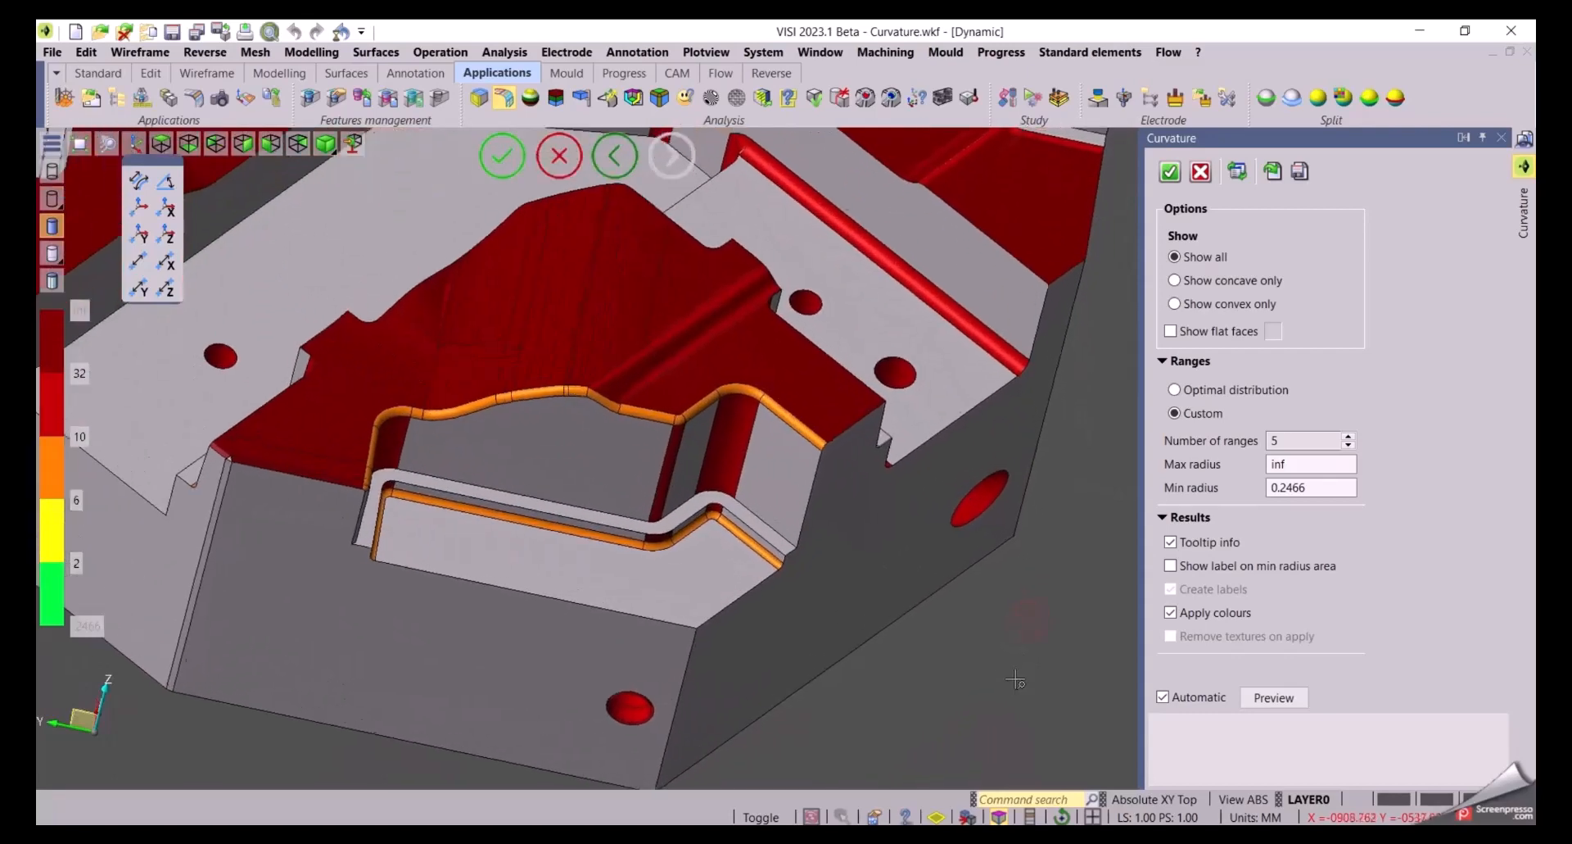
# Add radius labels on a concave fillet and a convex fillet around the pocket
pyautogui.moveTo(939, 664); pyautogui.dragTo(1057, 694, button='middle')
pyautogui.scroll(2, 815, 609)
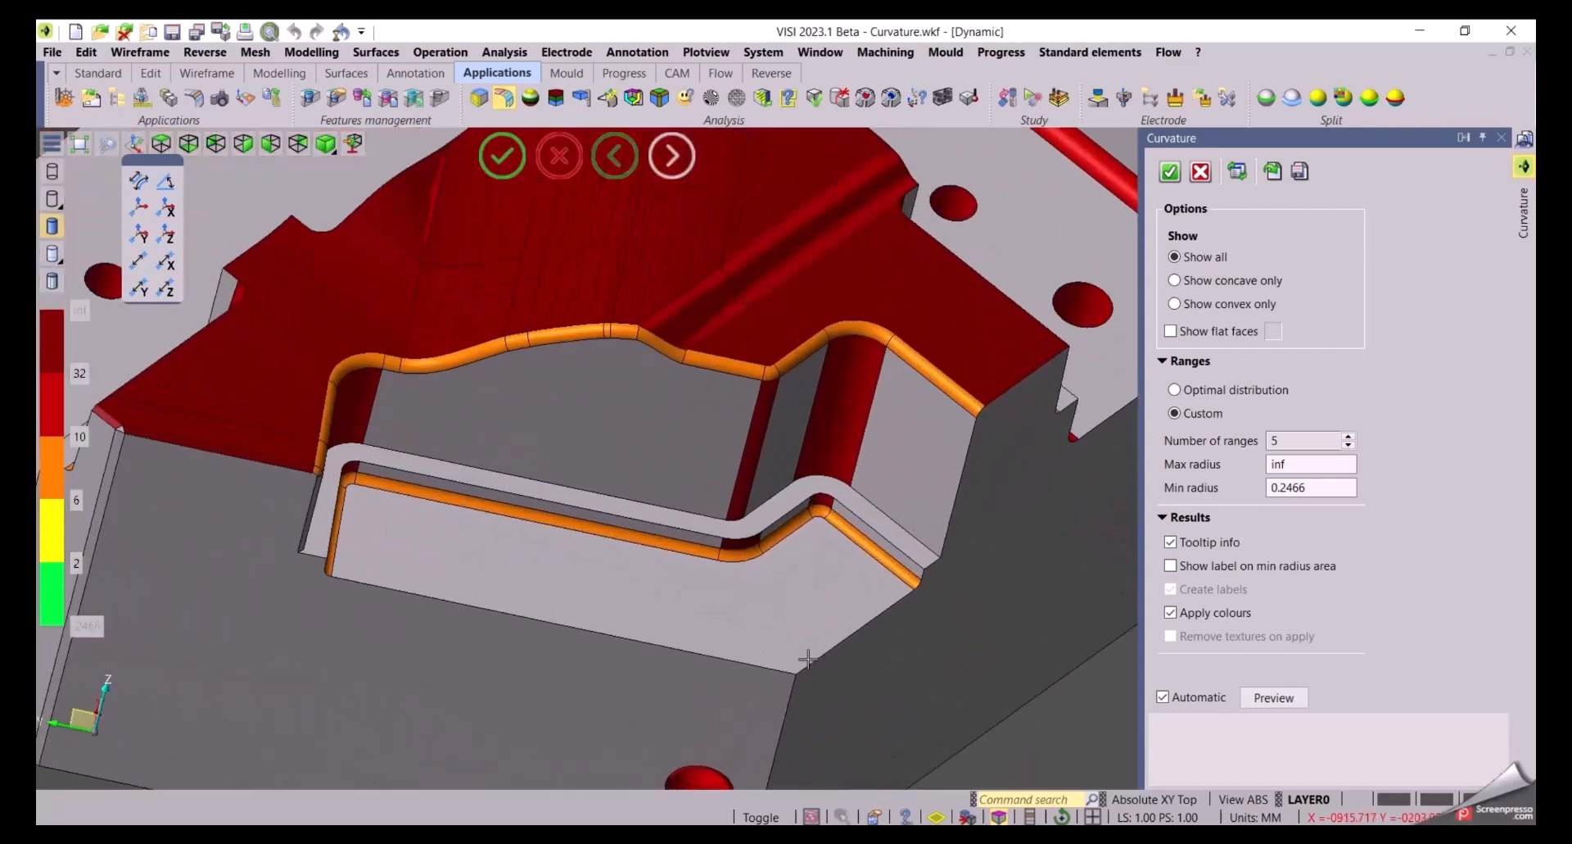
pyautogui.click(637, 537)
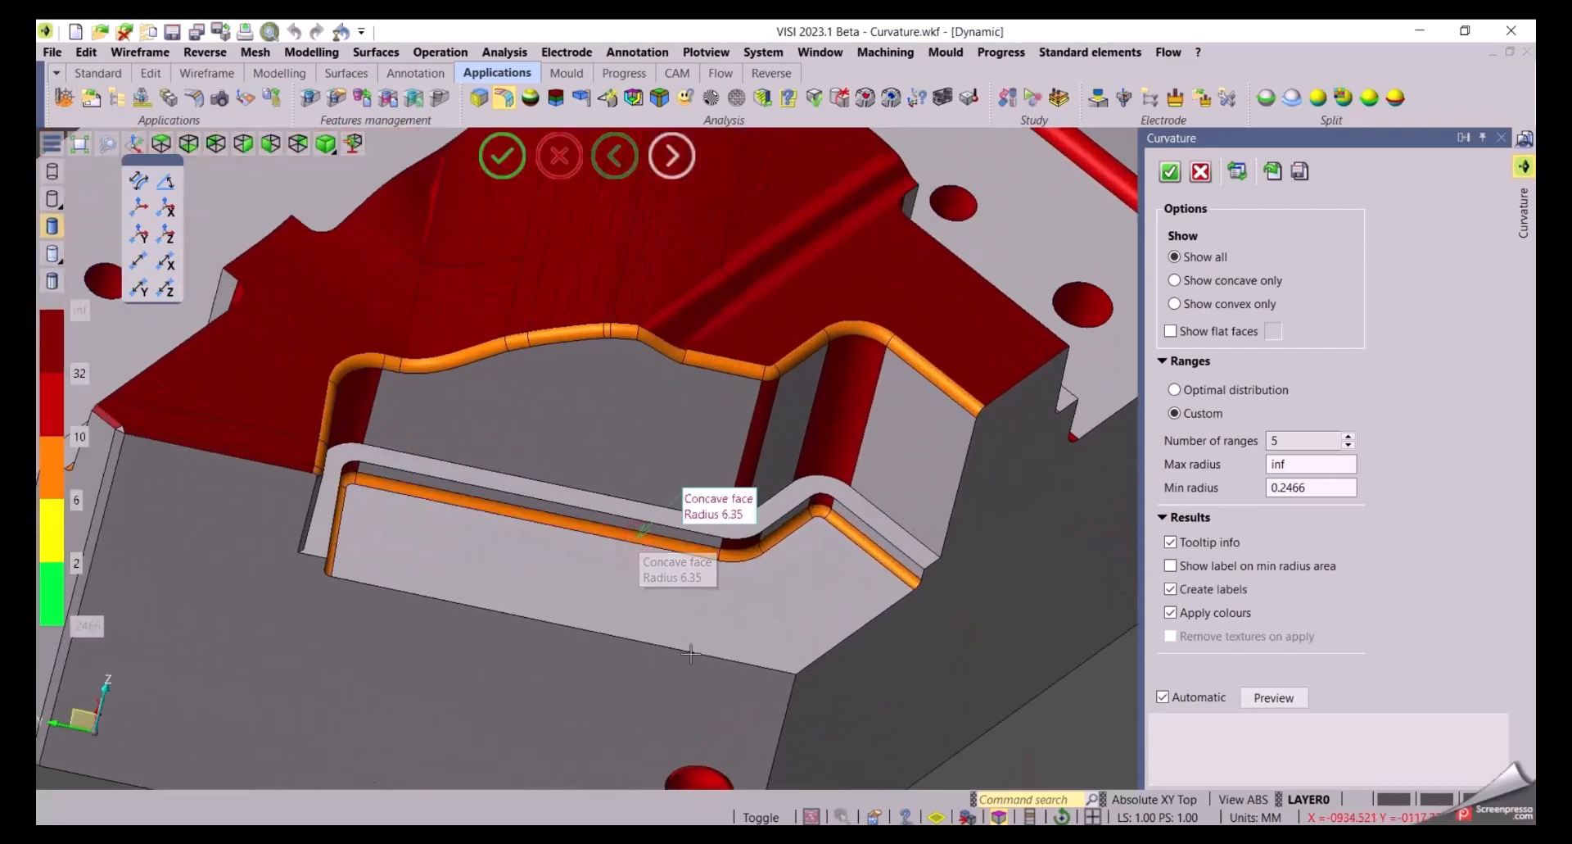
pyautogui.click(563, 336)
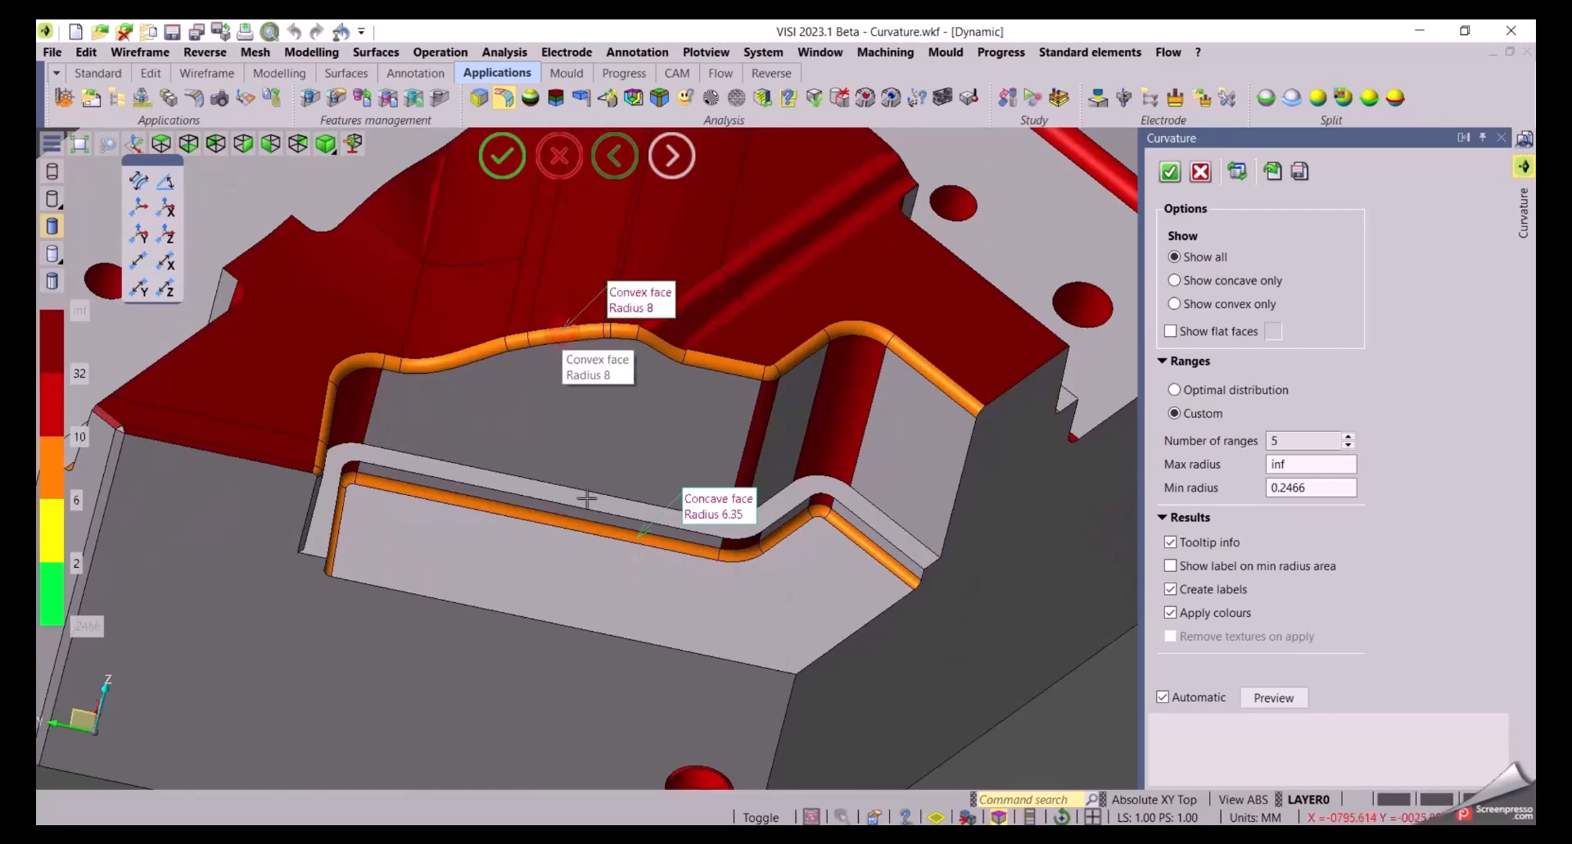
# Add a radius label on the convex fillet along the raised step's edge
pyautogui.scroll(-4, 553, 563)
pyautogui.moveTo(529, 483); pyautogui.dragTo(1040, 342, button='middle')
pyautogui.scroll(6, 917, 377)
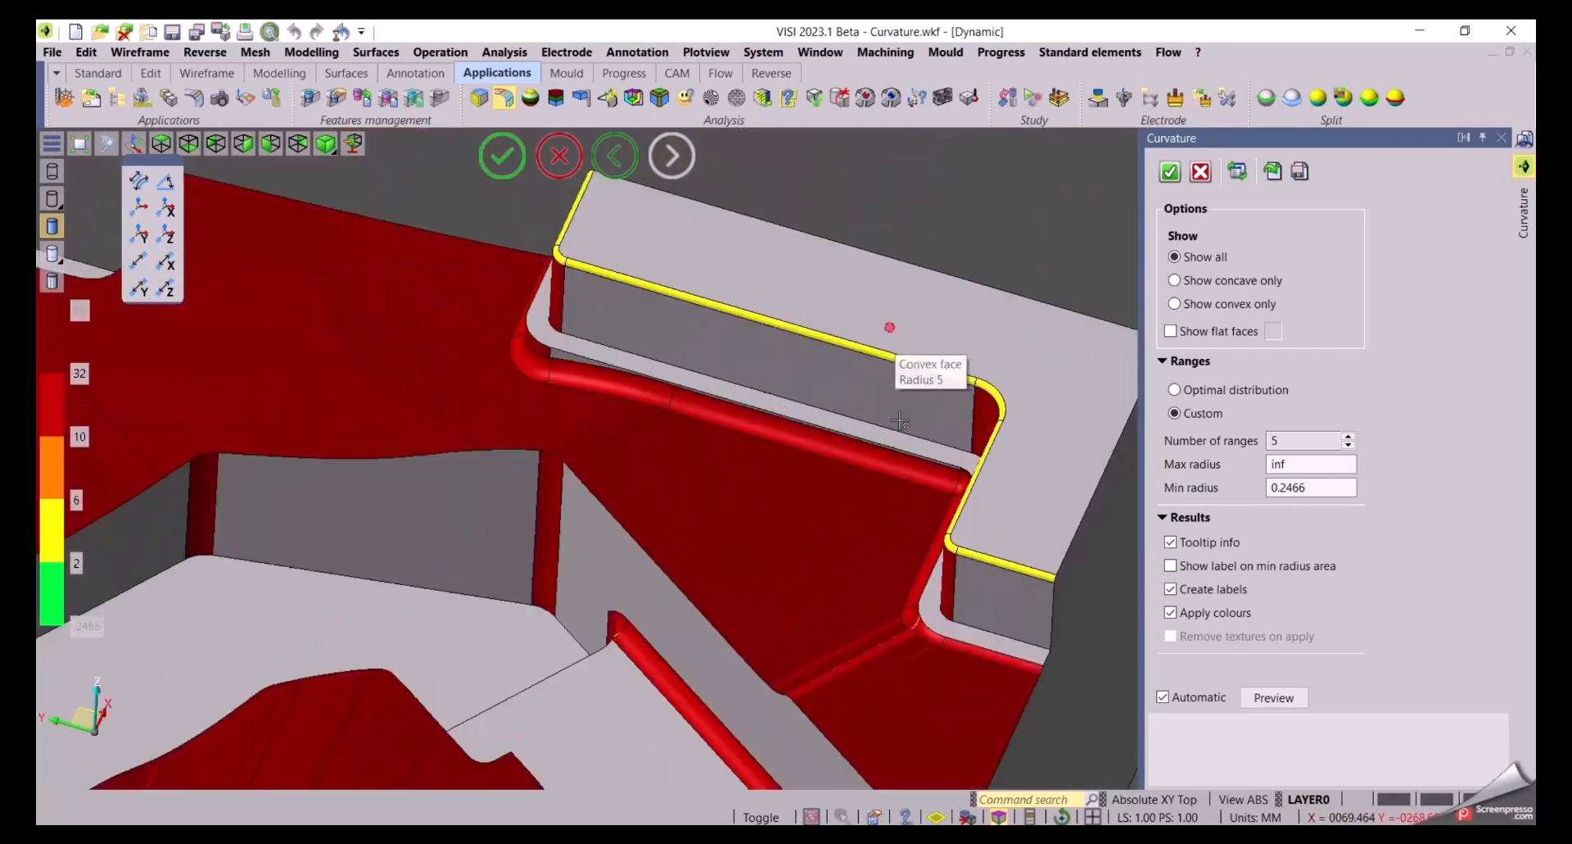
pyautogui.click(811, 378)
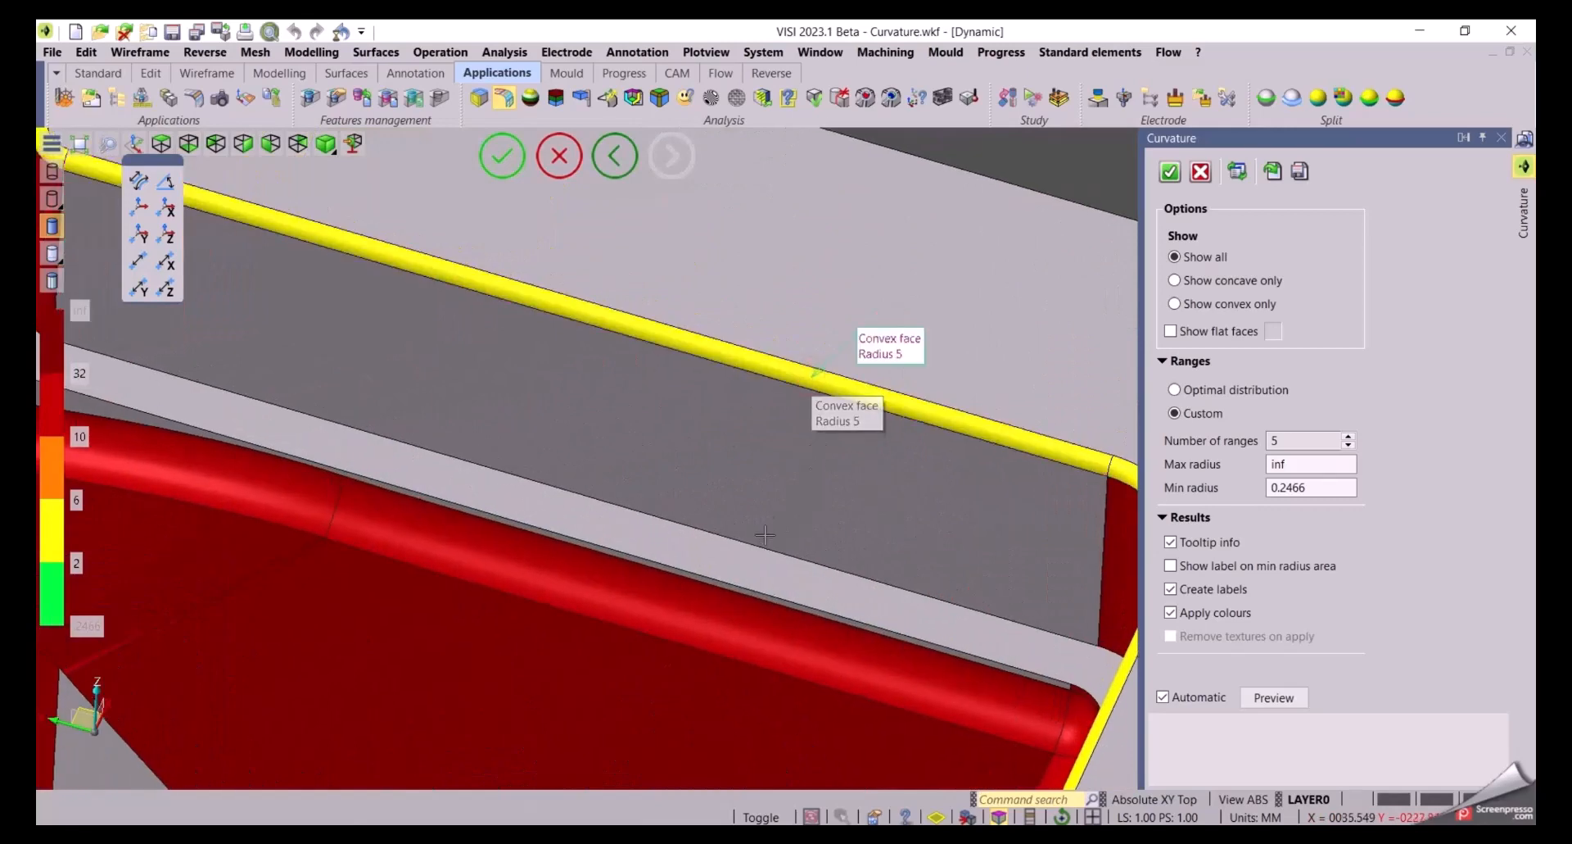
# Turn on the label marking the minimum radius area
pyautogui.scroll(-5, 811, 385)
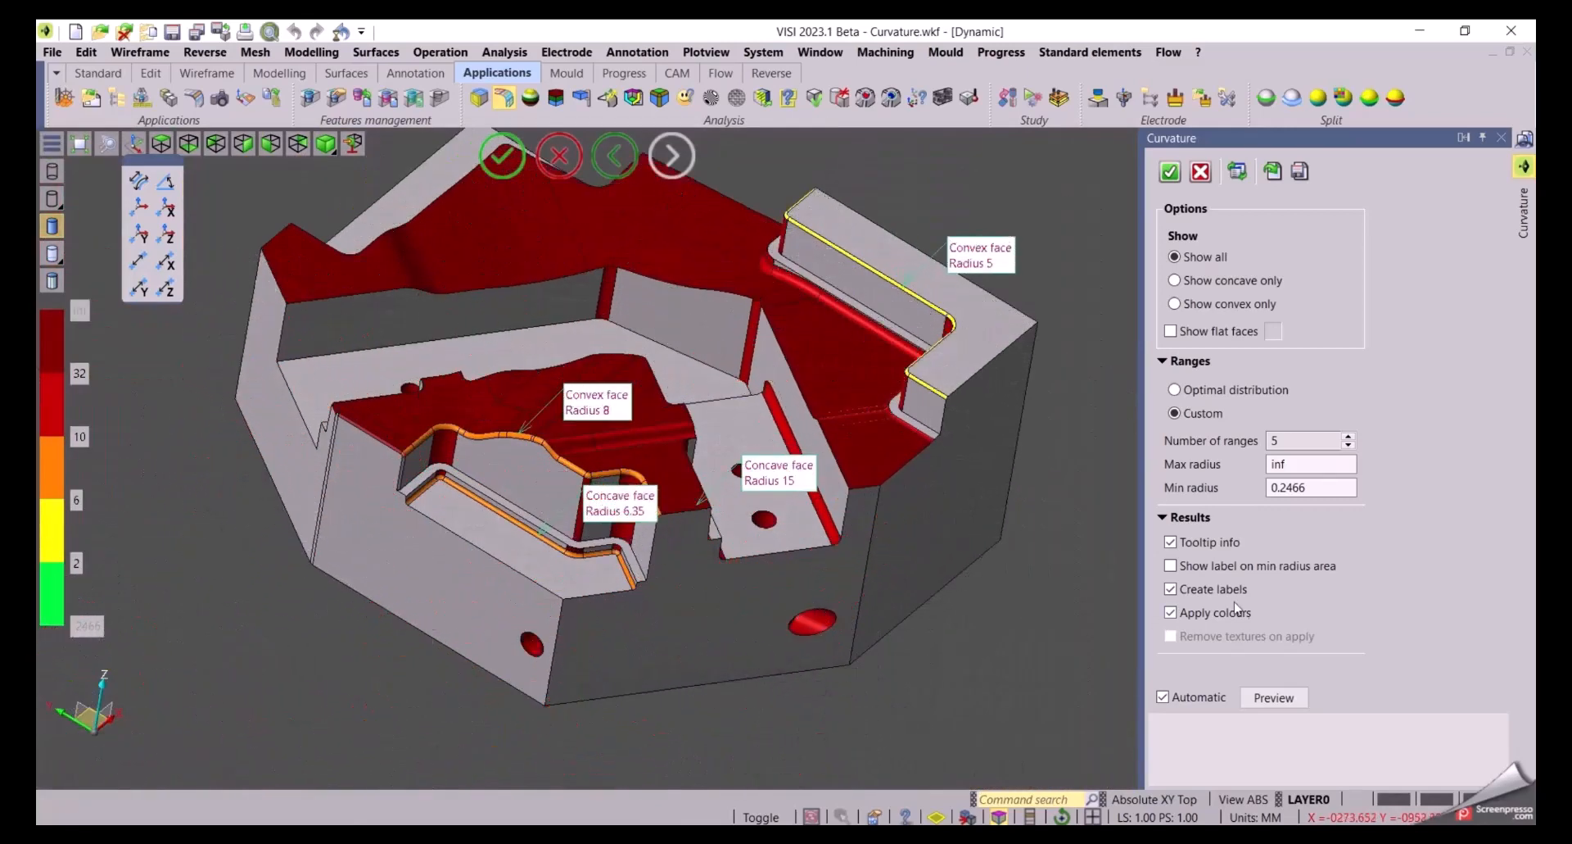
pyautogui.click(1170, 565)
# Switch the model to transparent display and zoom in to inspect the minimum radius location inside the block
pyautogui.scroll(3, 704, 639)
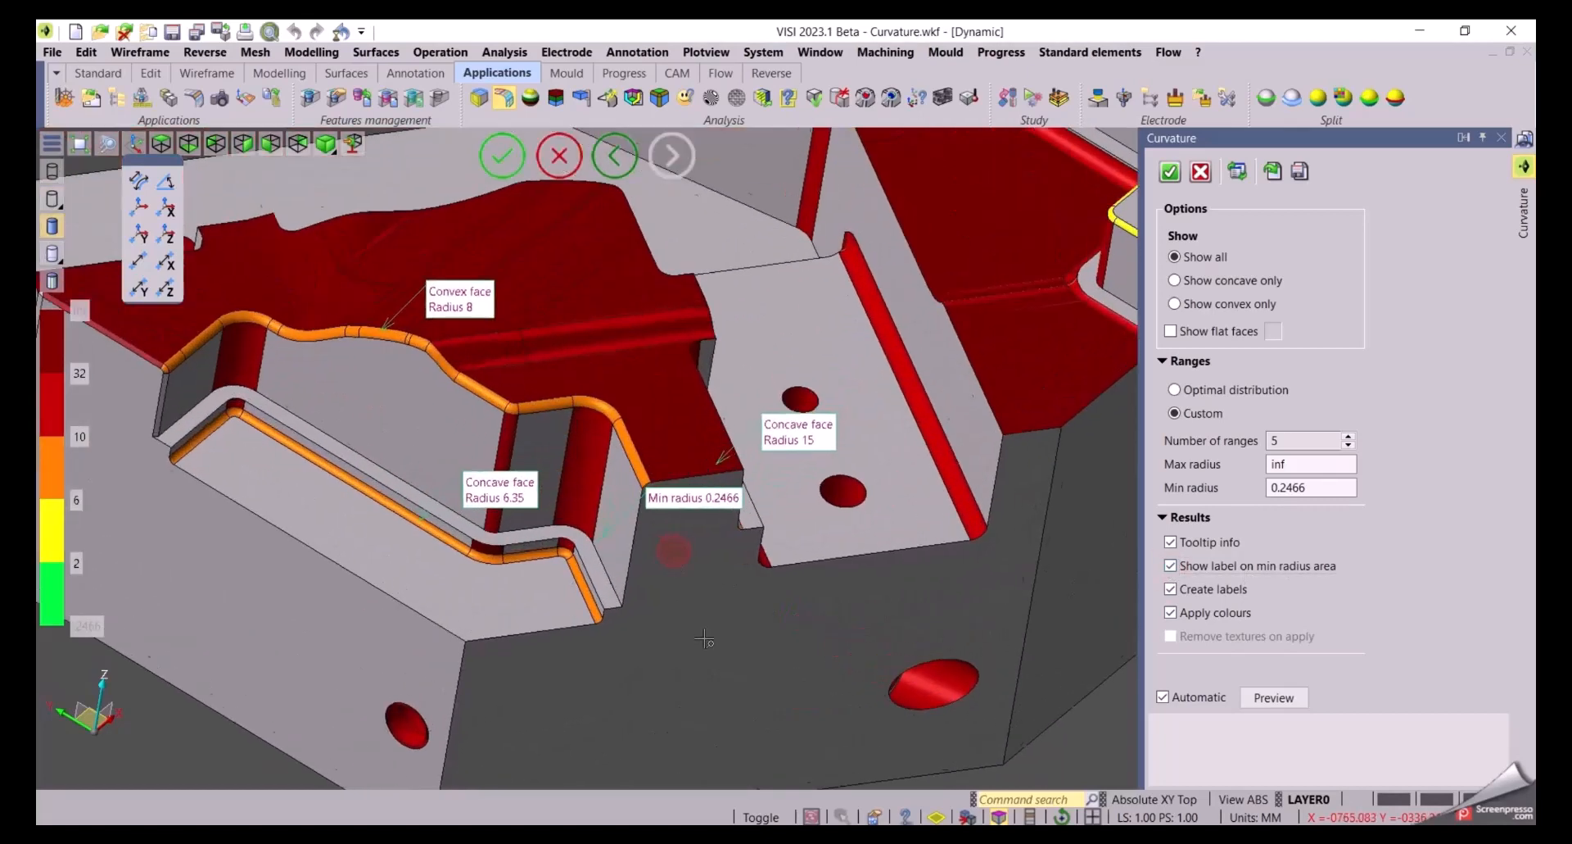
pyautogui.moveTo(54, 255)
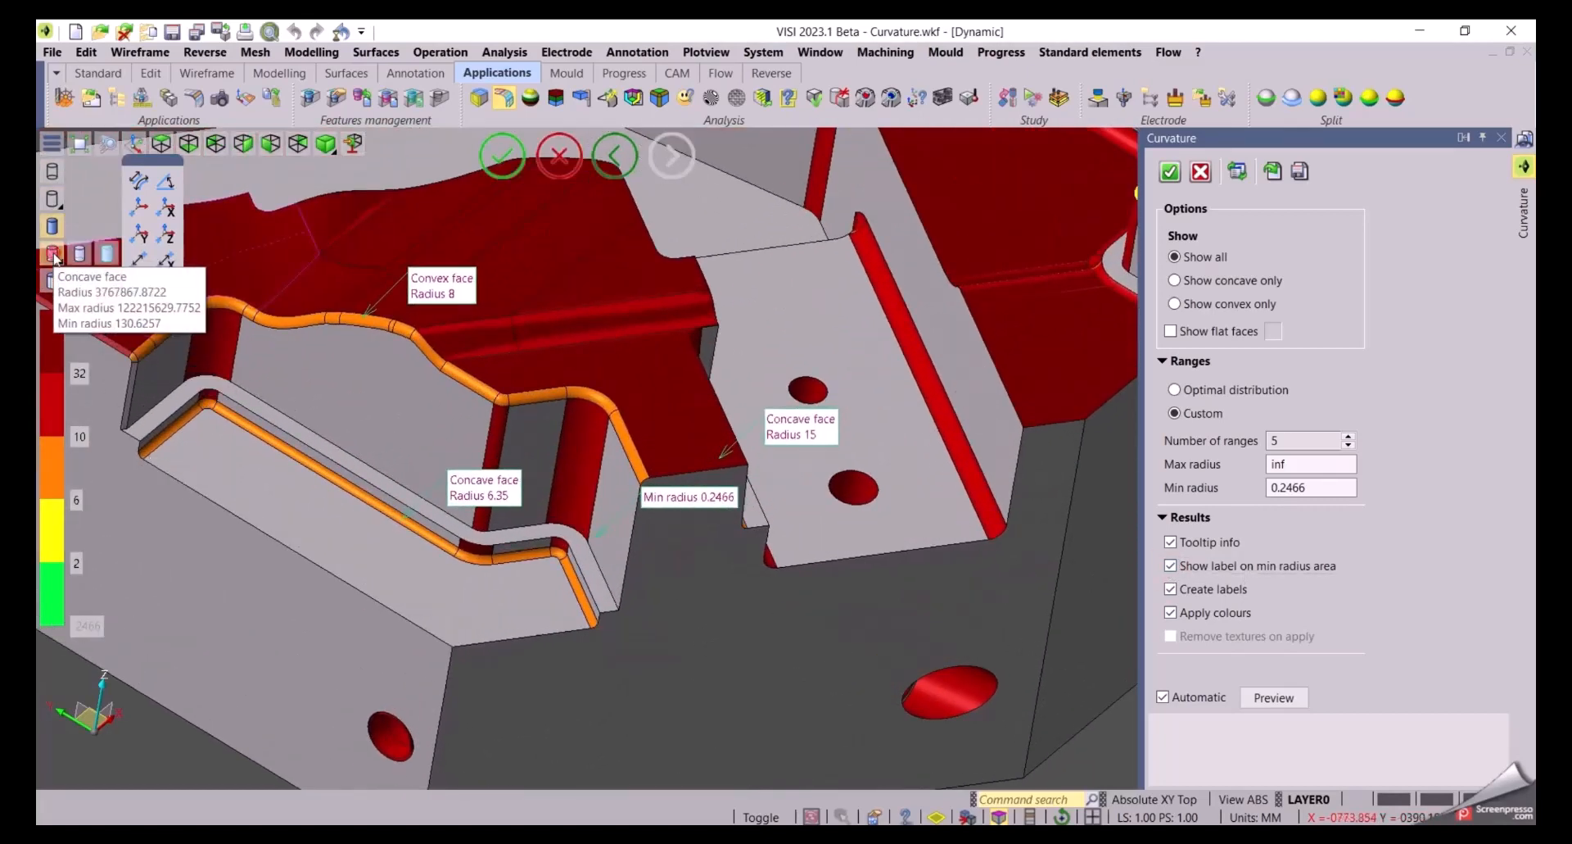
pyautogui.click(107, 253)
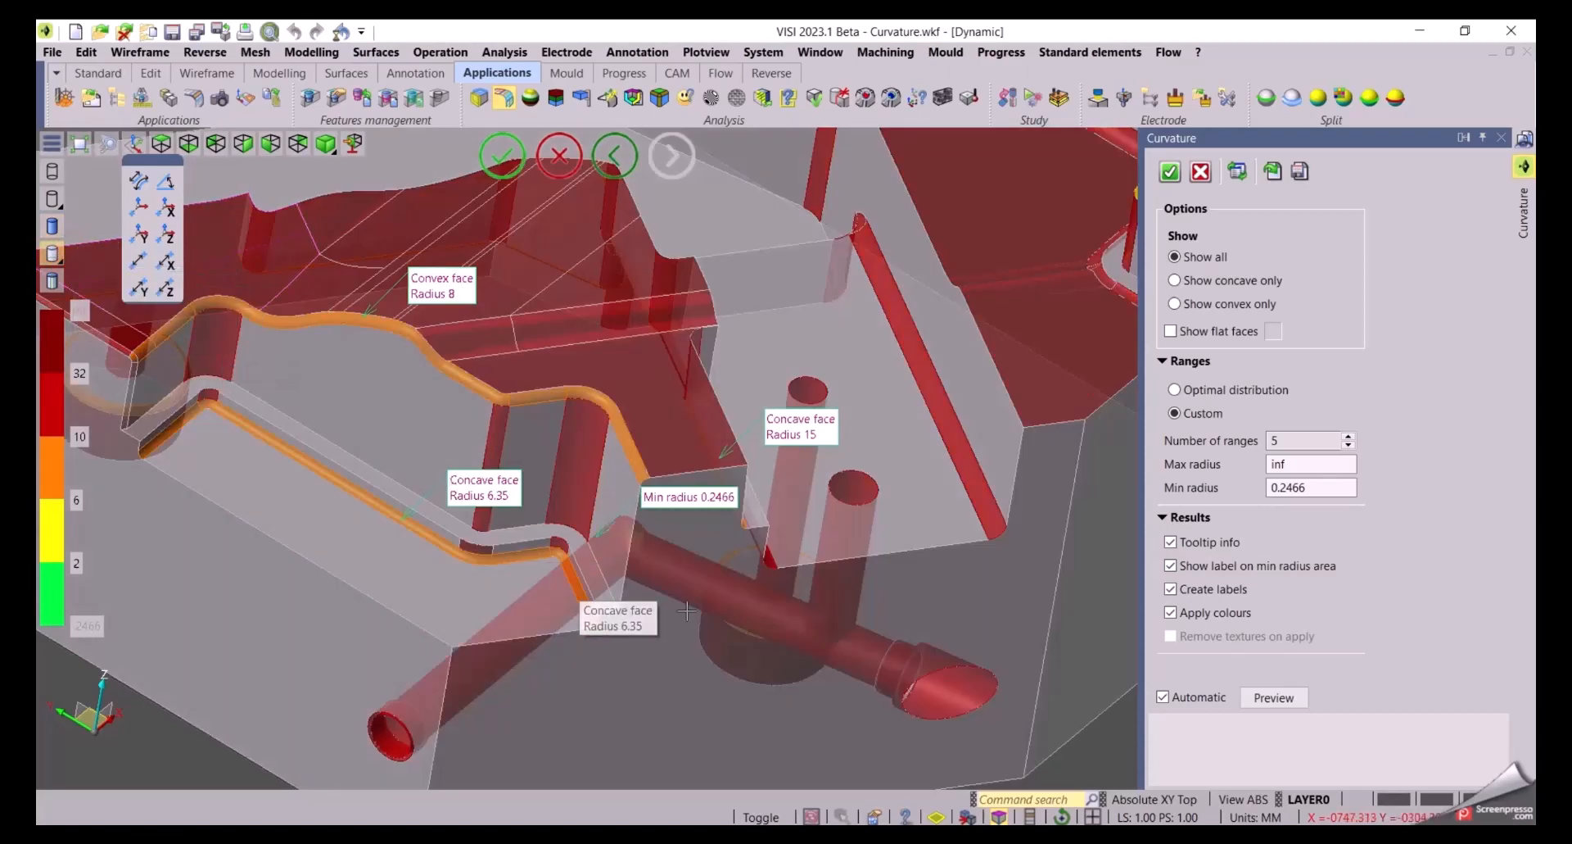
pyautogui.scroll(5, 686, 611)
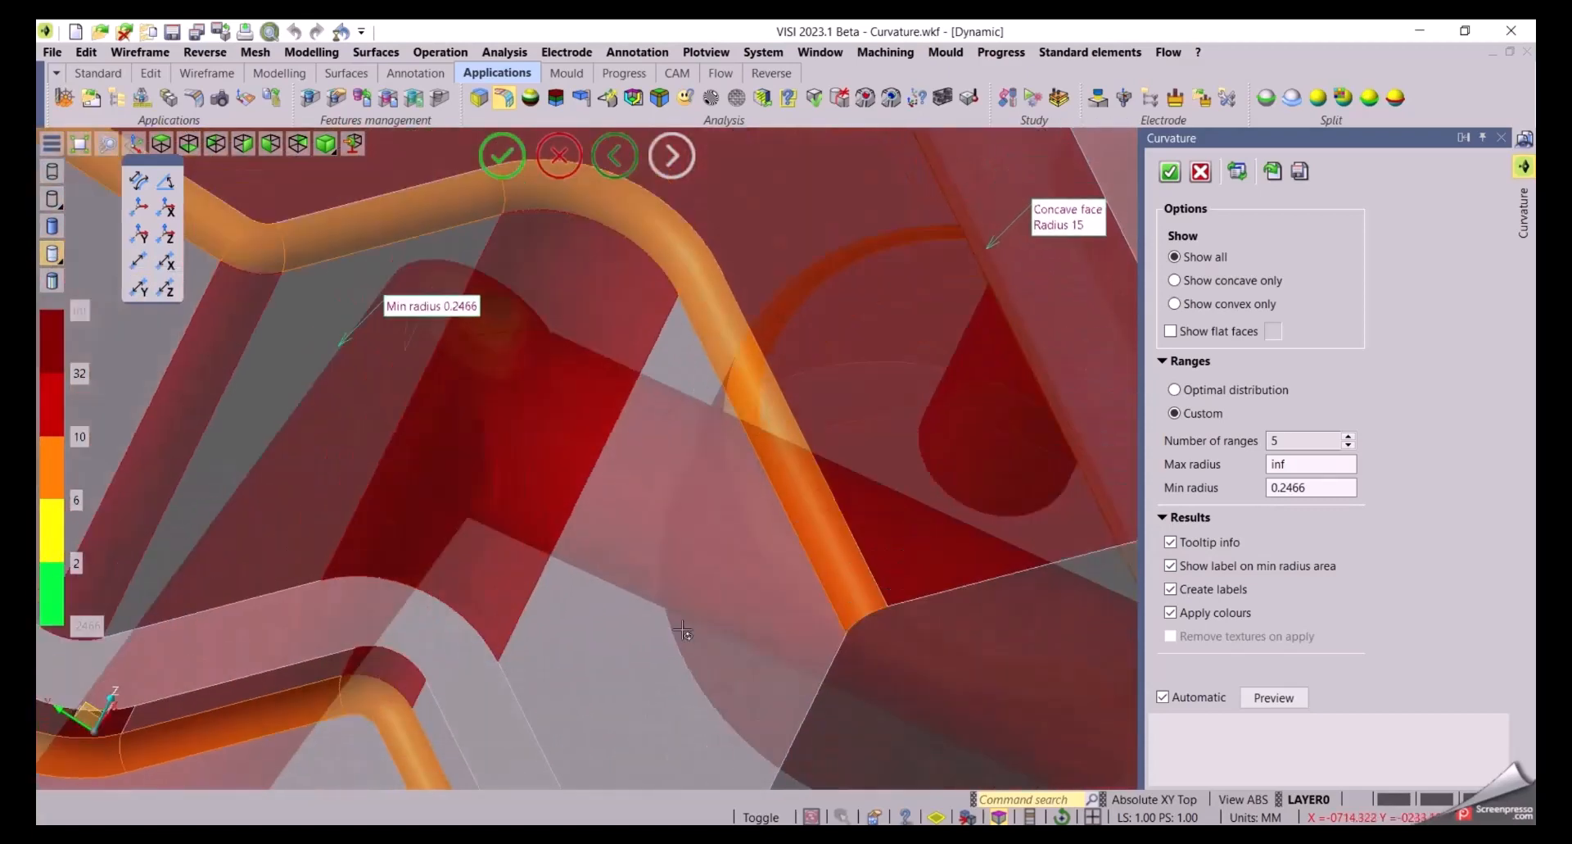
pyautogui.moveTo(684, 630); pyautogui.dragTo(822, 748, button='middle')
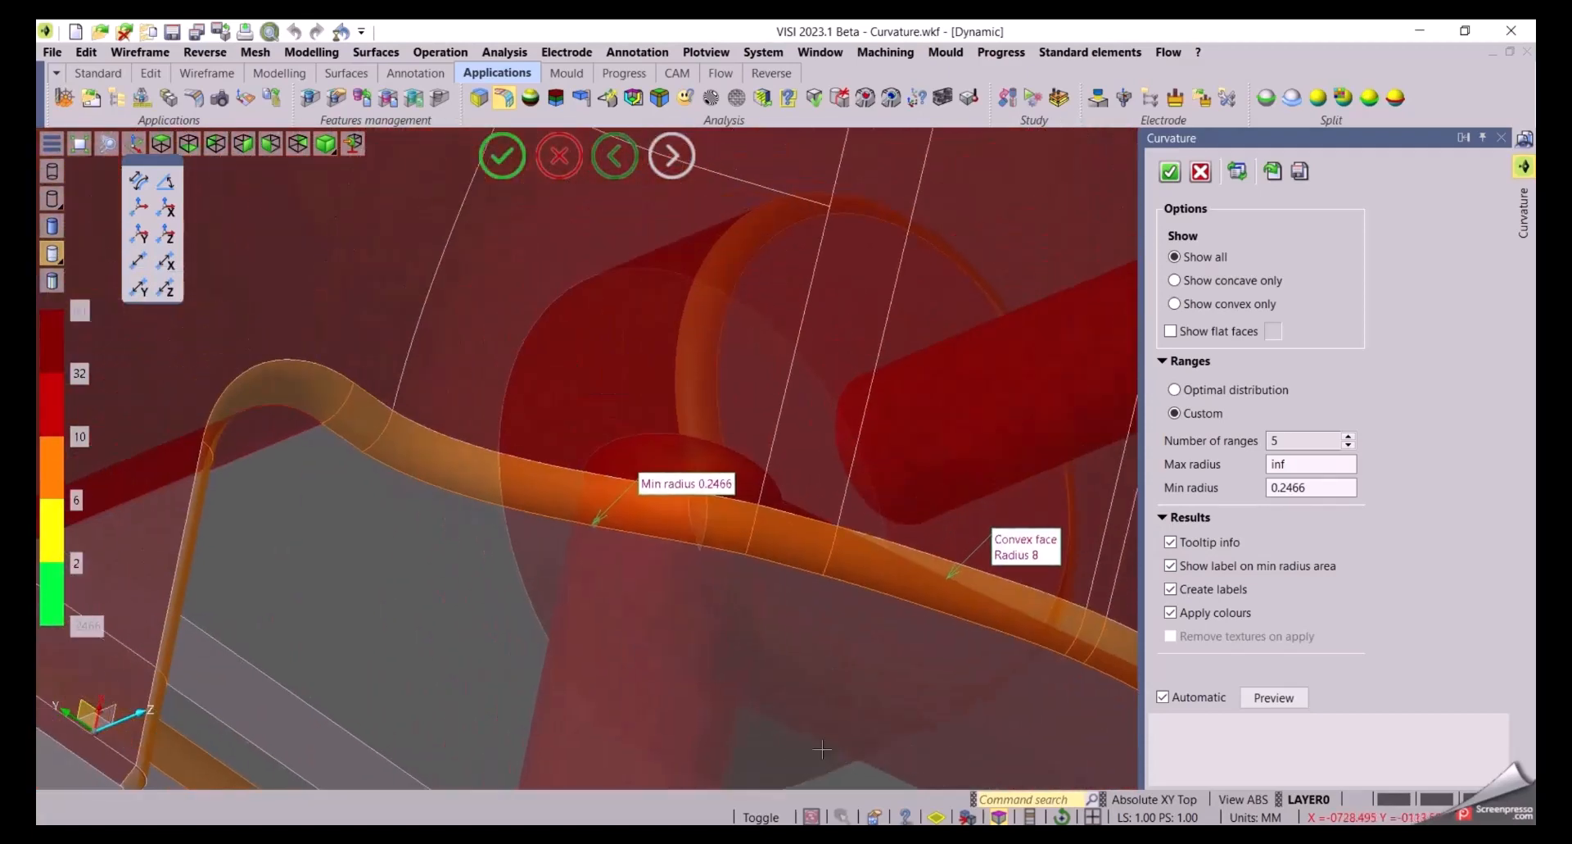
pyautogui.moveTo(641, 686); pyautogui.dragTo(685, 664, button='middle')
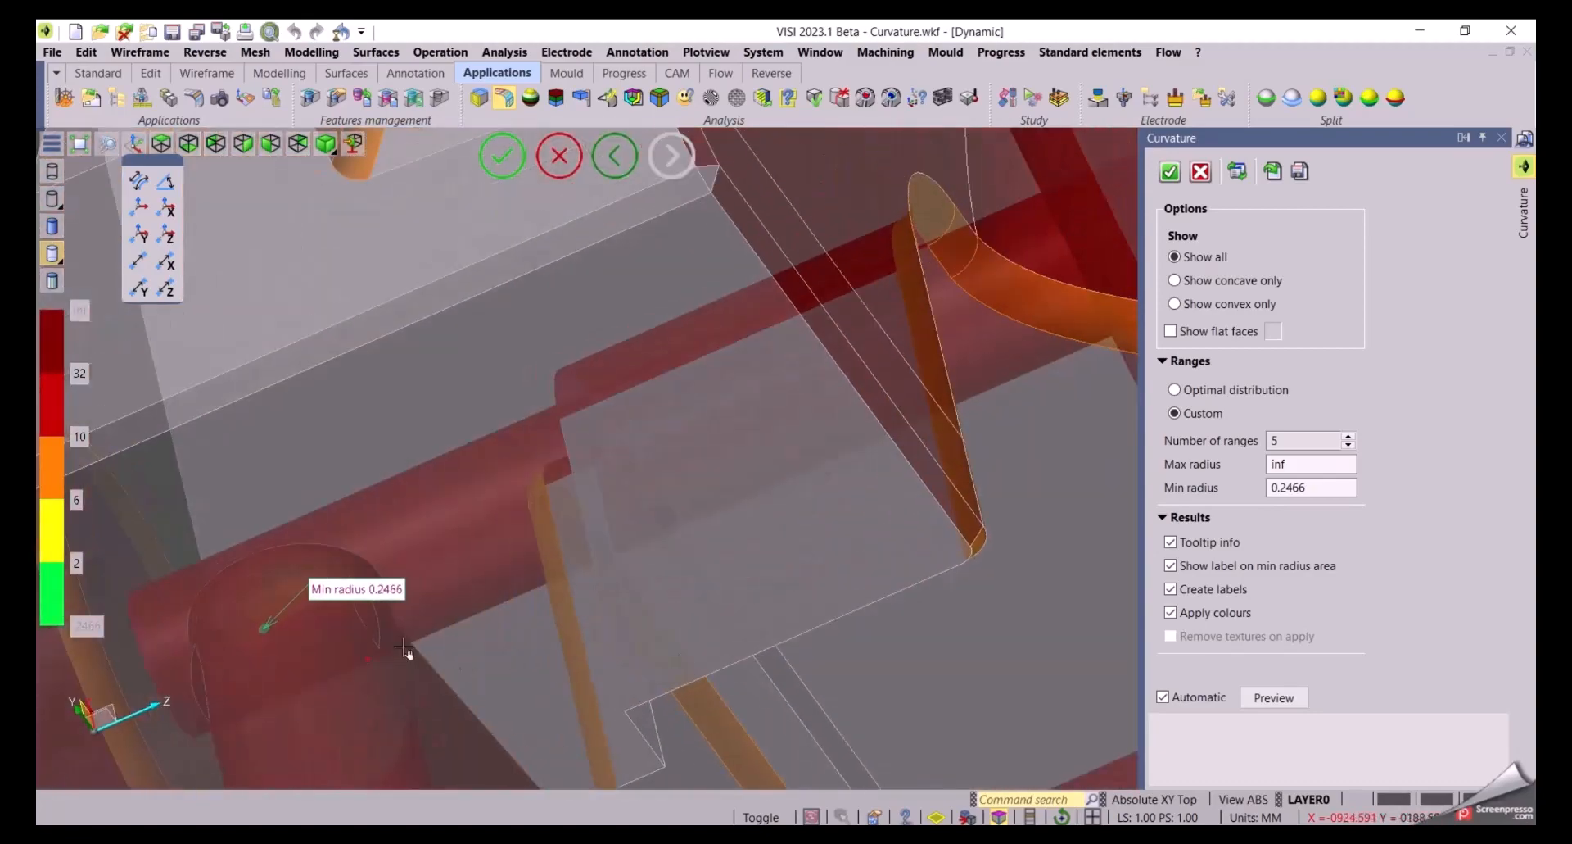
pyautogui.moveTo(403, 647); pyautogui.dragTo(709, 607, button='middle')
pyautogui.moveTo(606, 617); pyautogui.dragTo(566, 575, button='middle')
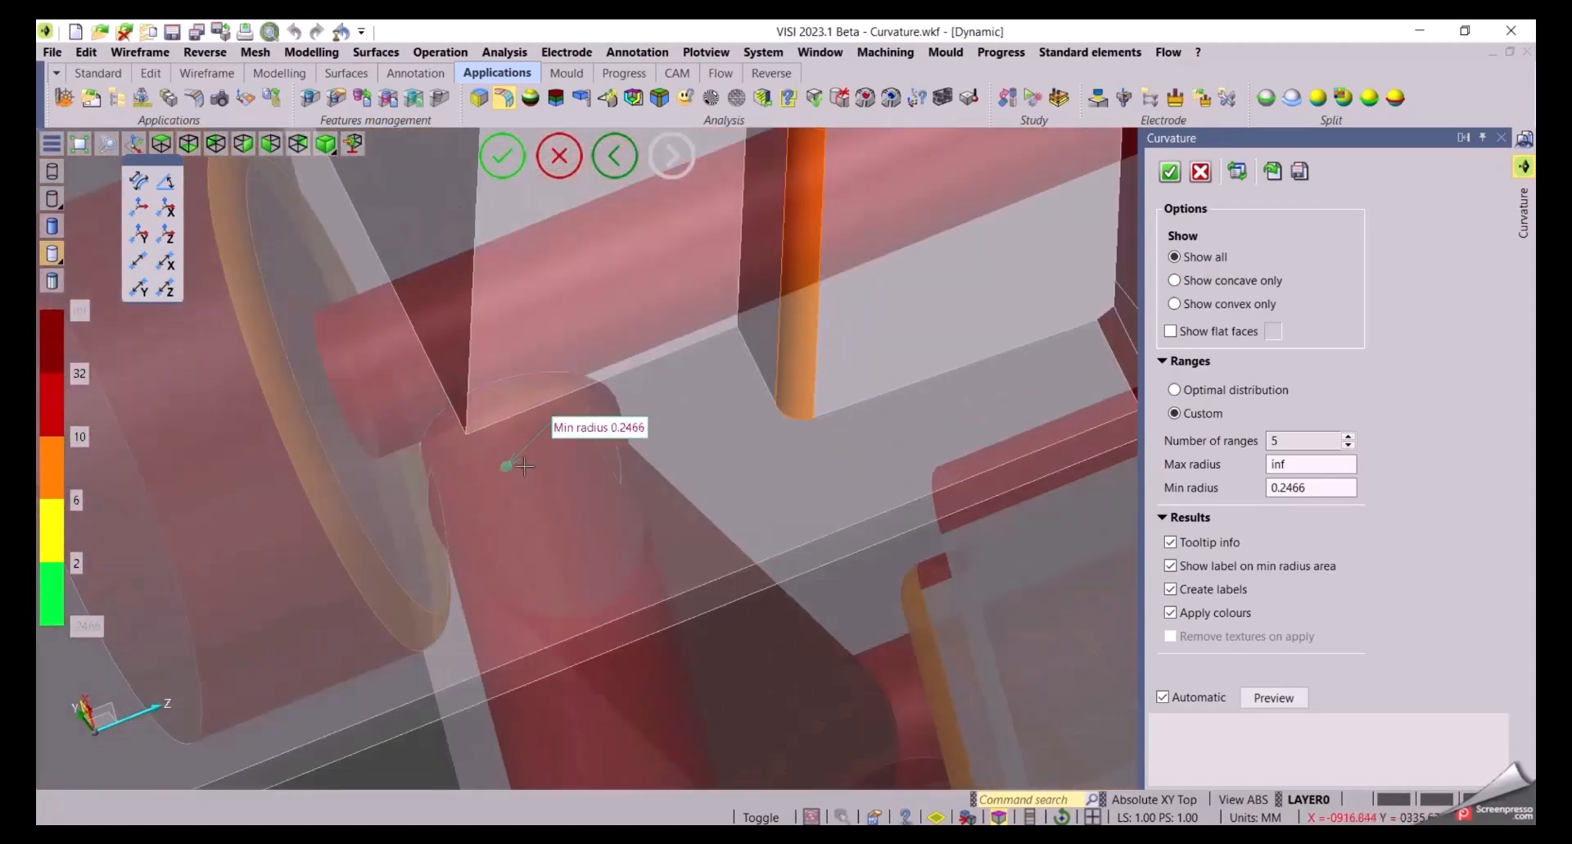
pyautogui.scroll(5, 524, 466)
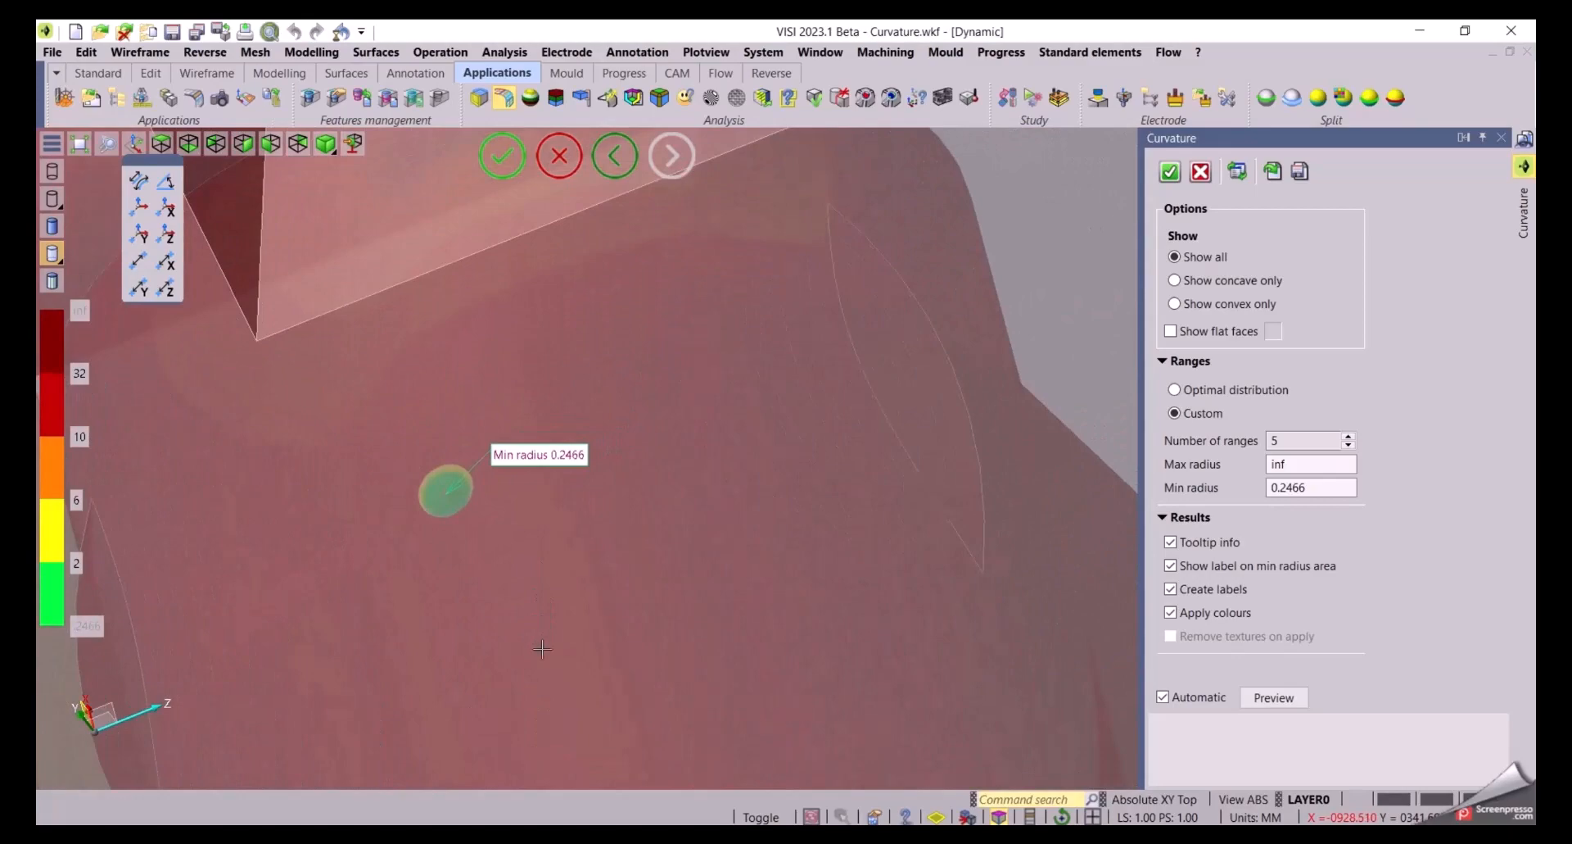
pyautogui.scroll(-10, 578, 601)
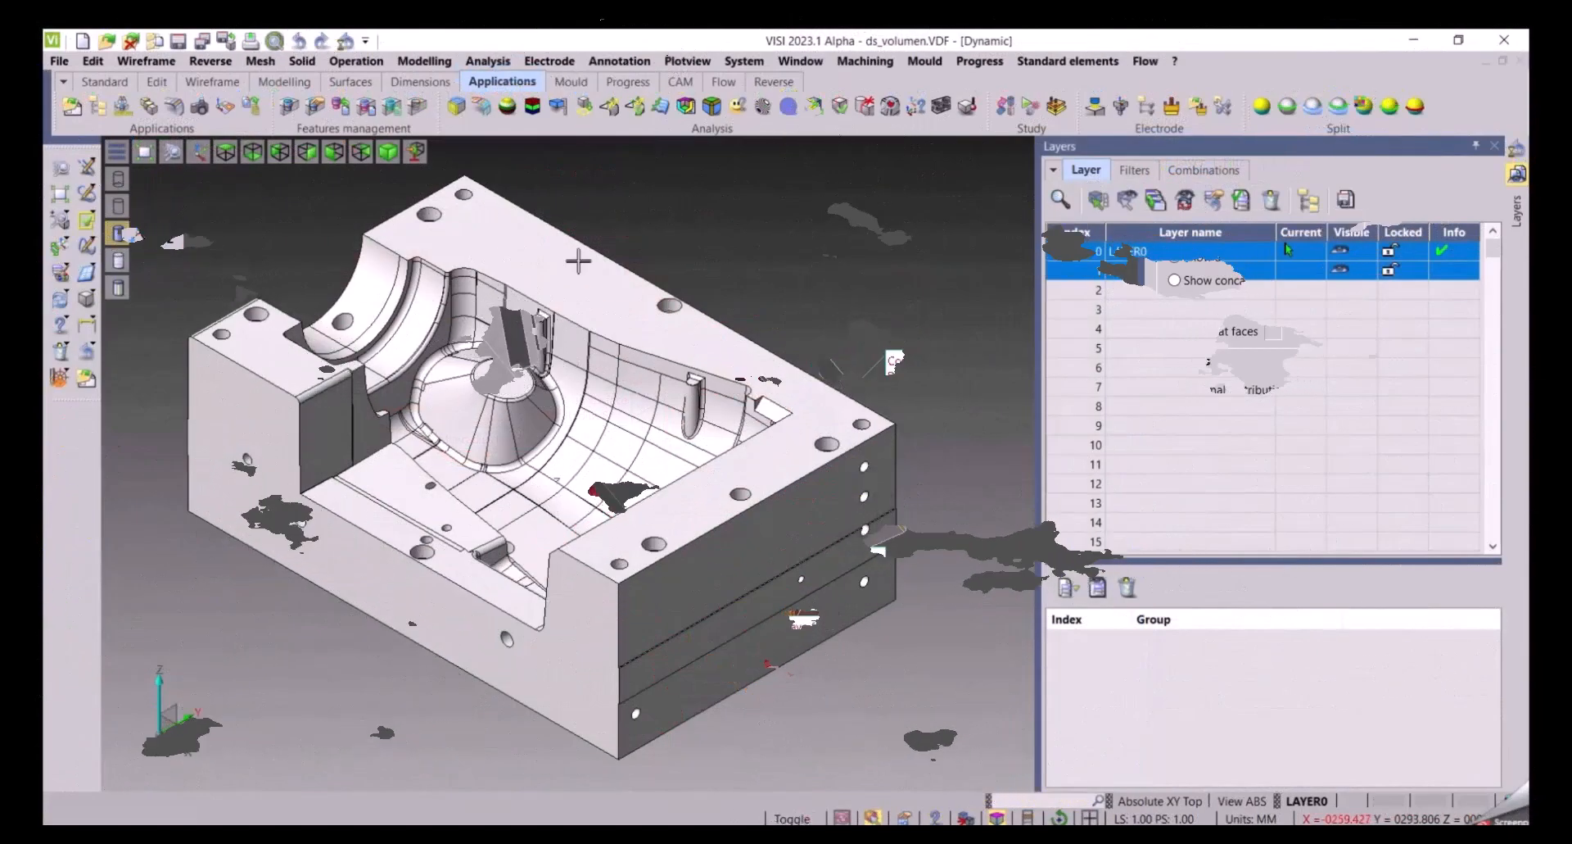
# Run Altitude Analysis on the mould block body
pyautogui.click(533, 106)
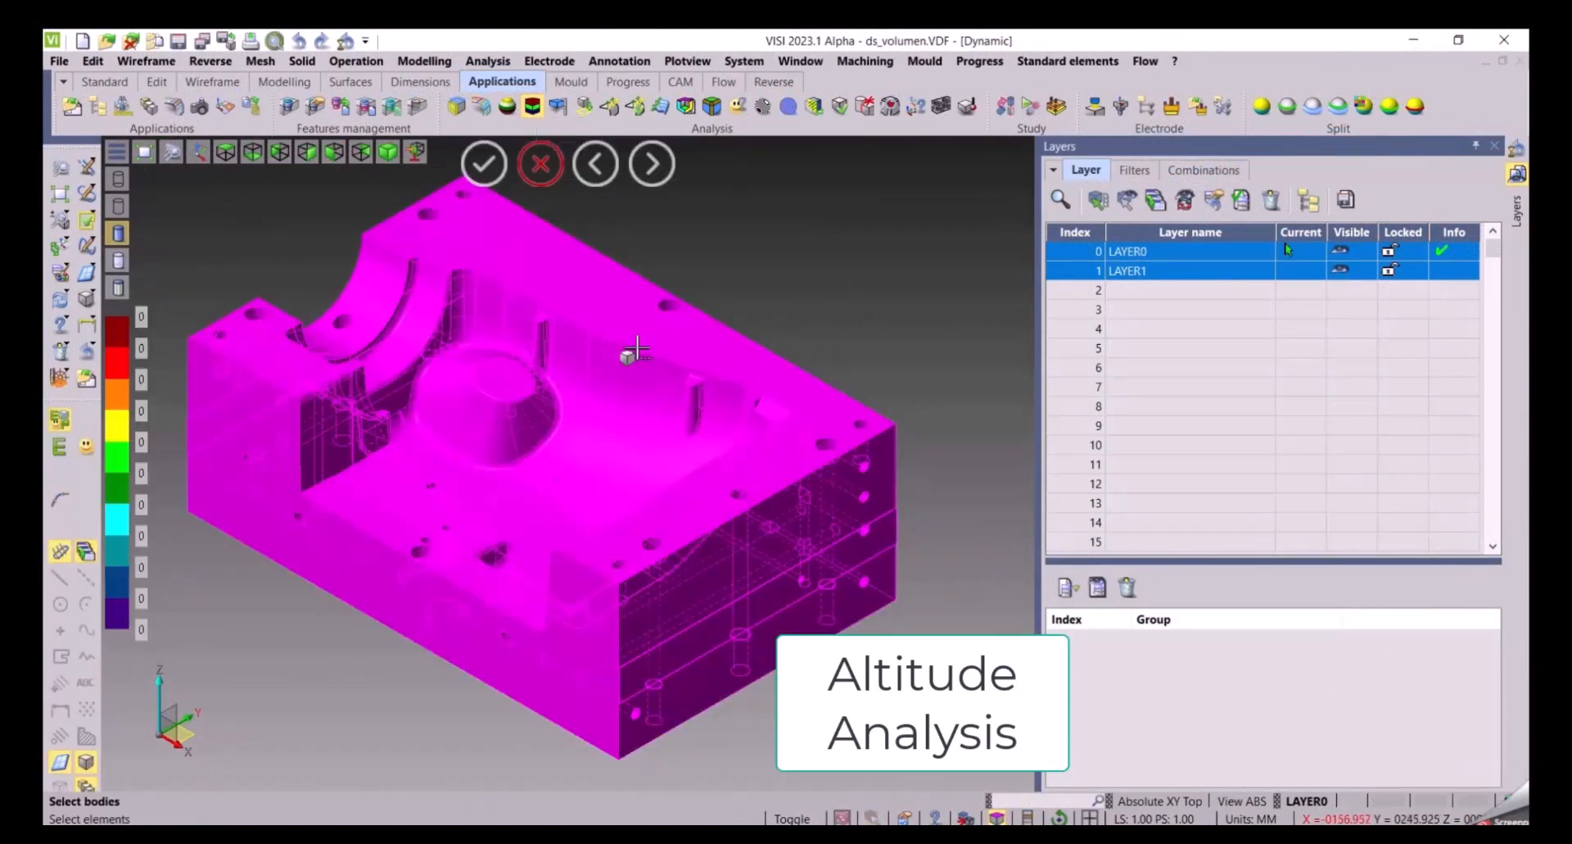
pyautogui.click(625, 351)
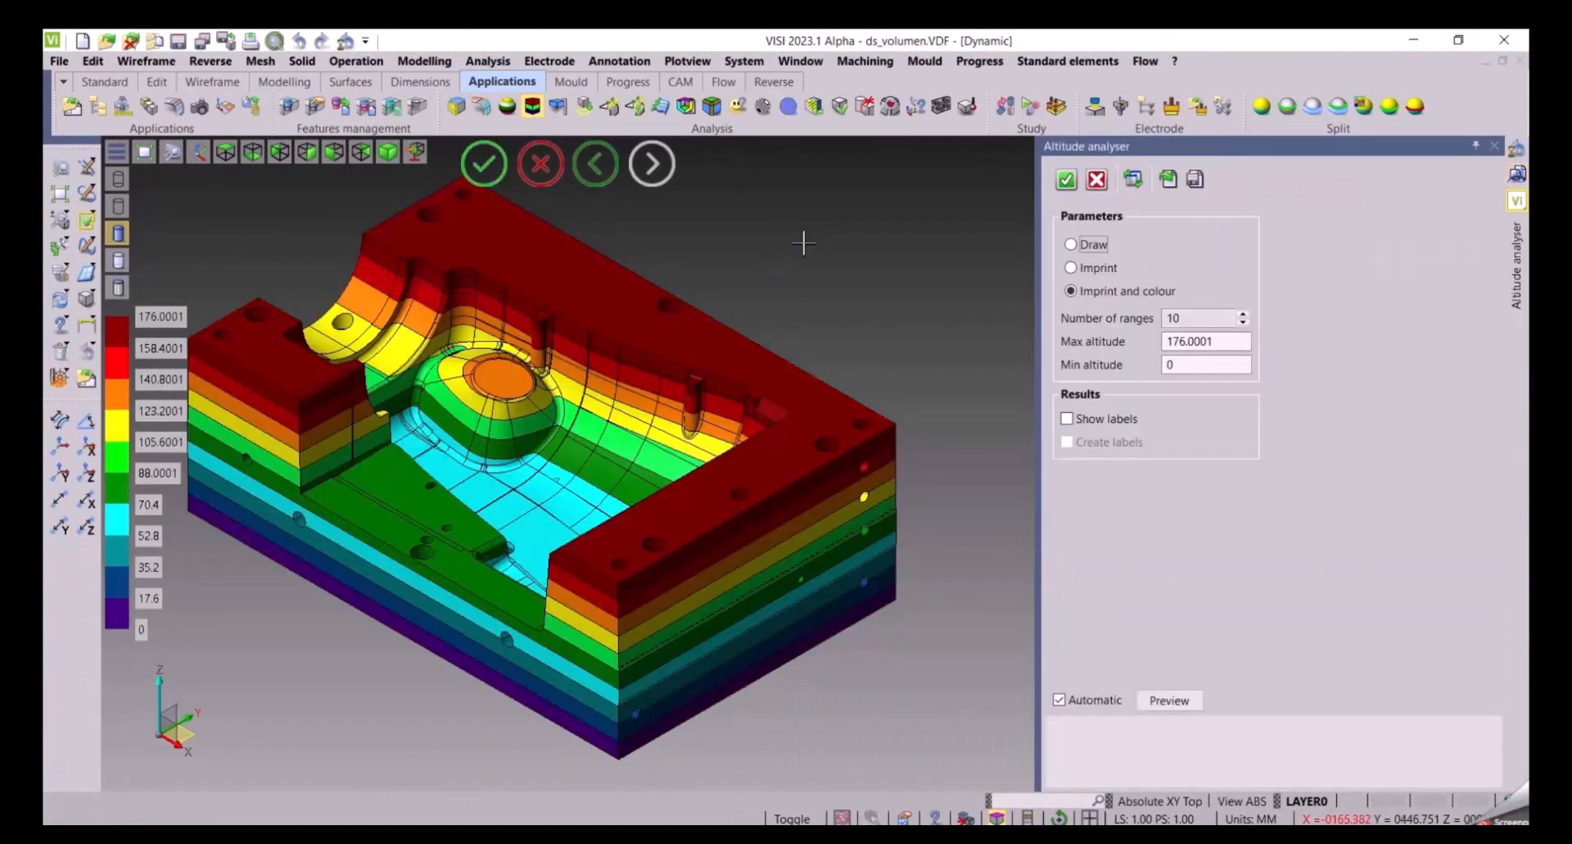
pyautogui.moveTo(817, 264); pyautogui.dragTo(927, 257, button='middle')
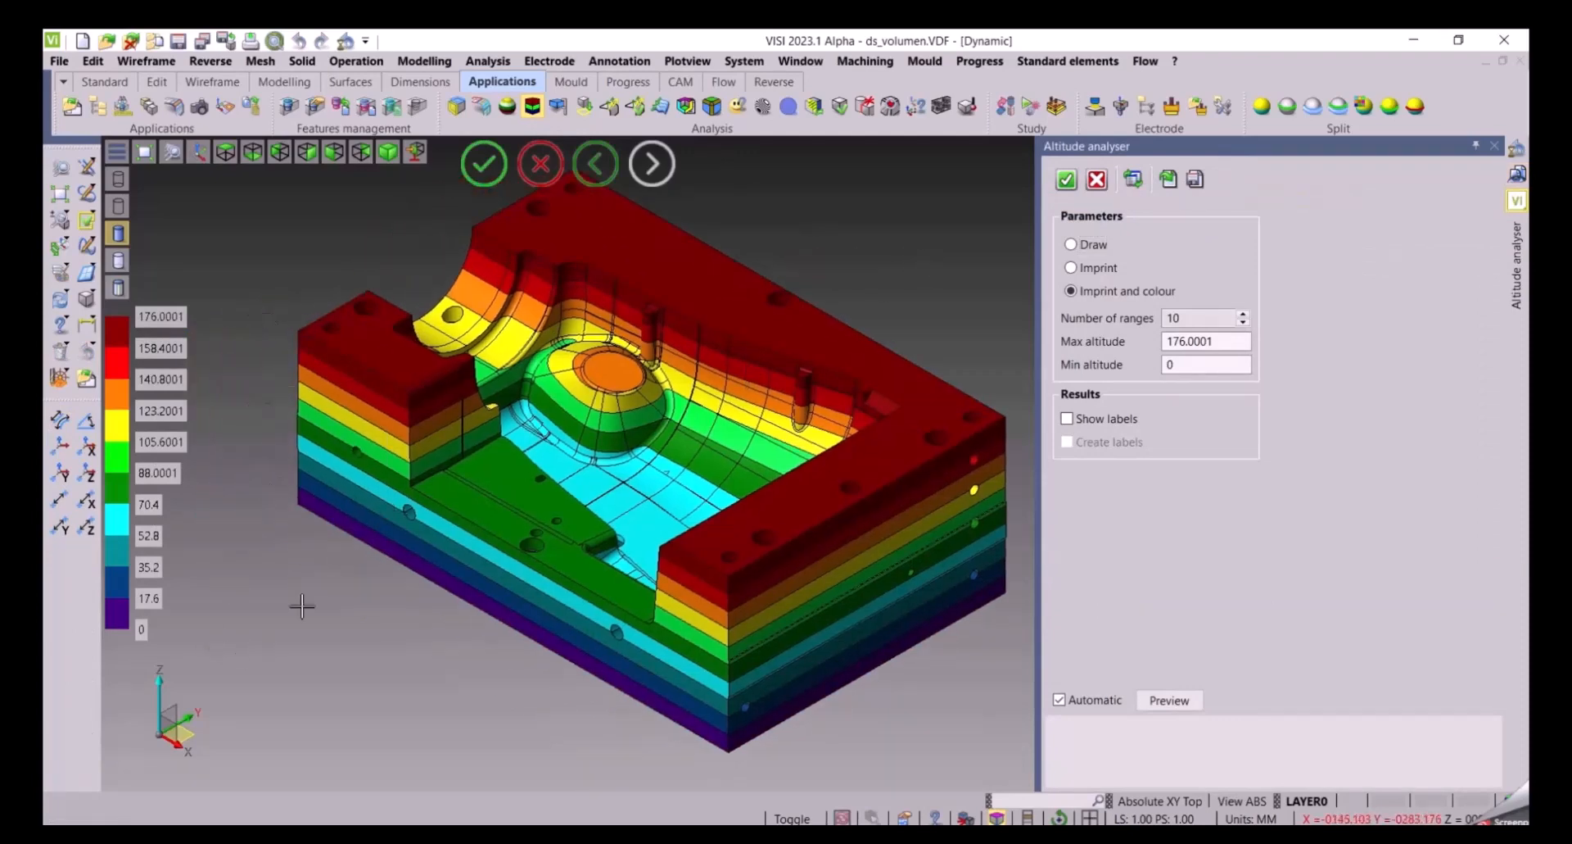
# Show the altitude range labels, orbit the block to inspect them, and hide them again
pyautogui.click(1094, 422)
pyautogui.moveTo(944, 304); pyautogui.dragTo(857, 338, button='middle')
pyautogui.moveTo(922, 498)
pyautogui.keyDown('ctrl'); pyautogui.mouseDown()
pyautogui.moveTo(932, 562)
pyautogui.moveTo(931, 517)
pyautogui.mouseUp(); pyautogui.keyUp('ctrl')
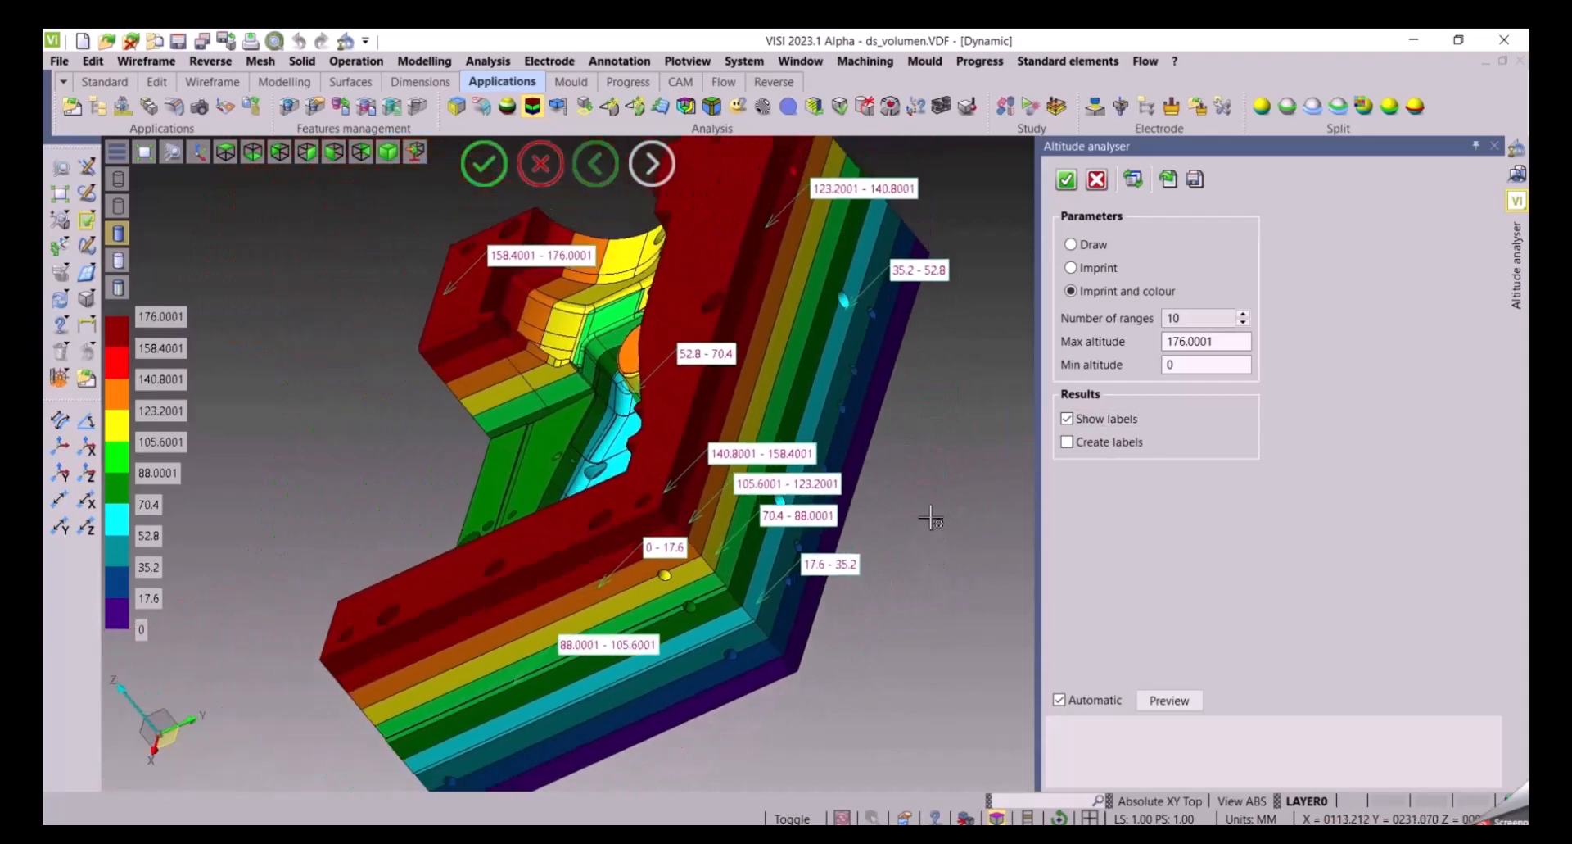
pyautogui.moveTo(882, 651); pyautogui.dragTo(981, 609, button='middle')
pyautogui.click(1100, 421)
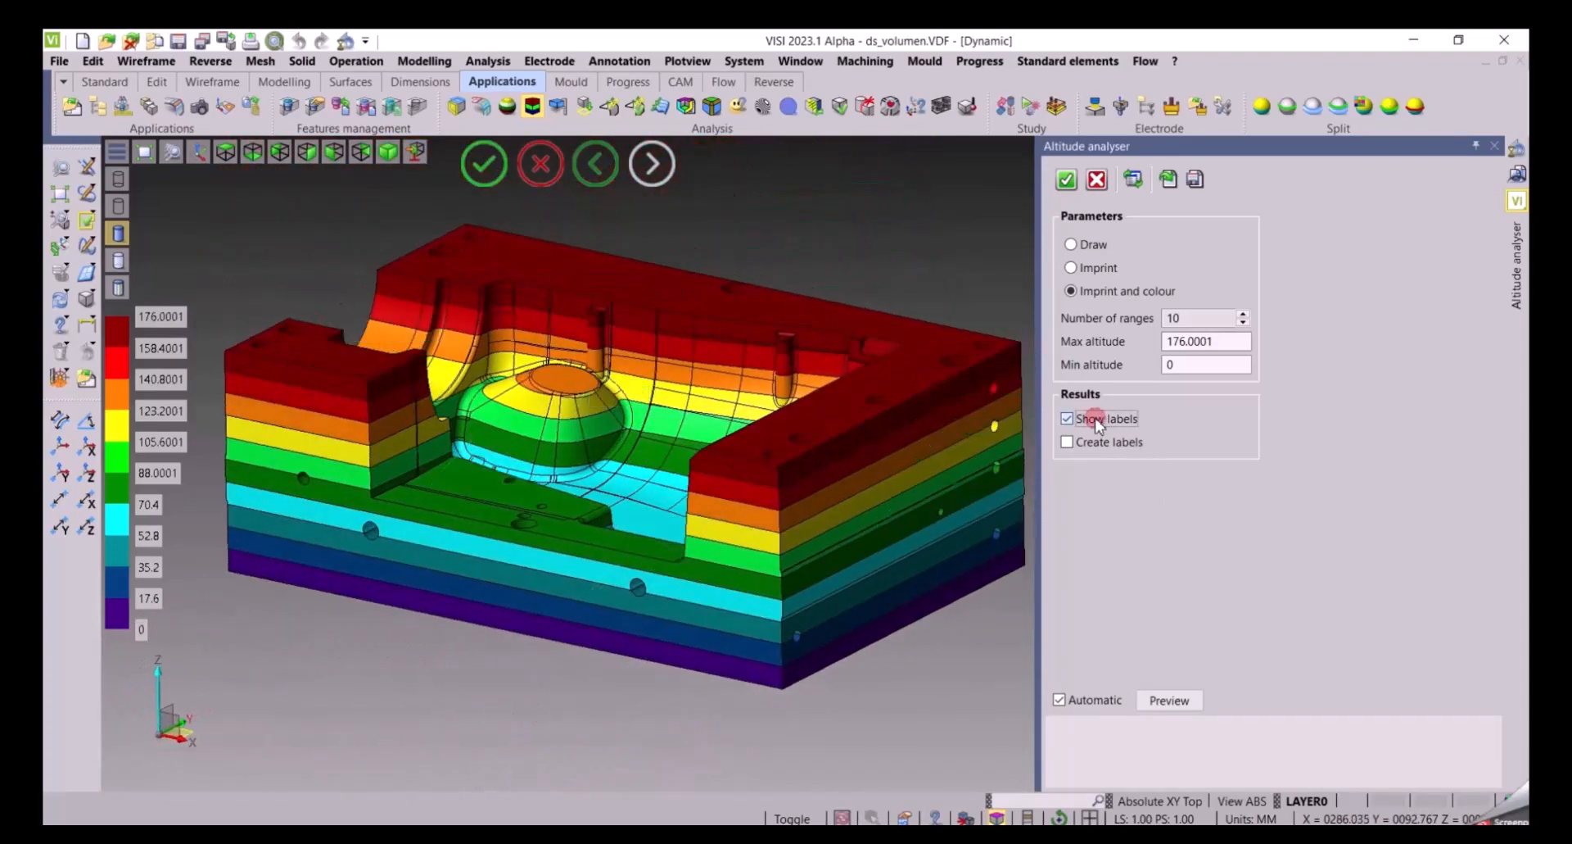
# Switch the altitude display between Draw, Imprint and Imprint and colour modes
pyautogui.moveTo(340, 661); pyautogui.dragTo(404, 724, button='middle')
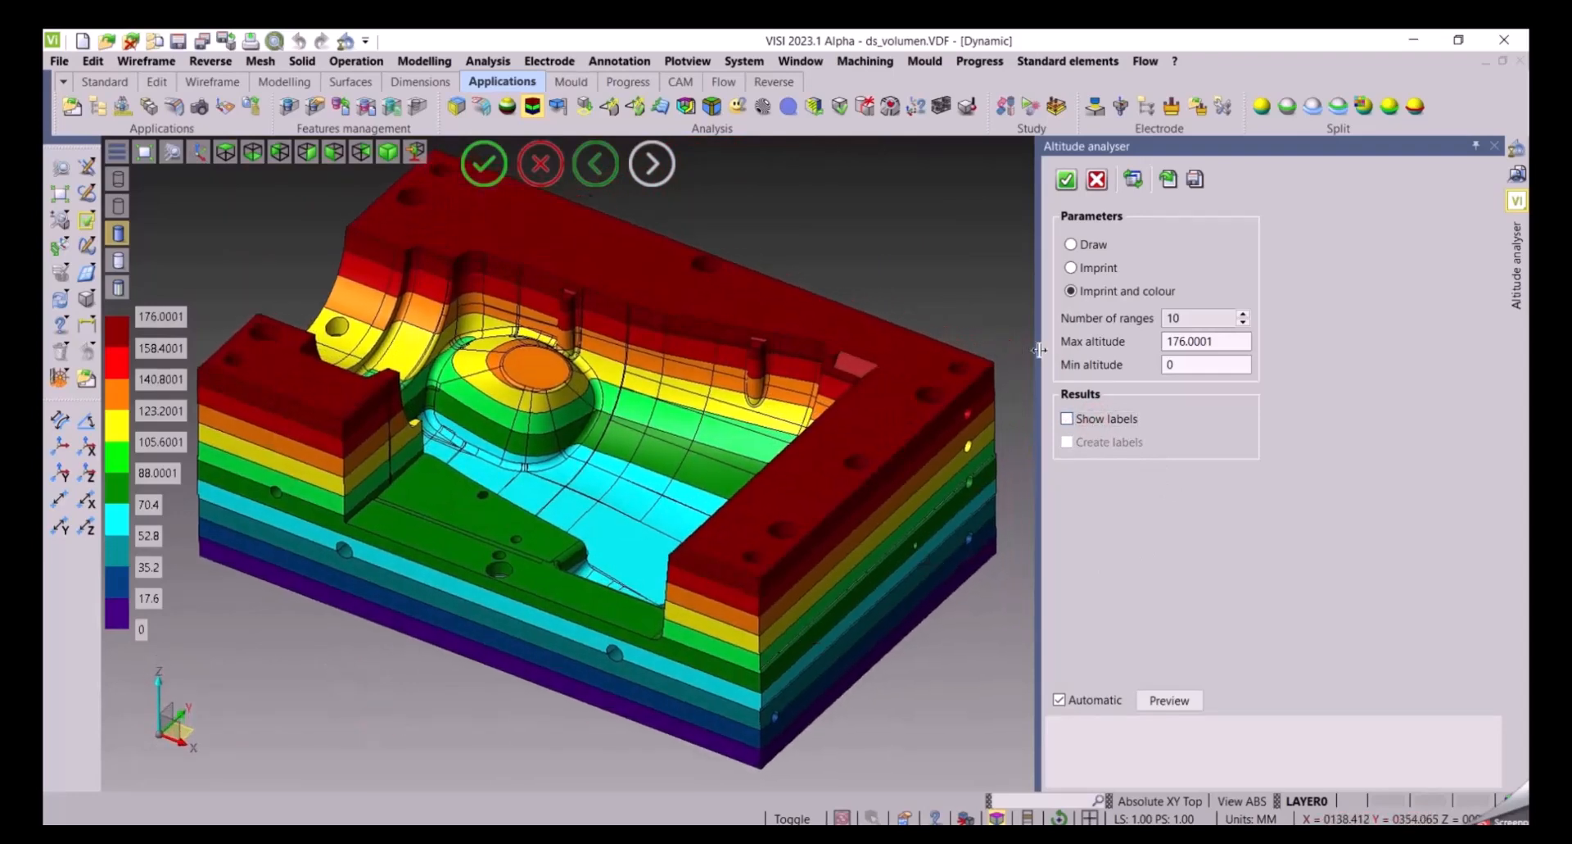
pyautogui.click(1073, 244)
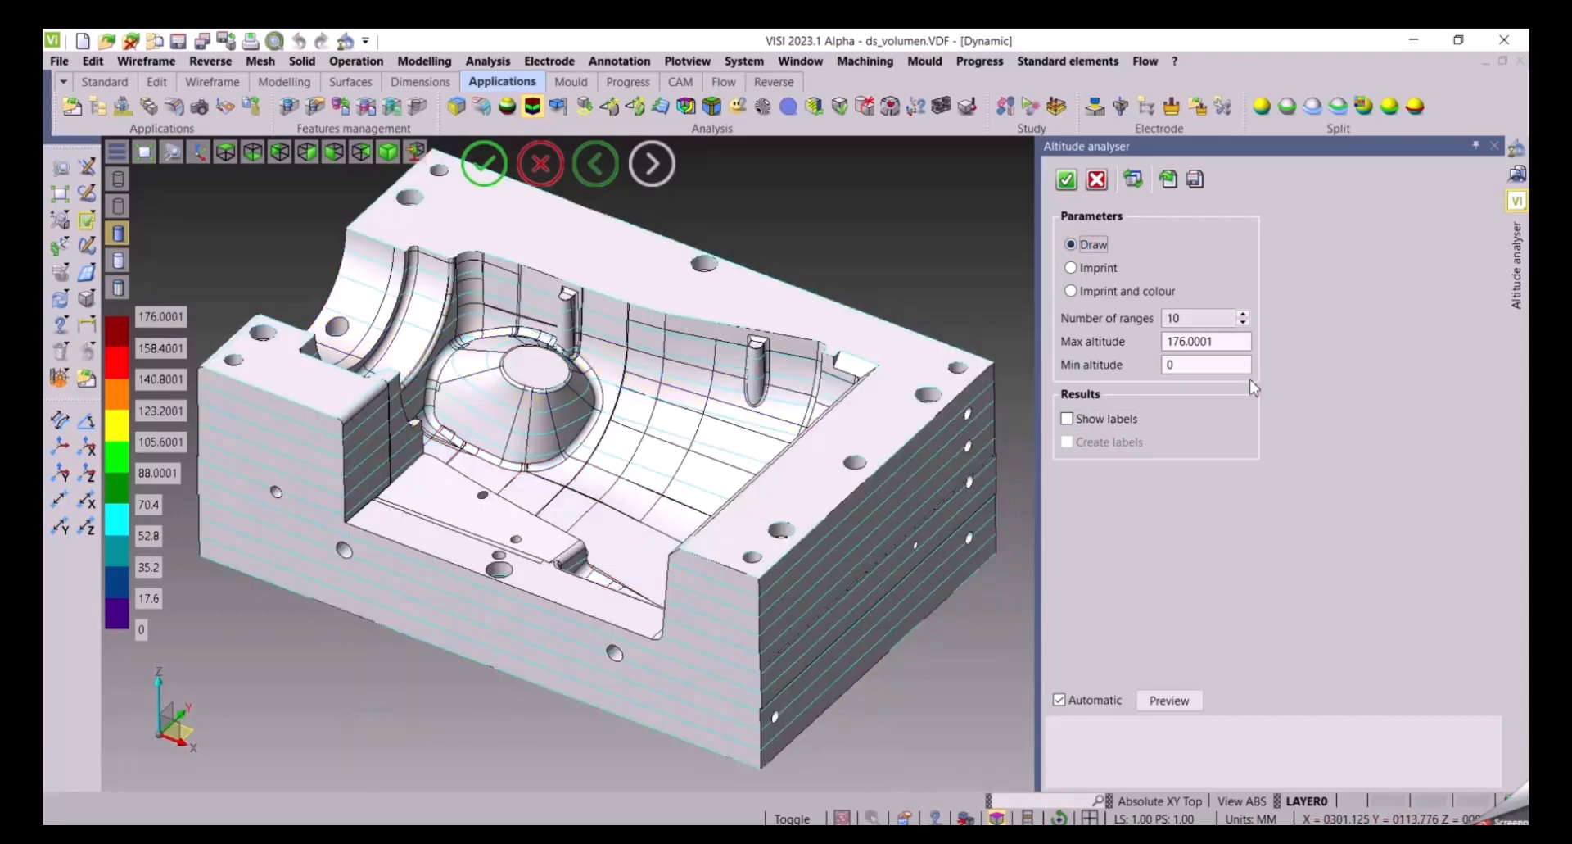
pyautogui.click(1081, 273)
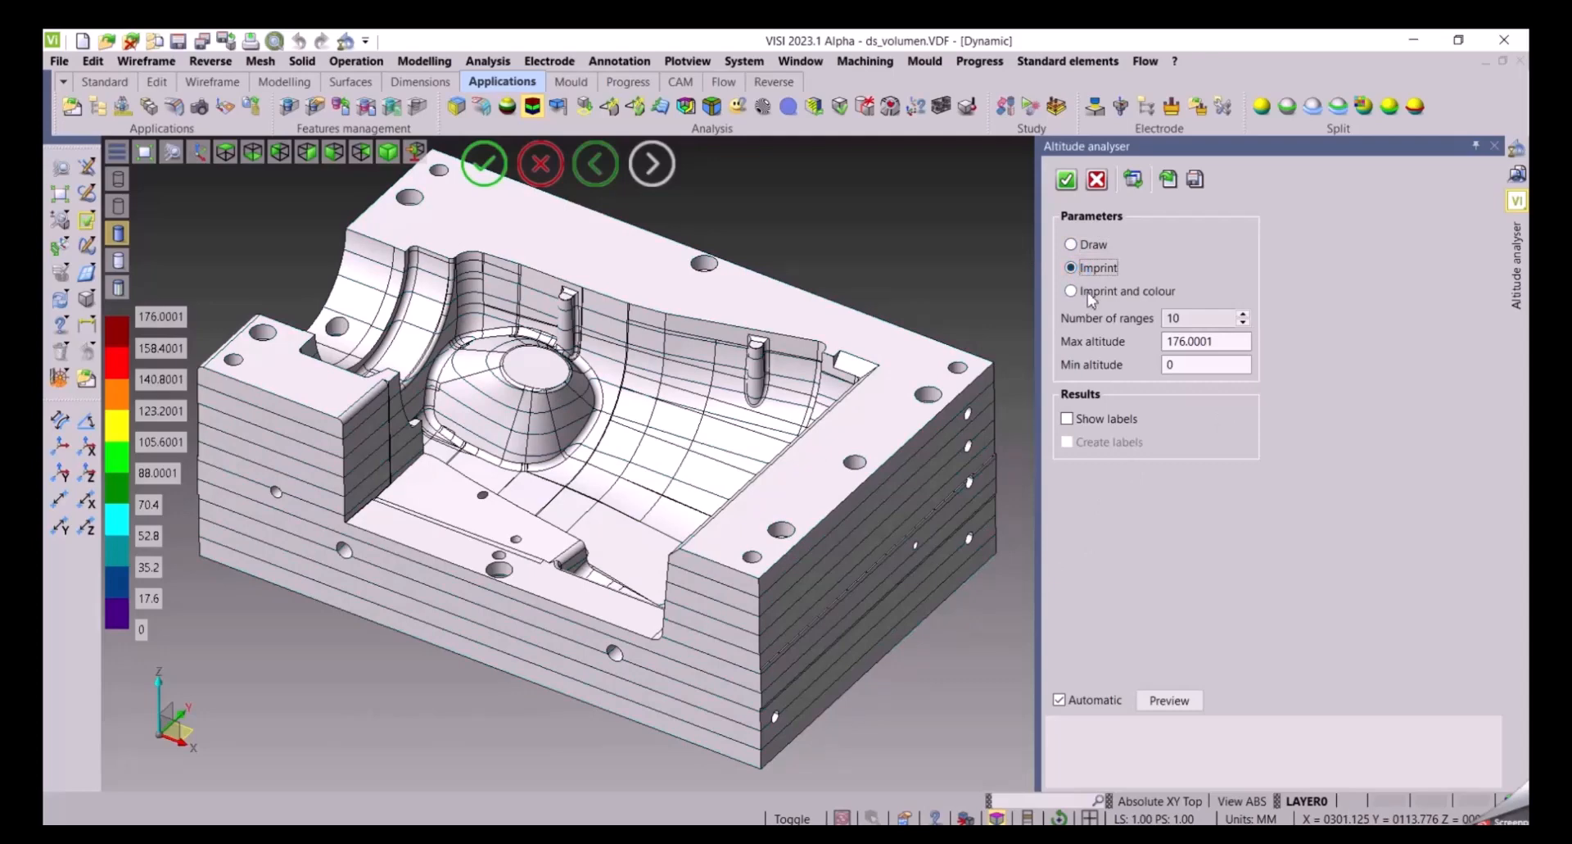
pyautogui.click(1089, 293)
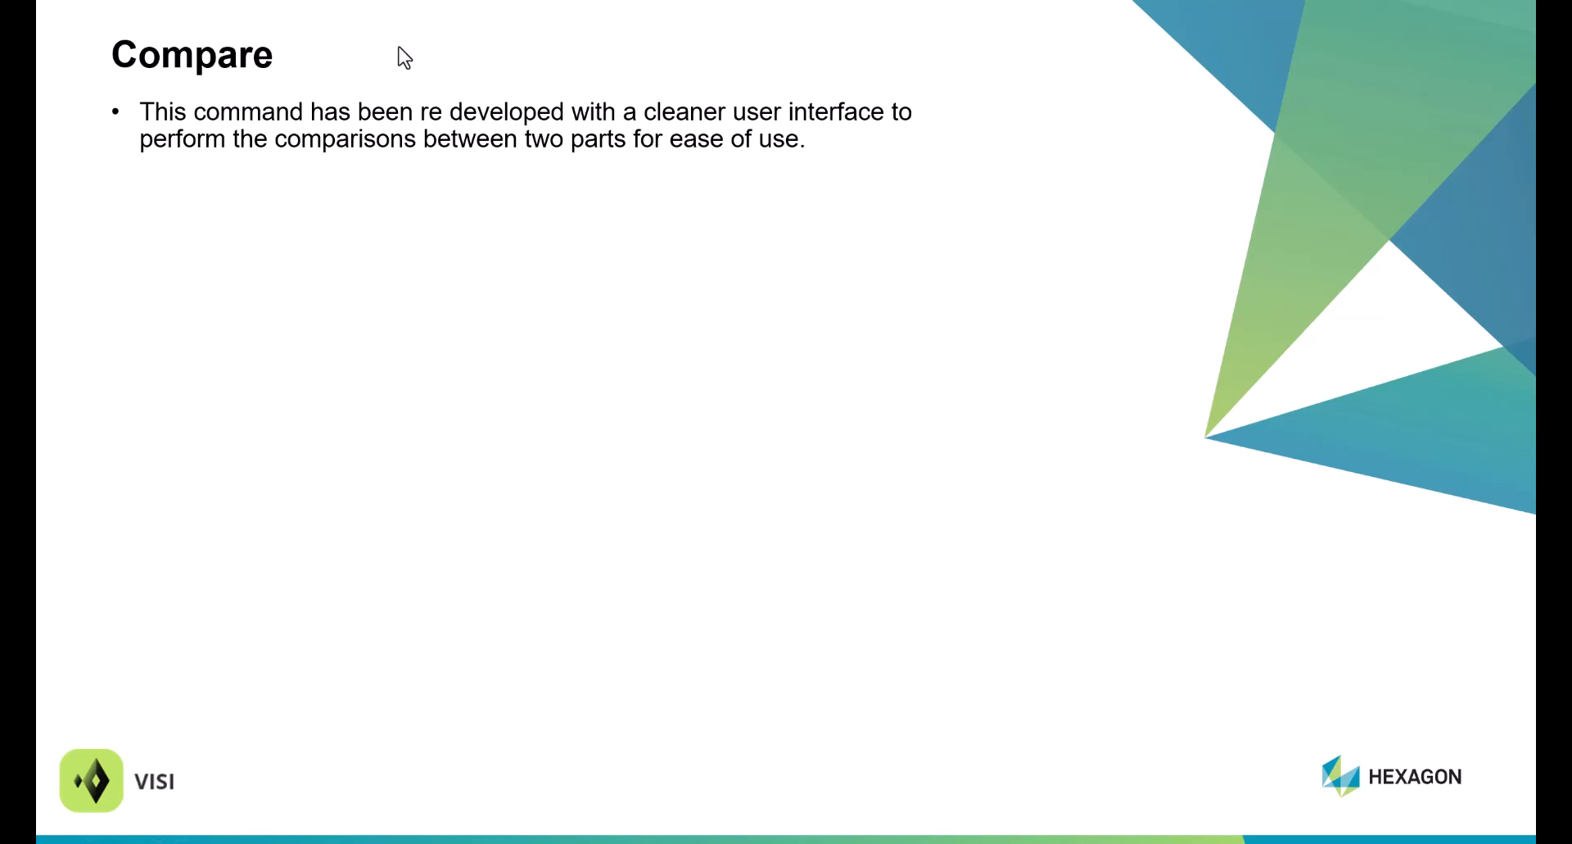
pyautogui.press('Right')
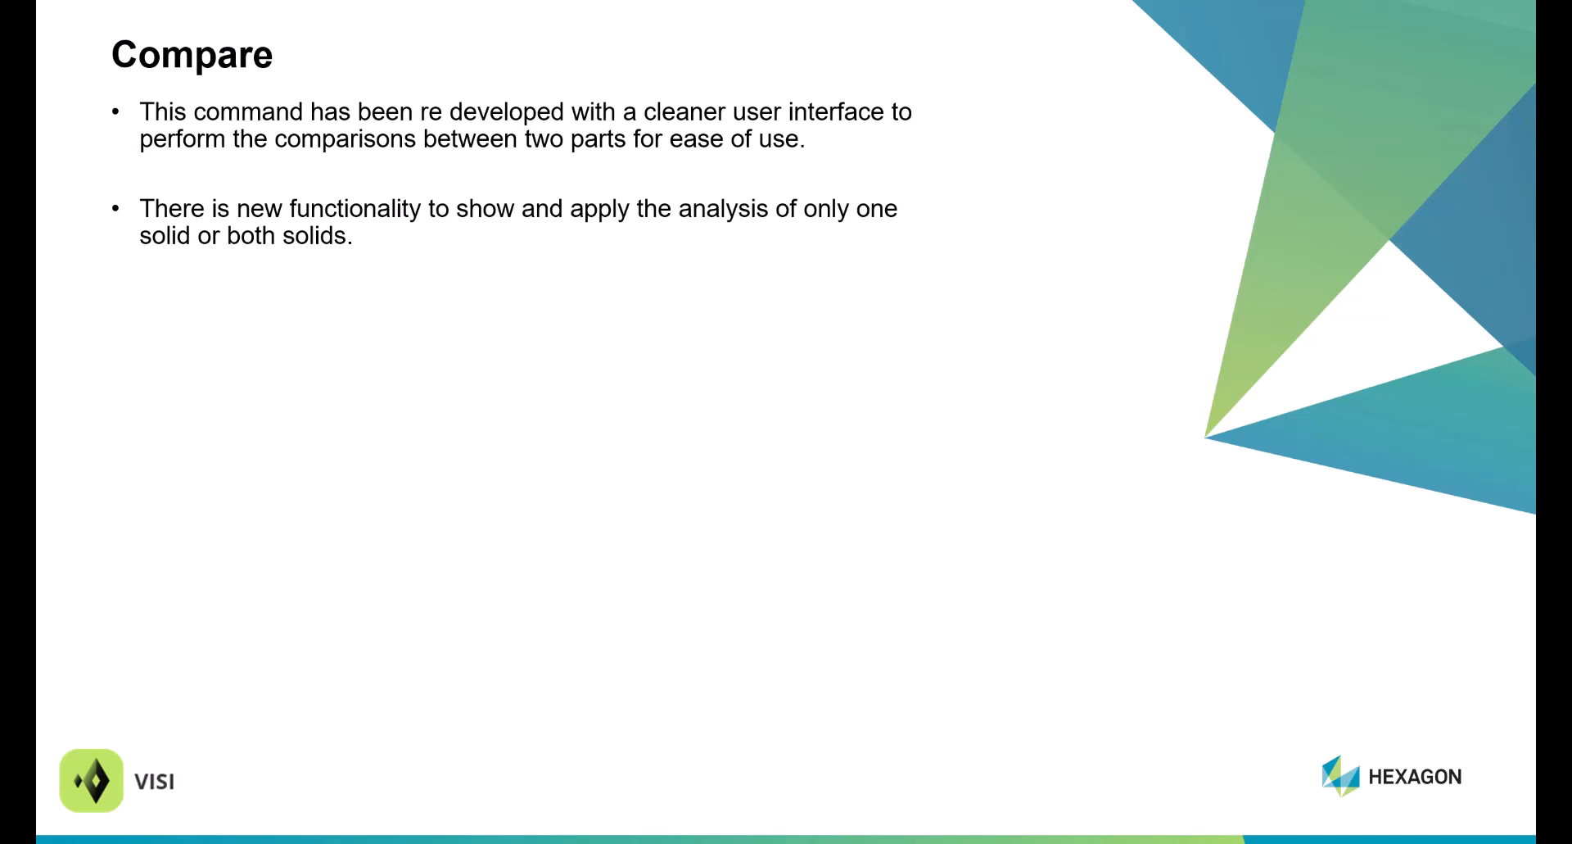
pyautogui.press('Right')
pyautogui.press('Right')
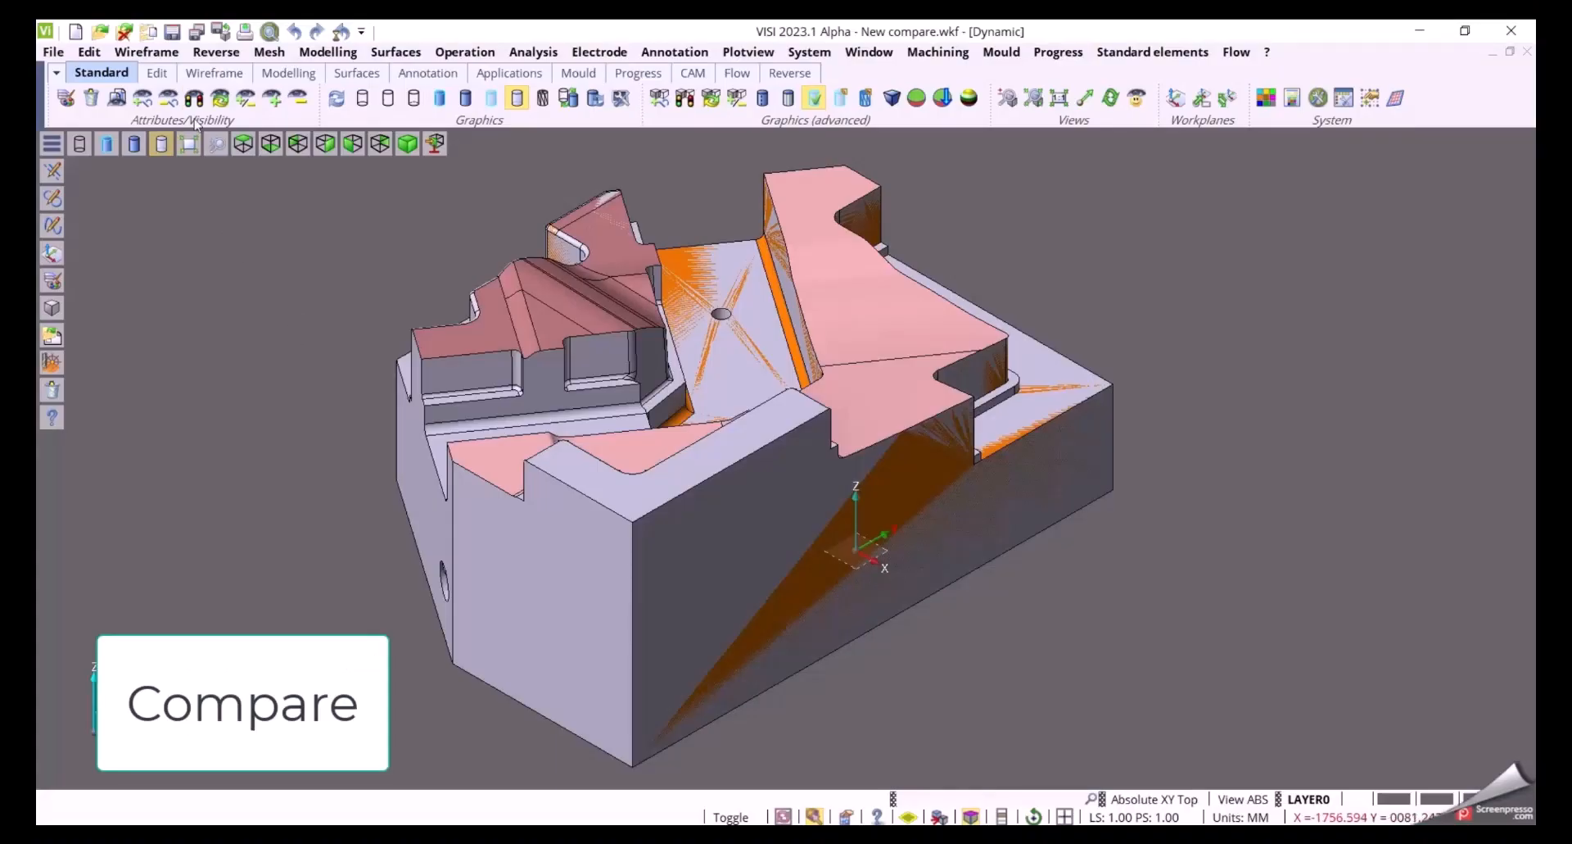
pyautogui.click(195, 100)
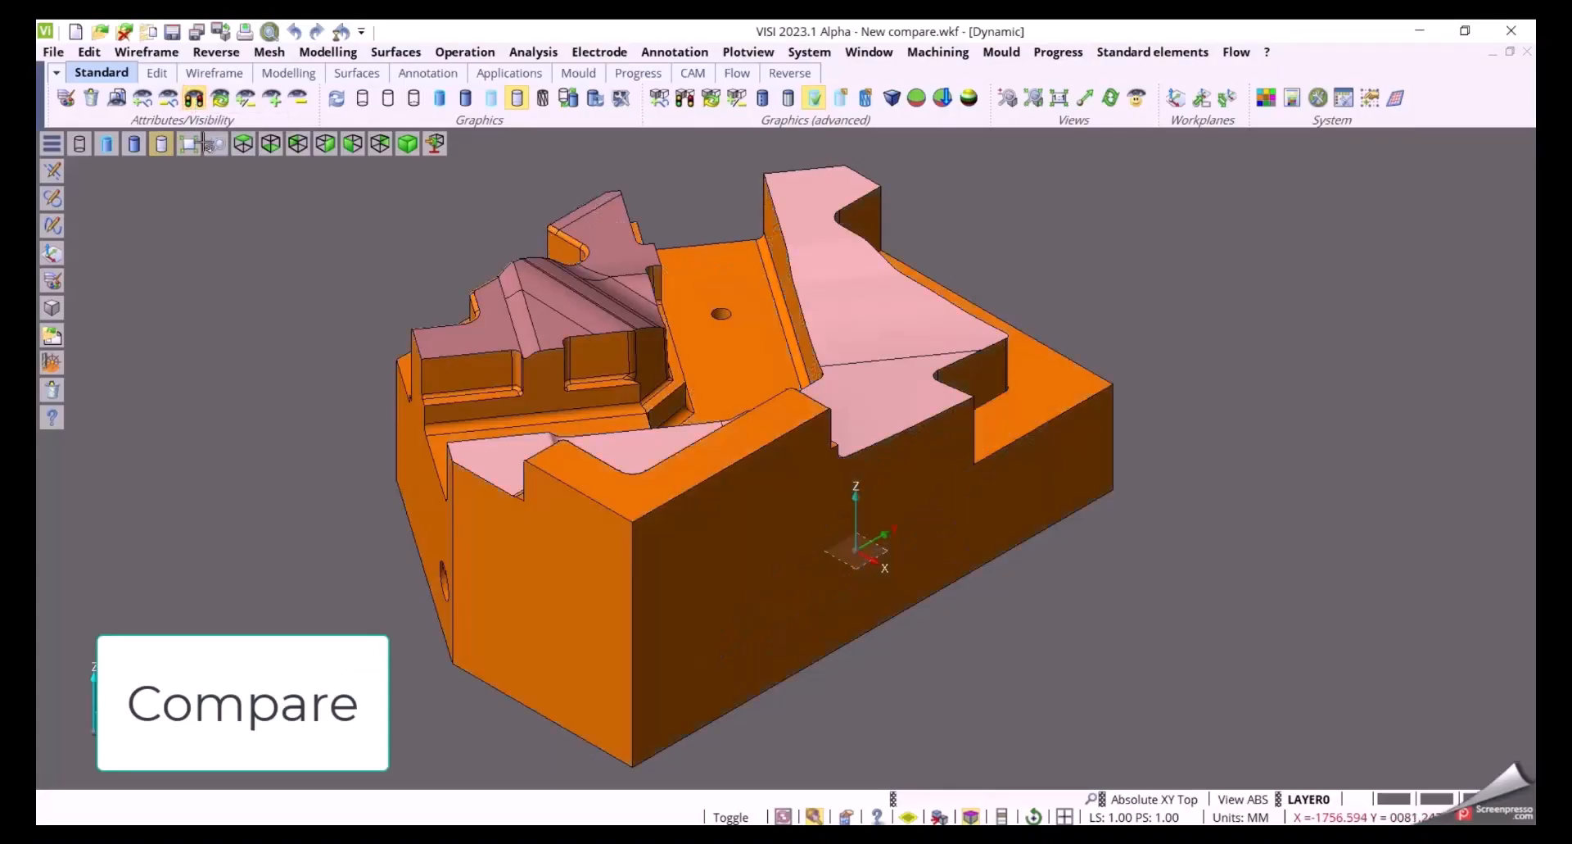
pyautogui.click(223, 102)
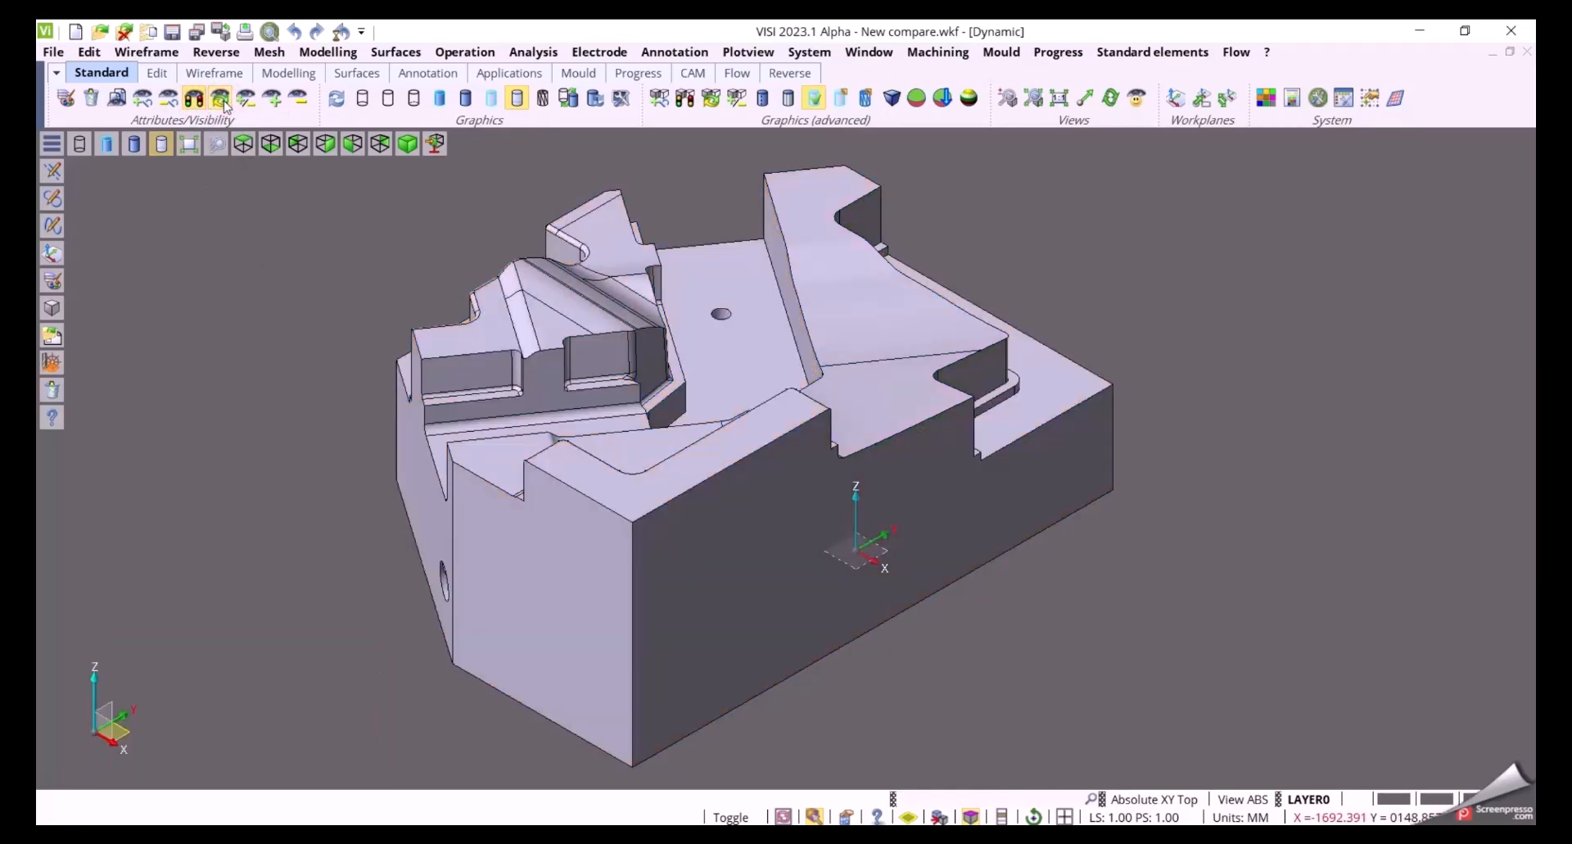
pyautogui.click(226, 106)
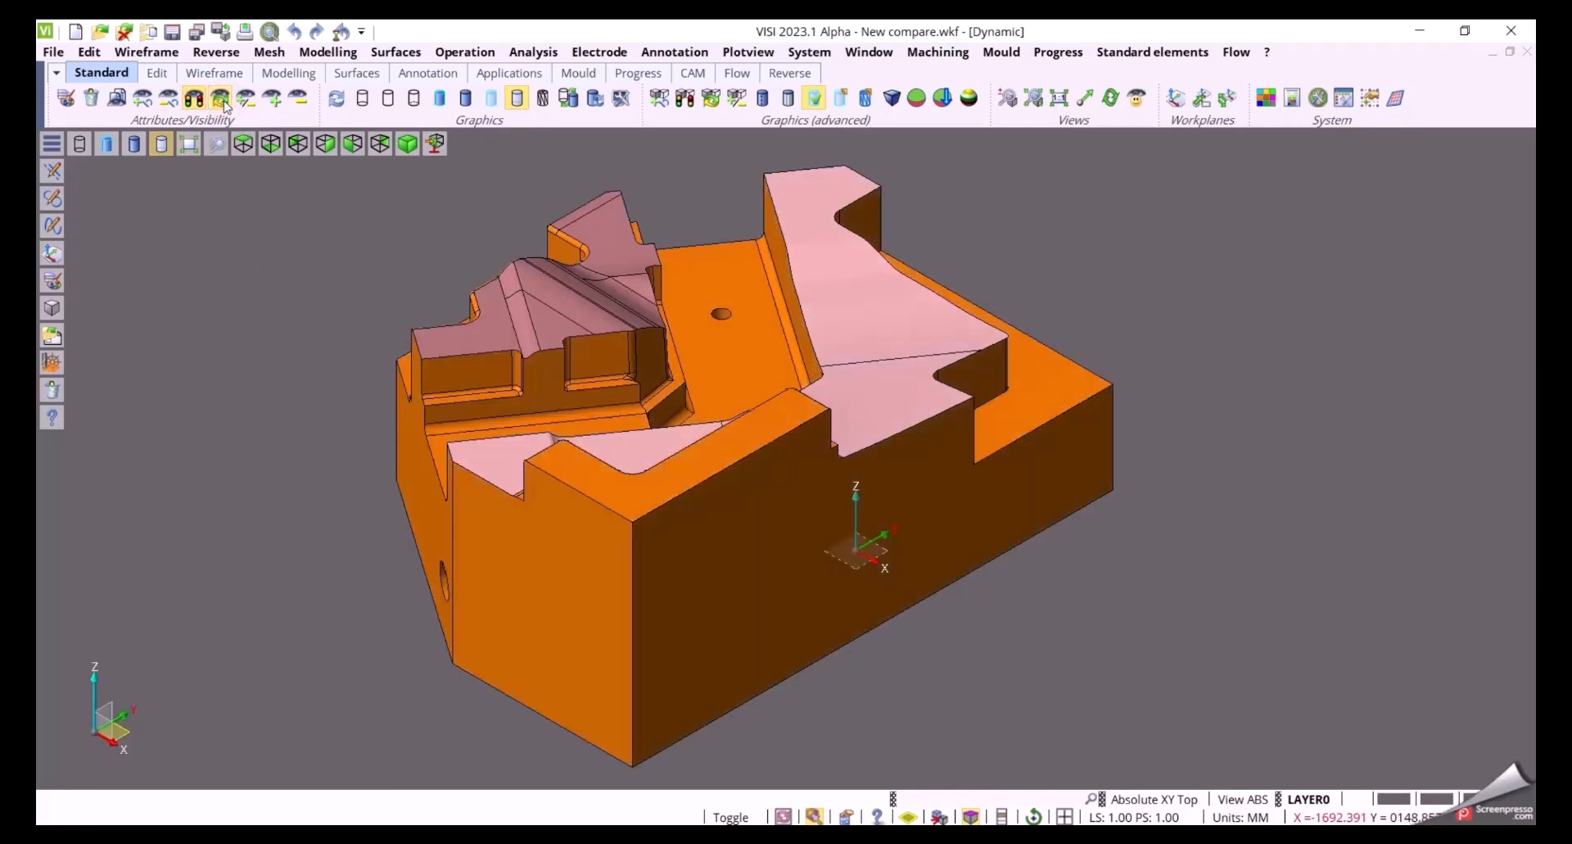
# Start the Compare command and select the first and second bodies to compare
pyautogui.click(537, 53)
pyautogui.click(556, 76)
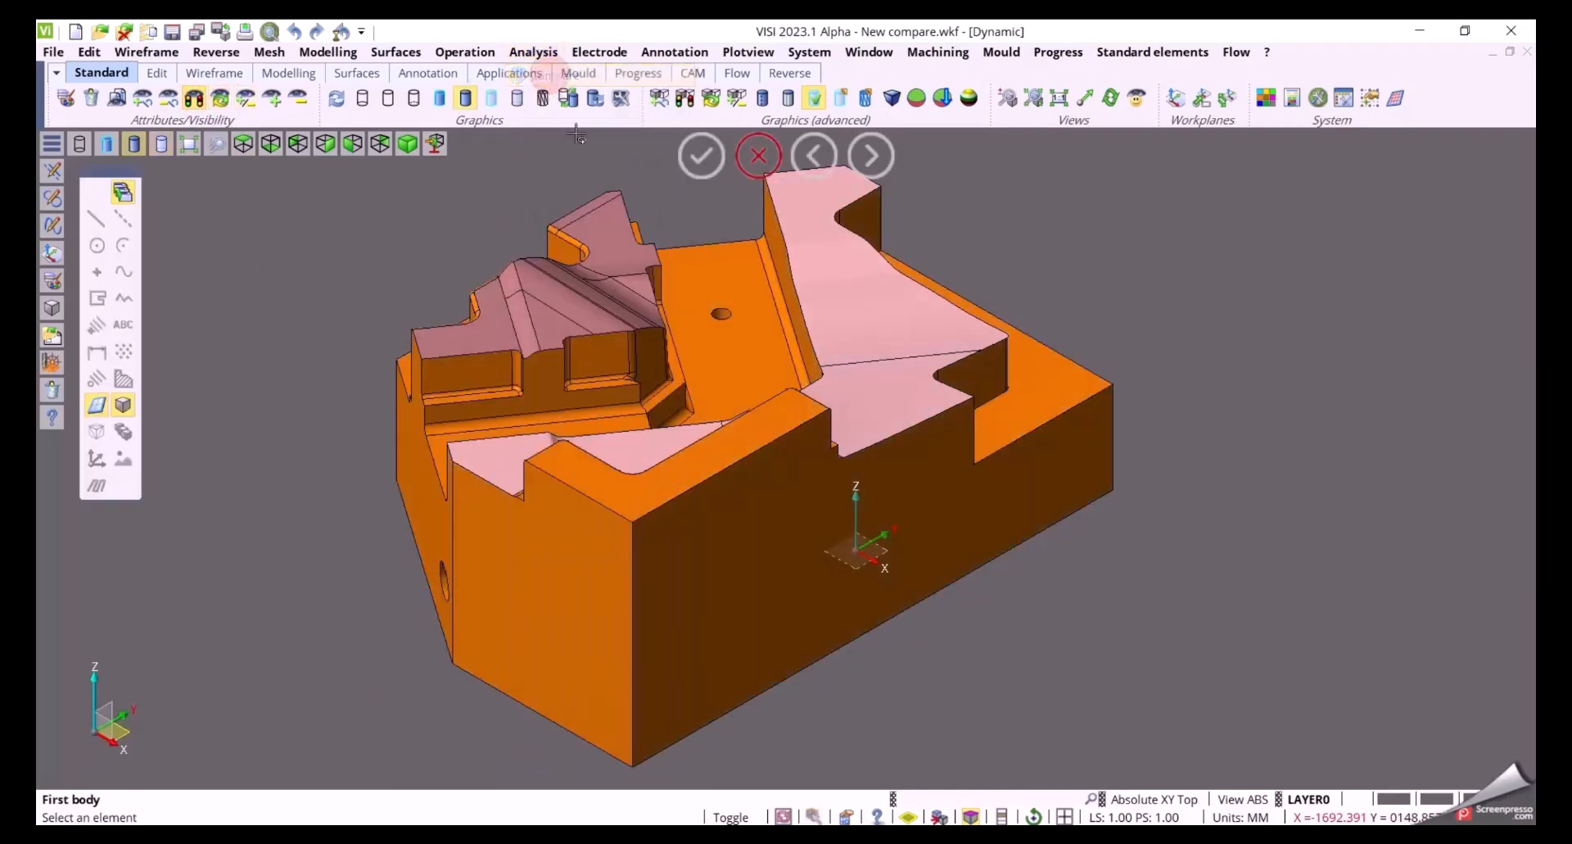
pyautogui.click(575, 344)
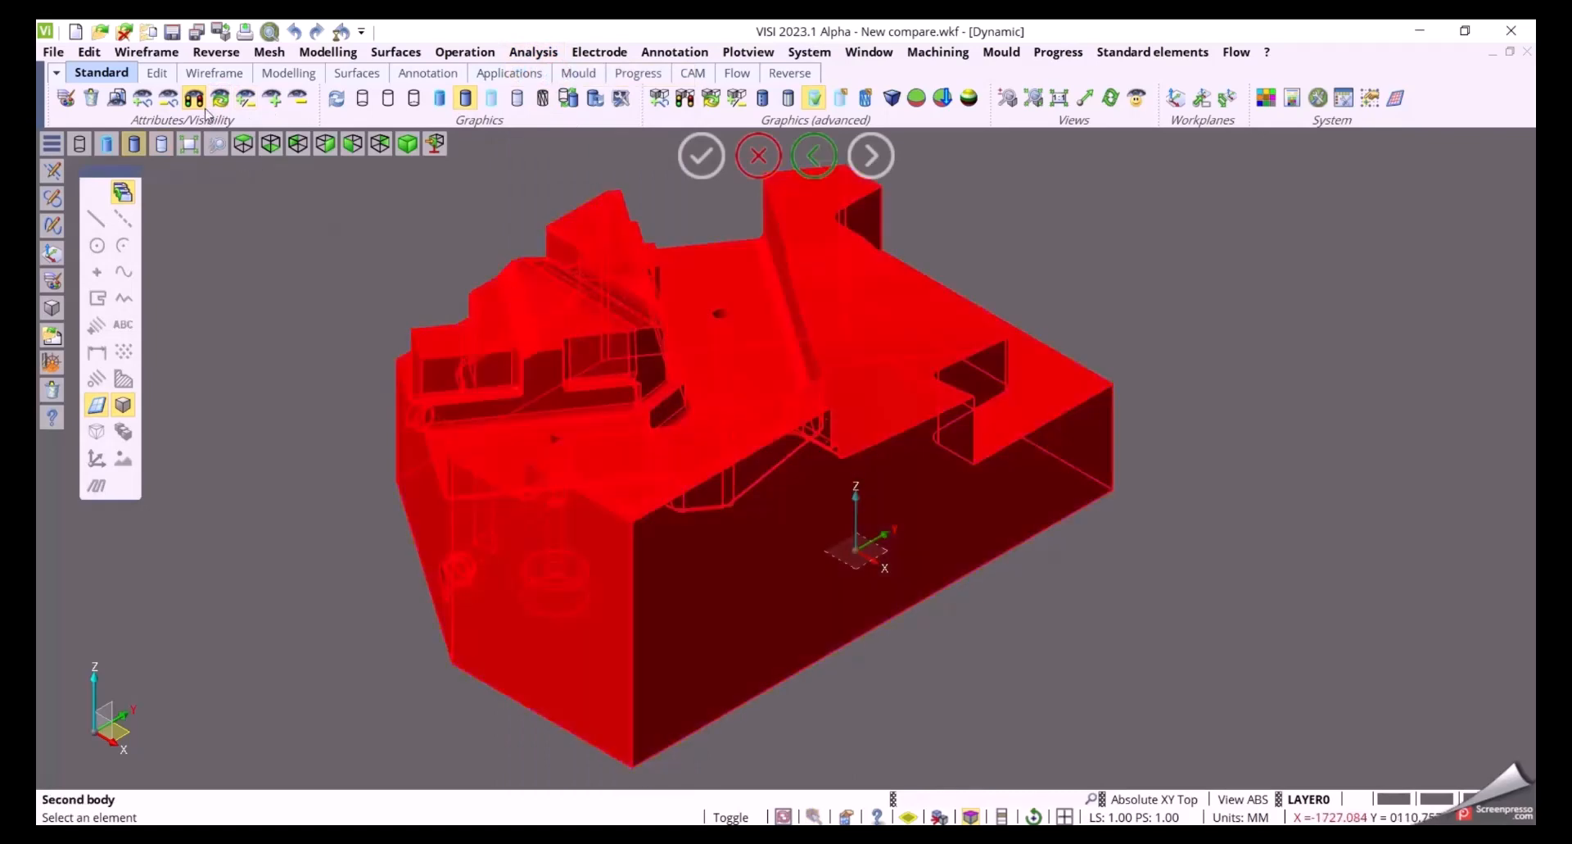
pyautogui.click(632, 334)
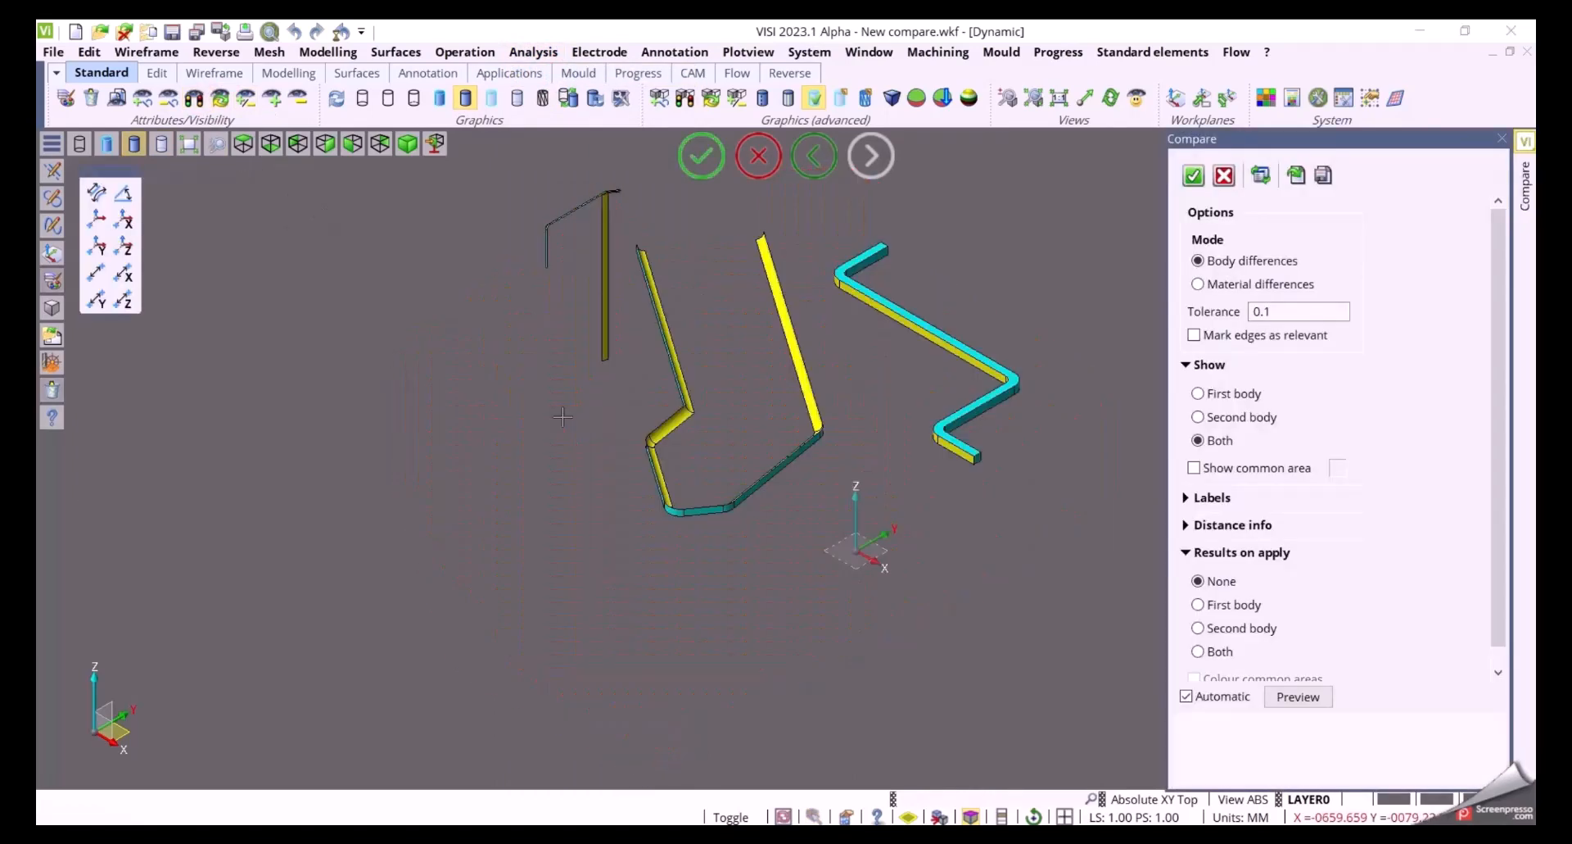
# Turn on displaying the common area between the two bodies
pyautogui.moveTo(665, 448); pyautogui.dragTo(1082, 460, button='middle')
pyautogui.click(1195, 469)
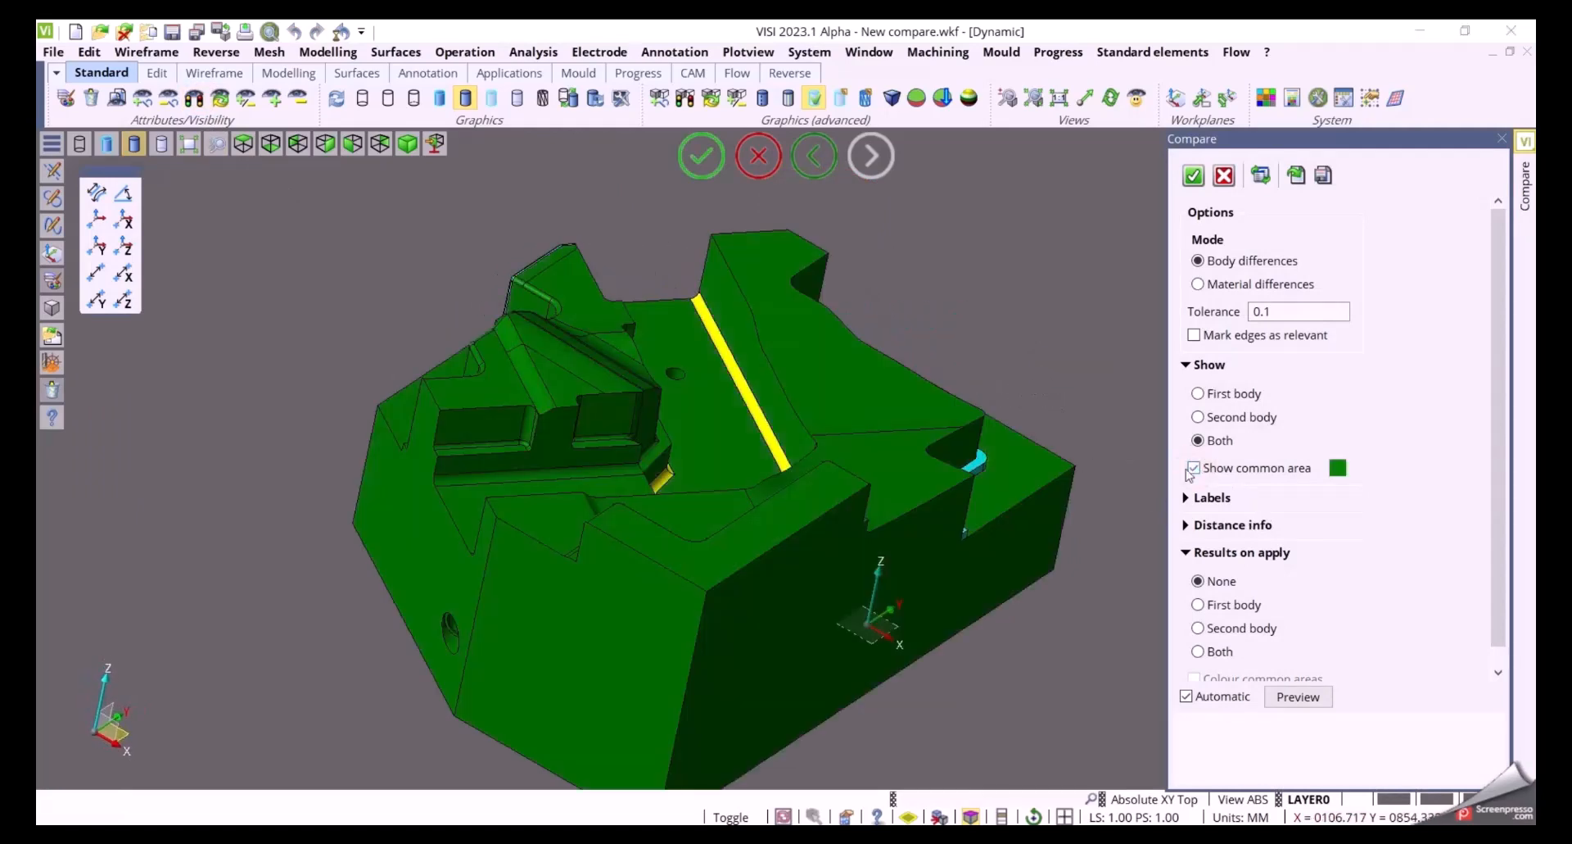
# Show the differences for the first body only, then switch to the second body only
pyautogui.moveTo(1044, 369); pyautogui.dragTo(1040, 422, button='middle')
pyautogui.click(1198, 394)
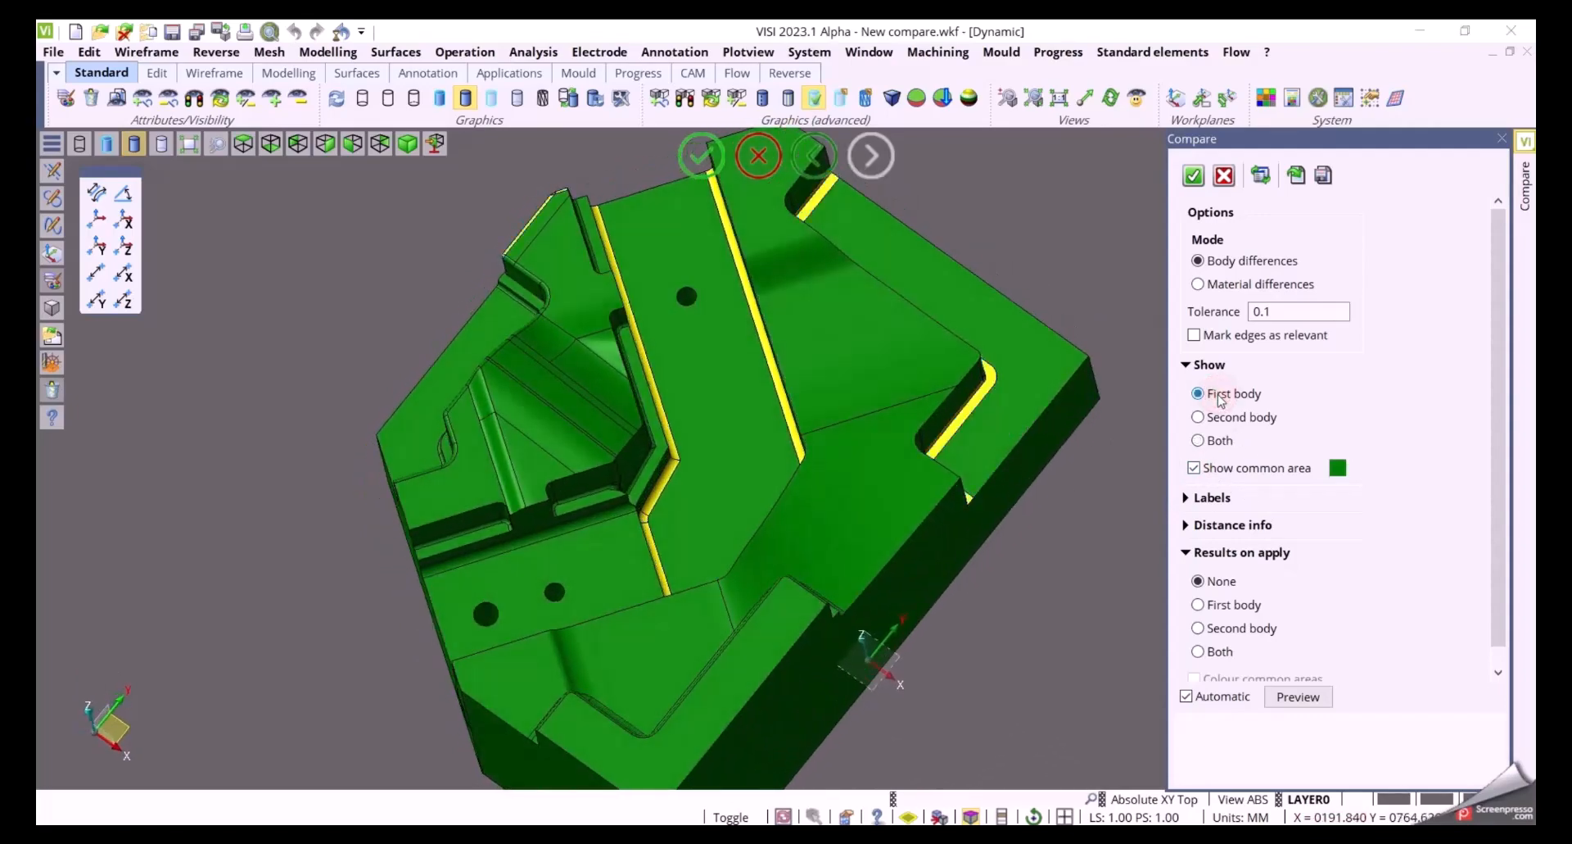
pyautogui.moveTo(1032, 516)
pyautogui.mouseDown(button='middle')
pyautogui.moveTo(1003, 537)
pyautogui.moveTo(1032, 524)
pyautogui.mouseUp(button='middle')
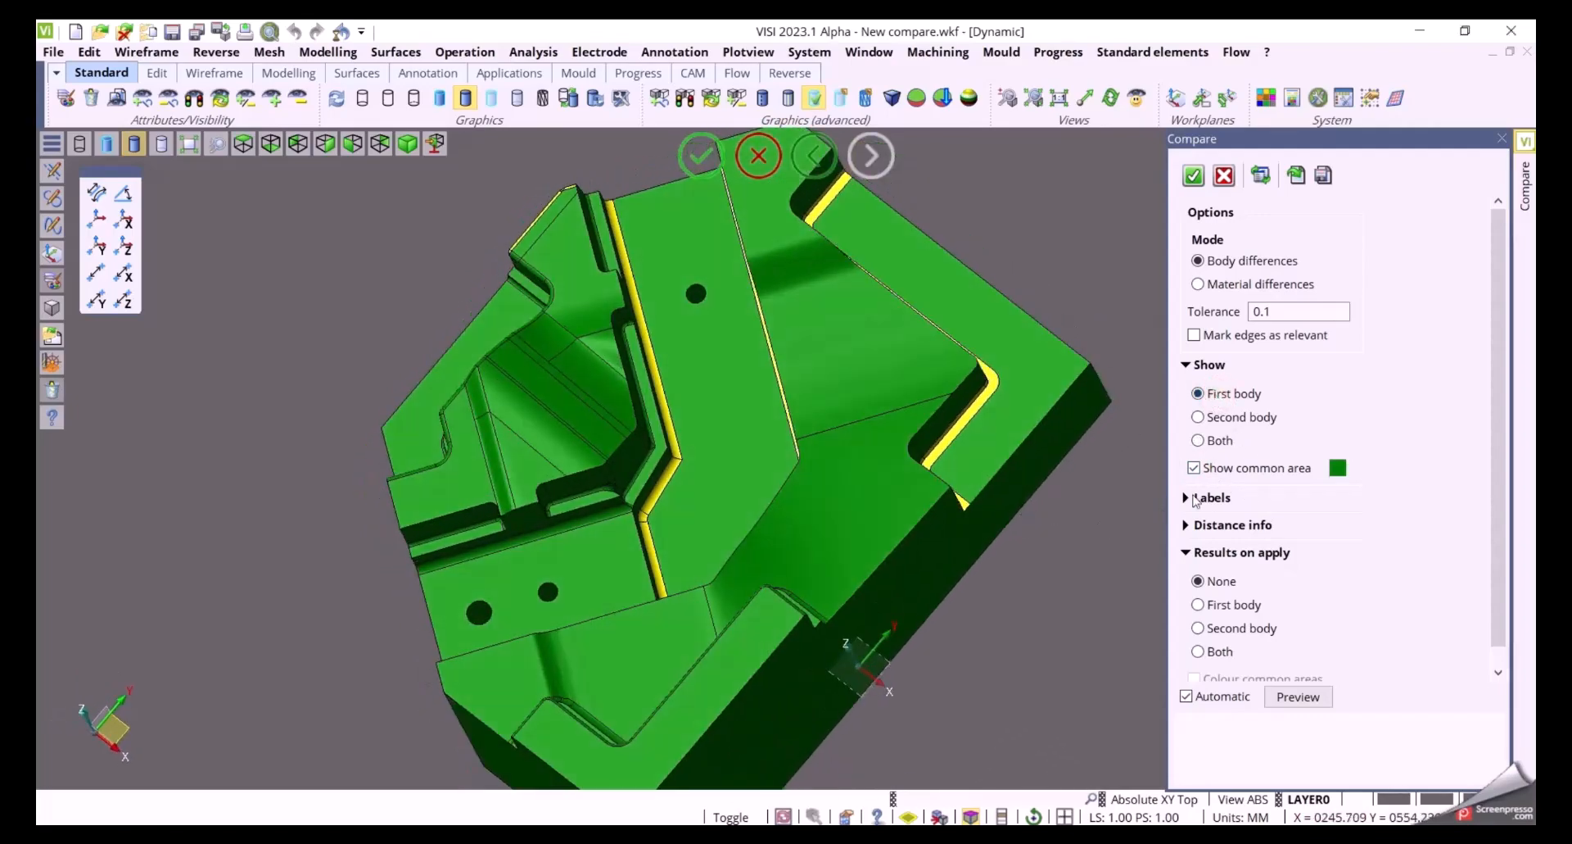
pyautogui.click(1220, 420)
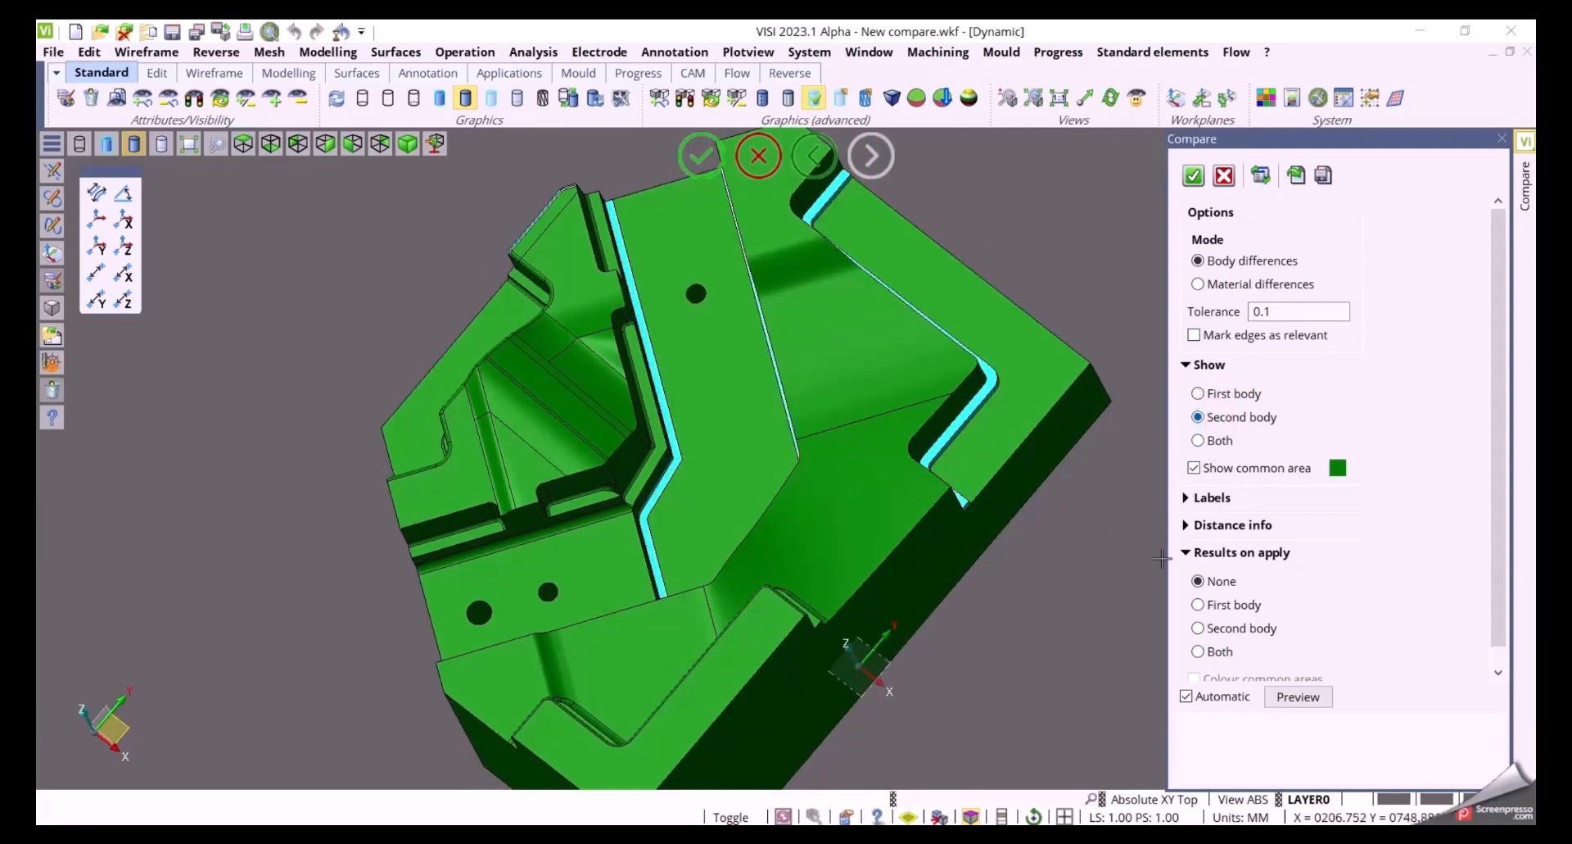
pyautogui.moveTo(1500, 445); pyautogui.dragTo(1499, 466)
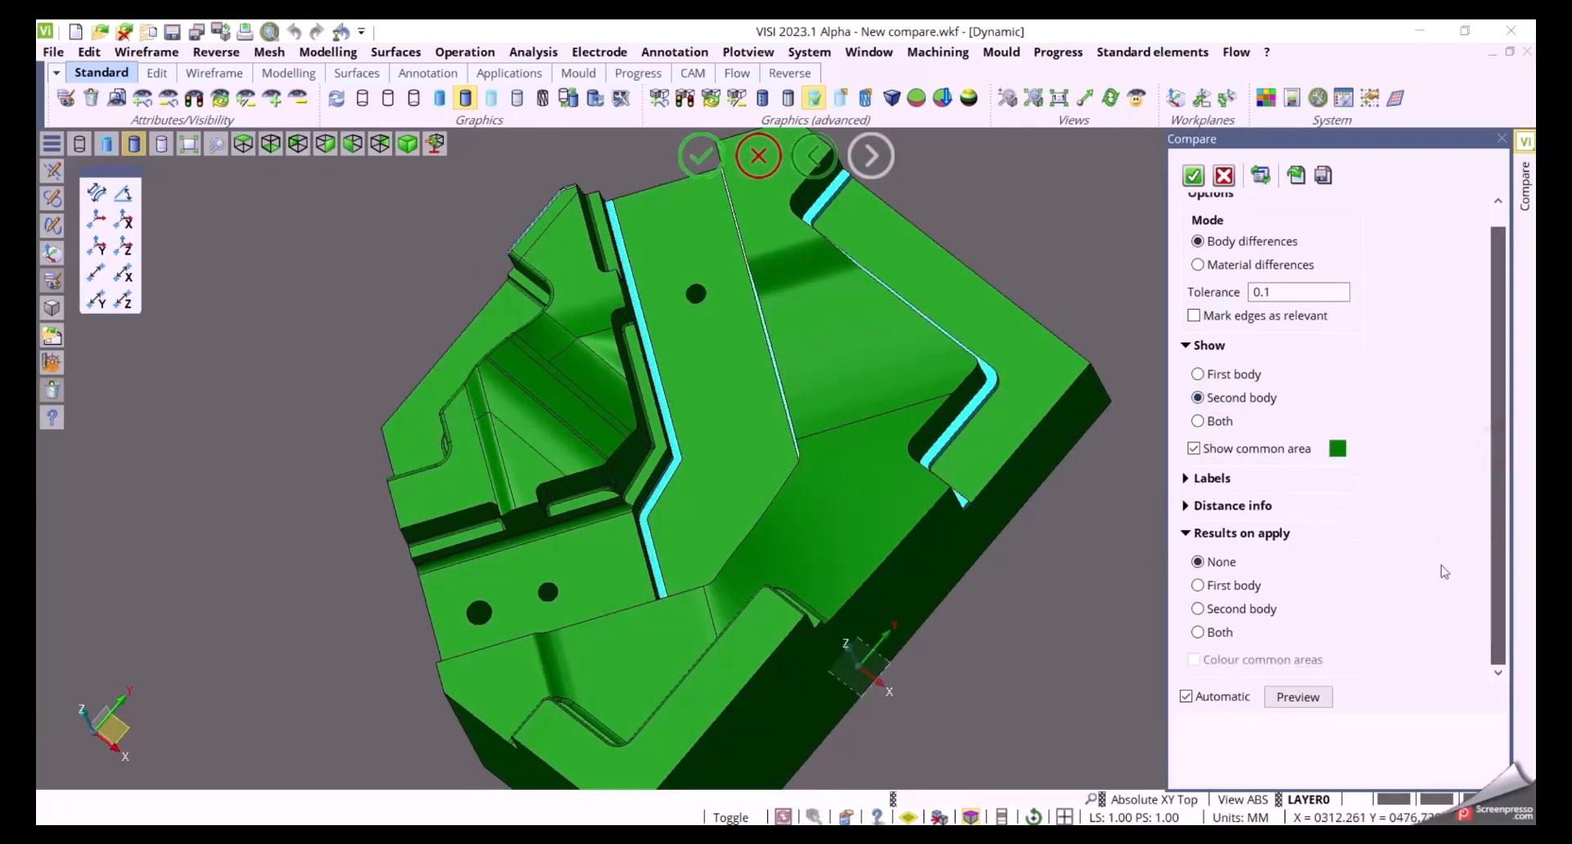
pyautogui.moveTo(1052, 667); pyautogui.dragTo(1012, 588, button='middle')
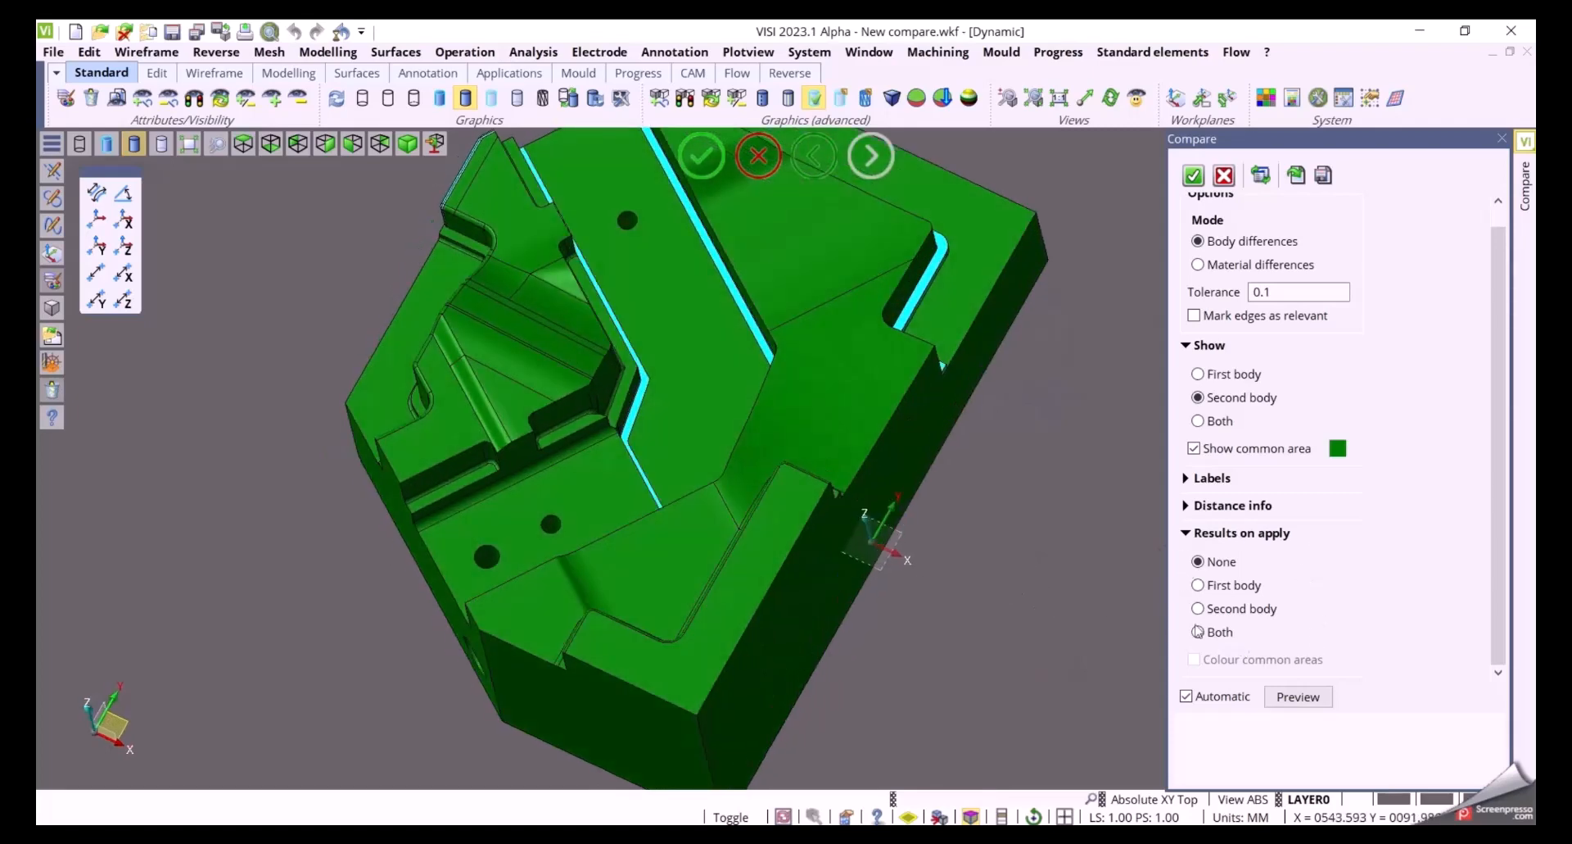
# Set the comparison results on apply to First body, enable marking edges as relevant, and confirm the Compare command
pyautogui.click(1209, 587)
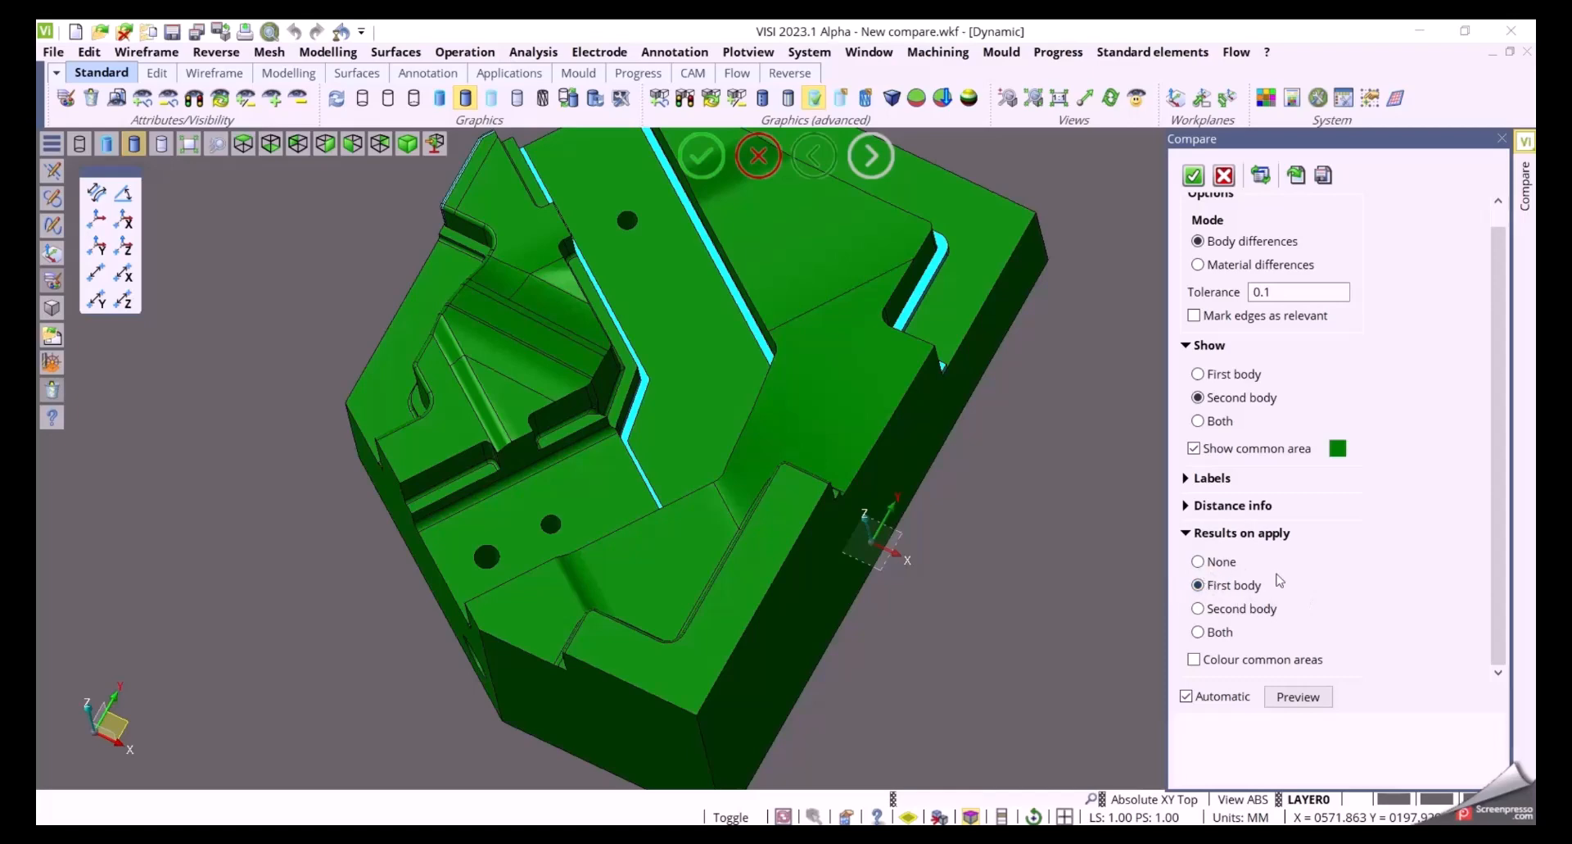
pyautogui.click(1195, 316)
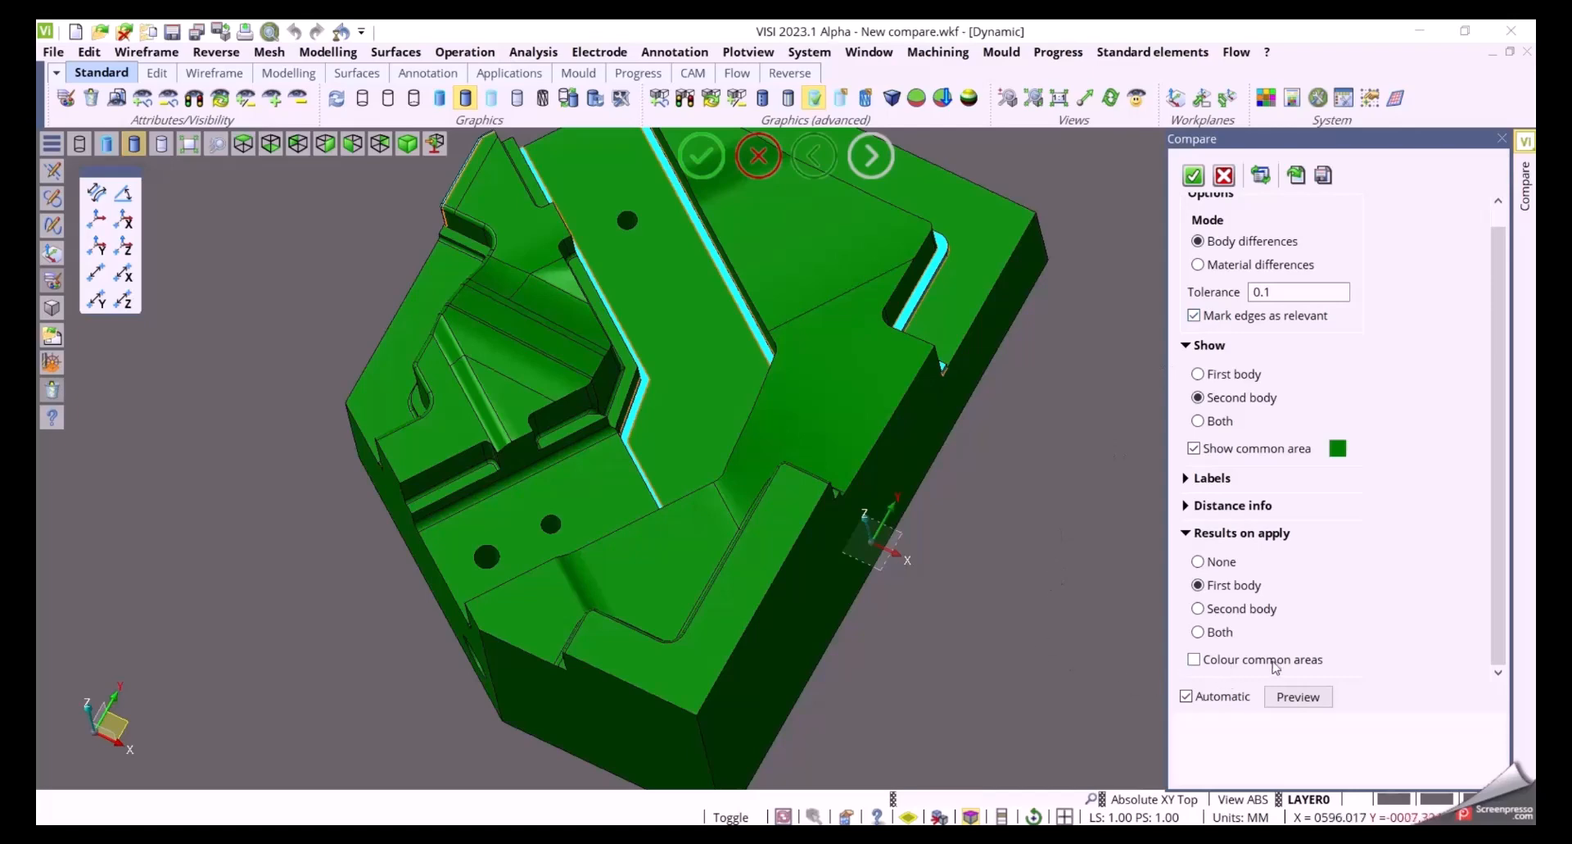
pyautogui.click(1193, 176)
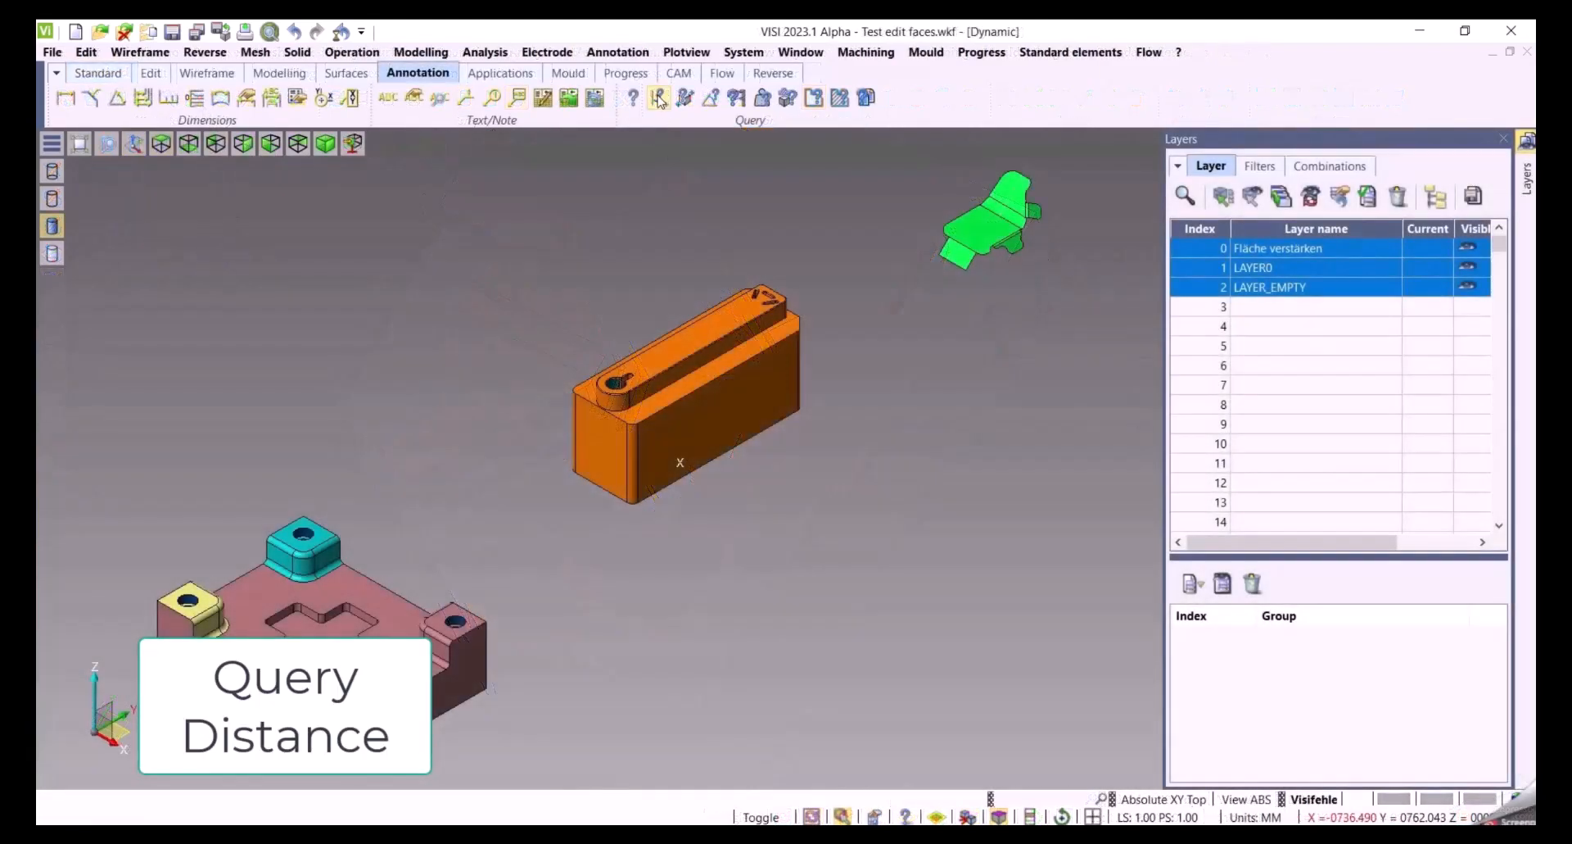
# Start Query Distance and pick two faces on the green sheet part to measure the distance between them
pyautogui.click(660, 99)
pyautogui.scroll(5, 1064, 360)
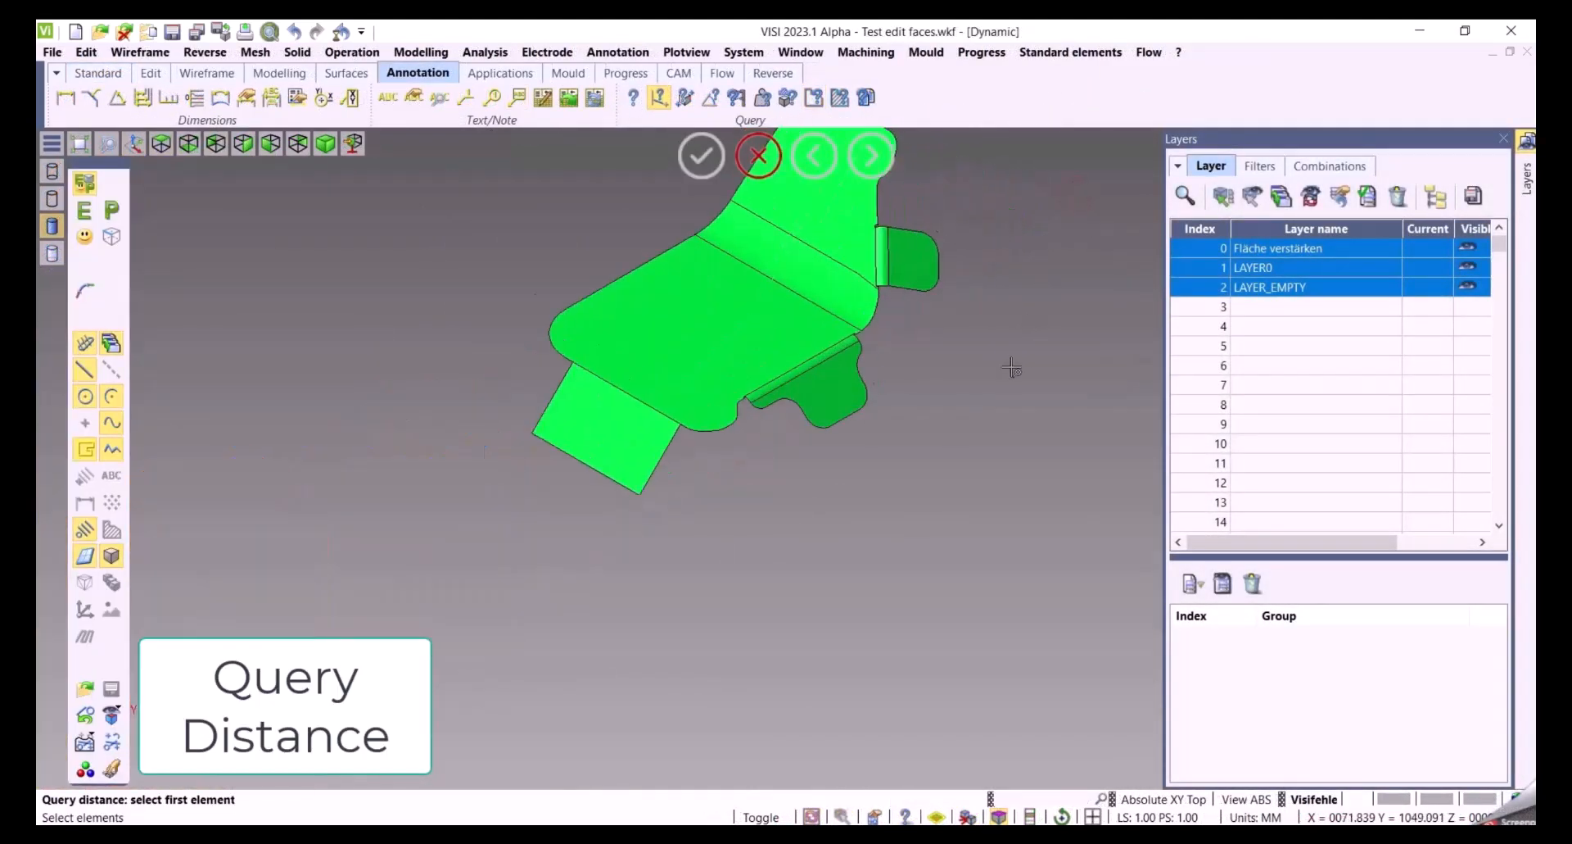
pyautogui.moveTo(1012, 368); pyautogui.dragTo(948, 404, button='middle')
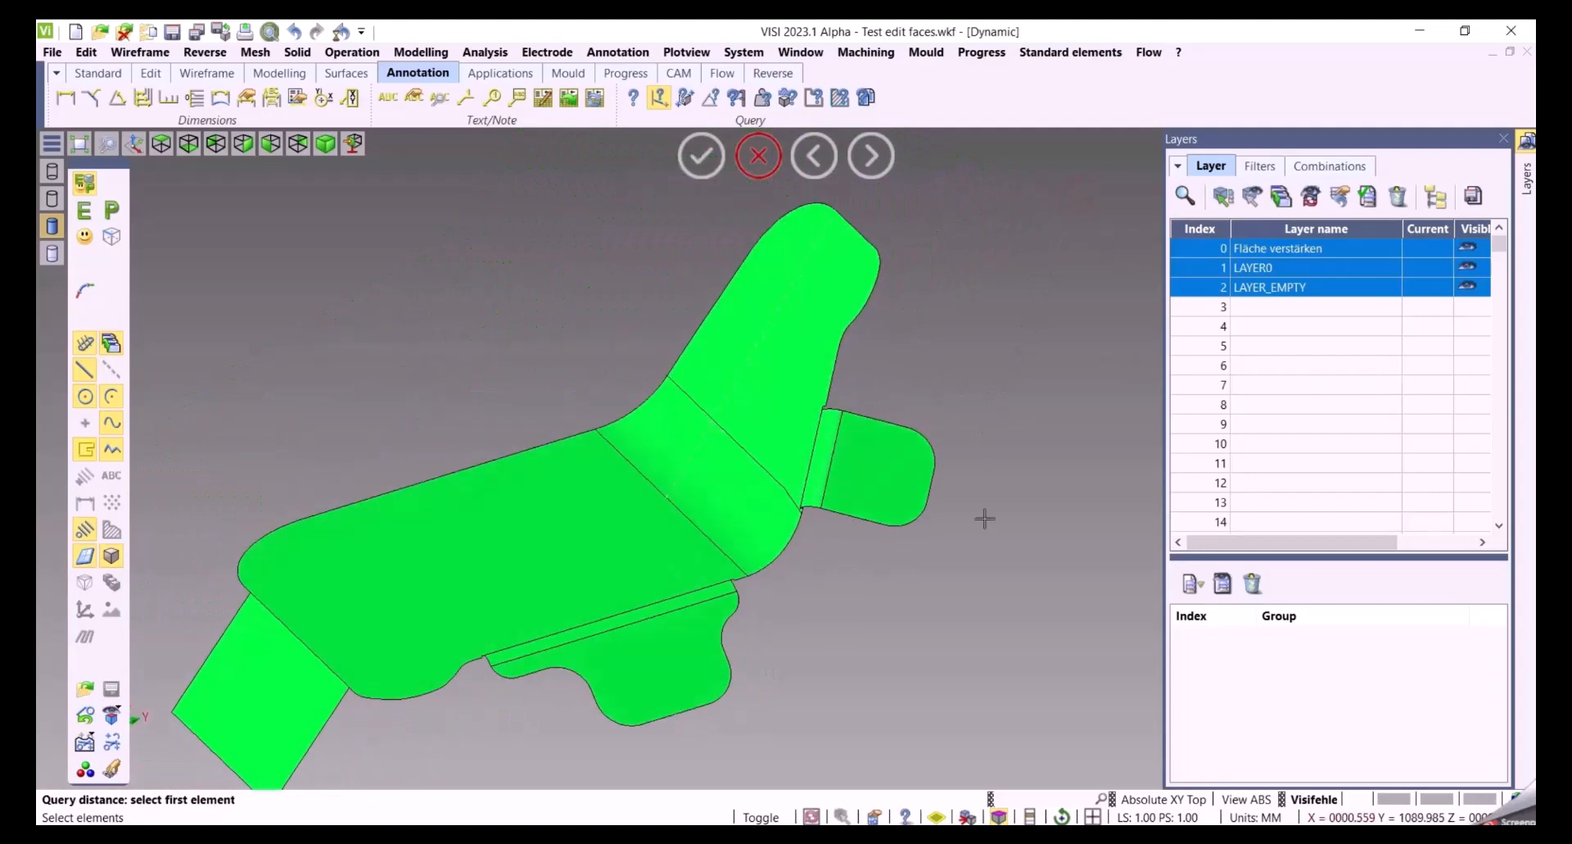
pyautogui.click(665, 496)
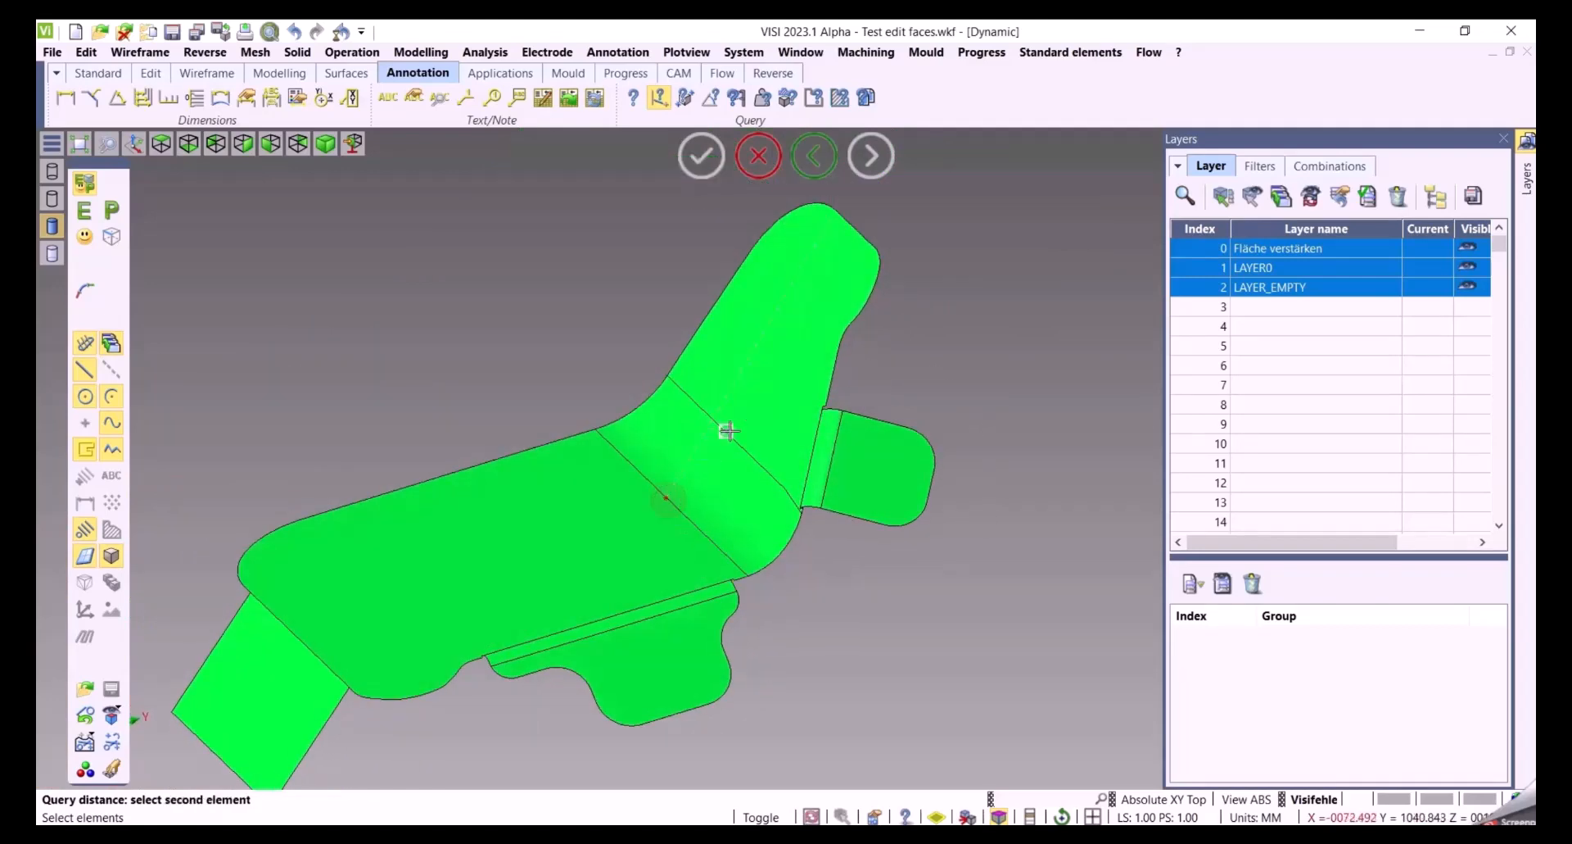
pyautogui.click(778, 366)
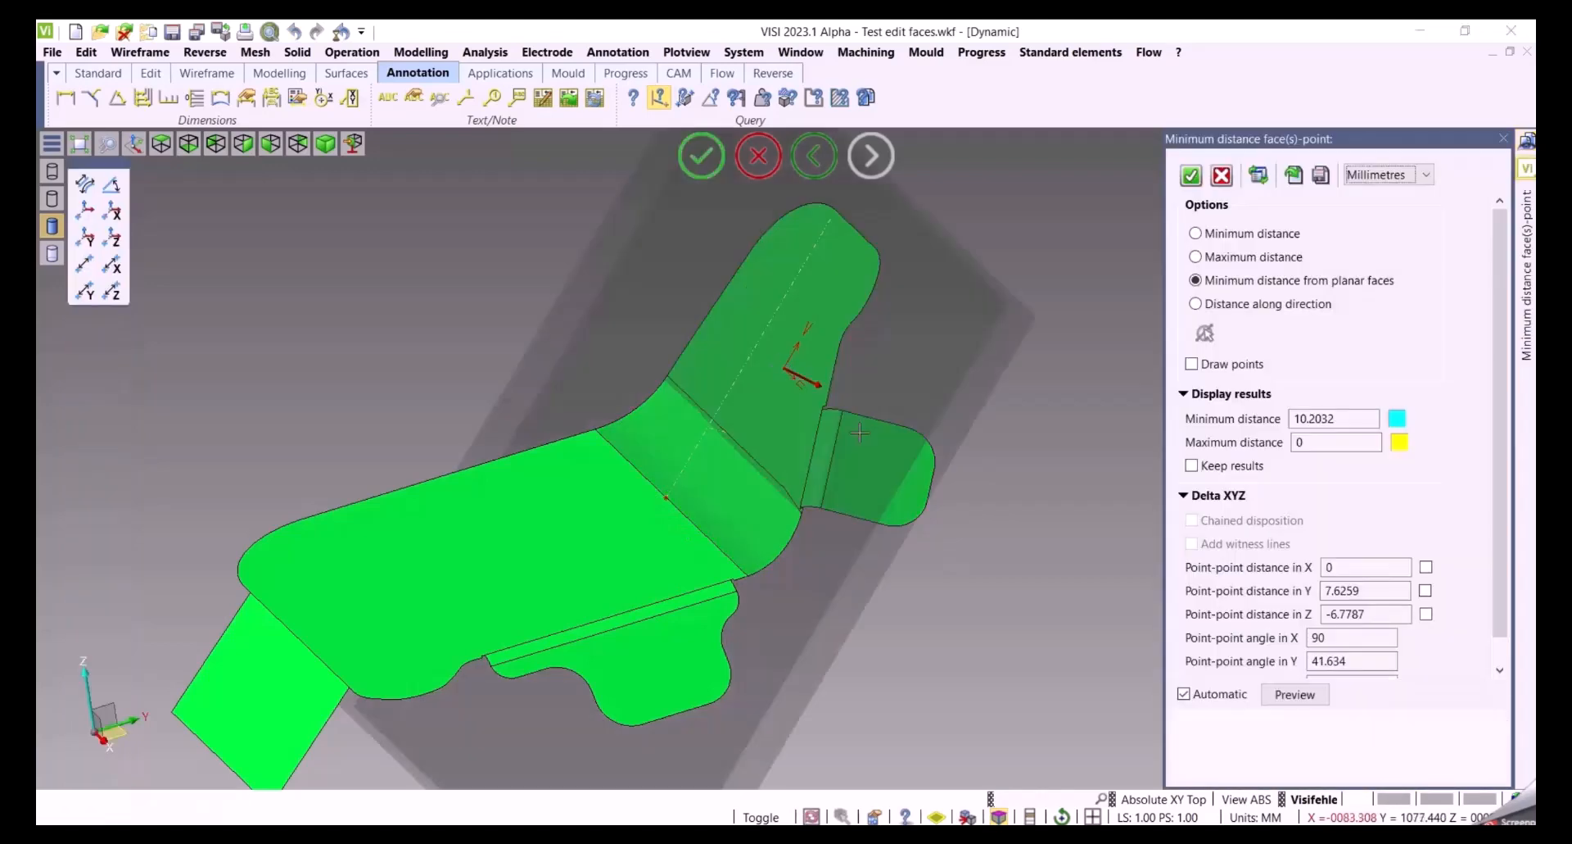
# Switch the distance option between Minimum distance, Maximum distance and Minimum distance from planar faces, then close the query
pyautogui.moveTo(1032, 542); pyautogui.dragTo(1003, 495, button='middle')
pyautogui.click(1226, 236)
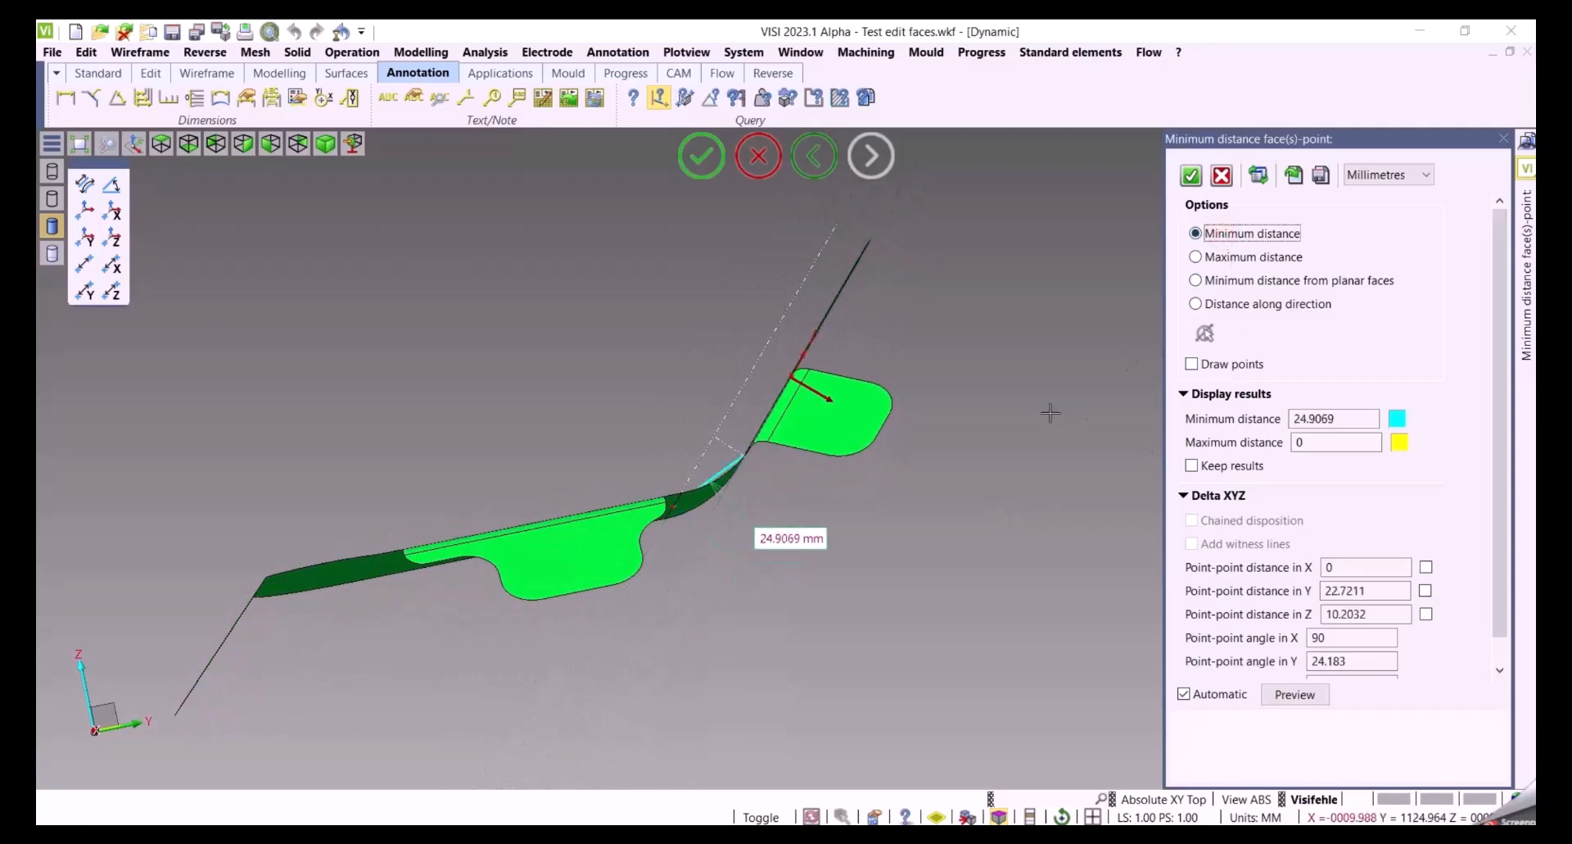
pyautogui.moveTo(1052, 413); pyautogui.dragTo(1056, 436, button='middle')
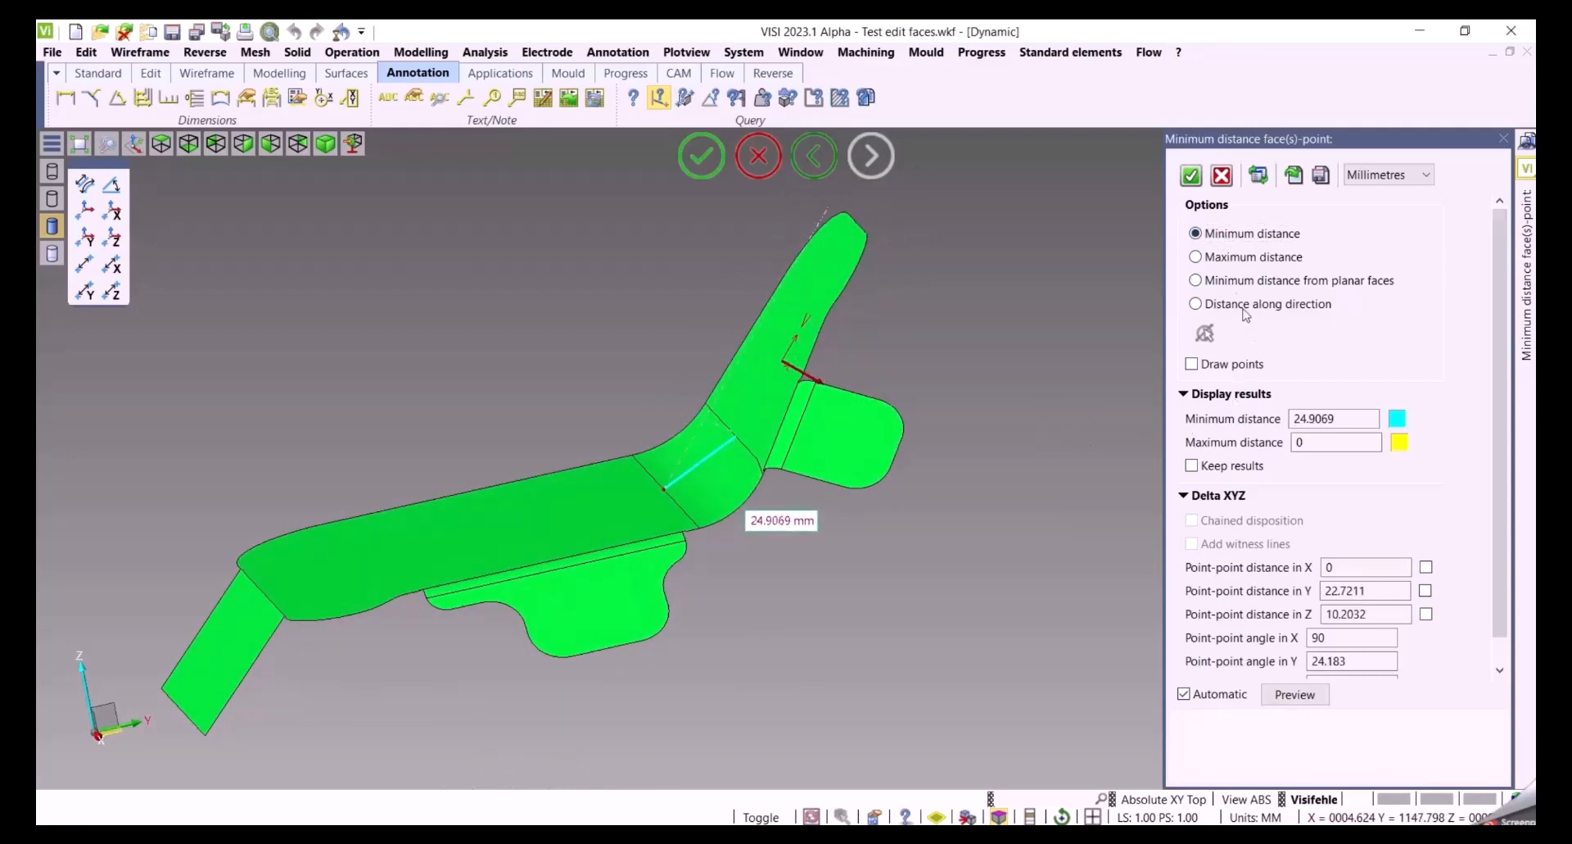
pyautogui.click(1221, 259)
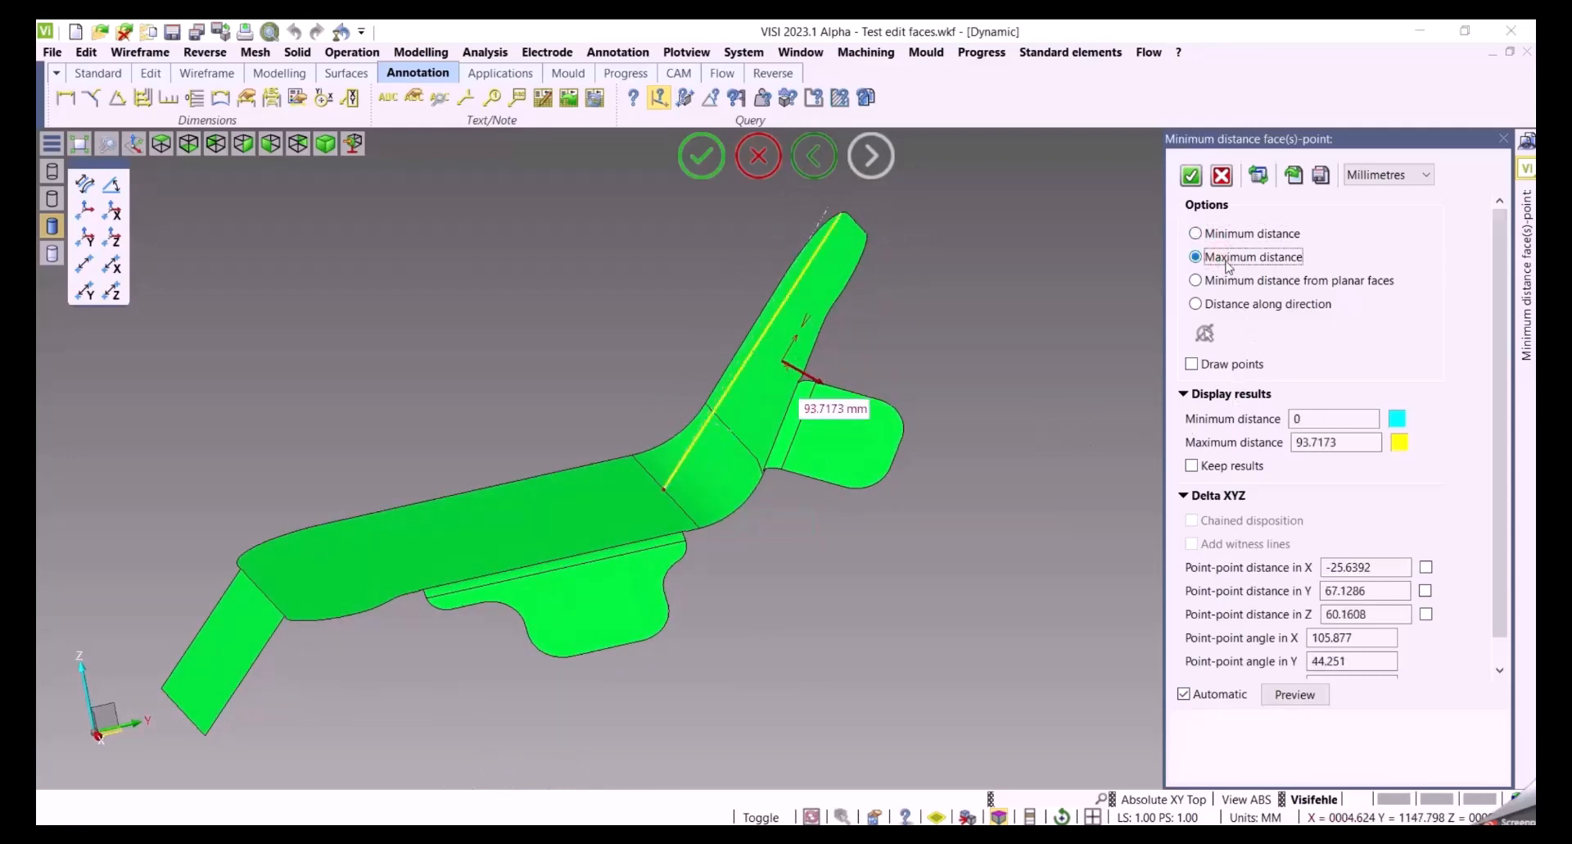
pyautogui.click(1241, 280)
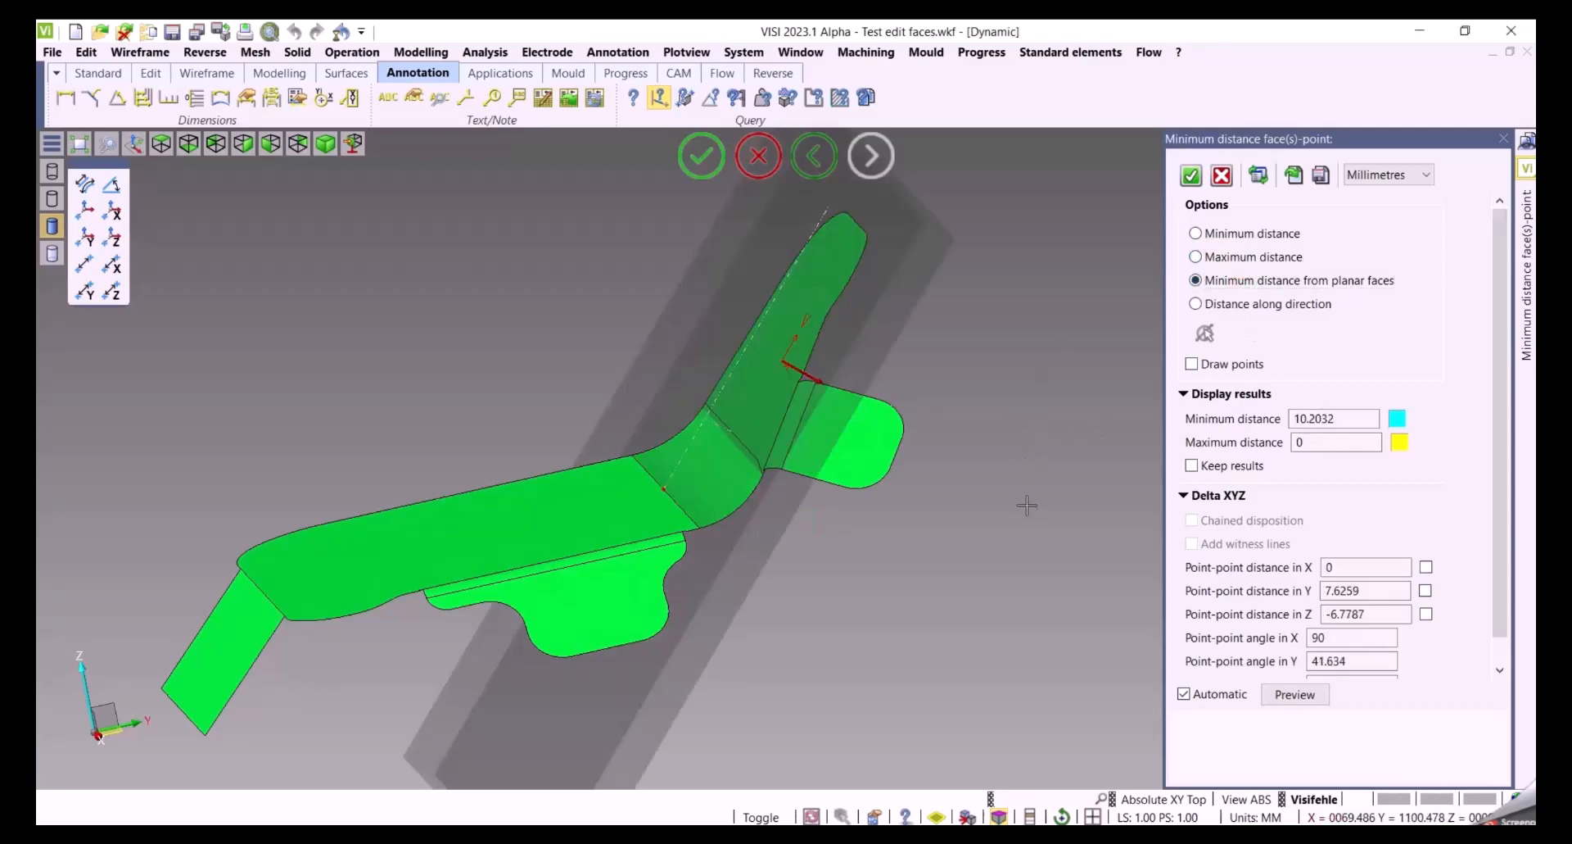
pyautogui.moveTo(1027, 505)
pyautogui.mouseDown(button='middle')
pyautogui.moveTo(1015, 489)
pyautogui.moveTo(1029, 502)
pyautogui.mouseUp(button='middle')
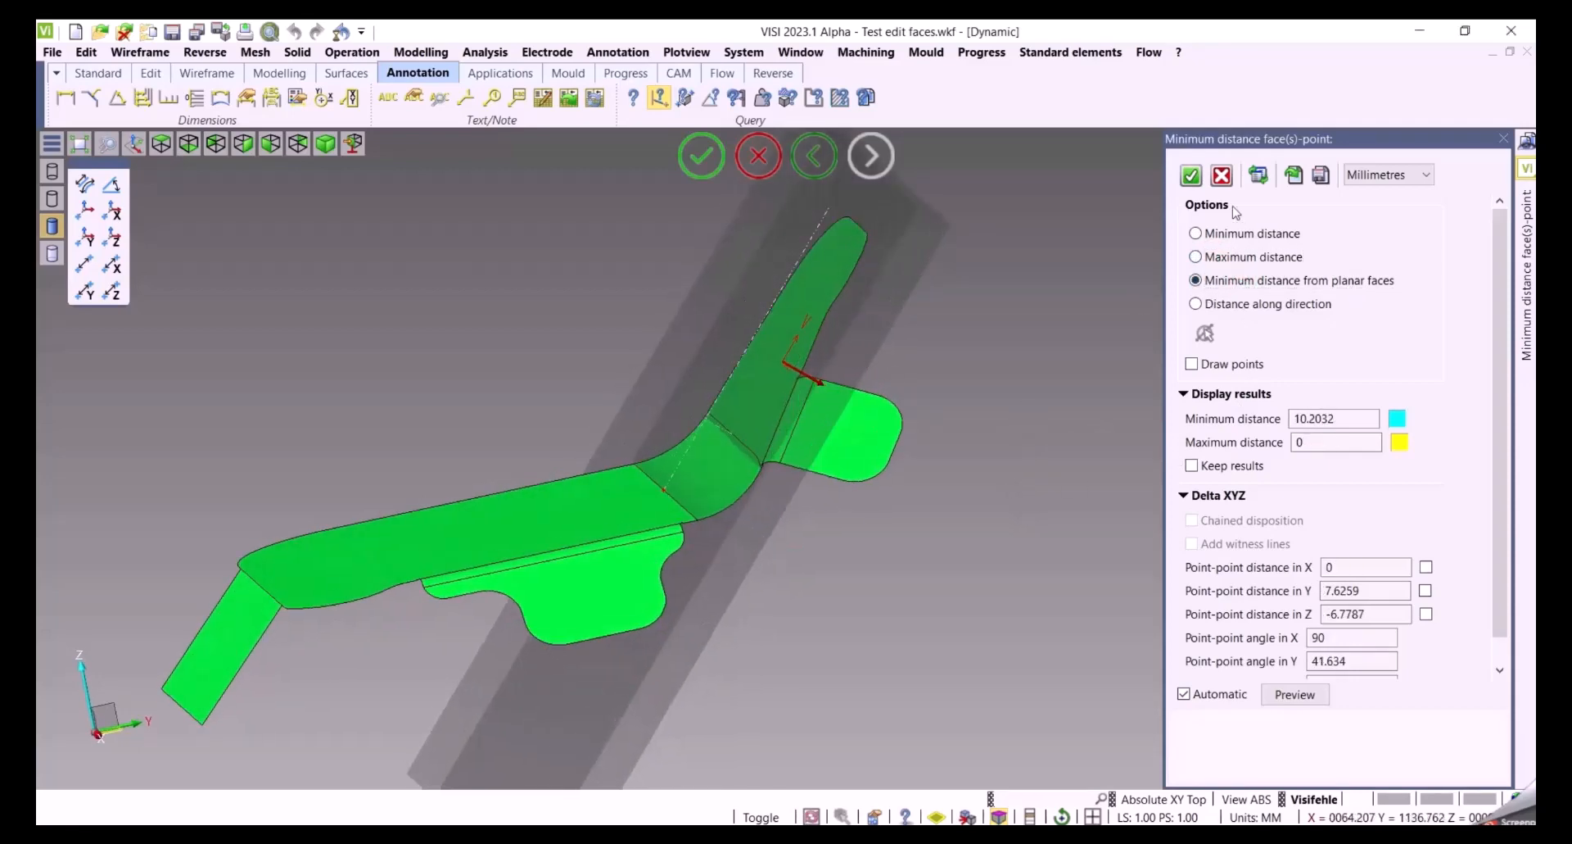
pyautogui.click(1222, 176)
# Measure the face-to-face distance between the cross pocket wall and the turquoise boss on the pink mould plate
pyautogui.scroll(-5, 934, 565)
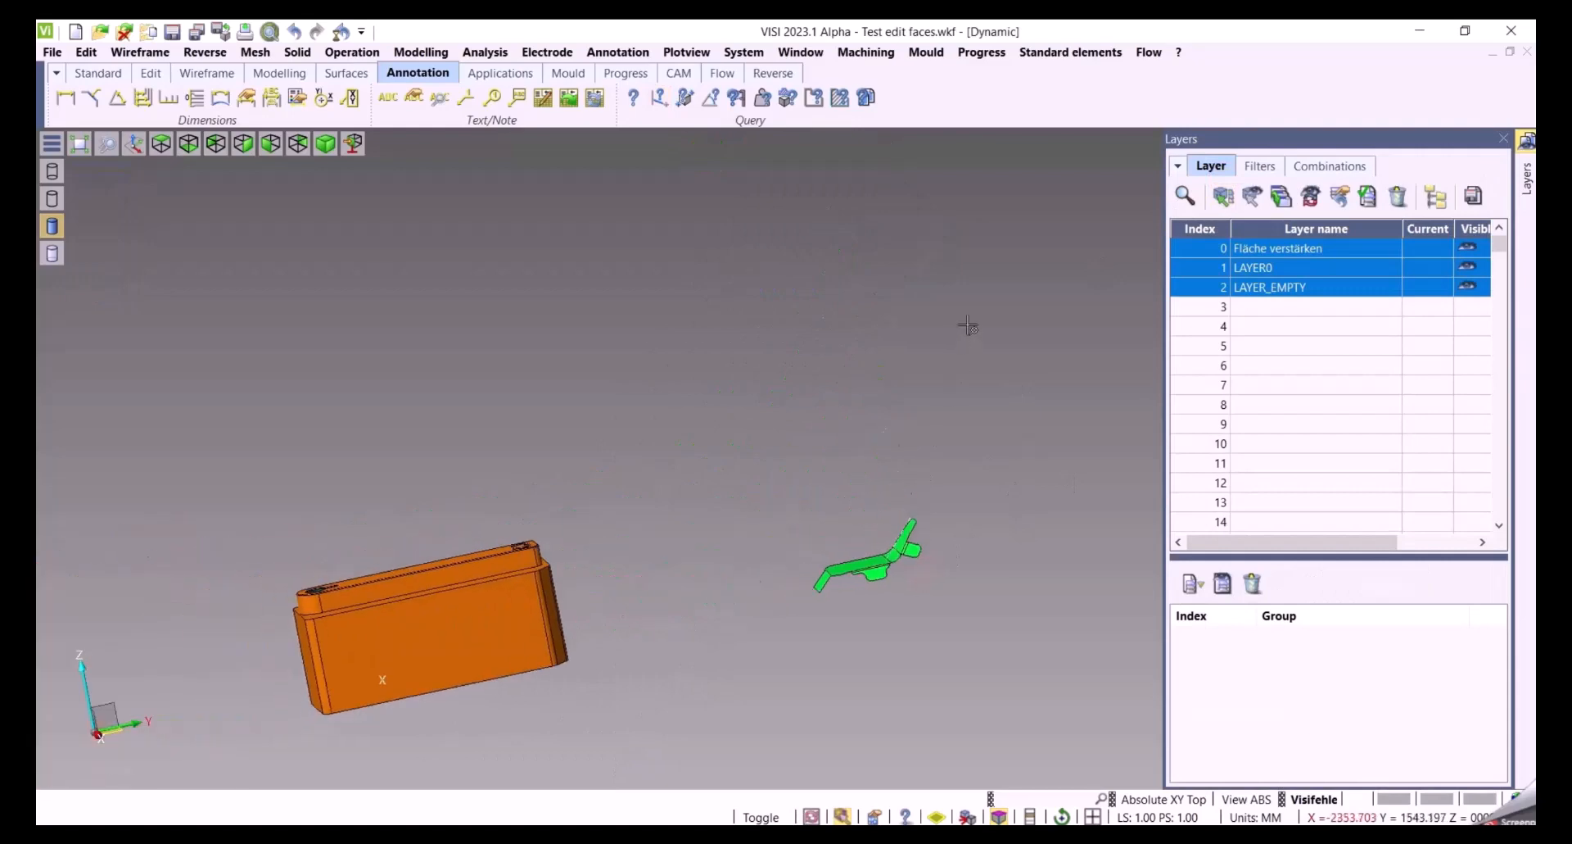
pyautogui.scroll(-2, 968, 325)
pyautogui.moveTo(745, 366); pyautogui.dragTo(700, 549, button='middle')
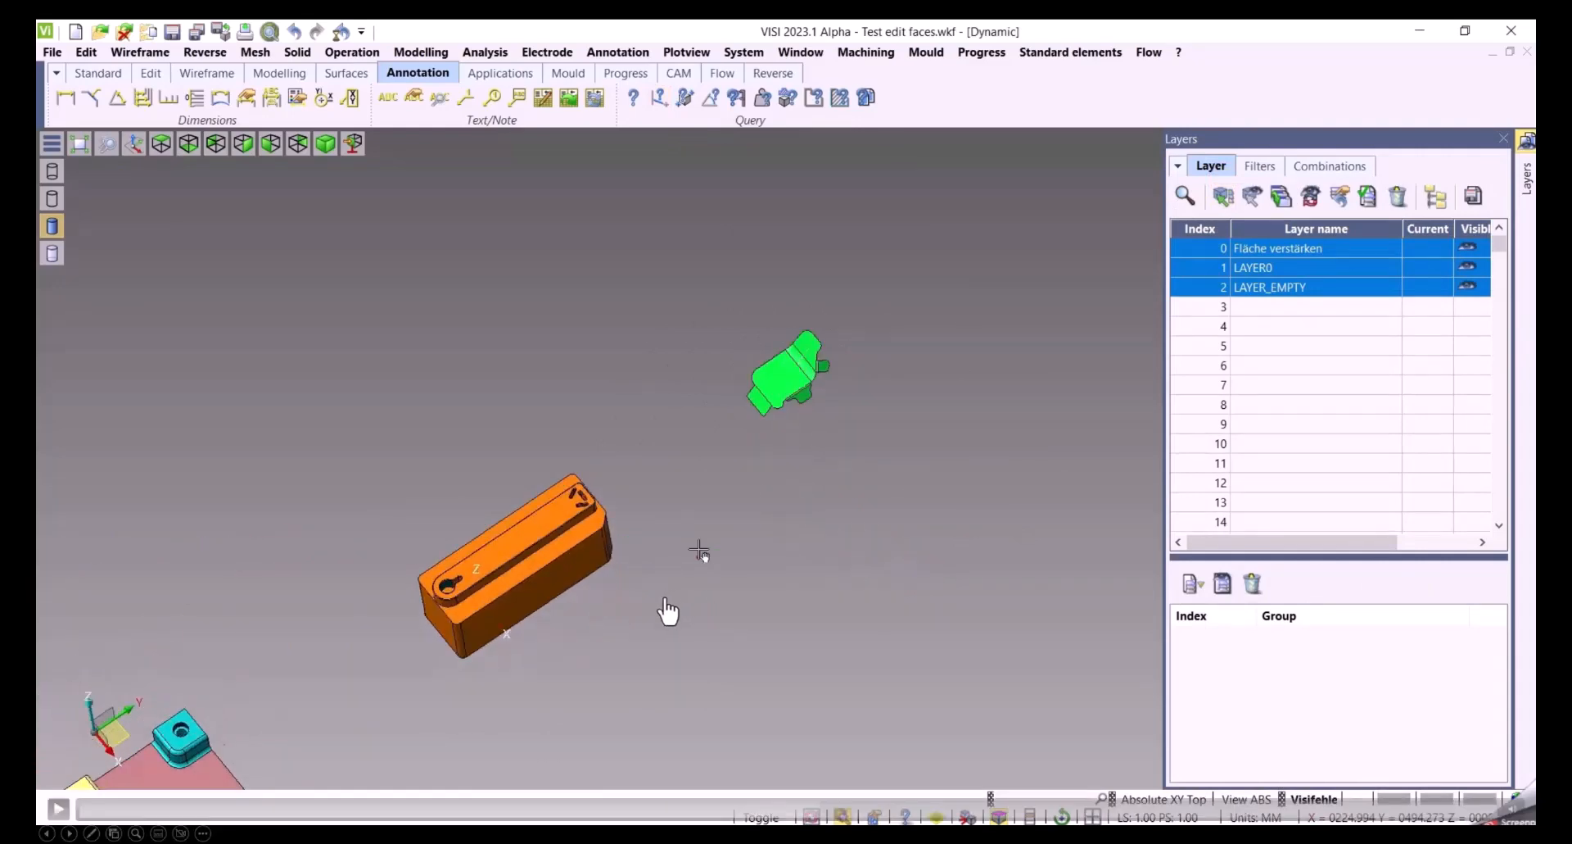
pyautogui.click(668, 622)
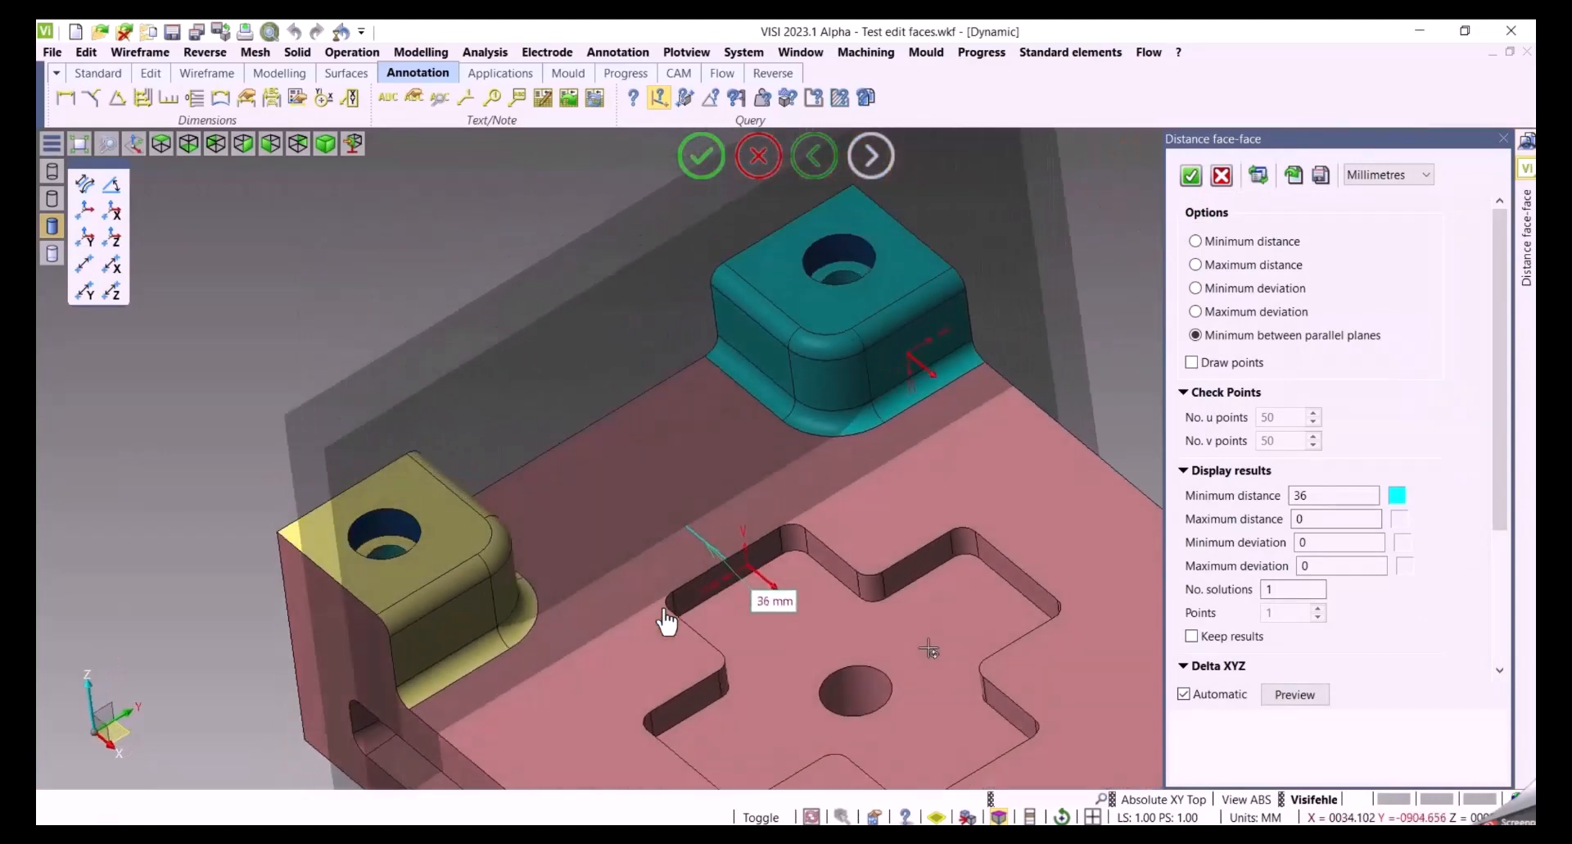
# Switch the face-to-face option to Minimum distance, then back to Minimum between parallel planes
pyautogui.click(1211, 244)
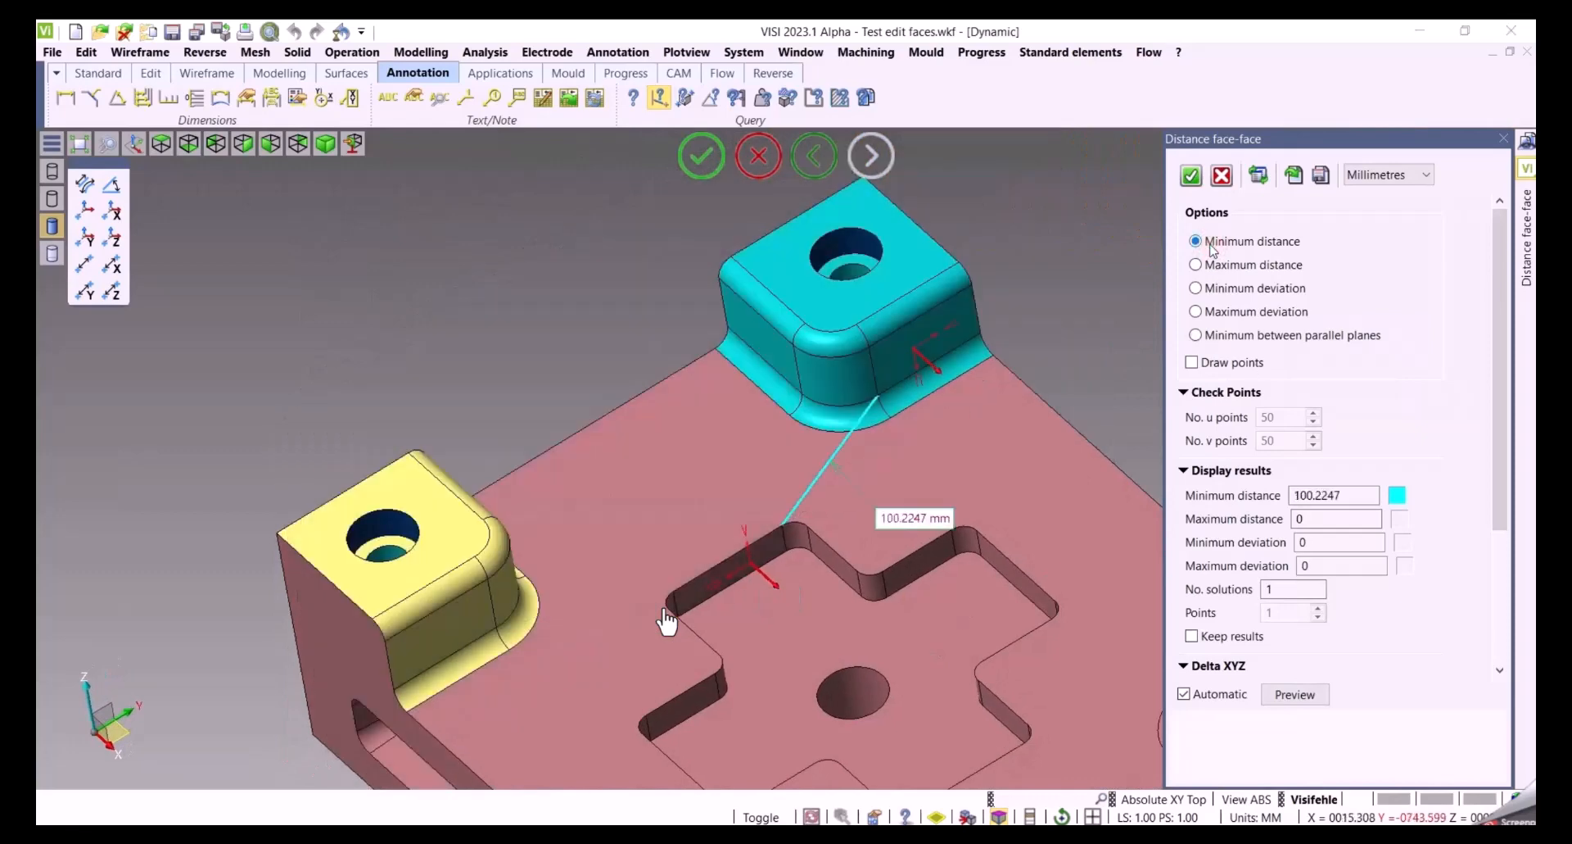
pyautogui.click(1215, 266)
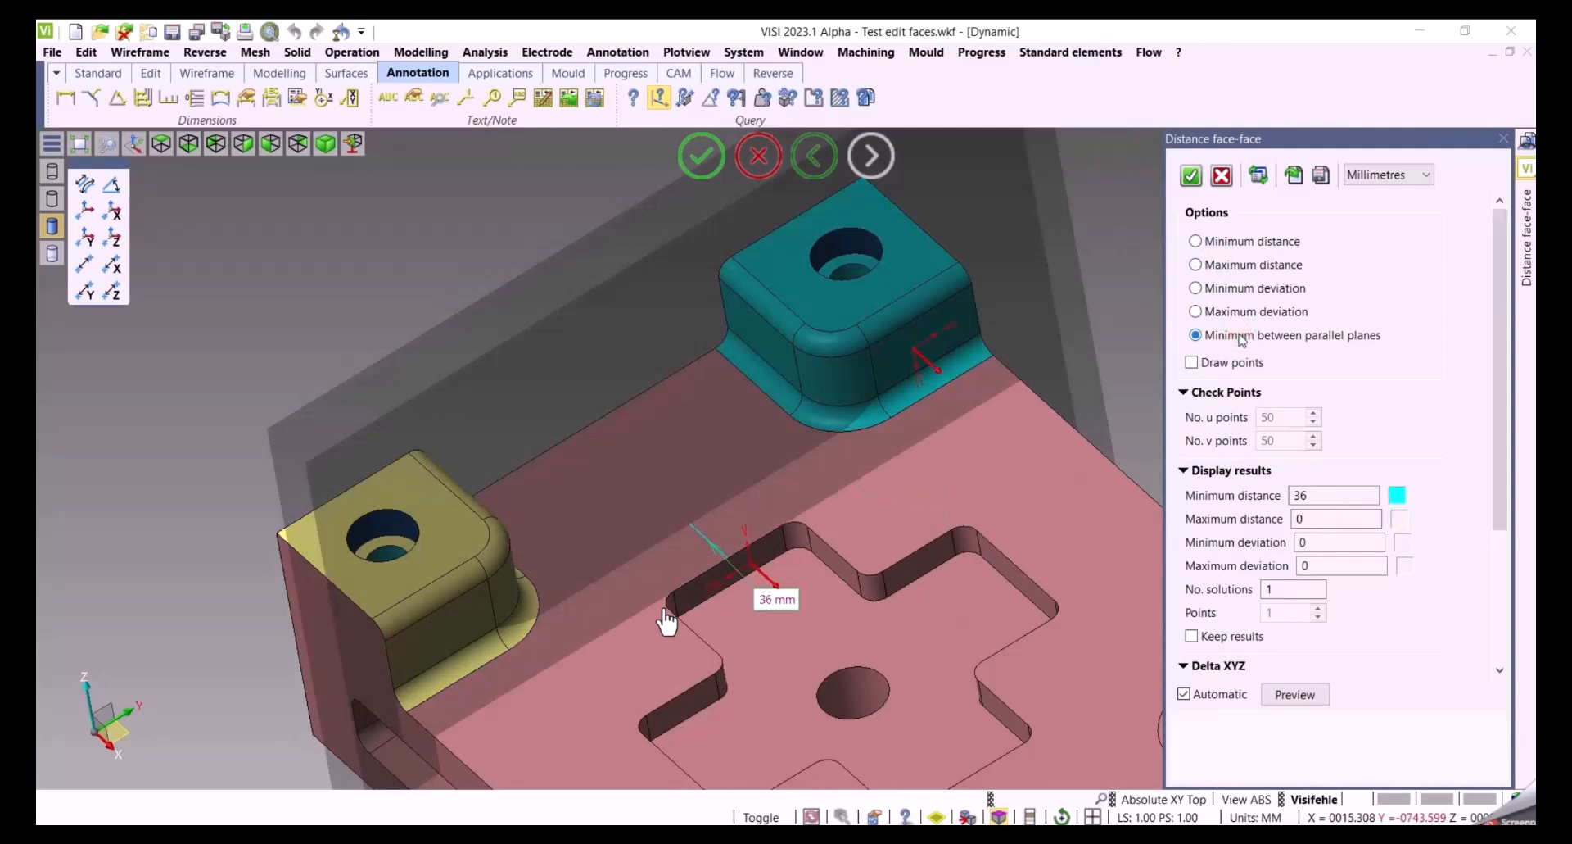
pyautogui.scroll(-2, 901, 588)
pyautogui.moveTo(946, 638); pyautogui.dragTo(988, 625, button='middle')
pyautogui.middleClick(1060, 410)
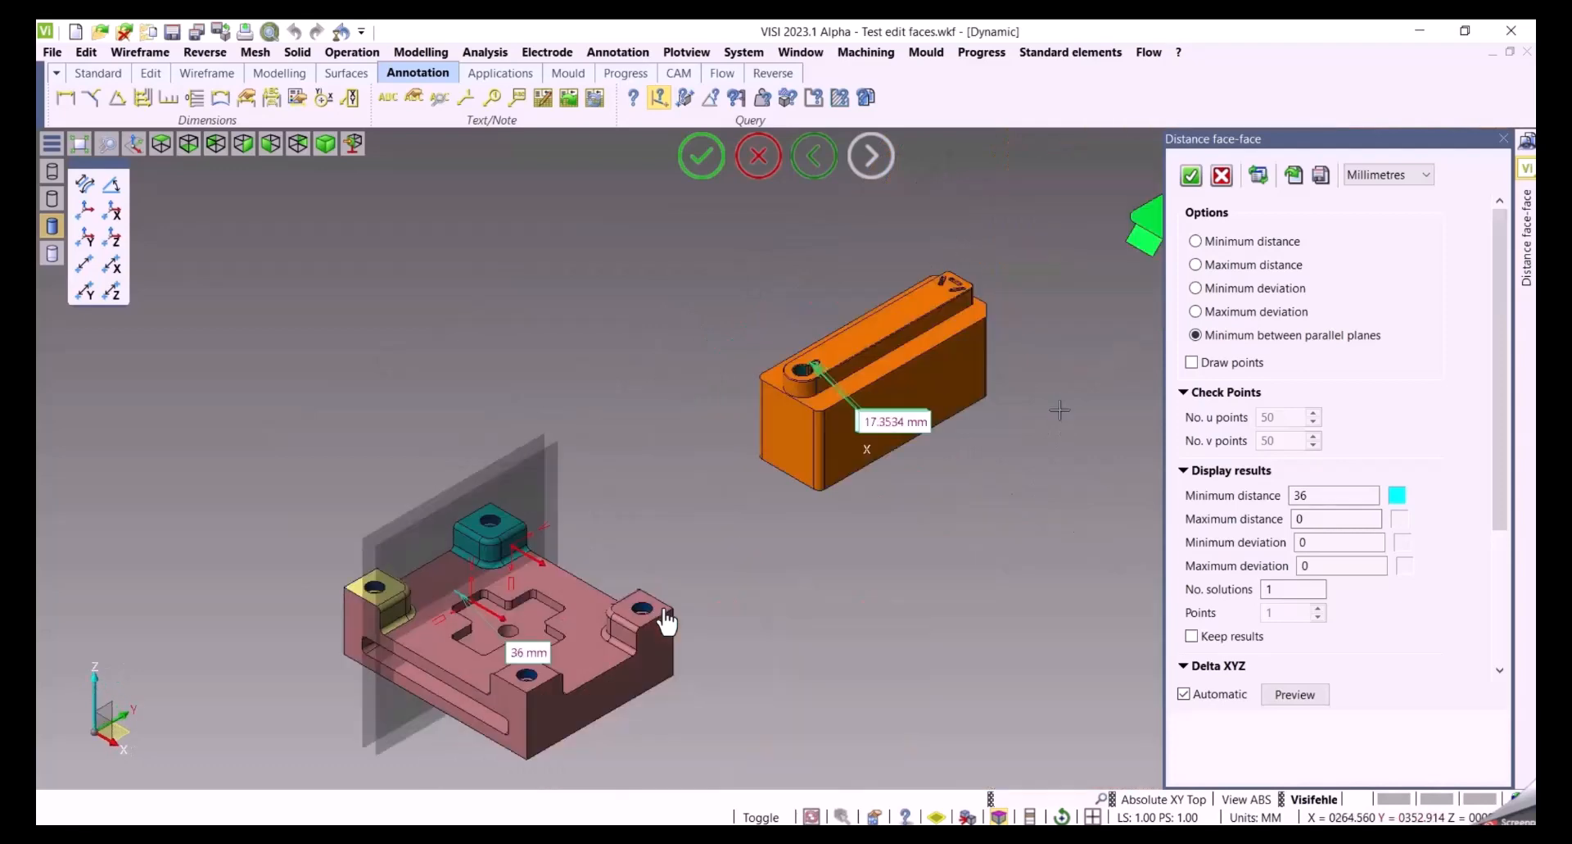
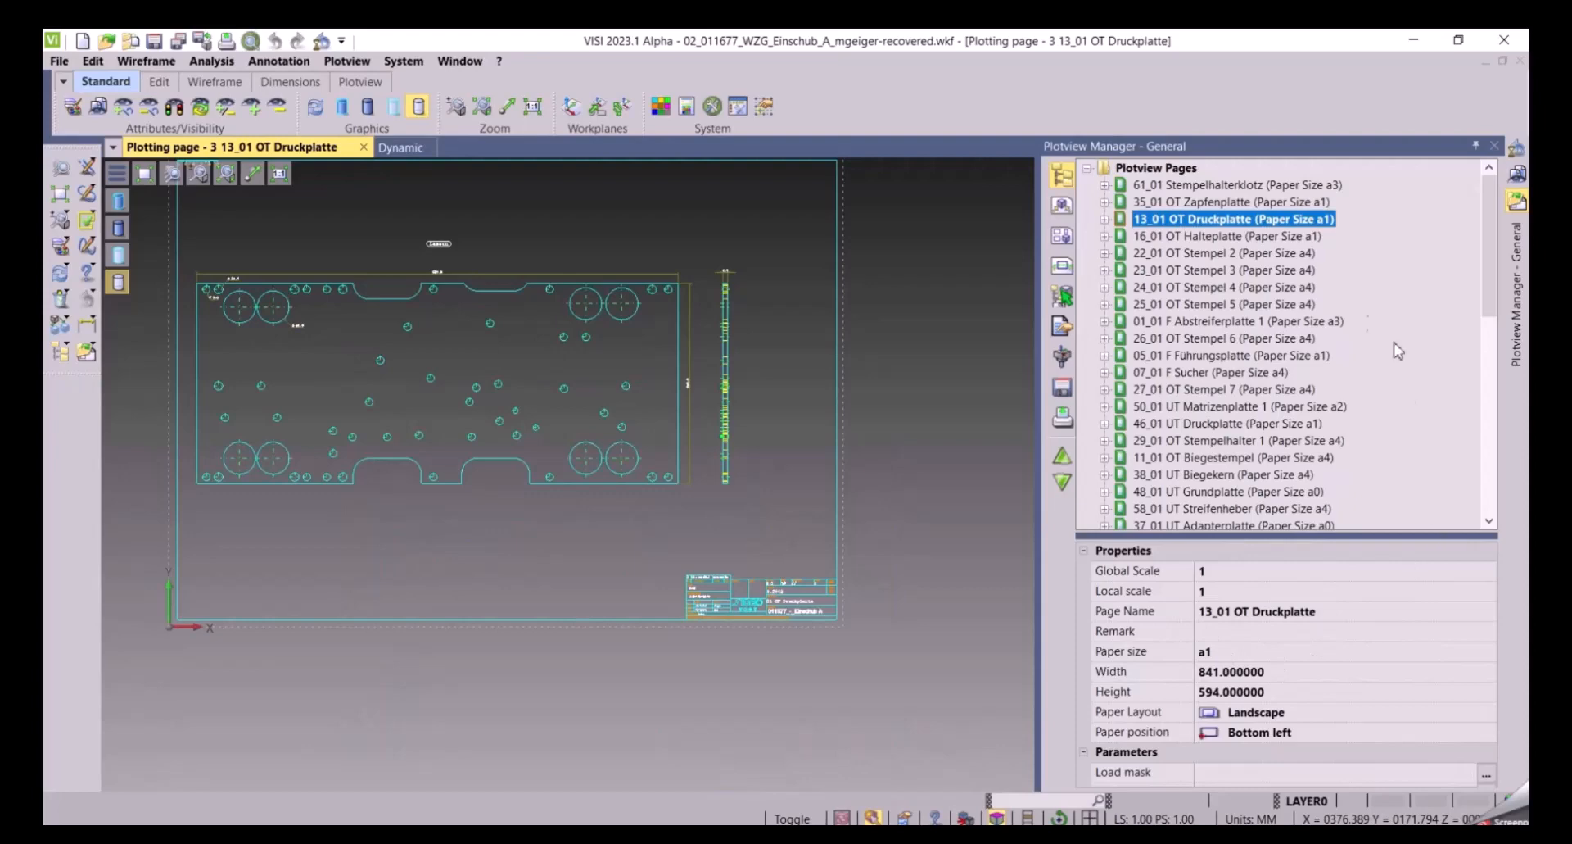
# Open the 01_01 F Abstreiferplatte 1 page and move it to the top of the plotview page list
pyautogui.doubleClick(1156, 323)
pyautogui.moveTo(1165, 252); pyautogui.dragTo(1159, 168)
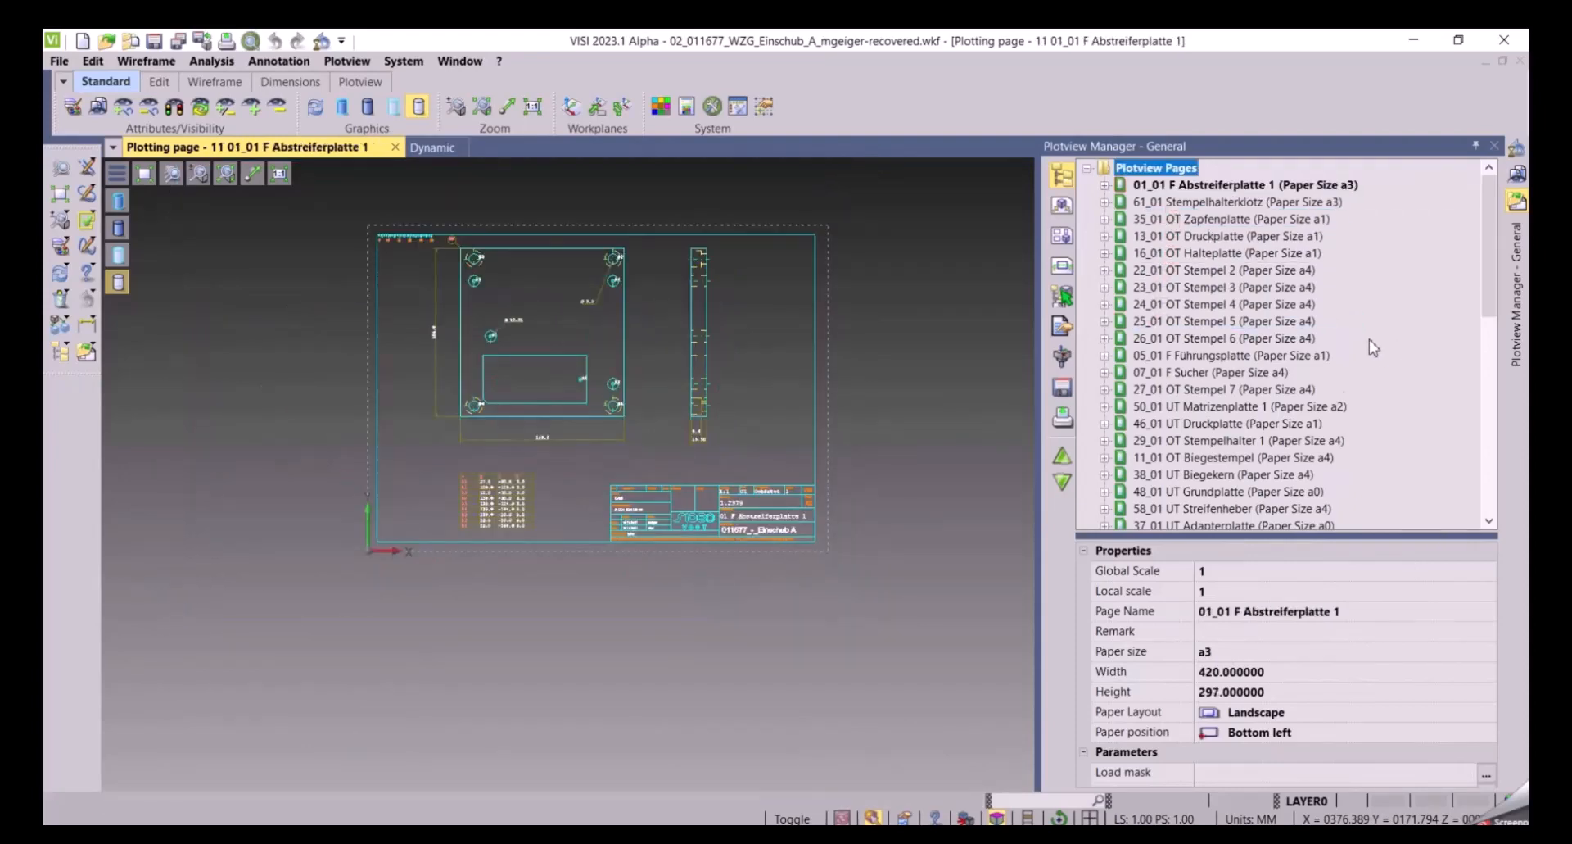
# Open the 02_01 F Abstreiferplatte 2 page and move it into second position in the page list
pyautogui.scroll(-5, 1376, 356)
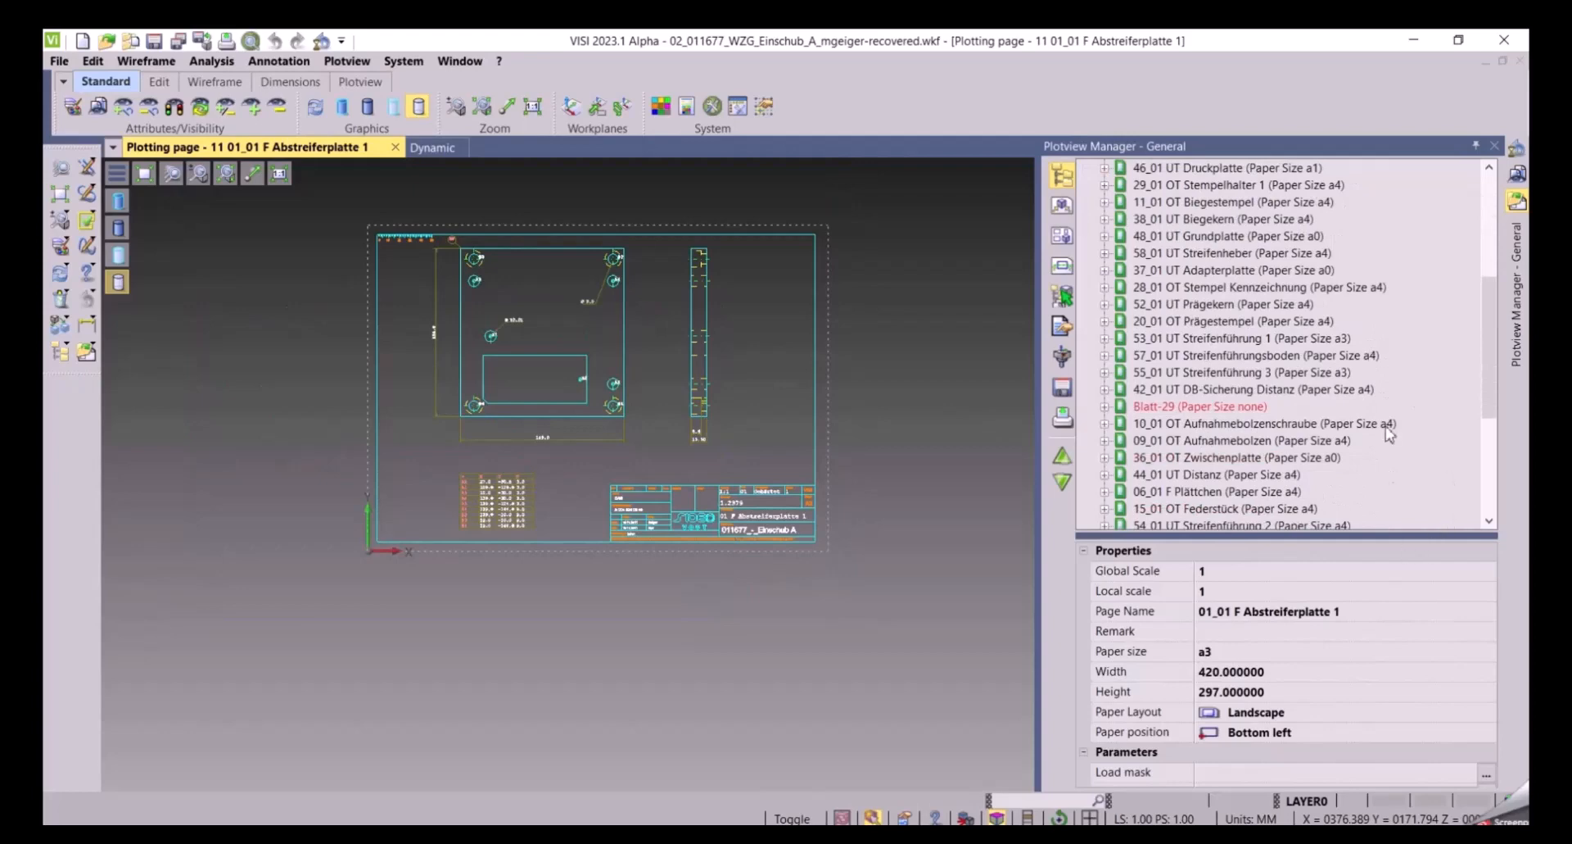
pyautogui.scroll(-2, 1385, 424)
pyautogui.scroll(-1, 1402, 430)
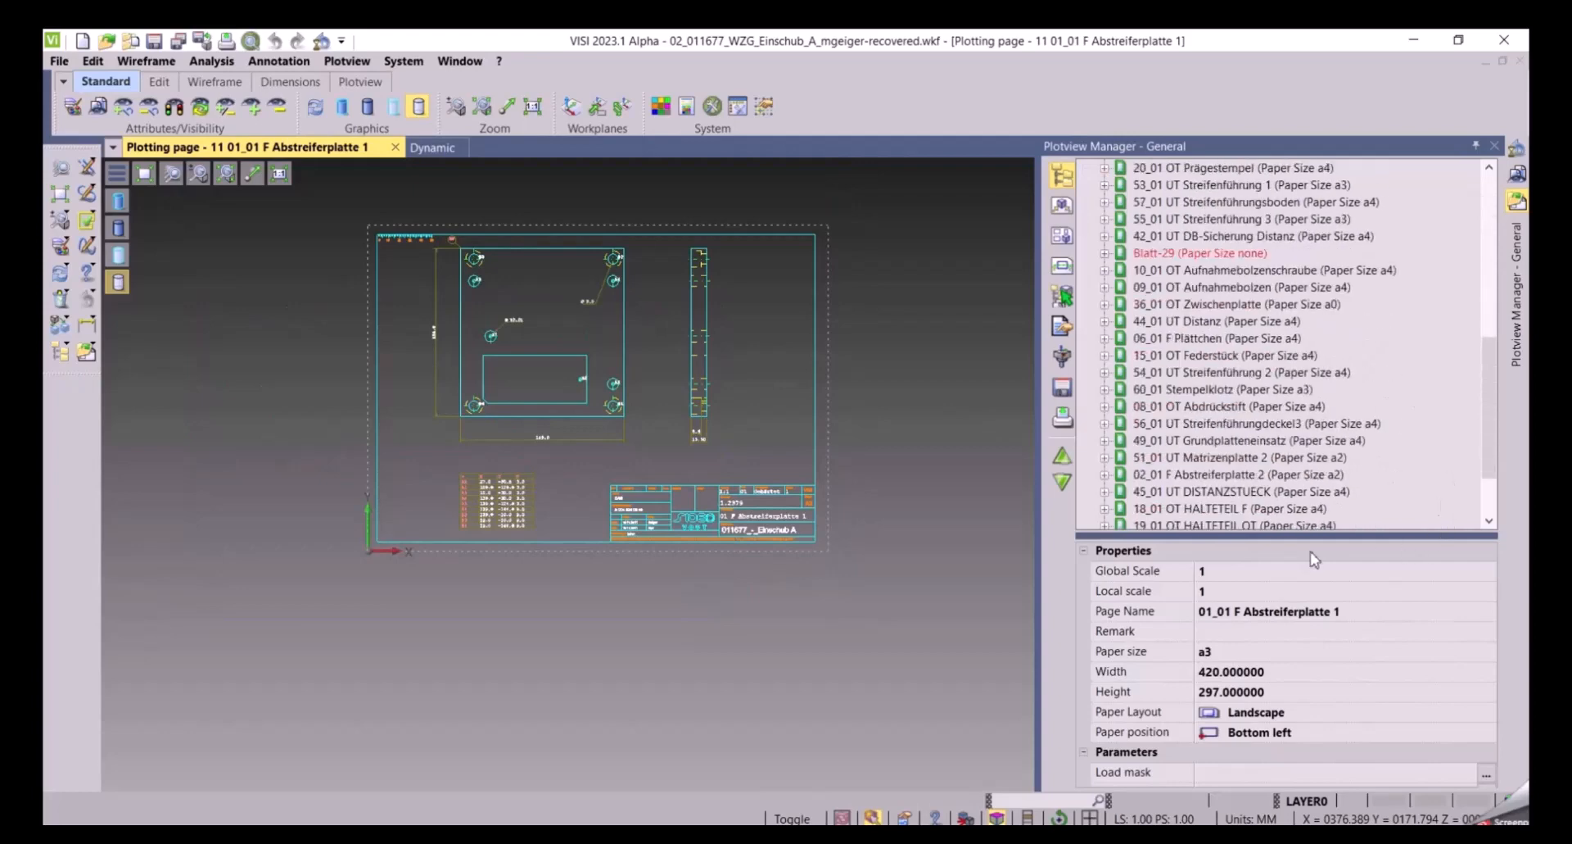
pyautogui.doubleClick(1212, 474)
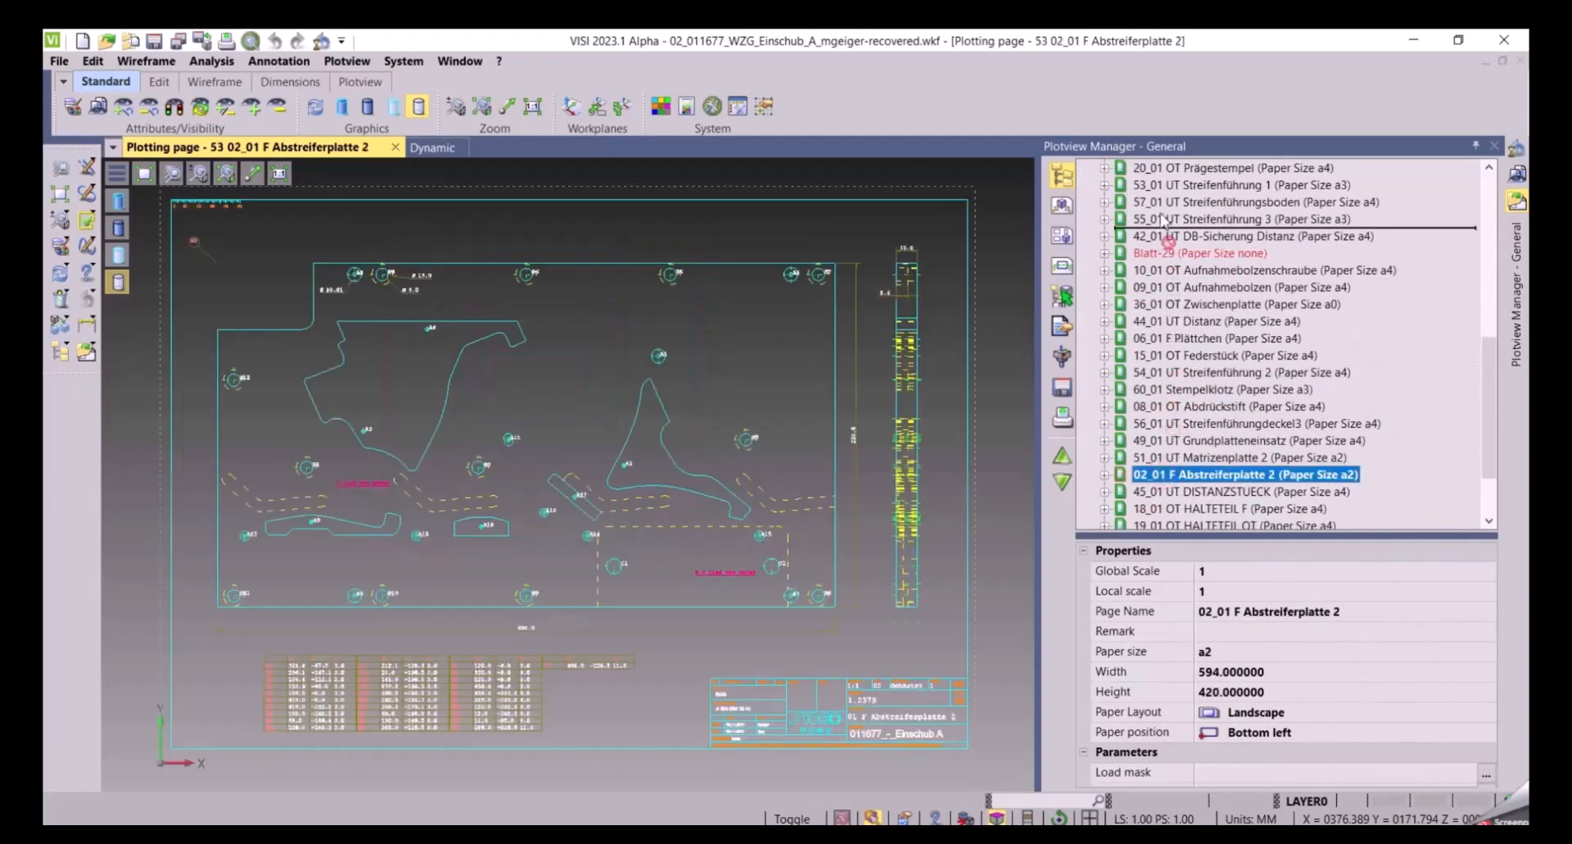
pyautogui.scroll(6, 1164, 246)
pyautogui.moveTo(1165, 136); pyautogui.dragTo(1163, 197)
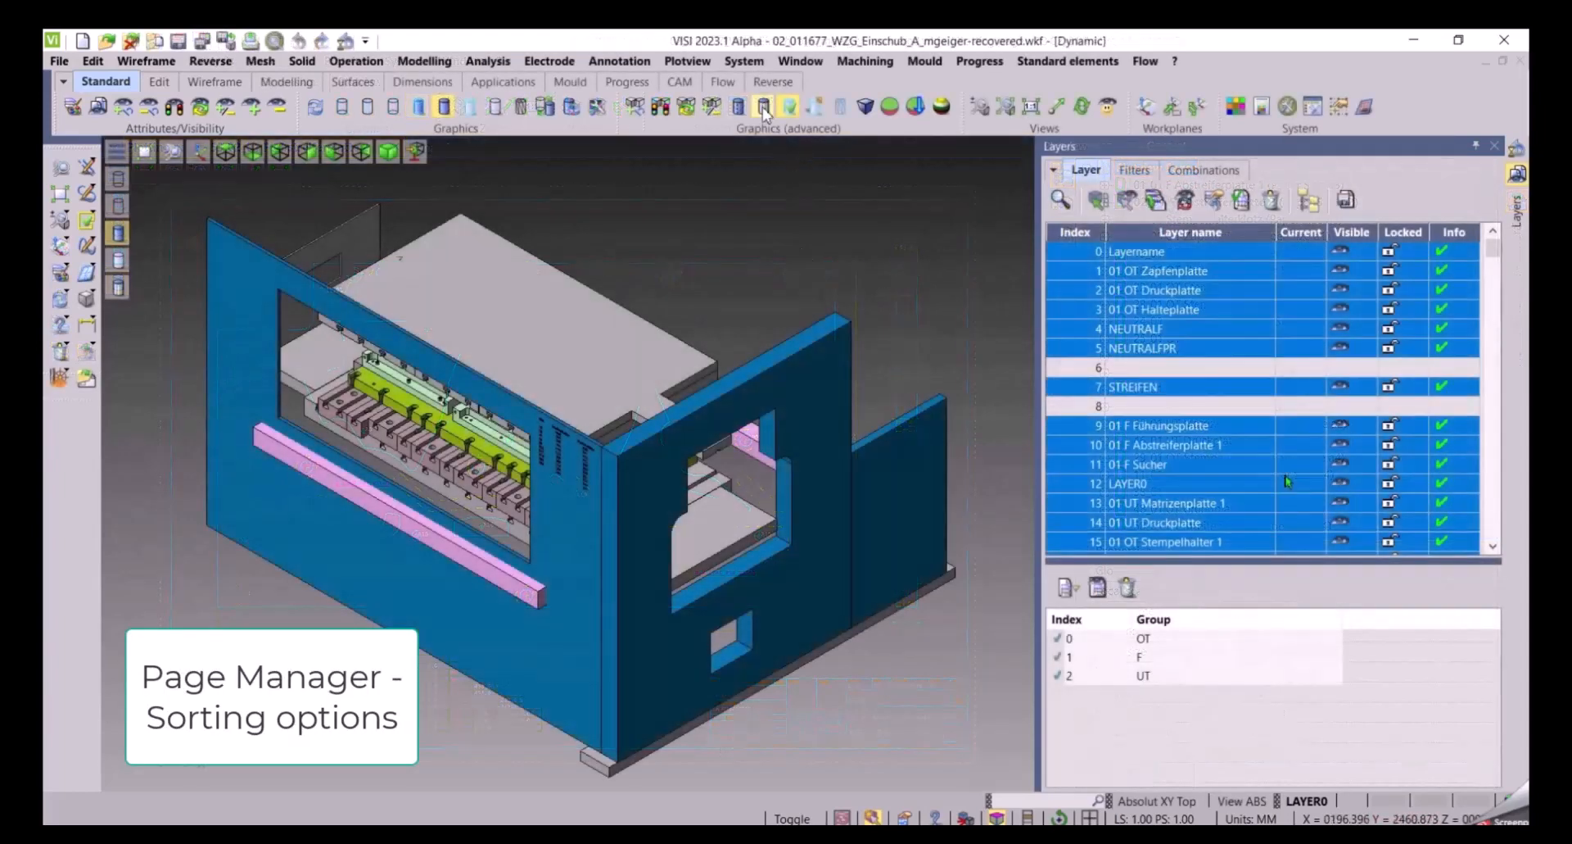
# Open the plot view parameters, confirm the page name format [$(UserIndex)] -- $(PageName), and close the settings
pyautogui.click(744, 61)
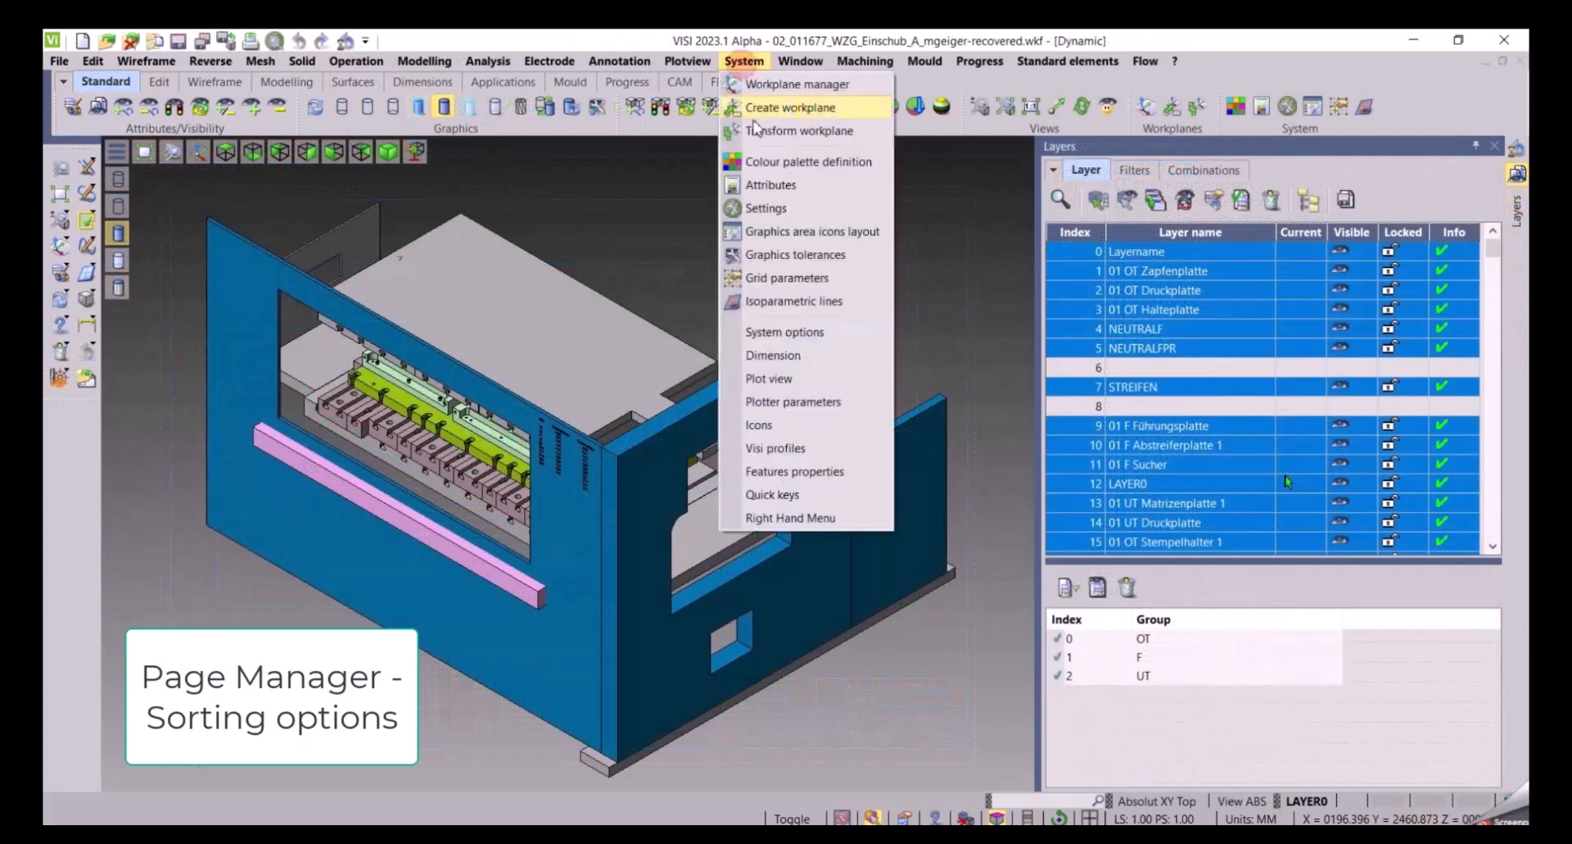
pyautogui.click(754, 381)
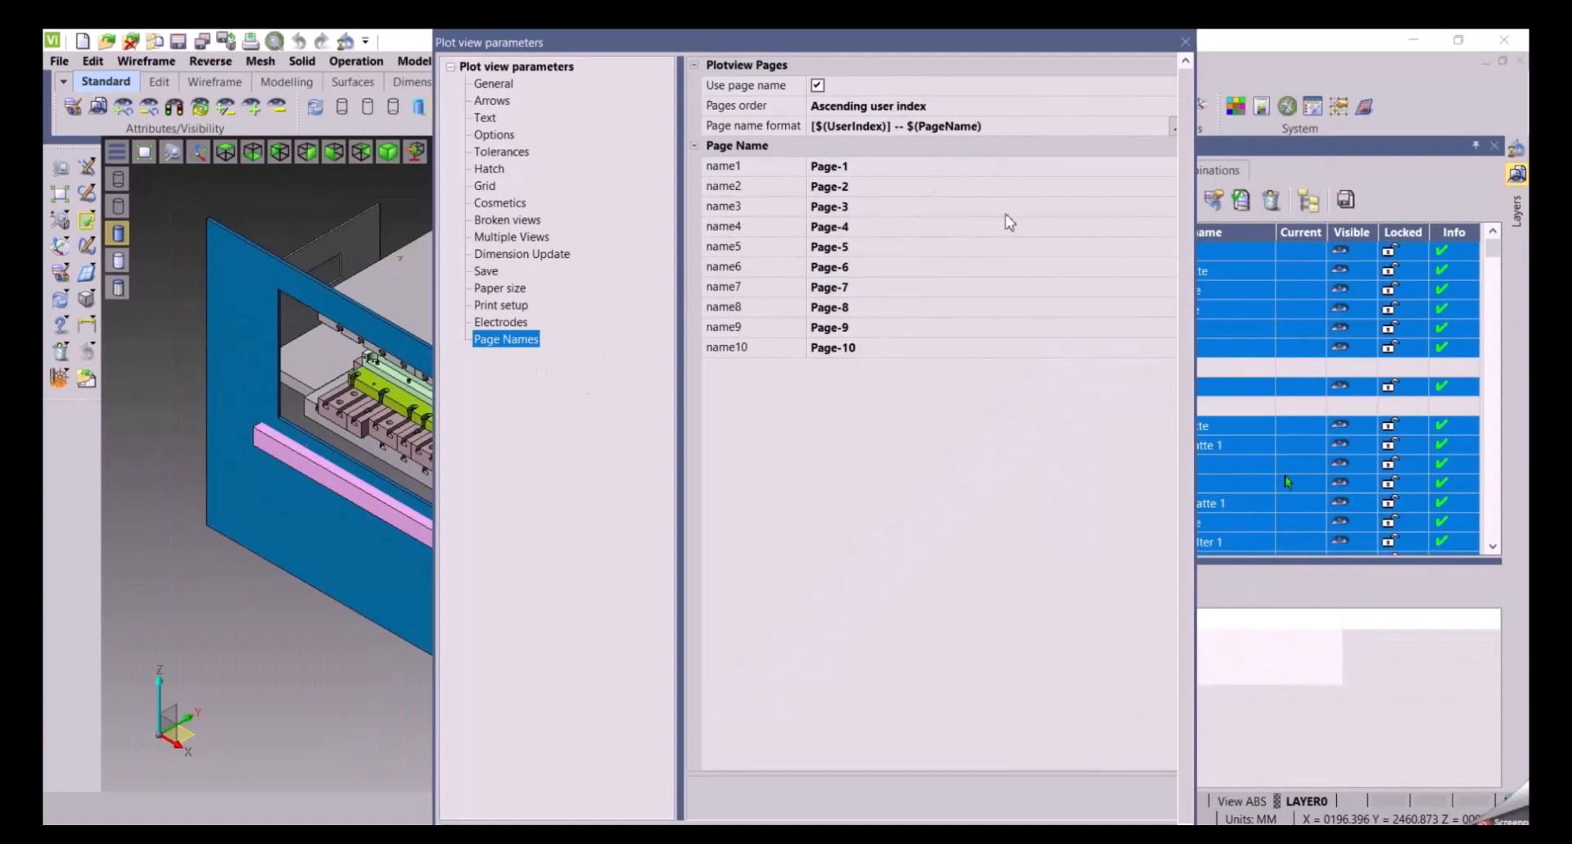
pyautogui.click(1175, 130)
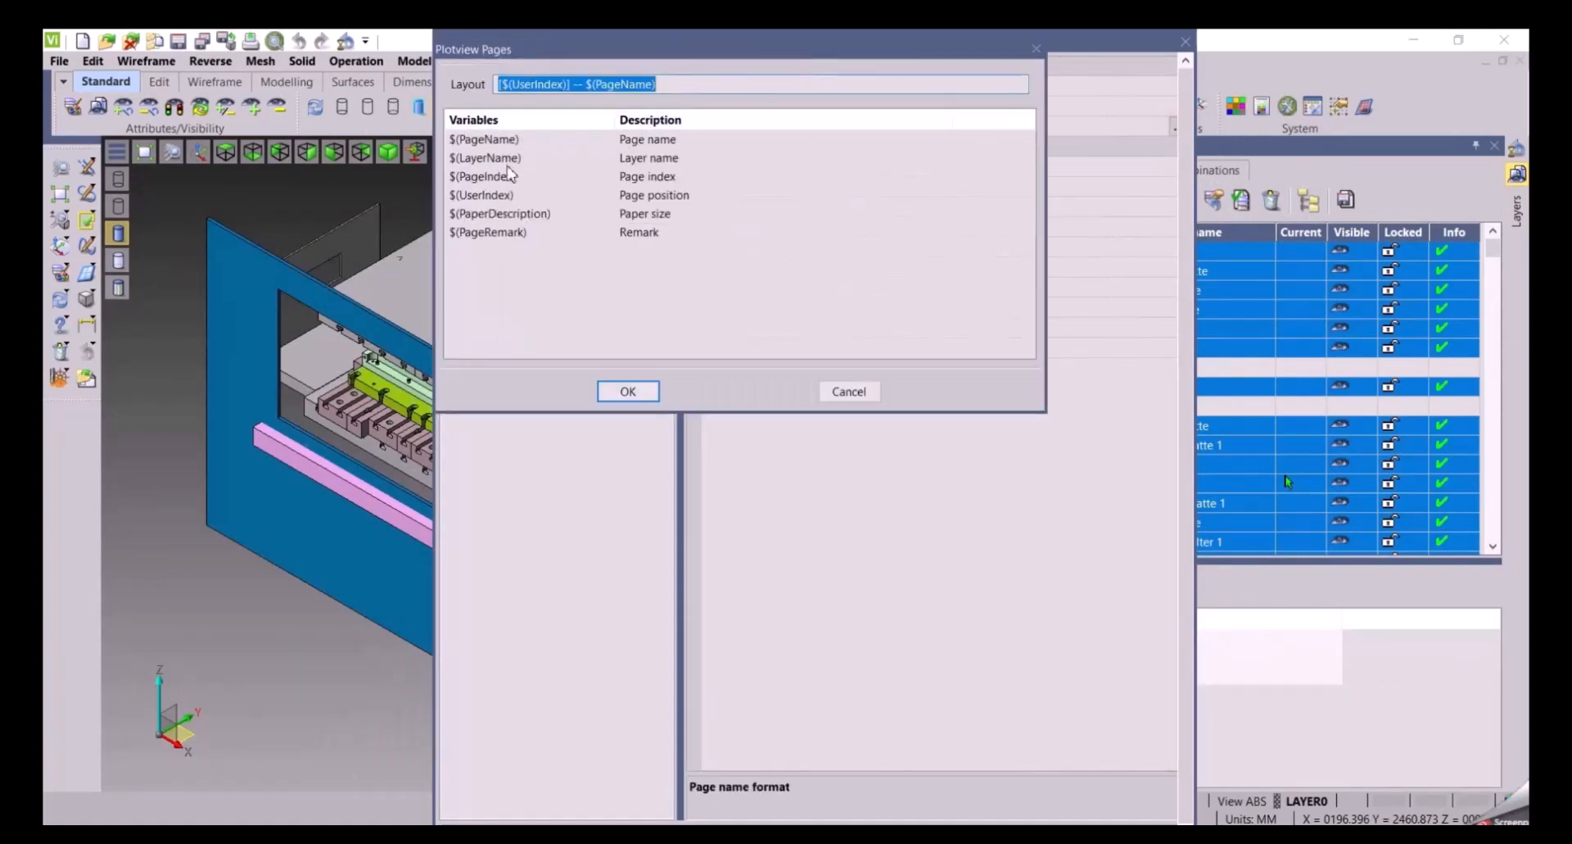
pyautogui.click(646, 393)
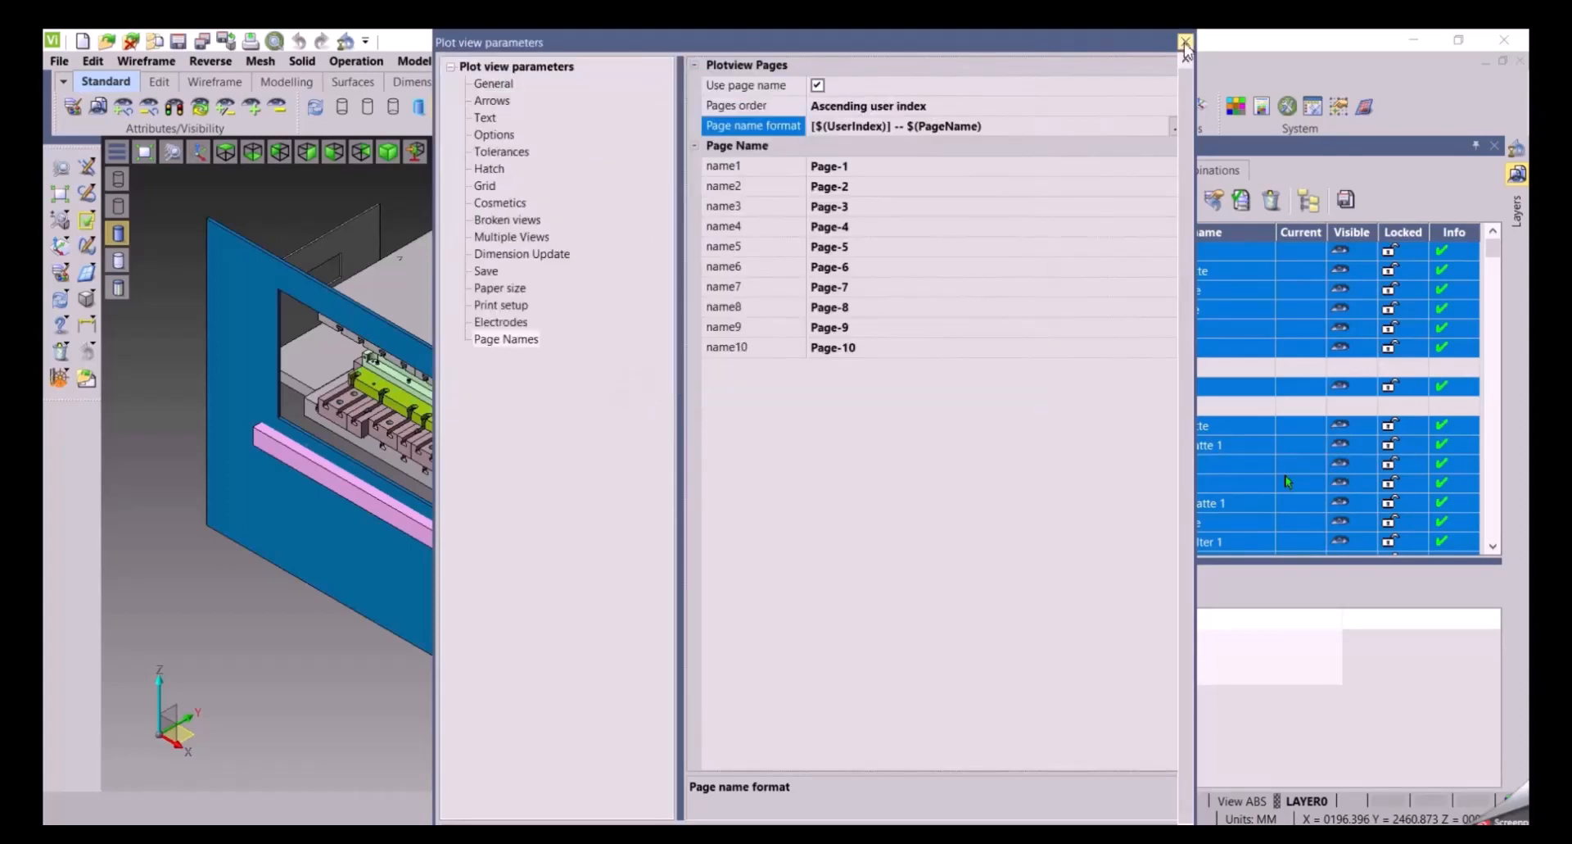
pyautogui.click(1185, 41)
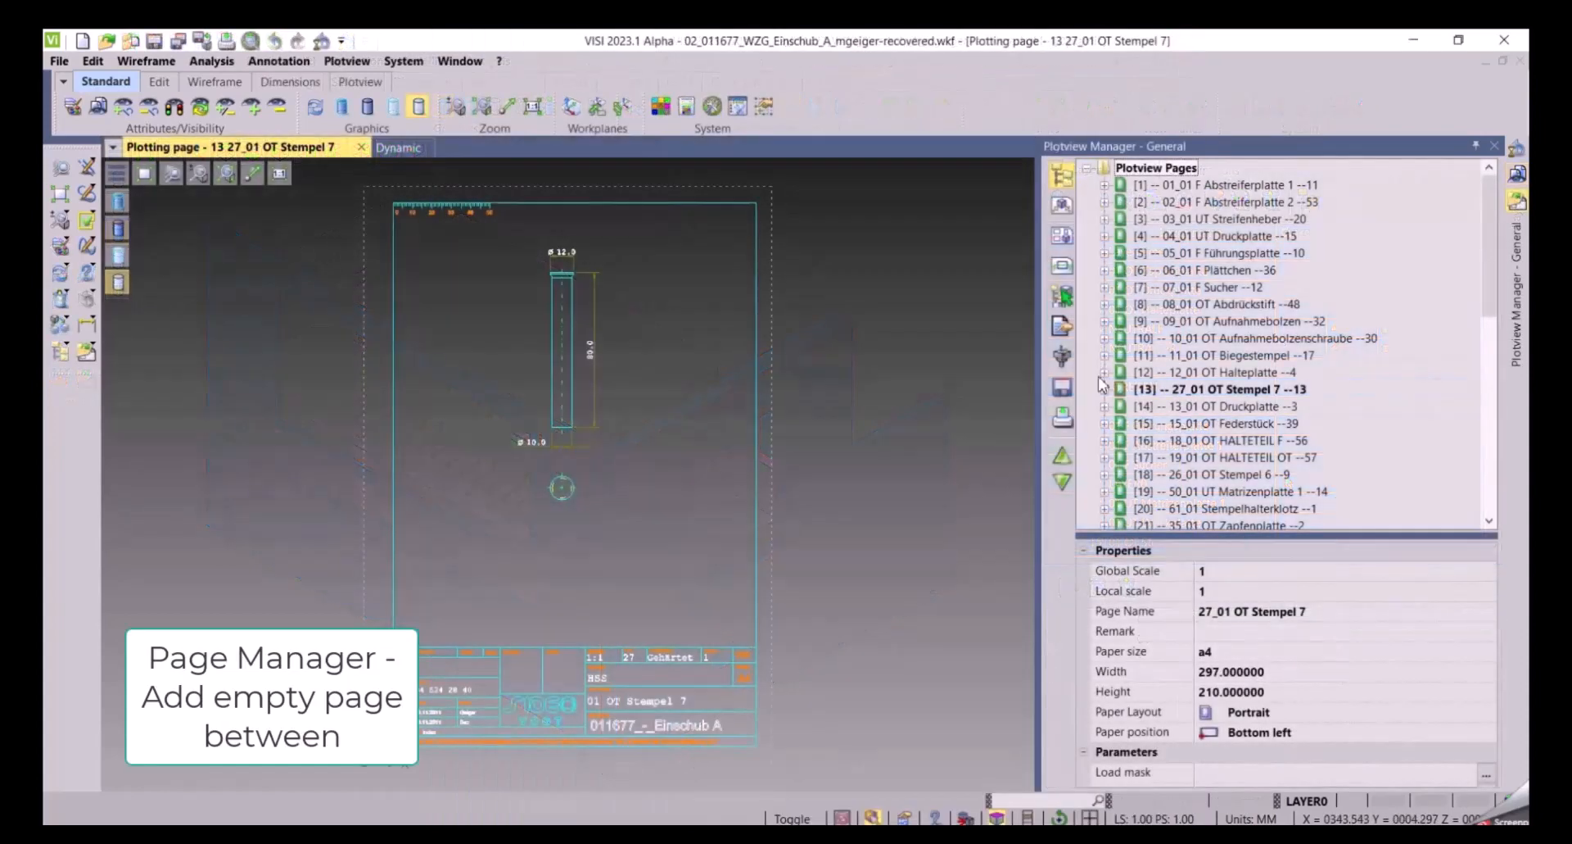
# Add an empty page after the 04_01 UT Druckplatte page
pyautogui.doubleClick(1173, 239)
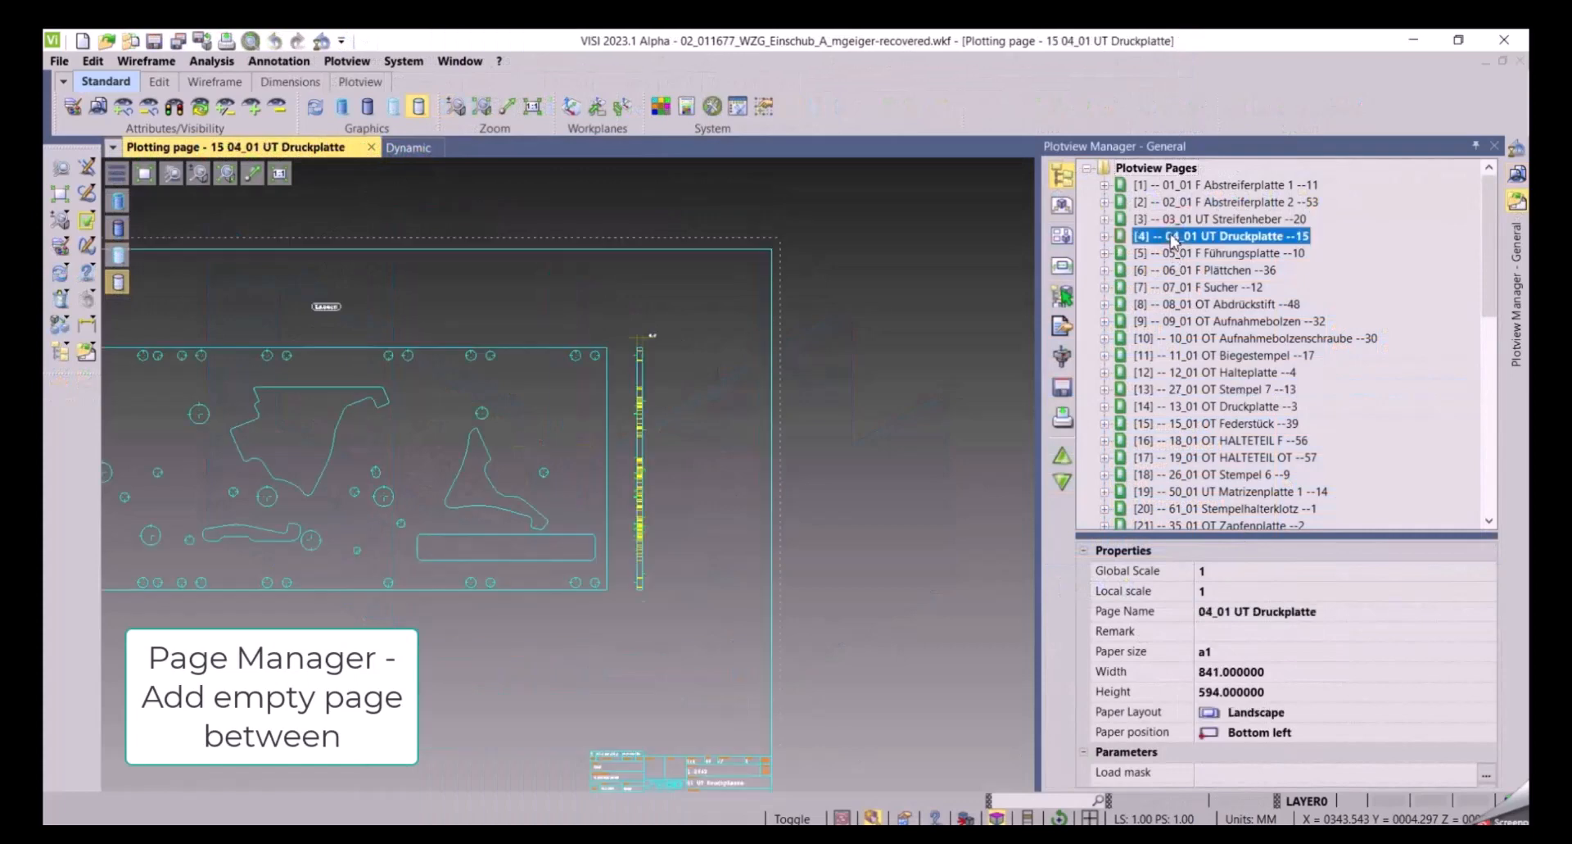
pyautogui.rightClick(1173, 238)
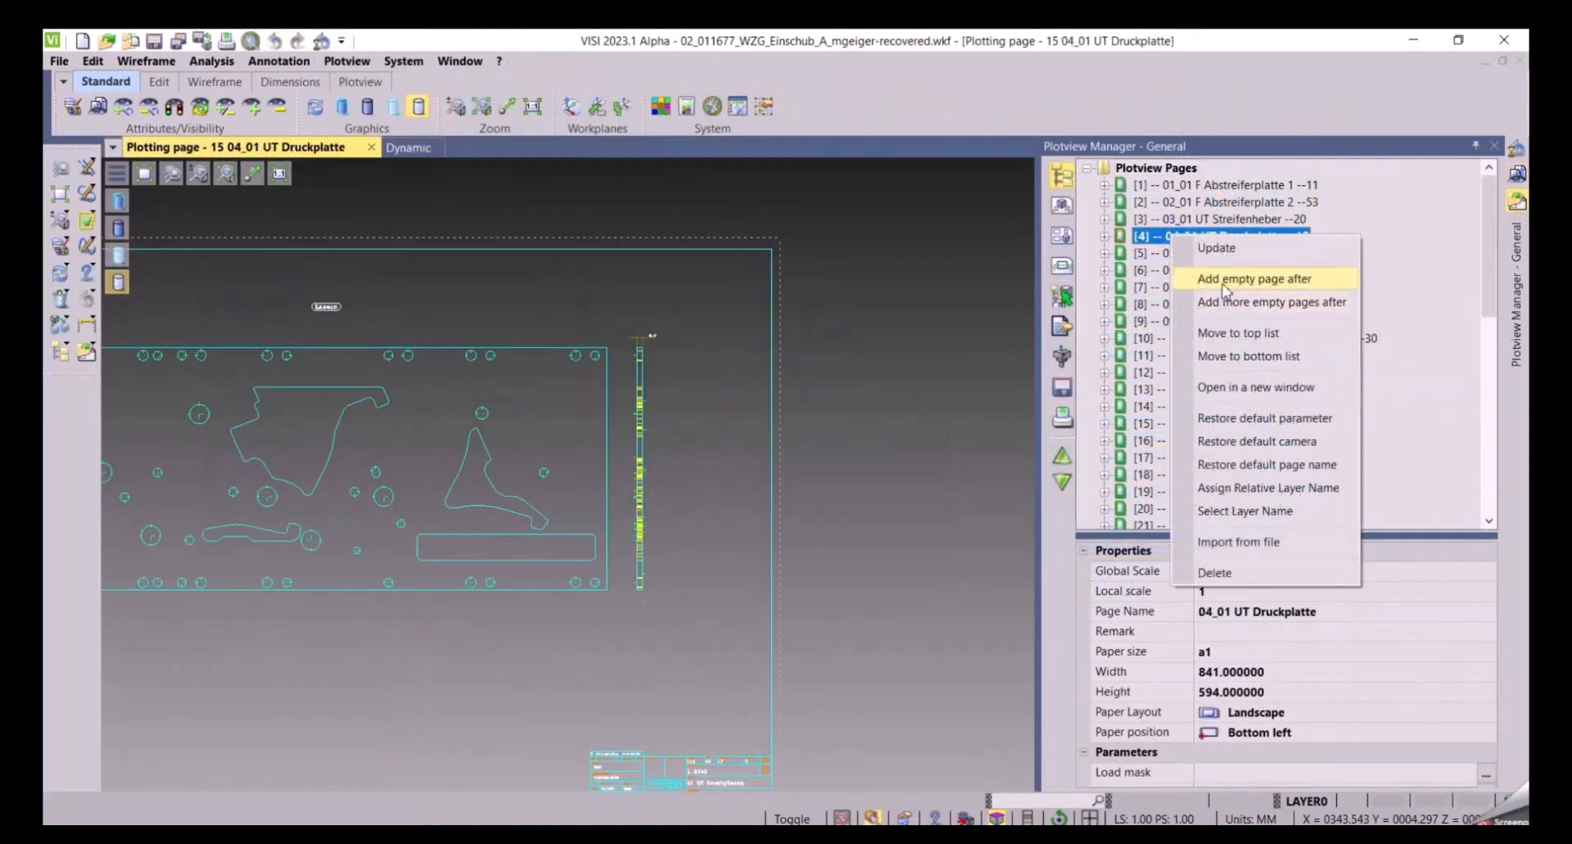
pyautogui.click(1250, 287)
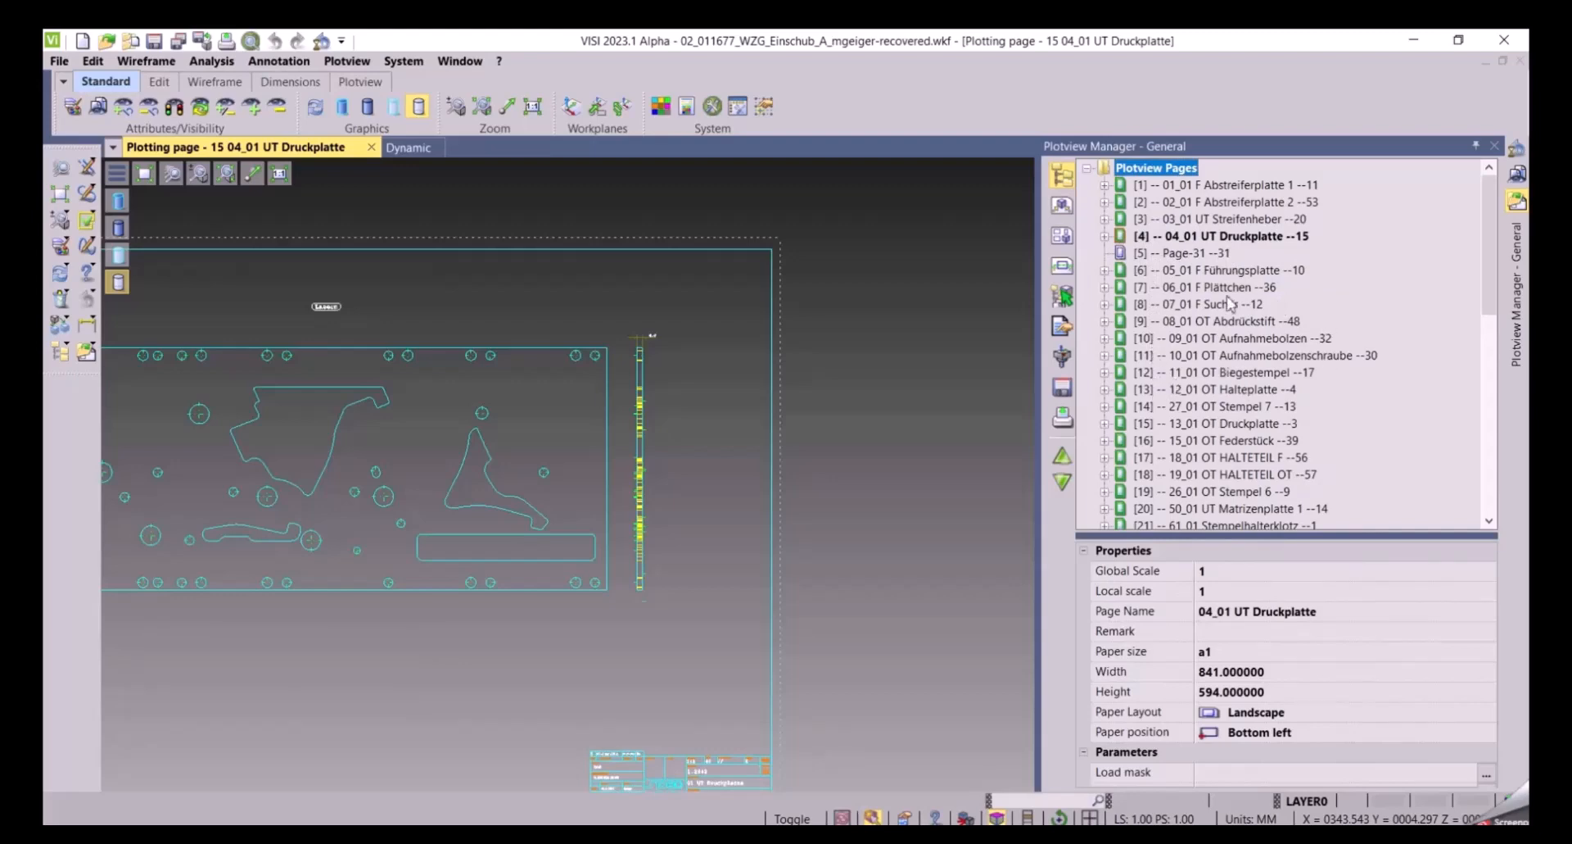
# Add 5 empty pages after the 06_01 F Plättchen page
pyautogui.doubleClick(1158, 288)
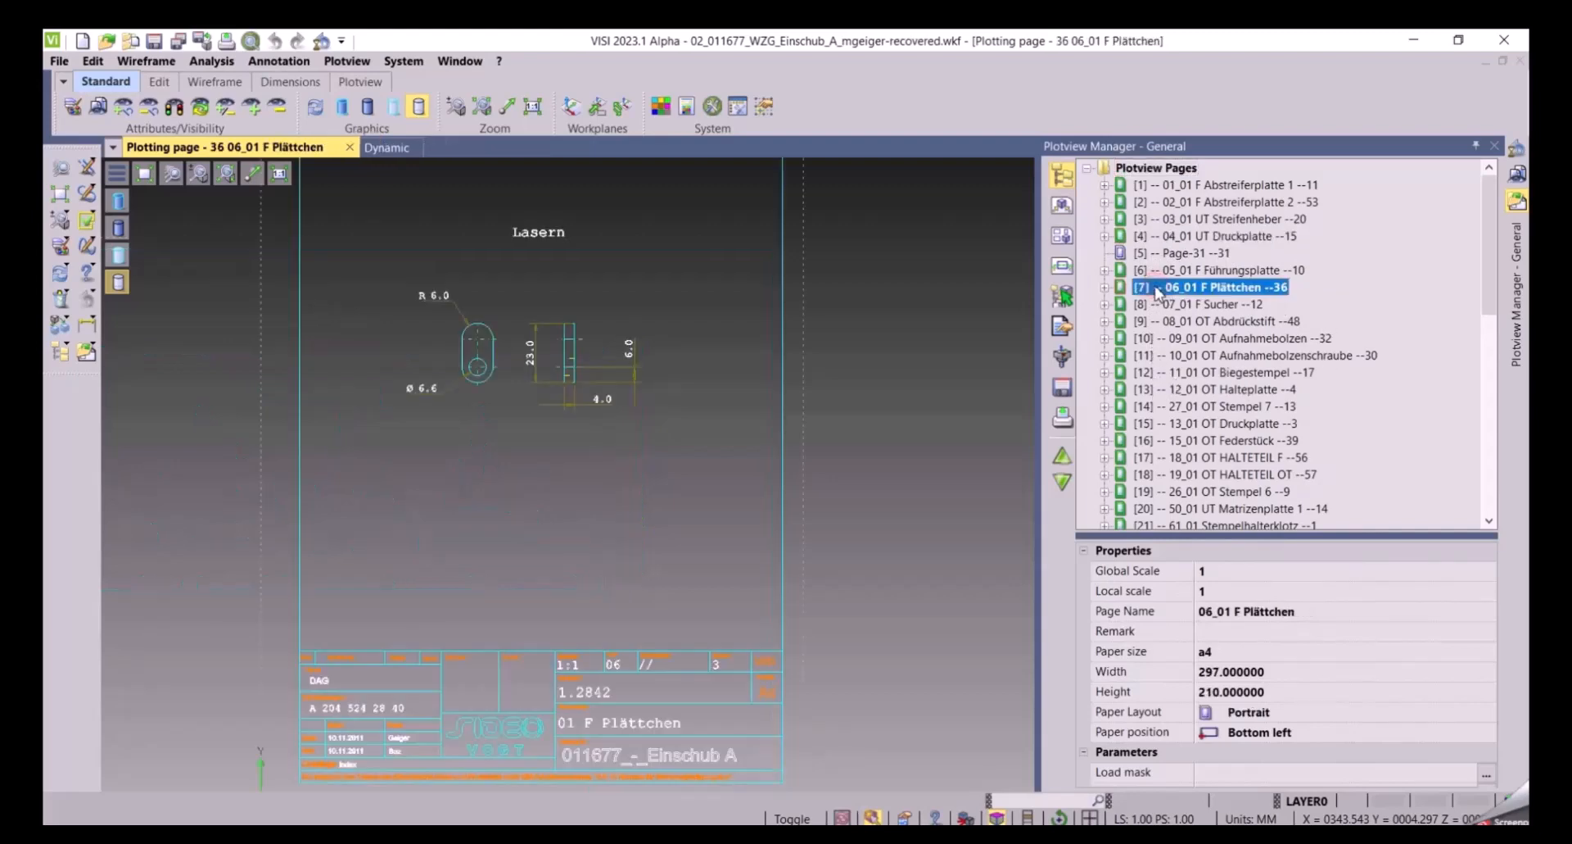
pyautogui.rightClick(1158, 290)
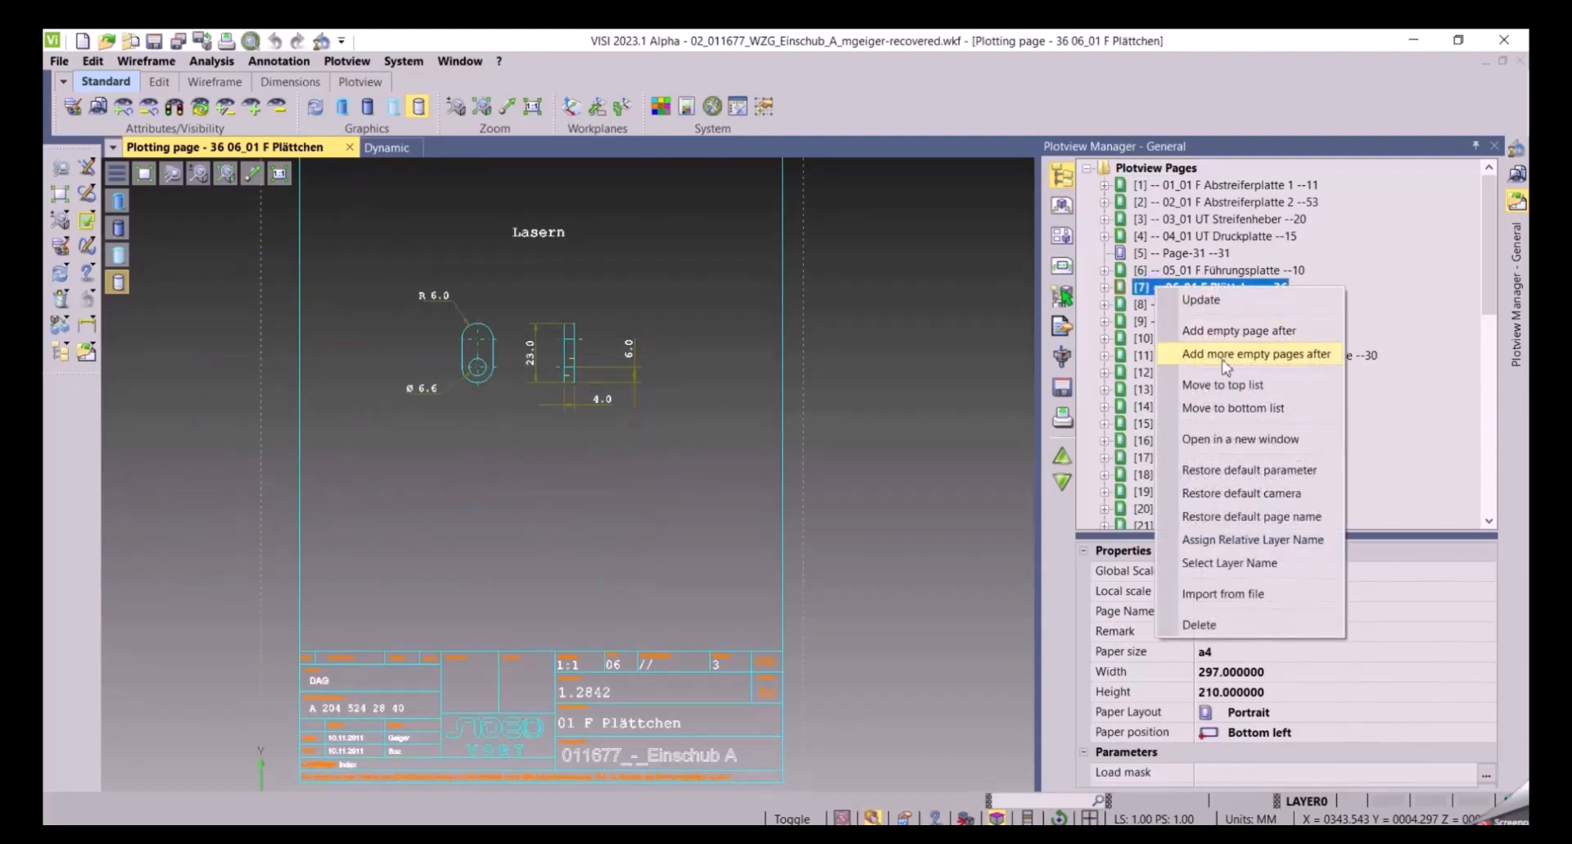
pyautogui.click(1246, 357)
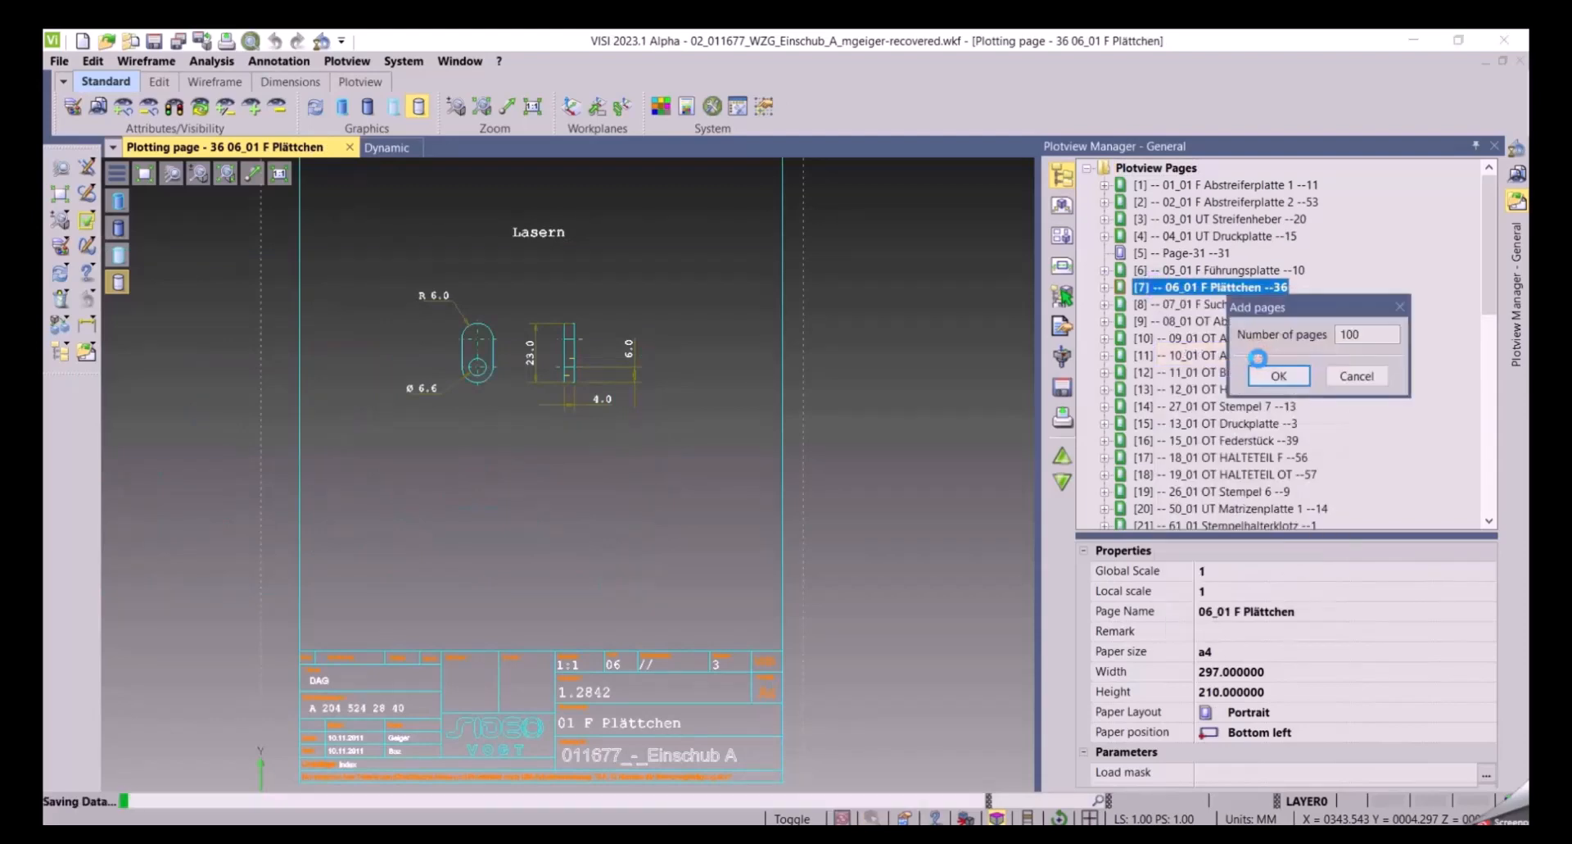
pyautogui.write('5')
pyautogui.click(1279, 376)
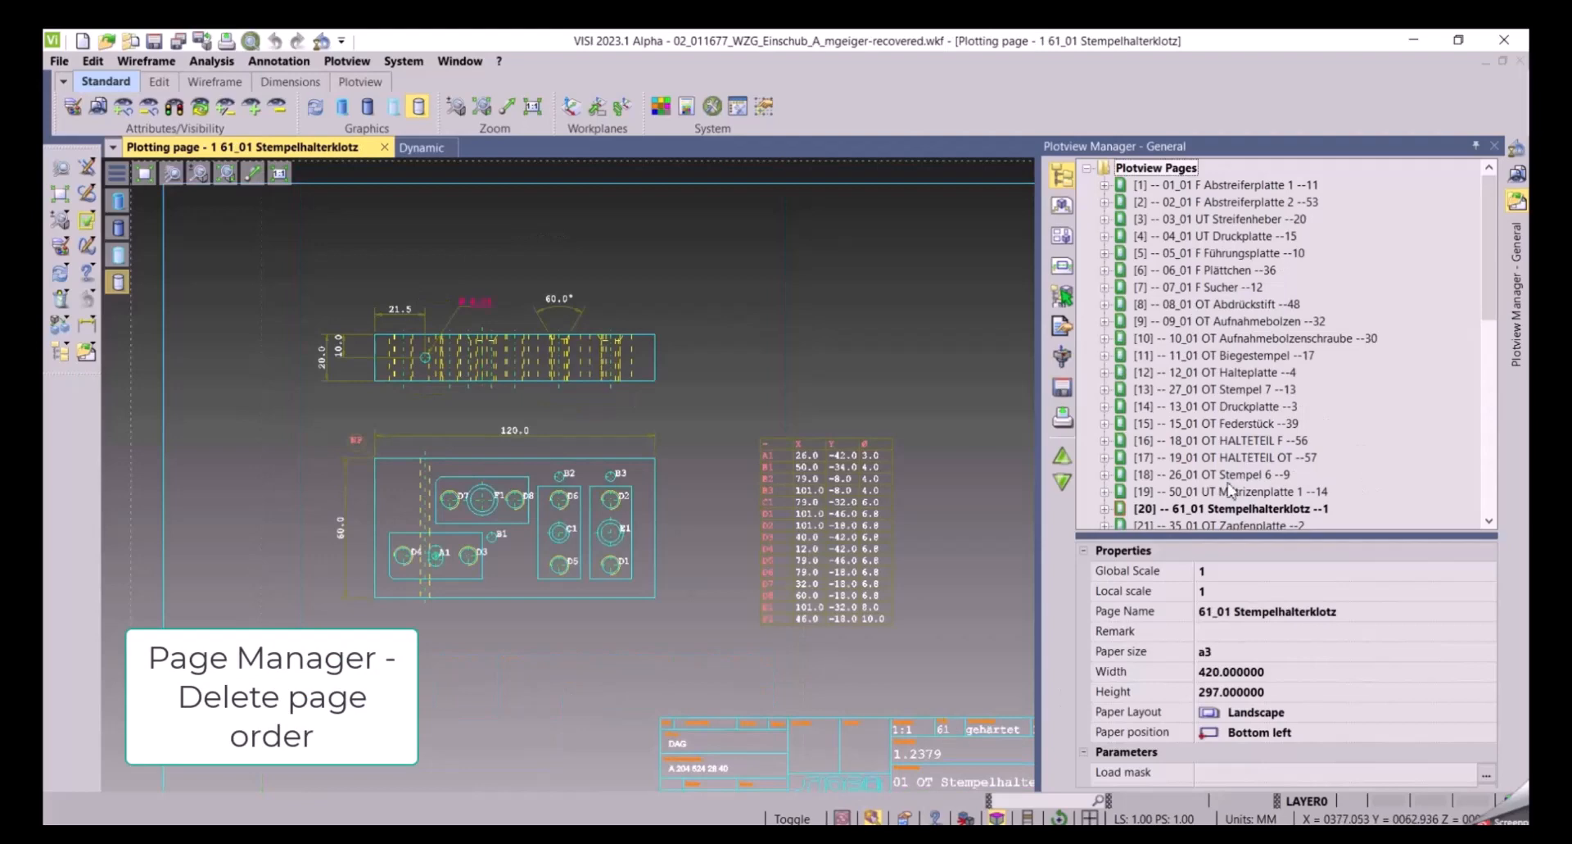
# Change the page name format to [$(UserIndex)] -- $(PageName), removing the page index suffix
pyautogui.rightClick(1156, 167)
pyautogui.click(1245, 312)
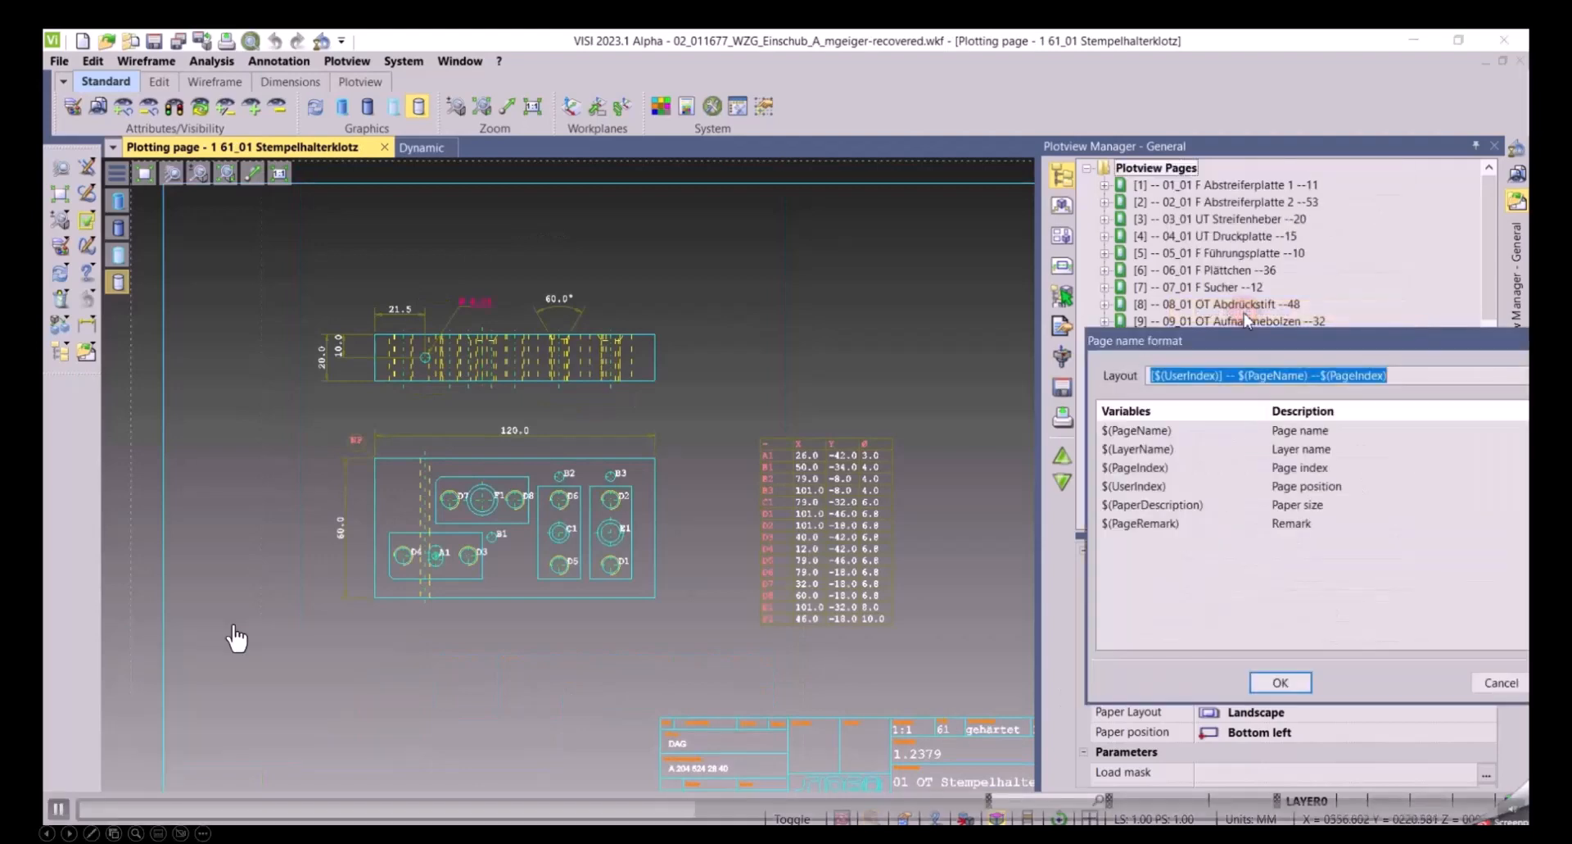
pyautogui.click(1403, 377)
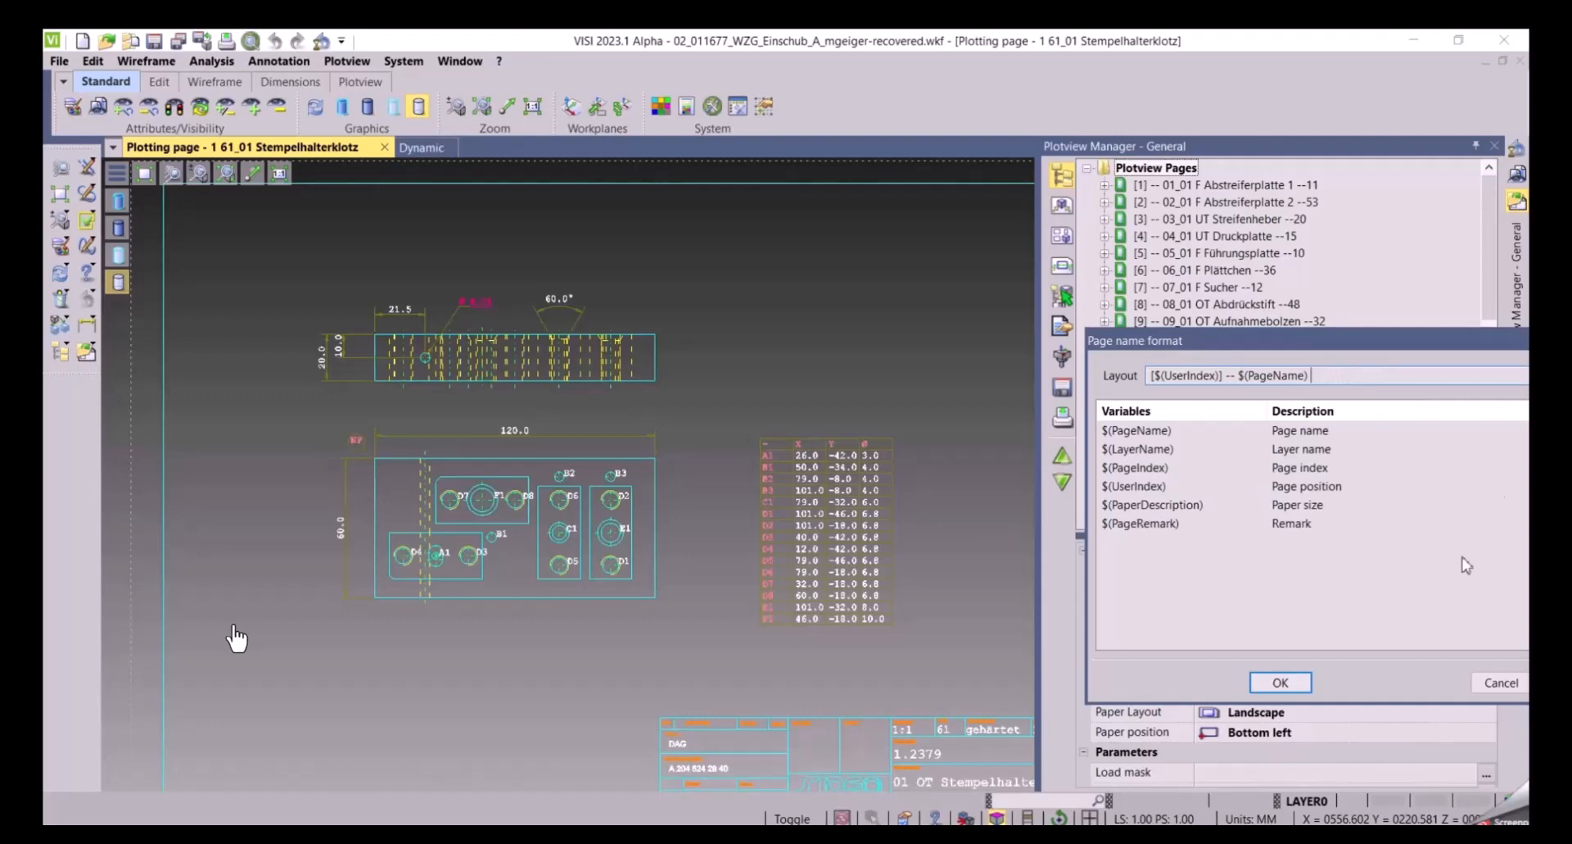
pyautogui.click(1279, 682)
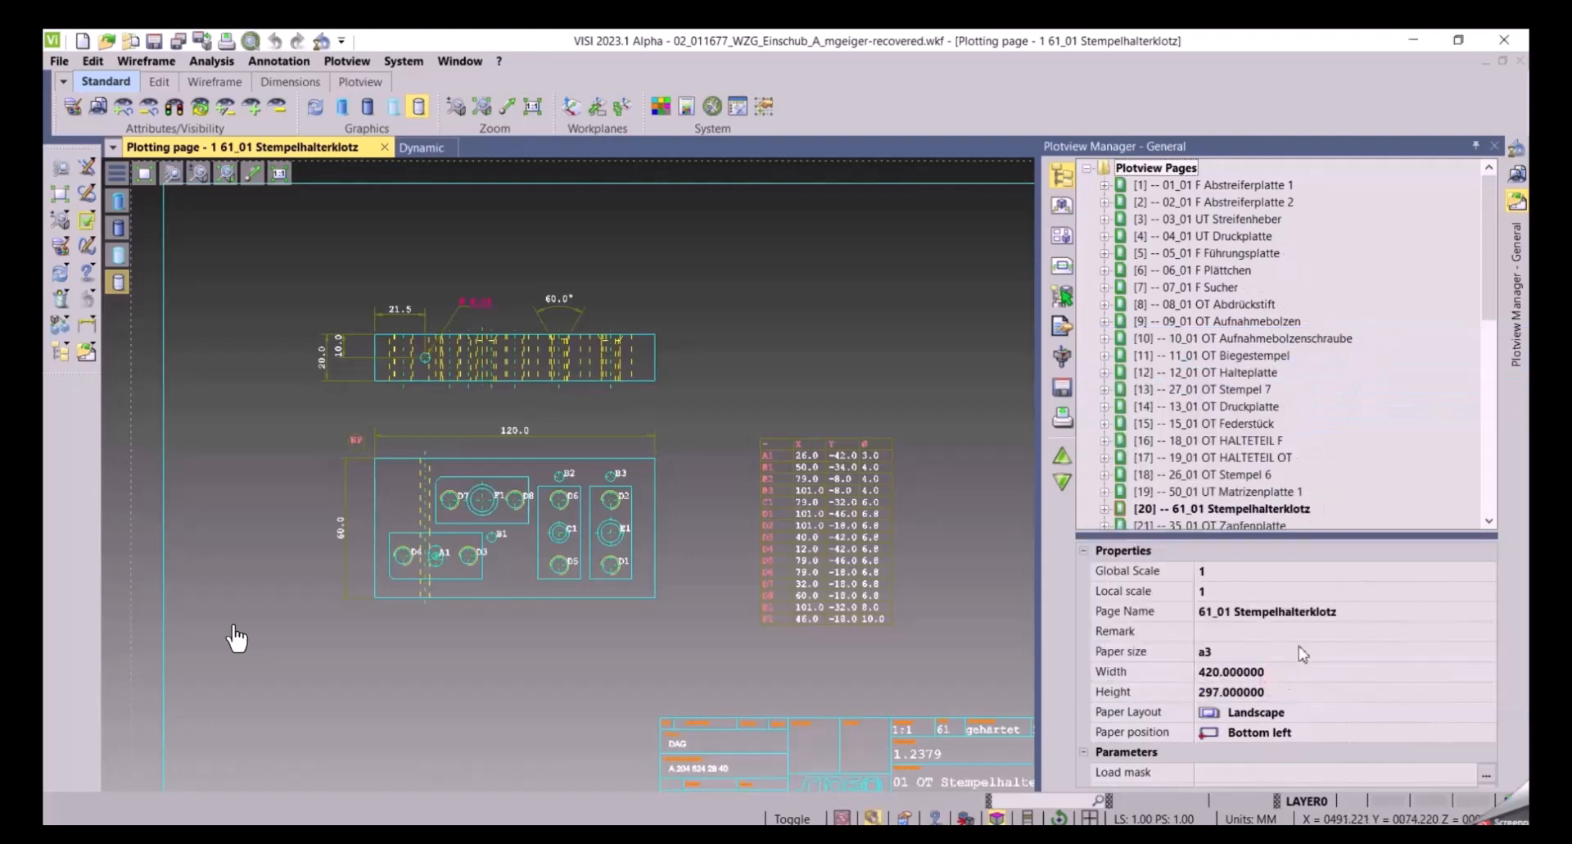
# Order all plotview pages by page index in ascending mode
pyautogui.rightClick(1131, 170)
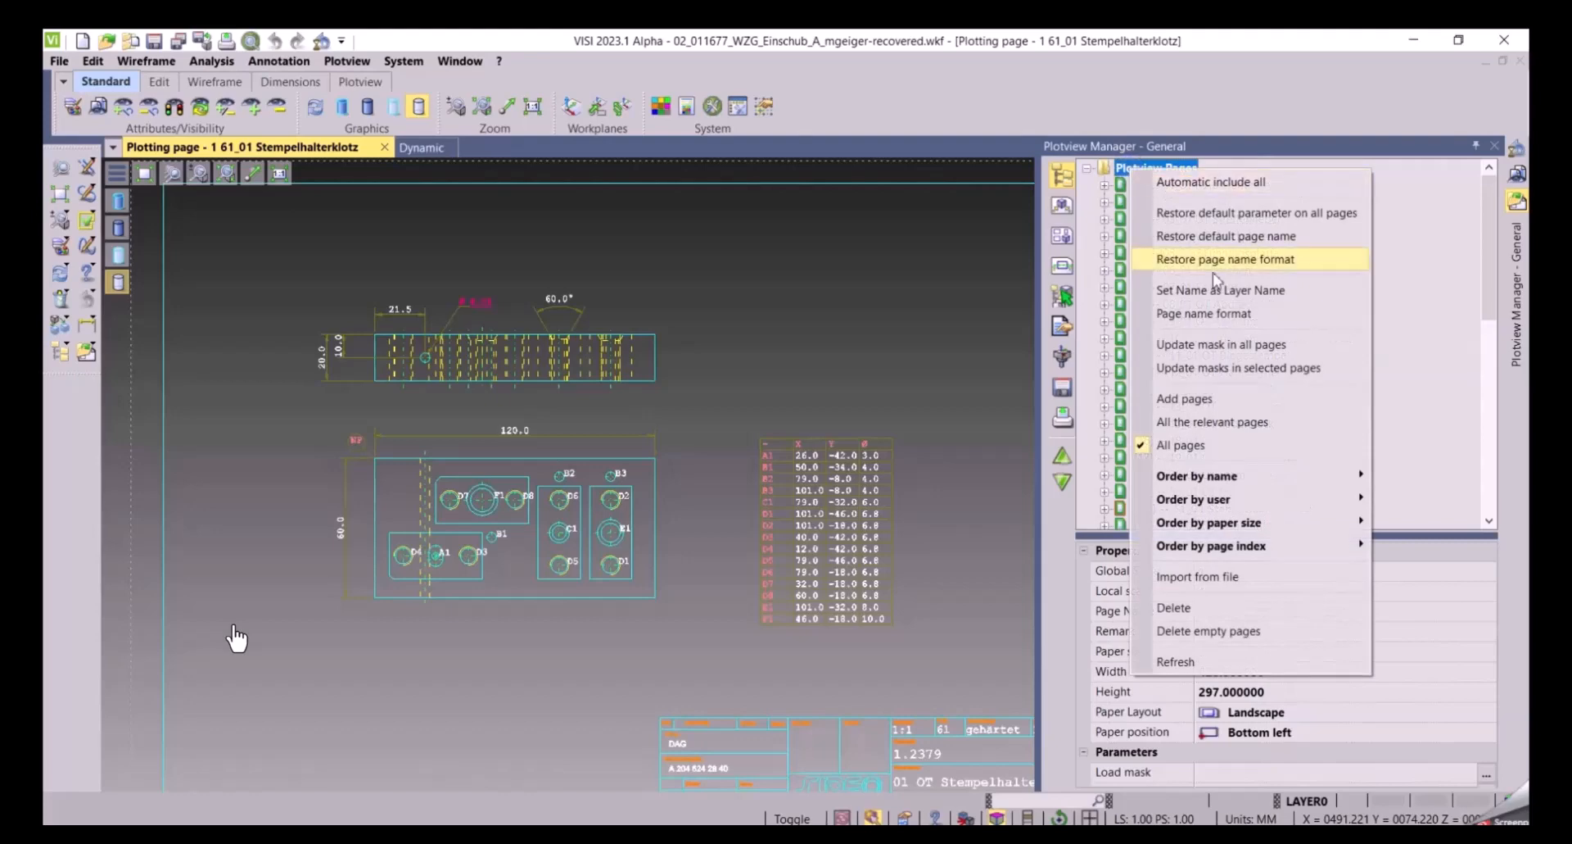
pyautogui.moveTo(1220, 503)
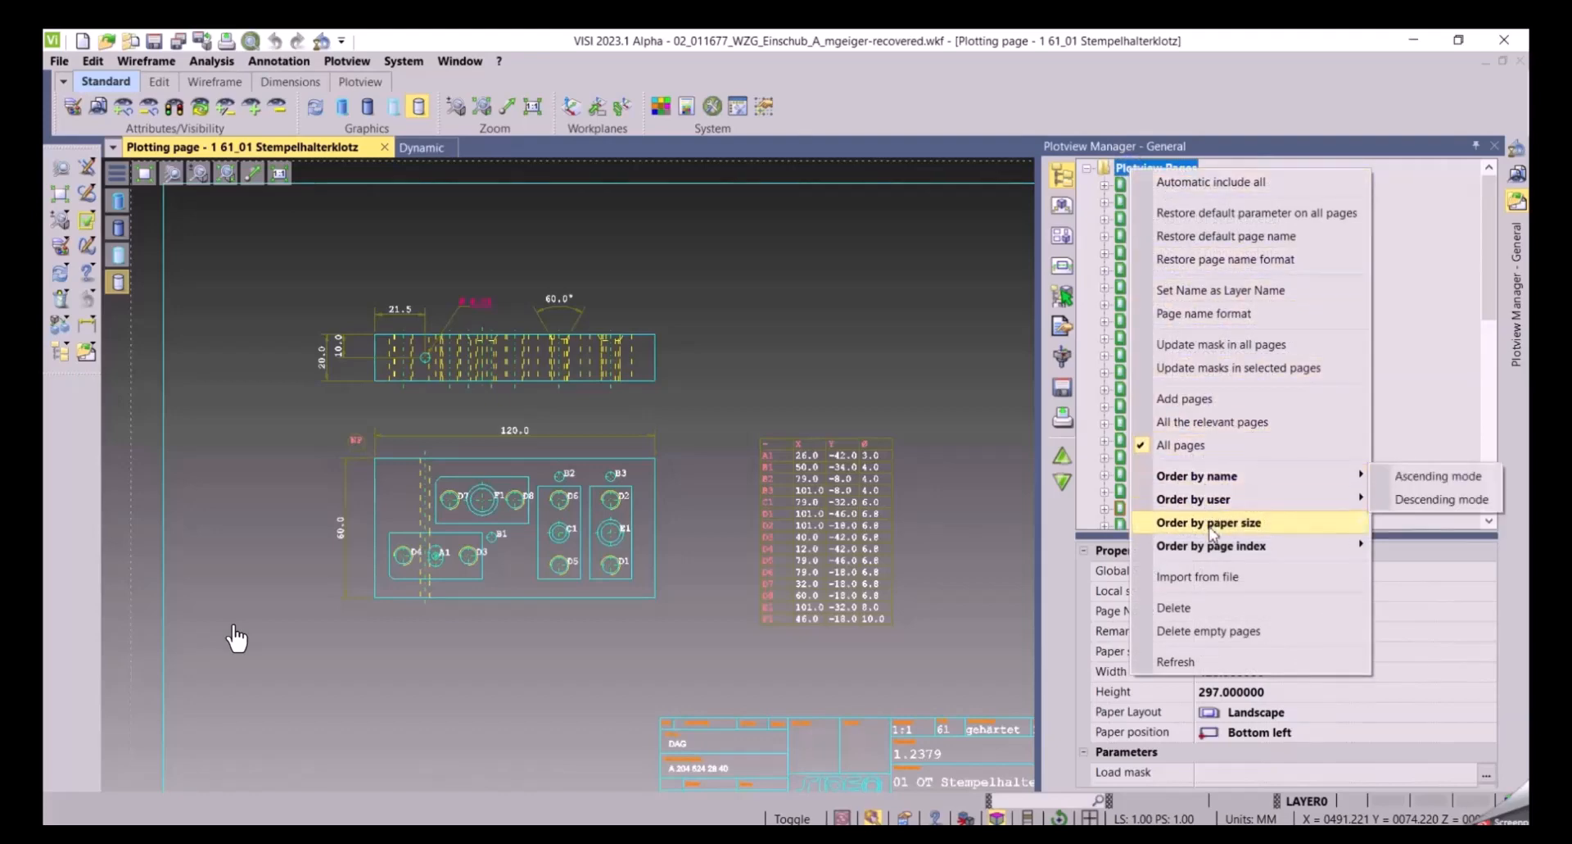
pyautogui.moveTo(1292, 557)
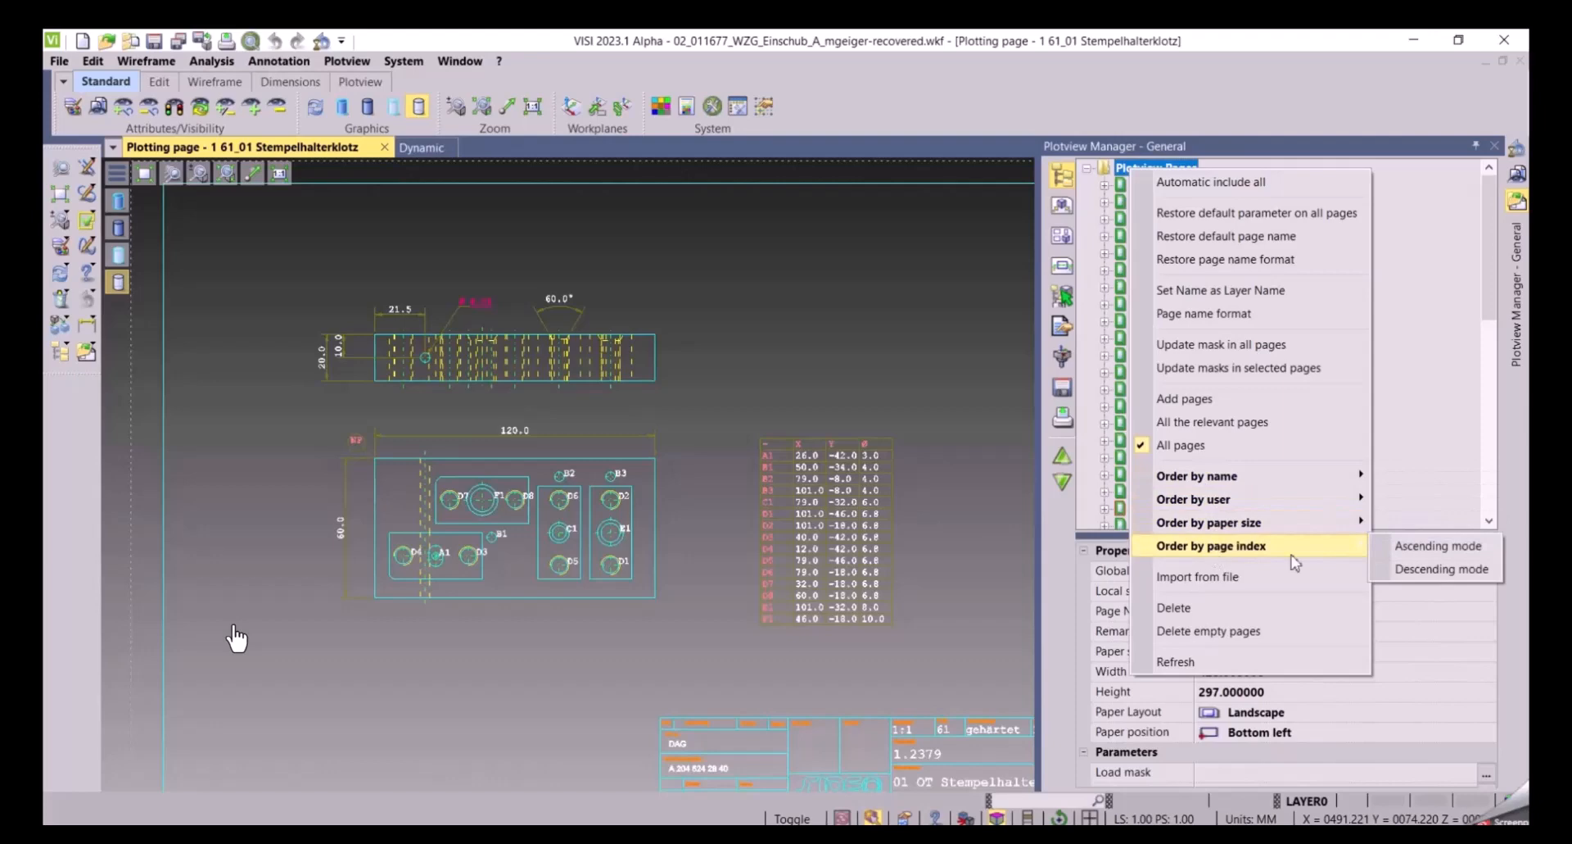
pyautogui.click(1433, 549)
# Delete the selected pages from the plotview page list
pyautogui.rightClick(1148, 181)
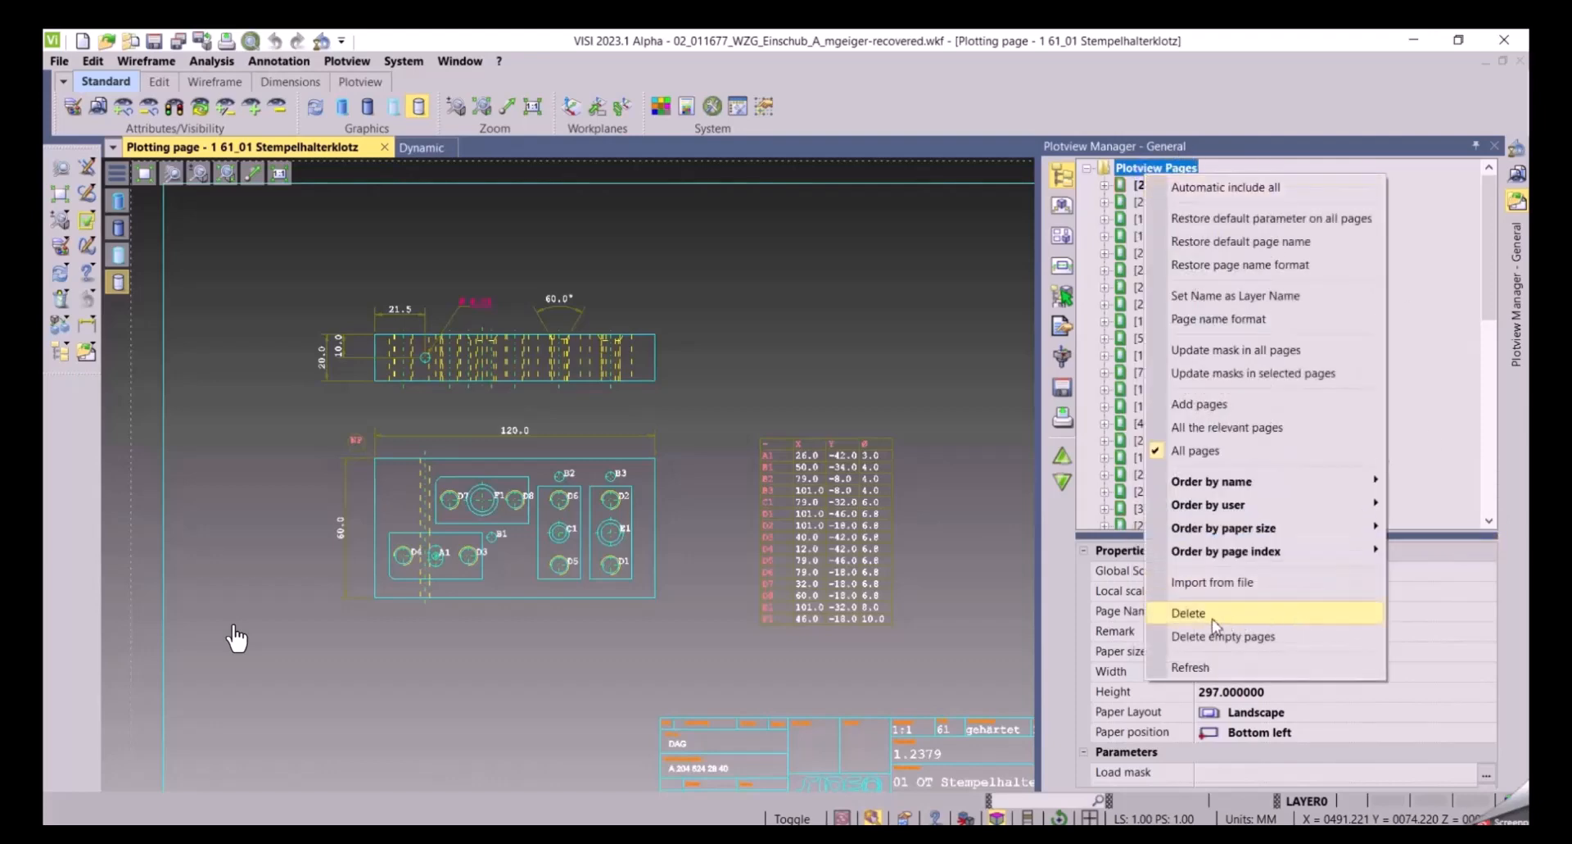
pyautogui.click(1213, 620)
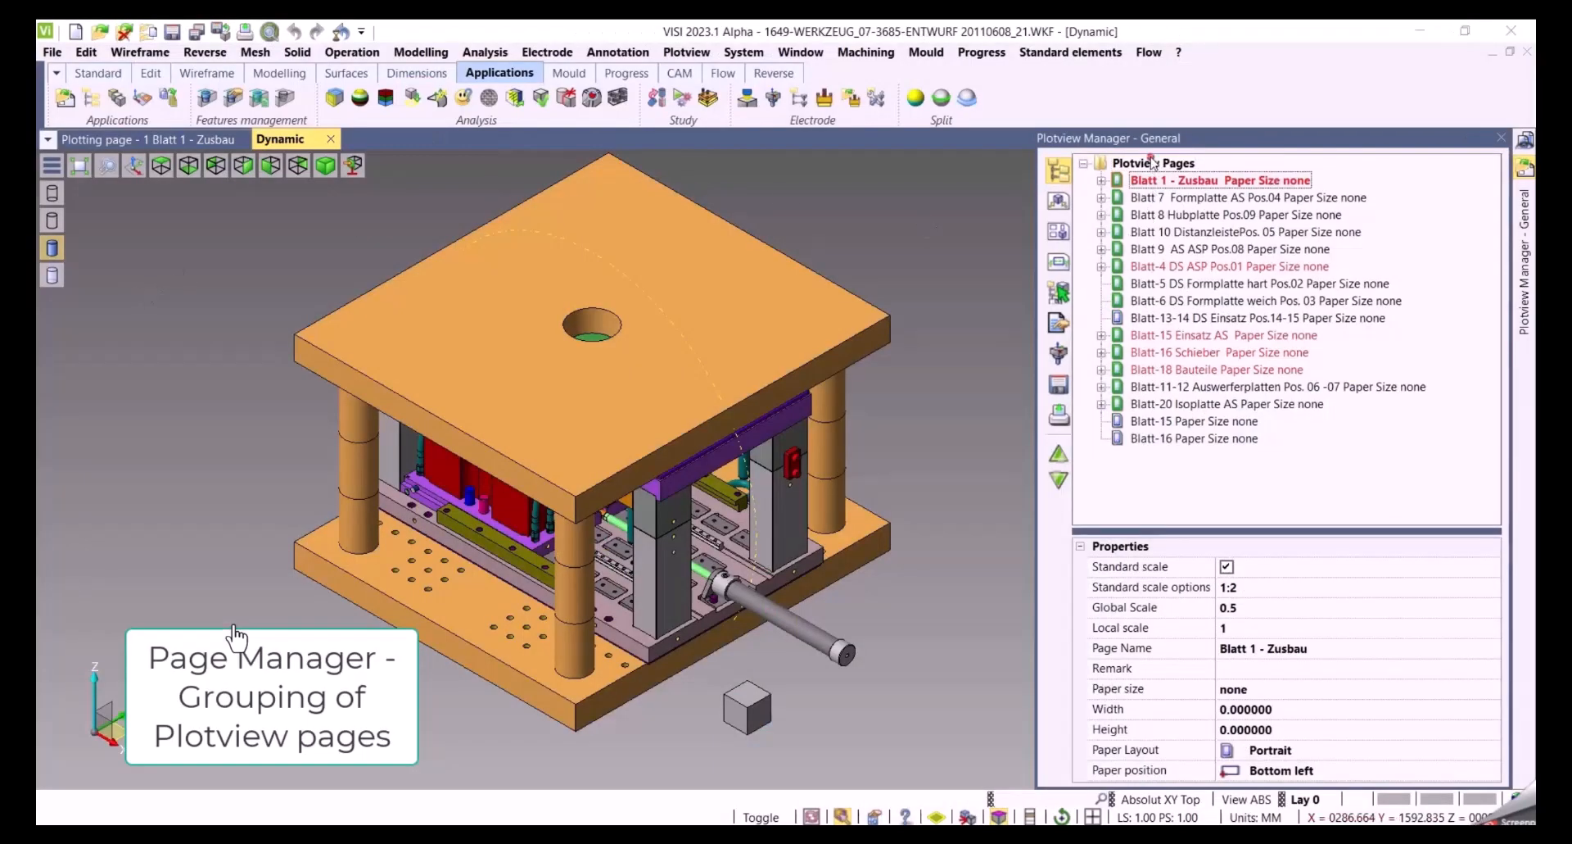
# Add a plotview page group named AS
pyautogui.click(1153, 163)
pyautogui.rightClick(1153, 163)
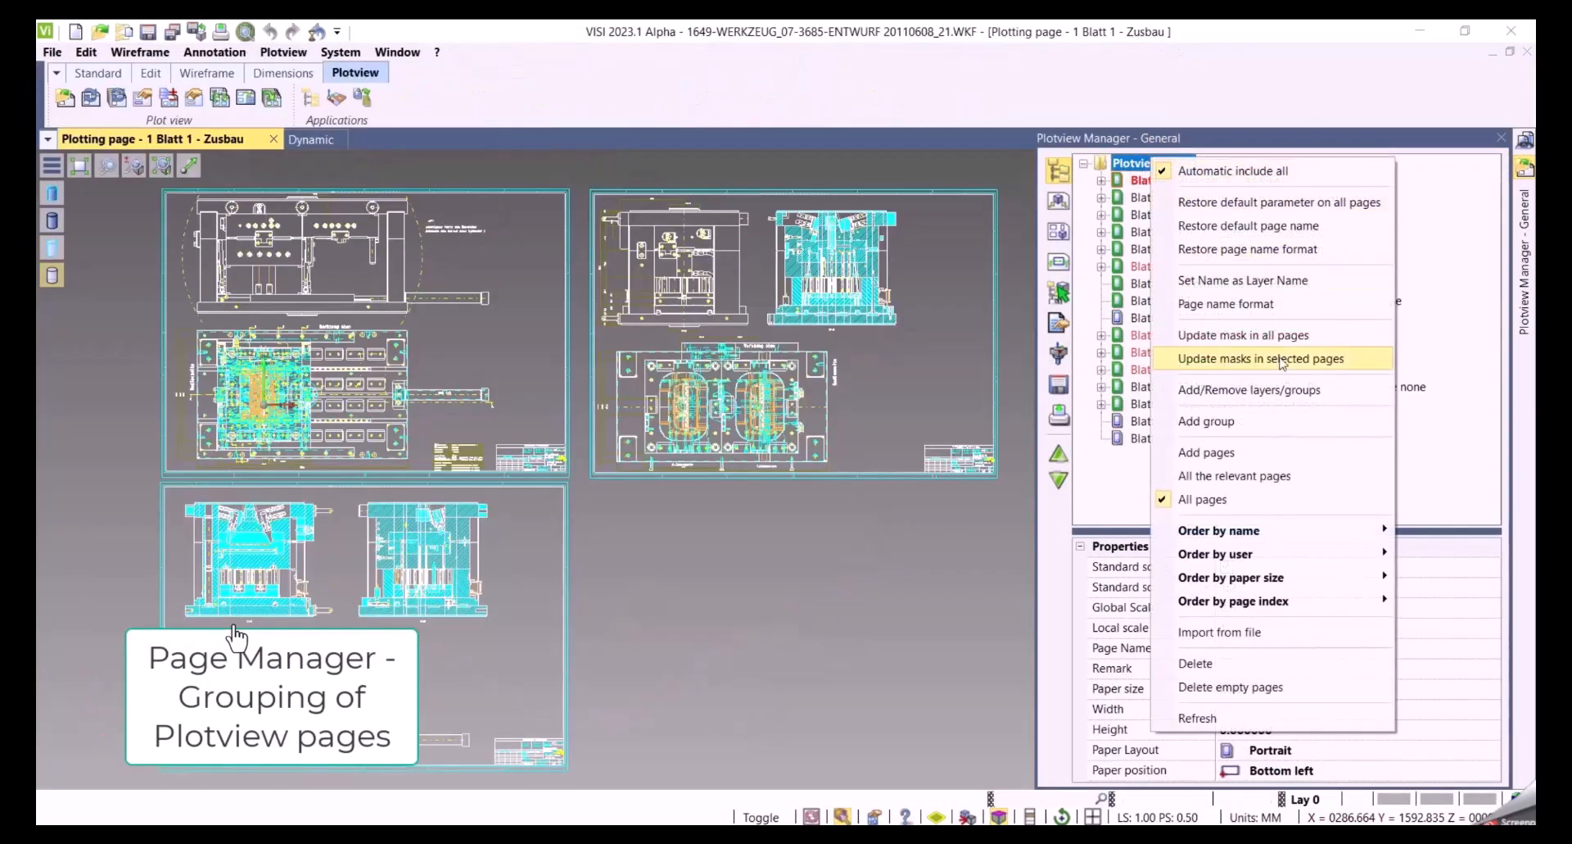
pyautogui.click(1213, 422)
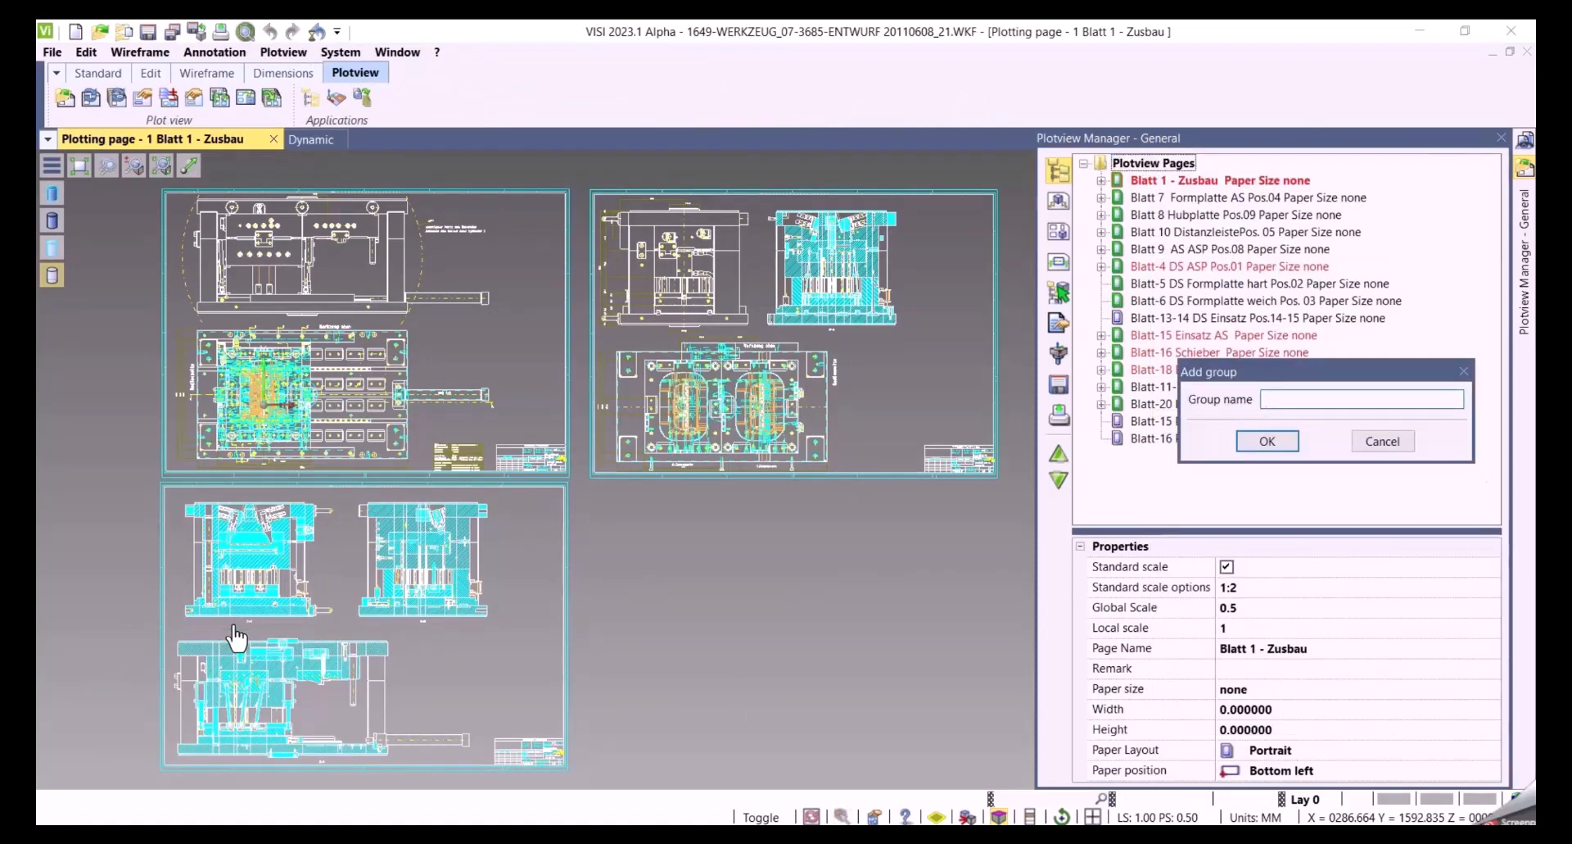
pyautogui.click(1265, 445)
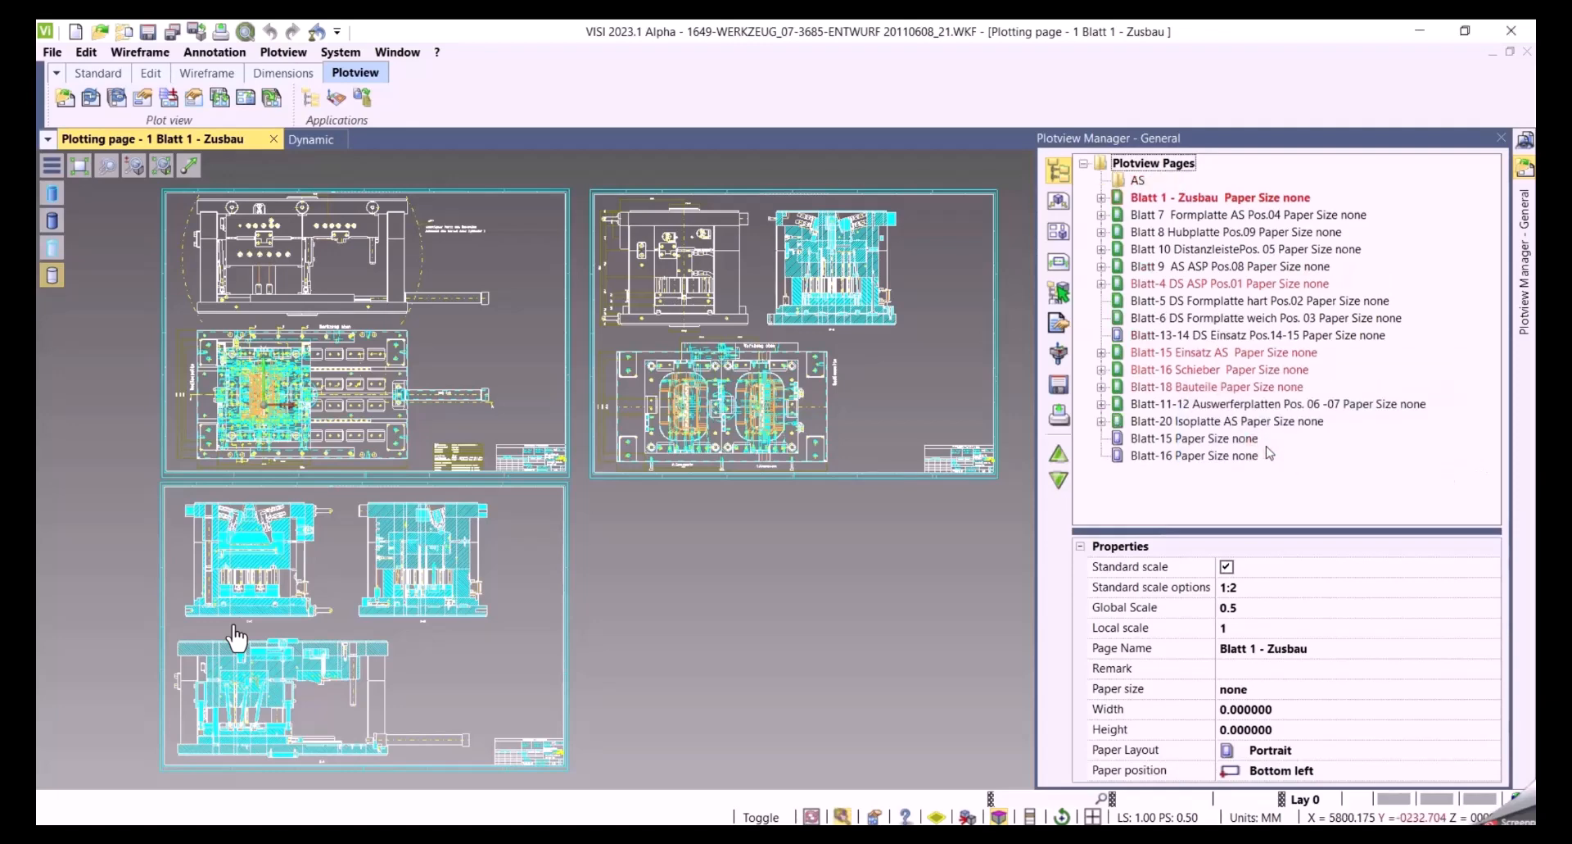
# Add a second plotview page group named DS
pyautogui.rightClick(1178, 166)
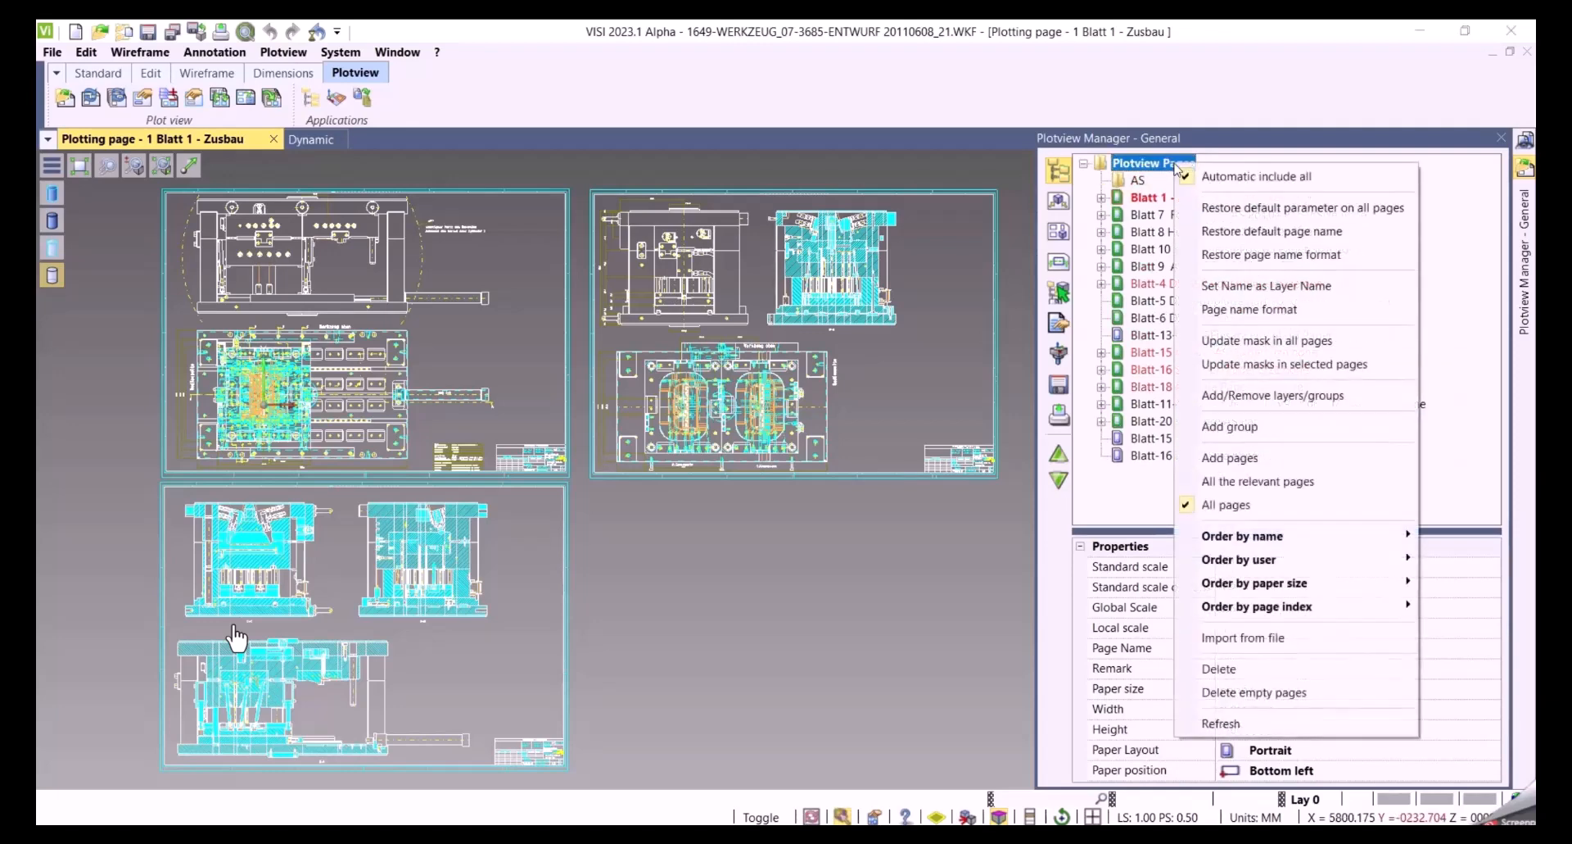
pyautogui.click(1230, 426)
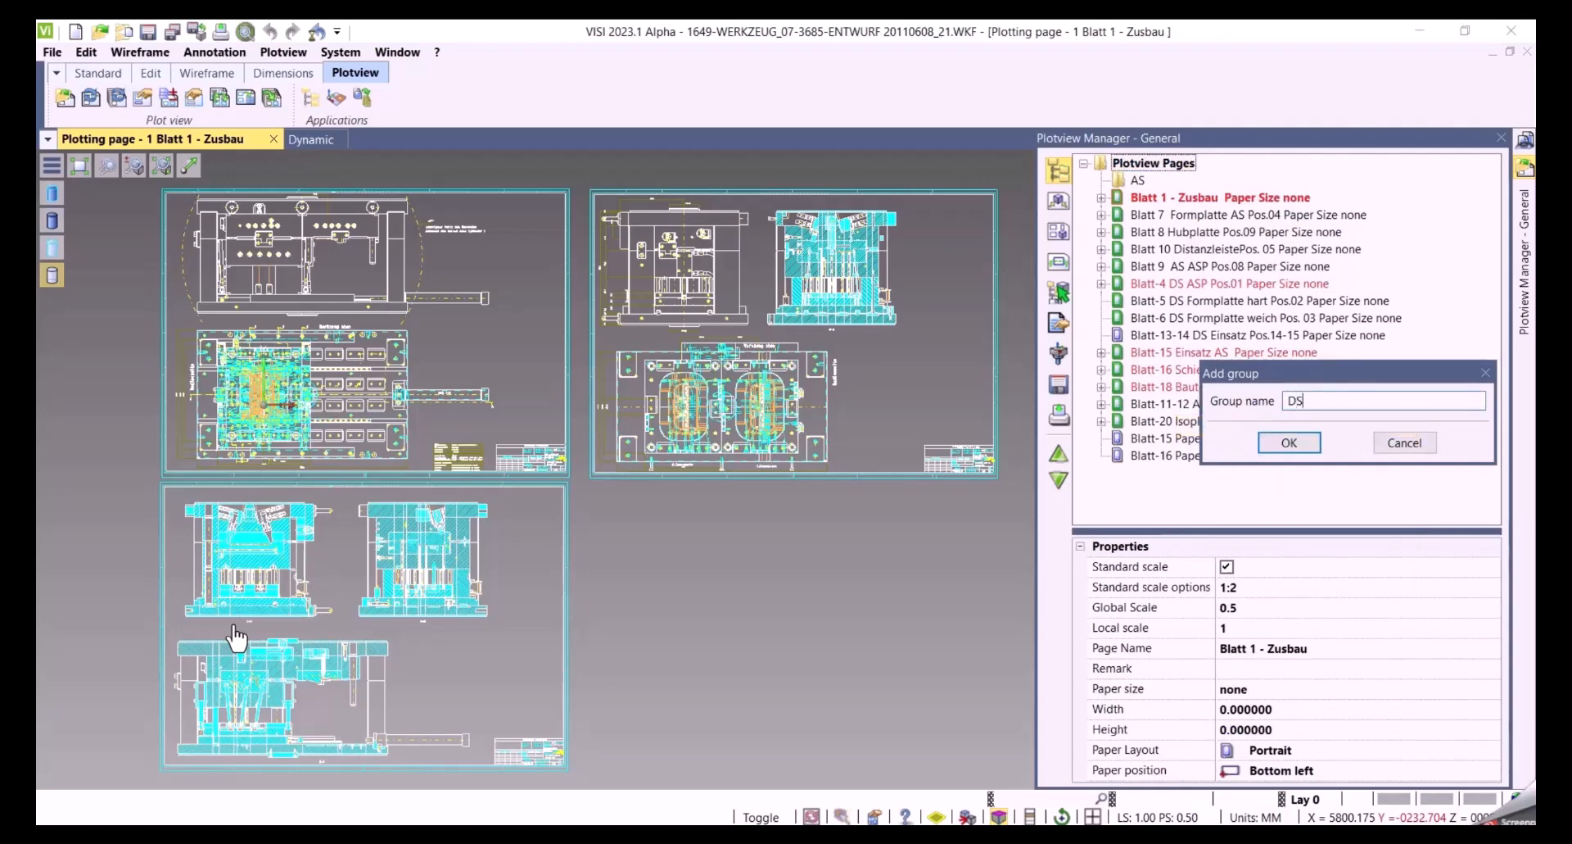
pyautogui.click(1286, 447)
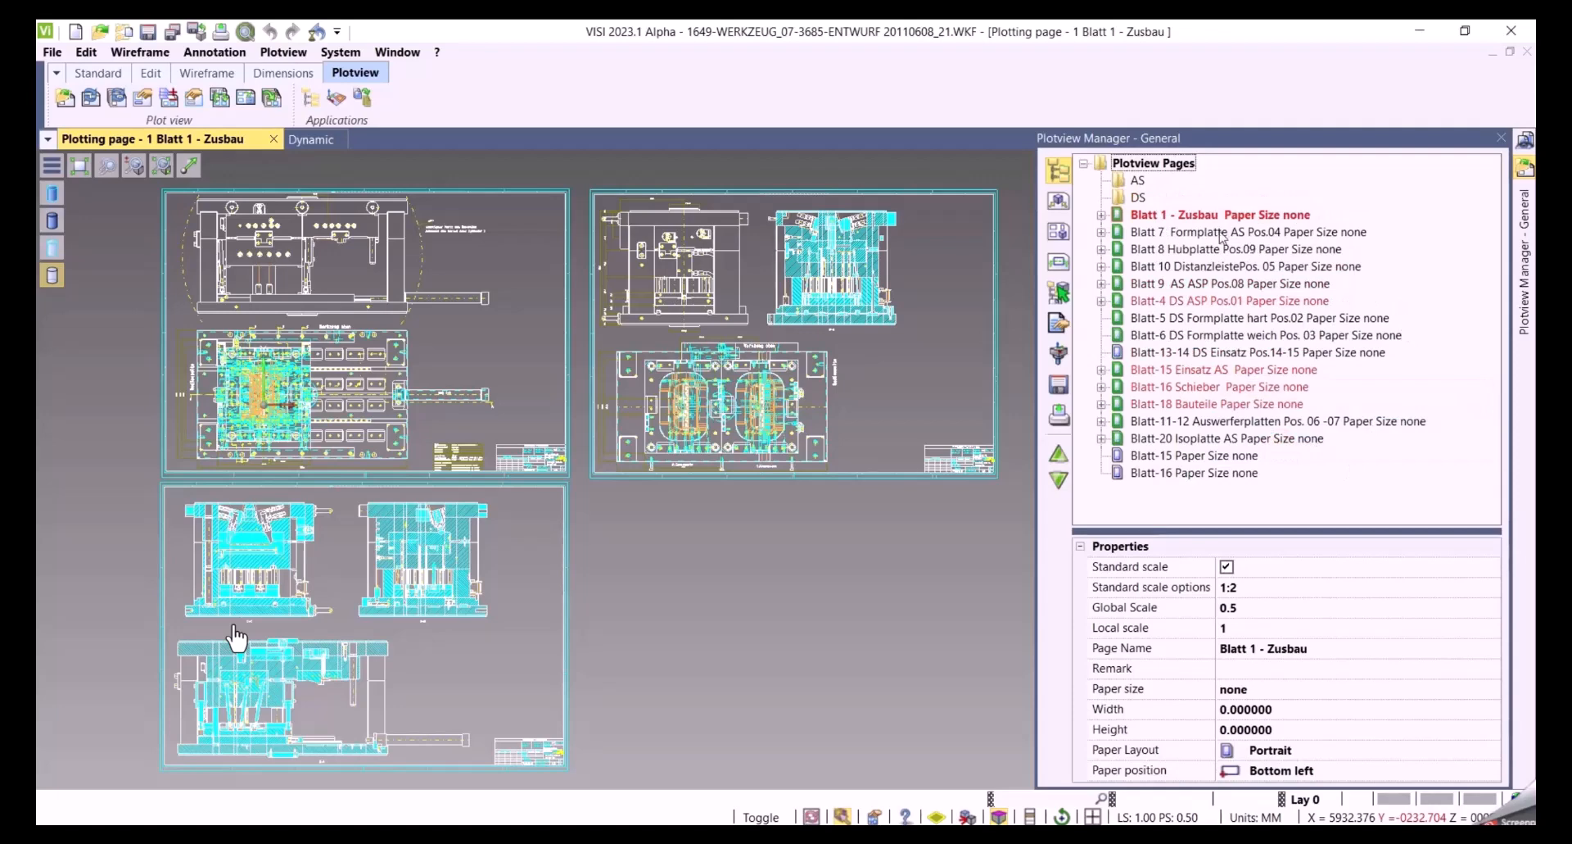
# Move the Blatt 7, Blatt 9 and Blatt-20 Isoplatte AS pages into the AS group
pyautogui.doubleClick(1220, 232)
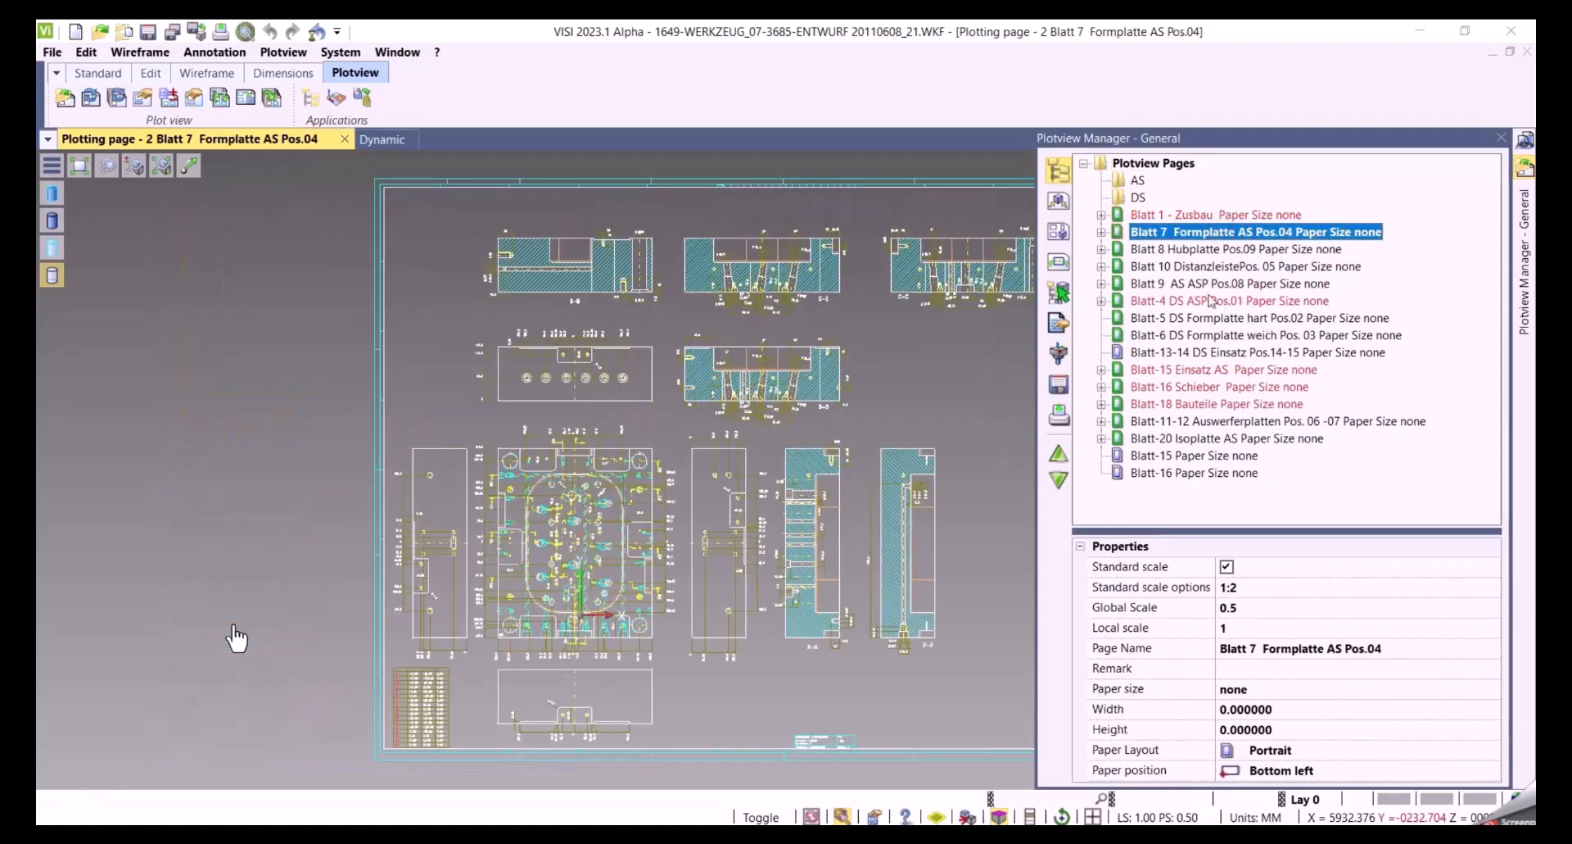
pyautogui.doubleClick(1180, 284)
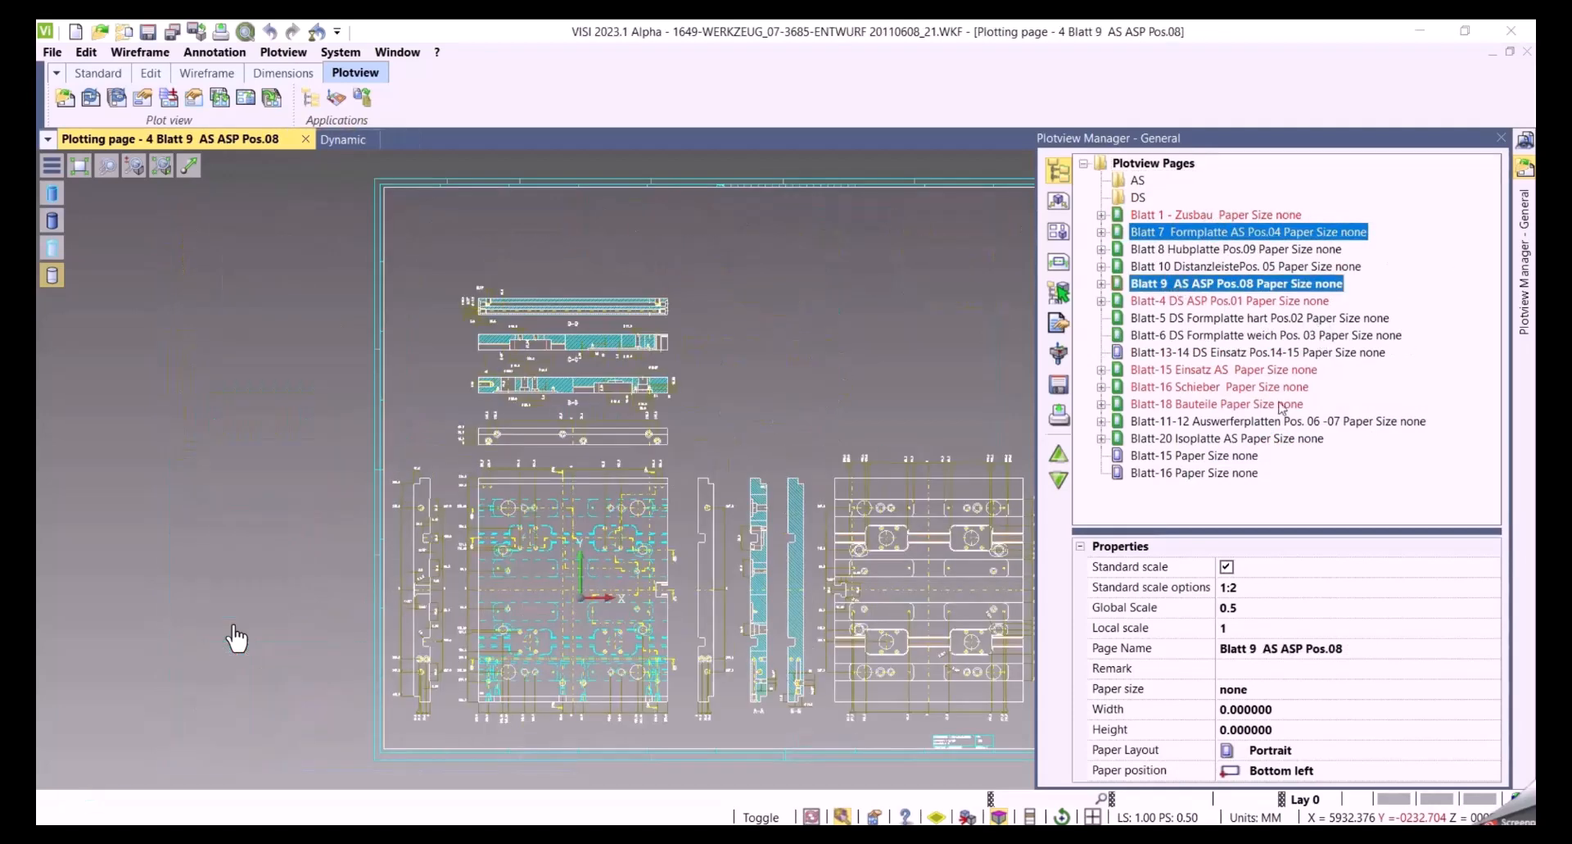
pyautogui.doubleClick(1287, 440)
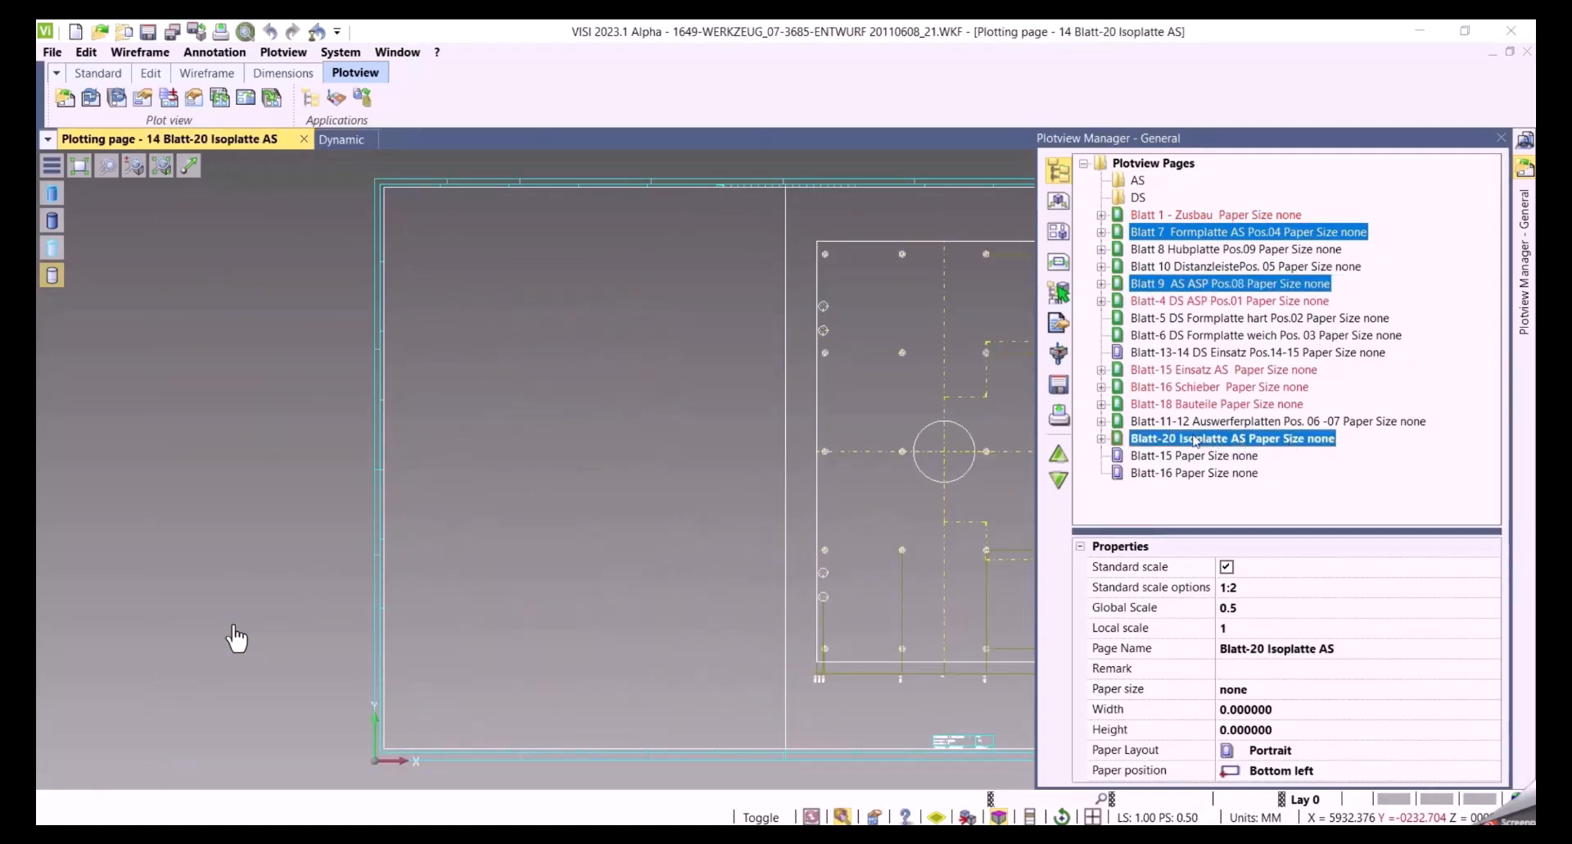
pyautogui.moveTo(1185, 443); pyautogui.dragTo(1139, 186)
pyautogui.click(1106, 182)
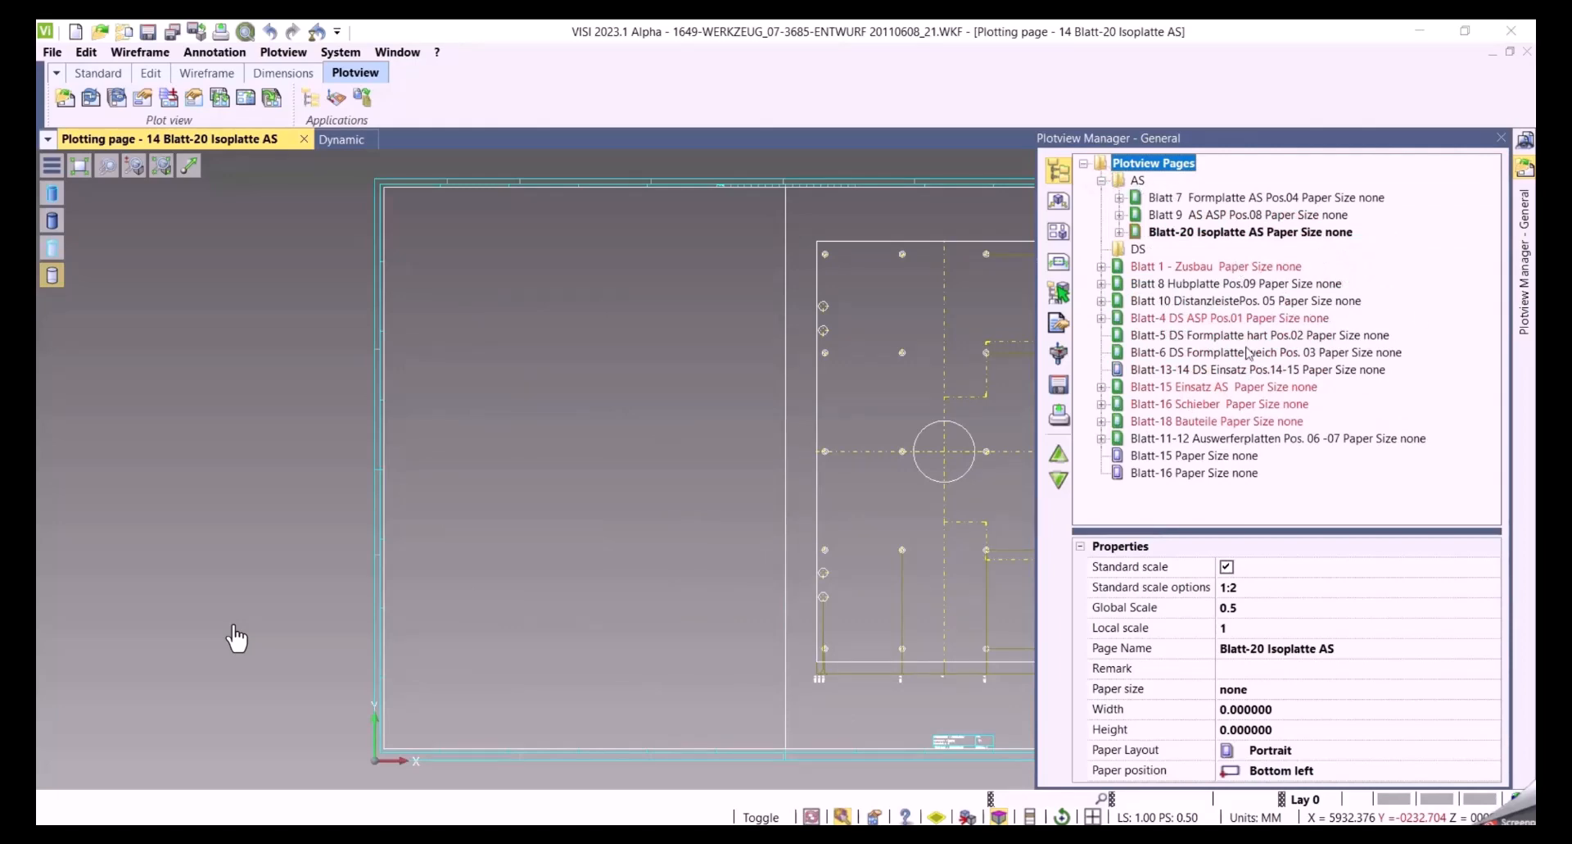
# Move the Blatt-4, Blatt-5, Blatt-6 and Blatt-13-14 DS pages into the DS group
pyautogui.click(1193, 324)
pyautogui.keyDown('shift'); pyautogui.click(1189, 336); pyautogui.keyUp('shift')
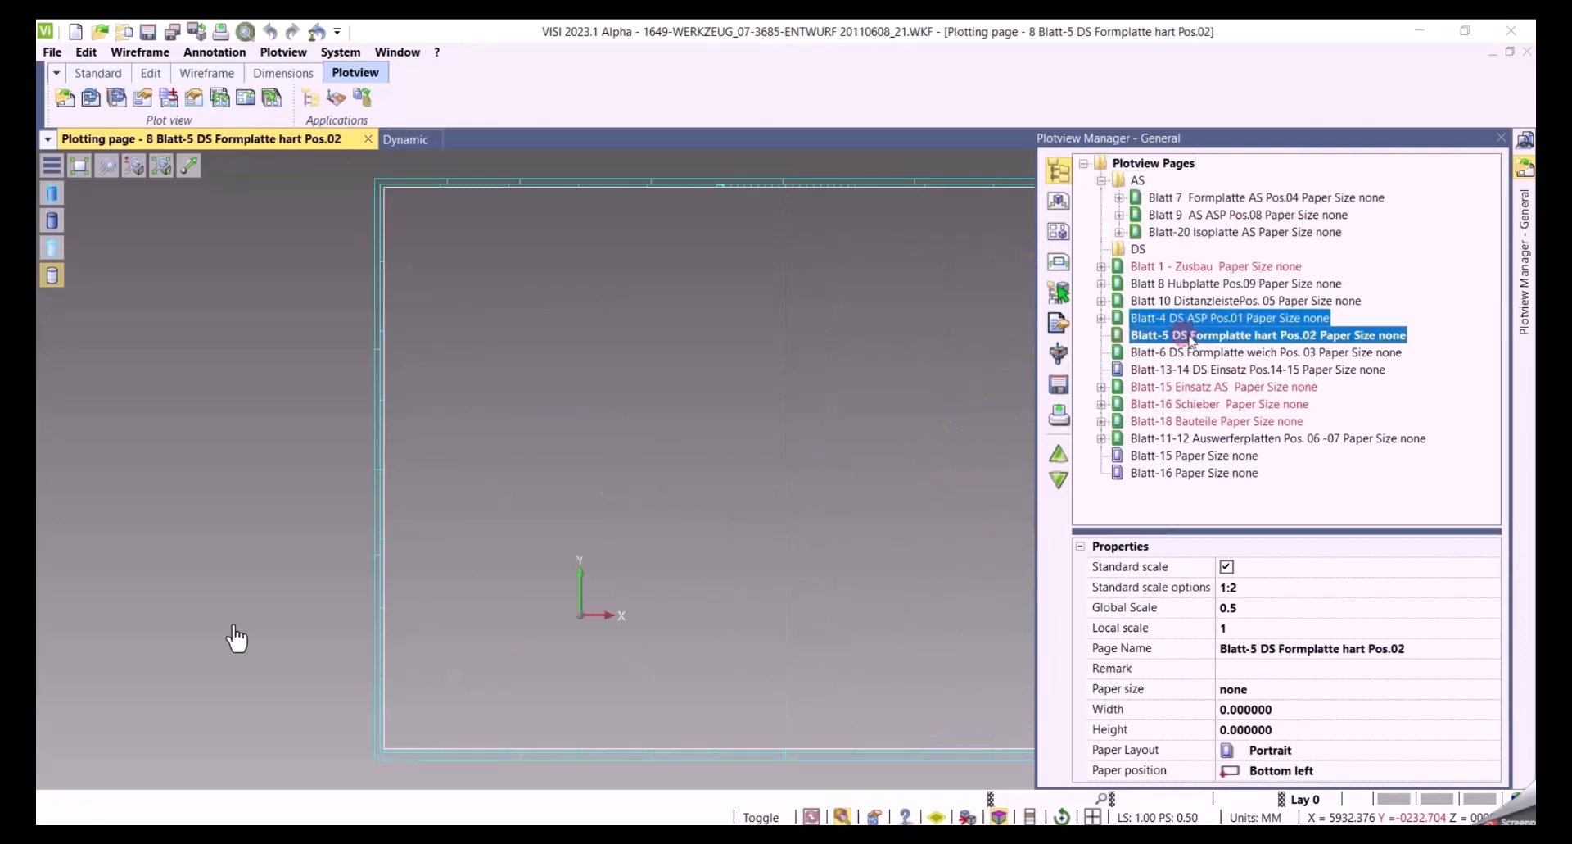
pyautogui.keyDown('shift'); pyautogui.click(1186, 353); pyautogui.keyUp('shift')
pyautogui.keyDown('shift'); pyautogui.click(1197, 369); pyautogui.keyUp('shift')
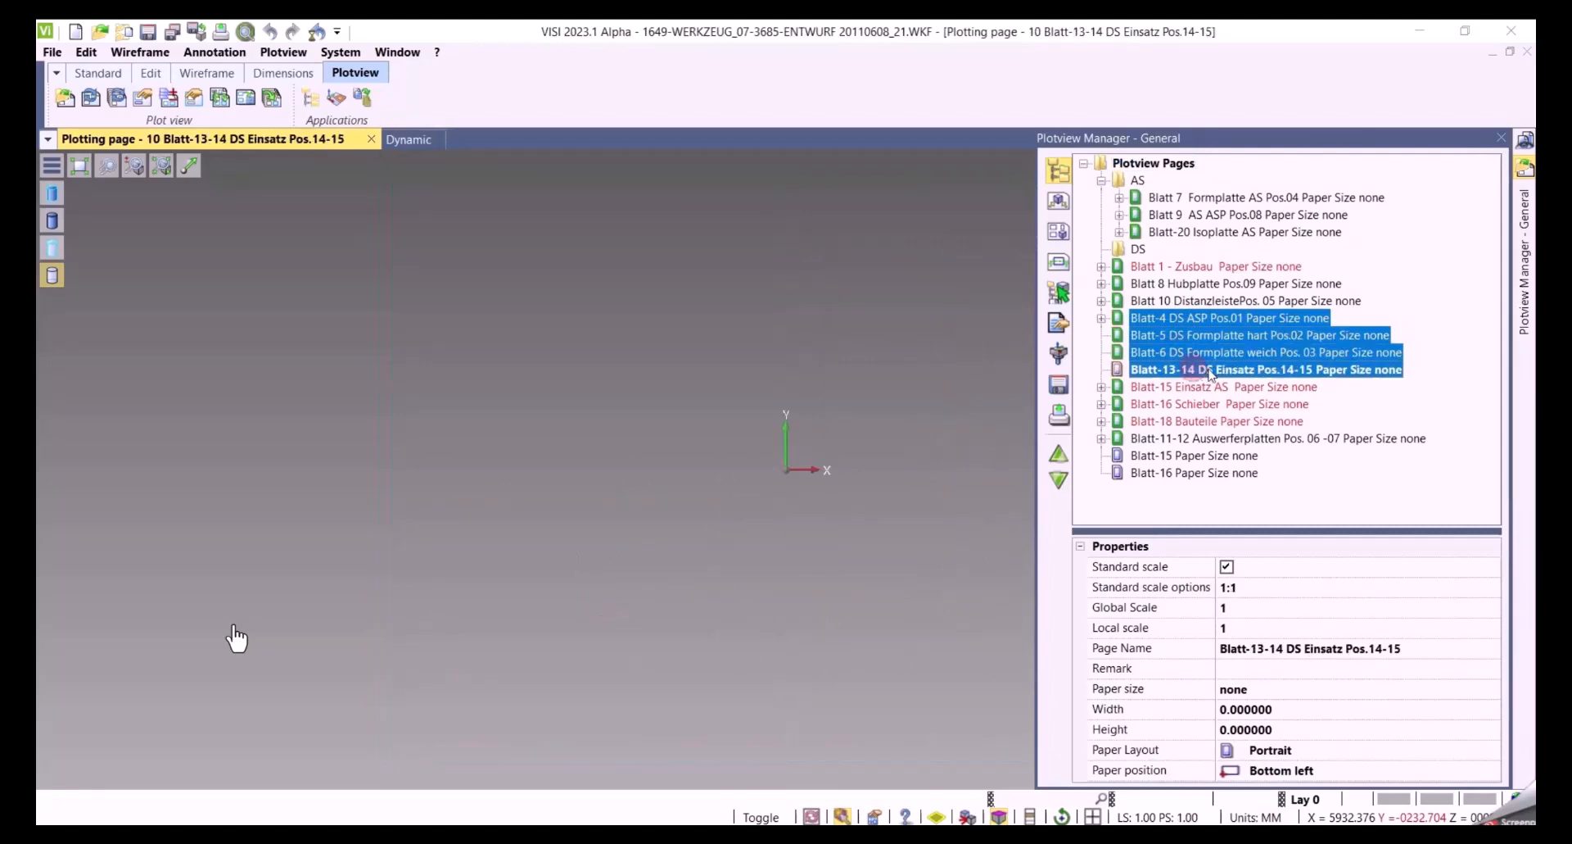
pyautogui.moveTo(1157, 338); pyautogui.dragTo(1140, 258)
pyautogui.click(1102, 249)
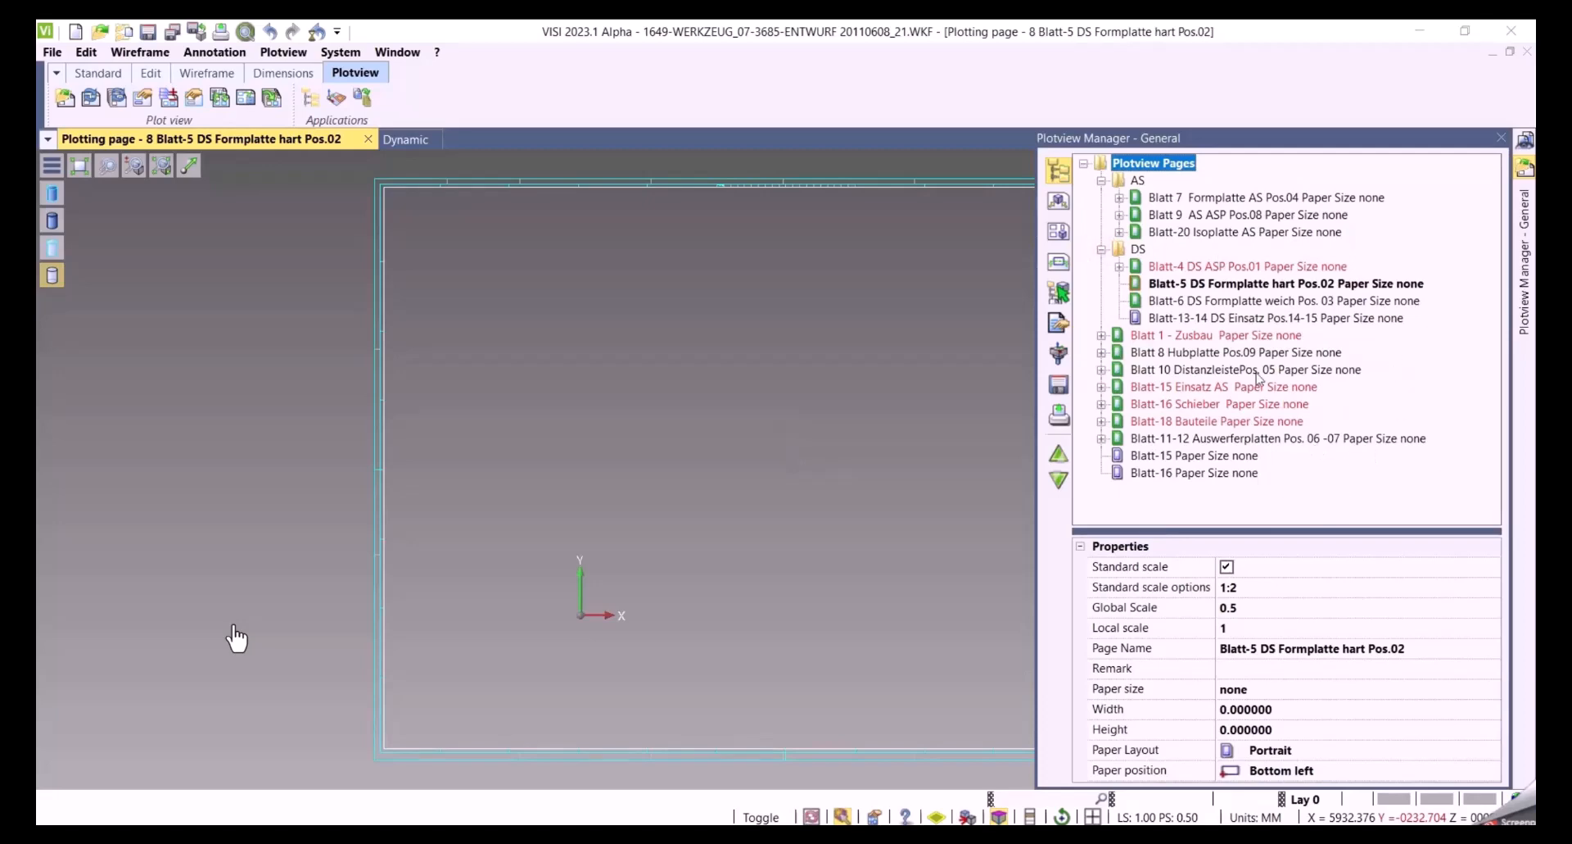
# Move the Blatt 10 DistanzleistePos. 05 page into the DS group
pyautogui.click(1204, 372)
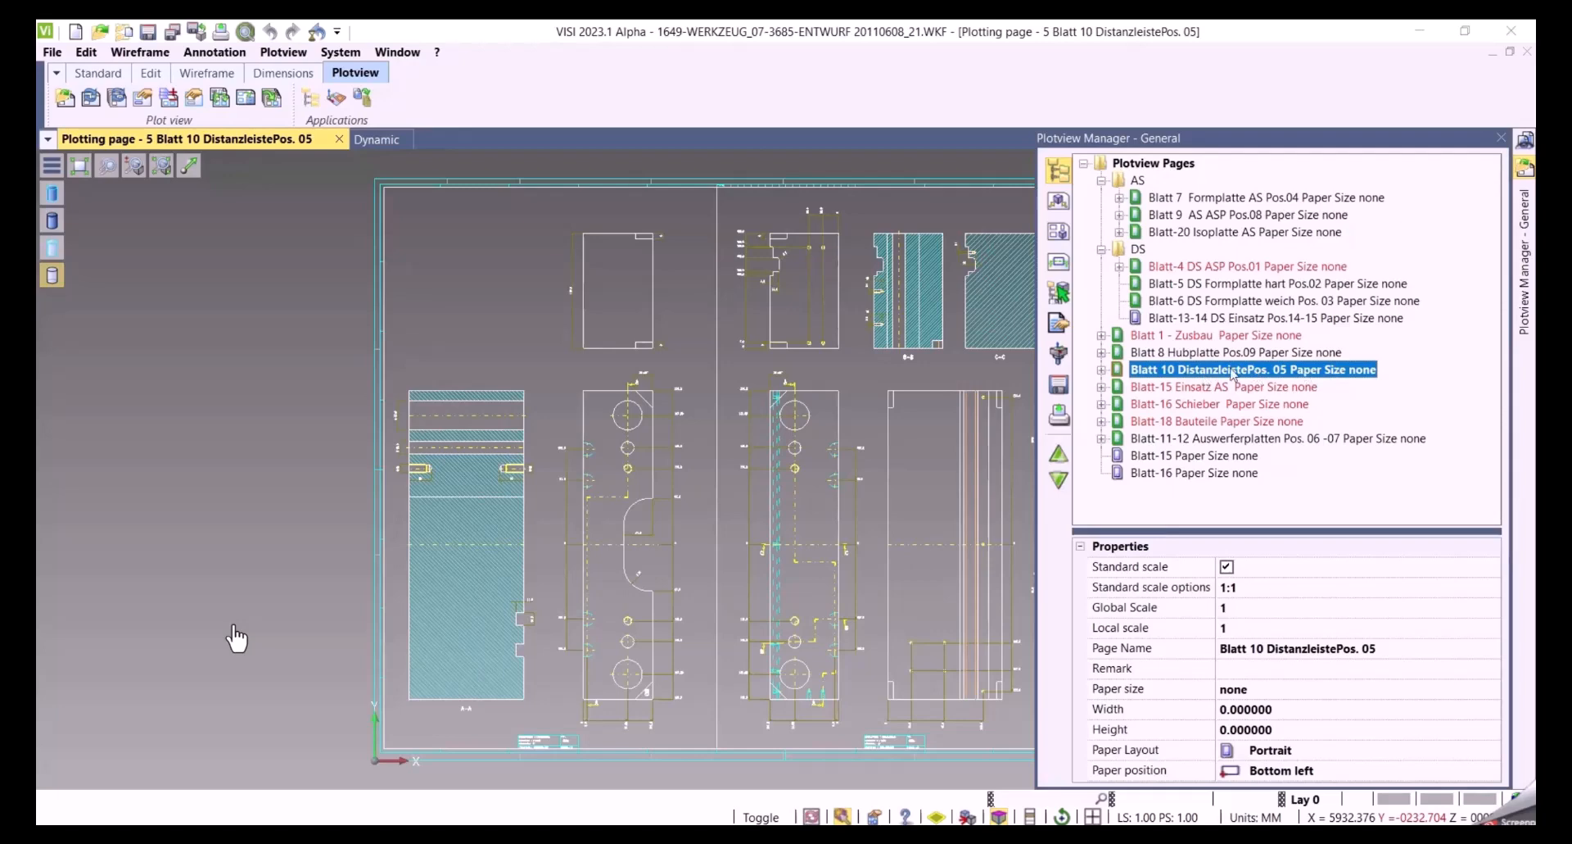
pyautogui.moveTo(1188, 370); pyautogui.dragTo(1218, 304)
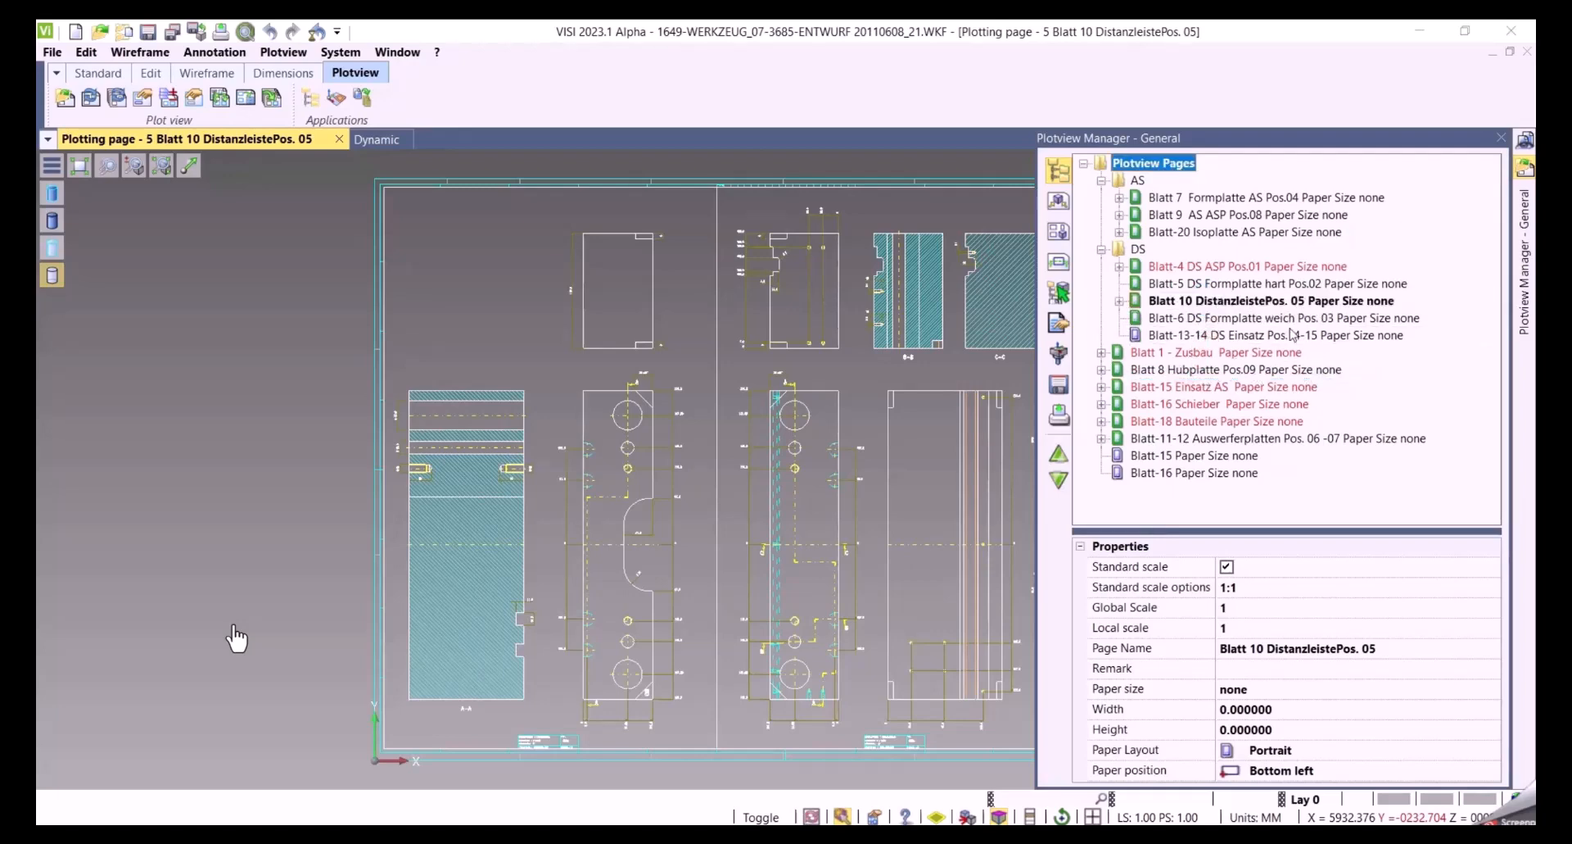
pyautogui.click(1102, 249)
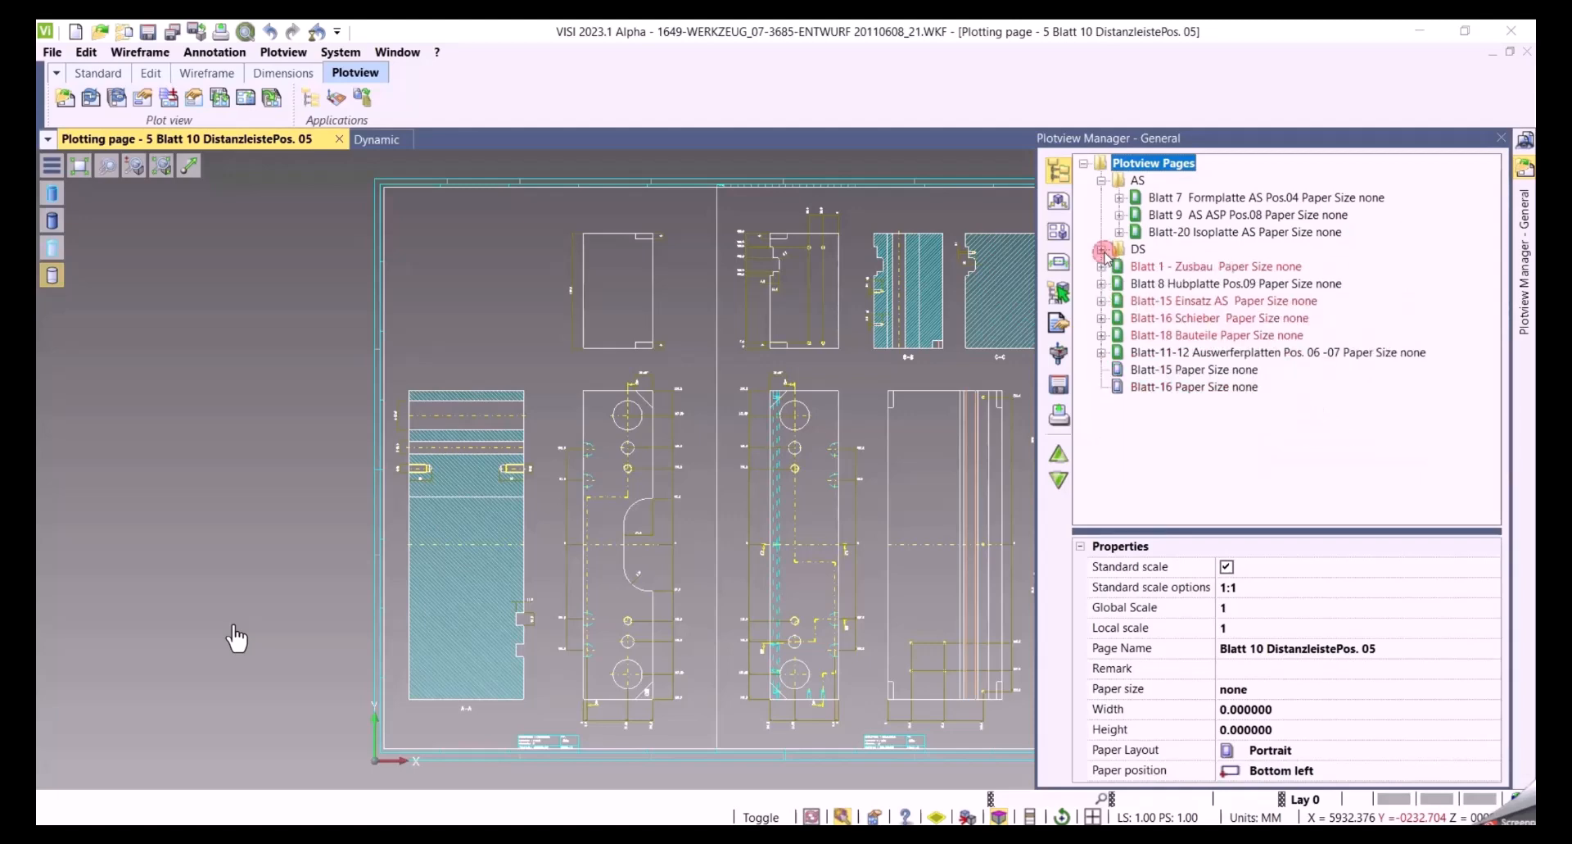
pyautogui.click(1103, 180)
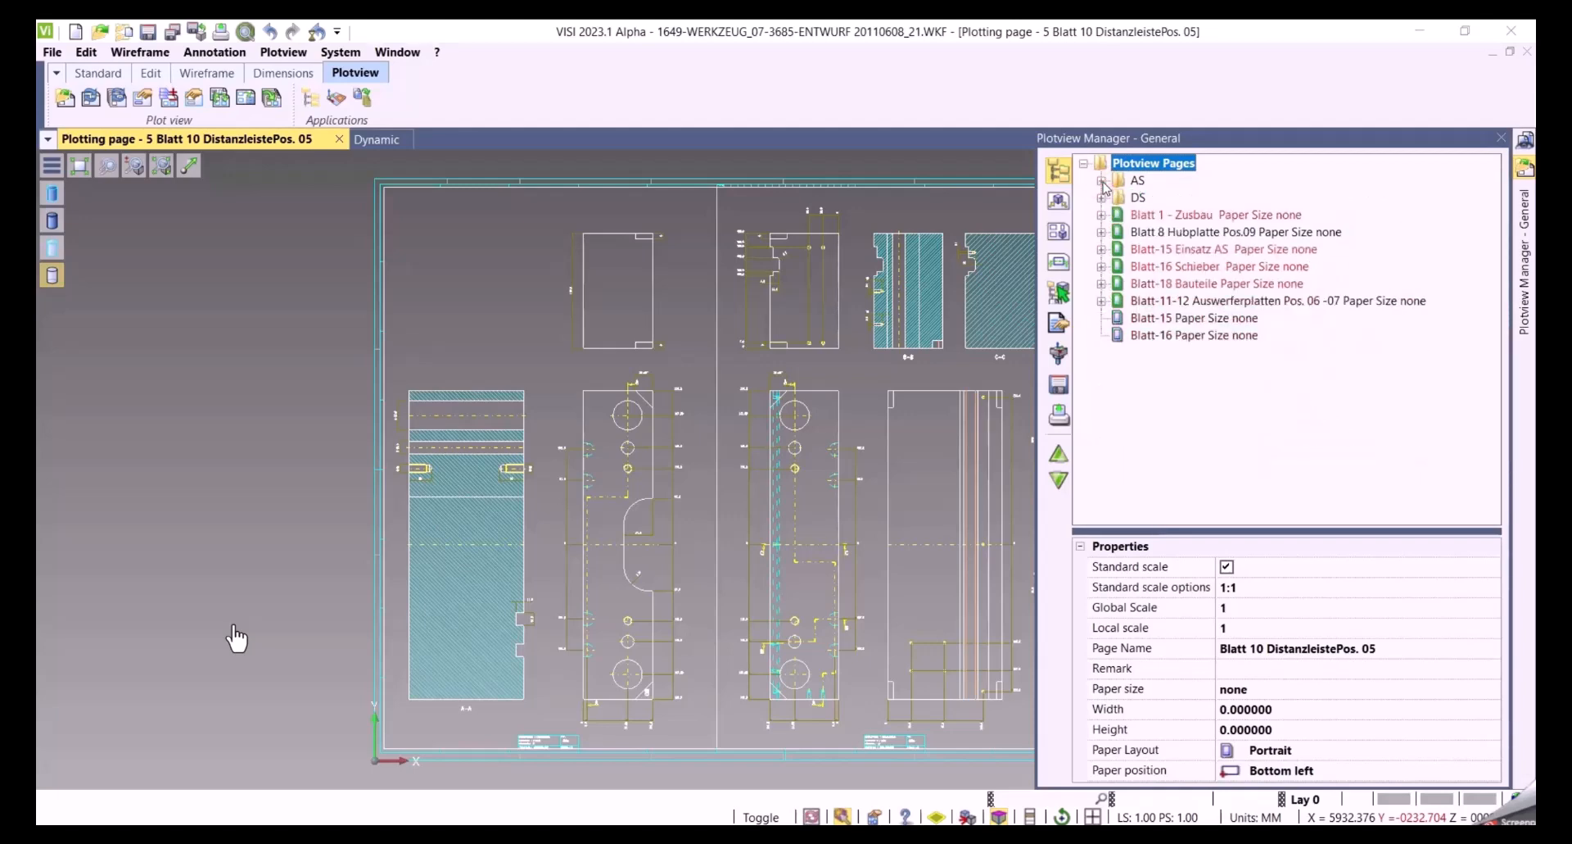
pyautogui.click(1102, 181)
pyautogui.click(1101, 249)
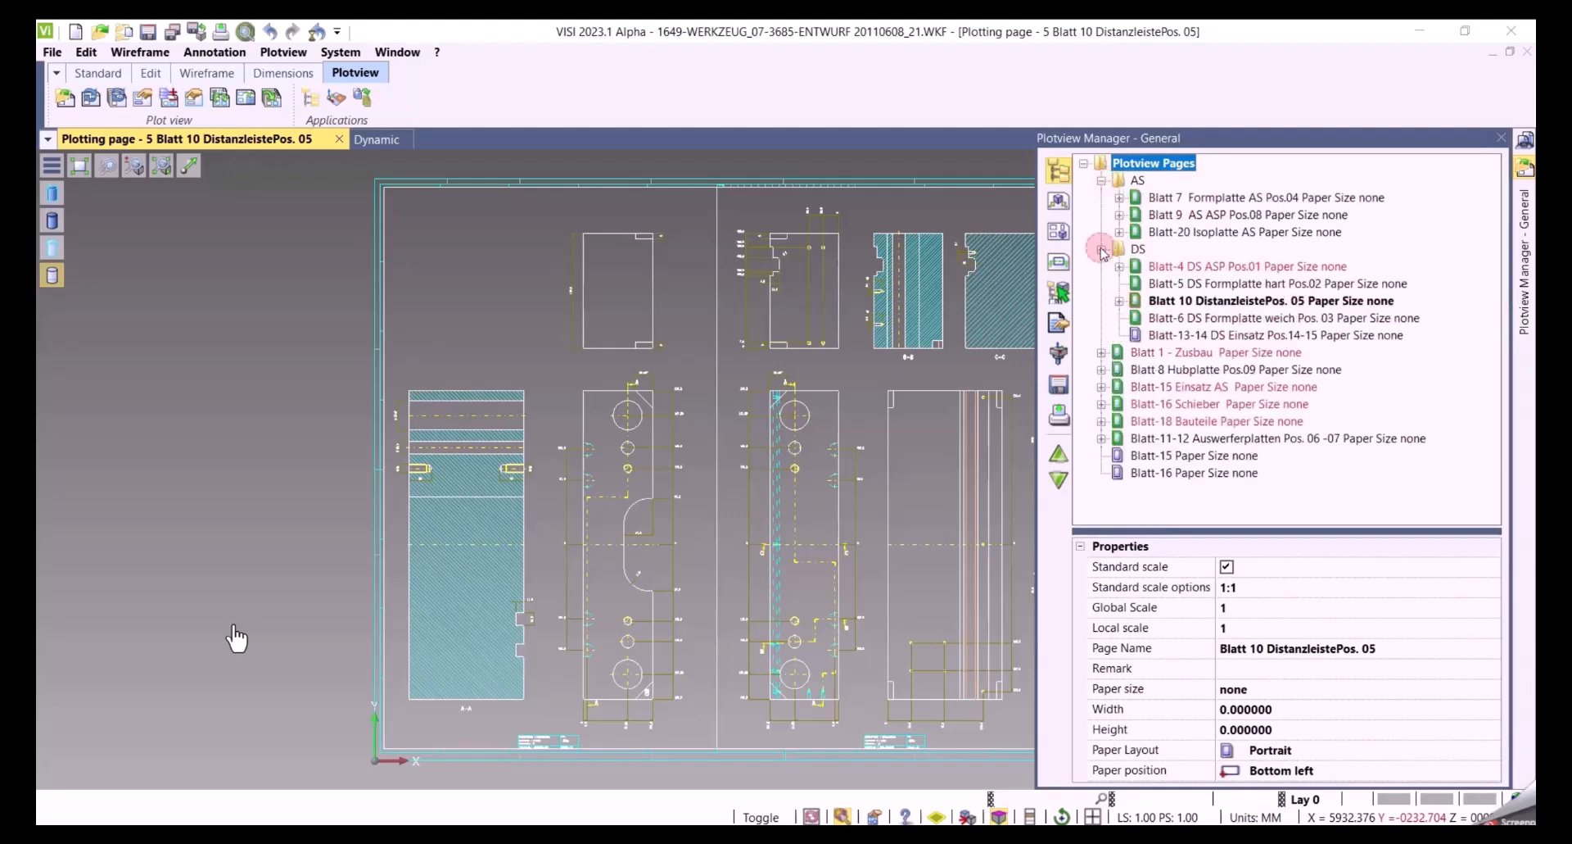
pyautogui.click(1142, 254)
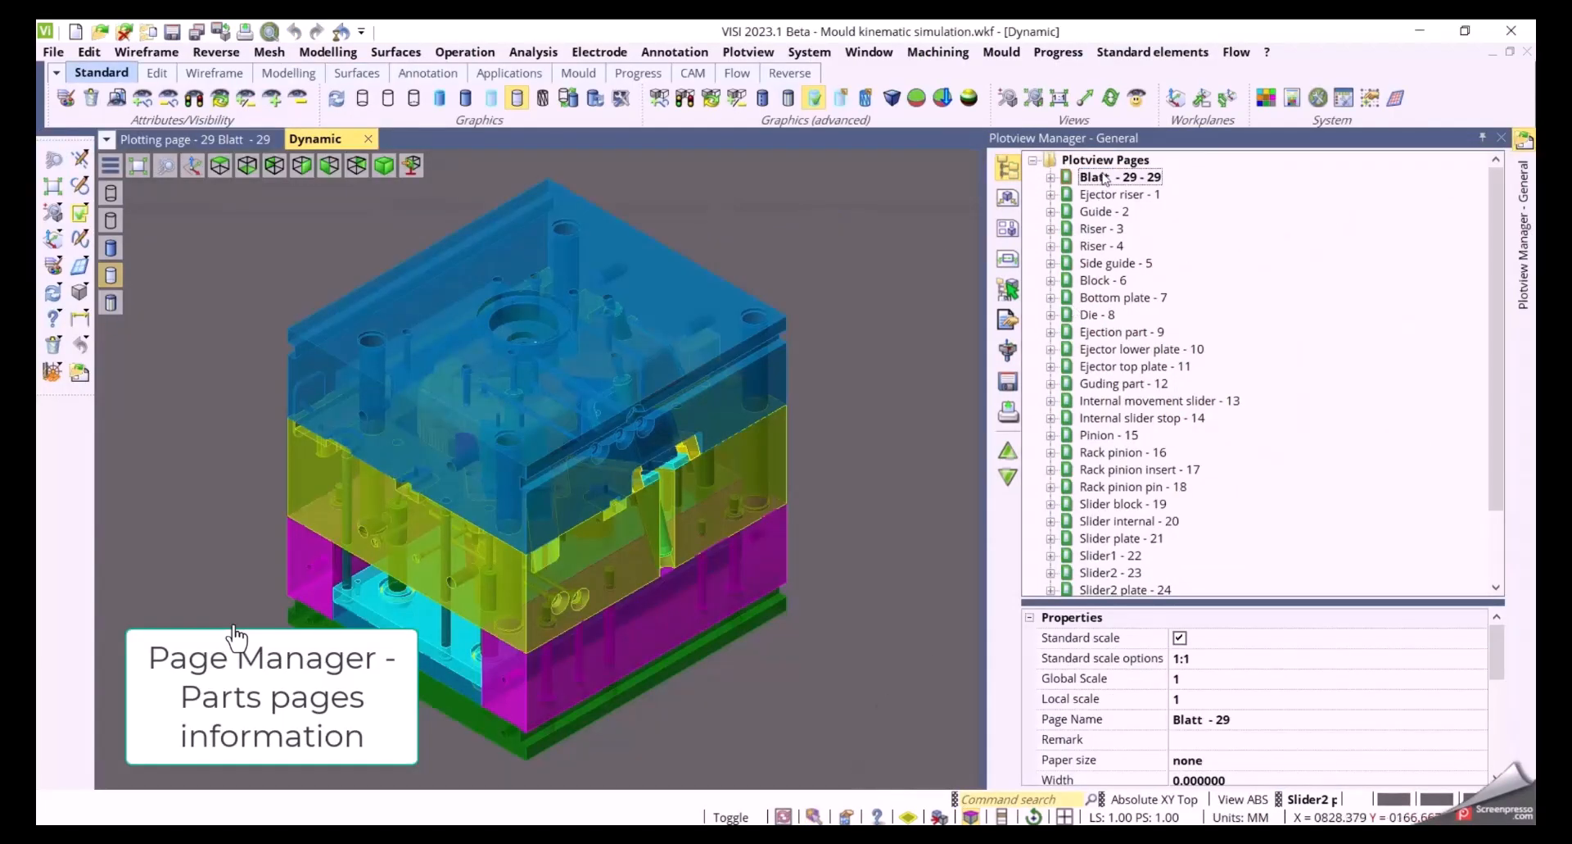
# Open the Blatt - 29 page and display part-pages information for the die selected in the 3D model
pyautogui.doubleClick(1104, 176)
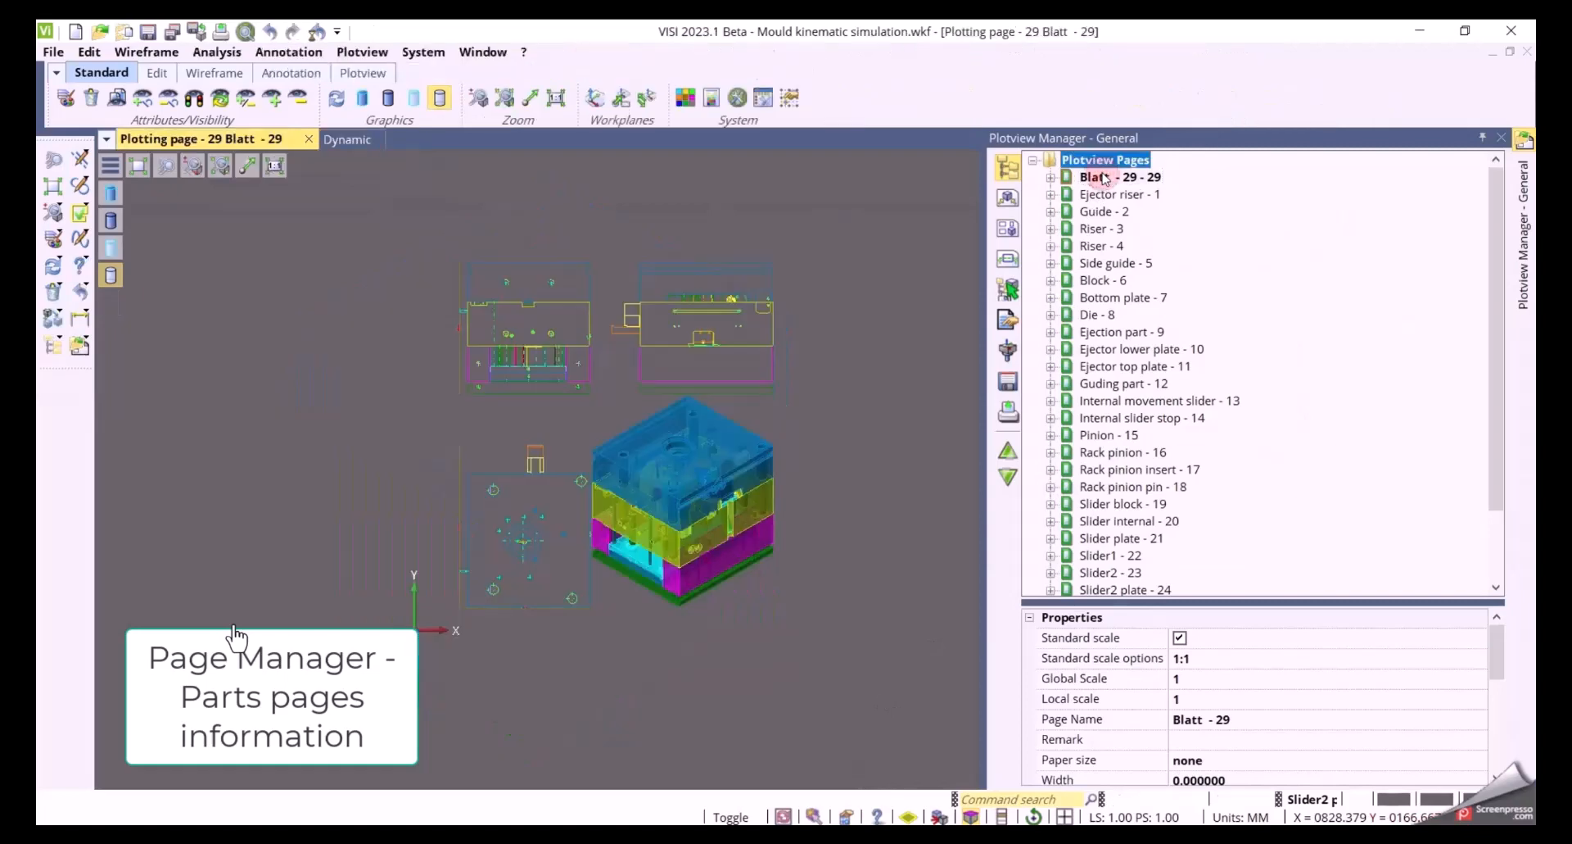
pyautogui.rightClick(1100, 162)
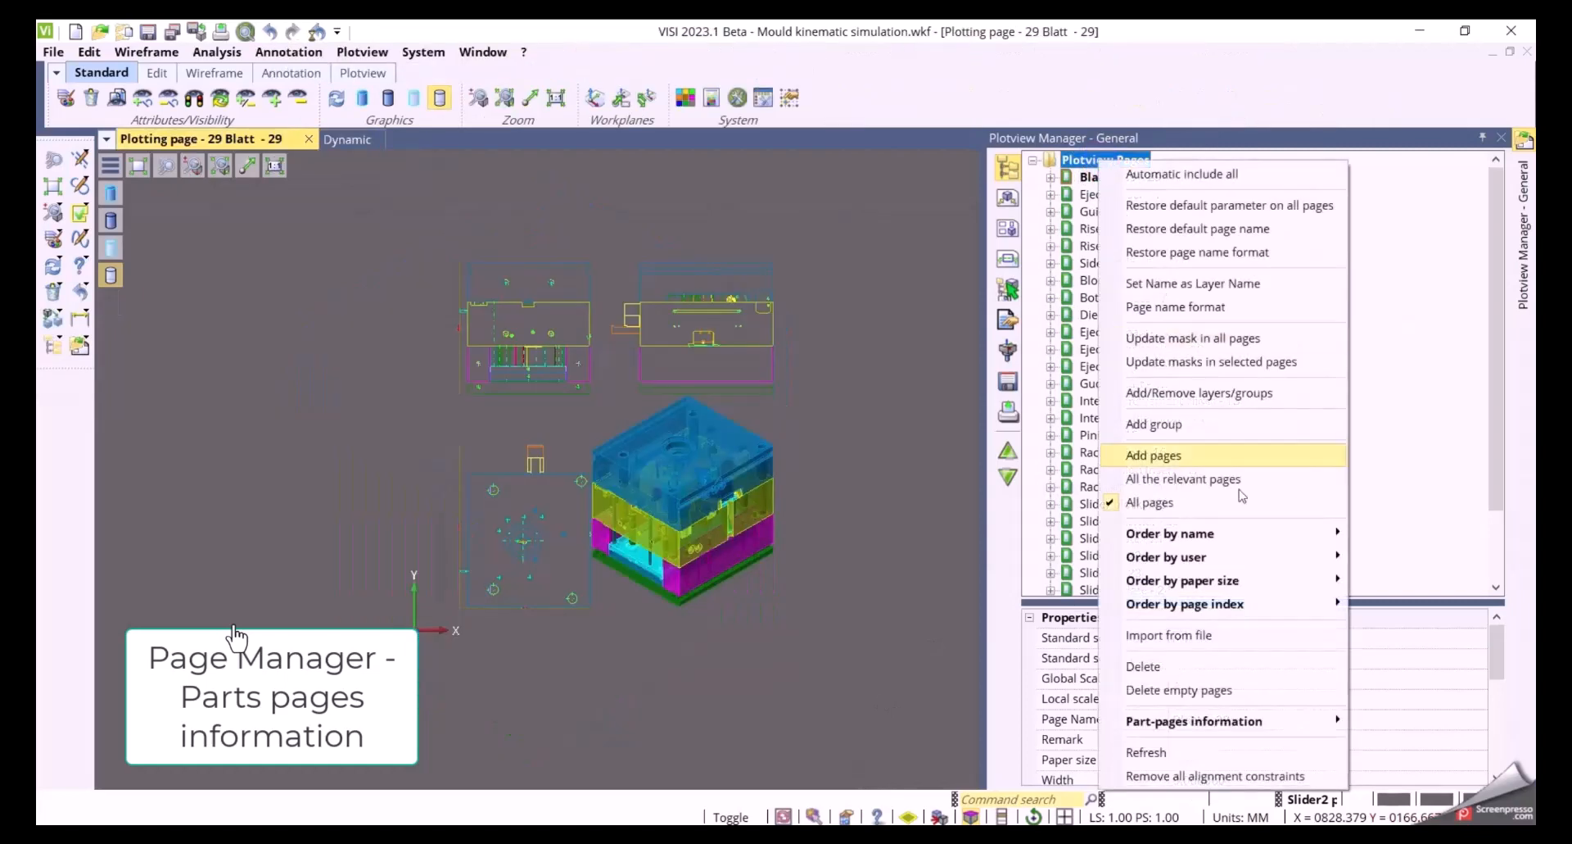
pyautogui.moveTo(1213, 733)
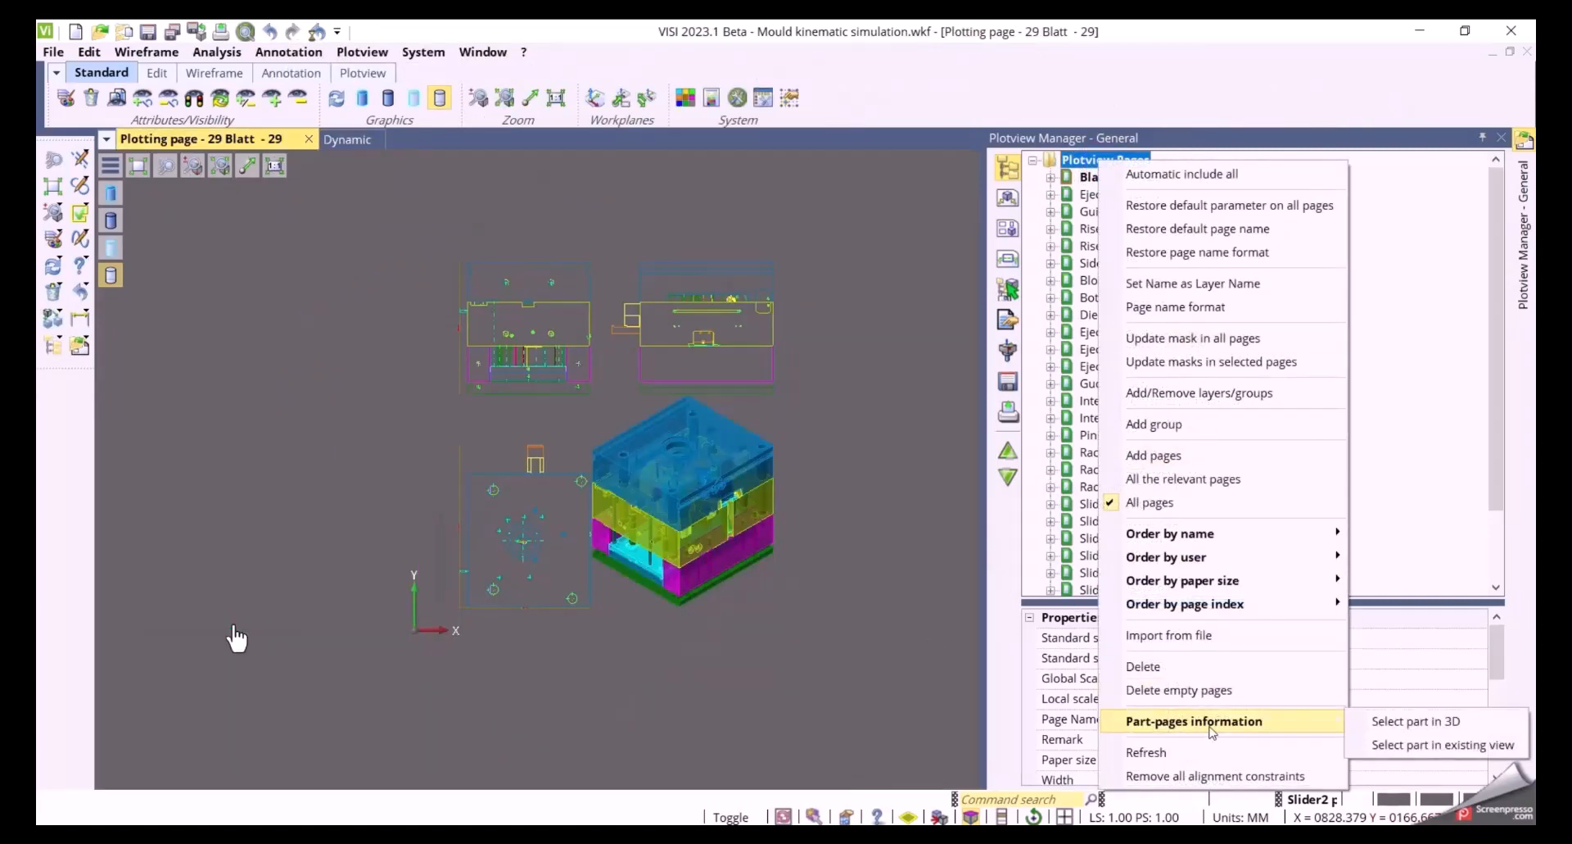
pyautogui.click(1427, 728)
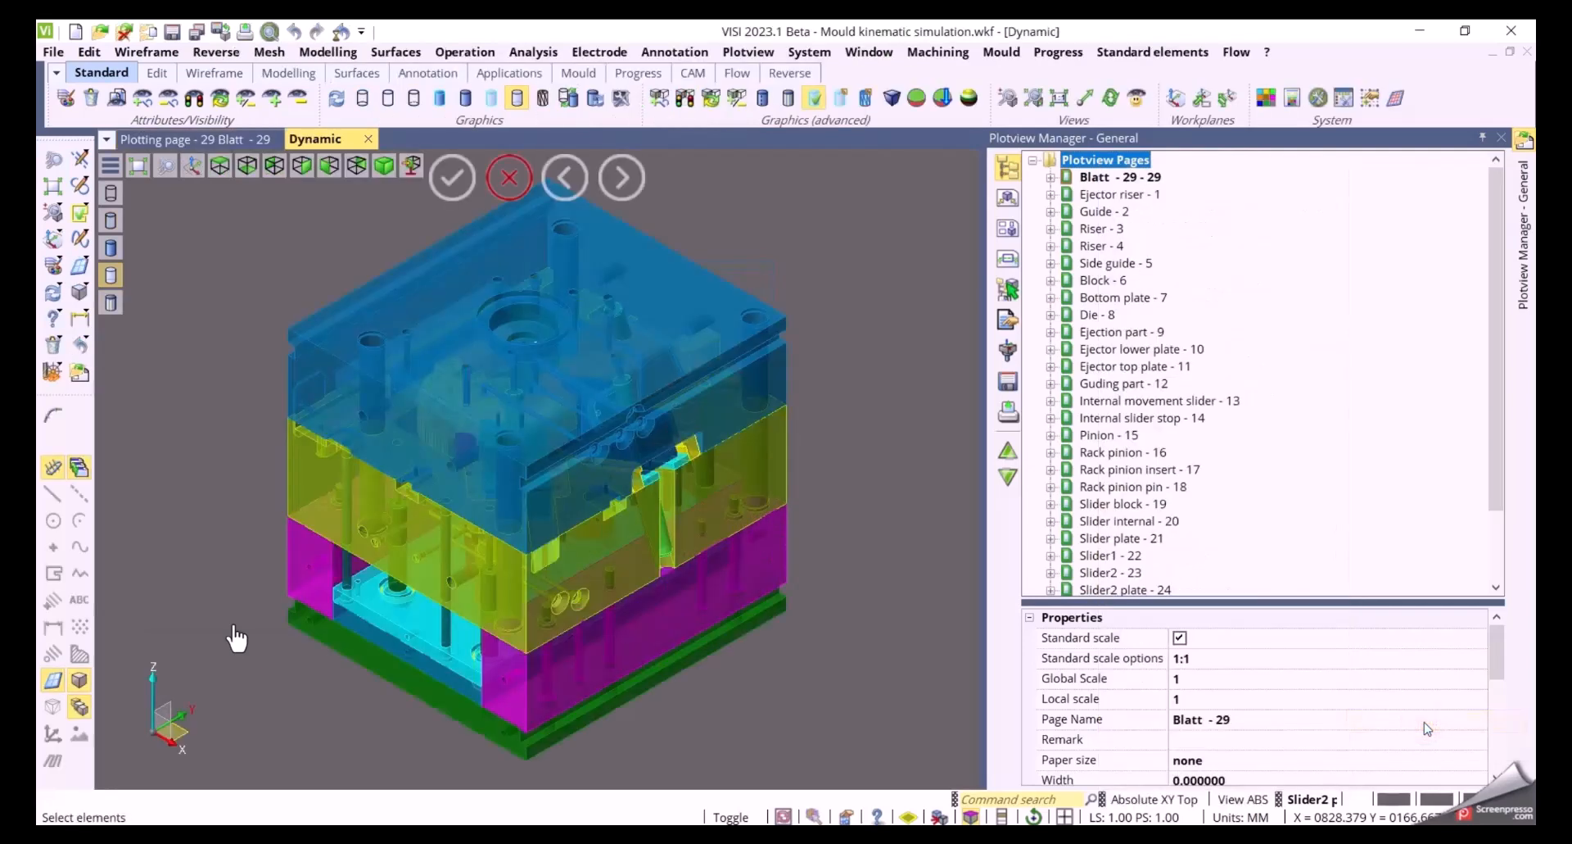
pyautogui.click(287, 463)
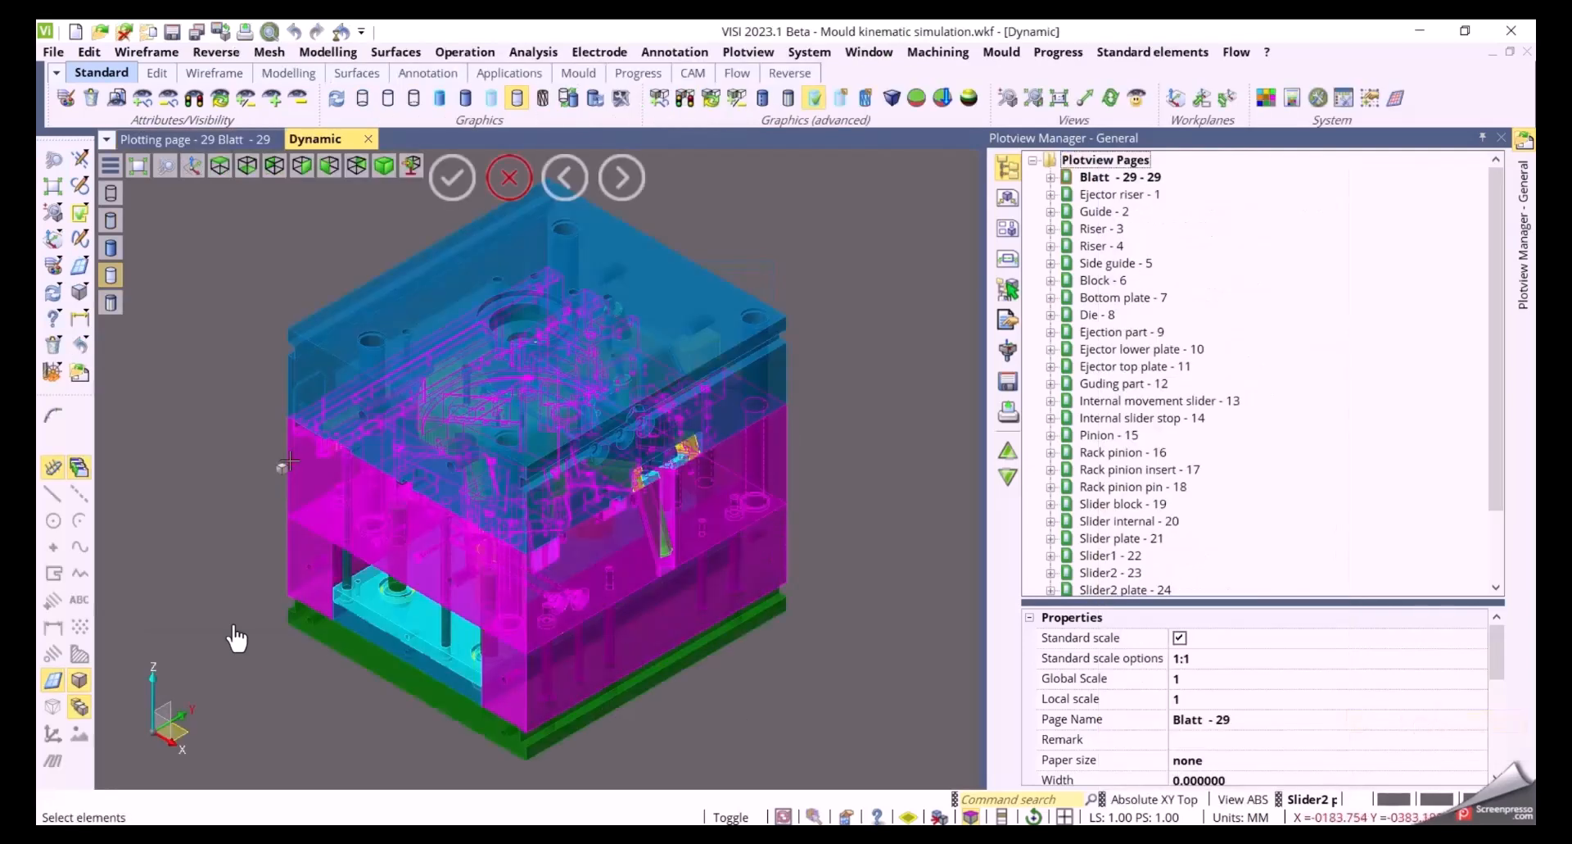
pyautogui.click(290, 461)
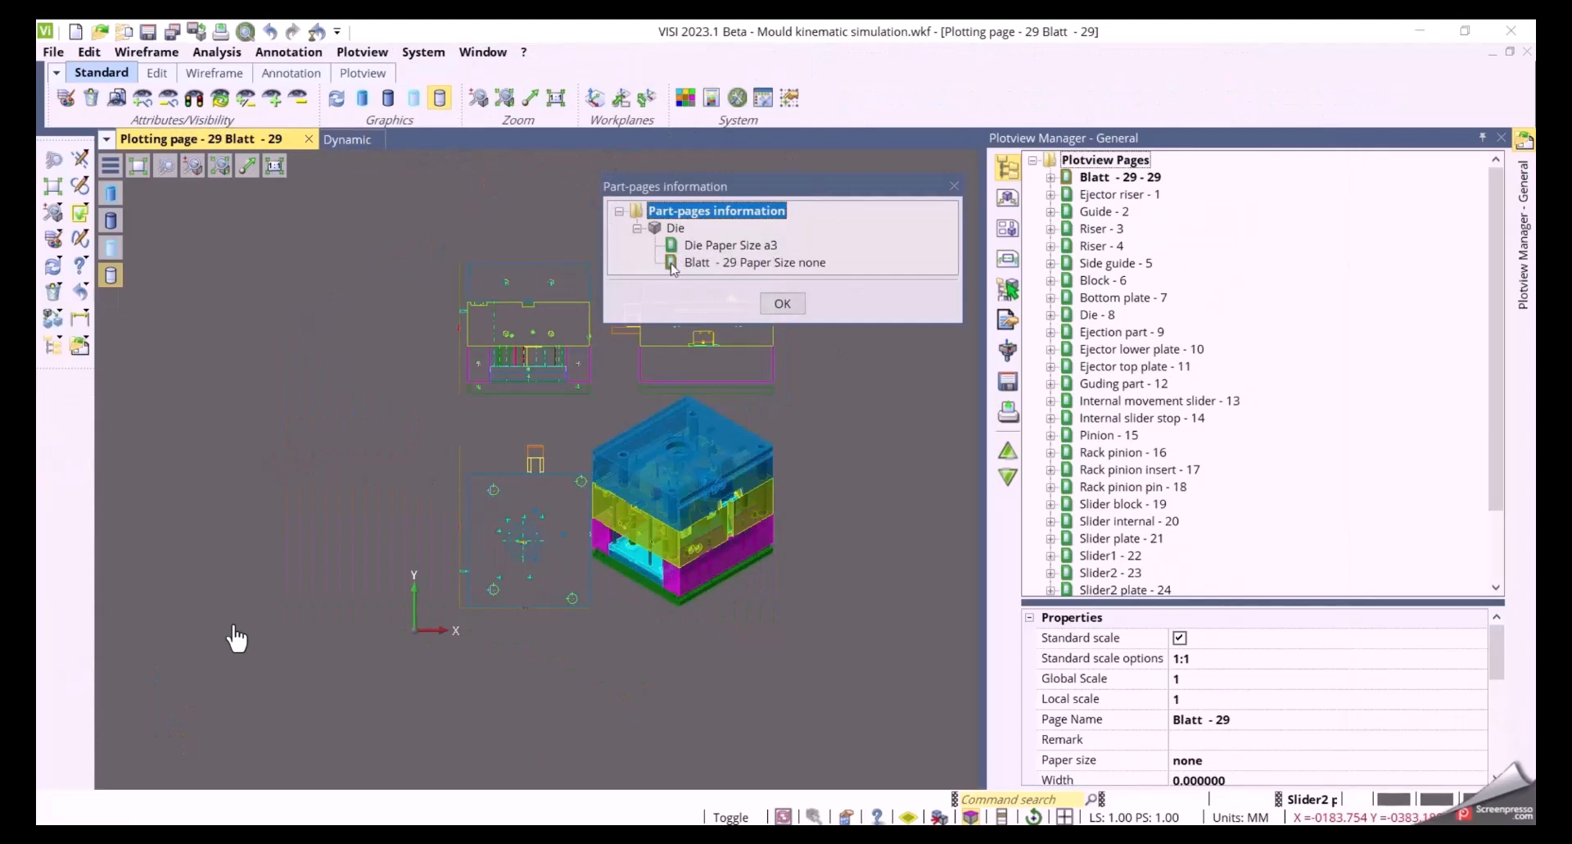
pyautogui.click(784, 303)
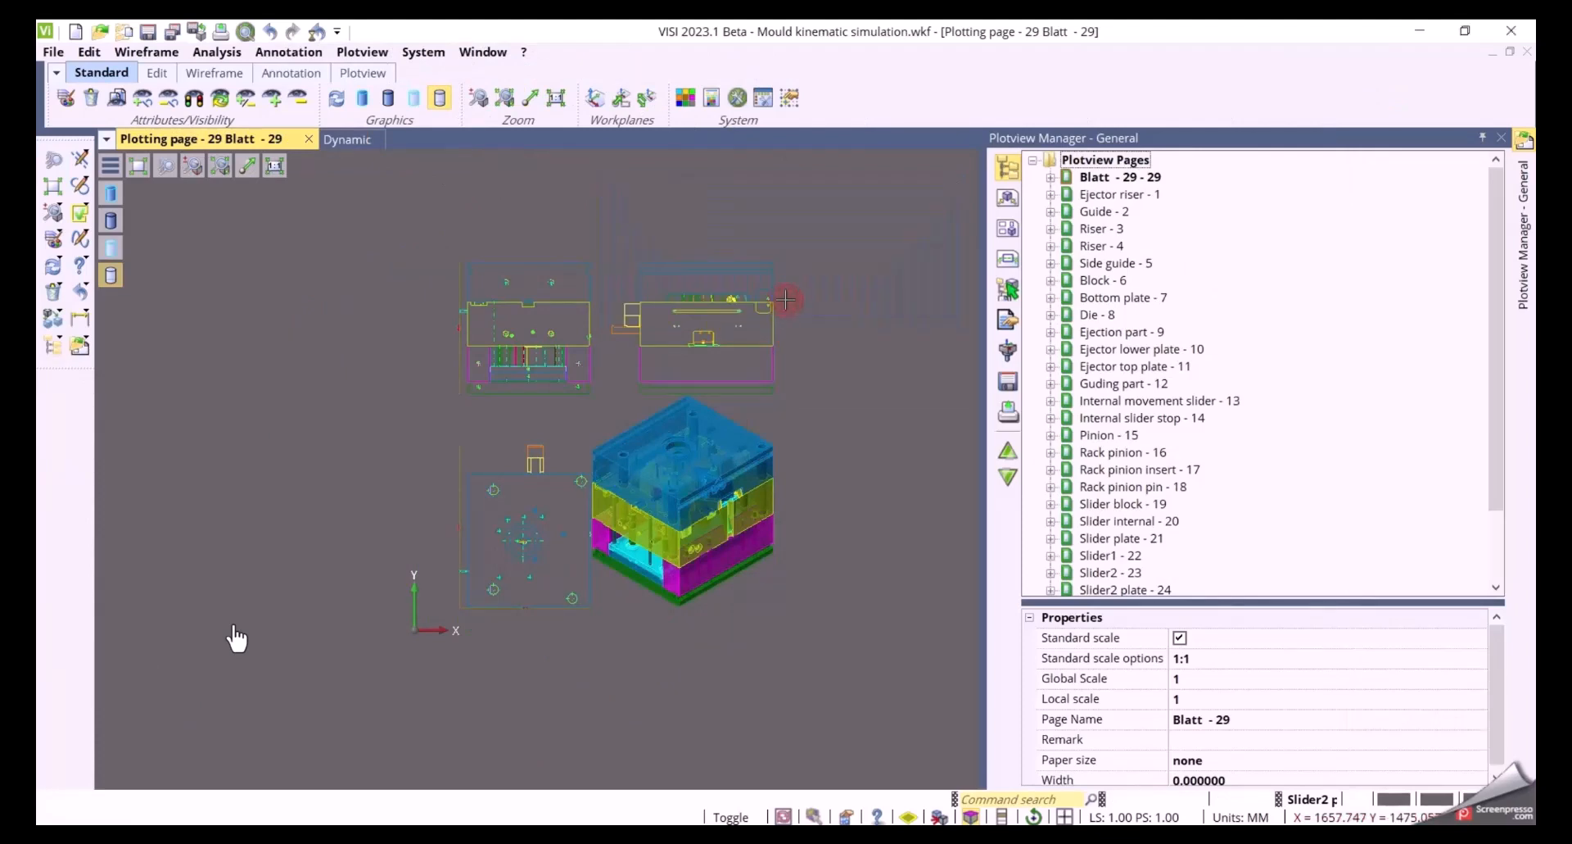
# Request part-pages information by selecting a part in the existing view
pyautogui.rightClick(1077, 163)
pyautogui.moveTo(1282, 714)
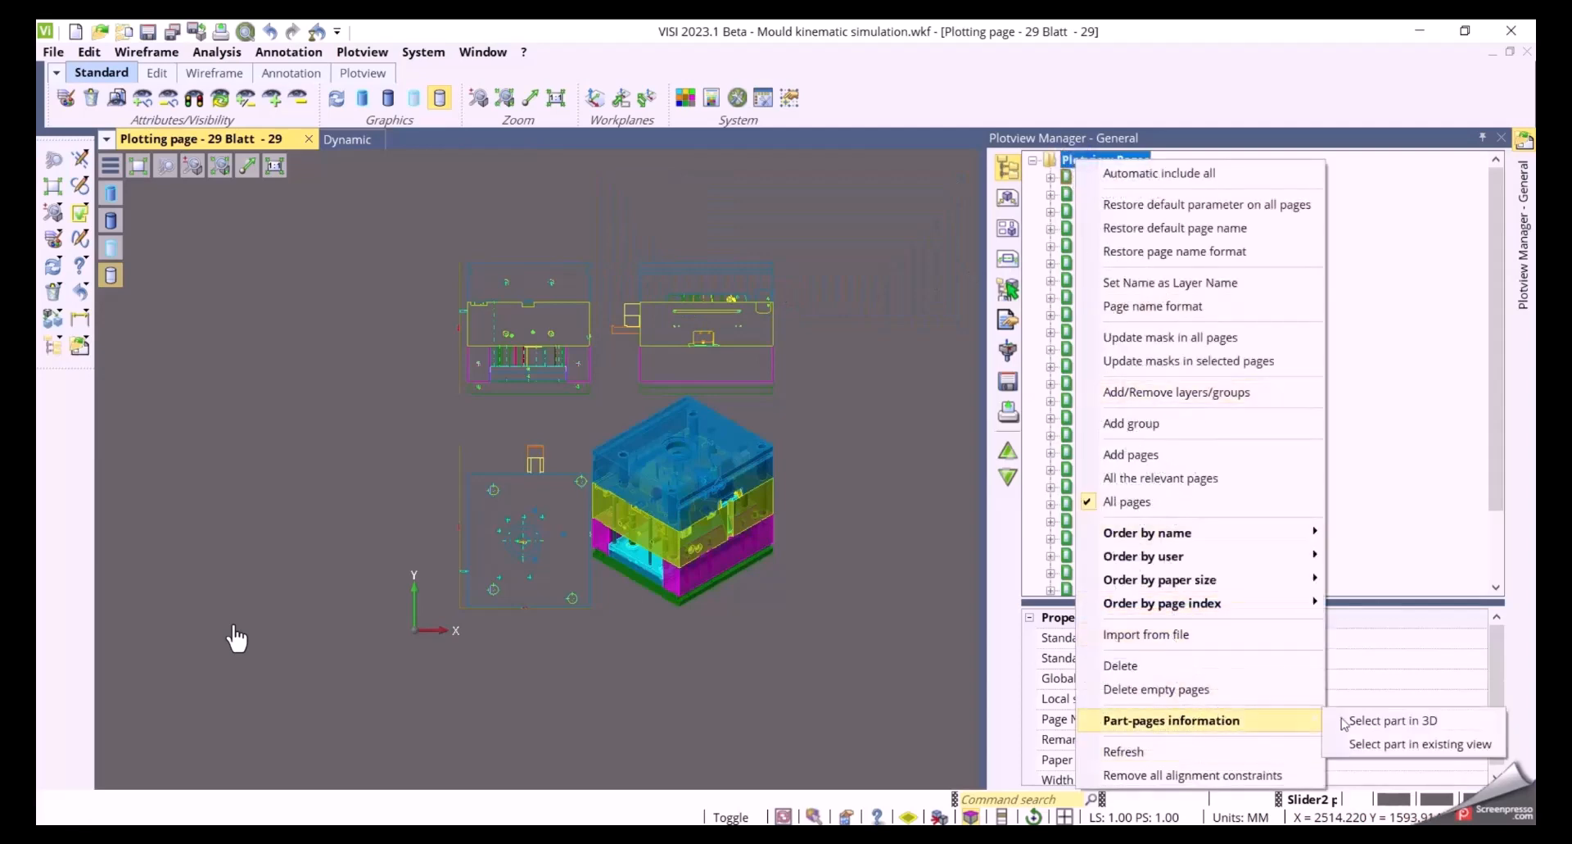
pyautogui.click(1398, 747)
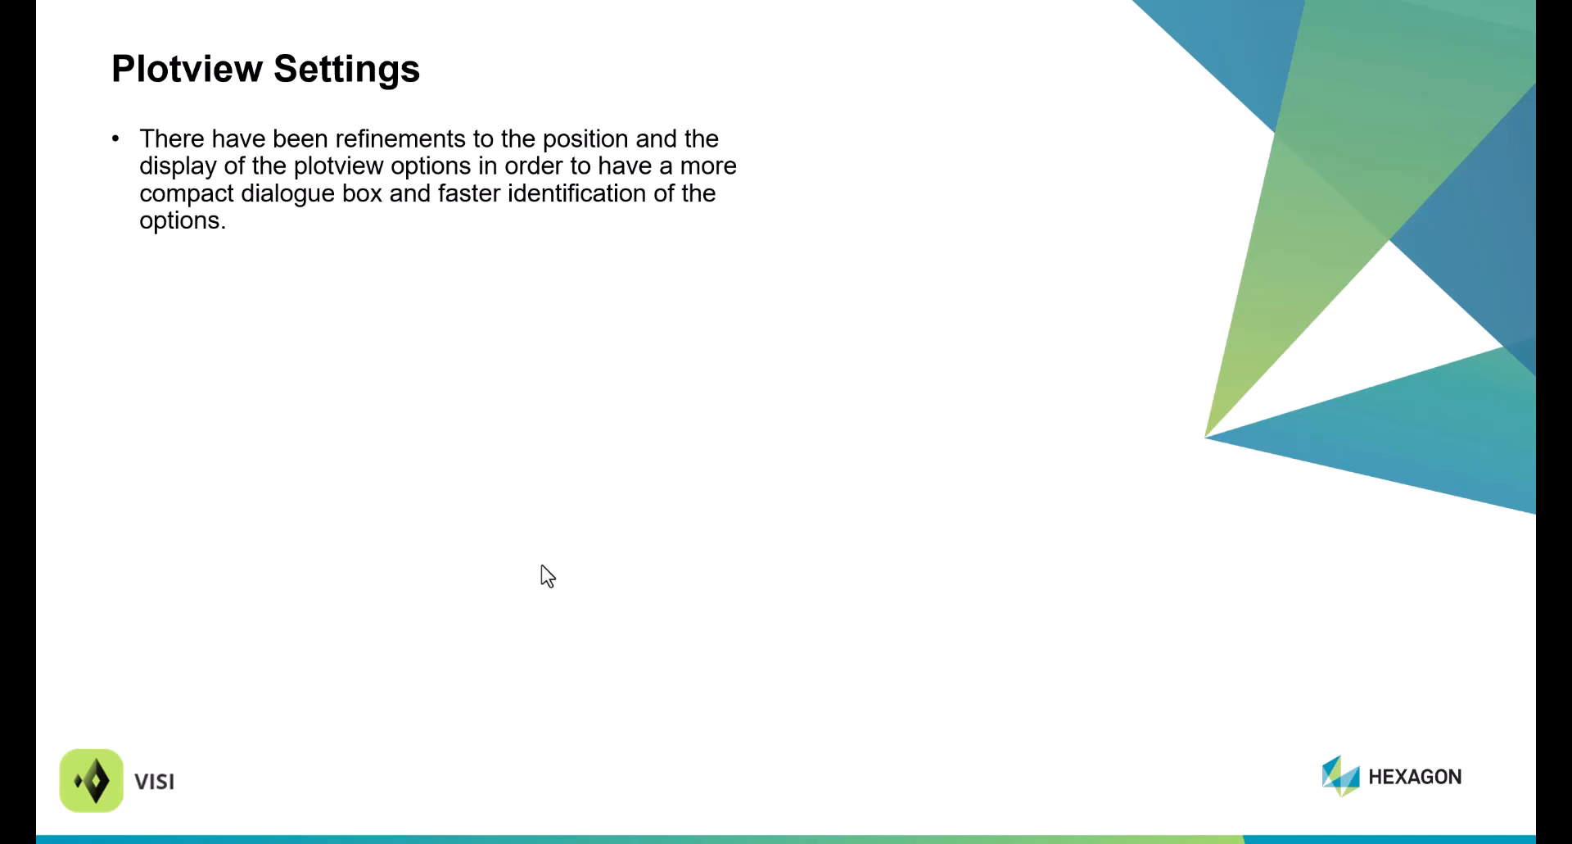
pyautogui.press('Right')
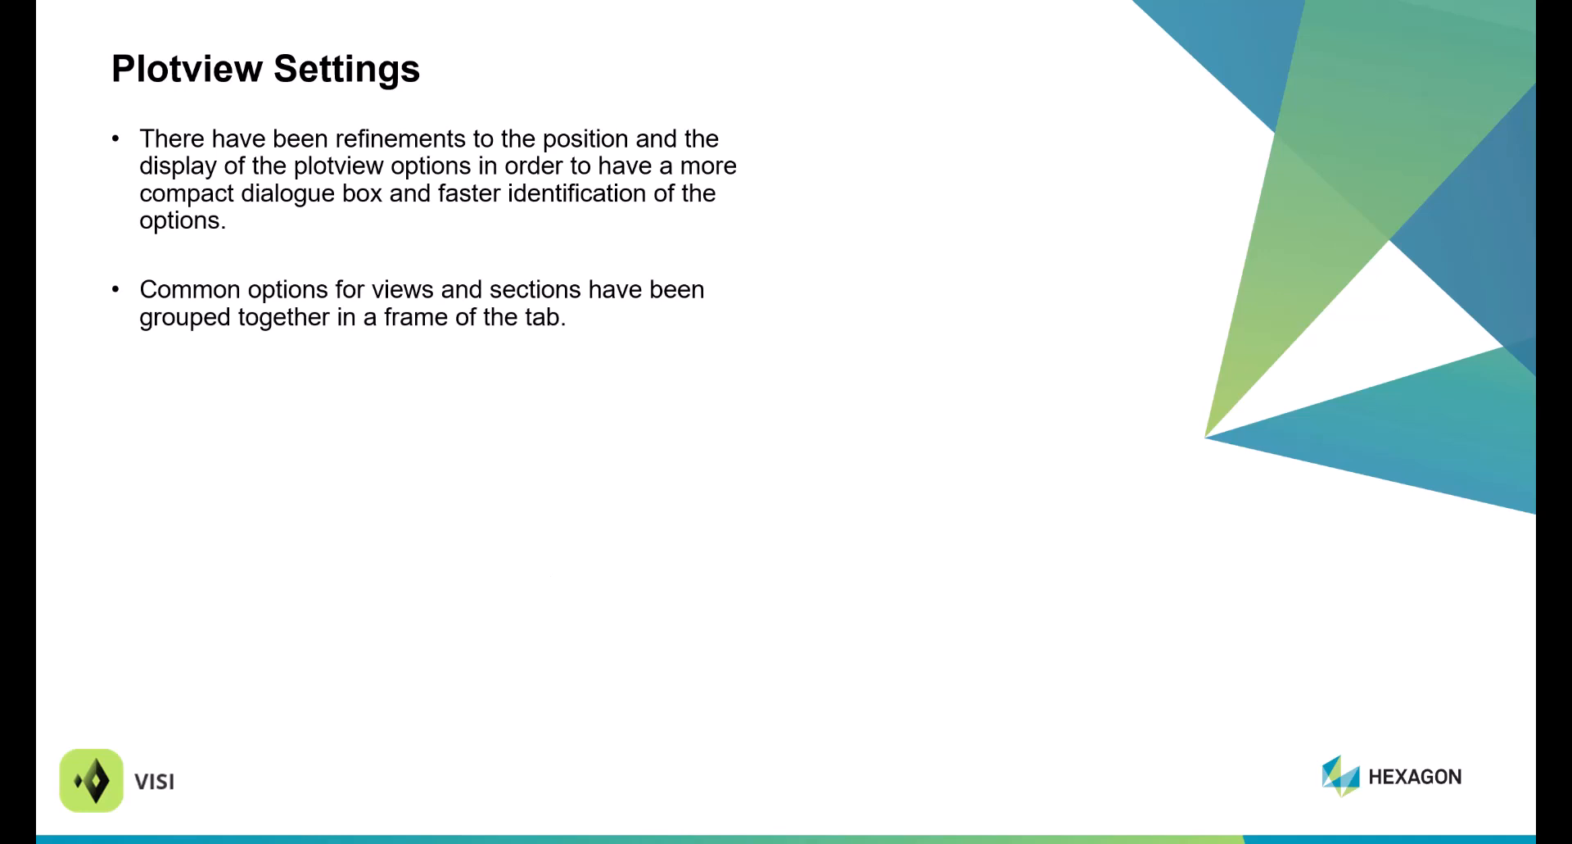
pyautogui.press('Right')
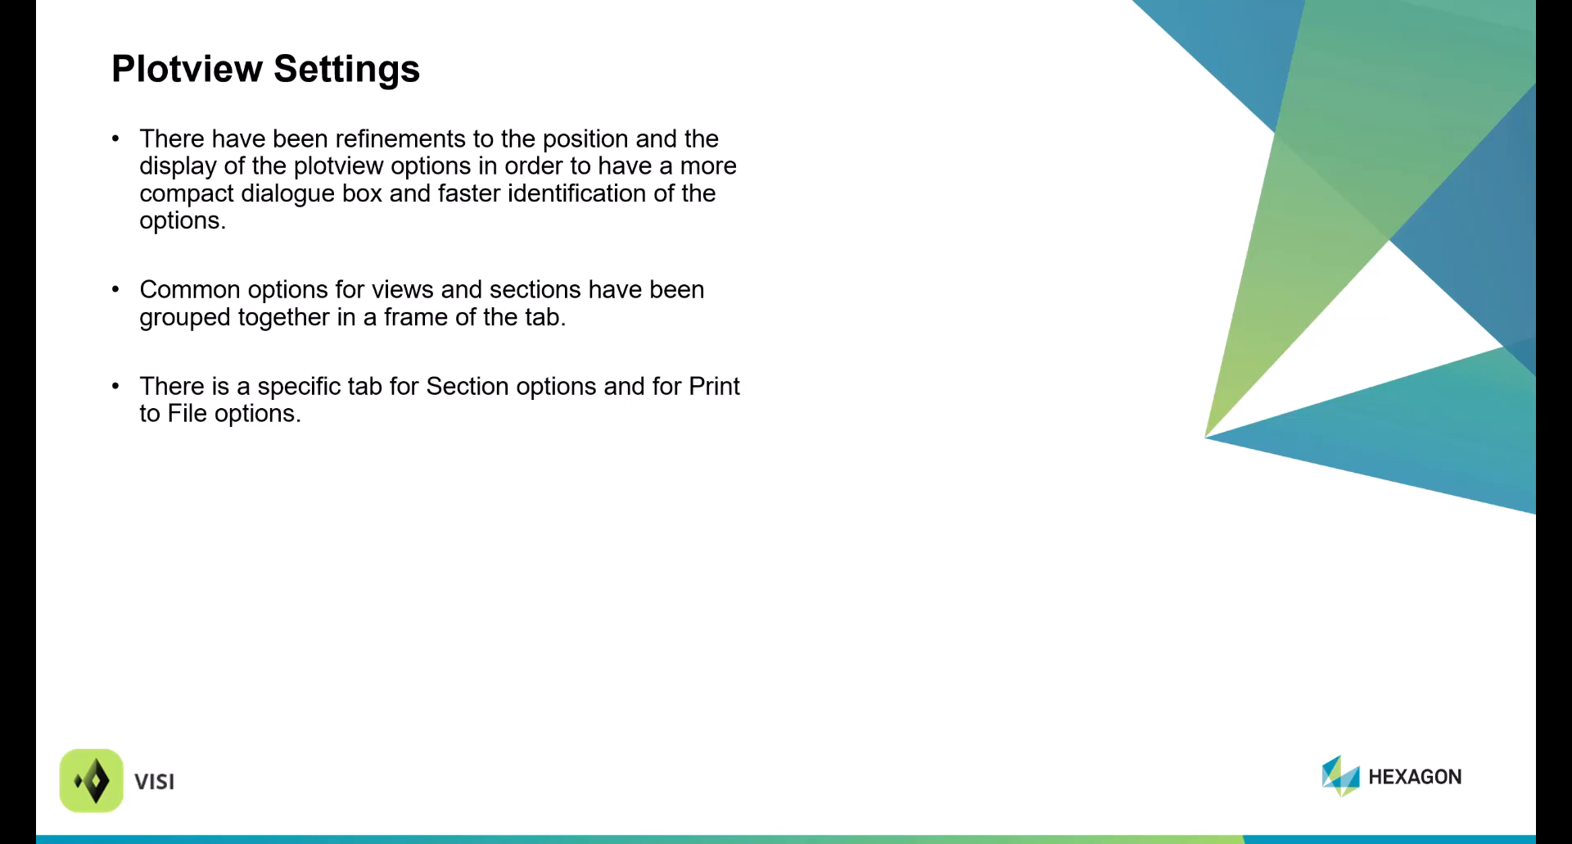
pyautogui.press('Right')
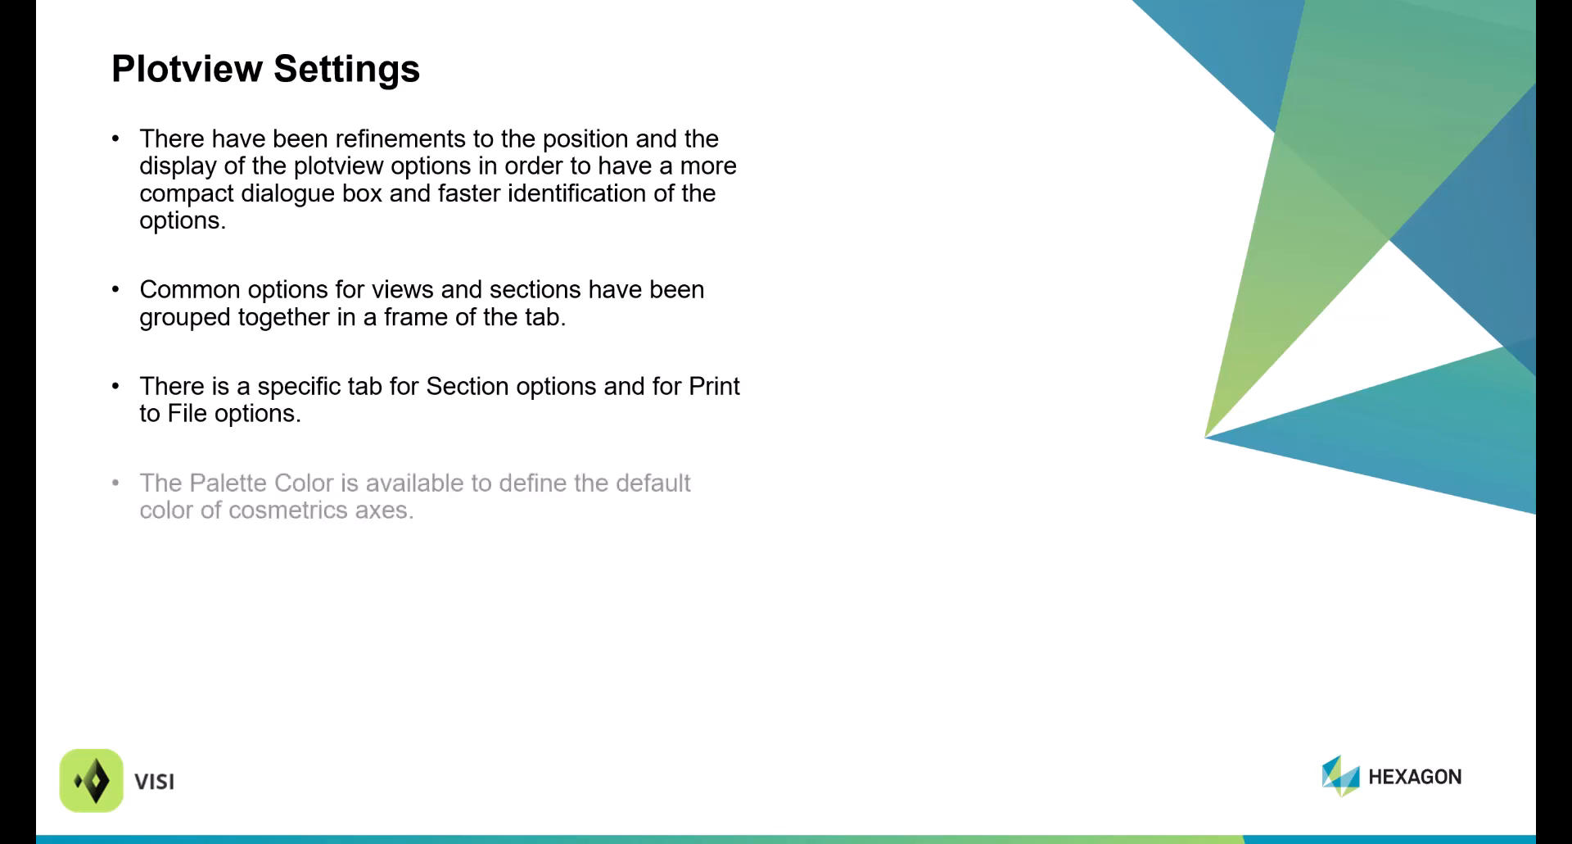
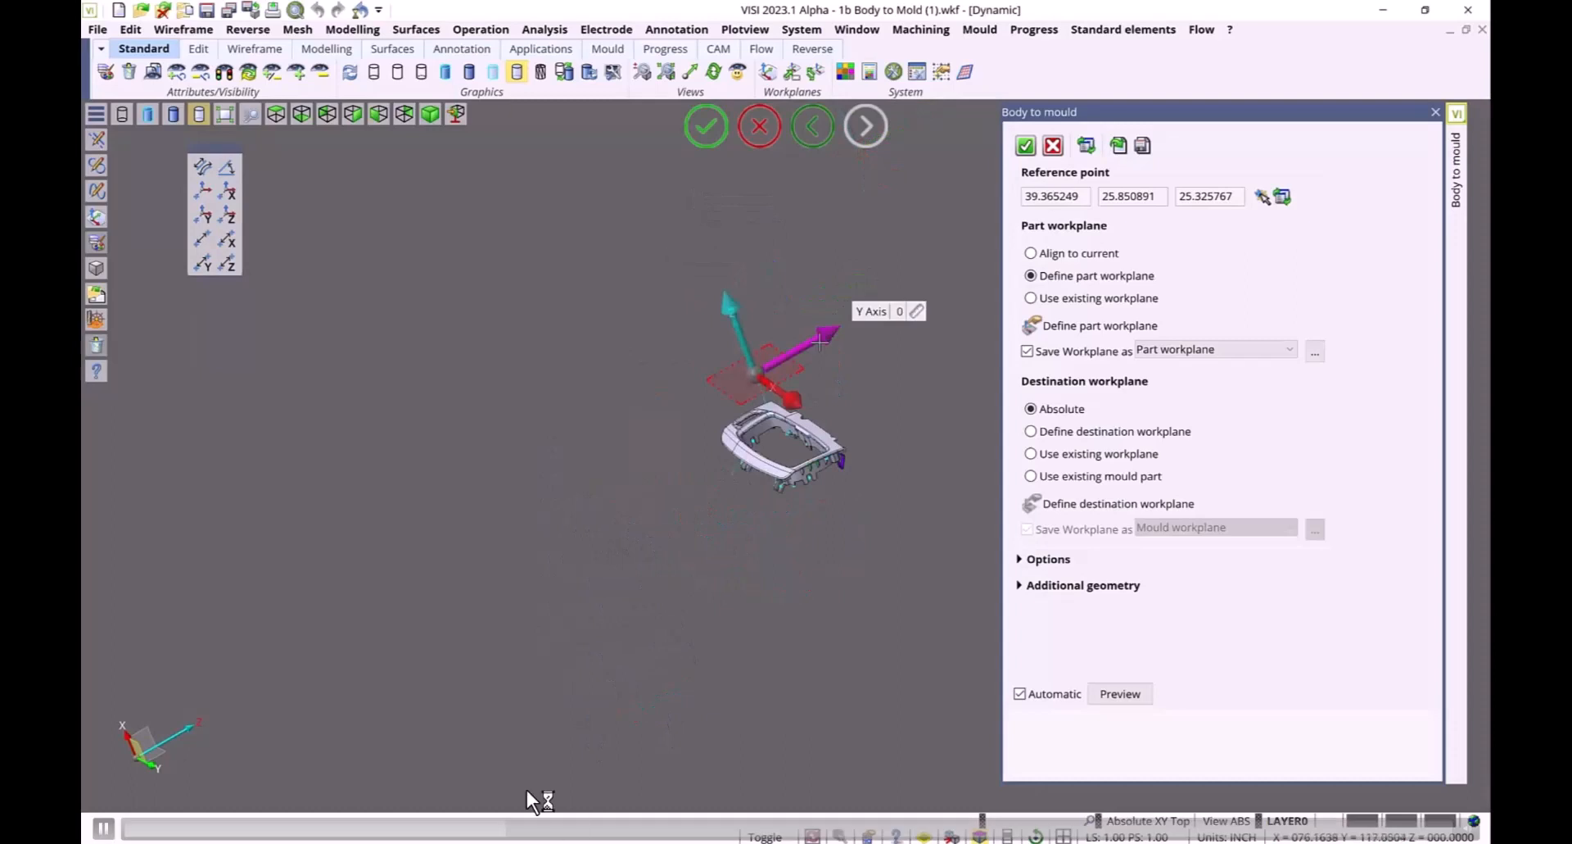
# Reposition the part workplane's reference point above the part in the Body to mould dialog
pyautogui.scroll(1, 904, 311)
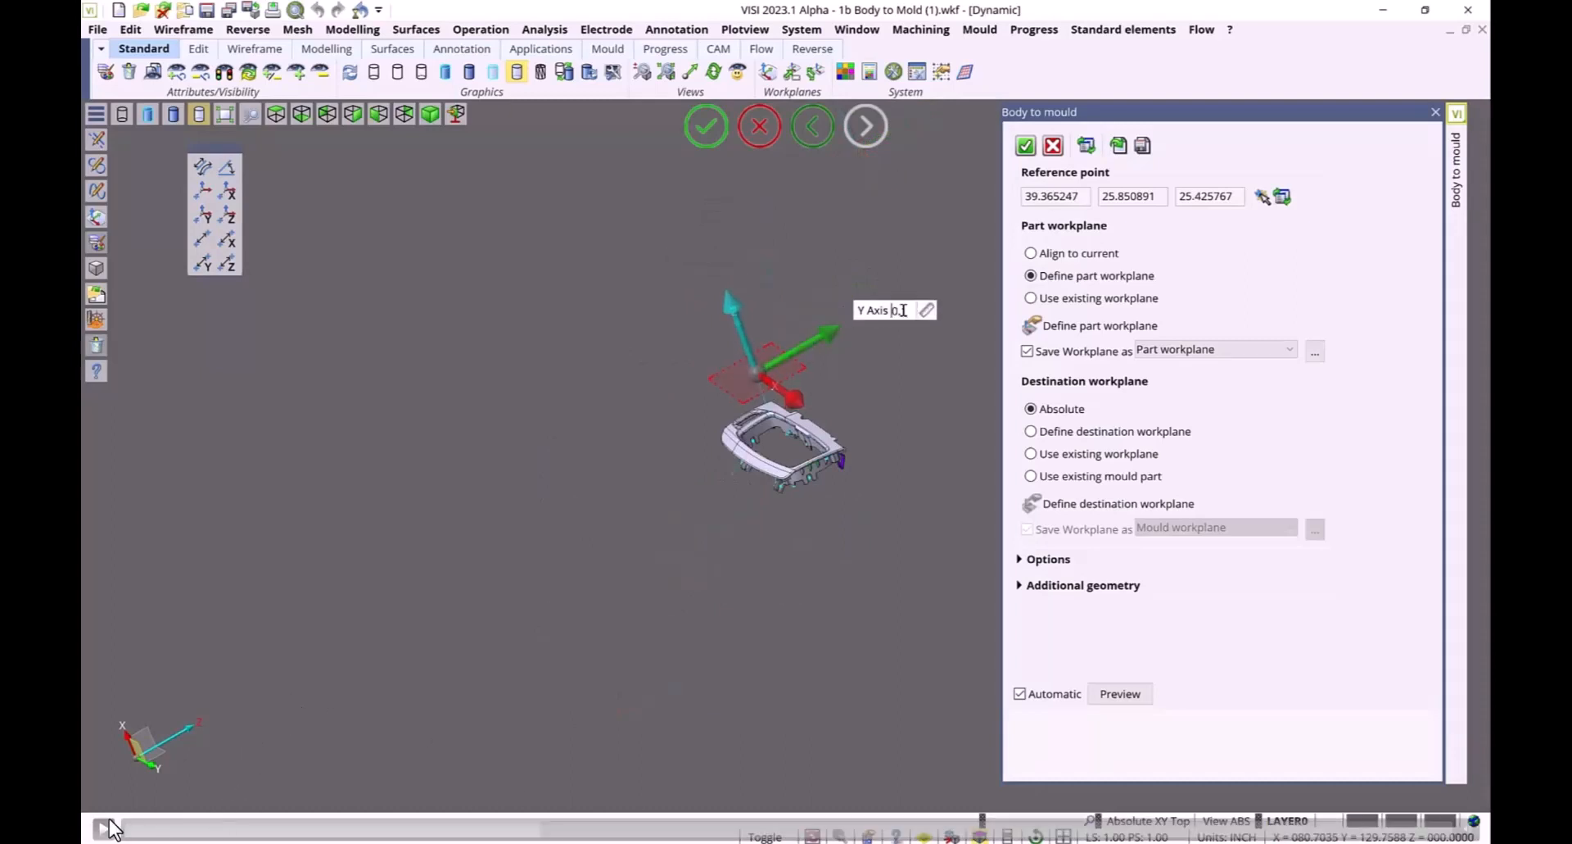
pyautogui.scroll(5, 903, 311)
pyautogui.scroll(5, 906, 306)
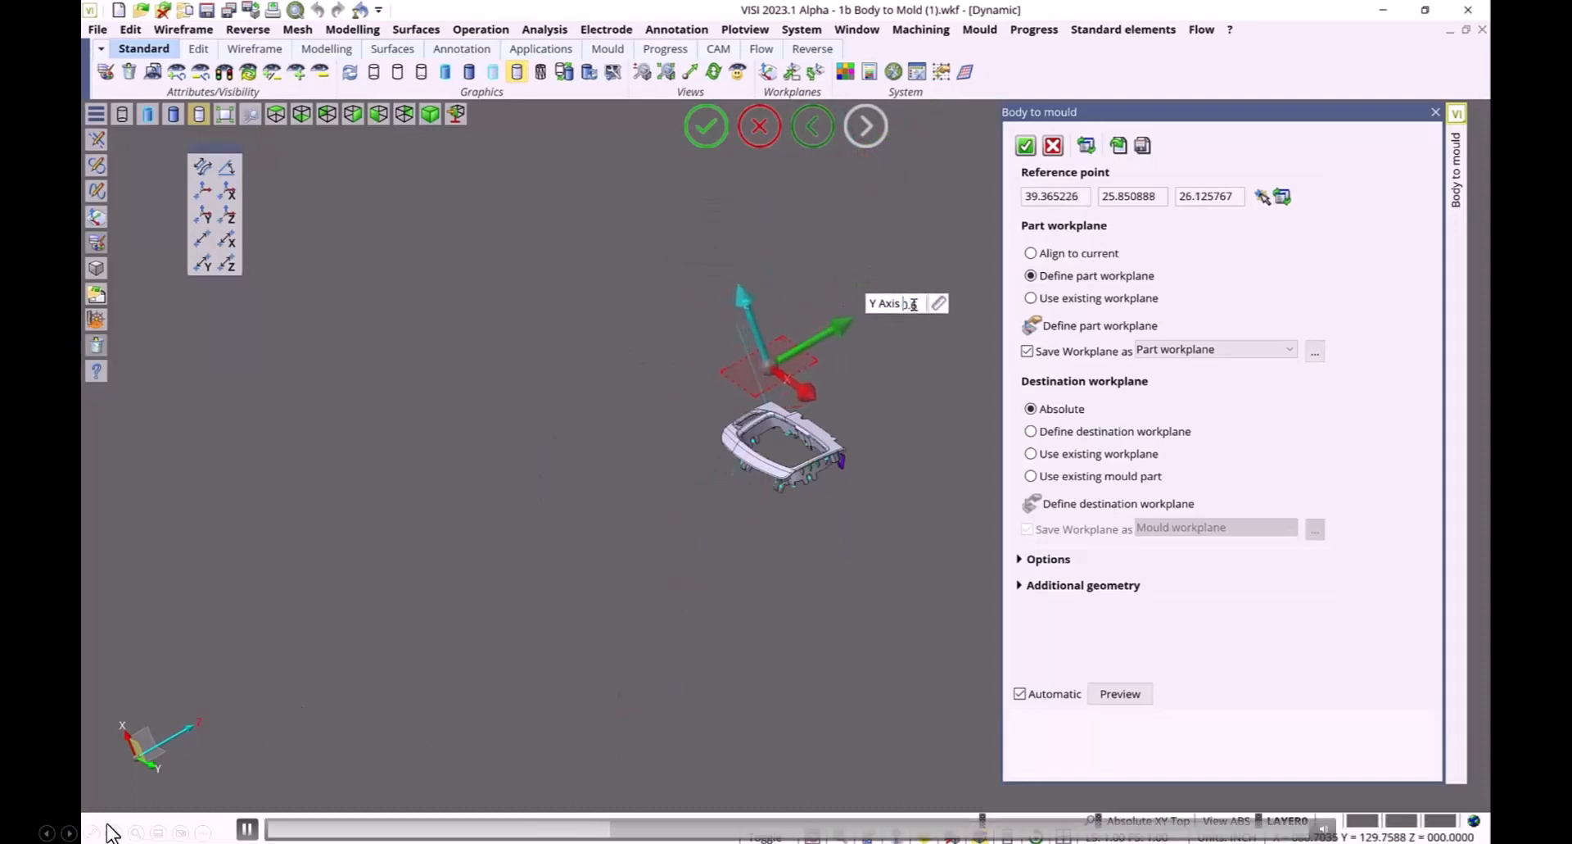
pyautogui.scroll(8, 926, 298)
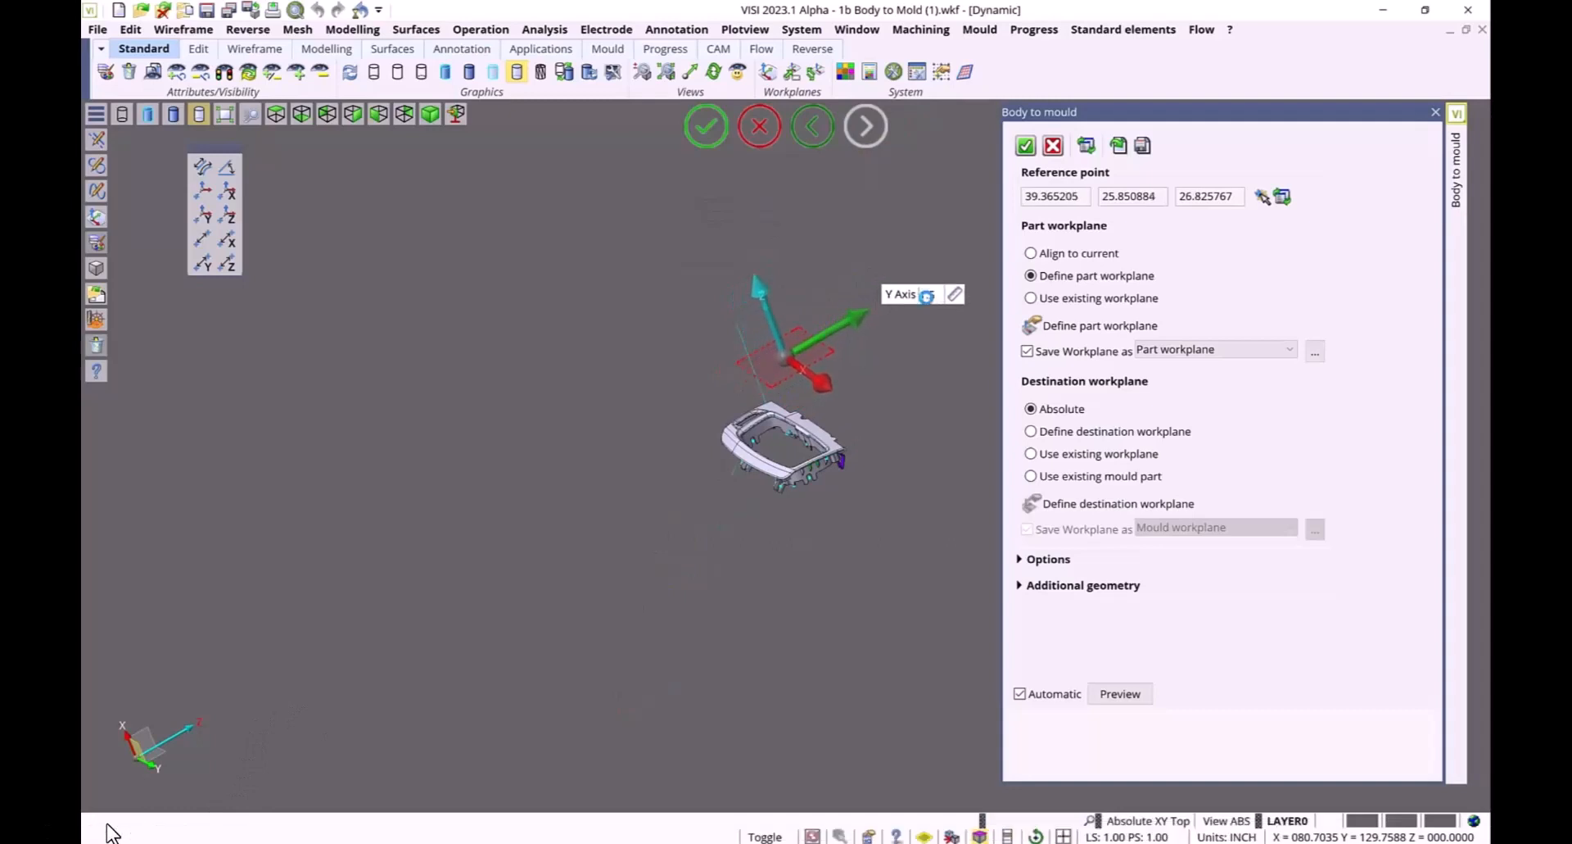
pyautogui.scroll(1, 944, 293)
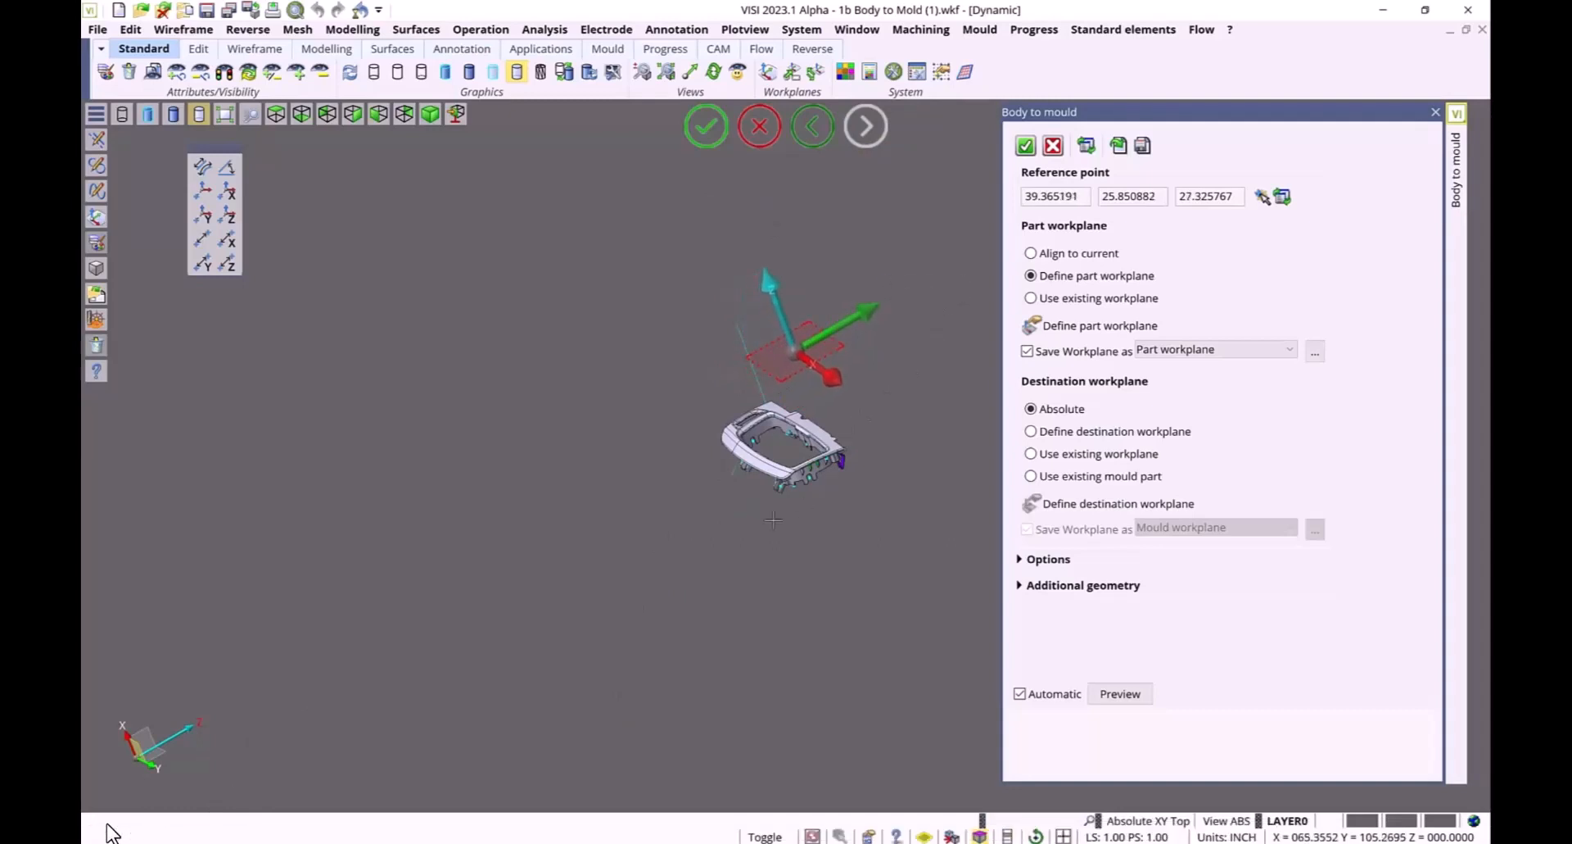
pyautogui.scroll(-5, 718, 556)
pyautogui.scroll(5, 650, 645)
pyautogui.scroll(-5, 650, 644)
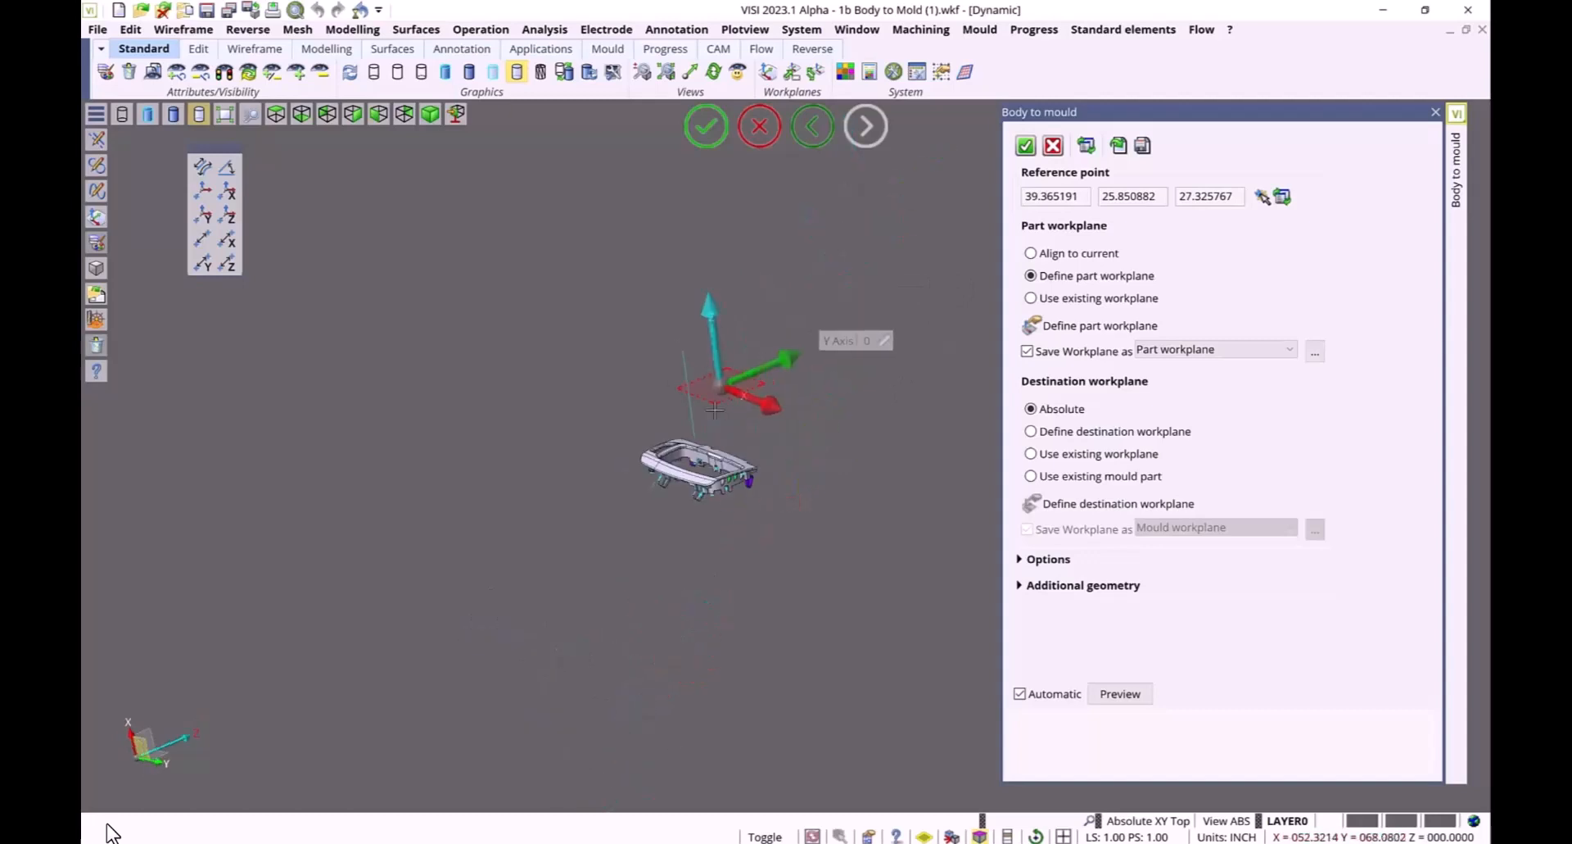
pyautogui.scroll(5, 711, 410)
pyautogui.moveTo(729, 349); pyautogui.dragTo(664, 477)
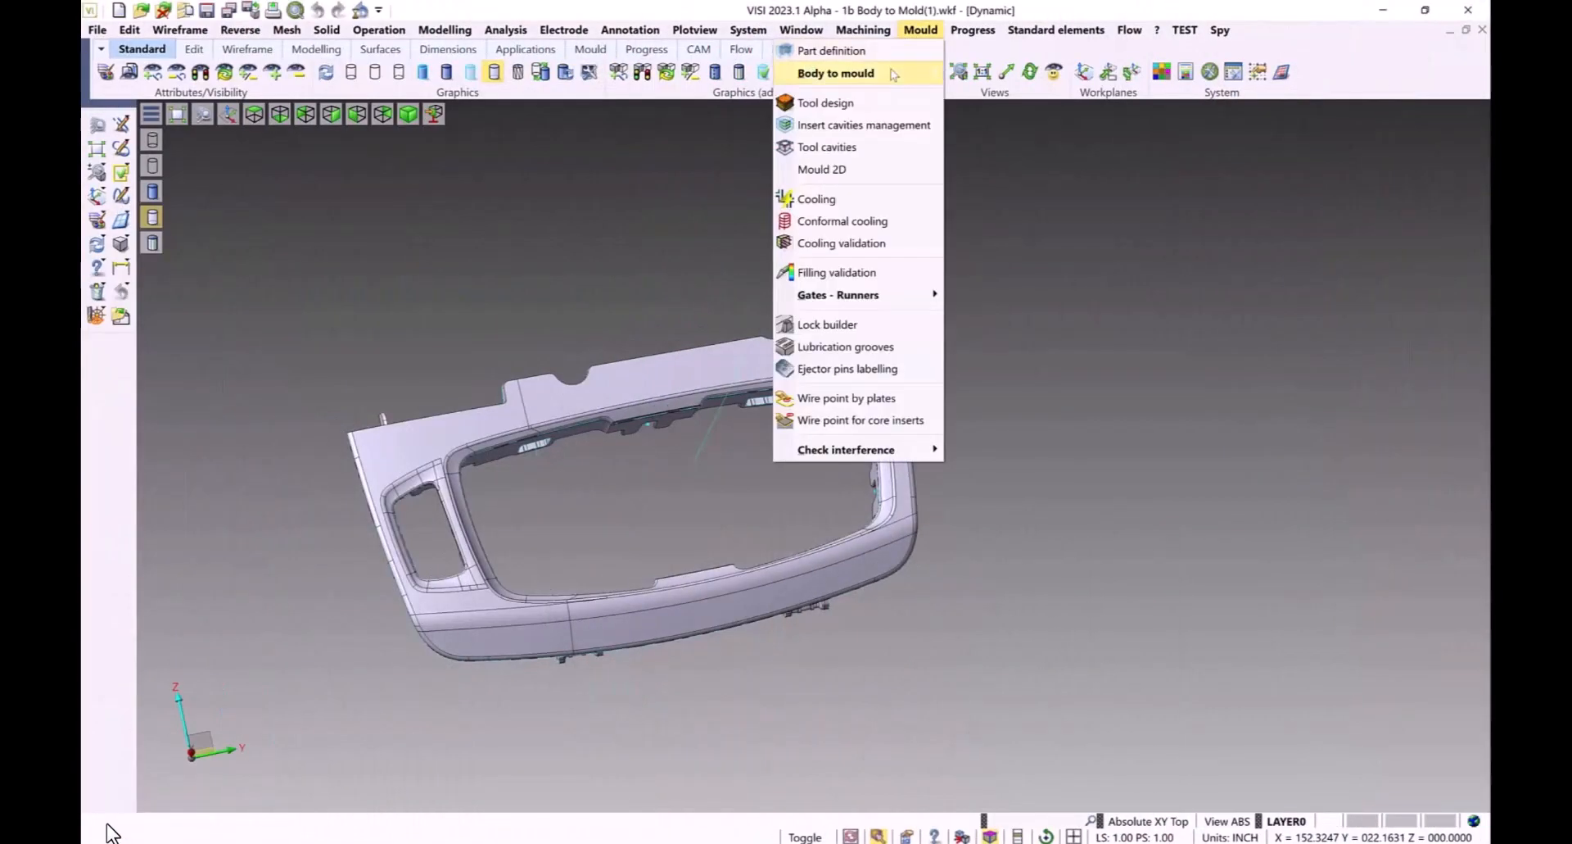
# Run Body to mould with the part workplane aligned to current and an existing destination workplane, copying the part
pyautogui.moveTo(894, 74)
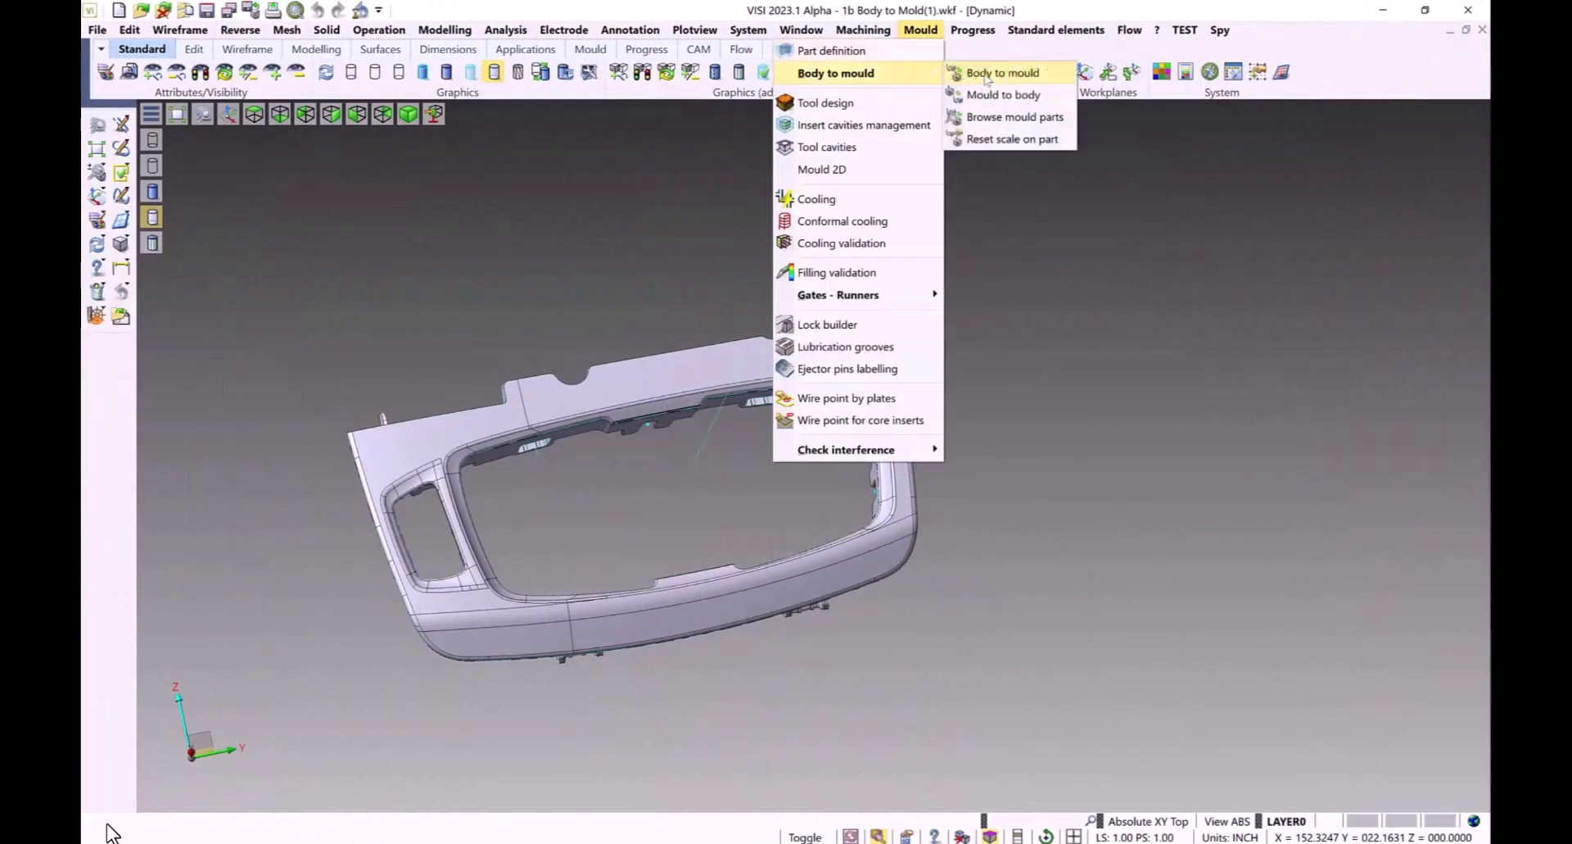
pyautogui.click(966, 68)
pyautogui.rightClick(1005, 577)
pyautogui.click(1177, 452)
pyautogui.scroll(-5, 797, 481)
pyautogui.scroll(4, 681, 707)
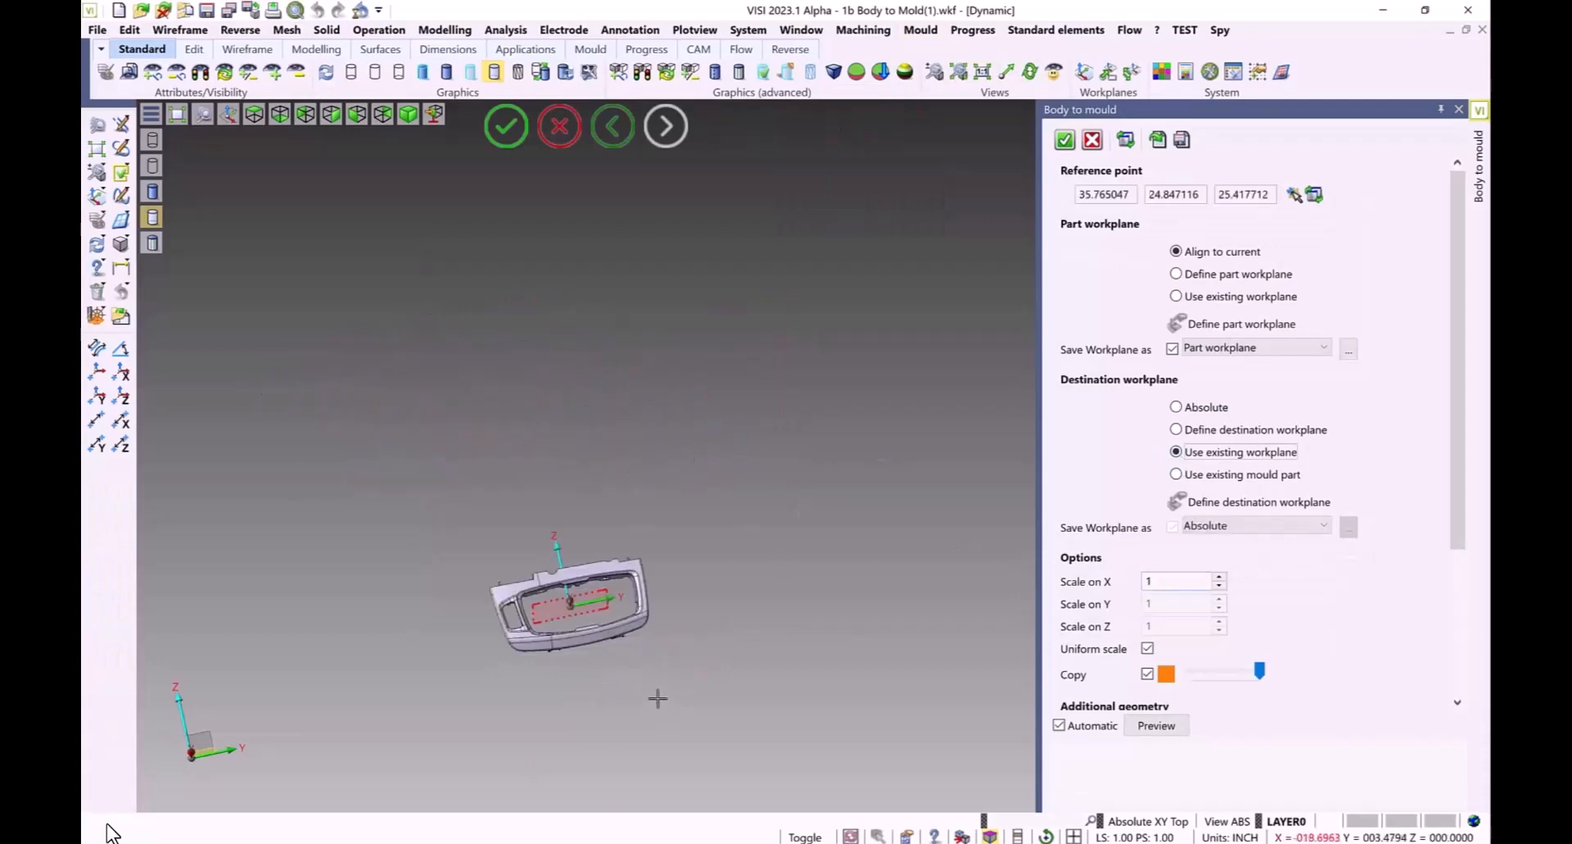
pyautogui.click(1157, 725)
pyautogui.click(1065, 139)
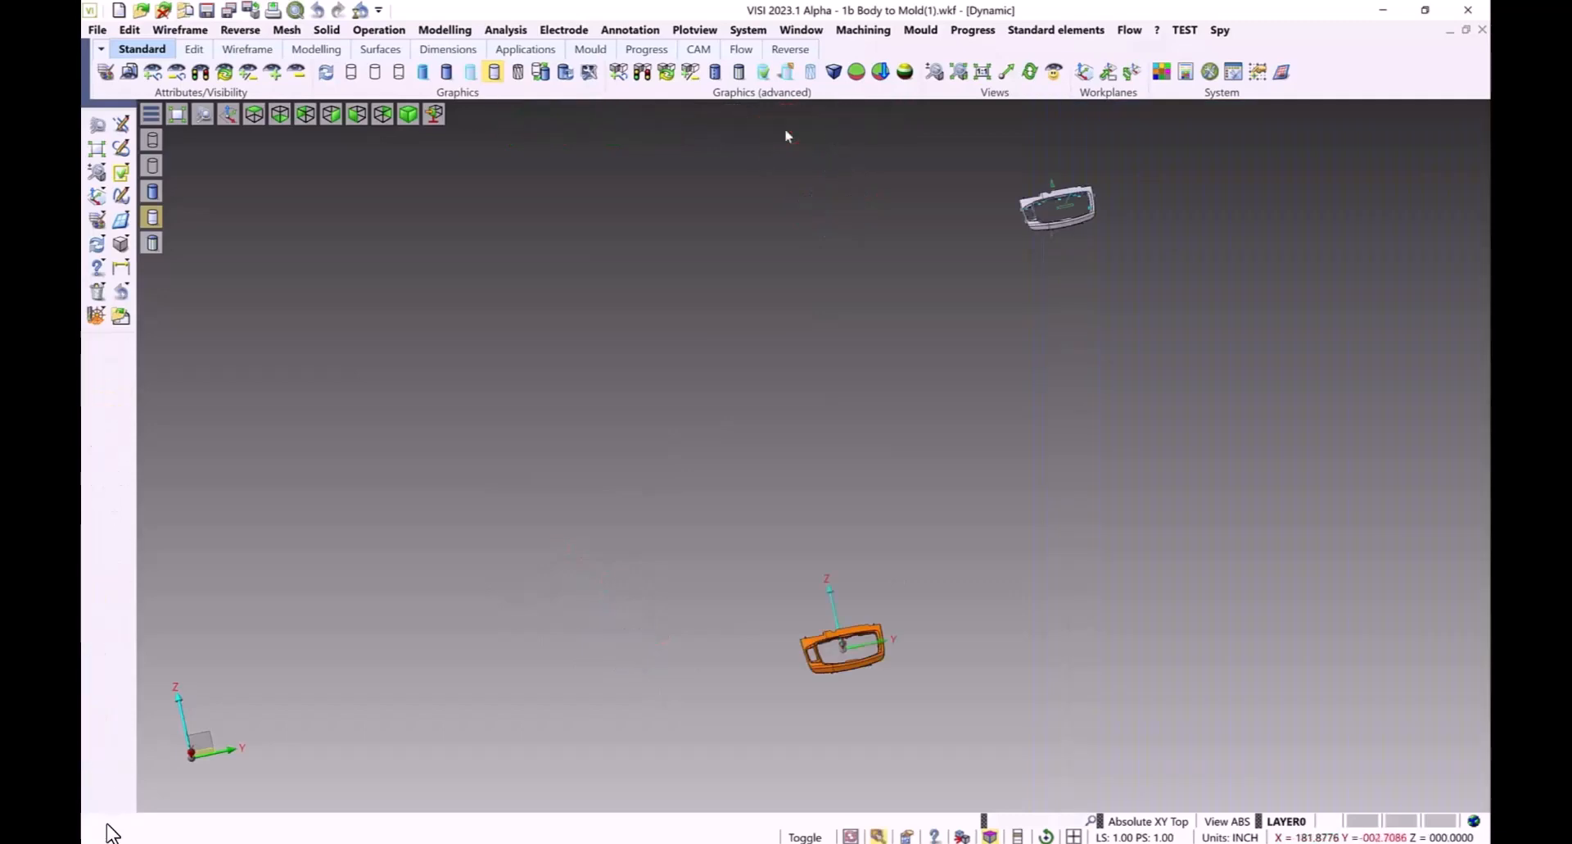
# Browse the mould parts, selecting each listed part in turn to inspect it in the model
pyautogui.click(921, 29)
pyautogui.moveTo(832, 70)
pyautogui.click(1014, 96)
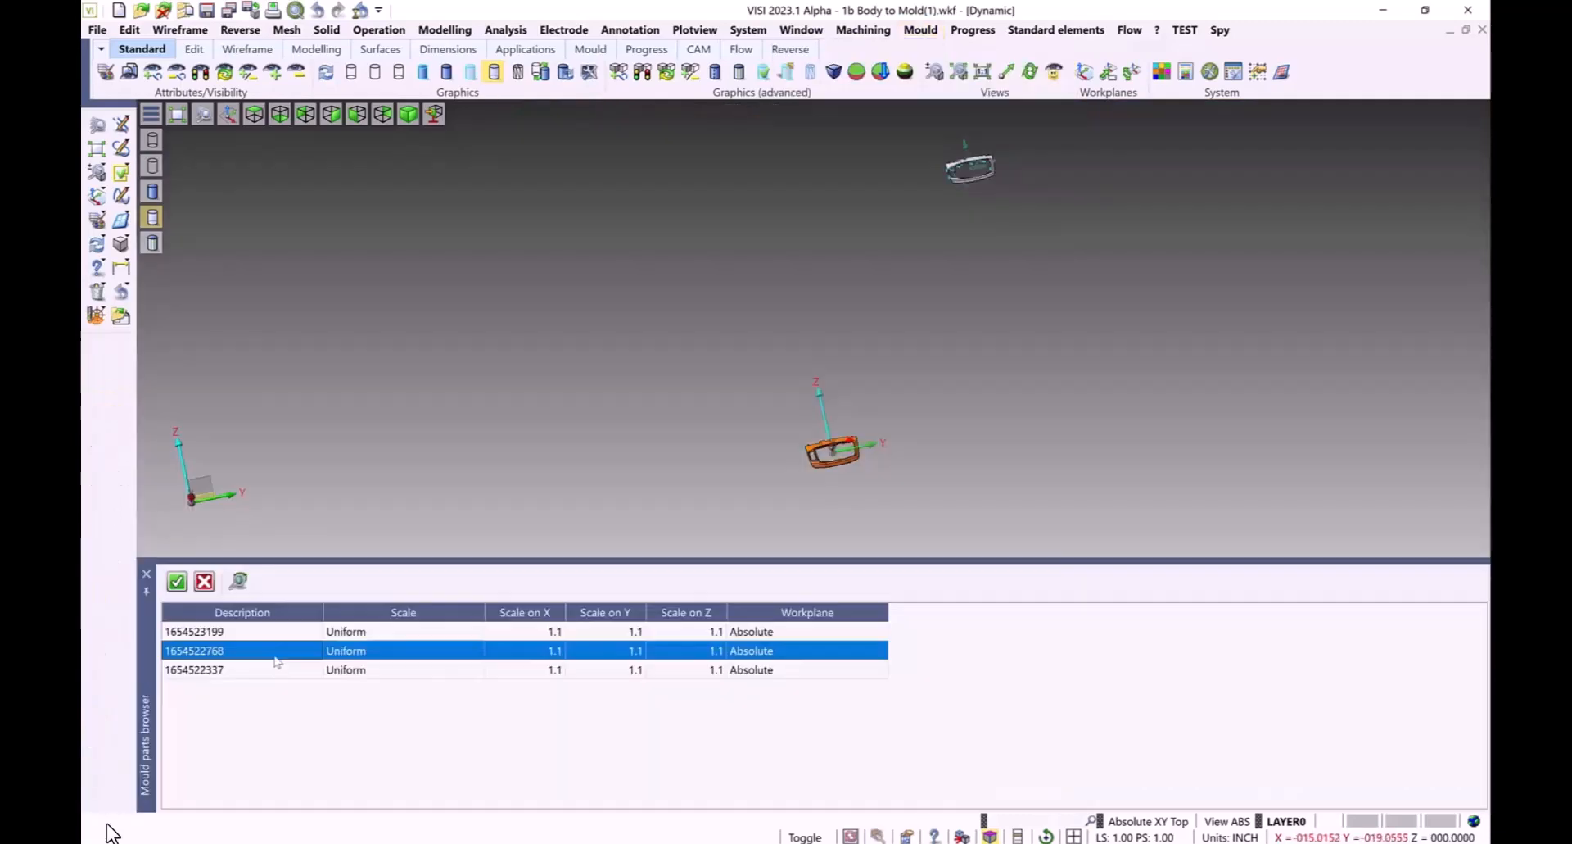
pyautogui.scroll(5, 800, 502)
pyautogui.moveTo(950, 384); pyautogui.dragTo(980, 411, button='middle')
pyautogui.click(248, 671)
pyautogui.click(252, 653)
pyautogui.click(257, 635)
pyautogui.click(254, 670)
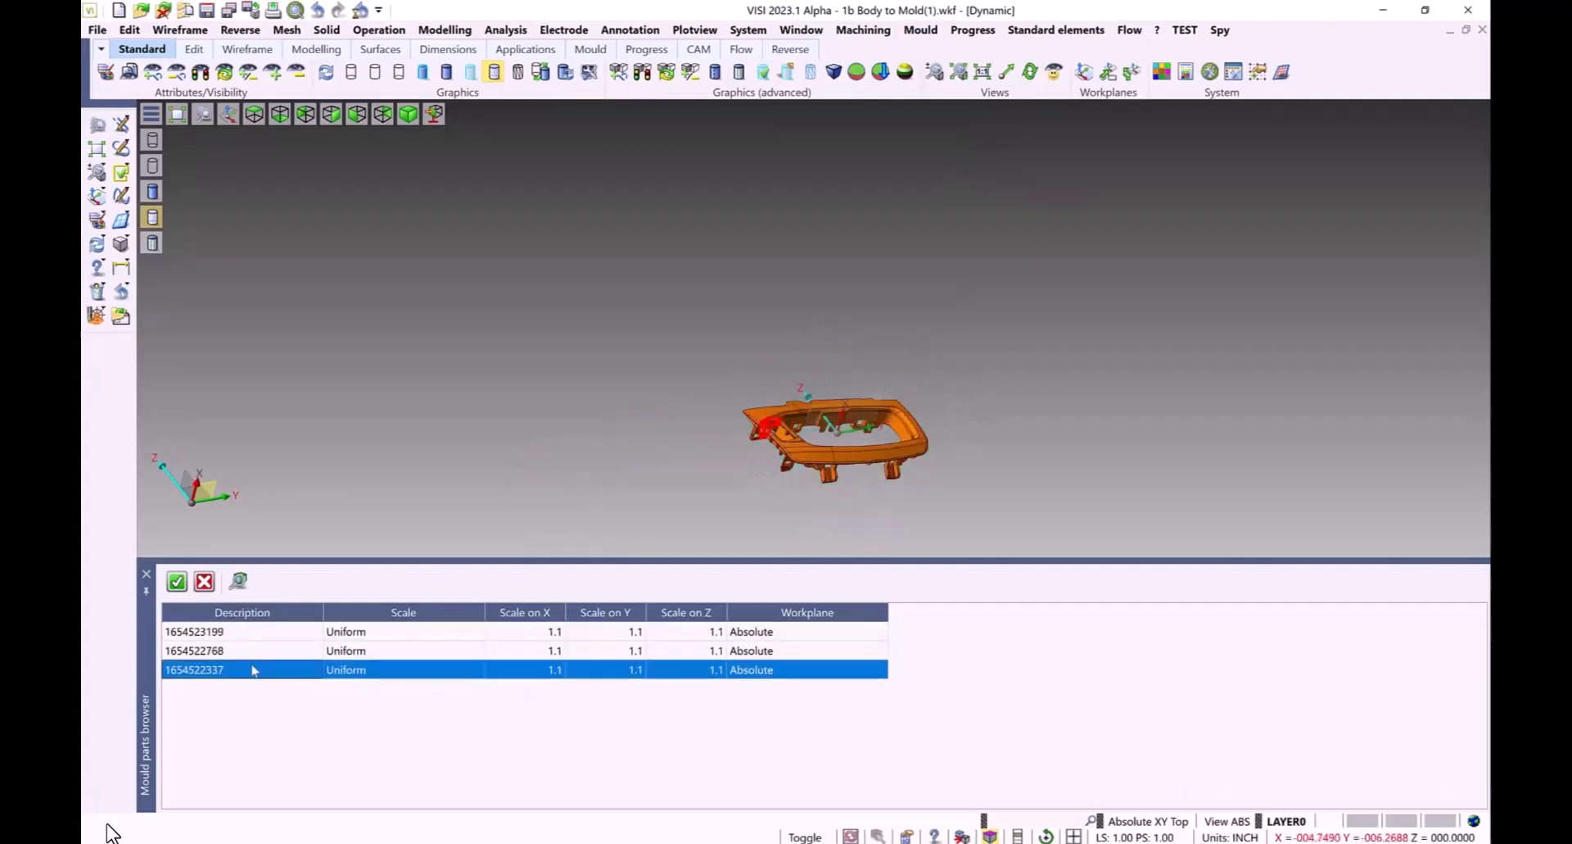
pyautogui.click(252, 652)
pyautogui.click(178, 582)
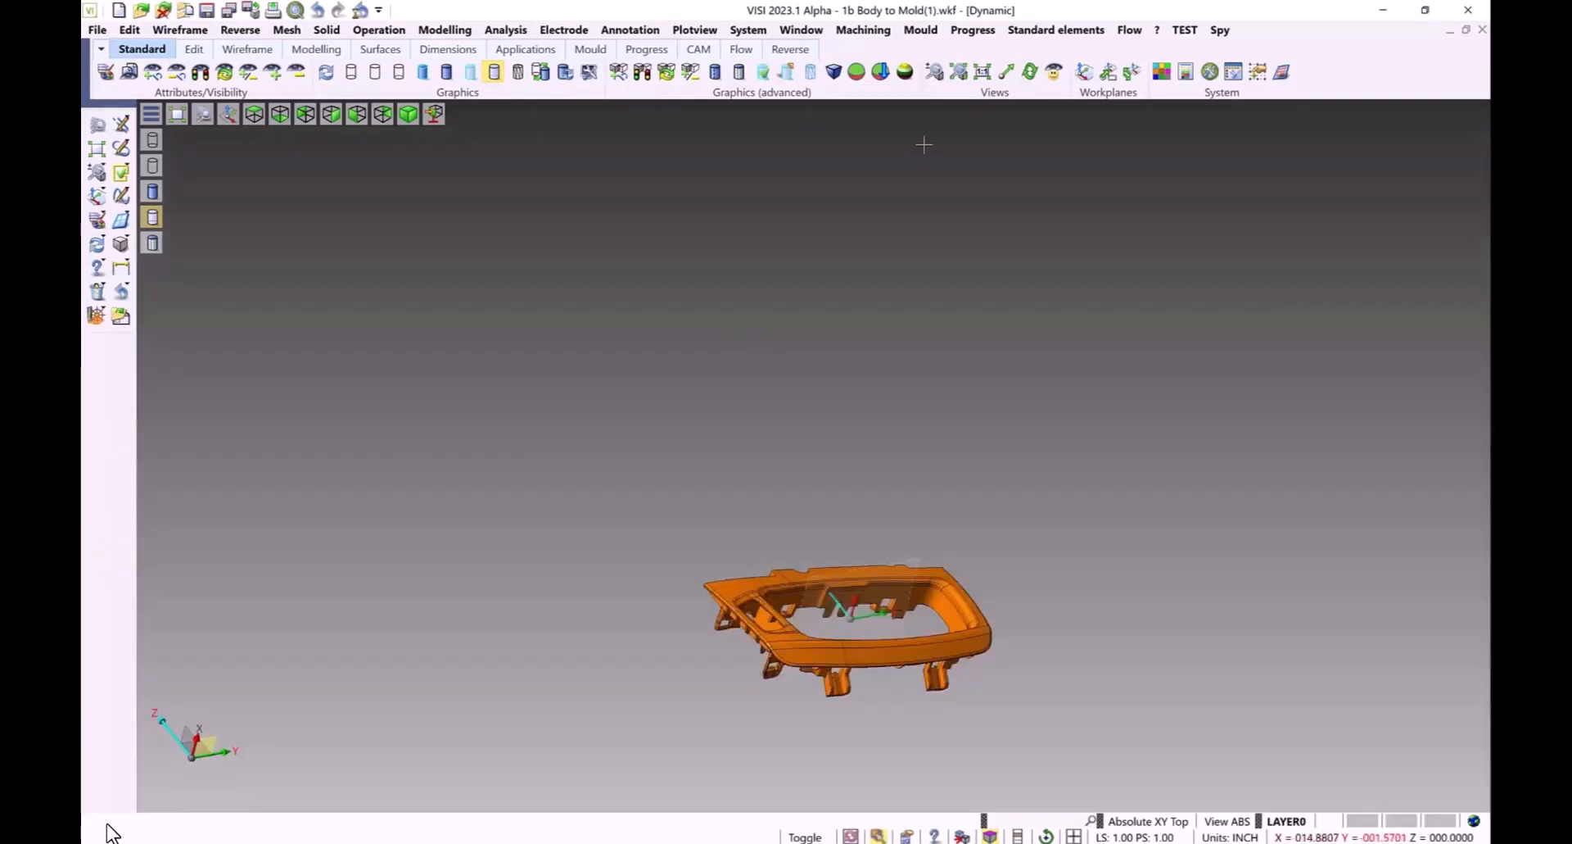
# Reset the mould part's scale to a uniform 1.05 using Reset scale on part
pyautogui.click(921, 31)
pyautogui.moveTo(893, 73)
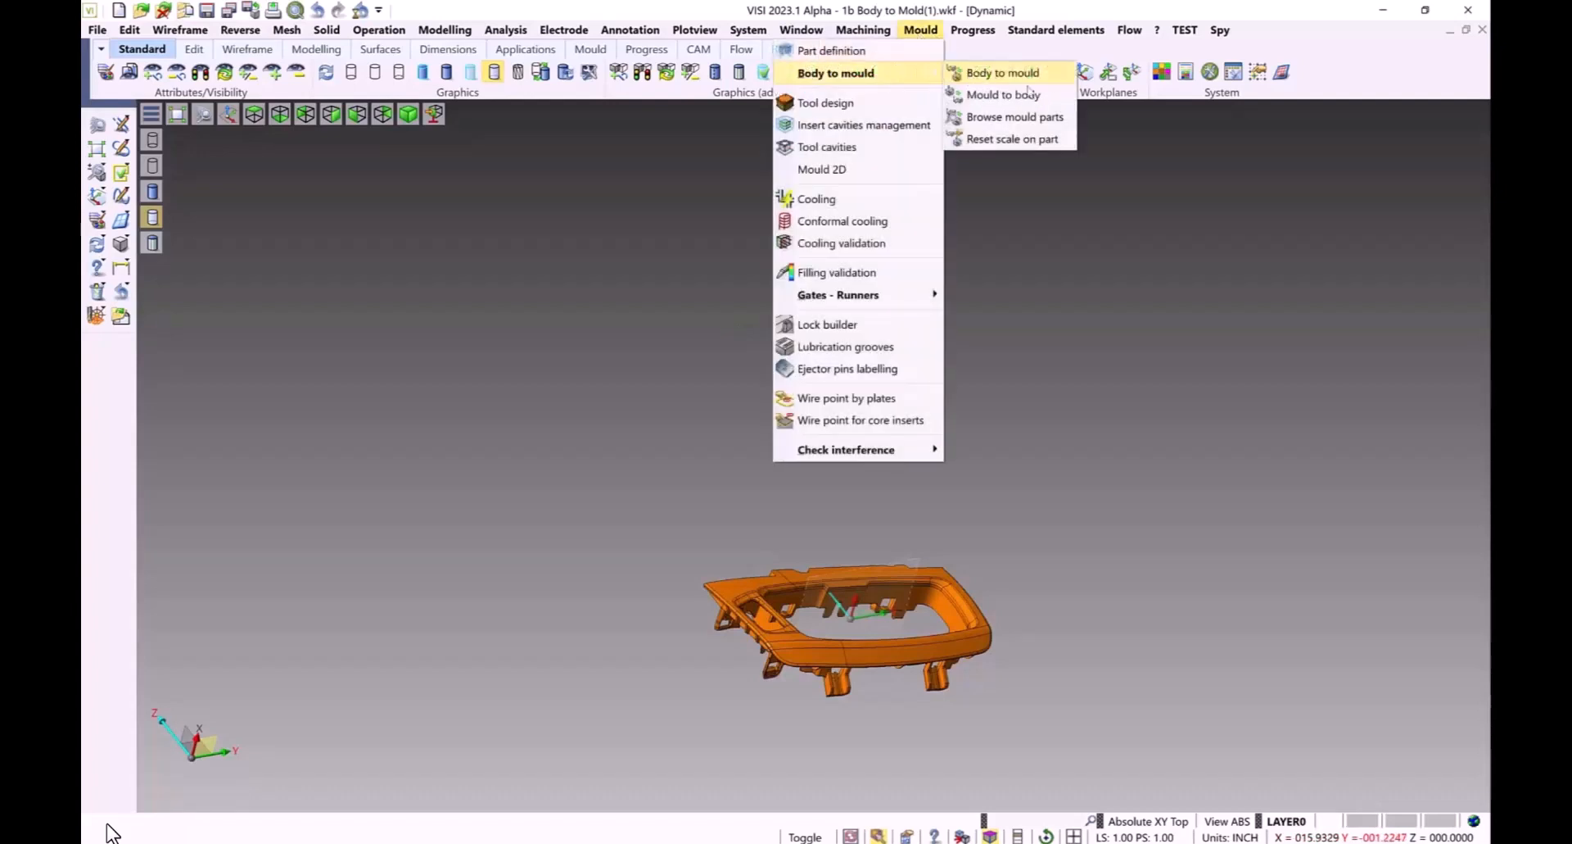
pyautogui.click(1012, 140)
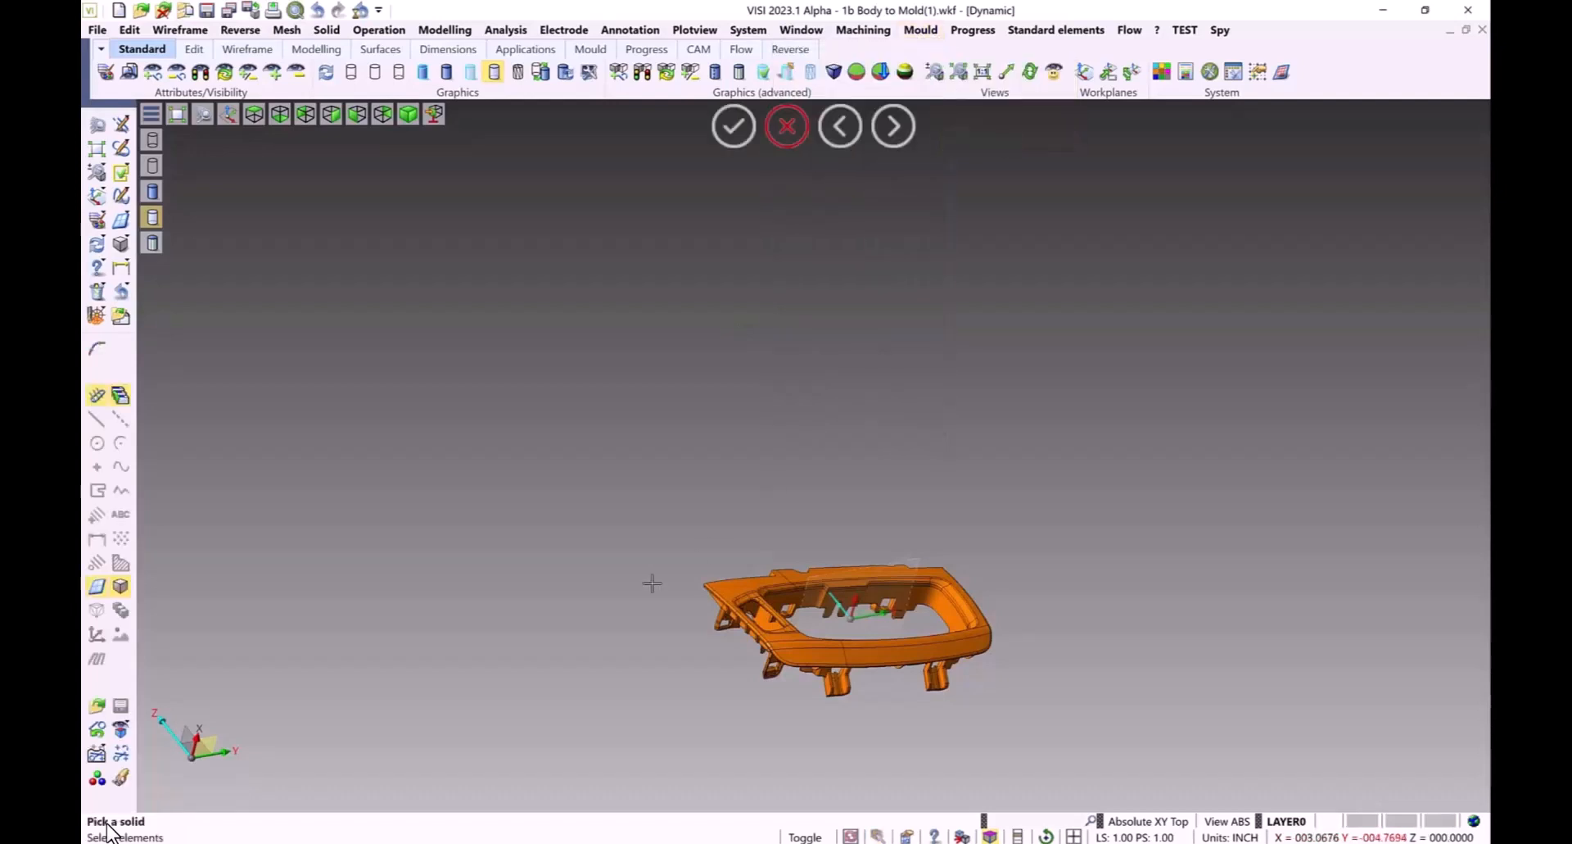
pyautogui.moveTo(587, 442); pyautogui.dragTo(1145, 774)
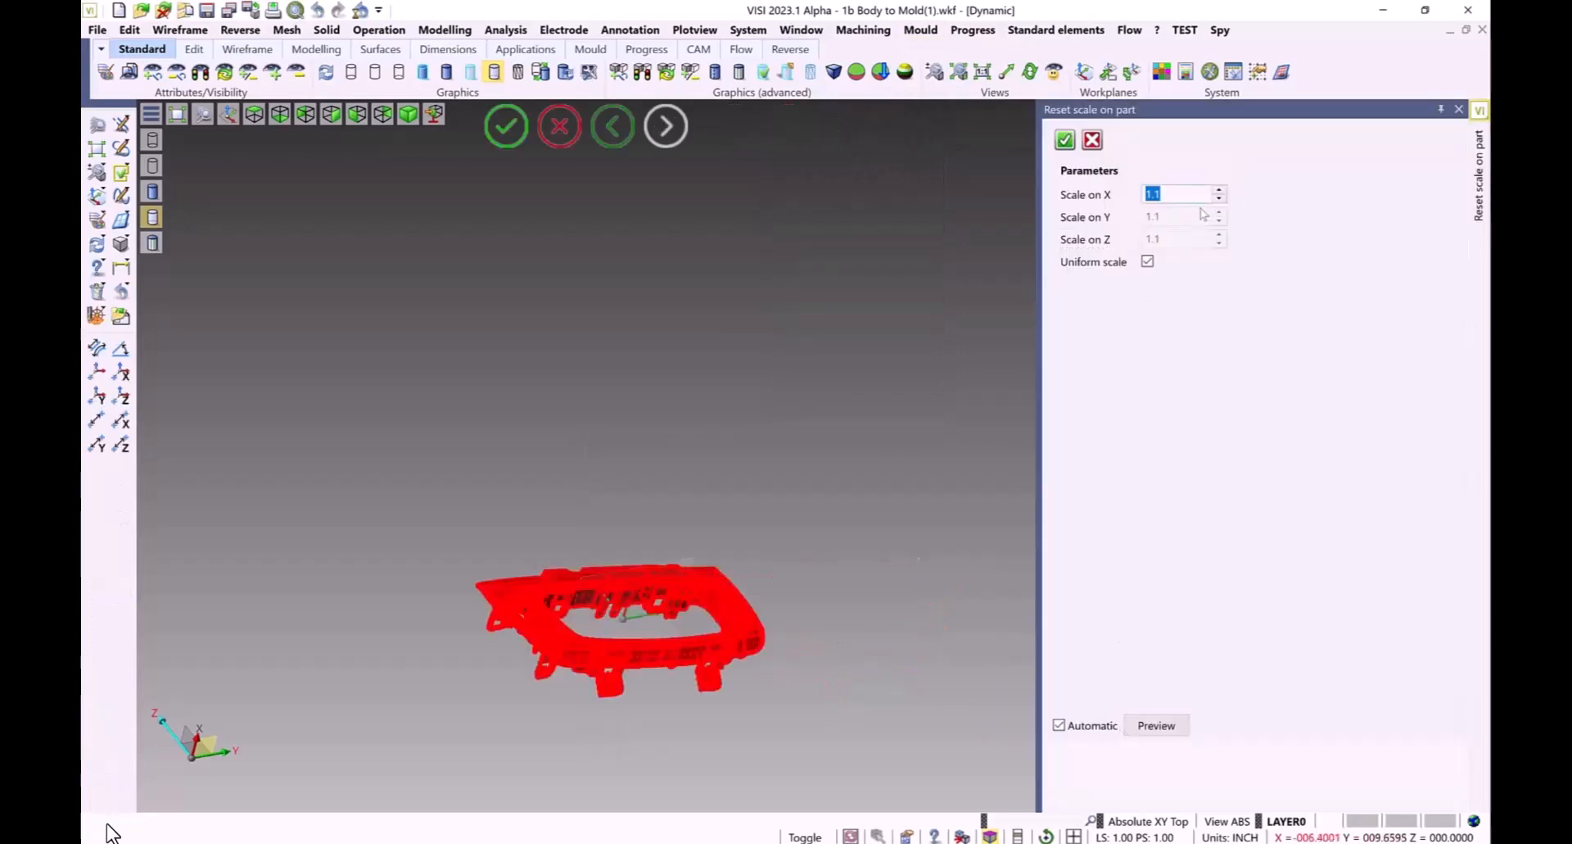
pyautogui.click(1166, 194)
pyautogui.click(1157, 726)
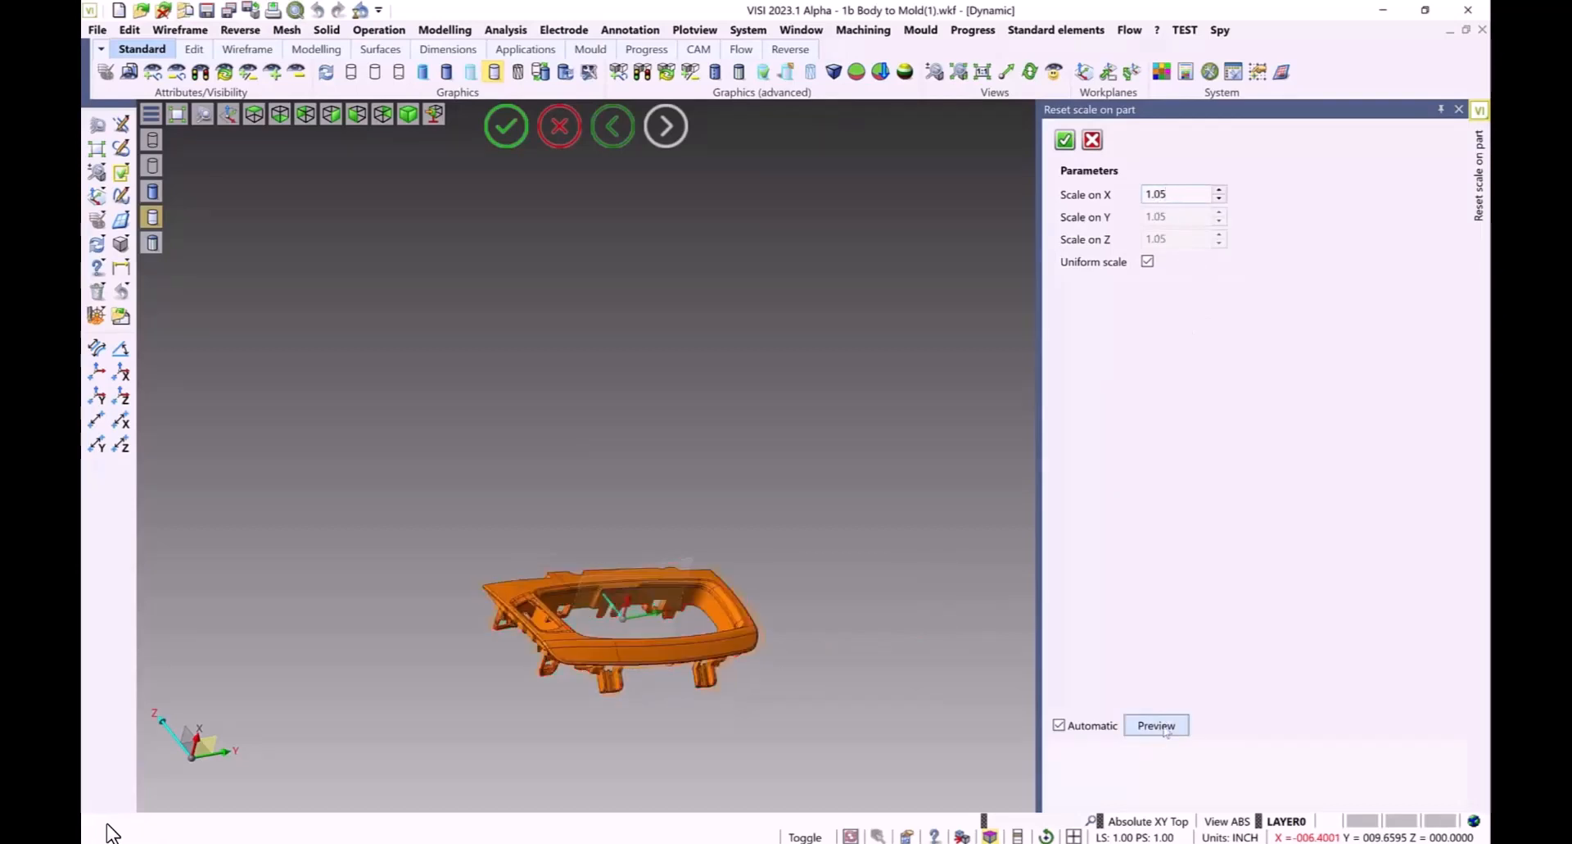
pyautogui.click(1065, 140)
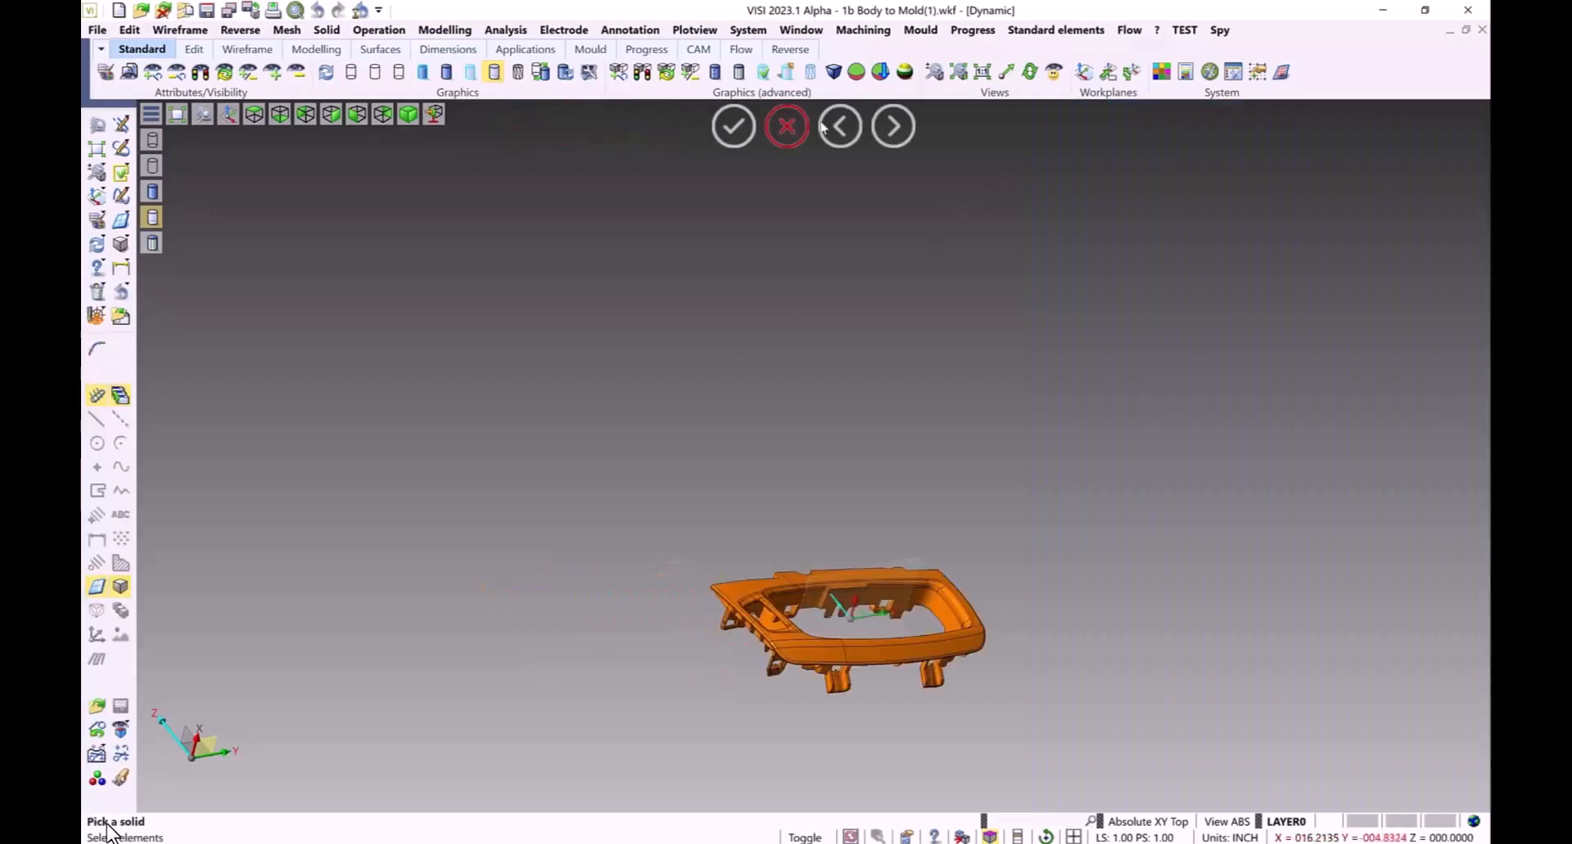
pyautogui.rightClick(809, 143)
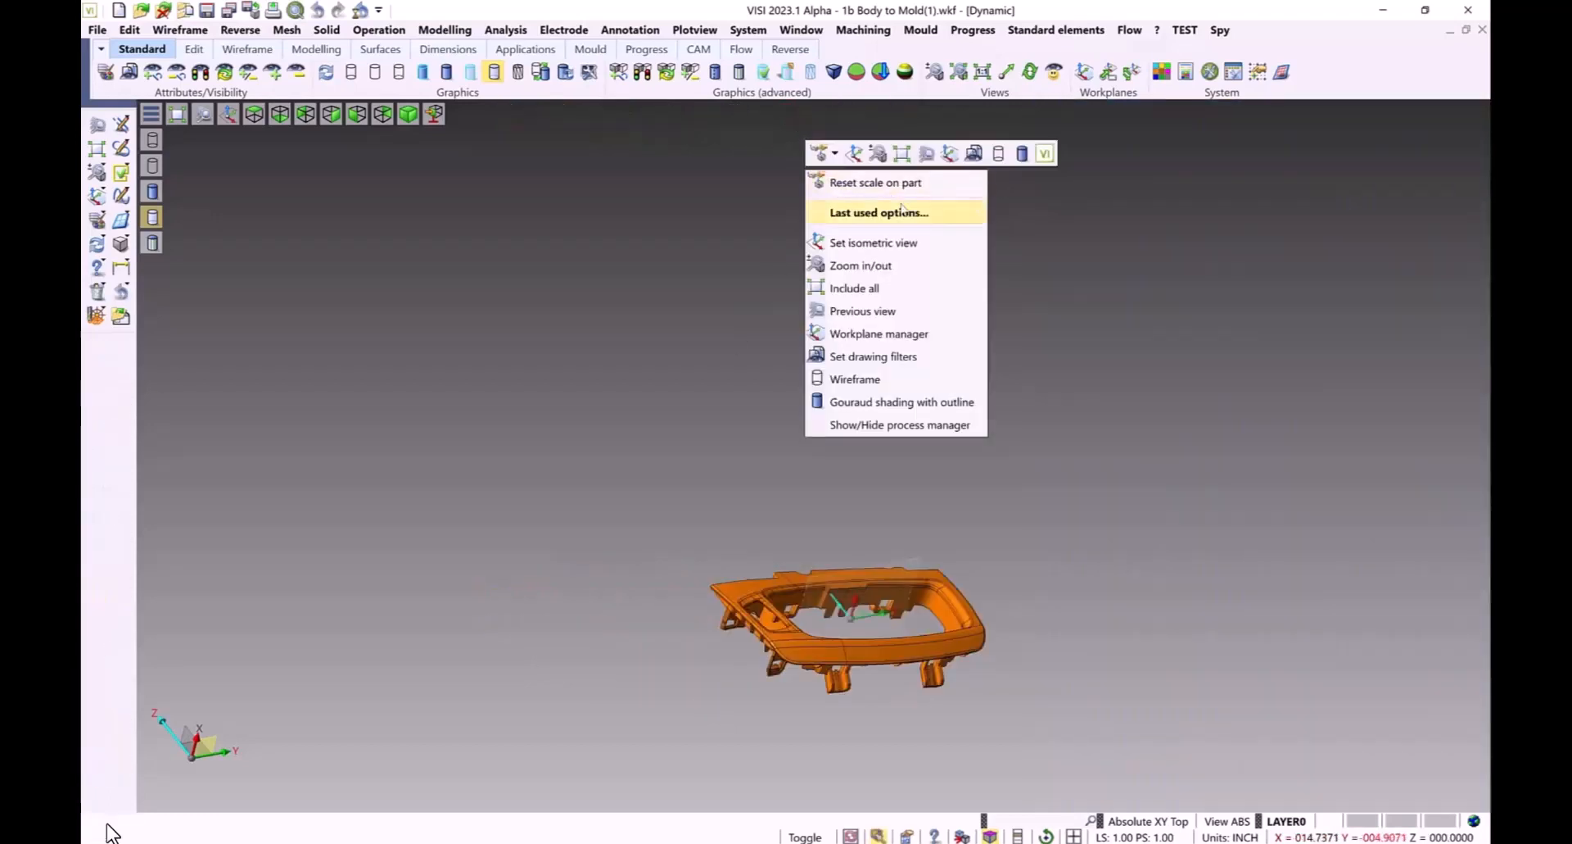
pyautogui.moveTo(901, 210)
pyautogui.click(1024, 235)
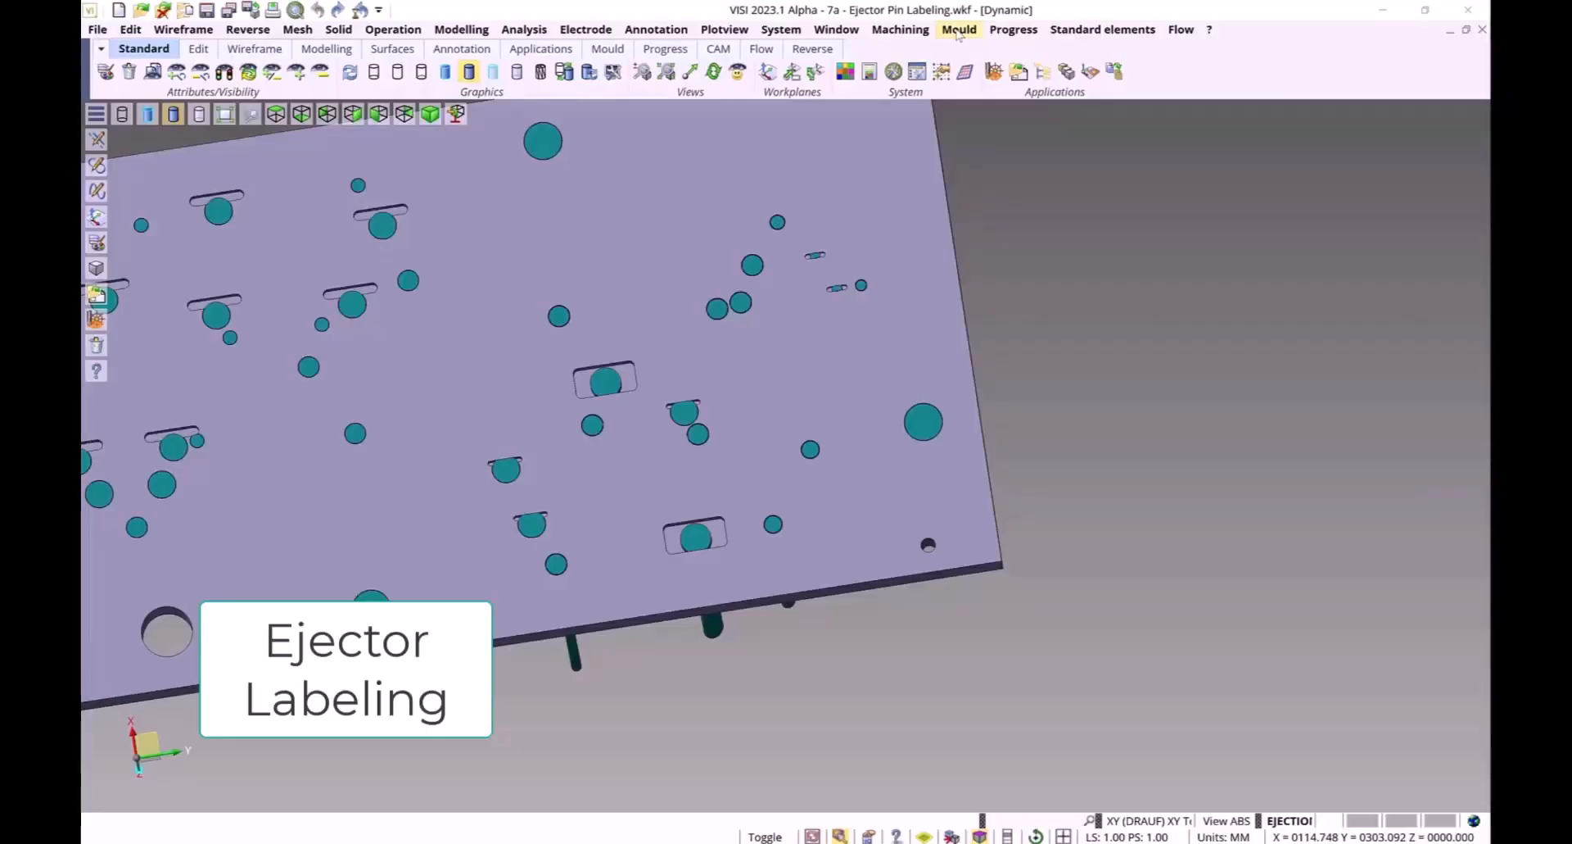
# Start Ejector pins labelling and window-select all ejectors on the plate
pyautogui.click(958, 31)
pyautogui.click(851, 277)
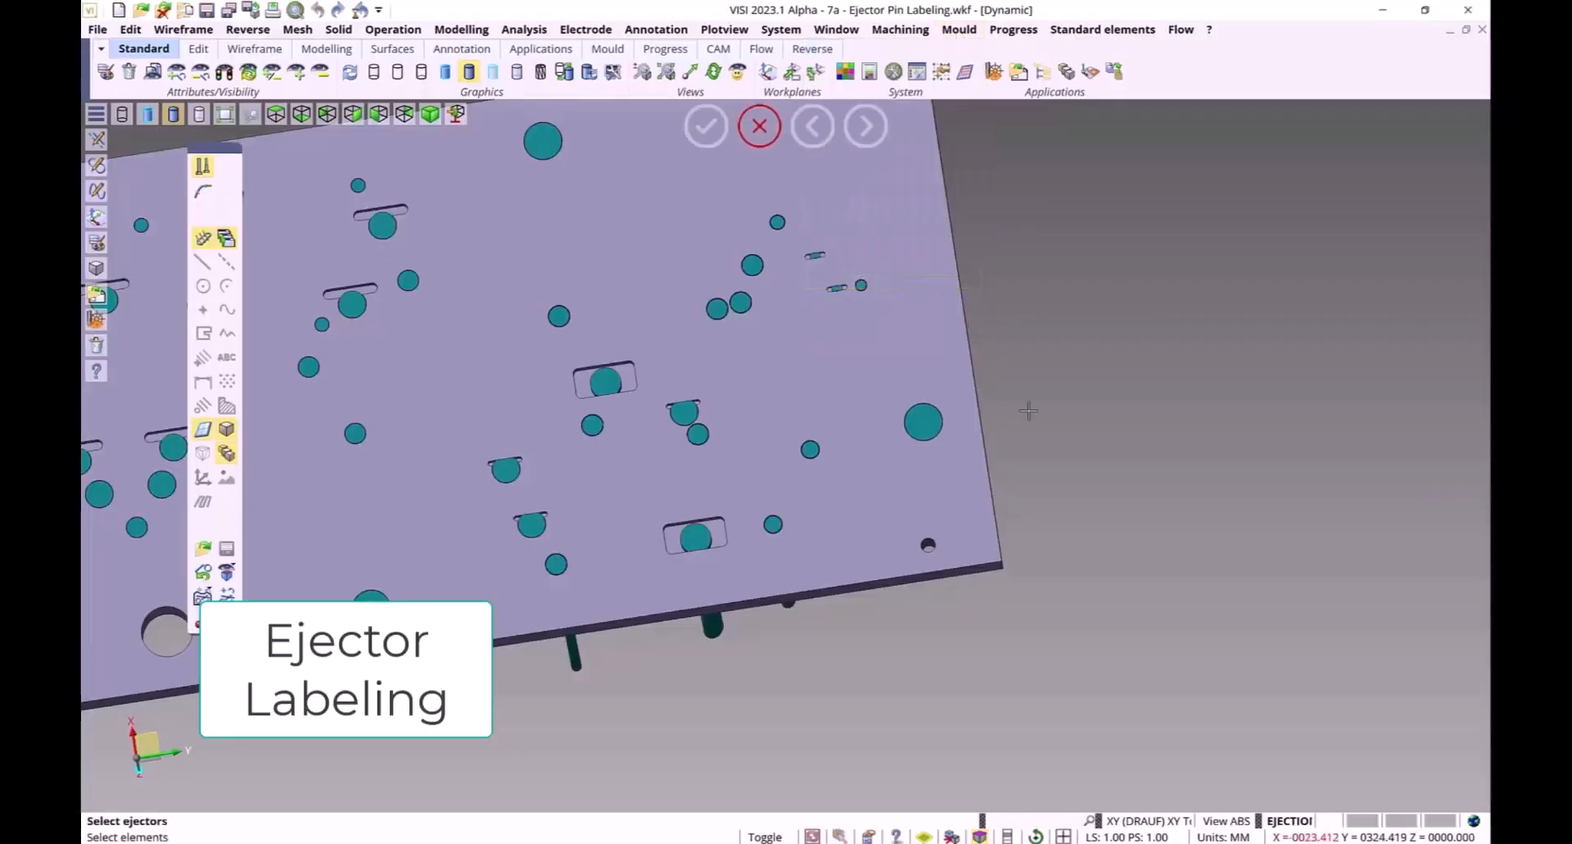
pyautogui.moveTo(636, 157); pyautogui.dragTo(1087, 669)
pyautogui.rightClick(1086, 661)
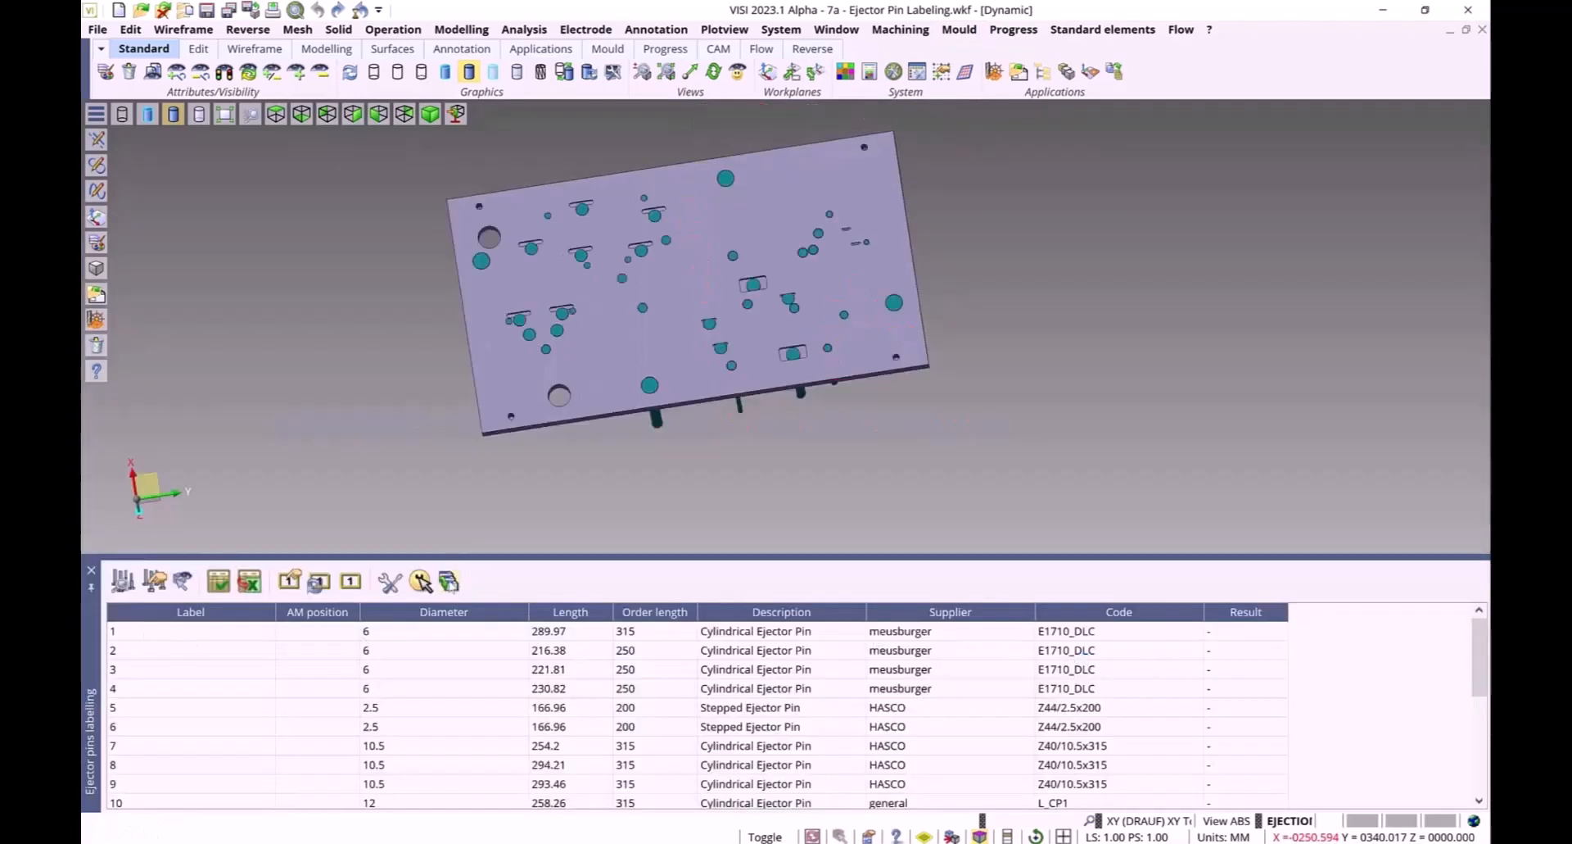
# Label all listed ejector pins, then select a single ejector pin directly in the 3D view
pyautogui.click(449, 582)
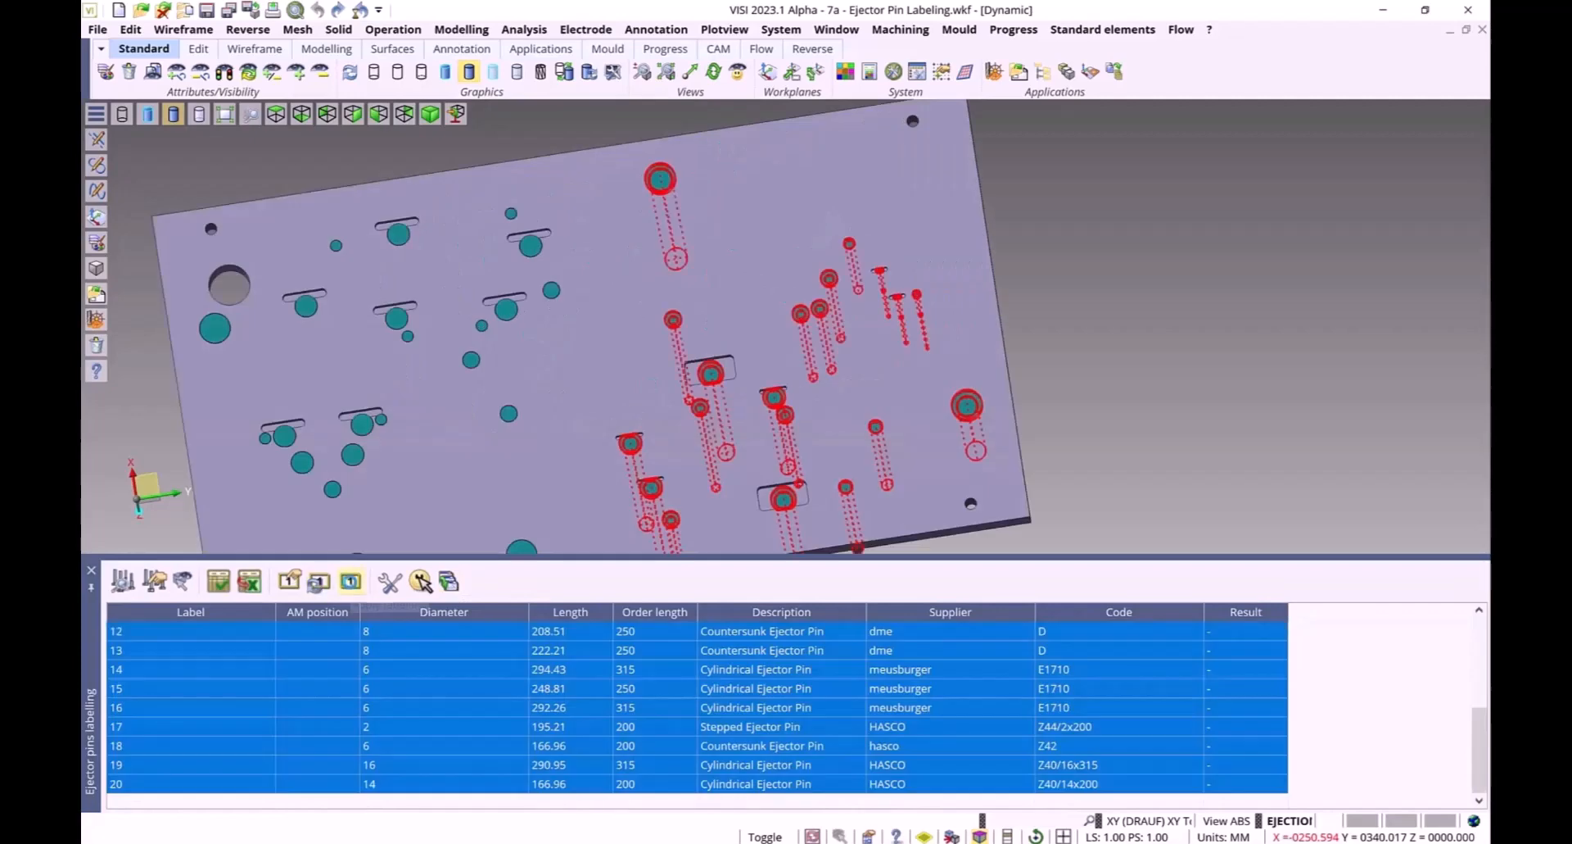
pyautogui.click(351, 581)
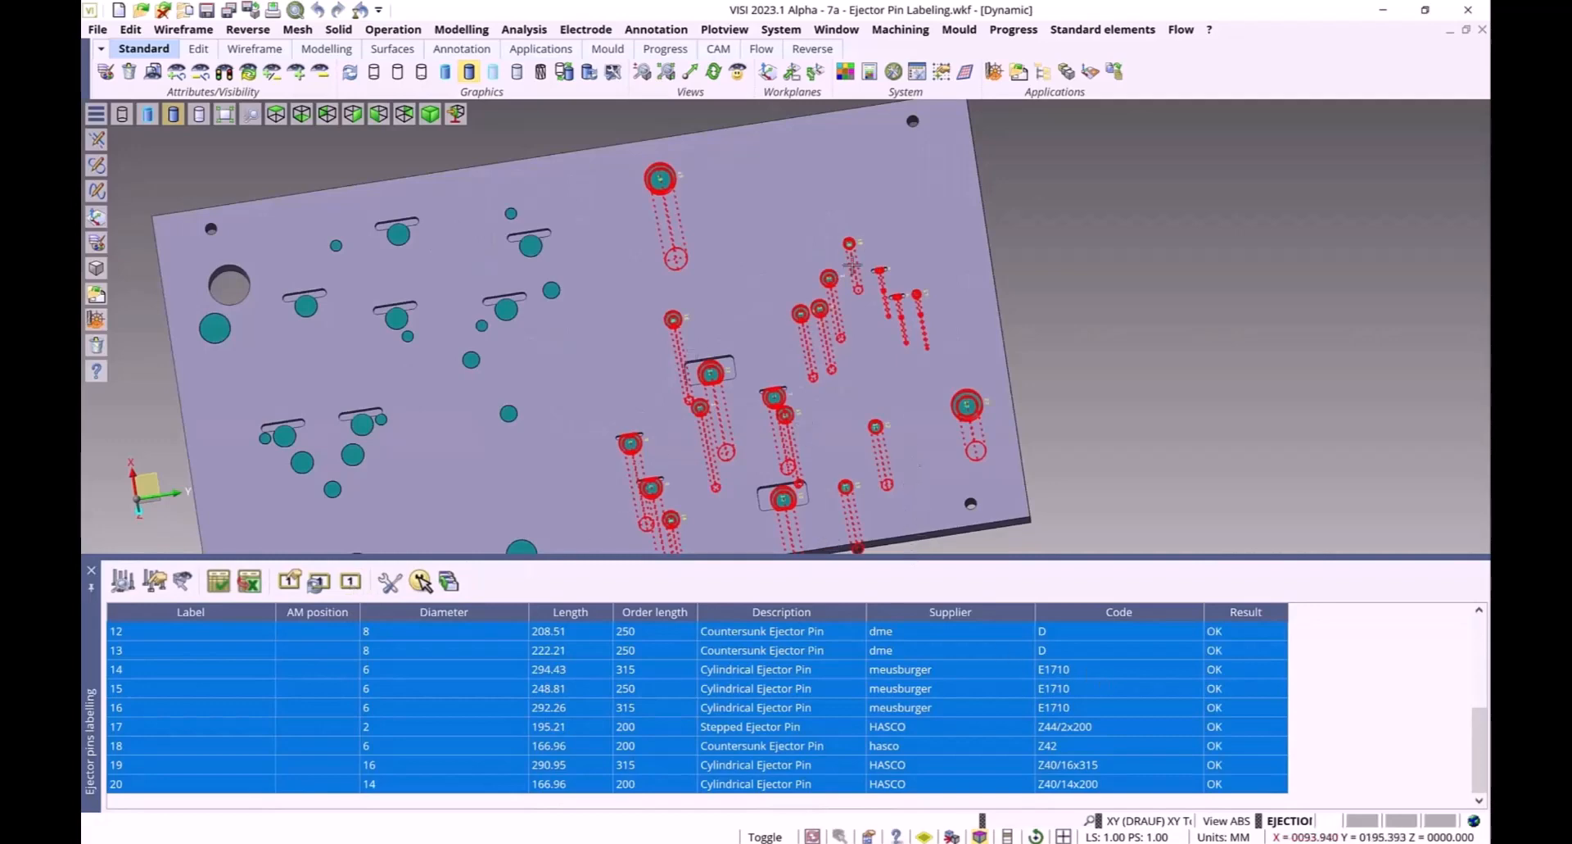
pyautogui.scroll(5, 834, 354)
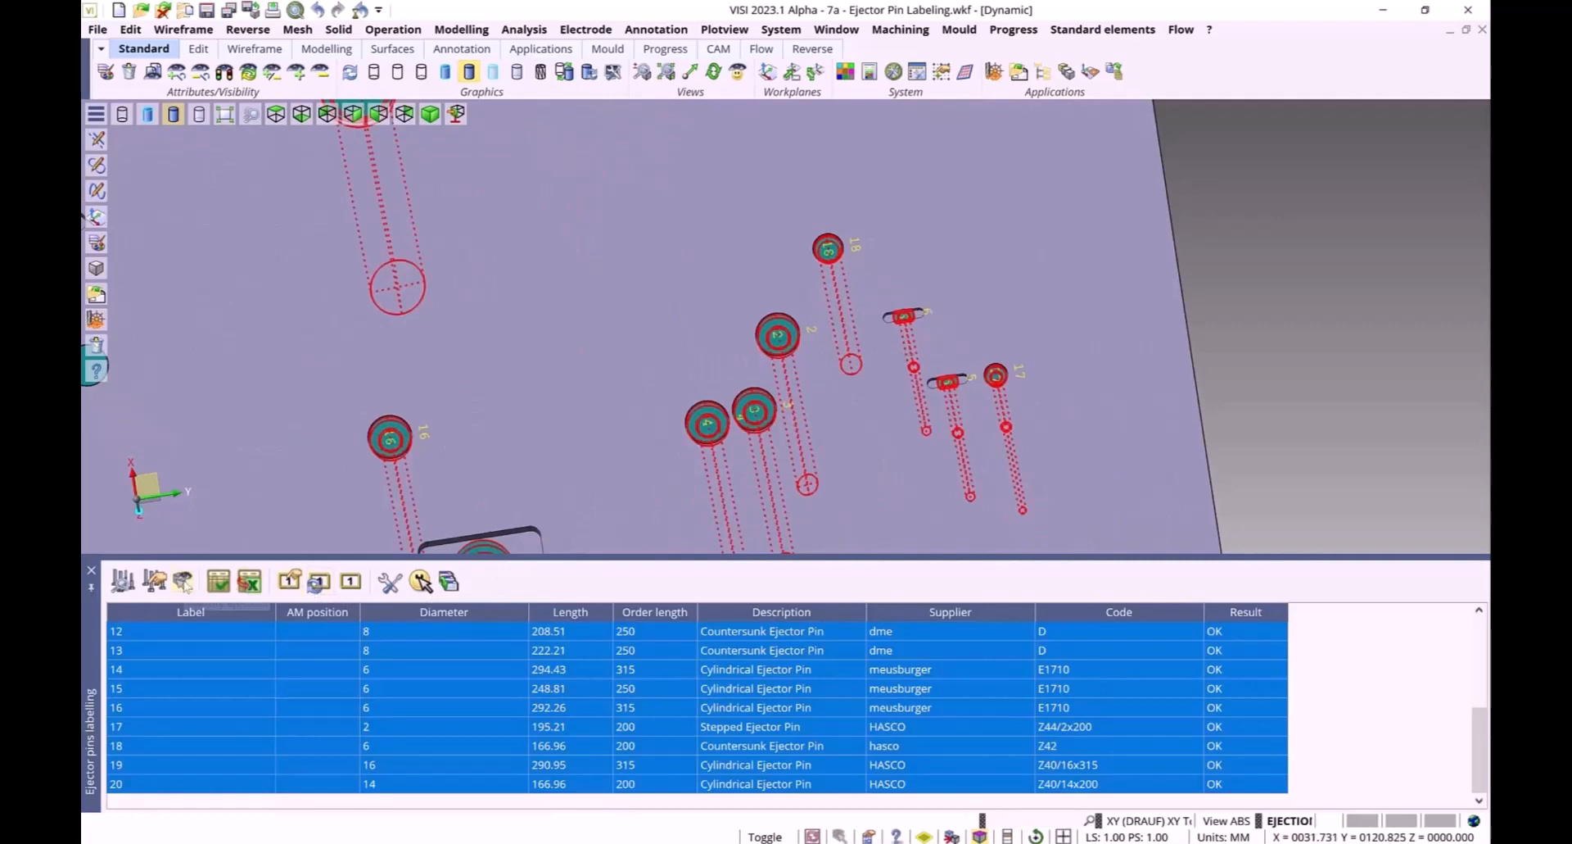
pyautogui.click(182, 582)
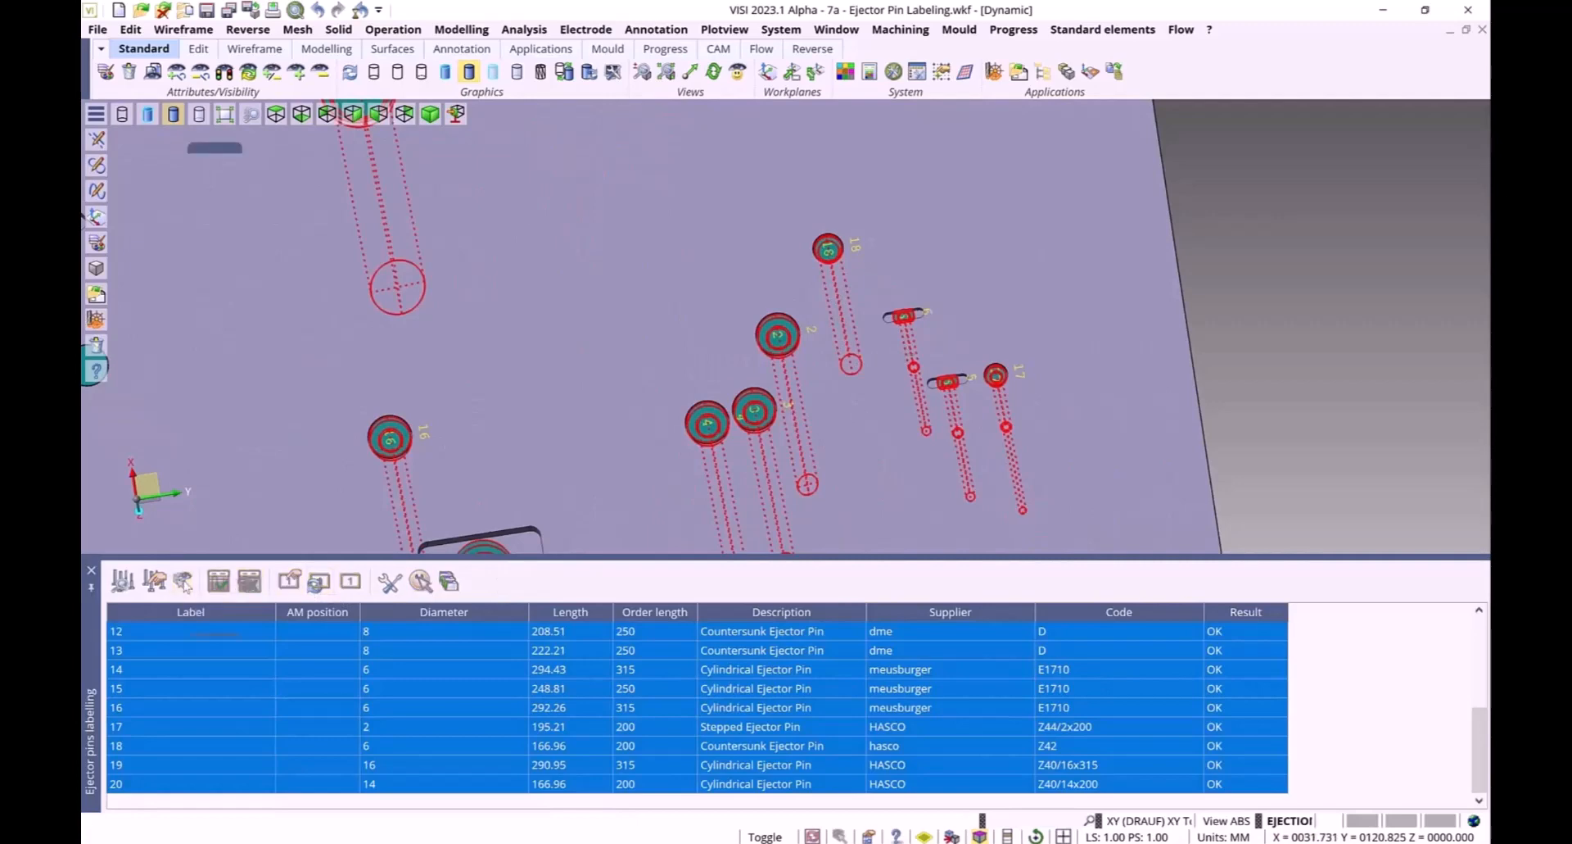
pyautogui.click(899, 317)
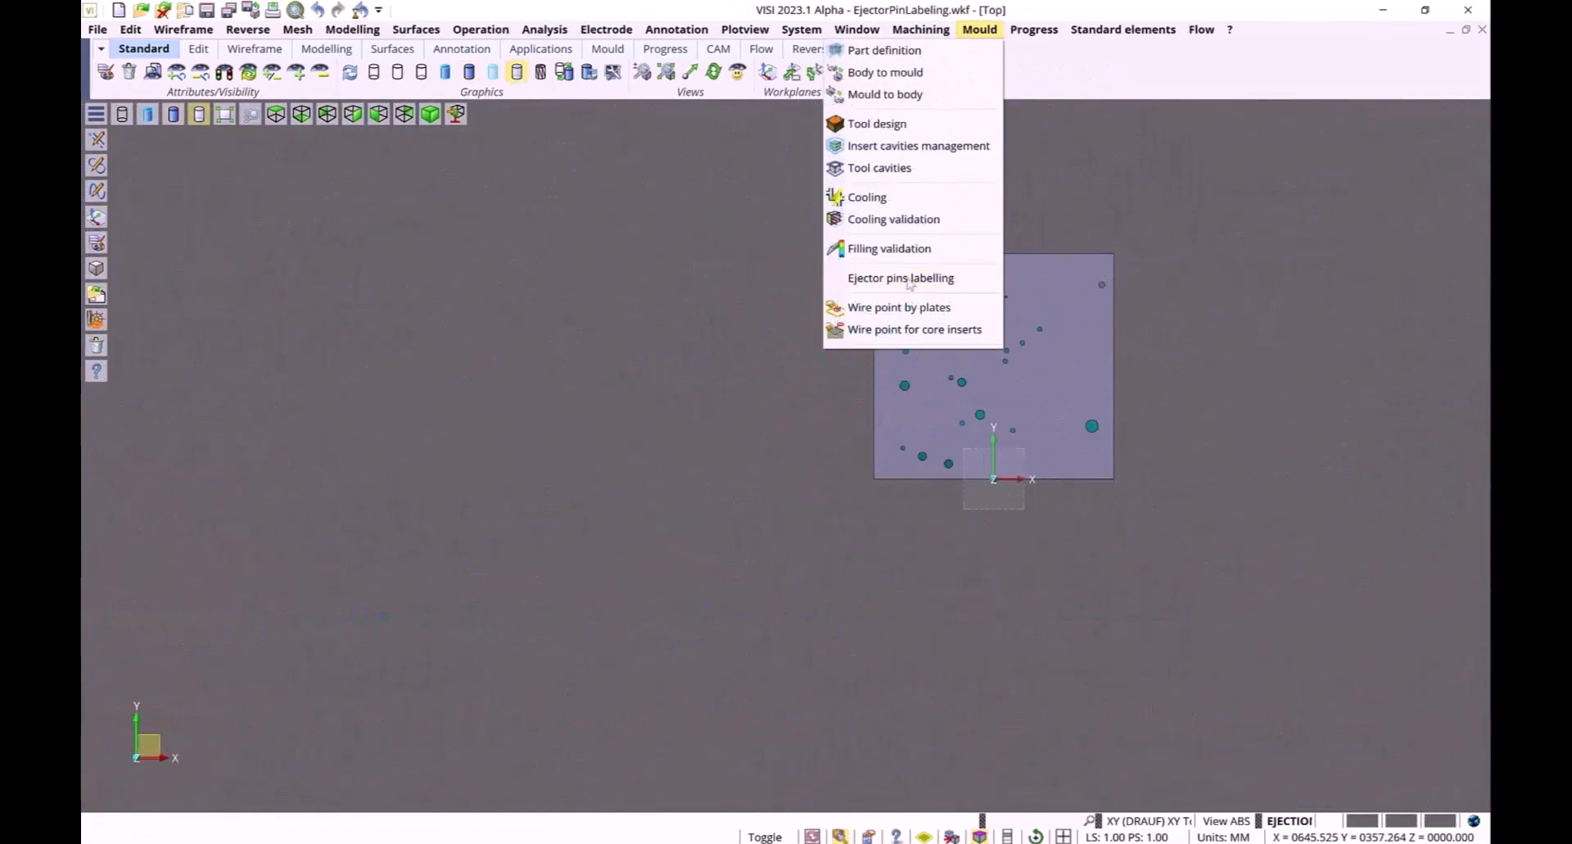
# Start Ejector pins labelling on the new plate, select all ejectors and apply labels to every listed pin
pyautogui.click(905, 274)
pyautogui.moveTo(782, 232); pyautogui.dragTo(1161, 554)
pyautogui.press('Return')
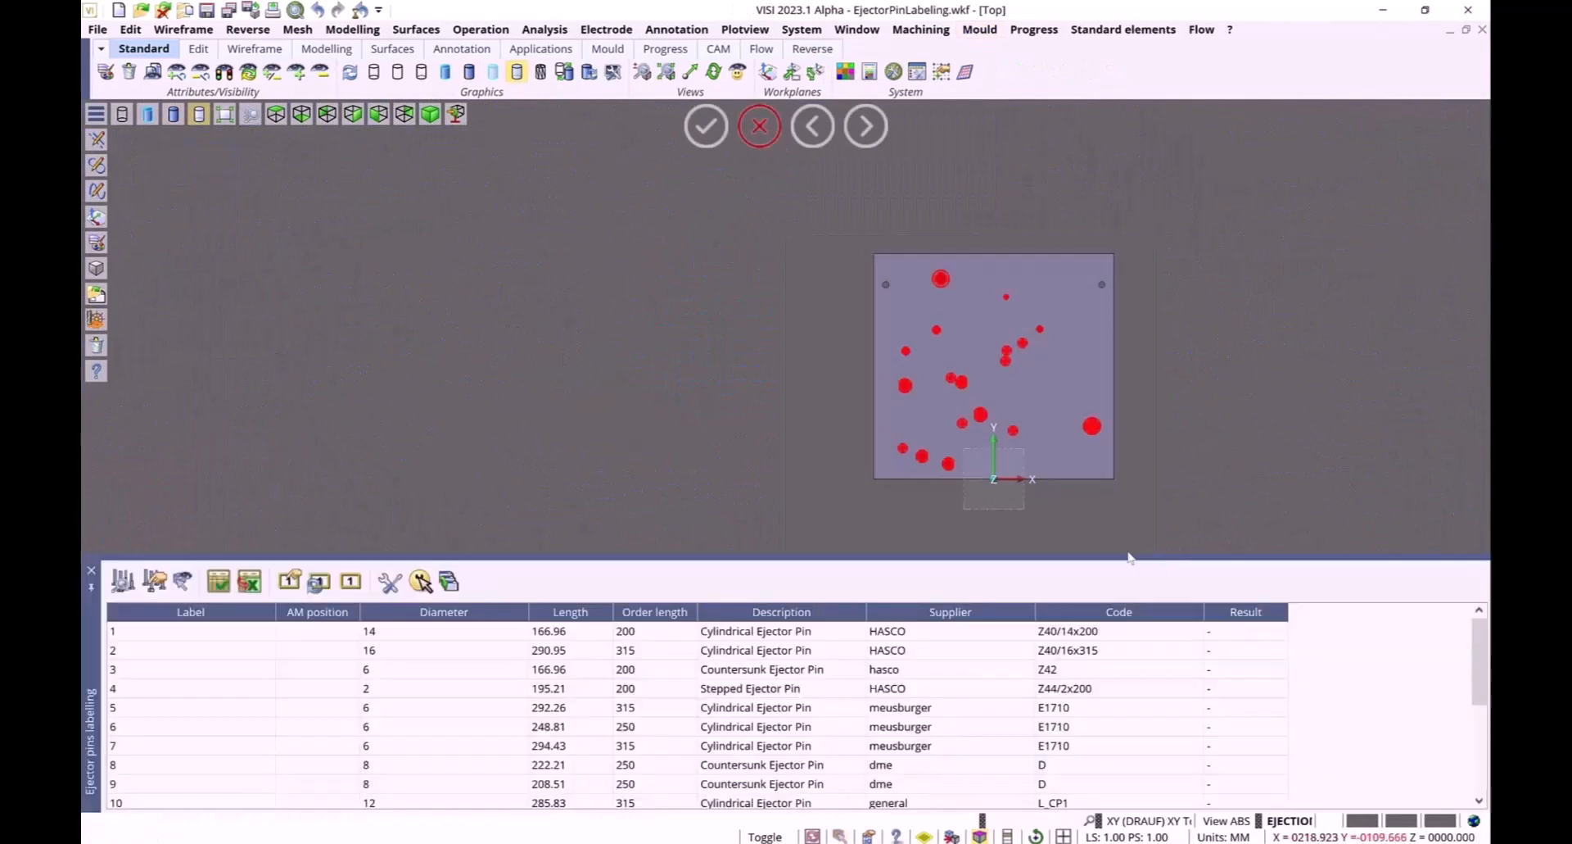
pyautogui.click(443, 589)
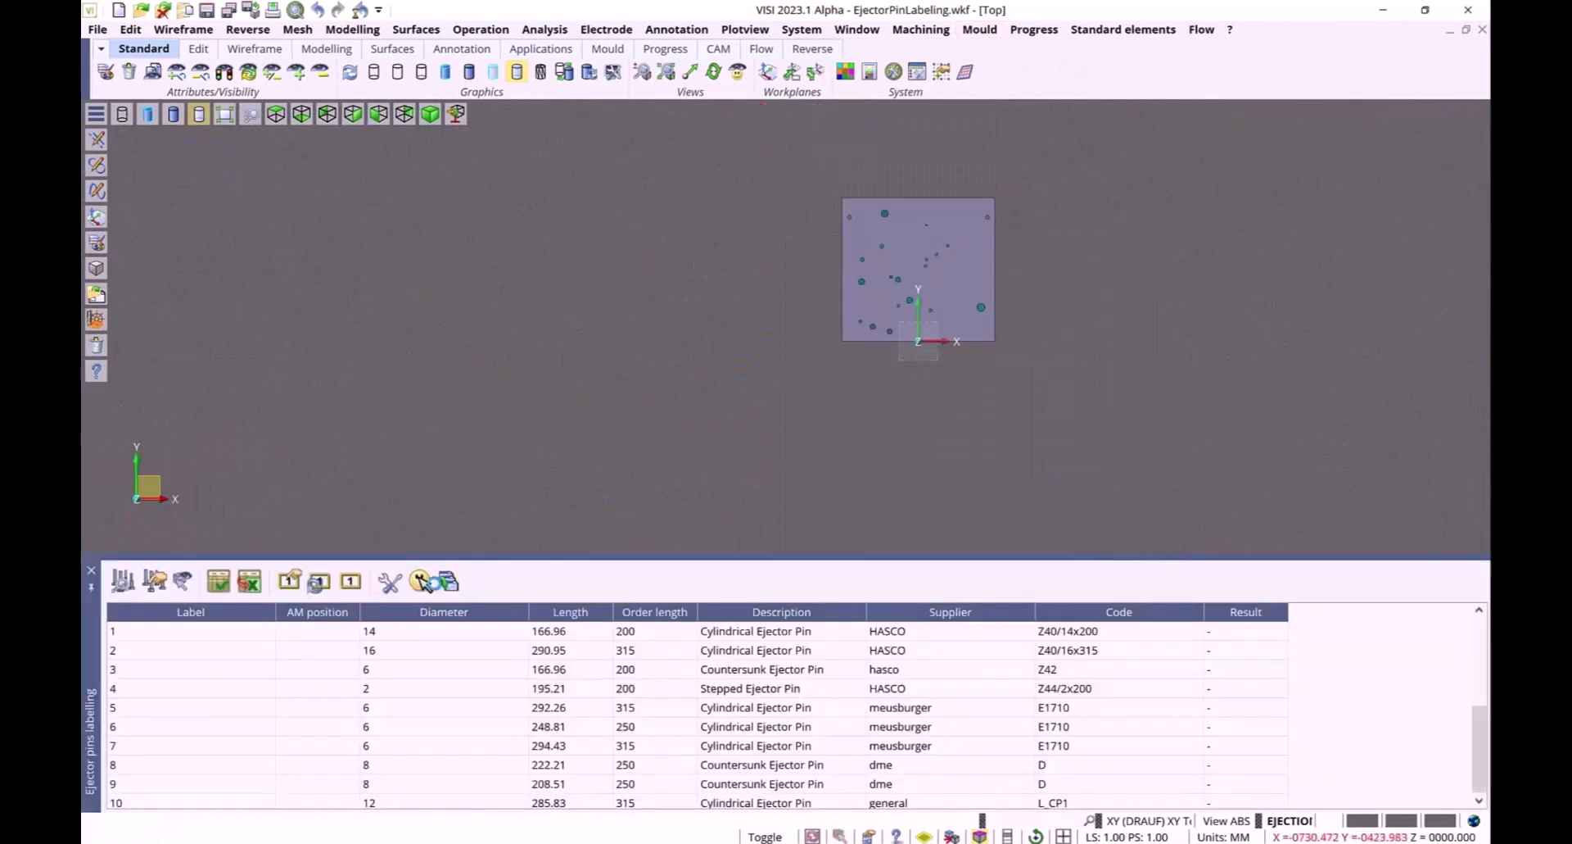
pyautogui.click(350, 581)
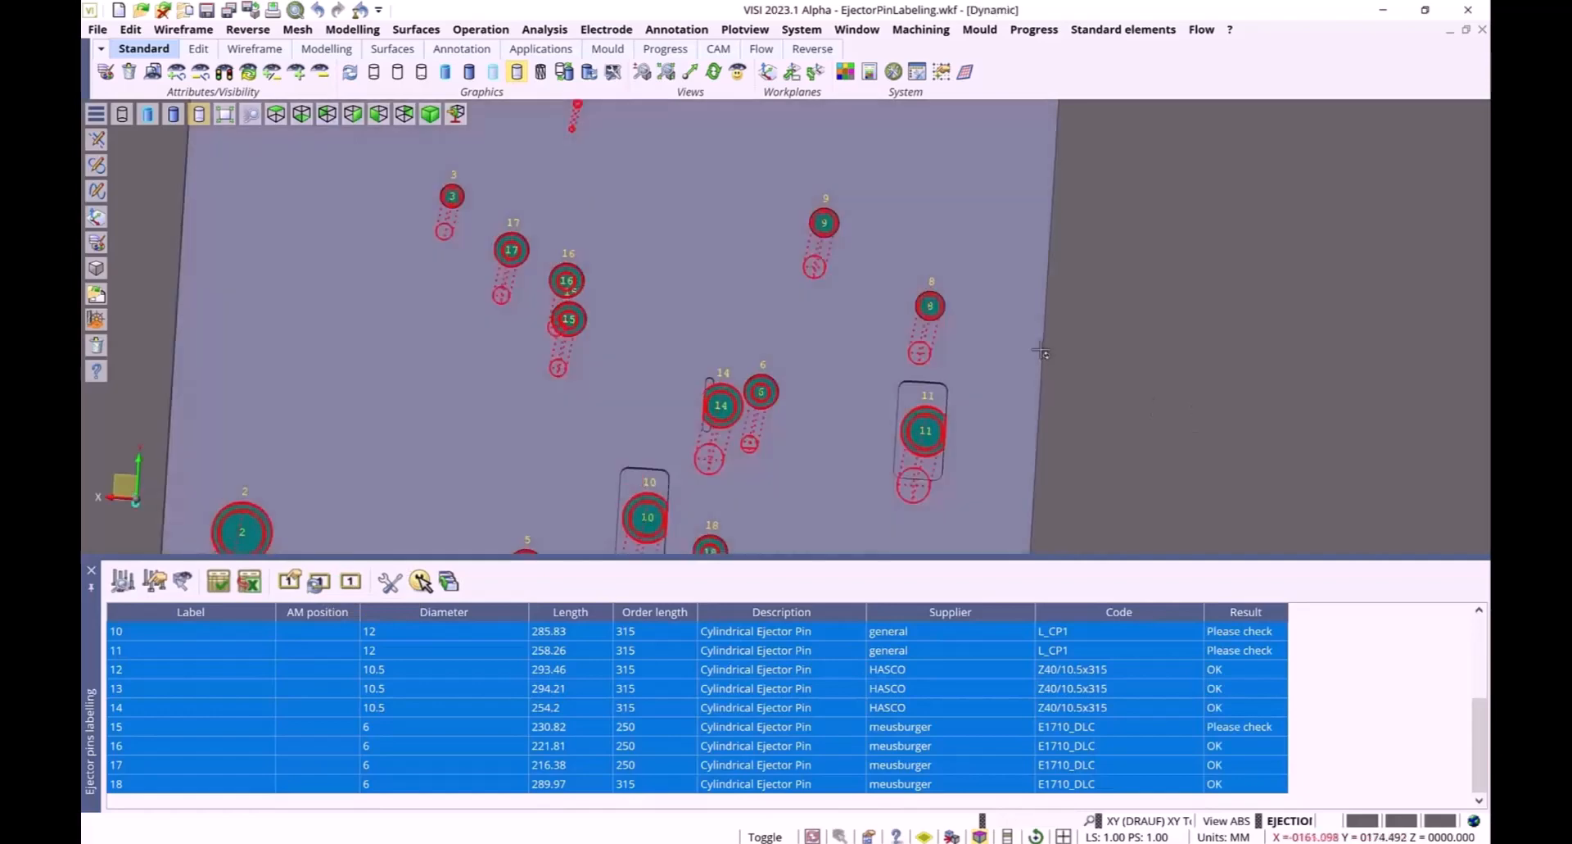
# Edit the selected ejectors' labels, enabling specific plate label shift settings
pyautogui.click(288, 582)
pyautogui.click(187, 274)
pyautogui.doubleClick(329, 320)
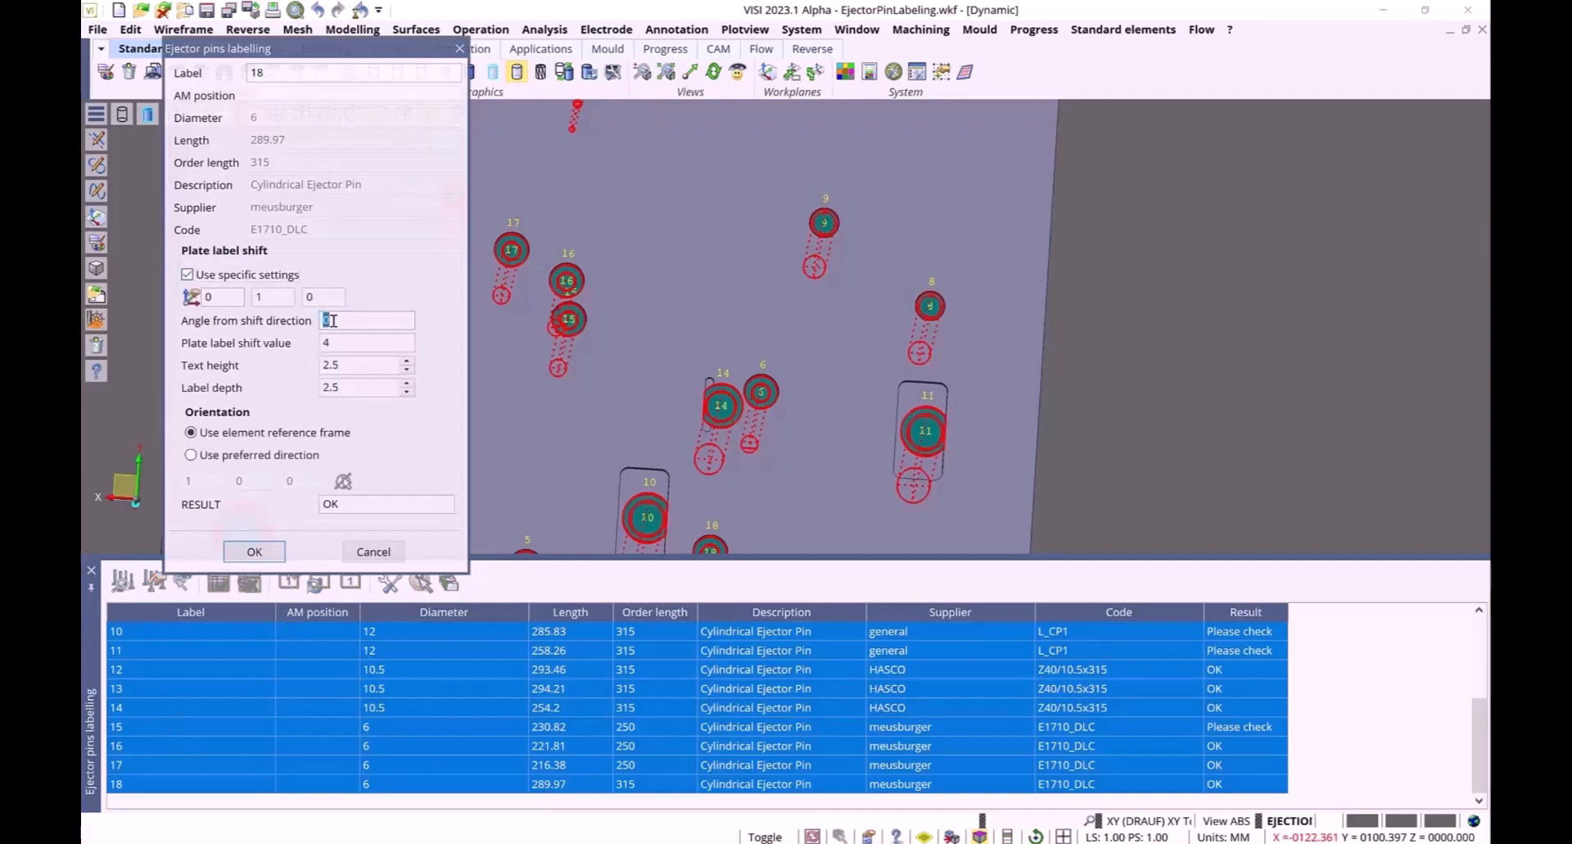
pyautogui.click(265, 550)
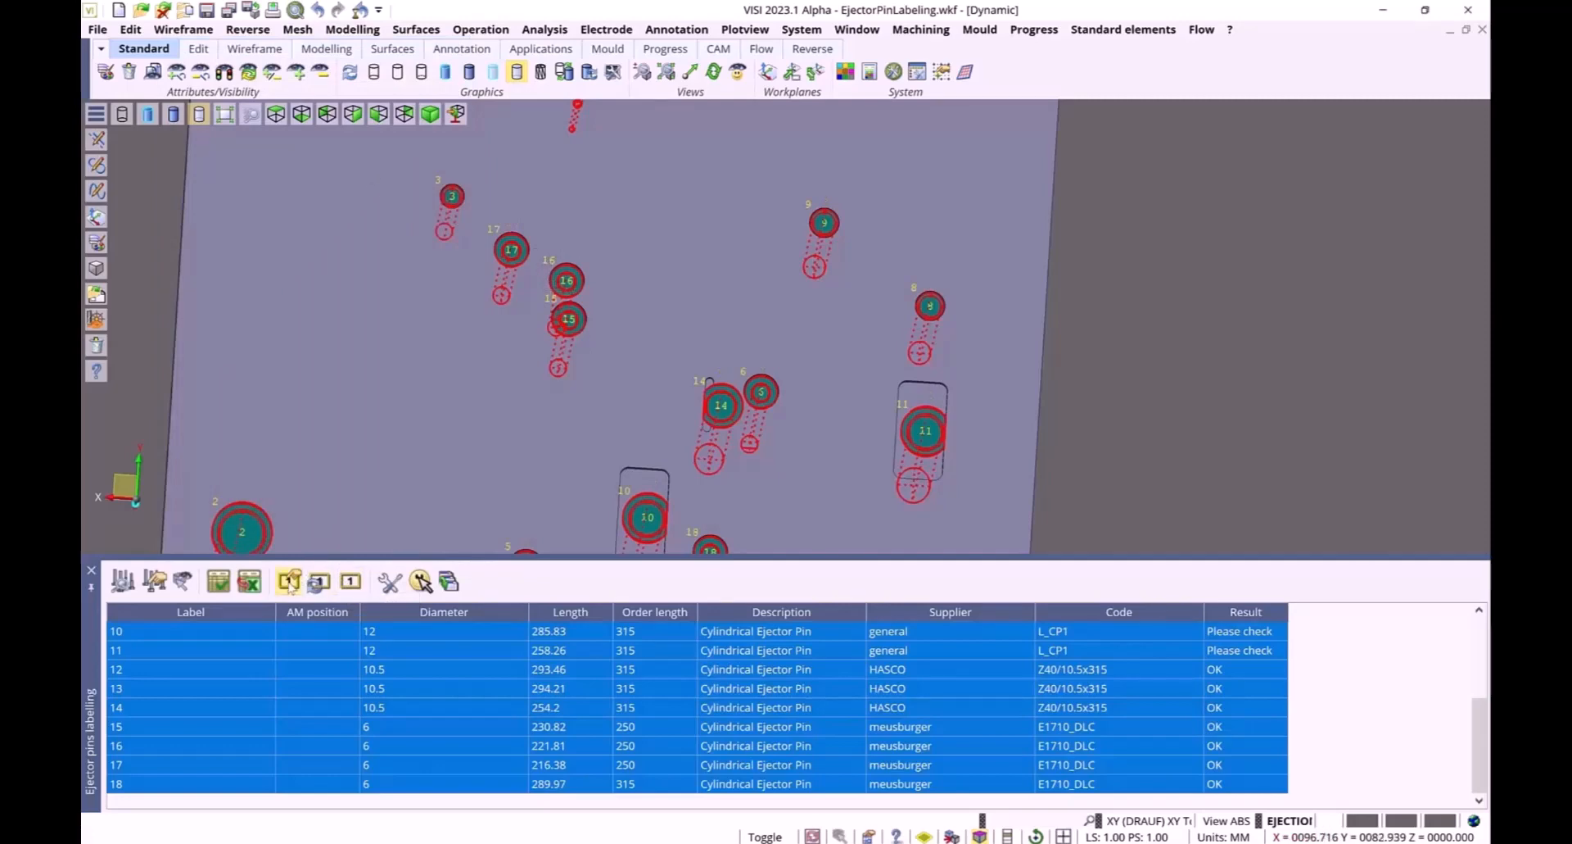
# Set the selected labels' angle from shift direction to 90
pyautogui.click(290, 583)
pyautogui.doubleClick(369, 322)
pyautogui.write('90')
pyautogui.click(274, 551)
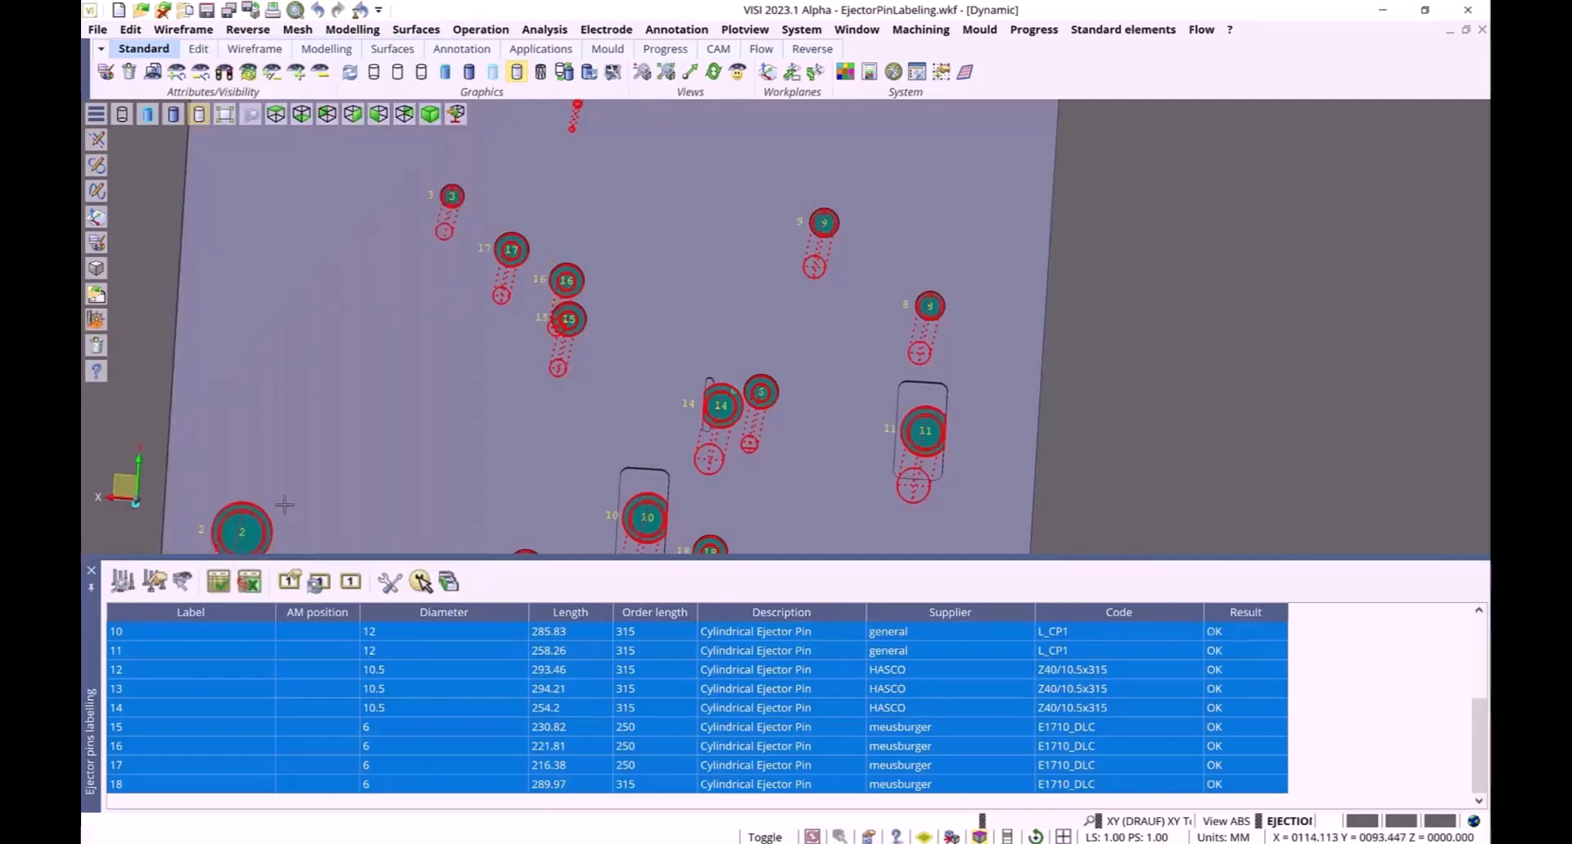
# Edit the selected labels again, entering a negative angle from shift direction
pyautogui.click(292, 582)
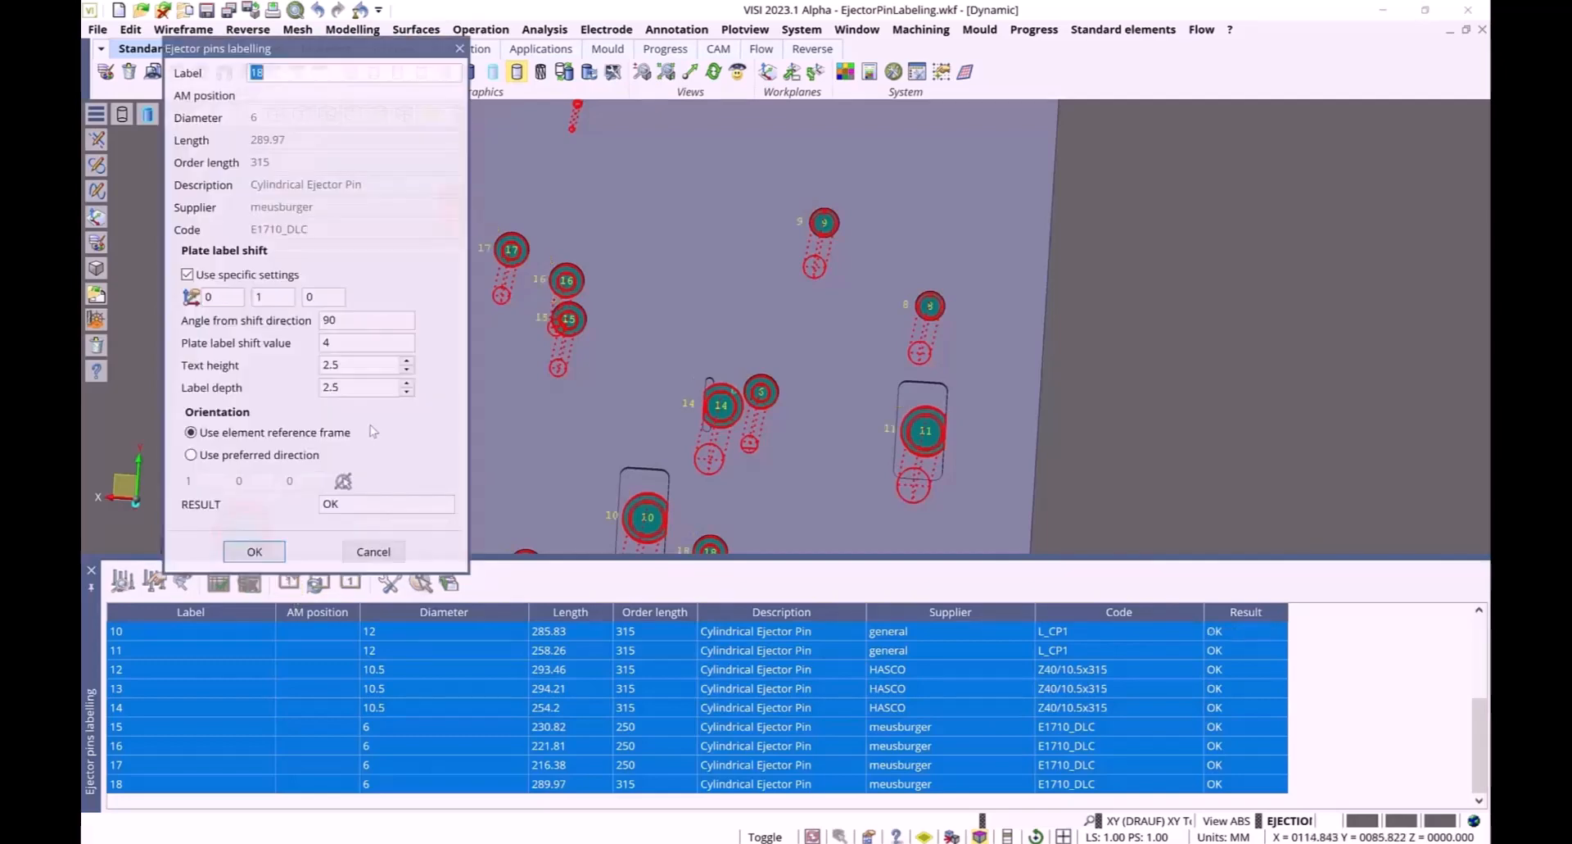
pyautogui.doubleClick(365, 325)
pyautogui.write('-3')
pyautogui.click(277, 551)
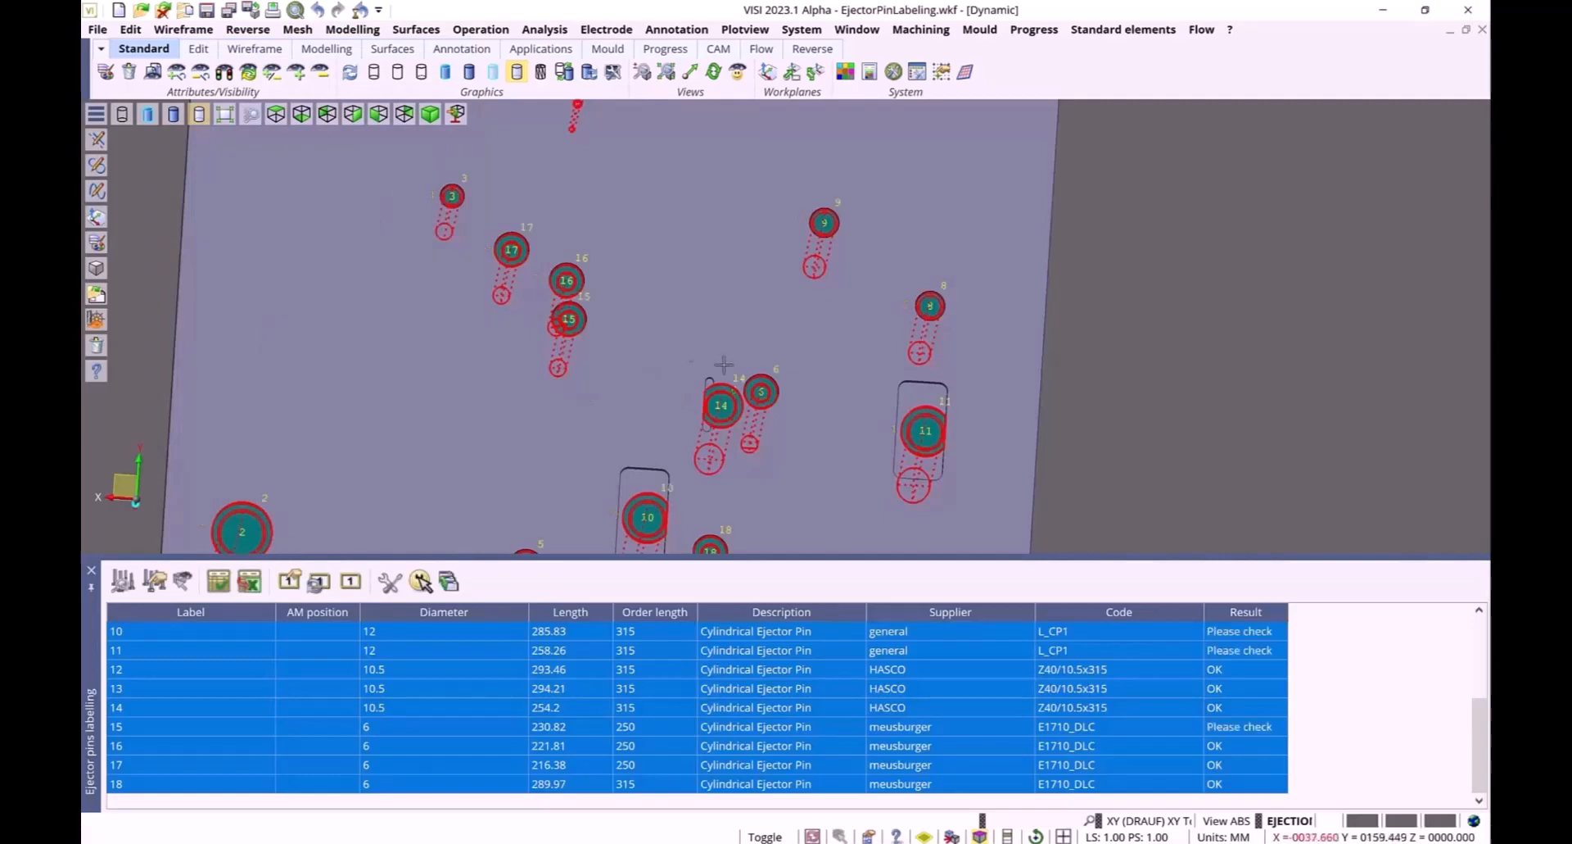
# Sort the ejector pin list ascending by Result
pyautogui.rightClick(1232, 612)
pyautogui.click(1257, 654)
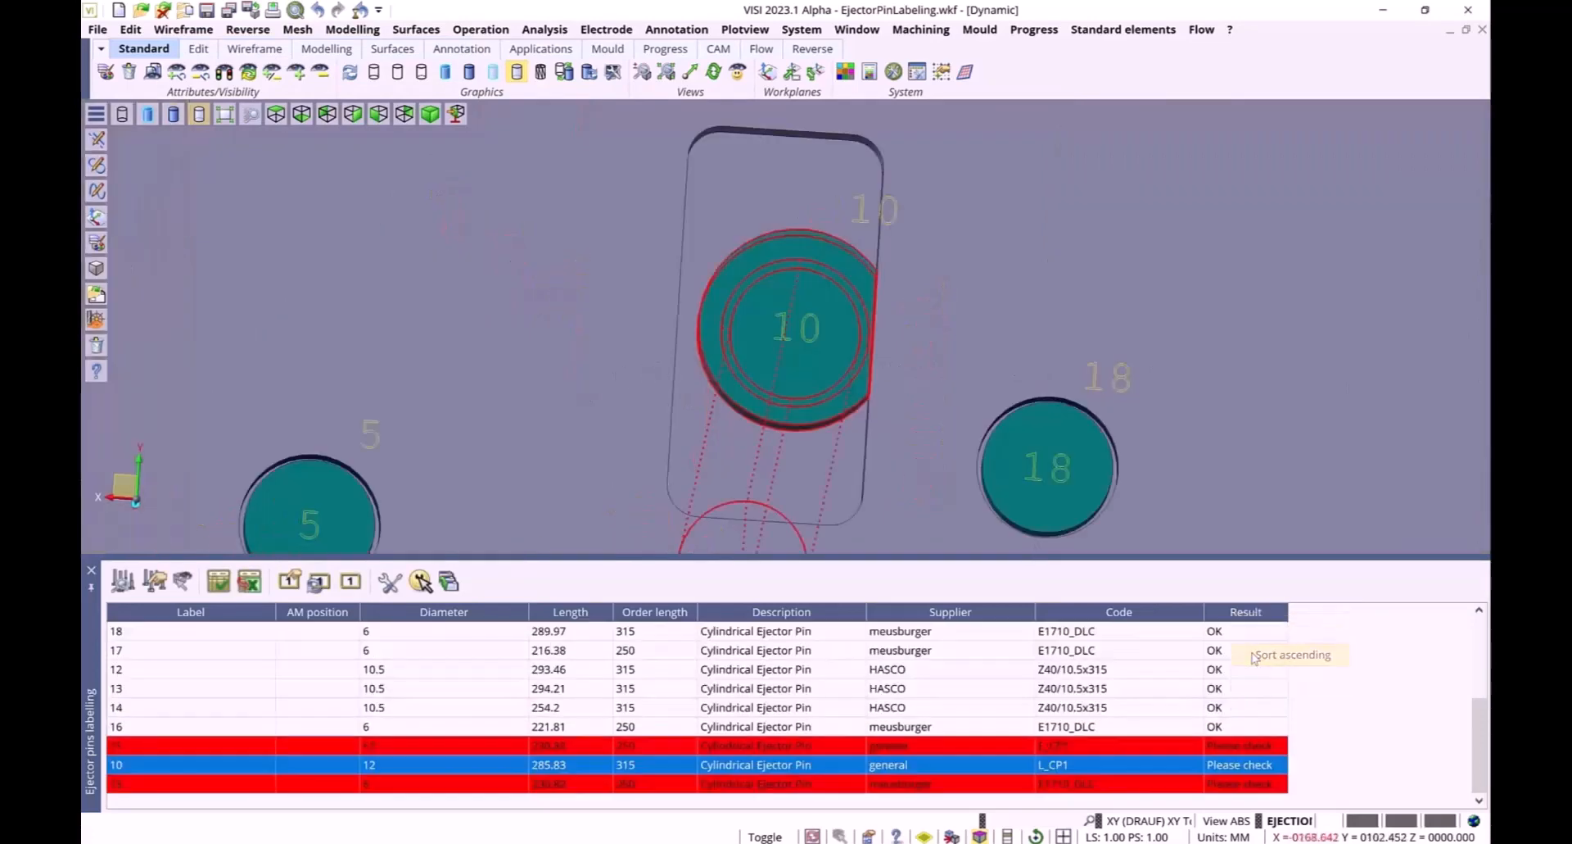
# Sort the ejector pin list descending by Result
pyautogui.rightClick(1244, 620)
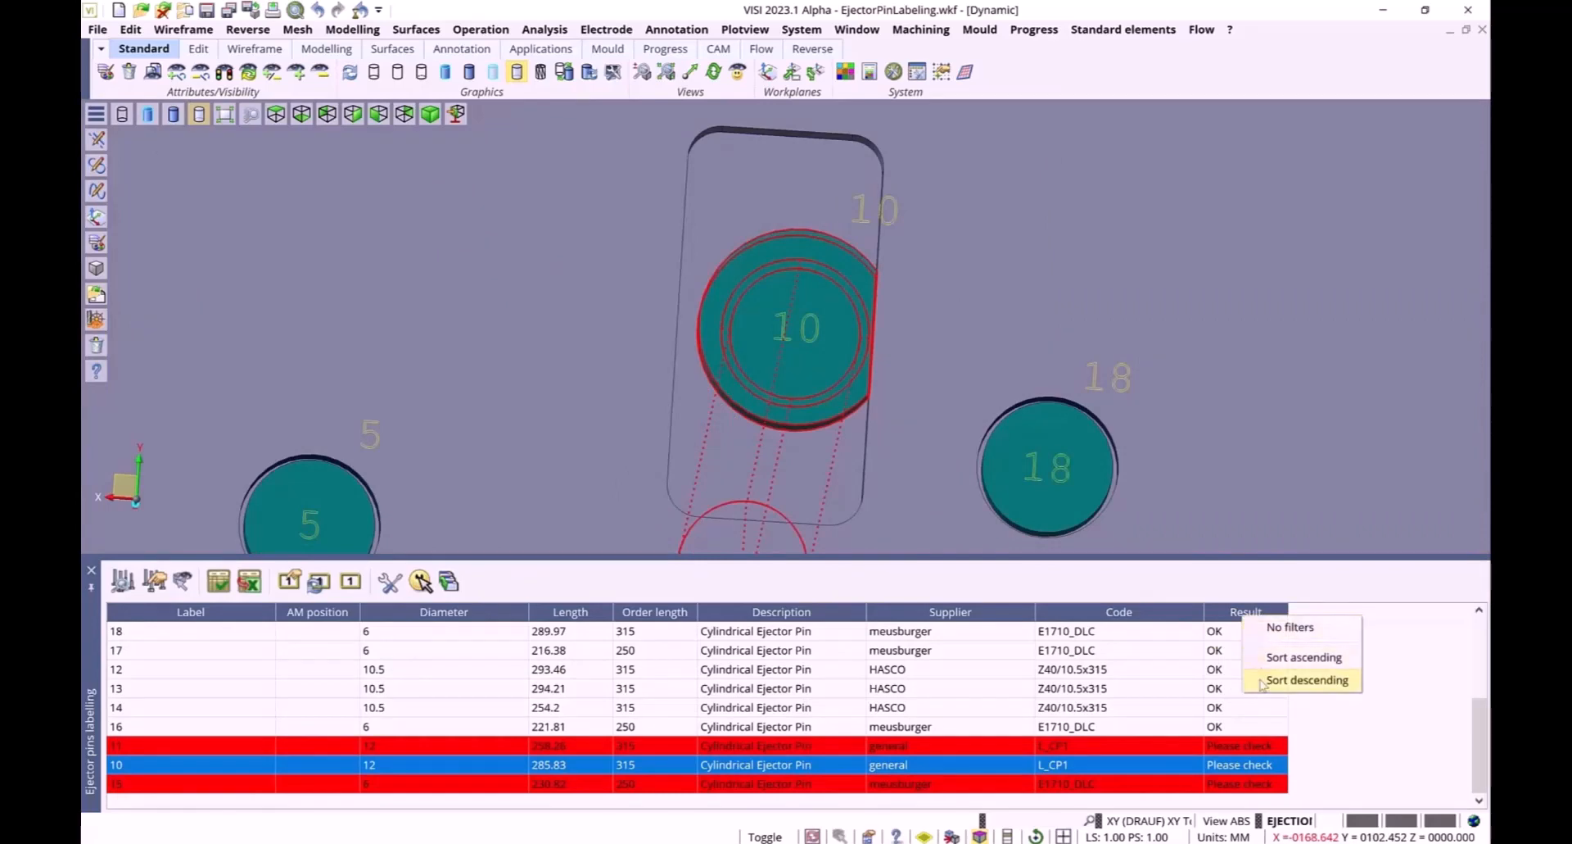
pyautogui.click(1263, 680)
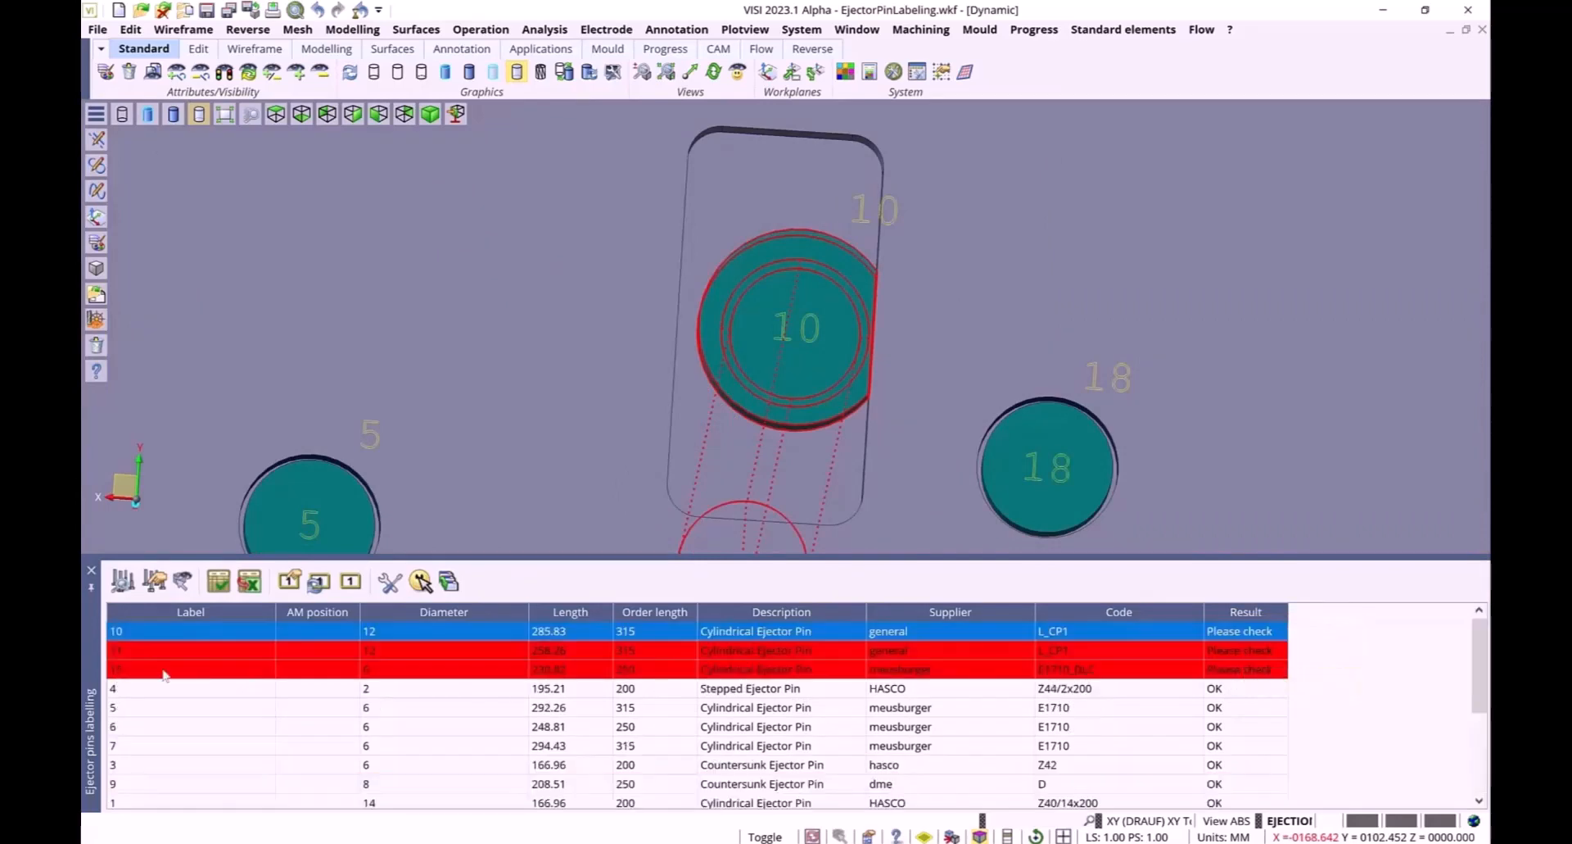
# Select the three ejectors marked Please check and set their labels' angle from shift direction to 90
pyautogui.click(167, 632)
pyautogui.keyDown('shift'); pyautogui.click(163, 670); pyautogui.keyUp('shift')
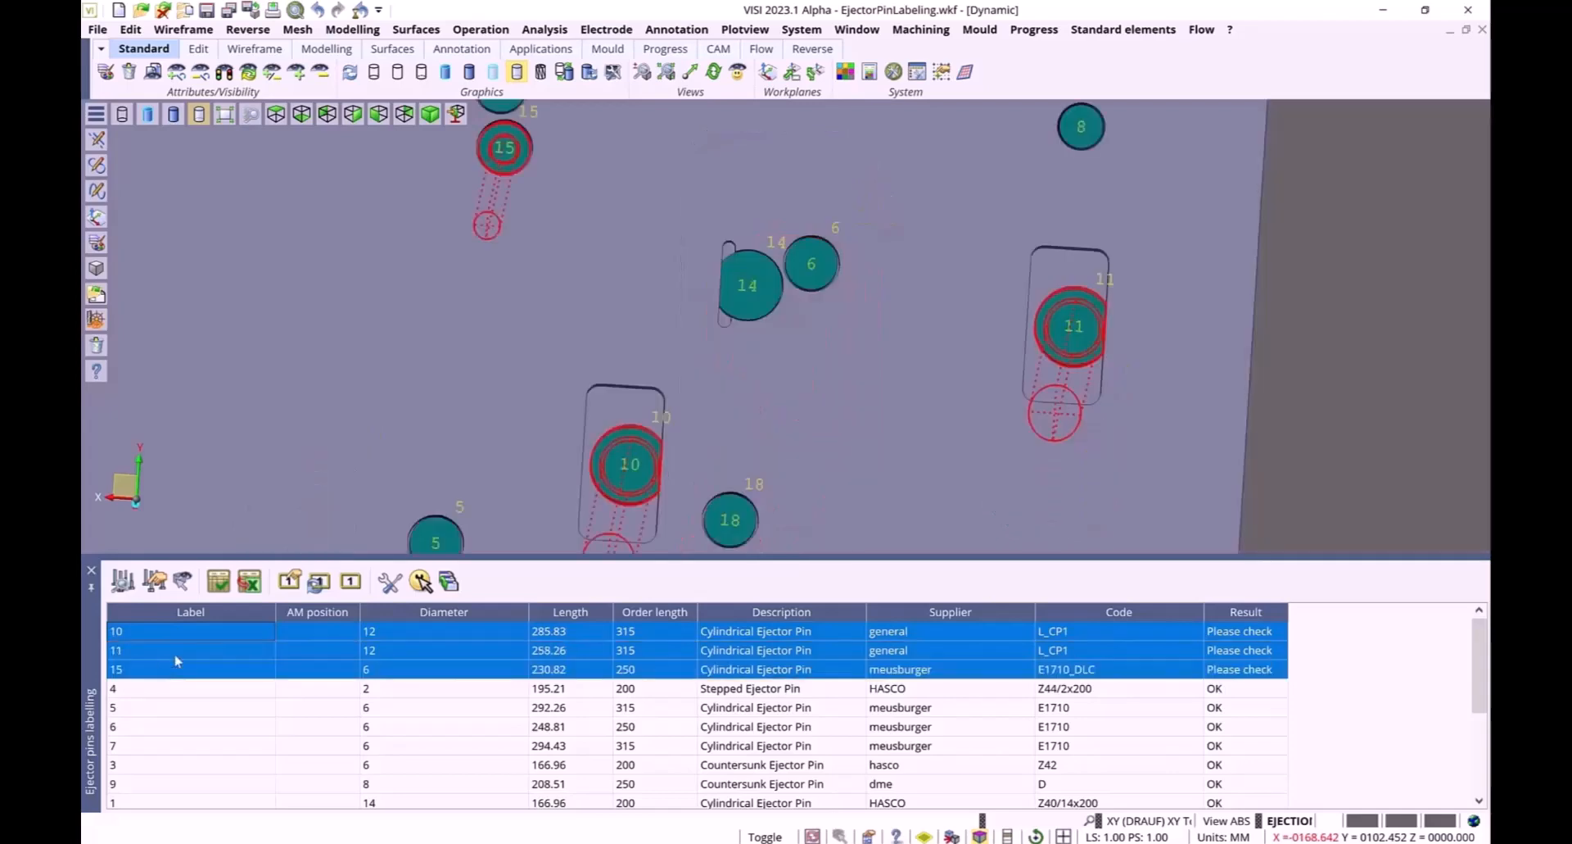
pyautogui.click(290, 582)
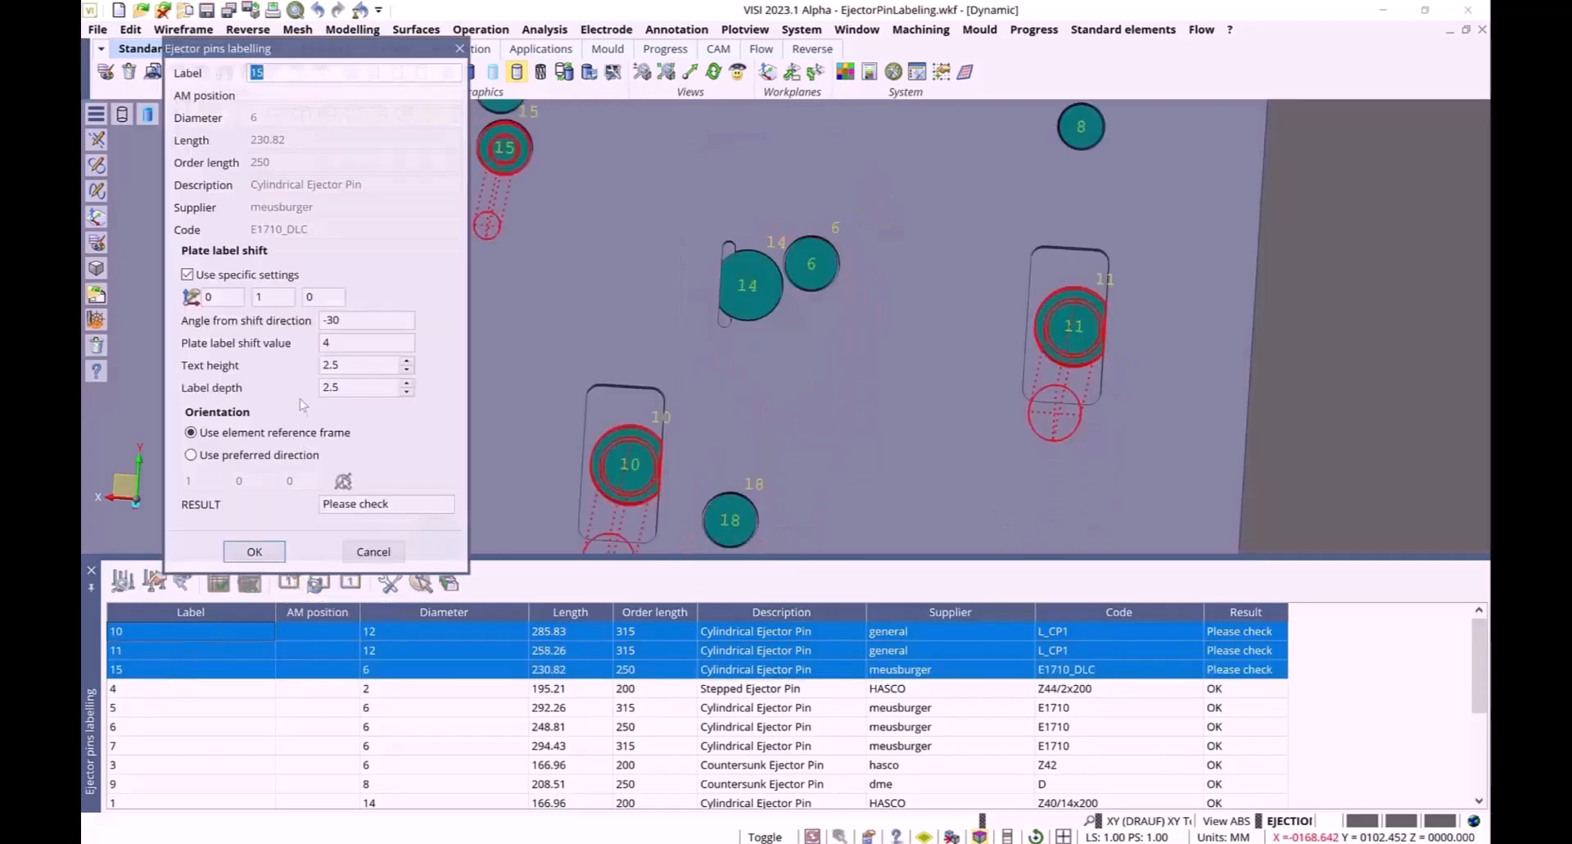
pyautogui.doubleClick(331, 321)
pyautogui.write('90')
pyautogui.click(253, 555)
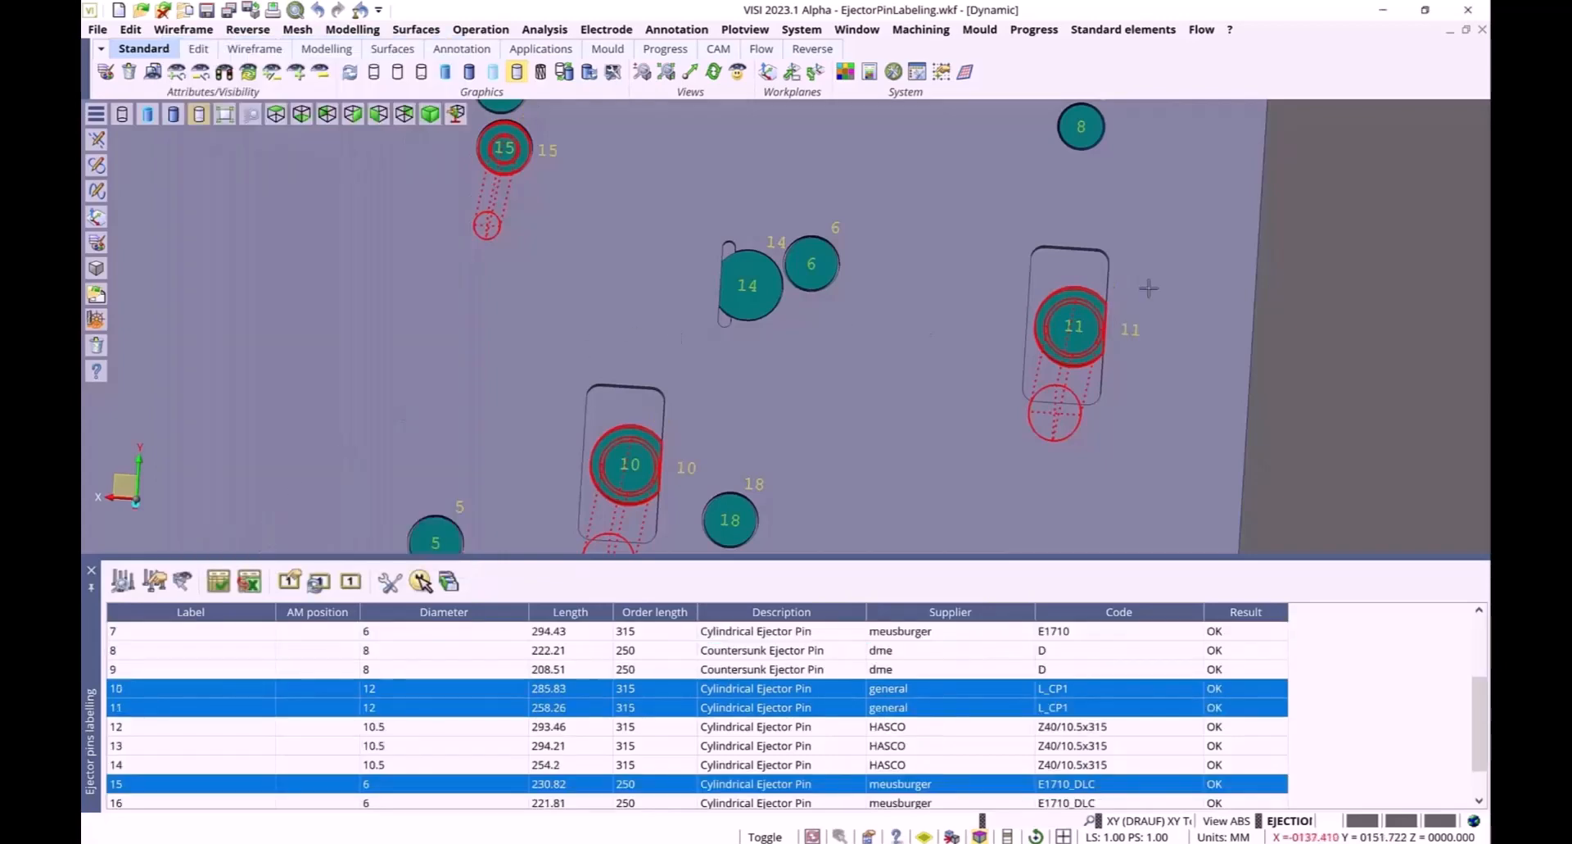
# Place the ejector pin data table as text in the view beside the plate
pyautogui.click(91, 569)
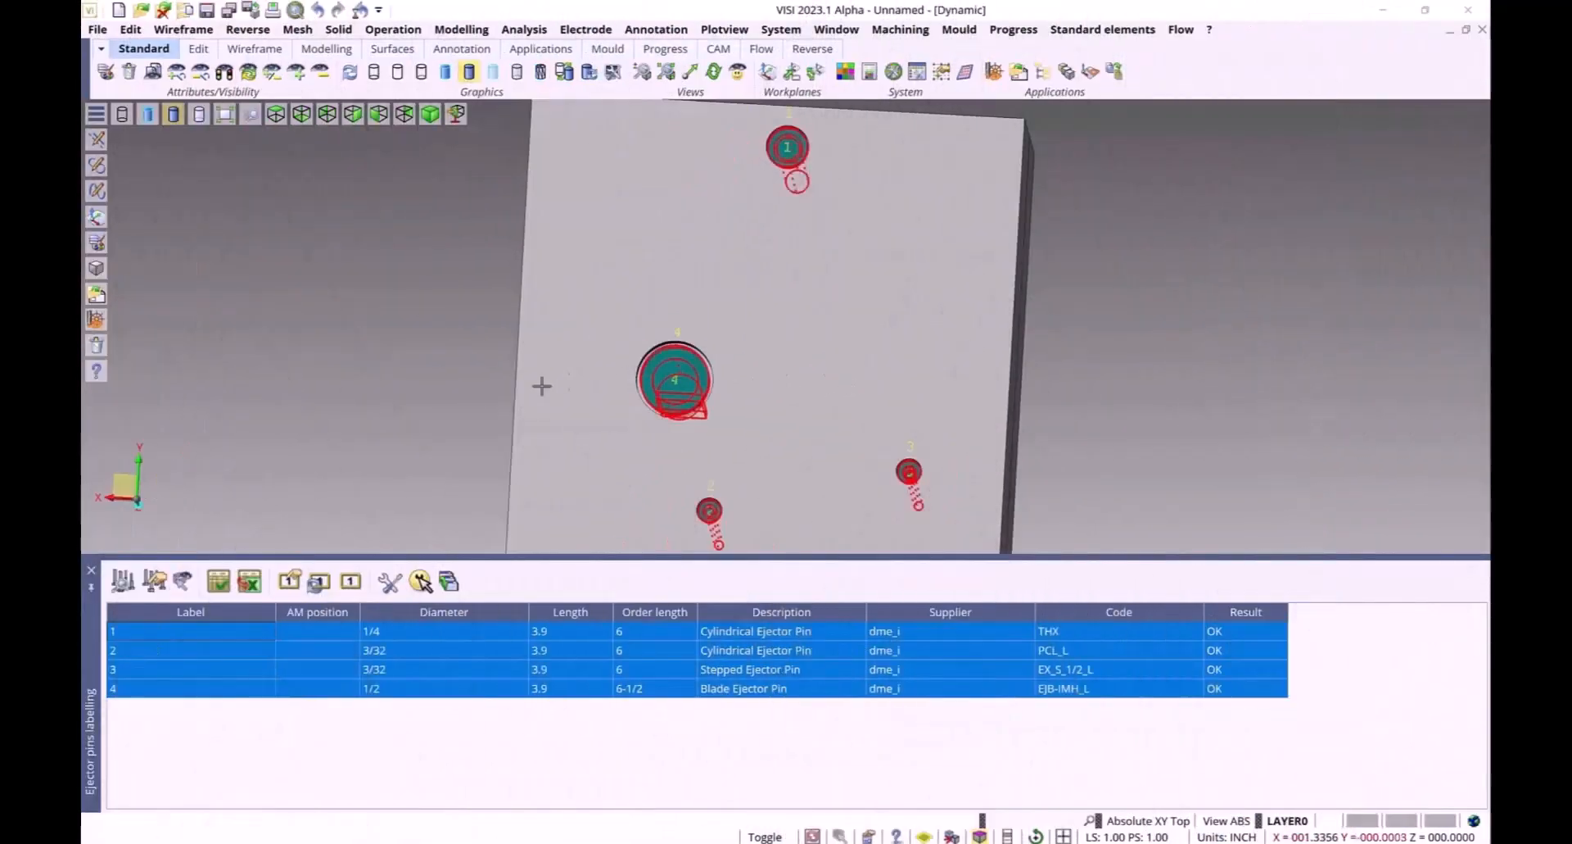
pyautogui.scroll(-1, 402, 397)
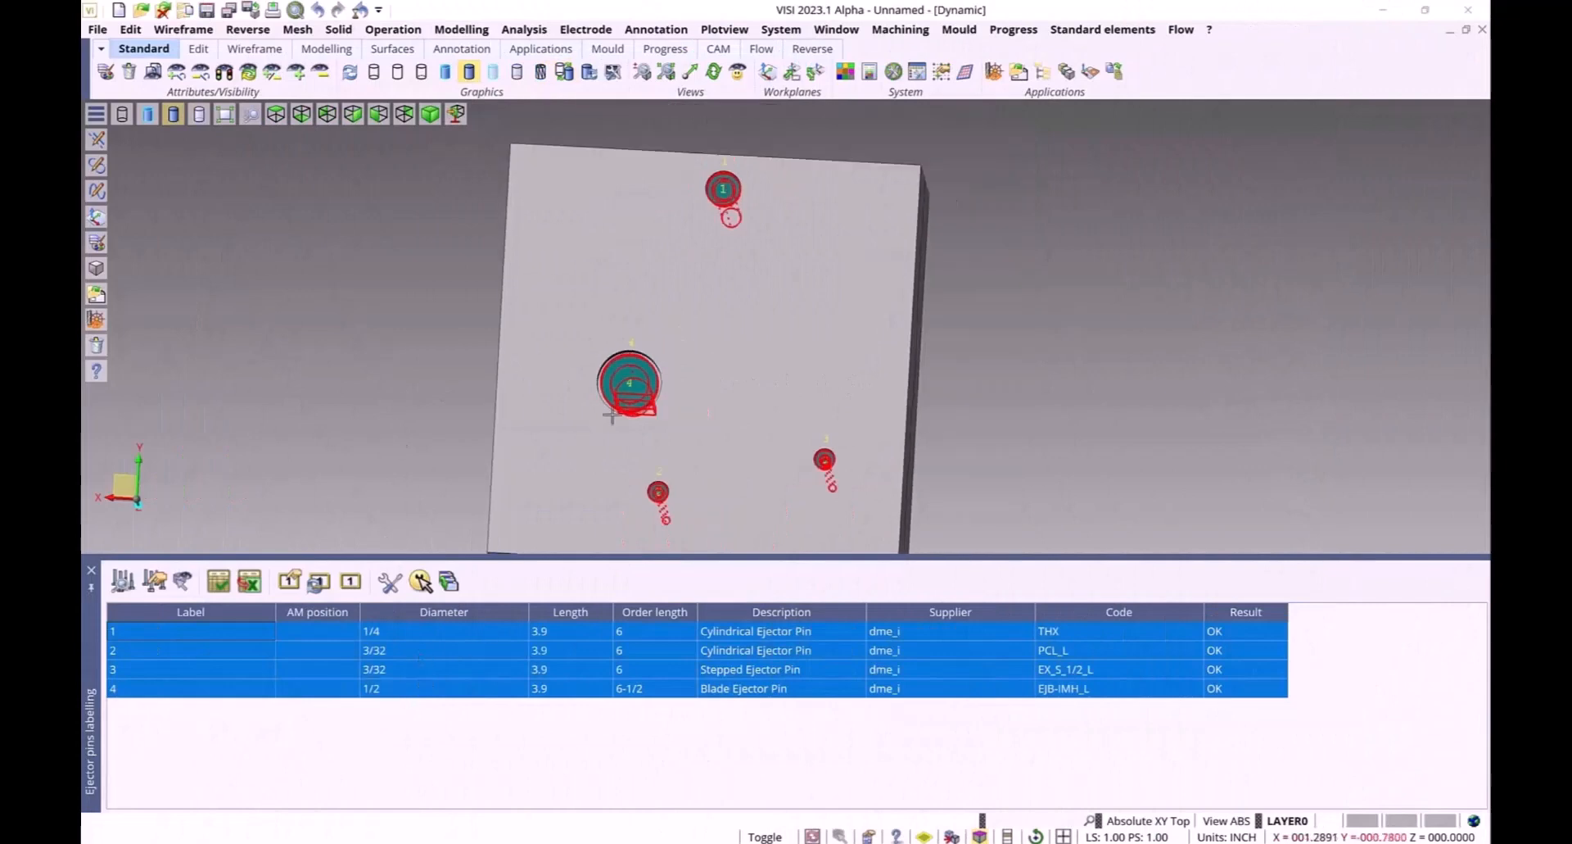
pyautogui.click(218, 582)
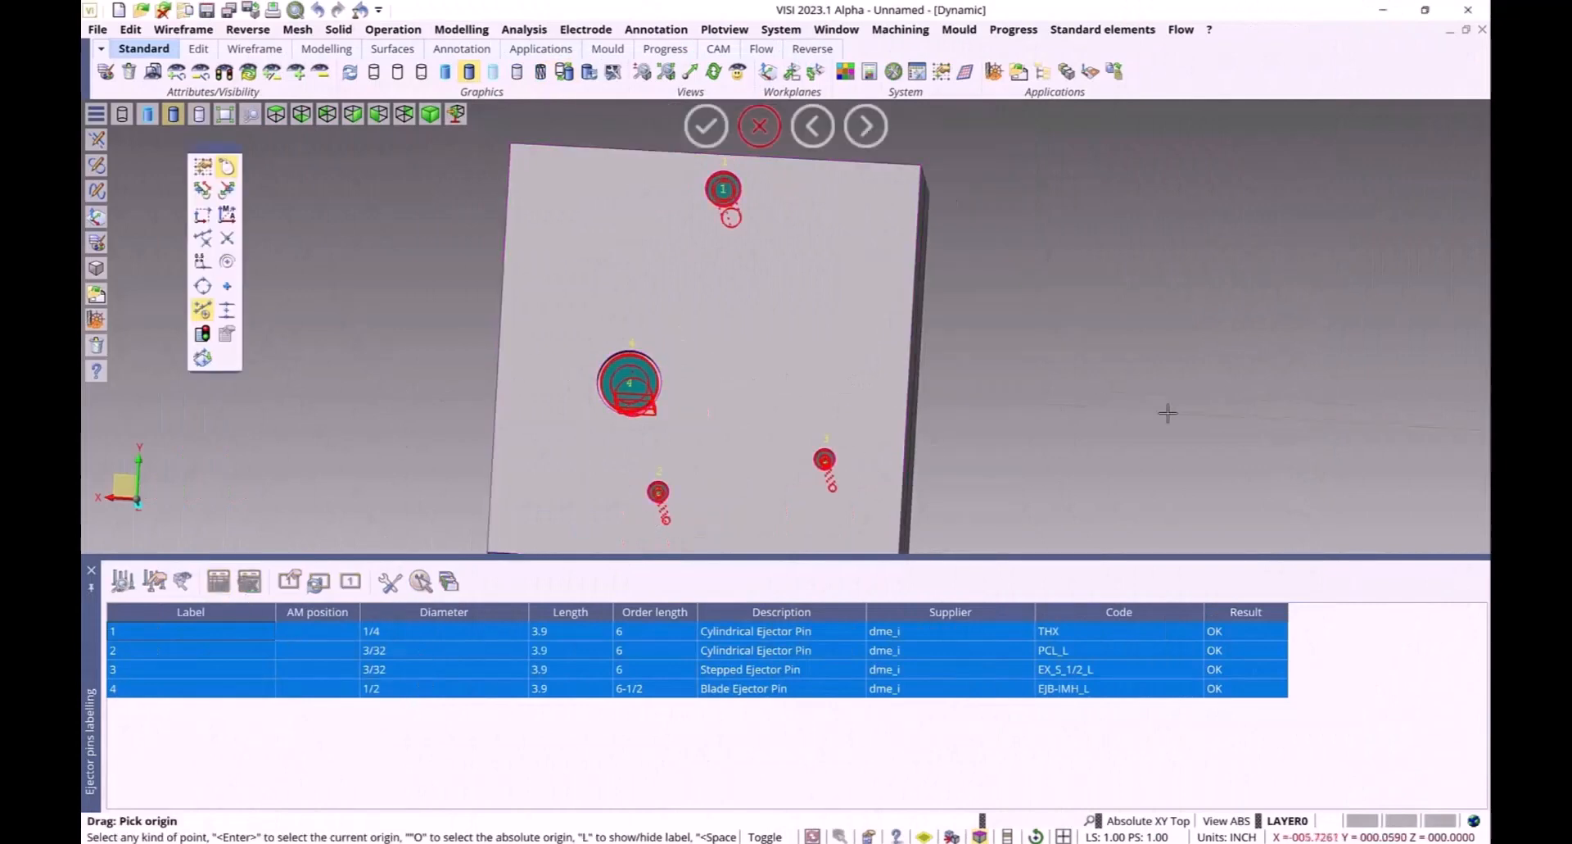
pyautogui.click(1018, 334)
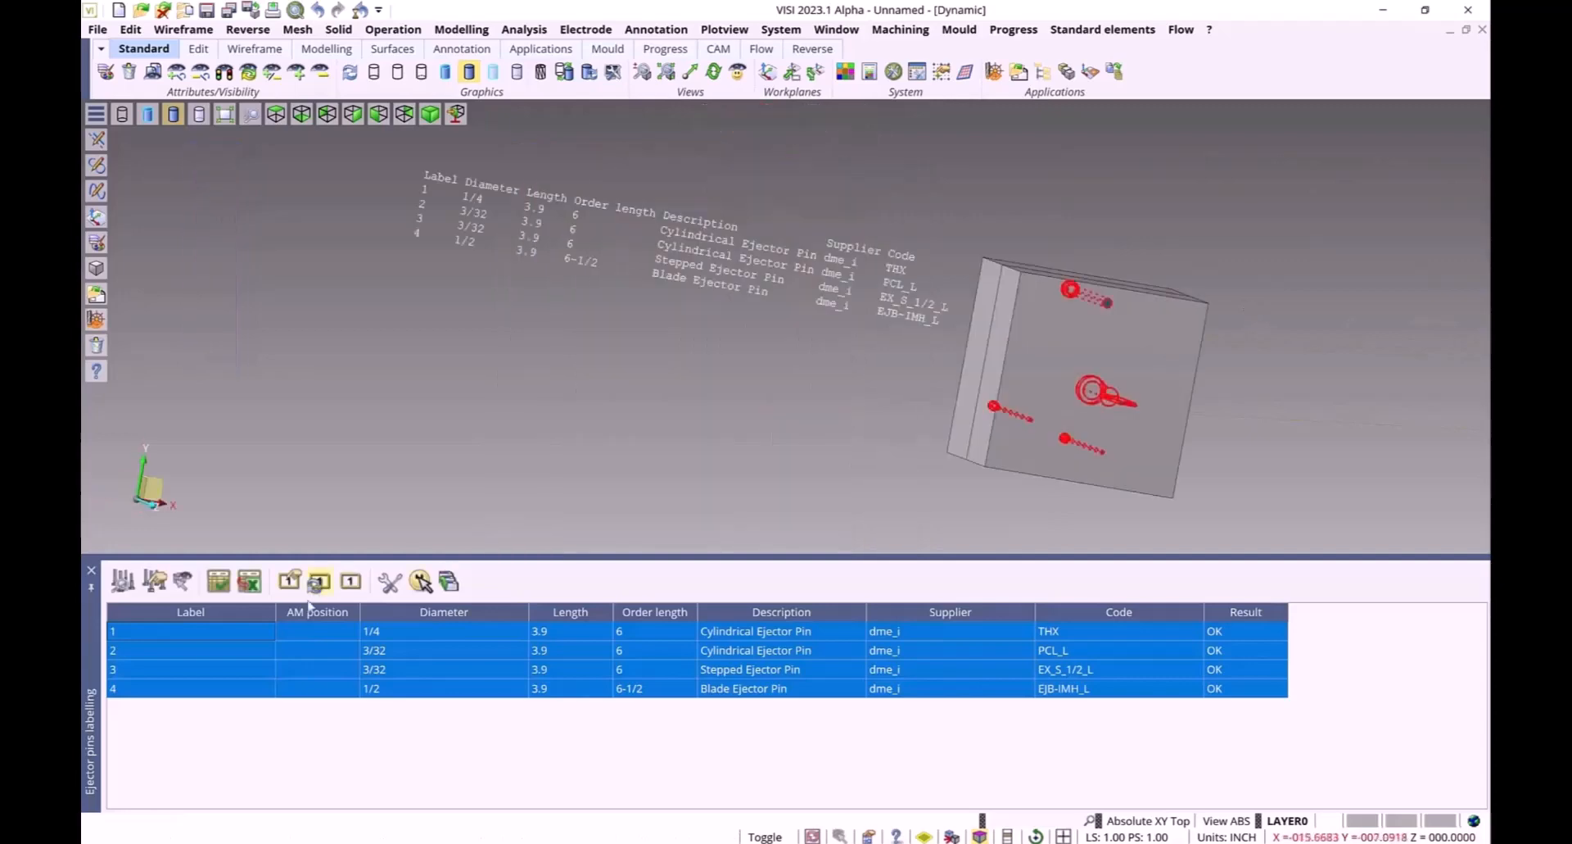
# Change the labelling settings to show diameter/length as decimal numbers
pyautogui.click(390, 582)
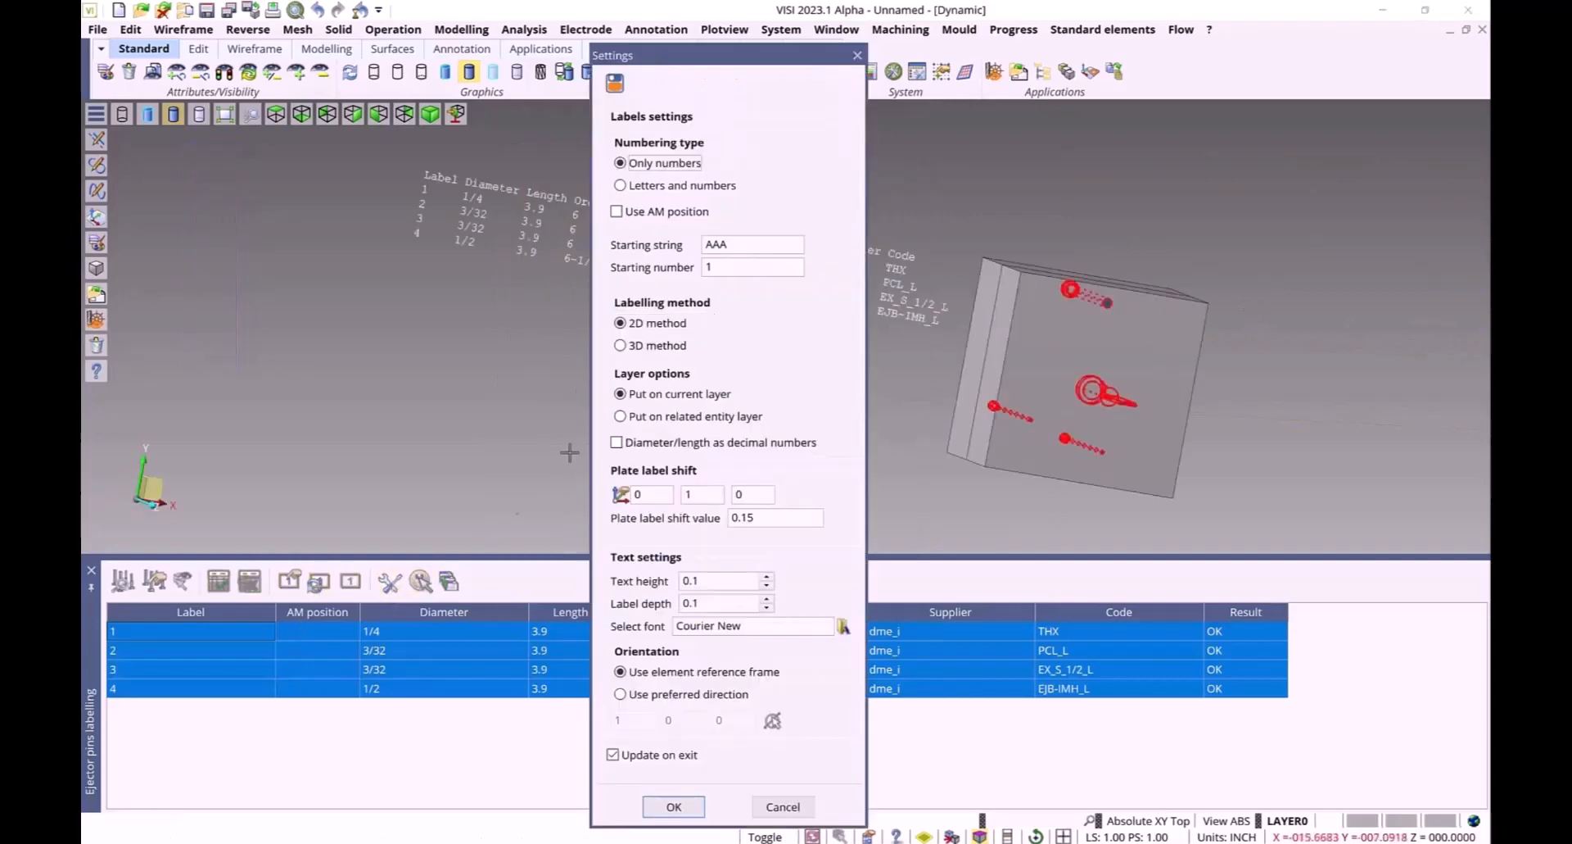
pyautogui.click(633, 450)
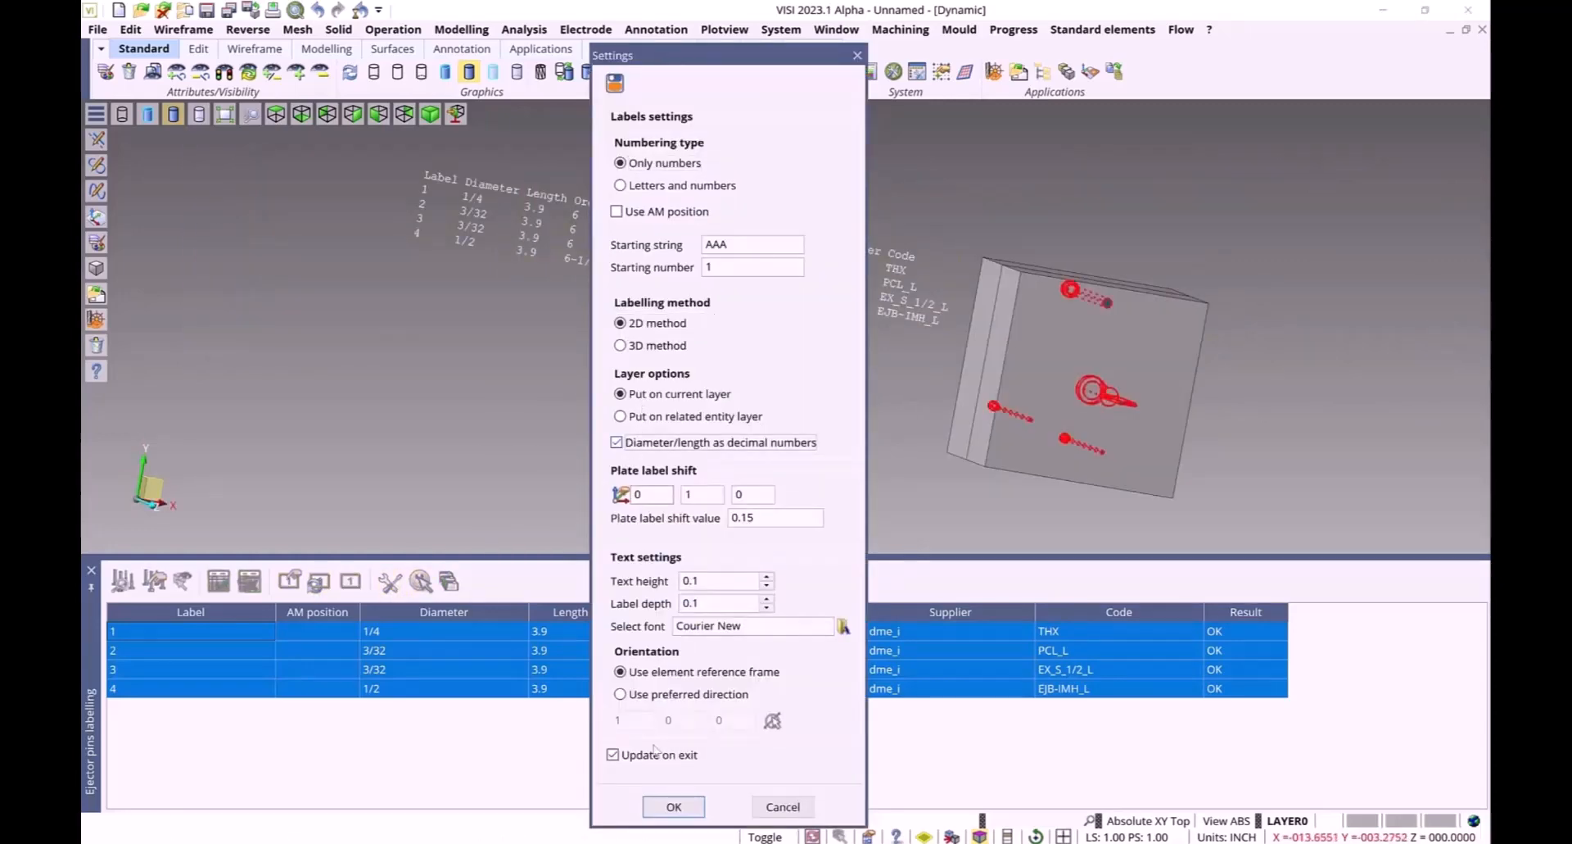
pyautogui.click(673, 808)
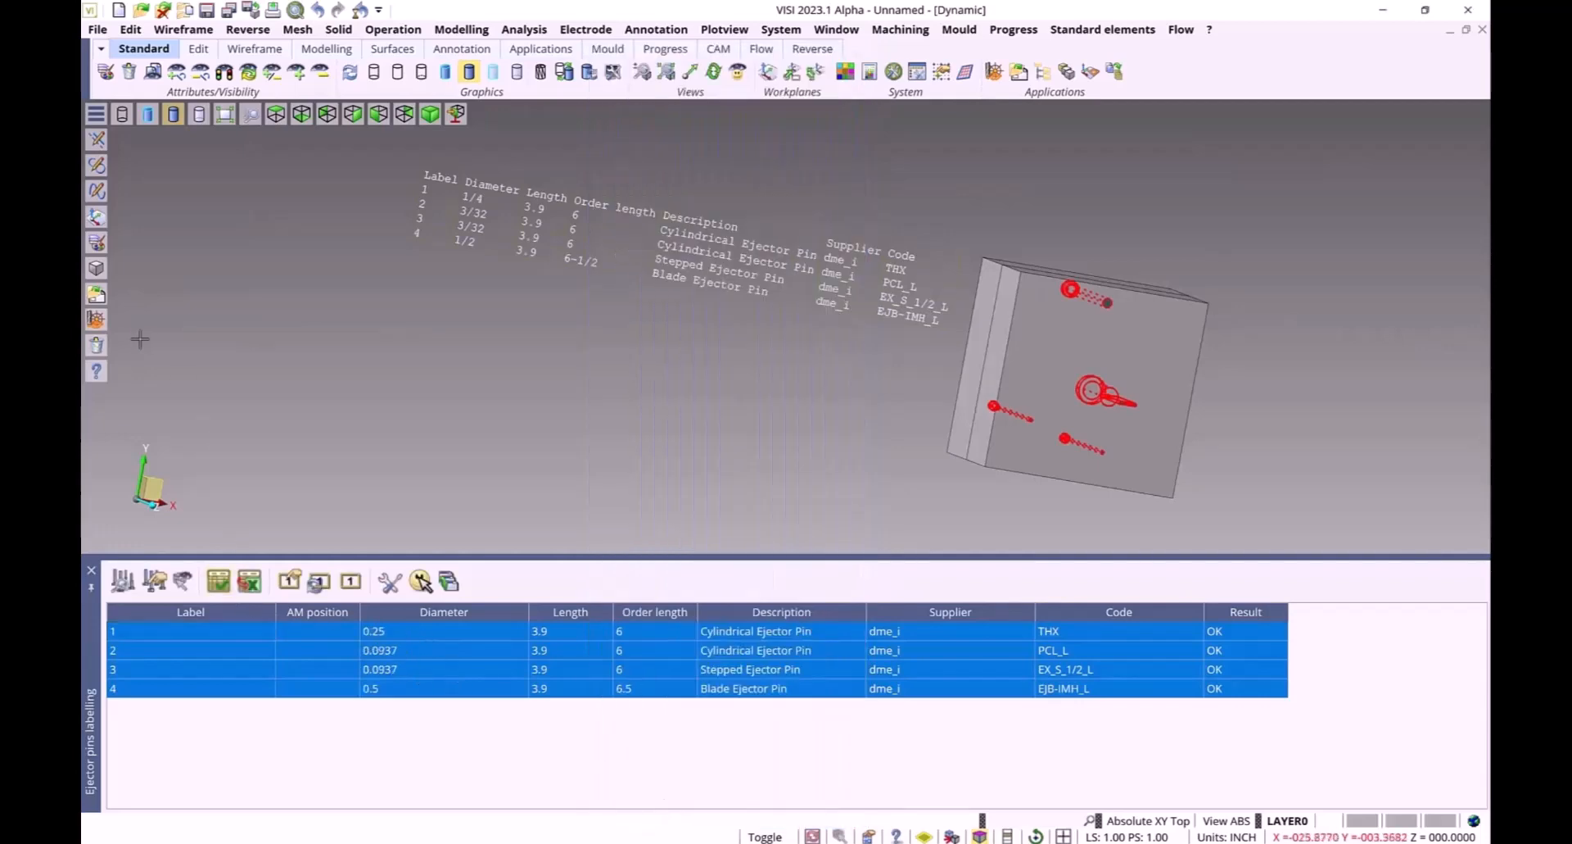
# Delete the placed ejector pin table text from the view
pyautogui.click(96, 345)
pyautogui.click(500, 256)
pyautogui.rightClick(500, 256)
pyautogui.rightClick(500, 256)
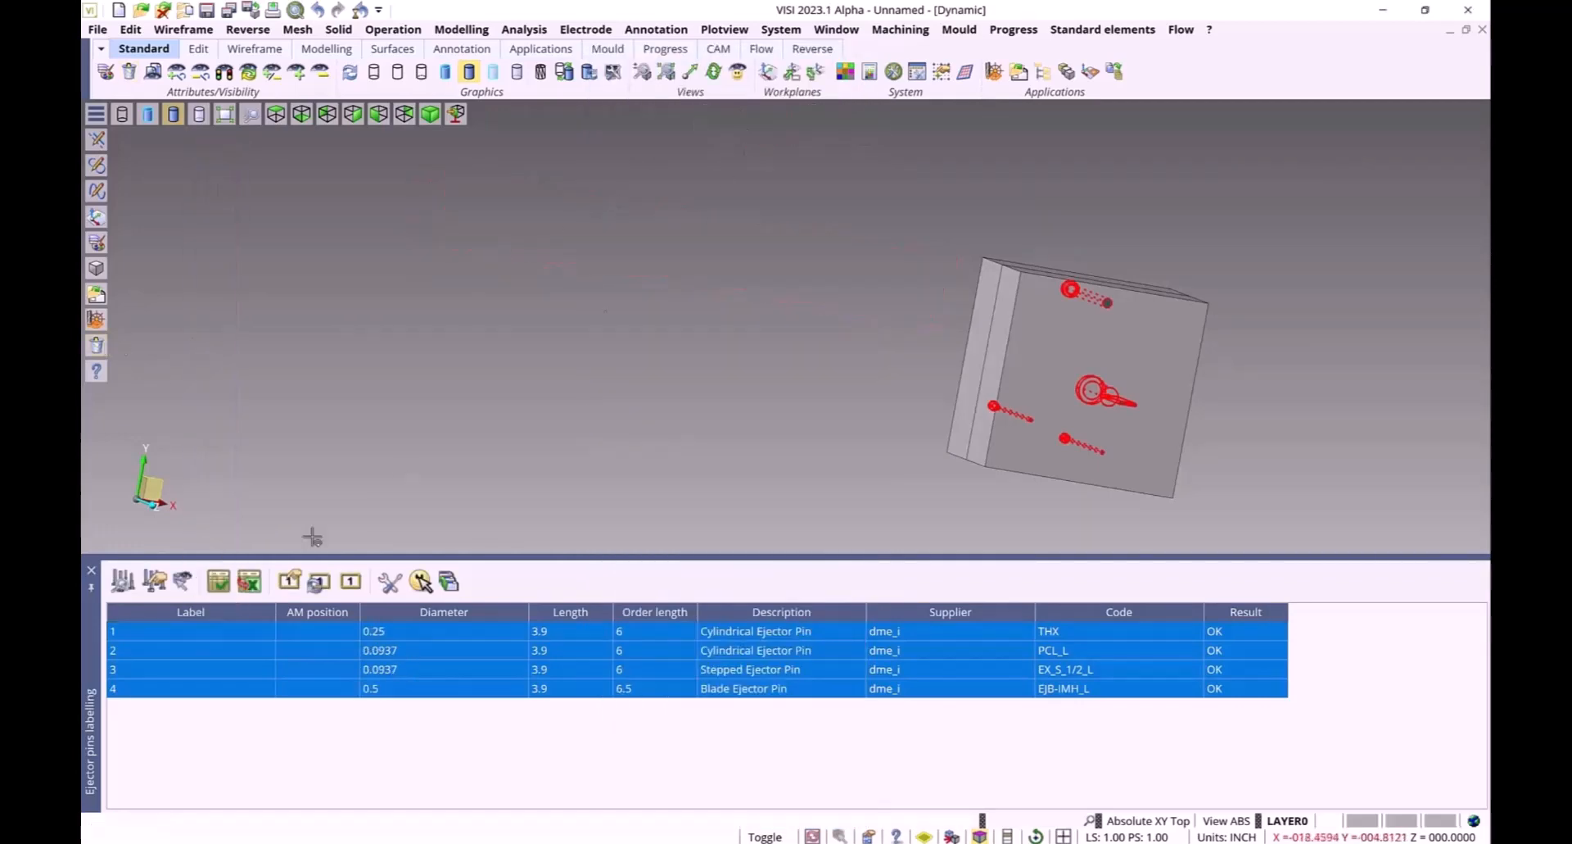
# Place the updated ejector pin table again in the view above the plate
pyautogui.click(217, 586)
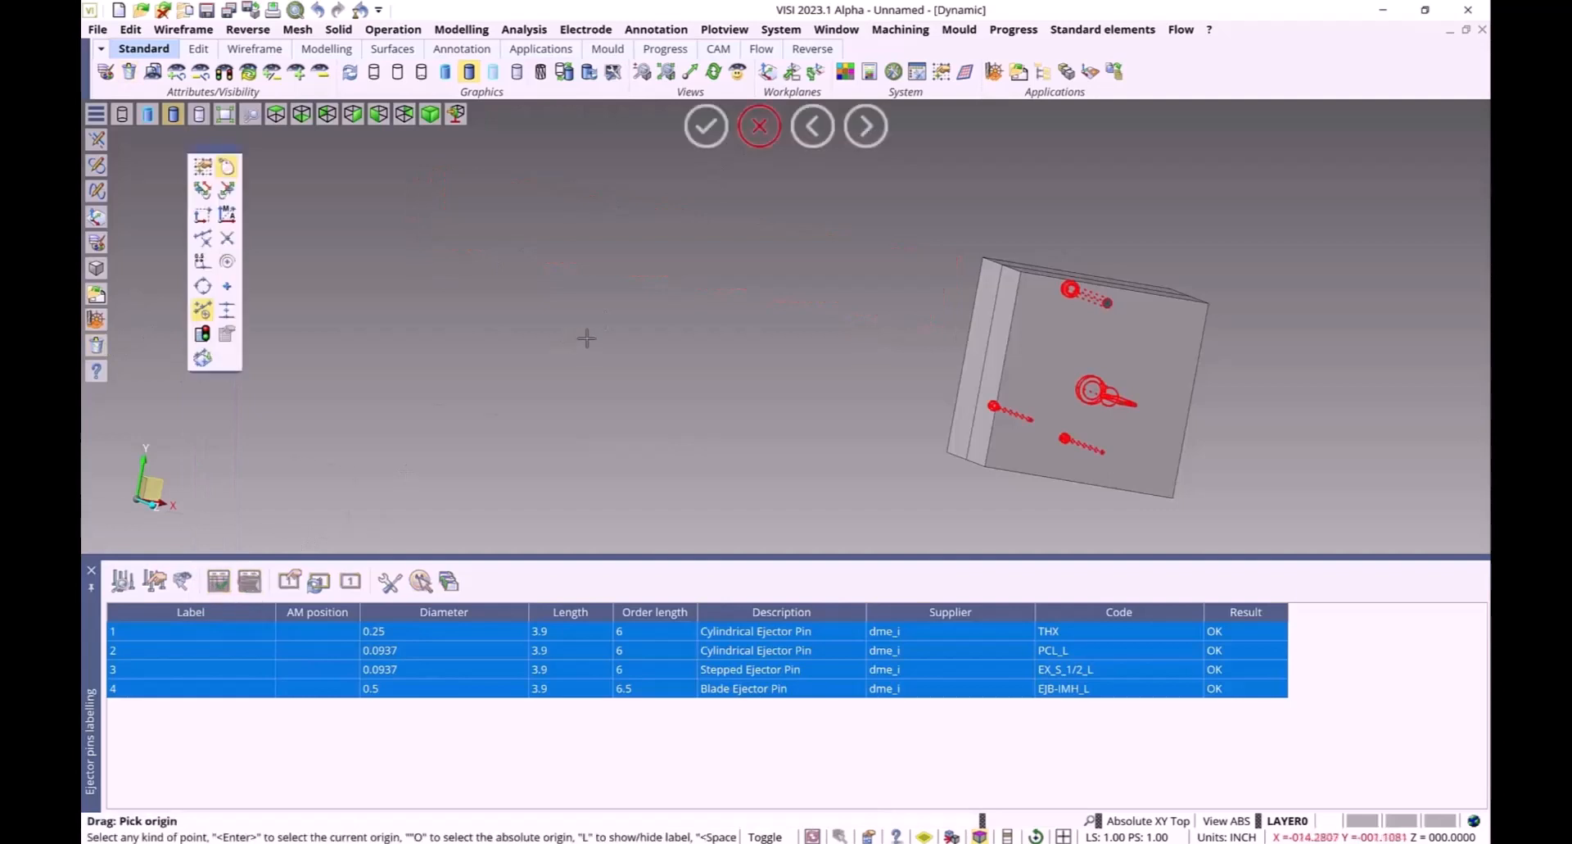
pyautogui.click(870, 320)
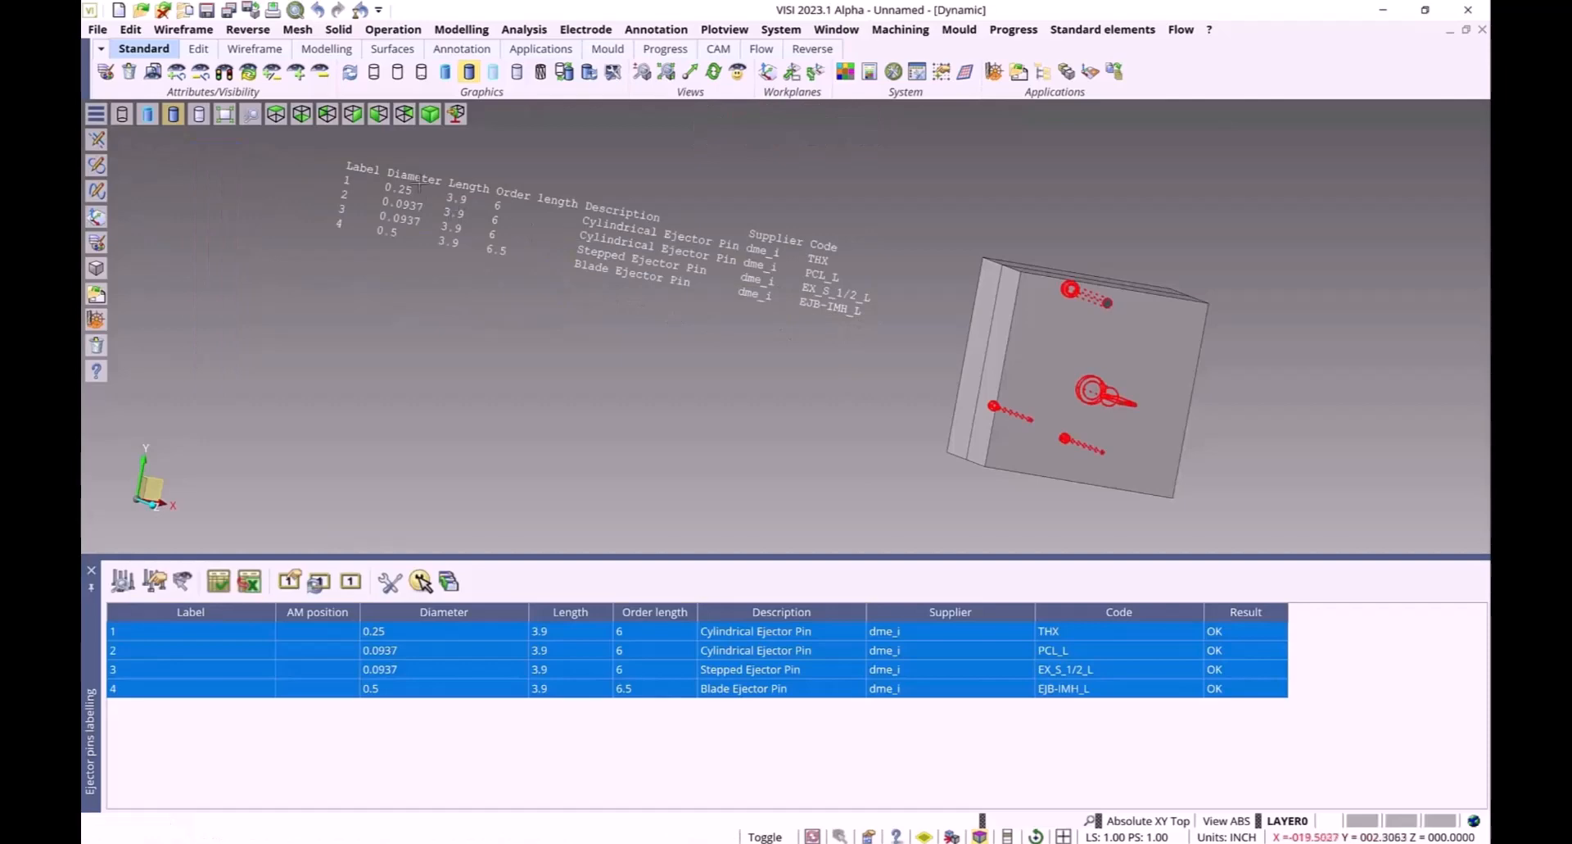
# Export the ejector pin list to the CSV file 1.csv in the Workf folder, replacing it
pyautogui.click(253, 583)
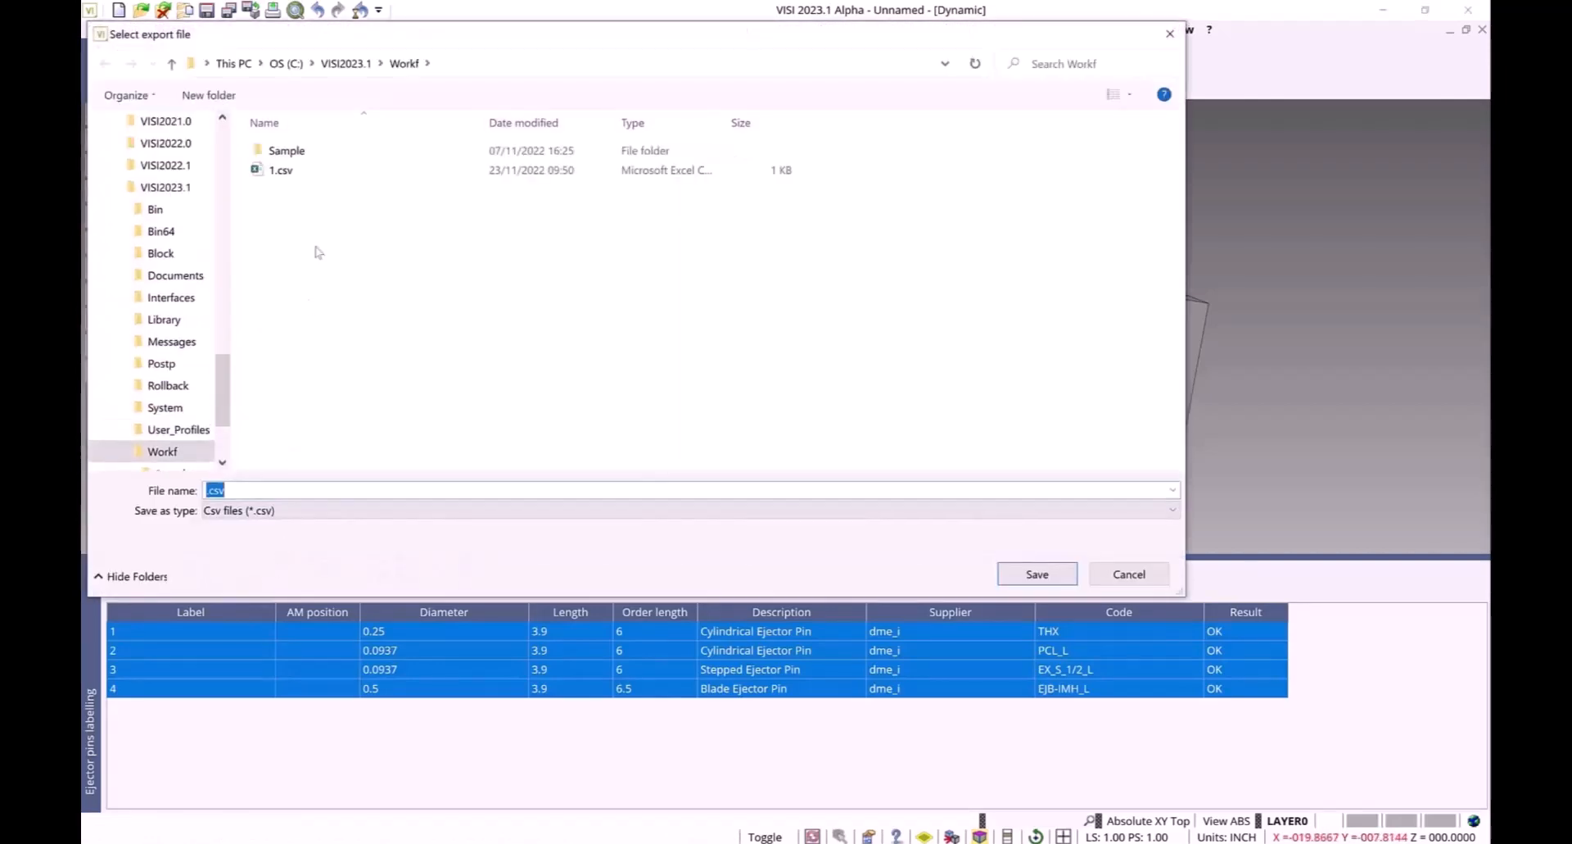
pyautogui.click(297, 170)
pyautogui.click(1034, 580)
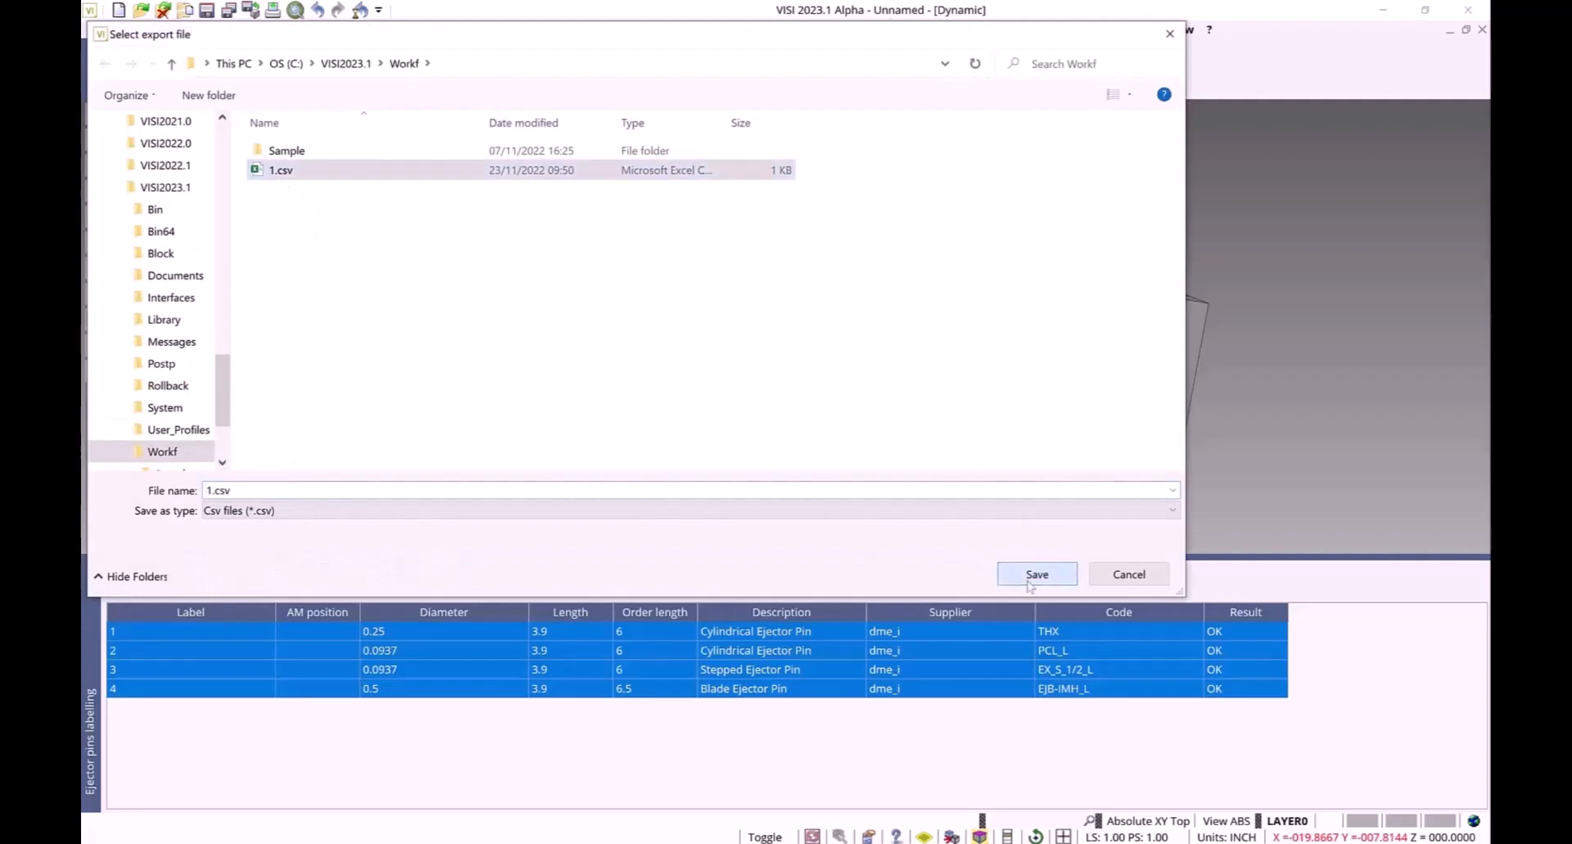
pyautogui.click(834, 444)
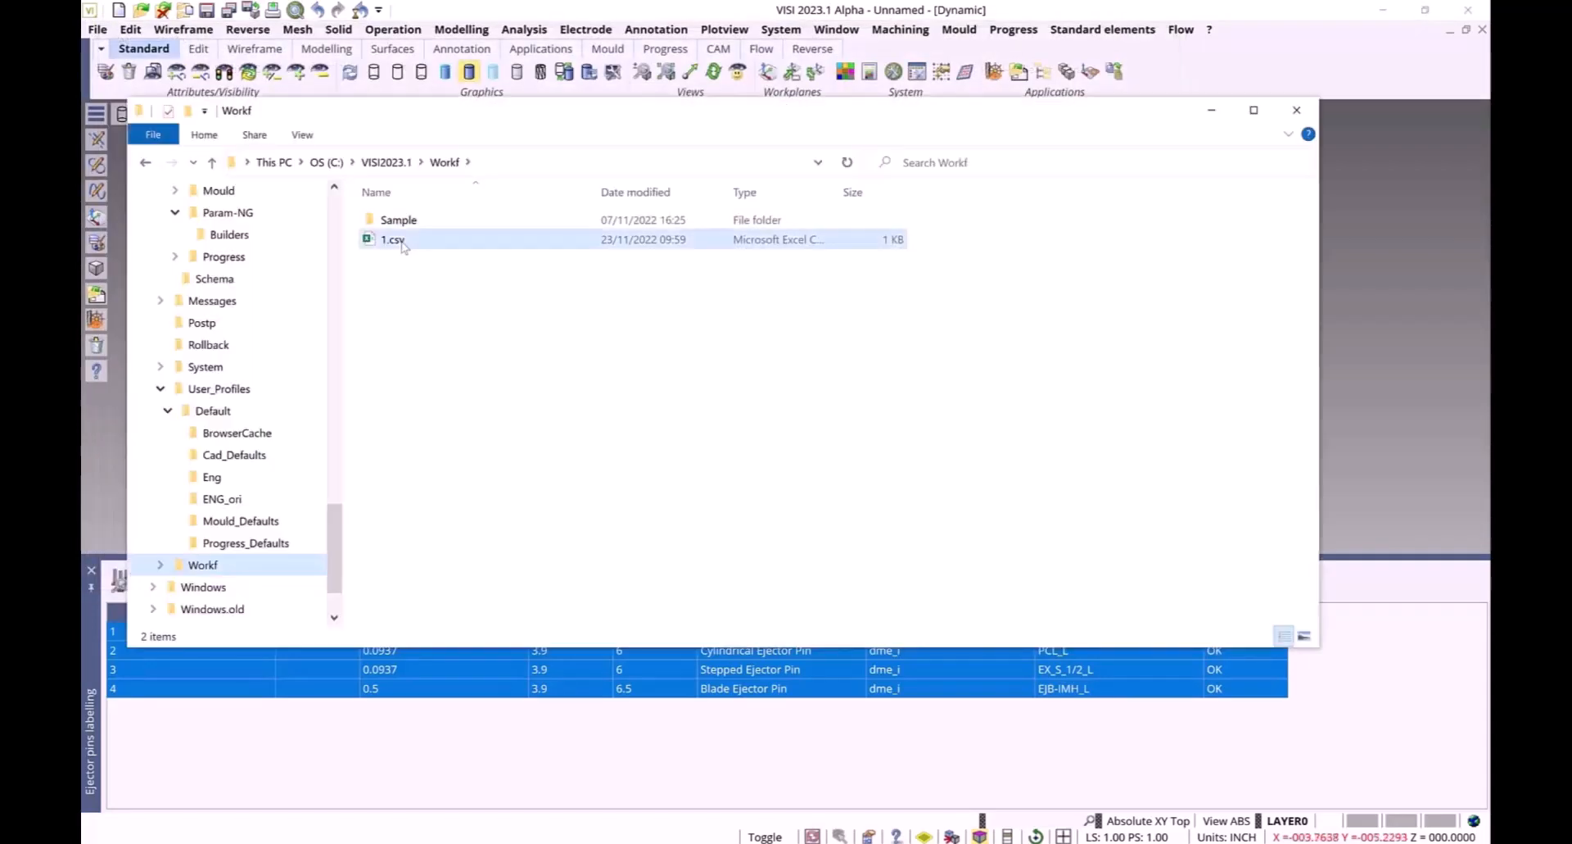